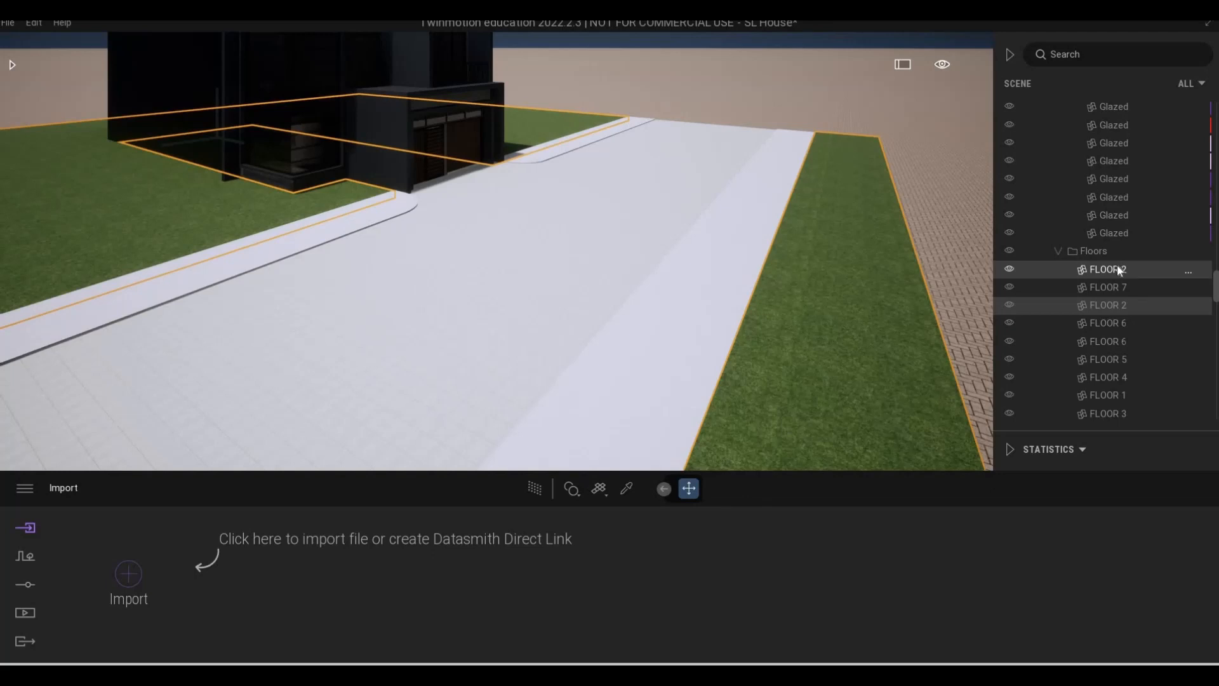
Isolate the two selected FLOOR 2 lawn slabs so that the rest of the model is hidden.
{"action": "right_click", "coordinate": [1118, 269]}
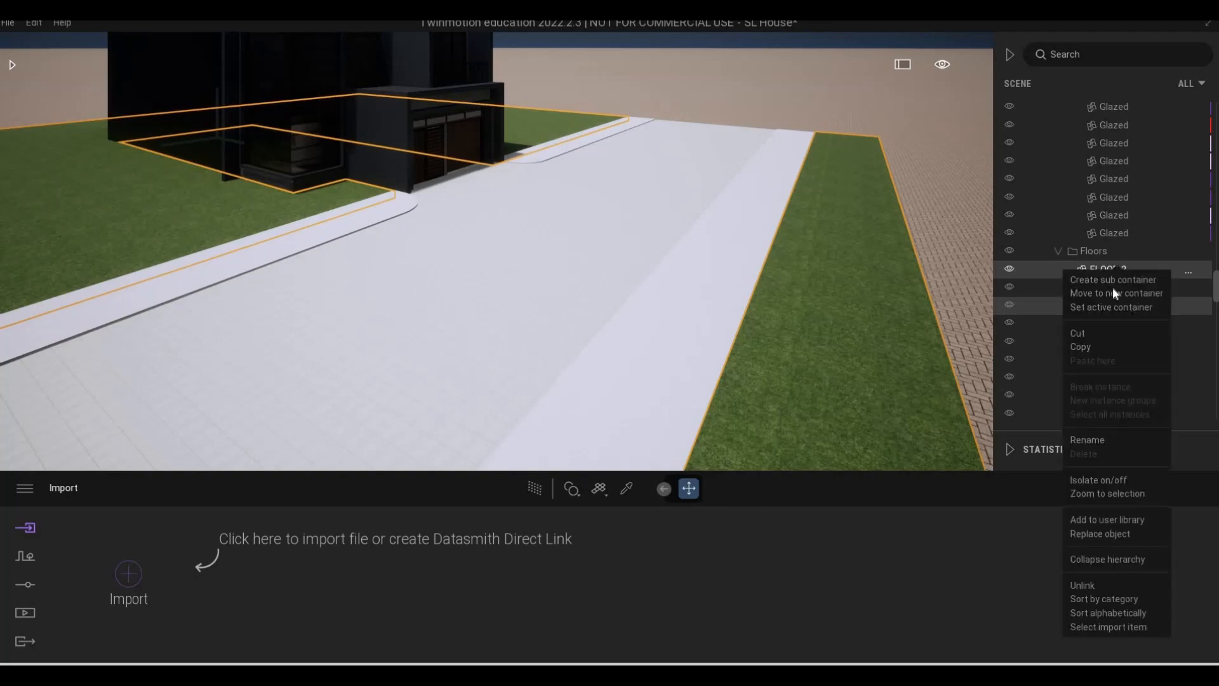
{"action": "left_click", "coordinate": [1098, 480]}
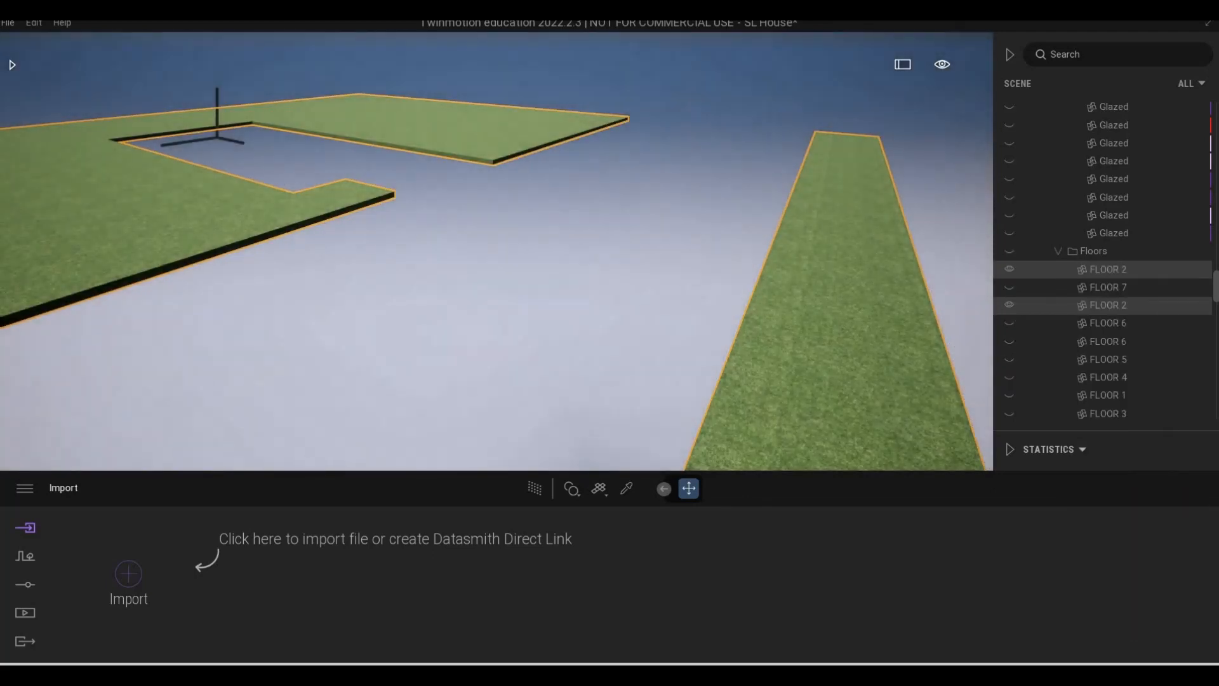
{"action": "key", "text": "s"}
{"action": "key", "text": "a"}
{"action": "key", "text": "a"}
{"action": "key", "text": "a"}
{"action": "key", "text": "a"}
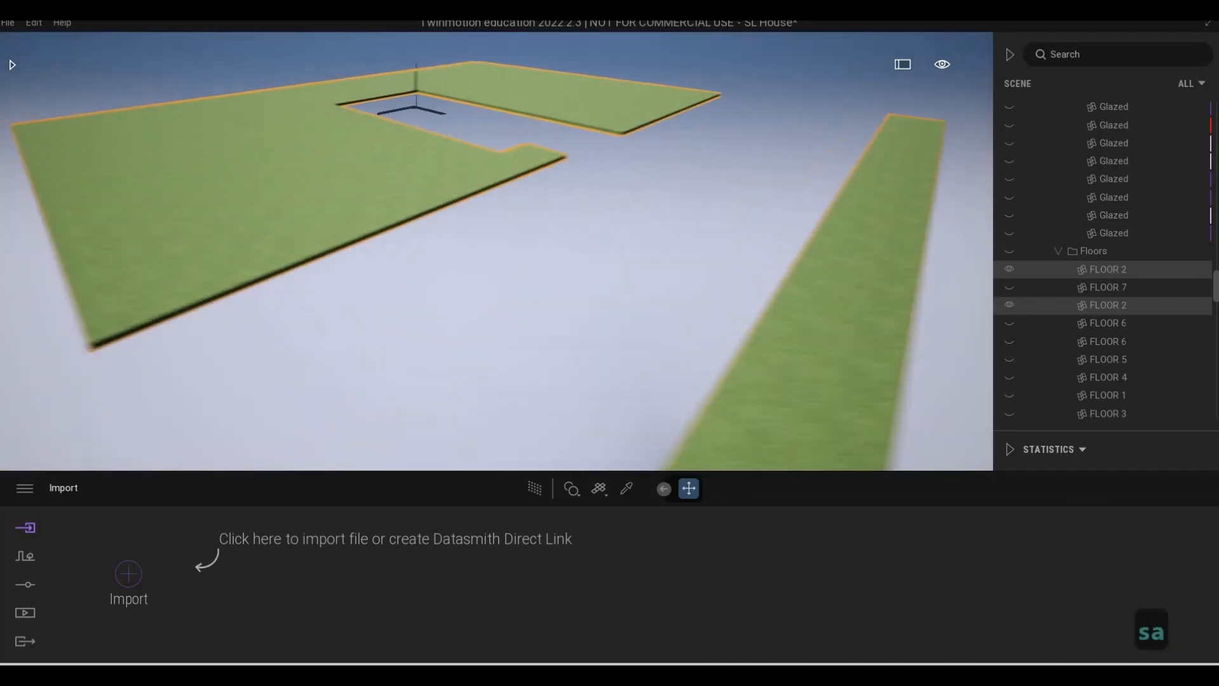
{"action": "key", "text": "w"}
{"action": "key", "text": "s"}
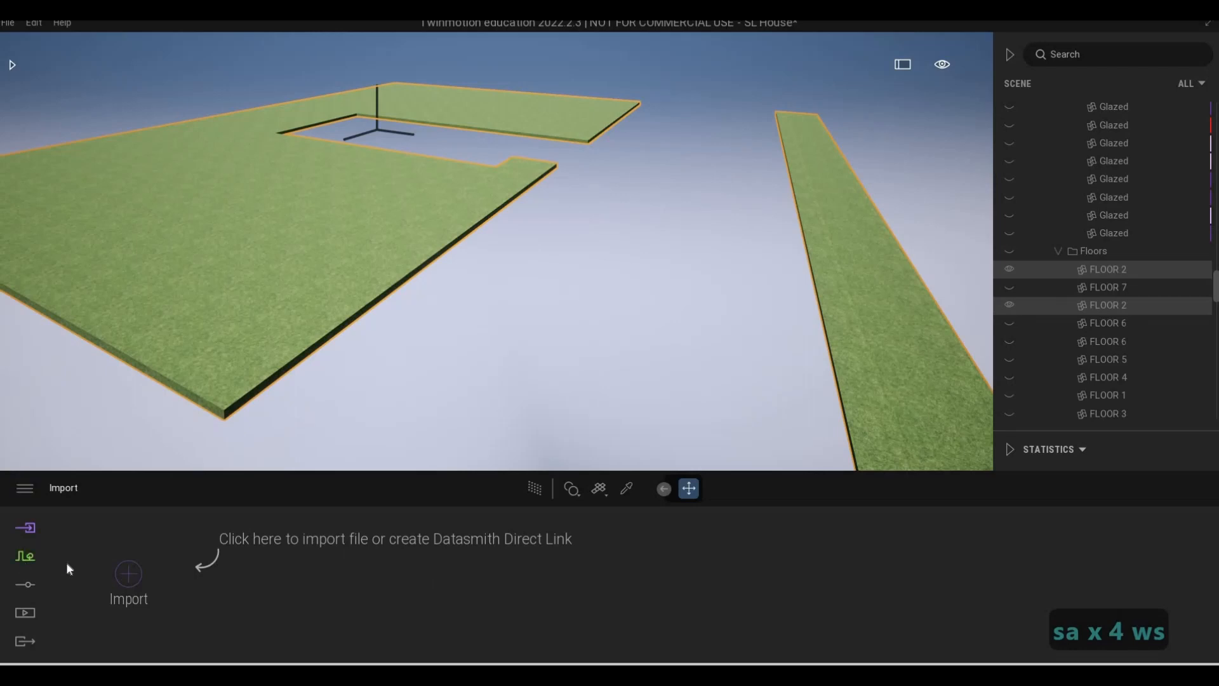
Open vegetation painting and add Long grass 01 from the Grass and flowers library as the model to paint.
{"action": "left_click", "coordinate": [25, 583]}
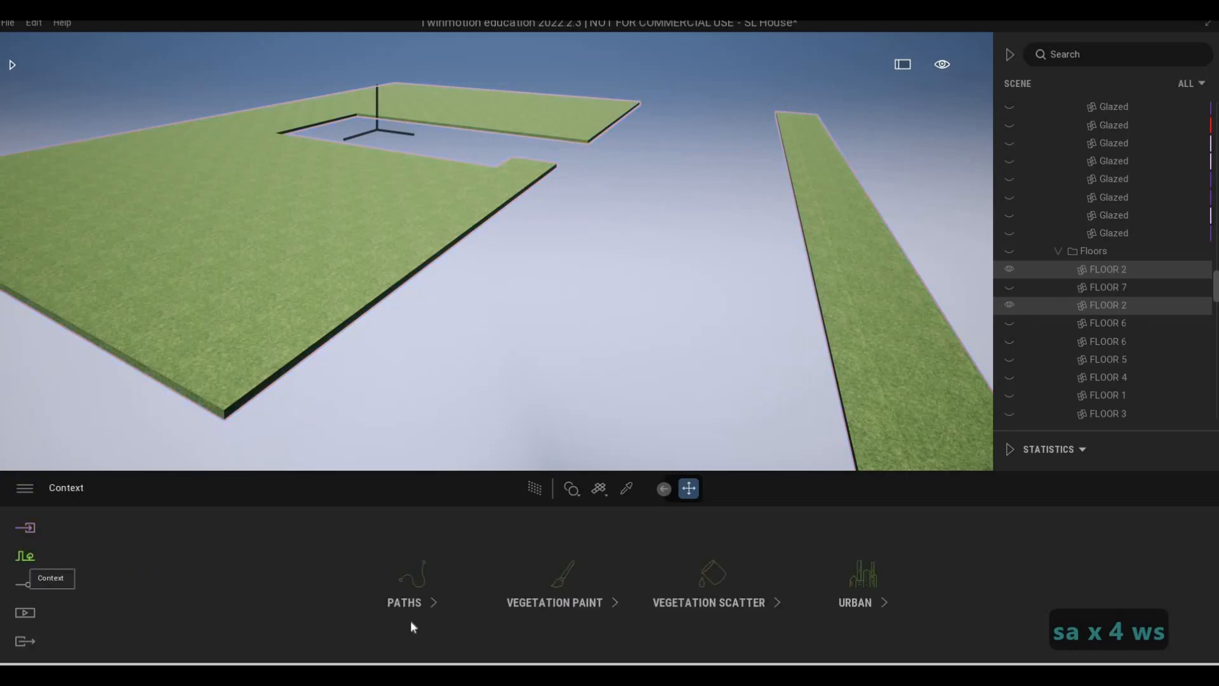
{"action": "left_click", "coordinate": [536, 579]}
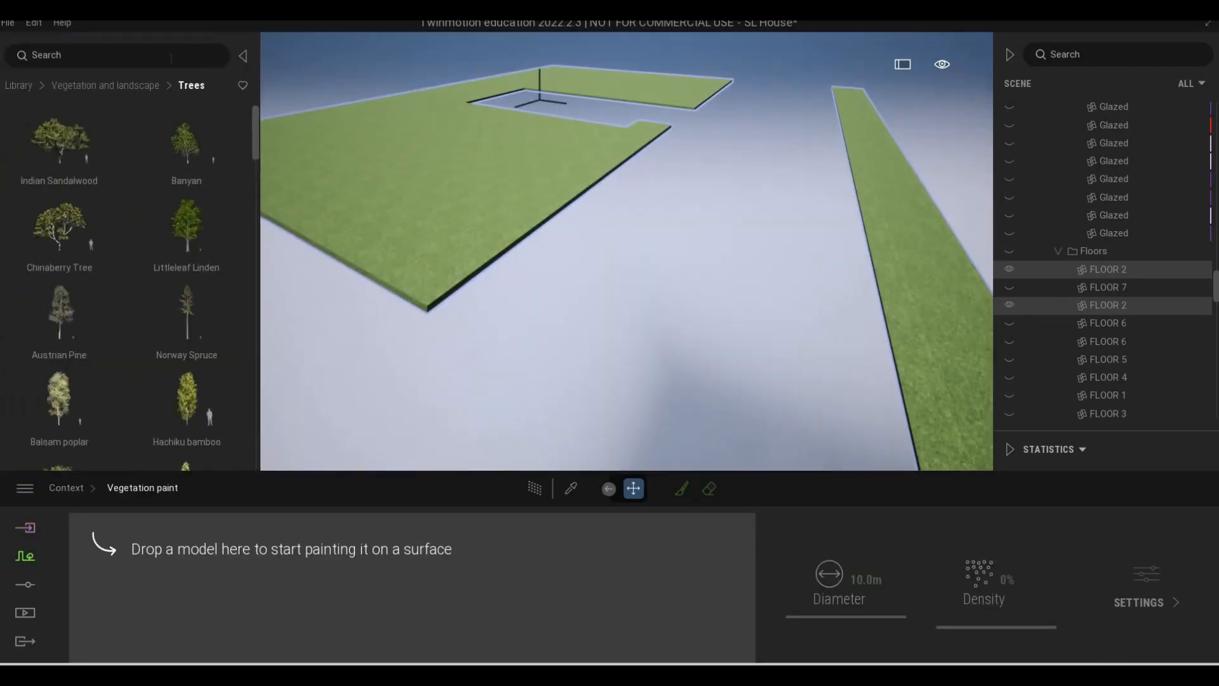
{"action": "left_click", "coordinate": [145, 89]}
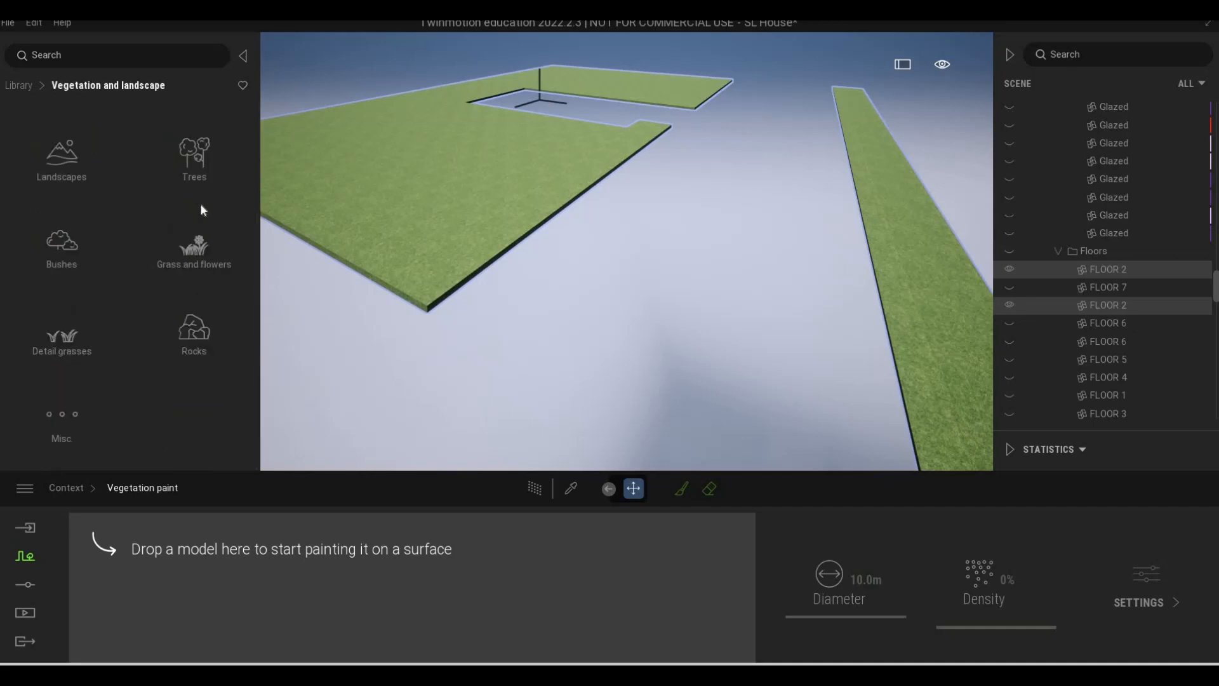
{"action": "left_click", "coordinate": [188, 265]}
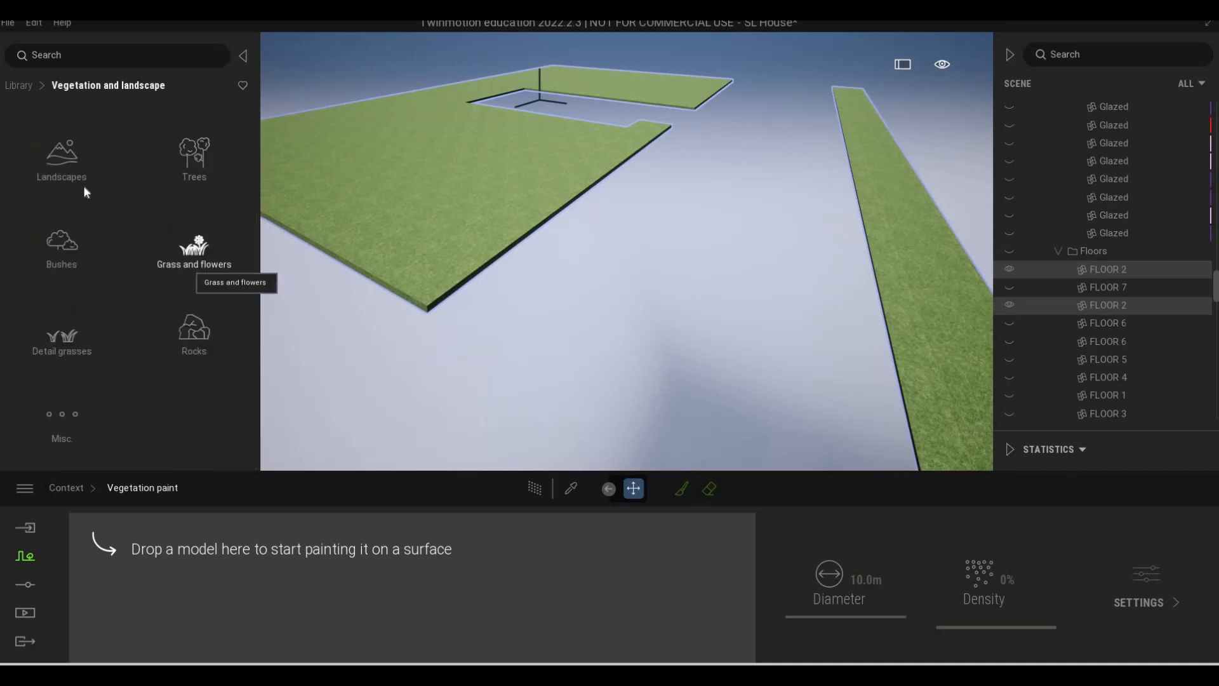
{"action": "mouse_move", "coordinate": [70, 227]}
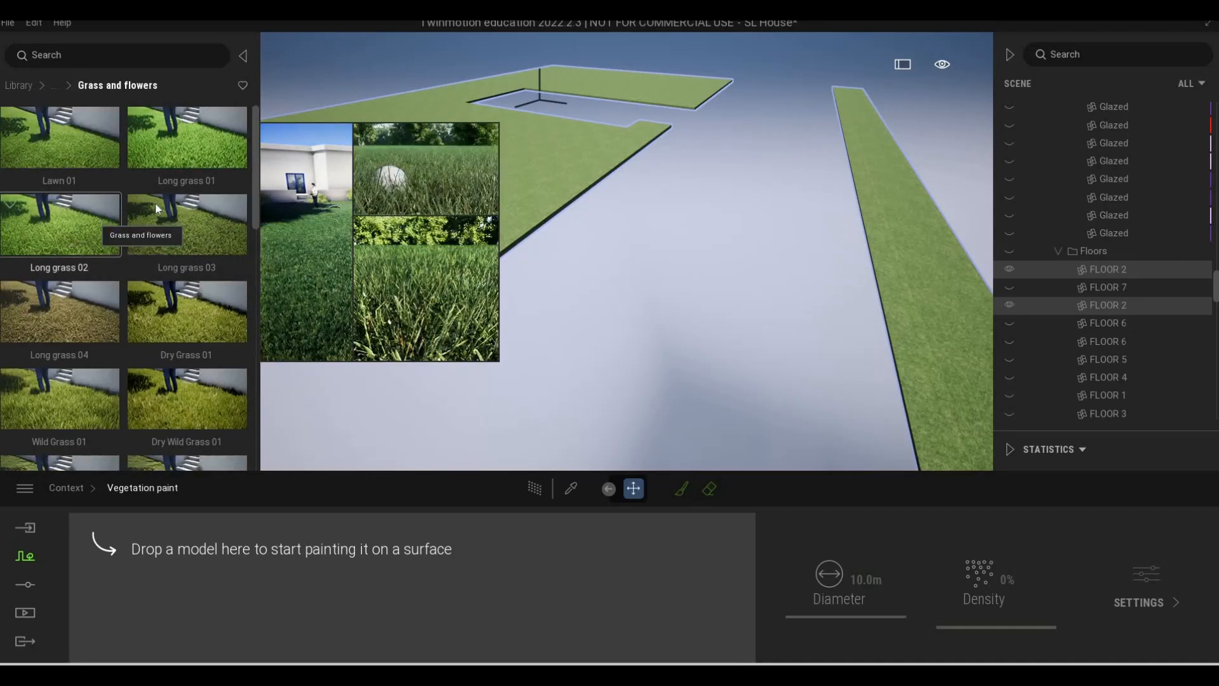
{"action": "mouse_move", "coordinate": [58, 159]}
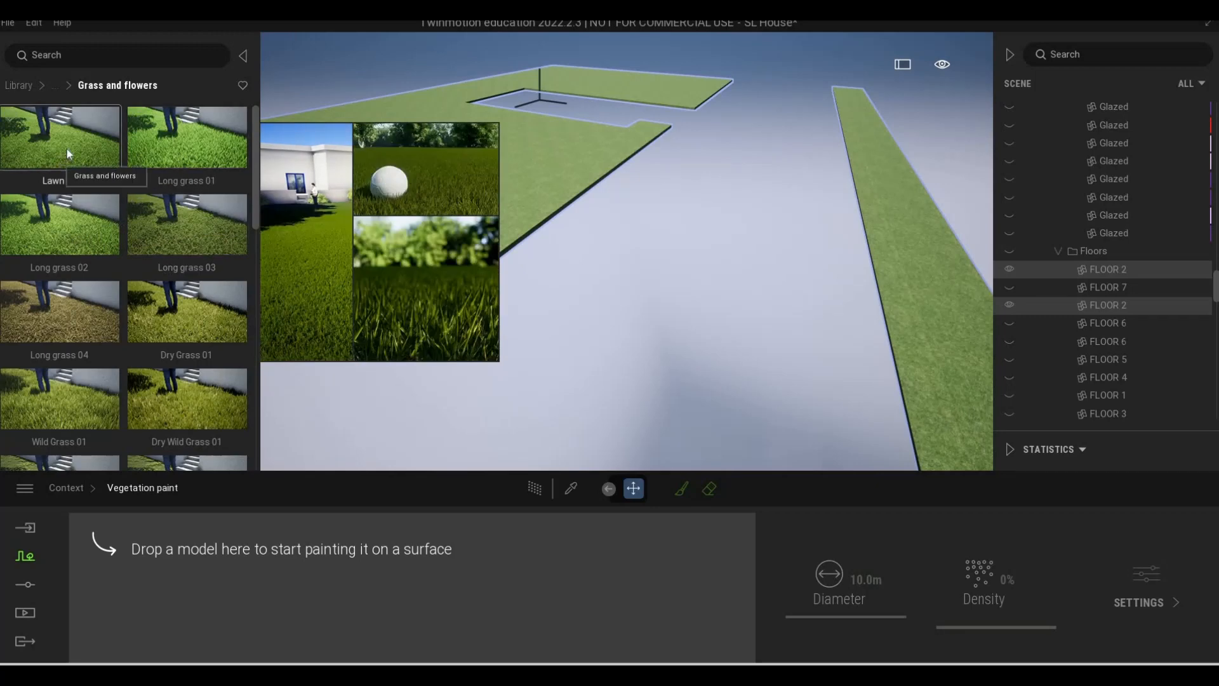
{"action": "mouse_move", "coordinate": [156, 250]}
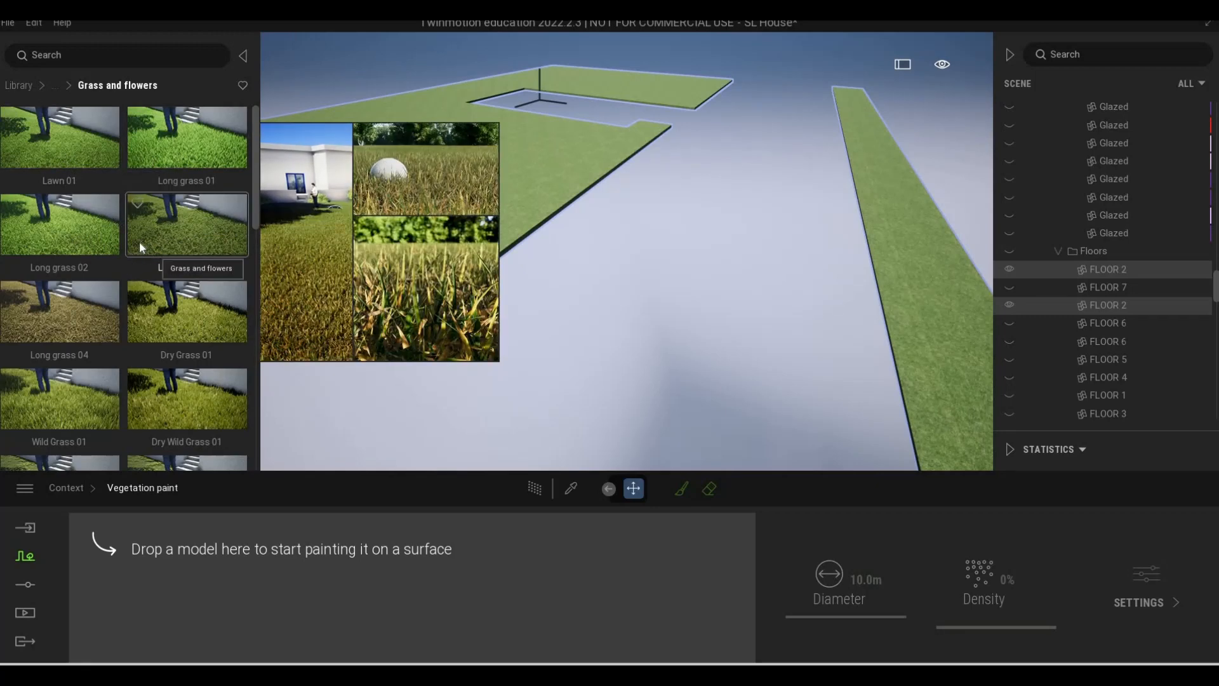
{"action": "mouse_move", "coordinate": [200, 148]}
{"action": "left_mouse_down"}
{"action": "mouse_move", "coordinate": [257, 590]}
{"action": "mouse_move", "coordinate": [216, 564]}
{"action": "mouse_move", "coordinate": [163, 573]}
{"action": "left_mouse_up"}
{"action": "left_click", "coordinate": [158, 576]}
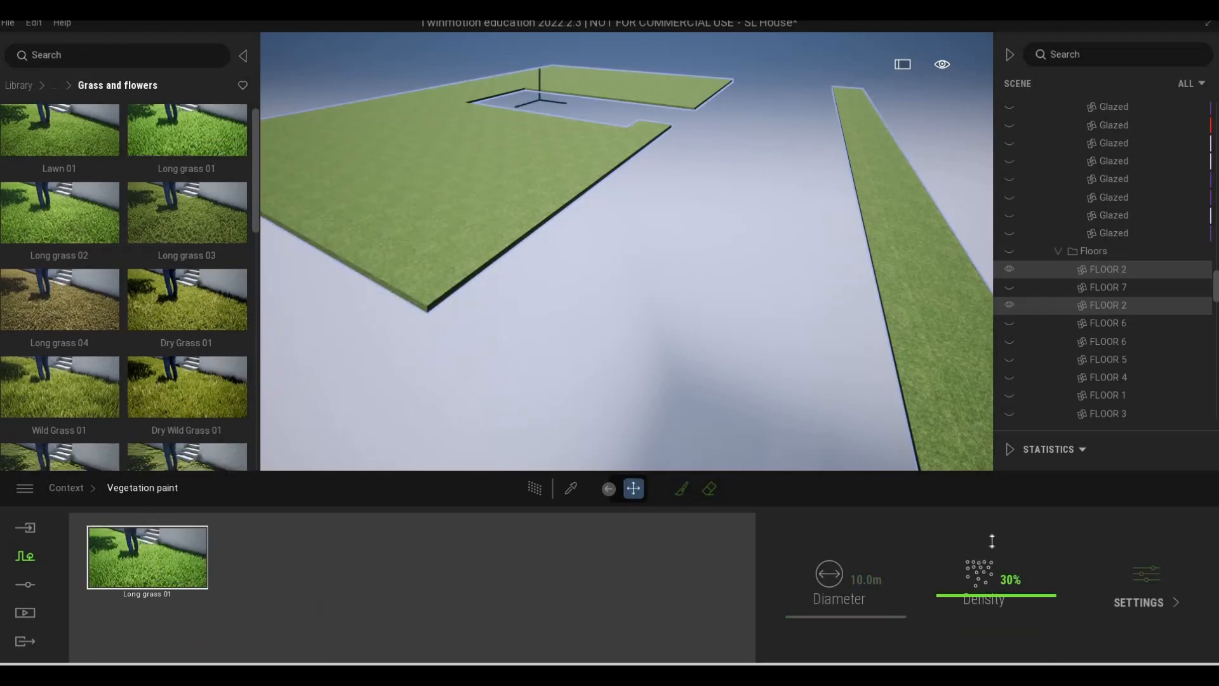
Paint Long grass 01 along the narrow lawn strip with a 7.5 m brush at 100% density.
{"action": "left_click", "coordinate": [683, 489]}
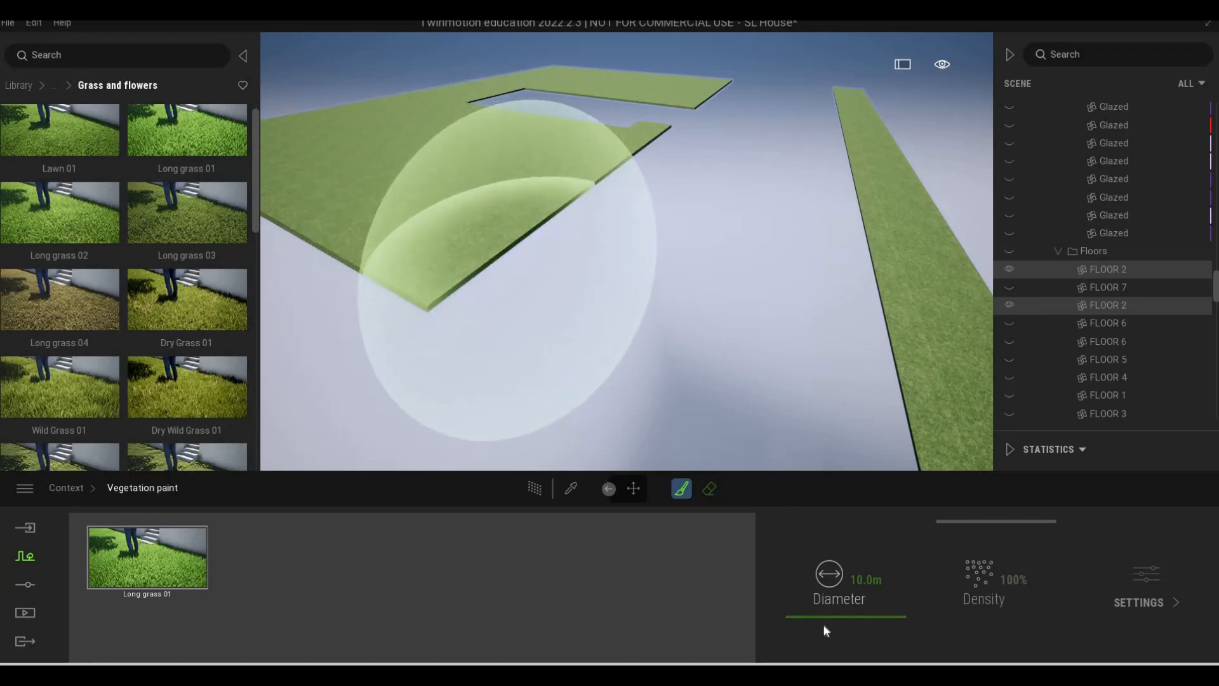
{"action": "left_click_drag", "start_coordinate": [611, 222], "coordinate": [637, 196]}
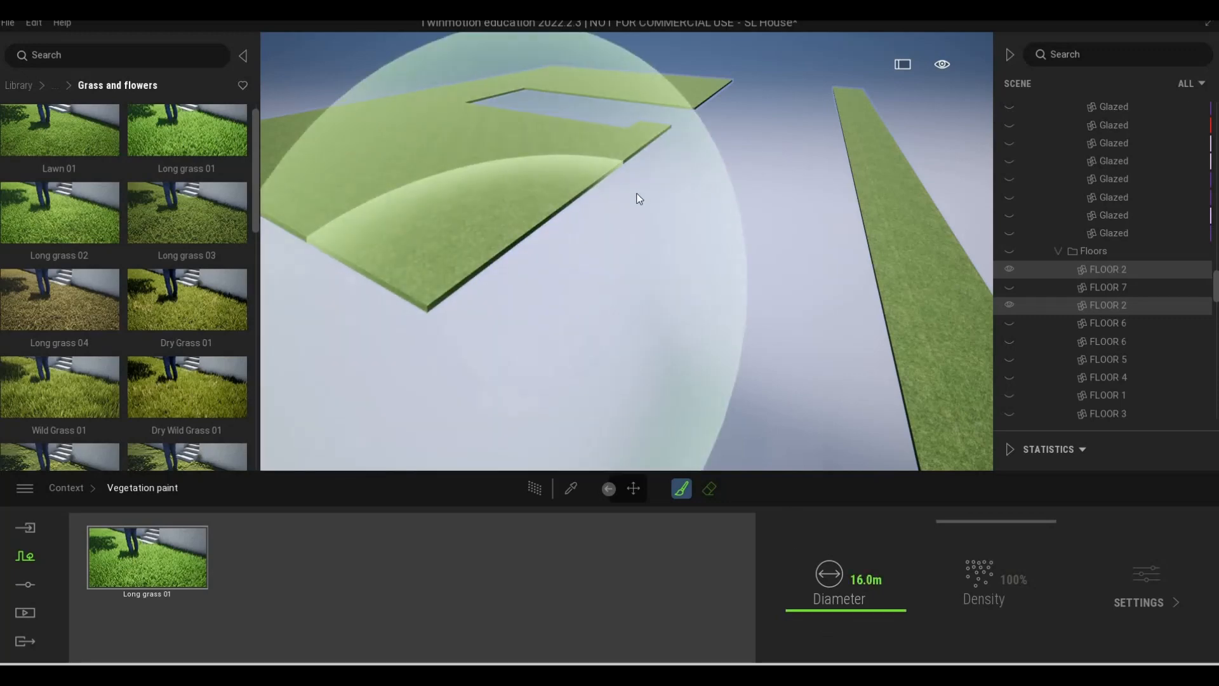
{"action": "key", "text": "s"}
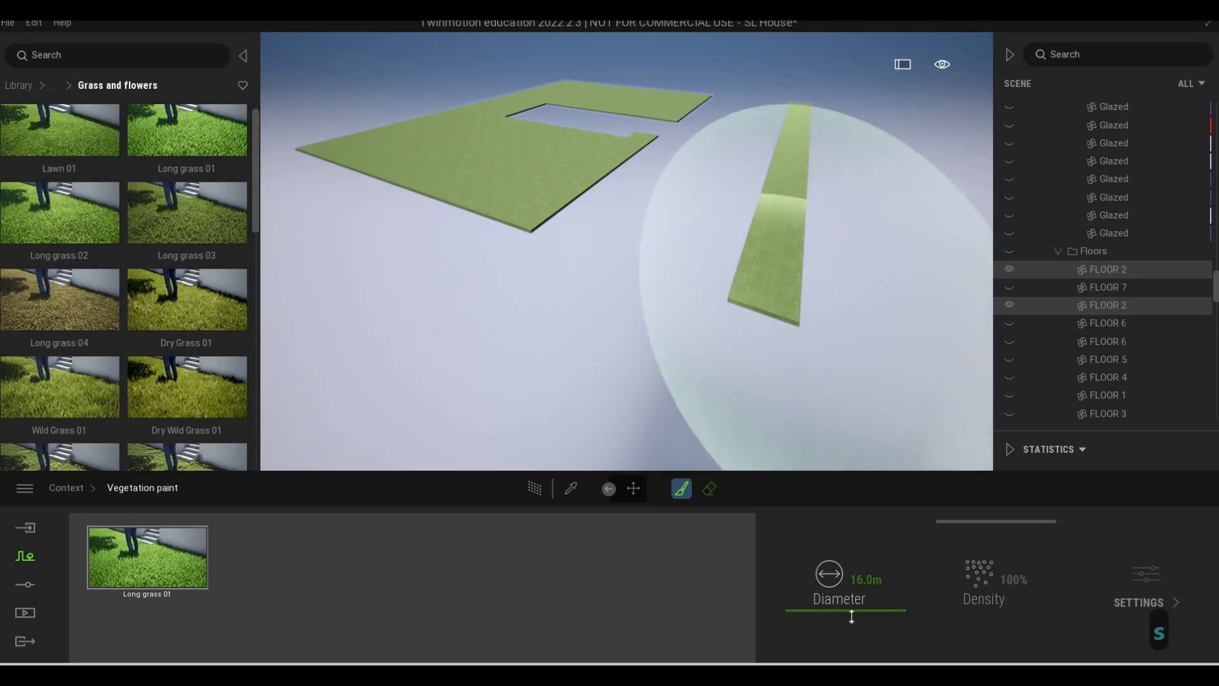
{"action": "left_click_drag", "start_coordinate": [853, 622], "coordinate": [856, 621]}
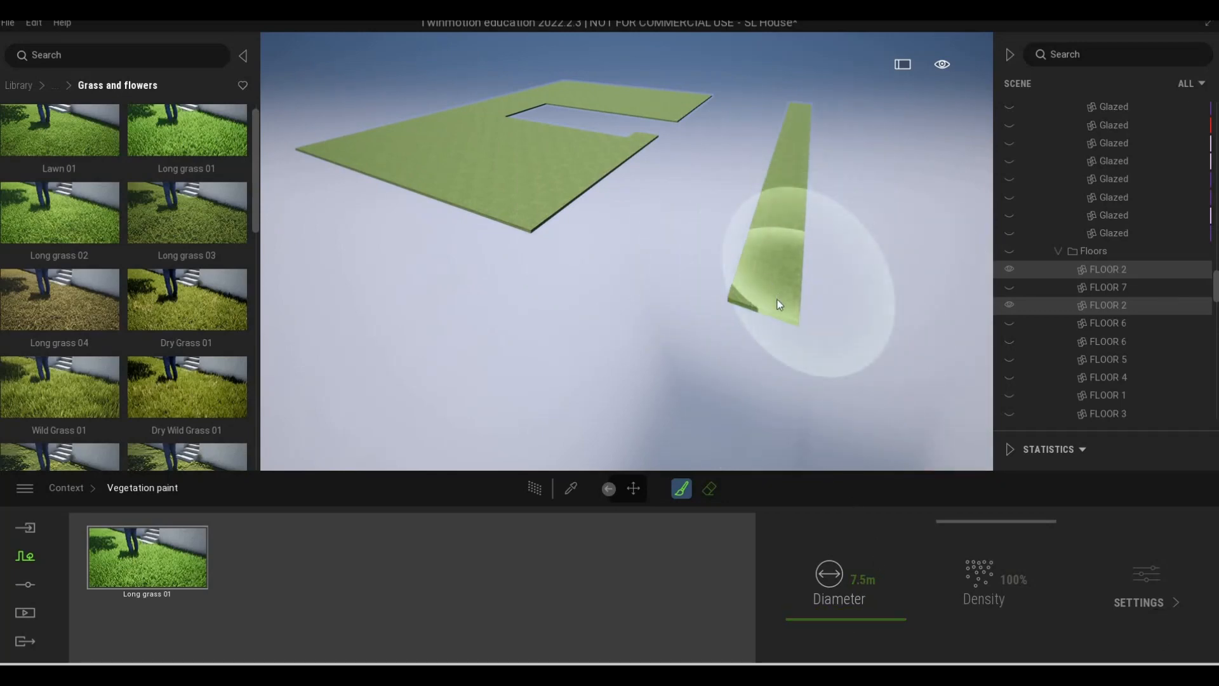
{"action": "left_click_drag", "start_coordinate": [780, 305], "coordinate": [805, 93]}
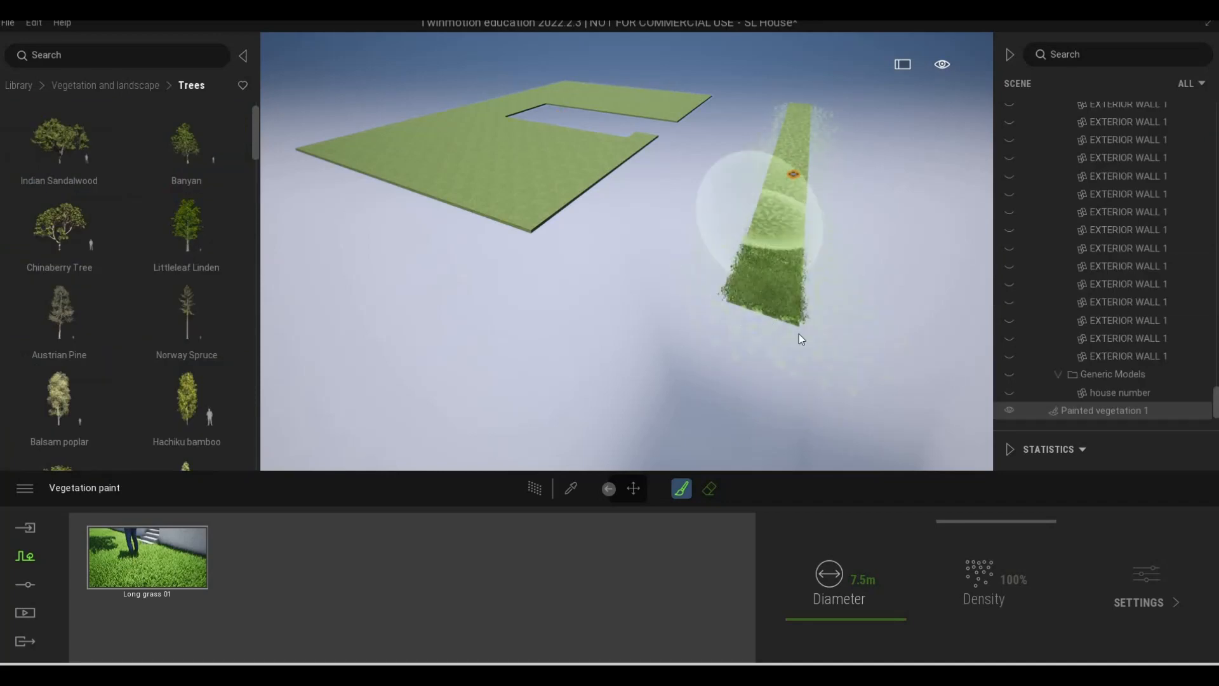
Set the brush diameter to 12.3 m and paint Long grass 01 over the entire large lawn slab.
{"action": "key", "text": "w"}
{"action": "key", "text": "w"}
{"action": "key", "text": "d"}
{"action": "key", "text": "w"}
{"action": "key", "text": "d"}
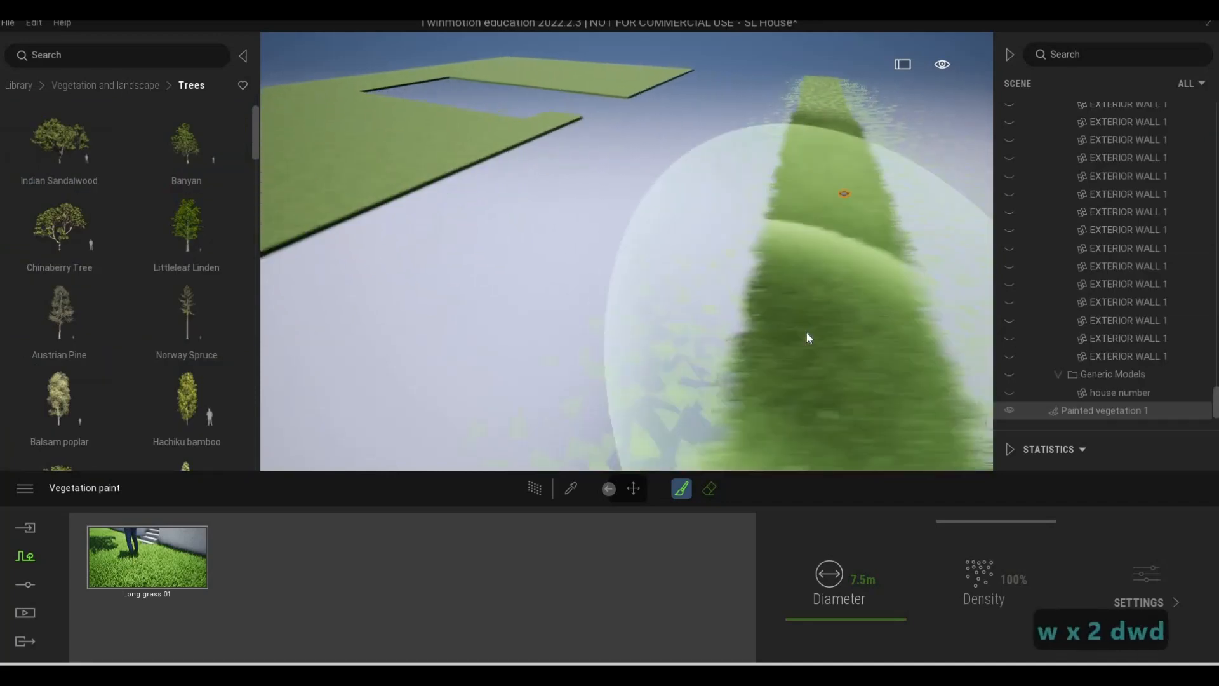
{"action": "key", "text": "w"}
{"action": "key", "text": "w"}
{"action": "key", "text": "s"}
{"action": "key", "text": "a"}
{"action": "key", "text": "q"}
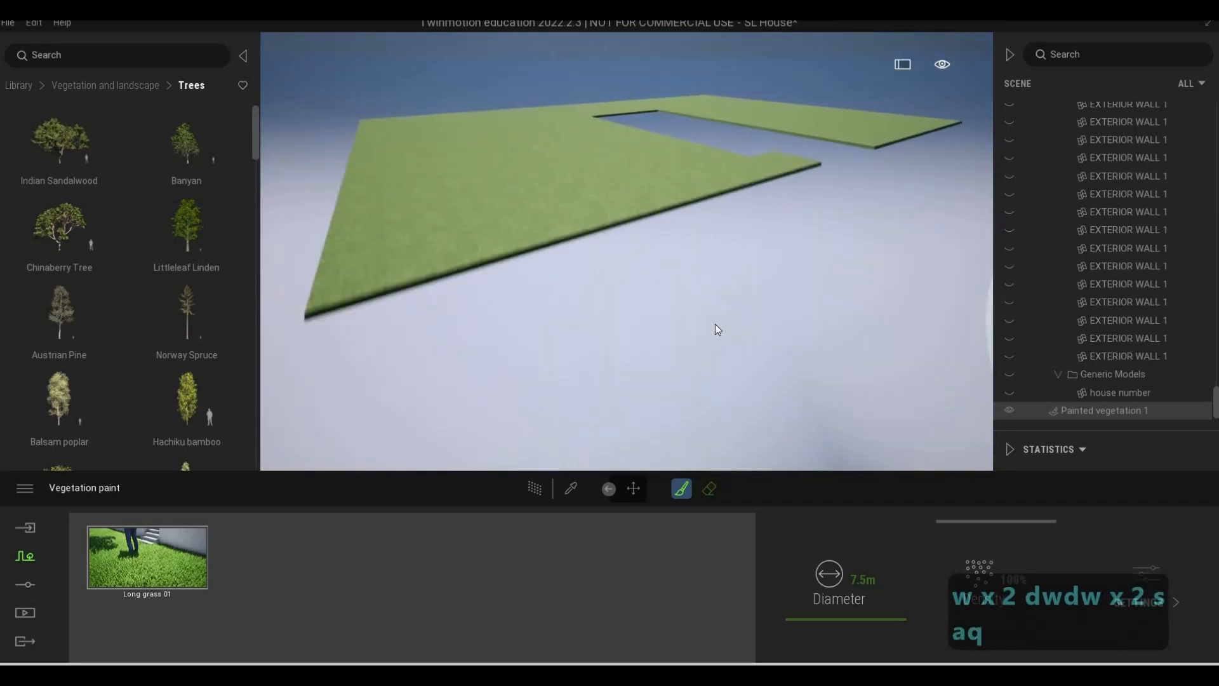
{"action": "key", "text": "a"}
{"action": "key", "text": "e"}
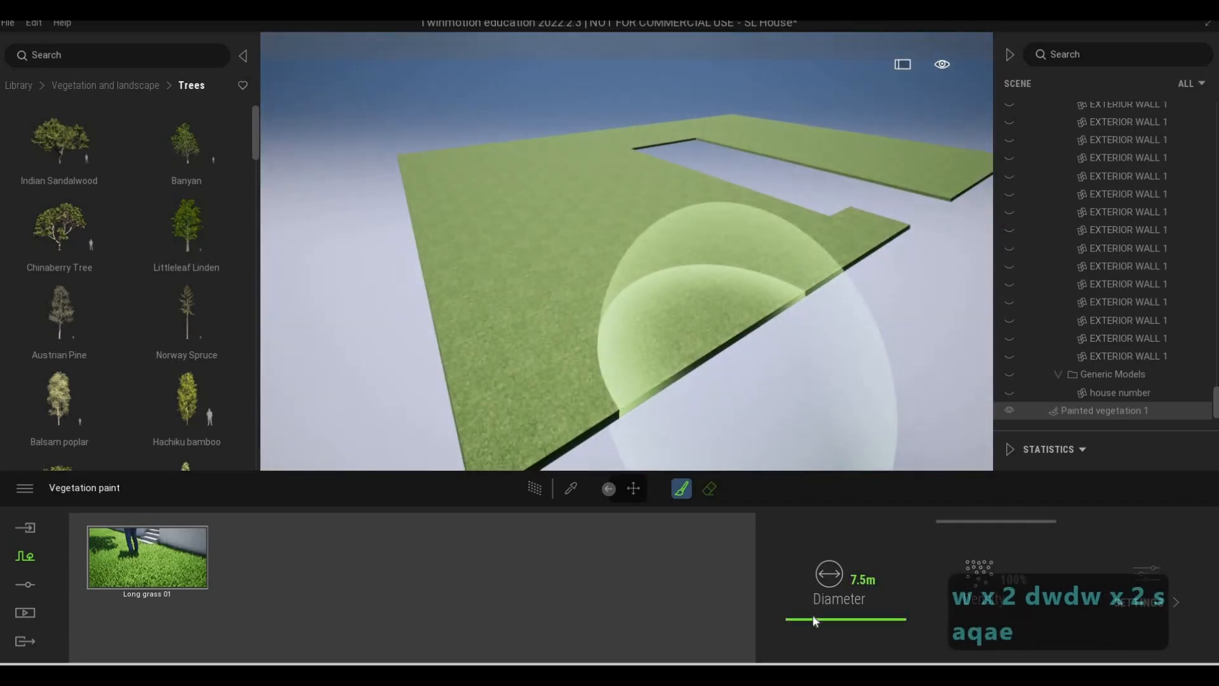
{"action": "mouse_move", "coordinate": [813, 613]}
{"action": "left_mouse_down"}
{"action": "mouse_move", "coordinate": [607, 286]}
{"action": "mouse_move", "coordinate": [482, 218]}
{"action": "left_mouse_up"}
{"action": "key", "text": "d"}
{"action": "key", "text": "s"}
{"action": "key", "text": "d"}
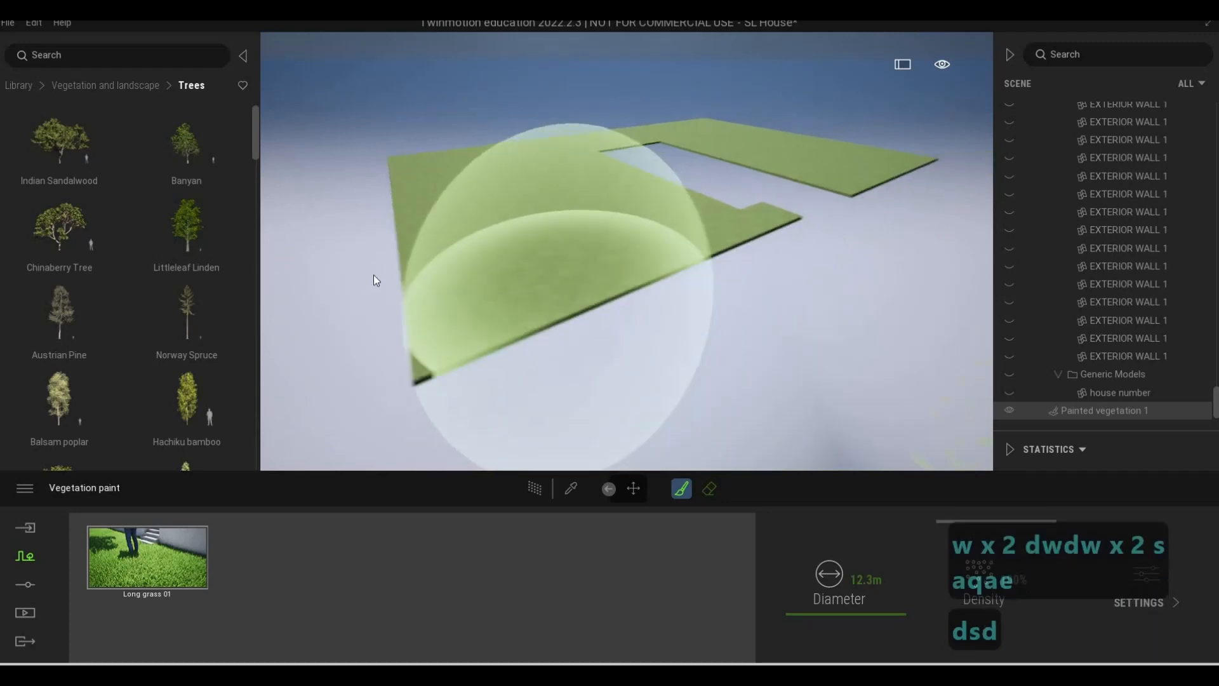
{"action": "key", "text": "d"}
{"action": "key", "text": "a"}
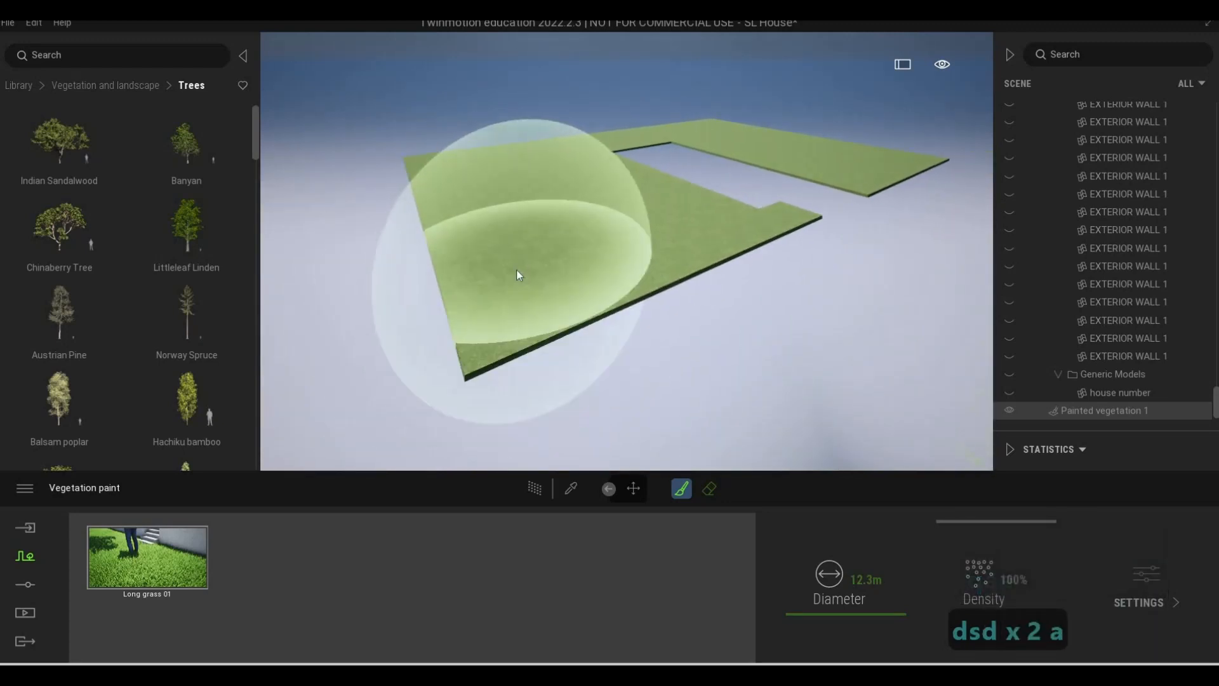
{"action": "mouse_move", "coordinate": [596, 252]}
{"action": "left_mouse_down"}
{"action": "mouse_move", "coordinate": [702, 218]}
{"action": "mouse_move", "coordinate": [688, 188]}
{"action": "mouse_move", "coordinate": [737, 220]}
{"action": "mouse_move", "coordinate": [579, 186]}
{"action": "mouse_move", "coordinate": [569, 150]}
{"action": "mouse_move", "coordinate": [536, 147]}
{"action": "mouse_move", "coordinate": [461, 177]}
{"action": "mouse_move", "coordinate": [479, 237]}
{"action": "mouse_move", "coordinate": [597, 178]}
{"action": "mouse_move", "coordinate": [589, 147]}
{"action": "mouse_move", "coordinate": [664, 117]}
{"action": "mouse_move", "coordinate": [721, 114]}
{"action": "mouse_move", "coordinate": [708, 119]}
{"action": "mouse_move", "coordinate": [800, 158]}
{"action": "mouse_move", "coordinate": [898, 163]}
{"action": "mouse_move", "coordinate": [853, 192]}
{"action": "left_mouse_up"}
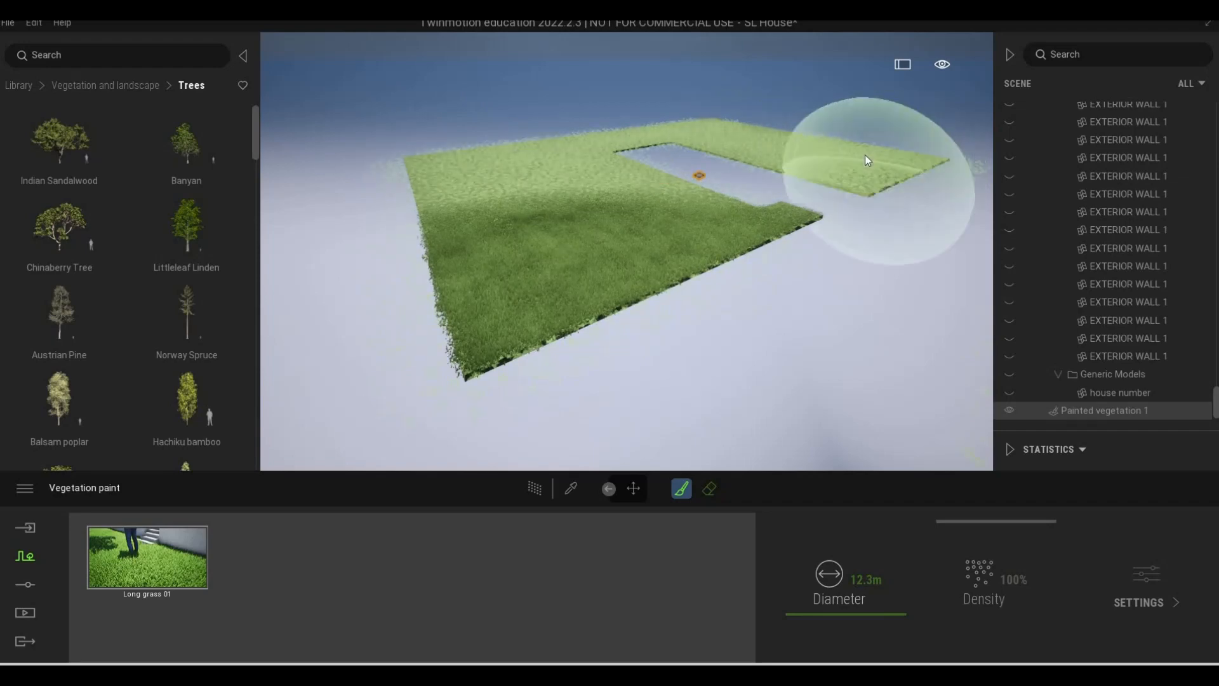
Examine the painted grass up close along the edges of the large lawn and at its underside.
{"action": "key", "text": "w"}
{"action": "key", "text": "d"}
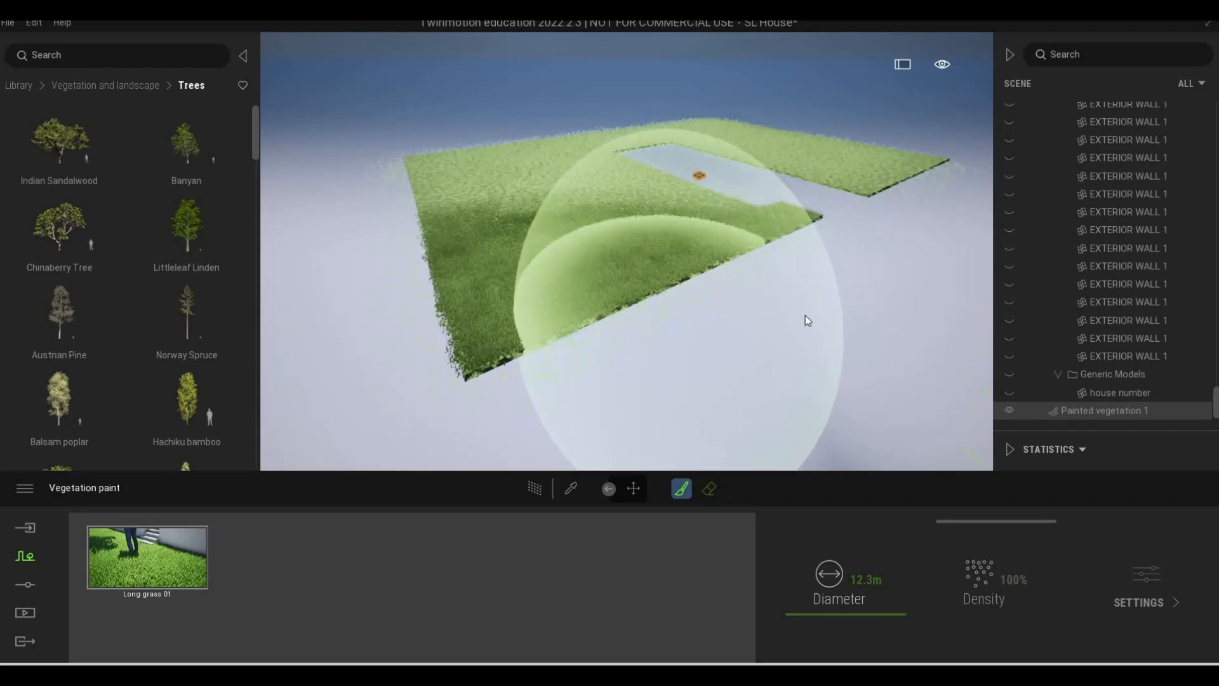
{"action": "key", "text": "w"}
{"action": "key", "text": "e"}
{"action": "key", "text": "w"}
{"action": "key", "text": "e"}
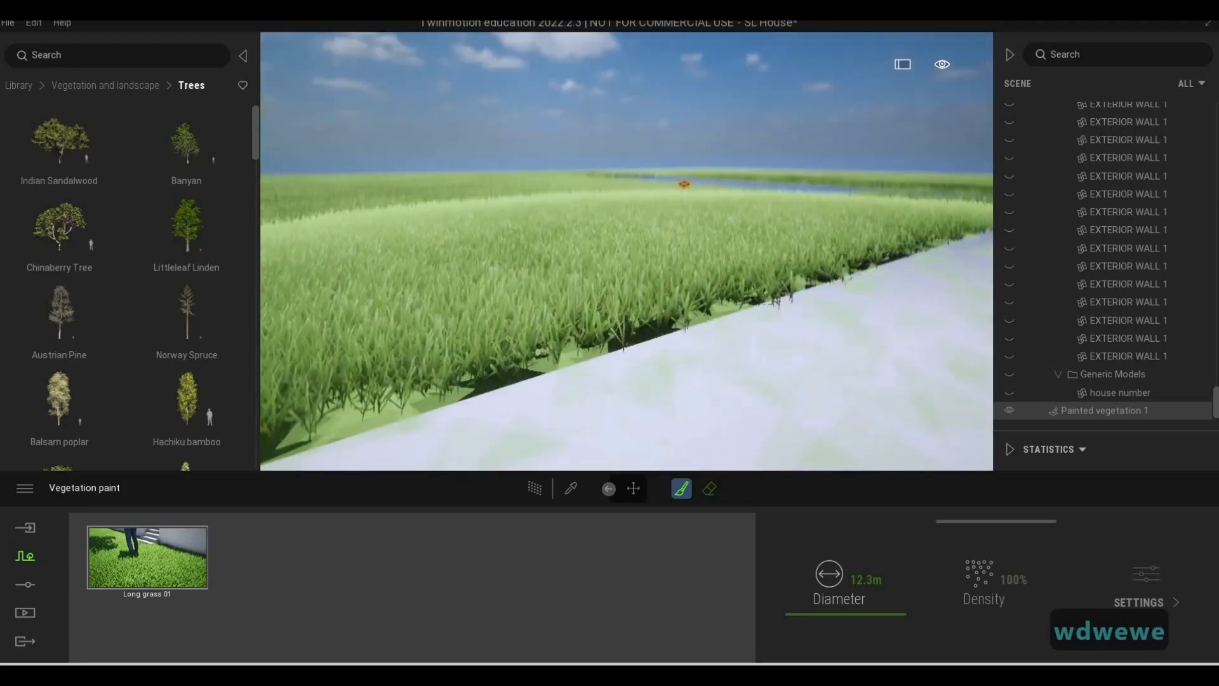
{"action": "key", "text": "w"}
{"action": "key", "text": "d"}
{"action": "key", "text": "q"}
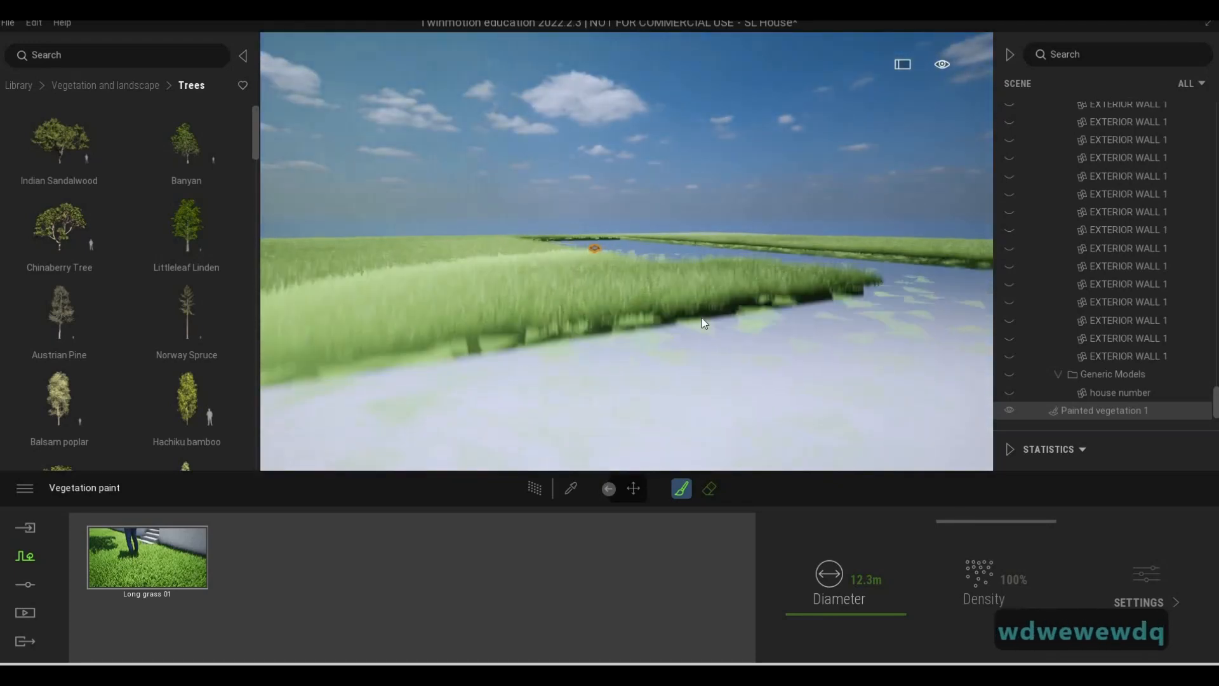
{"action": "key", "text": "d"}
{"action": "key", "text": "s"}
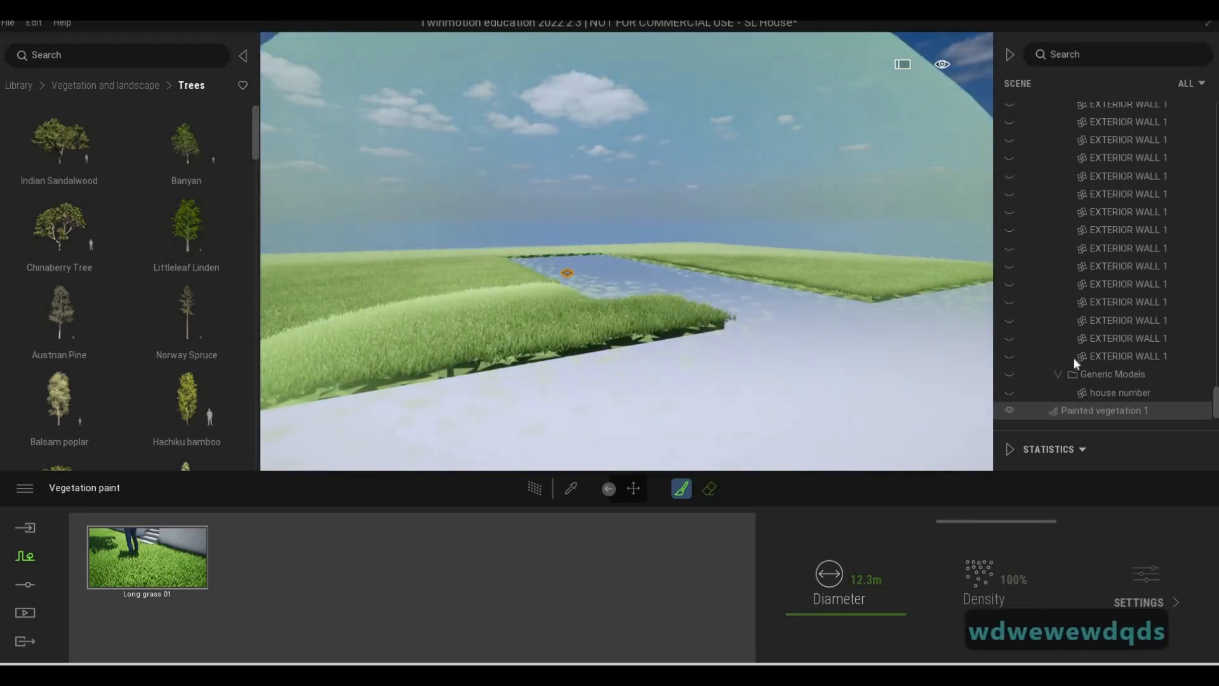
{"action": "key", "text": "e"}
{"action": "key", "text": "w"}
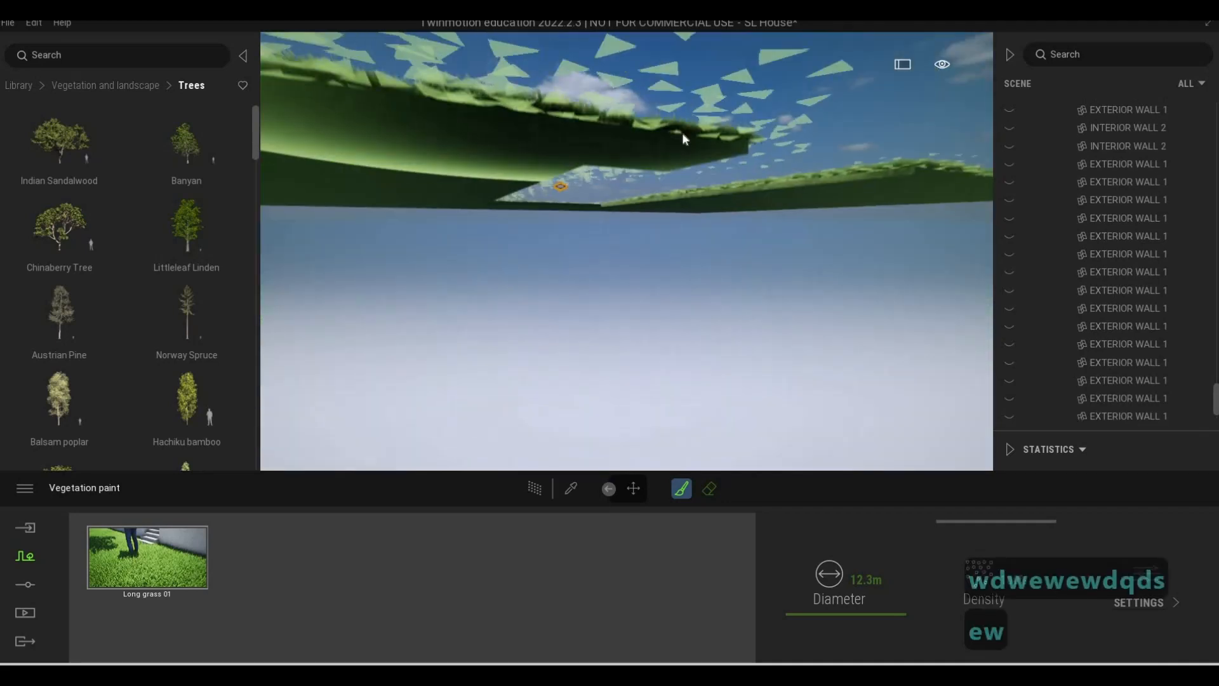
Undo the stray grass stroke on the lawn's underside and turn off isolation to show the whole scene.
{"action": "left_click", "coordinate": [672, 144]}
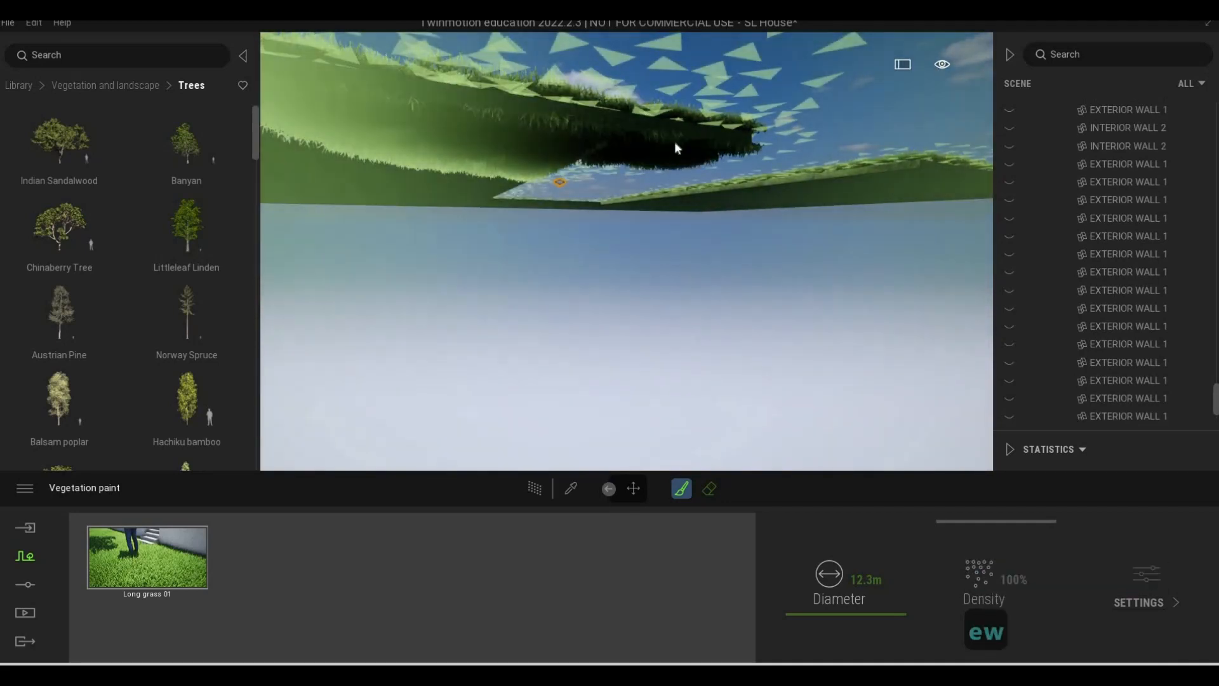
{"action": "key", "text": "ctrl+z"}
{"action": "key", "text": "Escape"}
{"action": "key", "text": "Escape"}
{"action": "key", "text": "Escape"}
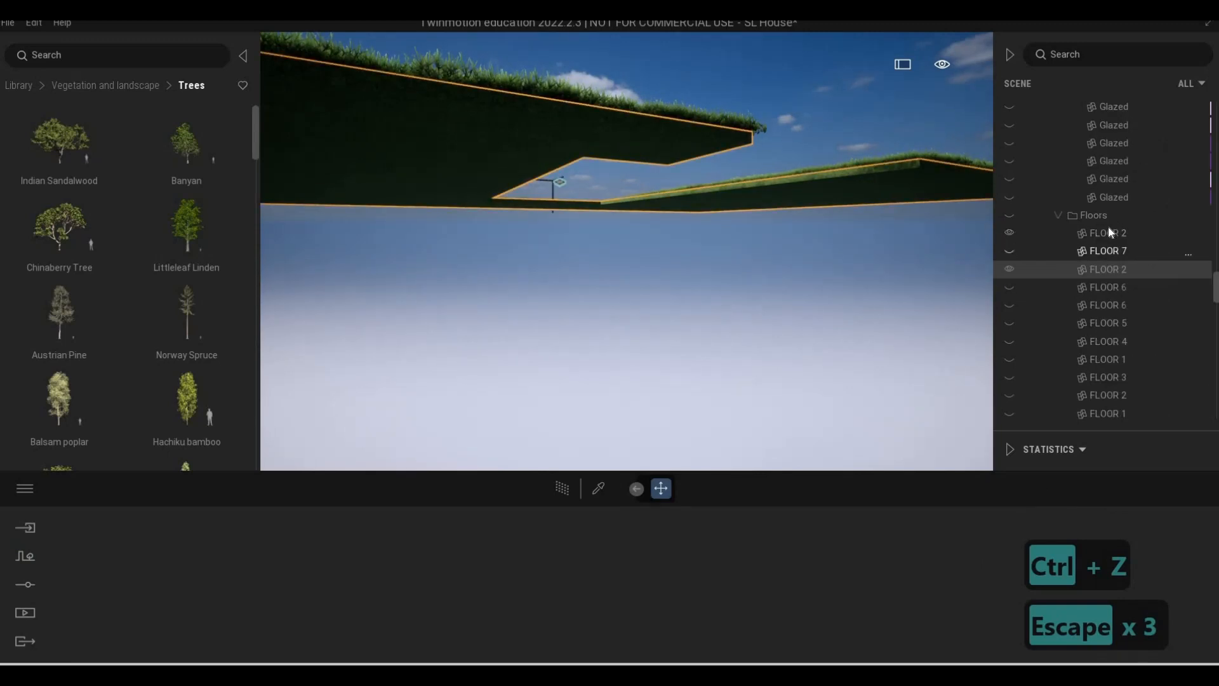
{"action": "right_click", "coordinate": [1110, 233]}
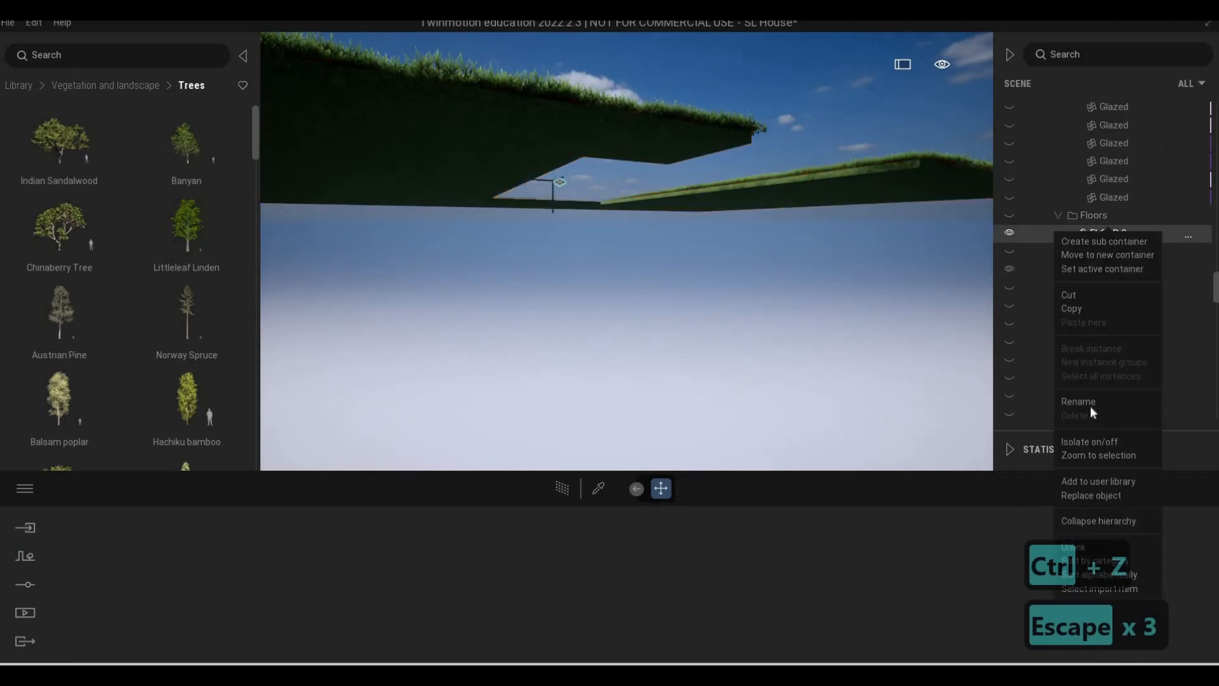
{"action": "left_click", "coordinate": [1088, 443]}
Examine the painted grass in the full scene around the driveway, house front and sidewalk edges.
{"action": "key", "text": "q"}
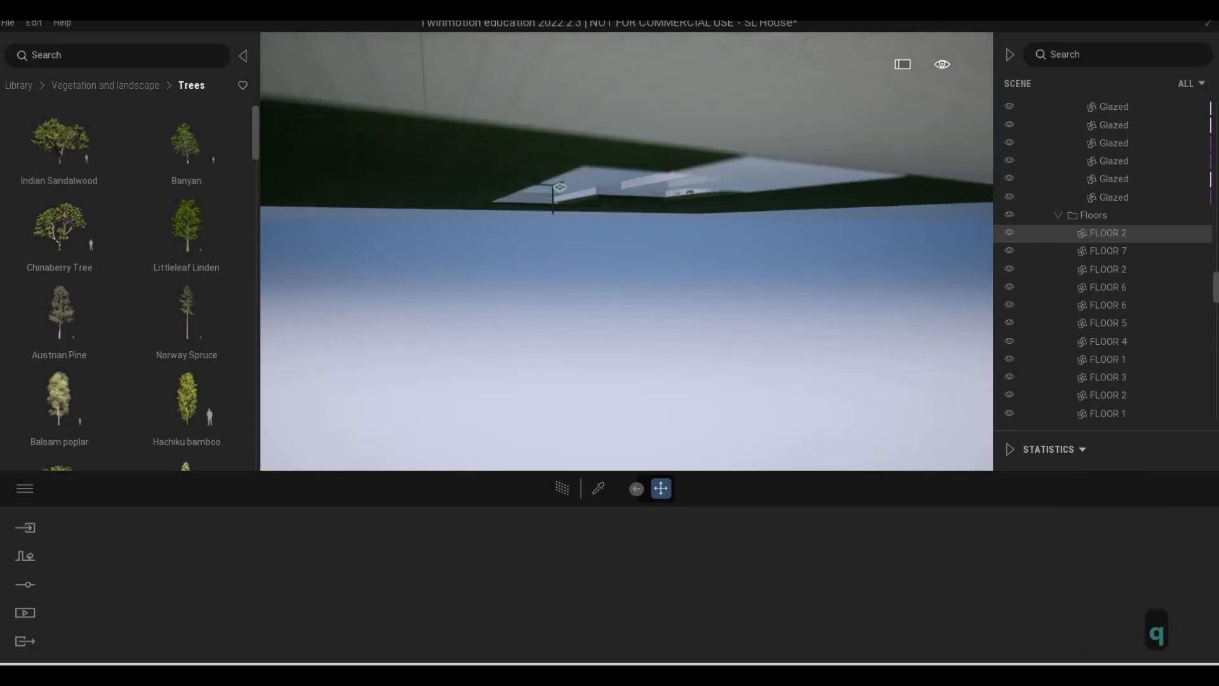
{"action": "key", "text": "d"}
{"action": "key", "text": "s"}
{"action": "key", "text": "w"}
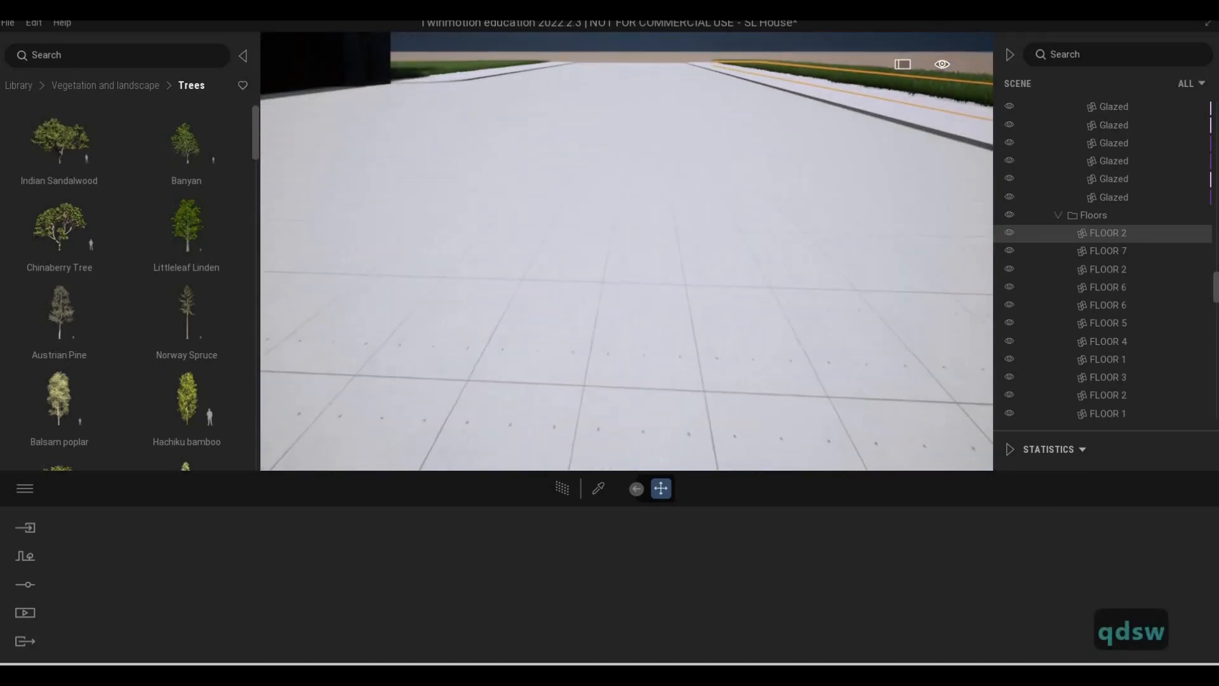
{"action": "key", "text": "d"}
{"action": "key", "text": "w"}
{"action": "key", "text": "w"}
{"action": "key", "text": "w"}
{"action": "key", "text": "q"}
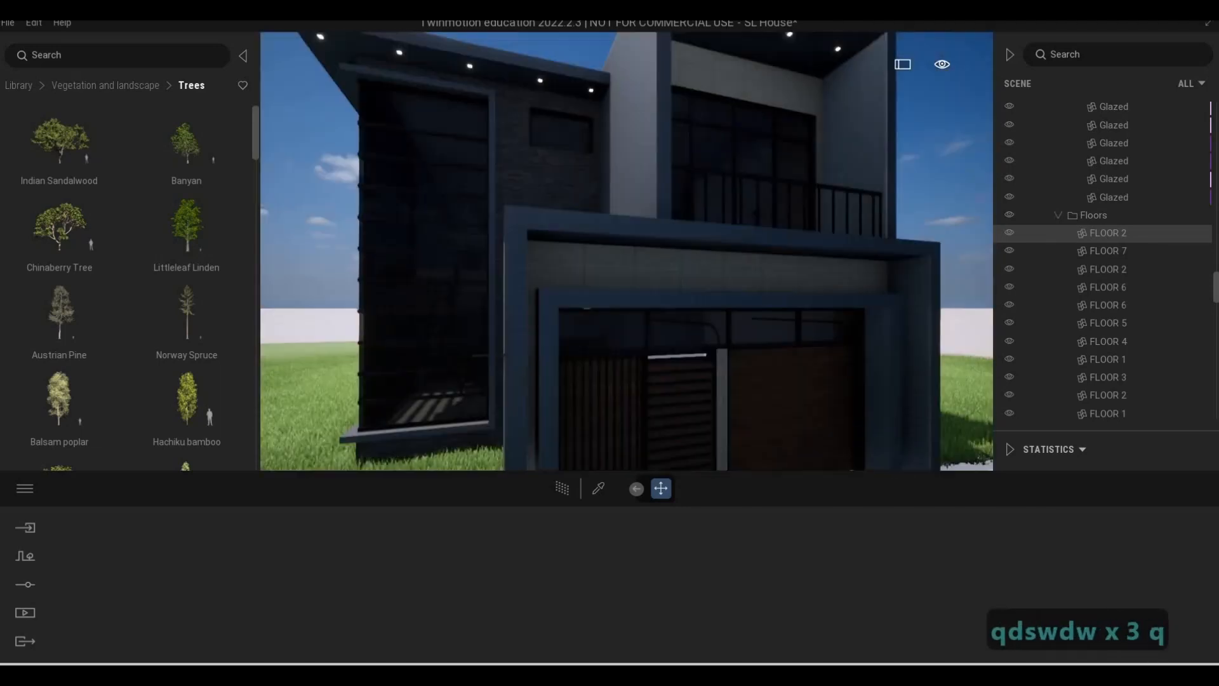
{"action": "key", "text": "s"}
{"action": "key", "text": "a"}
{"action": "key", "text": "e"}
{"action": "key", "text": "a"}
{"action": "key", "text": "w"}
{"action": "key", "text": "w"}
{"action": "key", "text": "w"}
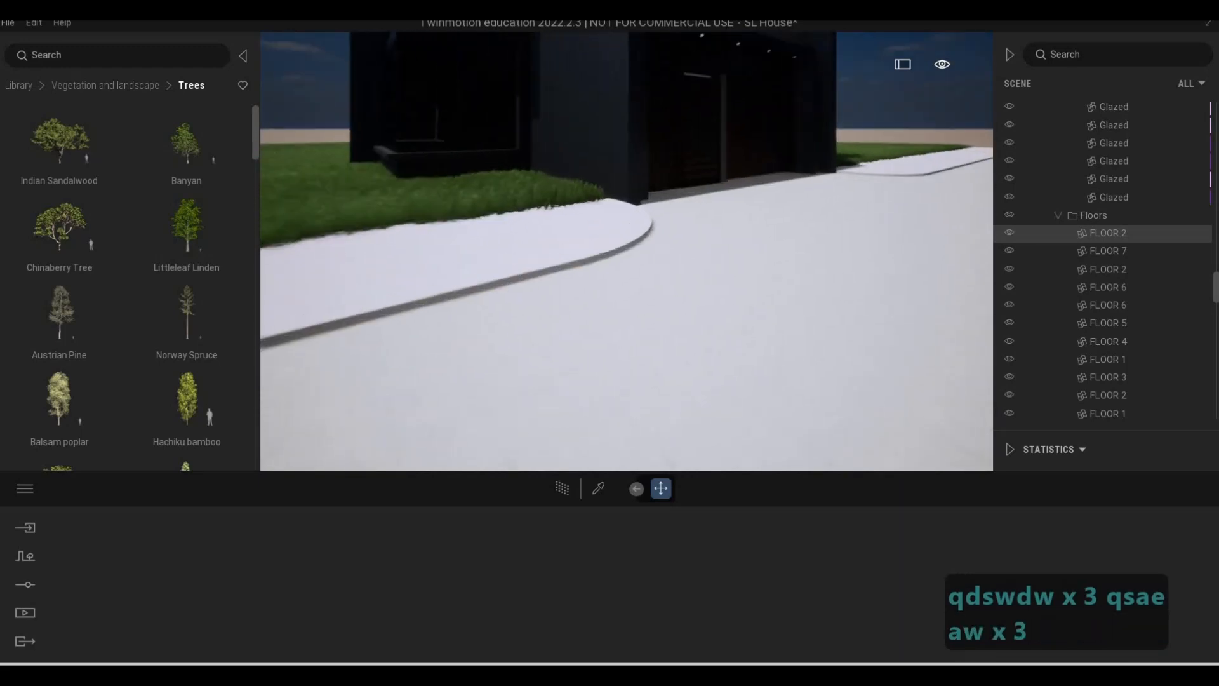
Frame the house front from the driveway and save the project.
{"action": "key", "text": "a"}
{"action": "key", "text": "d"}
{"action": "key", "text": "s"}
{"action": "right_click_drag", "start_coordinate": [718, 468], "coordinate": [691, 398]}
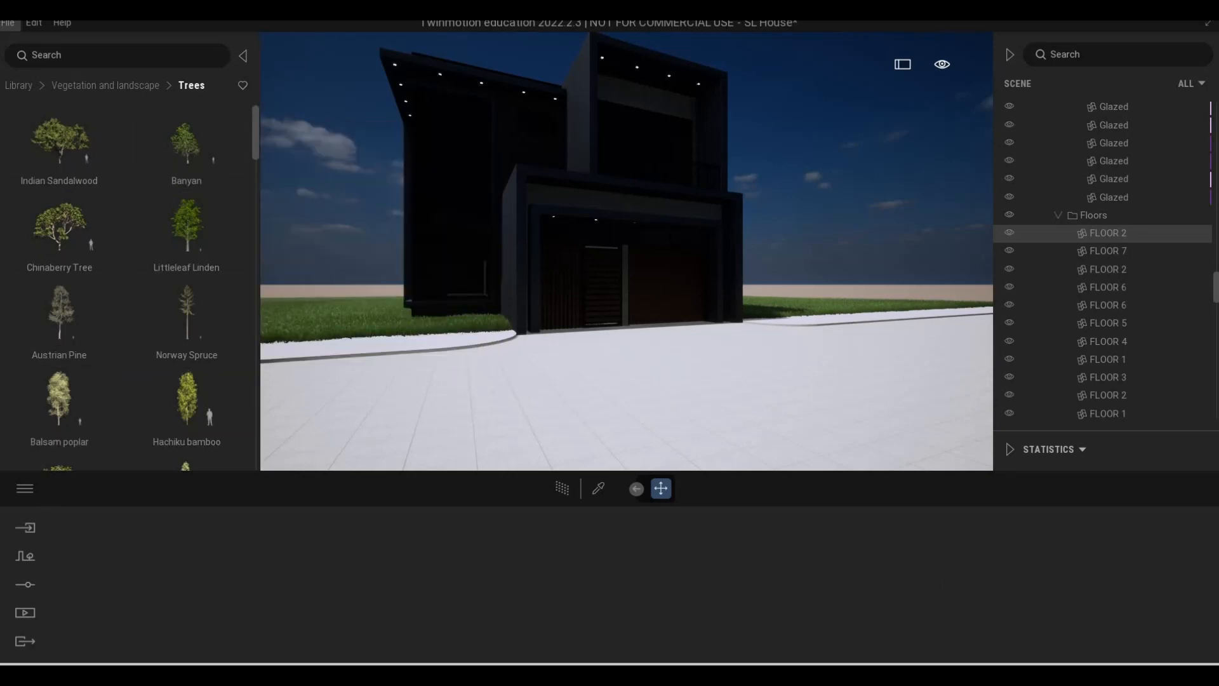
{"action": "left_click", "coordinate": [13, 27]}
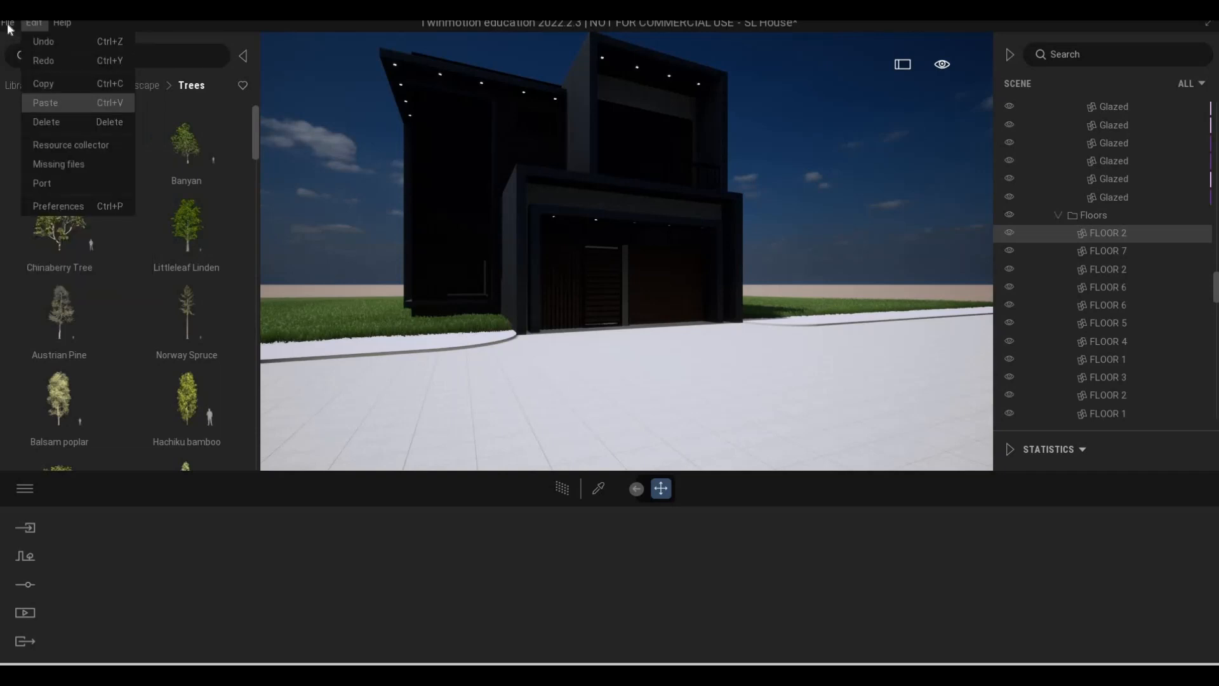
{"action": "mouse_move", "coordinate": [7, 22]}
{"action": "left_click", "coordinate": [12, 126]}
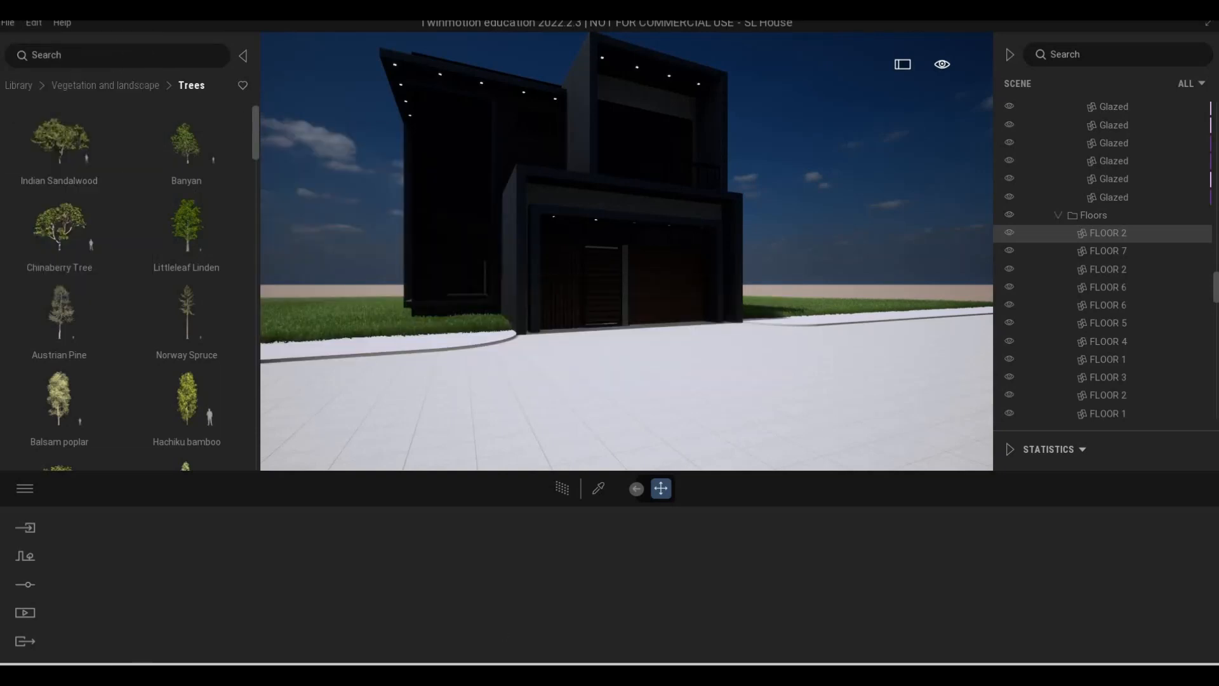
Switch to Revit and open the layer structure of the driveway floor type FLOOR 7.
{"action": "key", "text": "alt+Tab"}
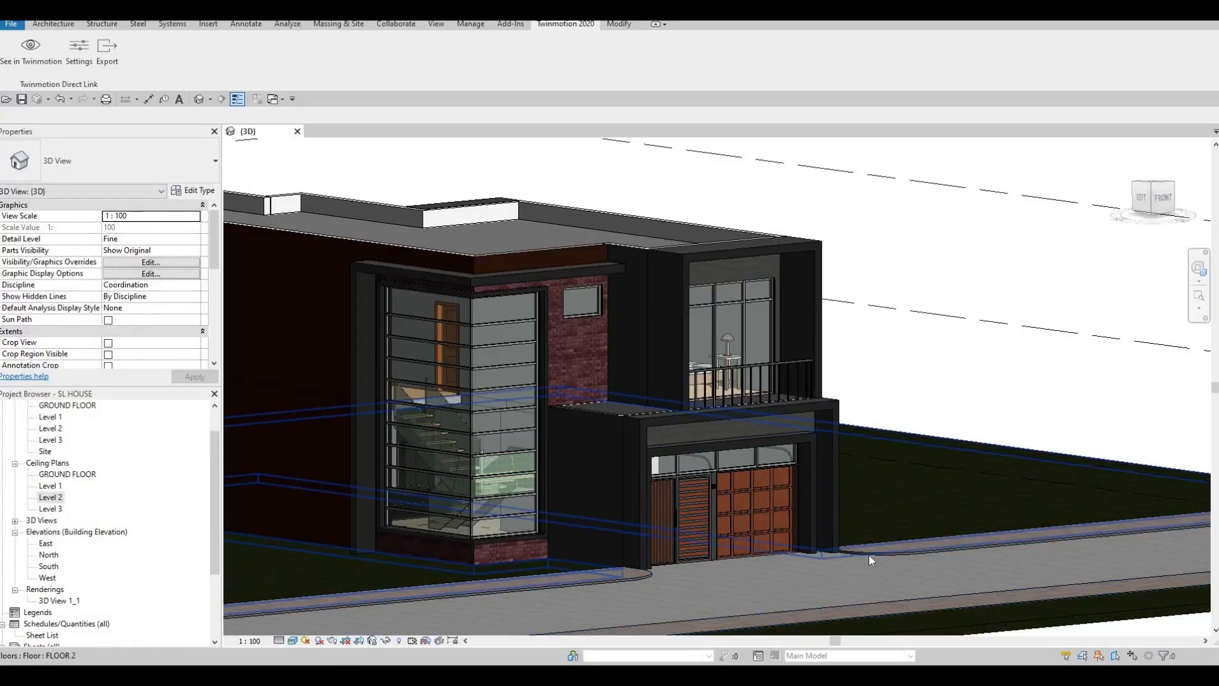
{"action": "left_click", "coordinate": [869, 557]}
{"action": "key", "text": "Escape"}
{"action": "key", "text": "Escape"}
{"action": "left_click", "coordinate": [735, 597]}
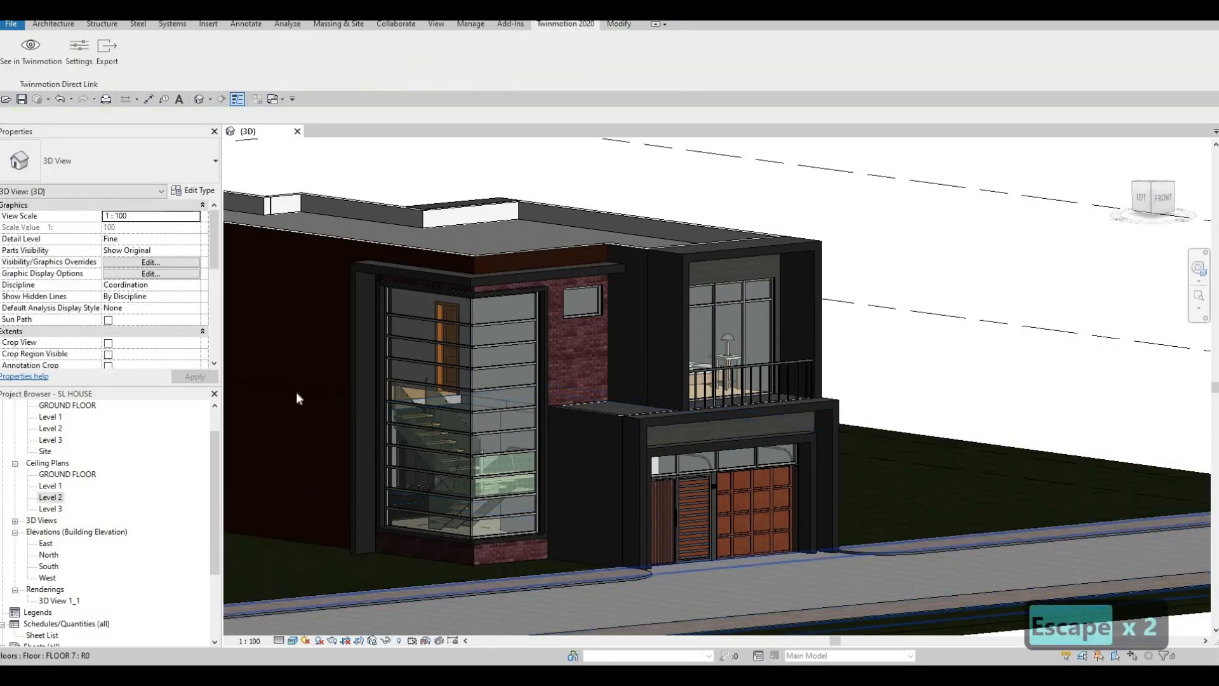
{"action": "left_click", "coordinate": [193, 191]}
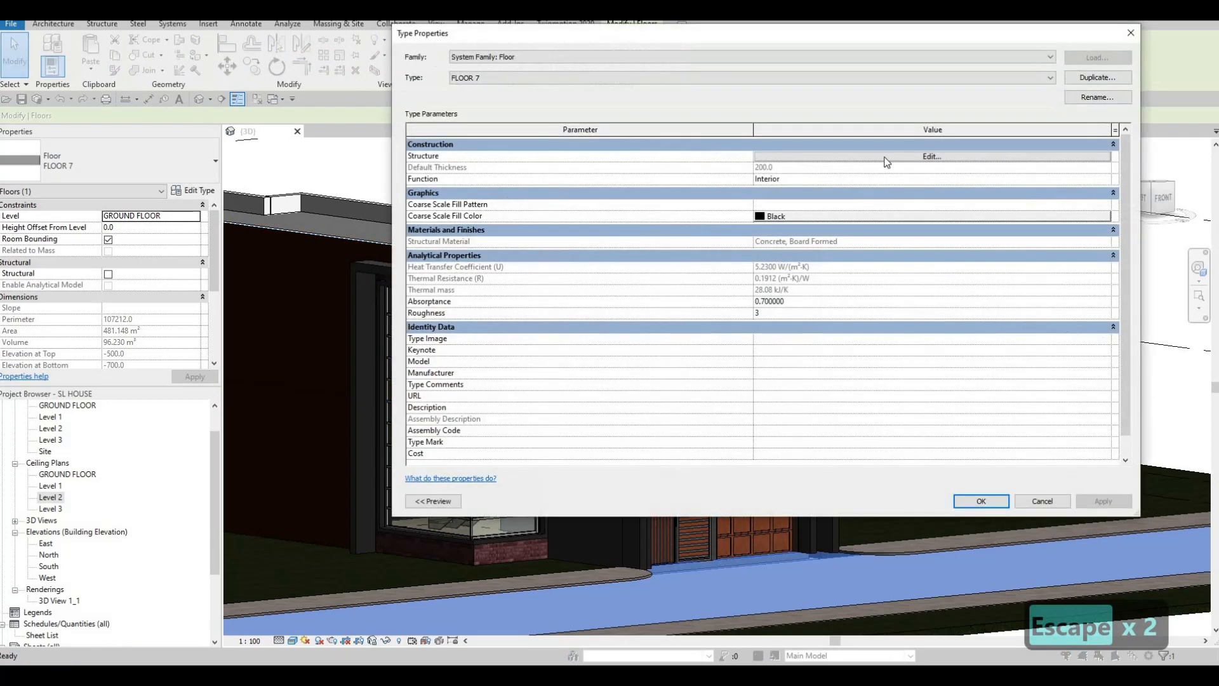
{"action": "left_click", "coordinate": [885, 162]}
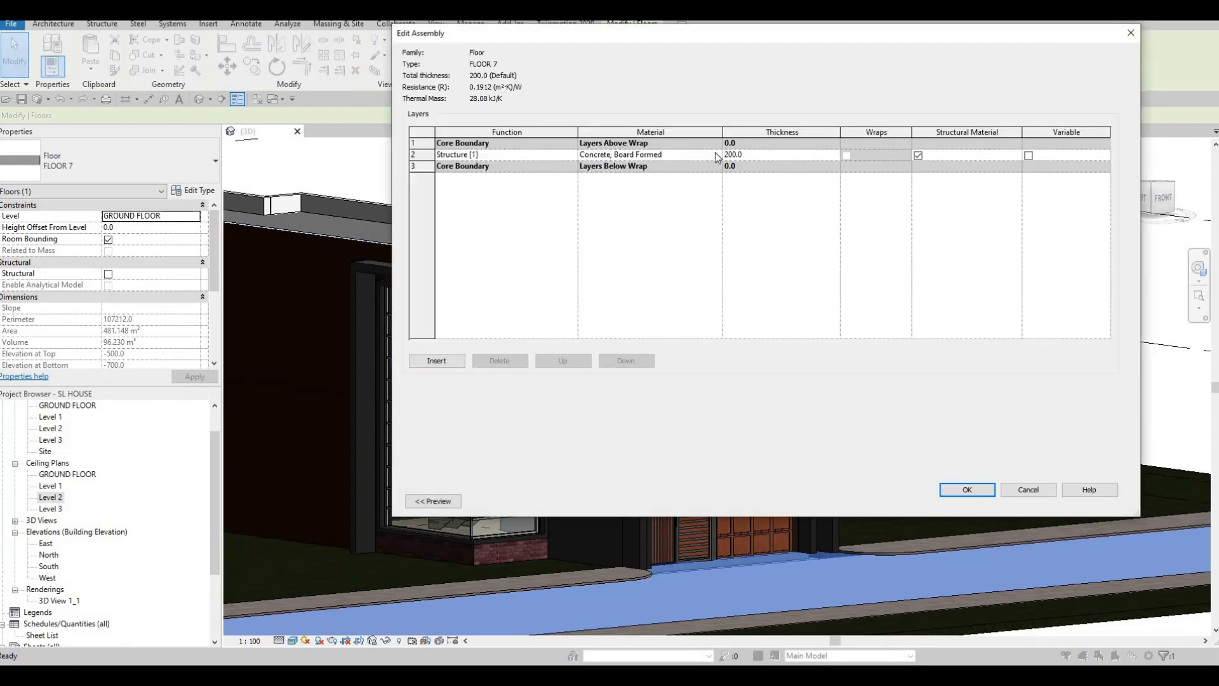
Add Concrete, C55/67 from the AEC Materials concrete library as the material for the driveway floor's structure layer.
{"action": "left_click", "coordinate": [717, 155]}
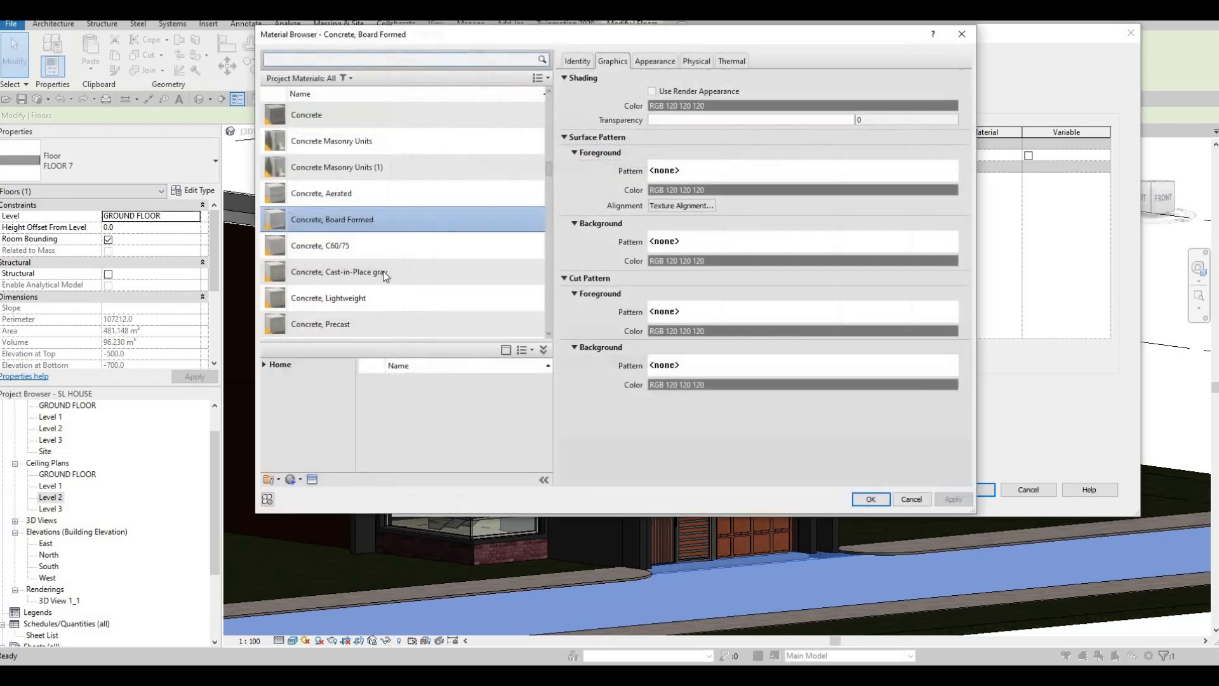
{"action": "scroll", "coordinate": [299, 305], "scroll_direction": "down", "scroll_amount": 3}
{"action": "left_click", "coordinate": [264, 367]}
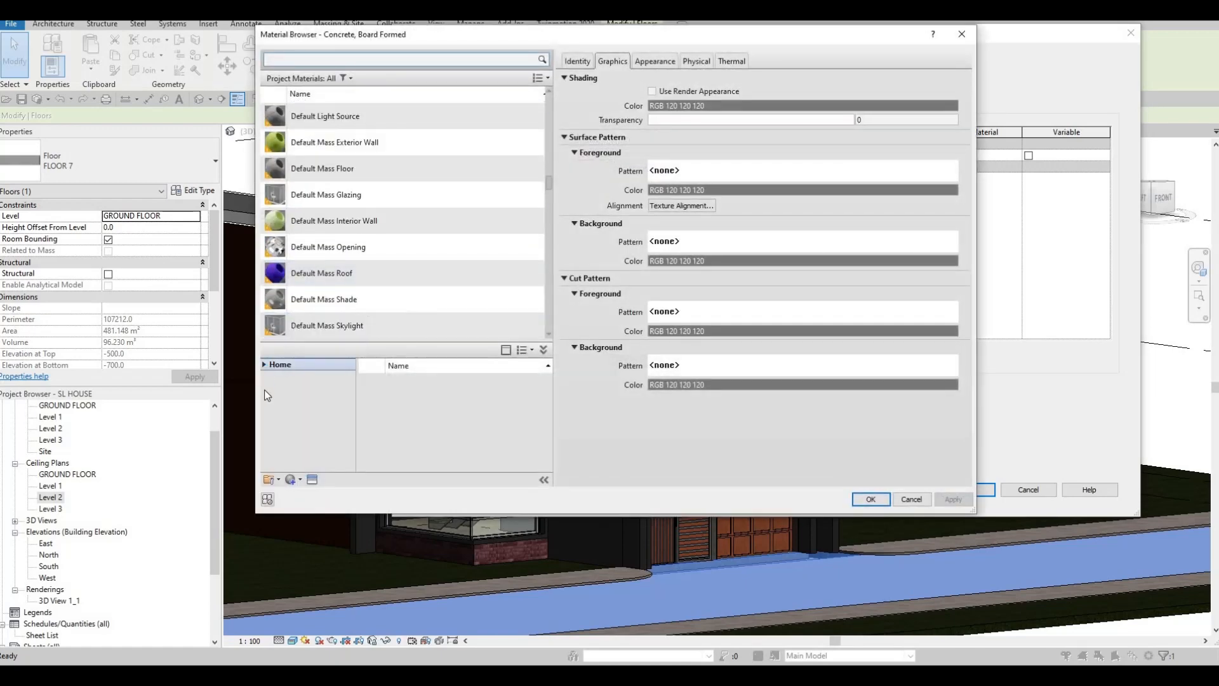
{"action": "left_click", "coordinate": [265, 390]}
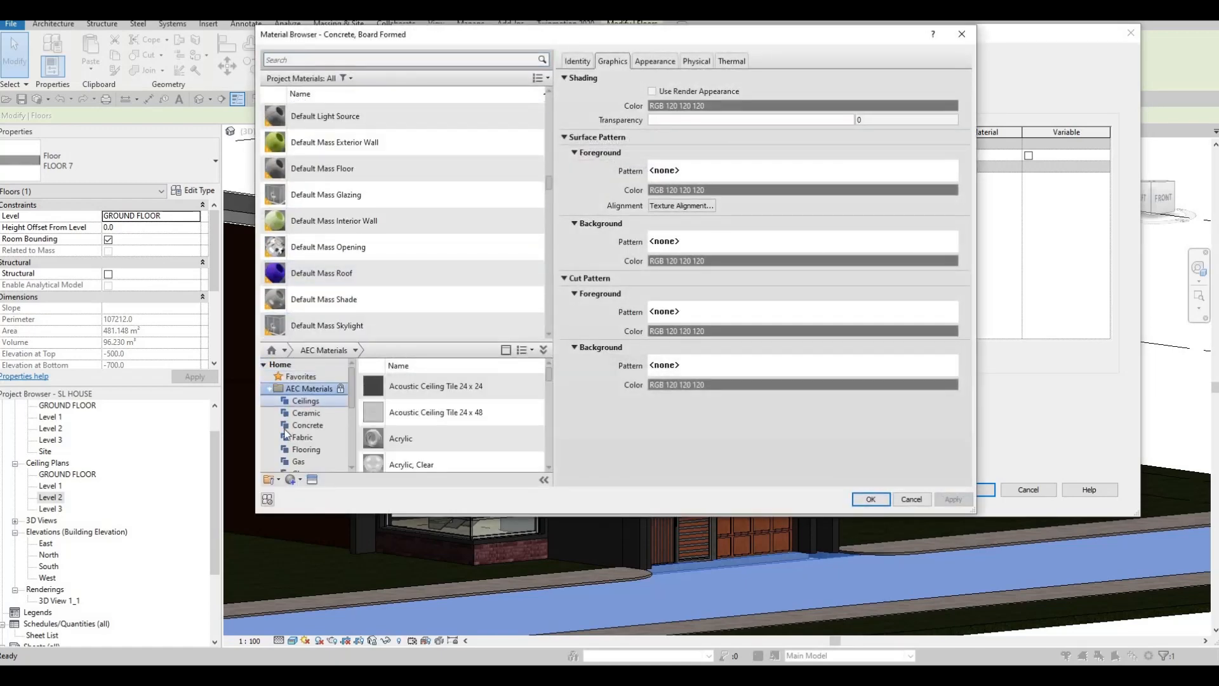
{"action": "left_click", "coordinate": [307, 425]}
{"action": "scroll", "coordinate": [475, 452], "scroll_direction": "down", "scroll_amount": 3}
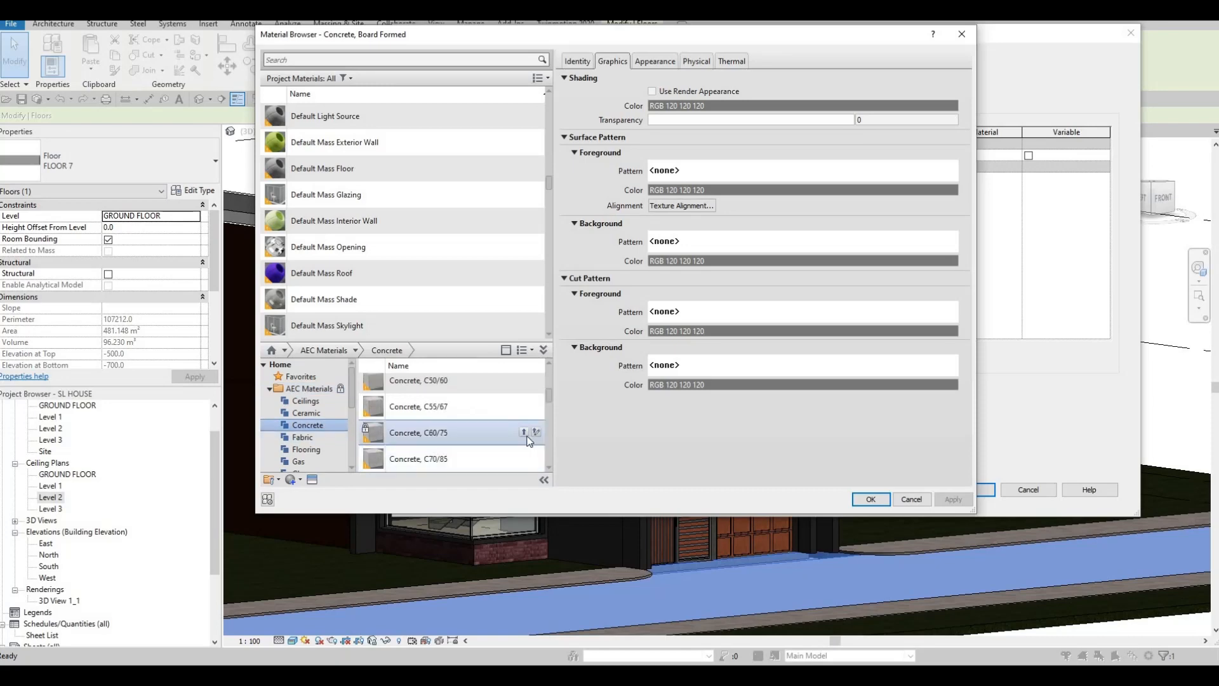
{"action": "left_click", "coordinate": [536, 431]}
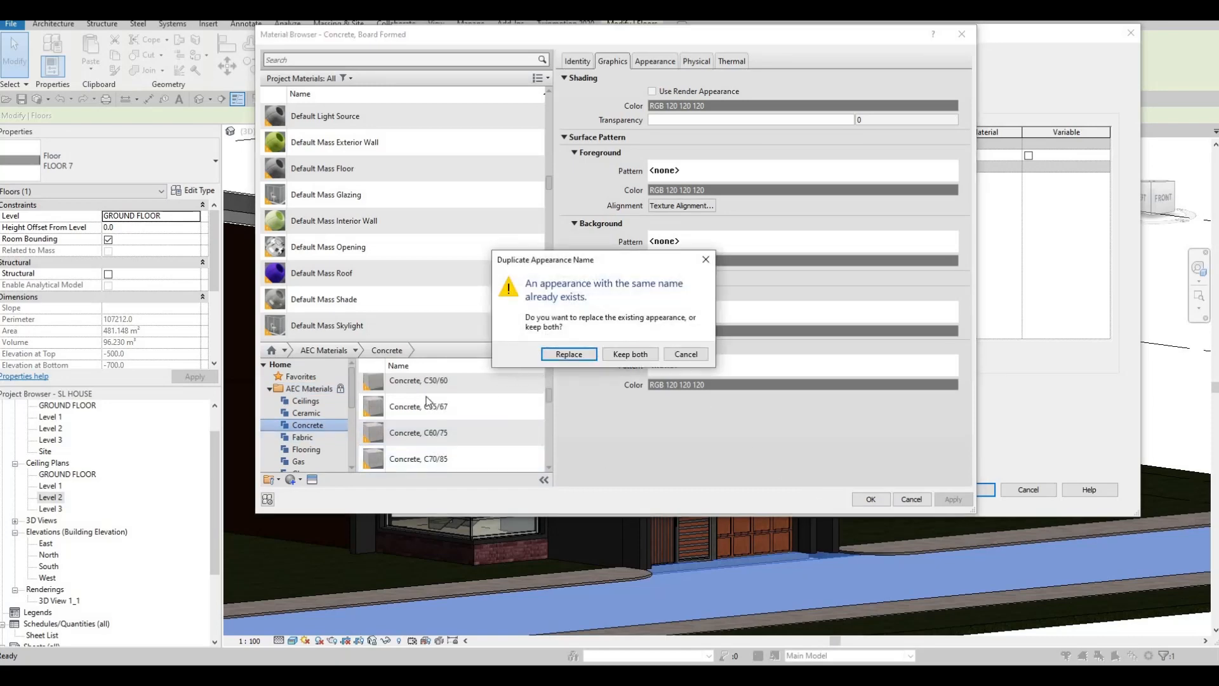
{"action": "key", "text": "Escape"}
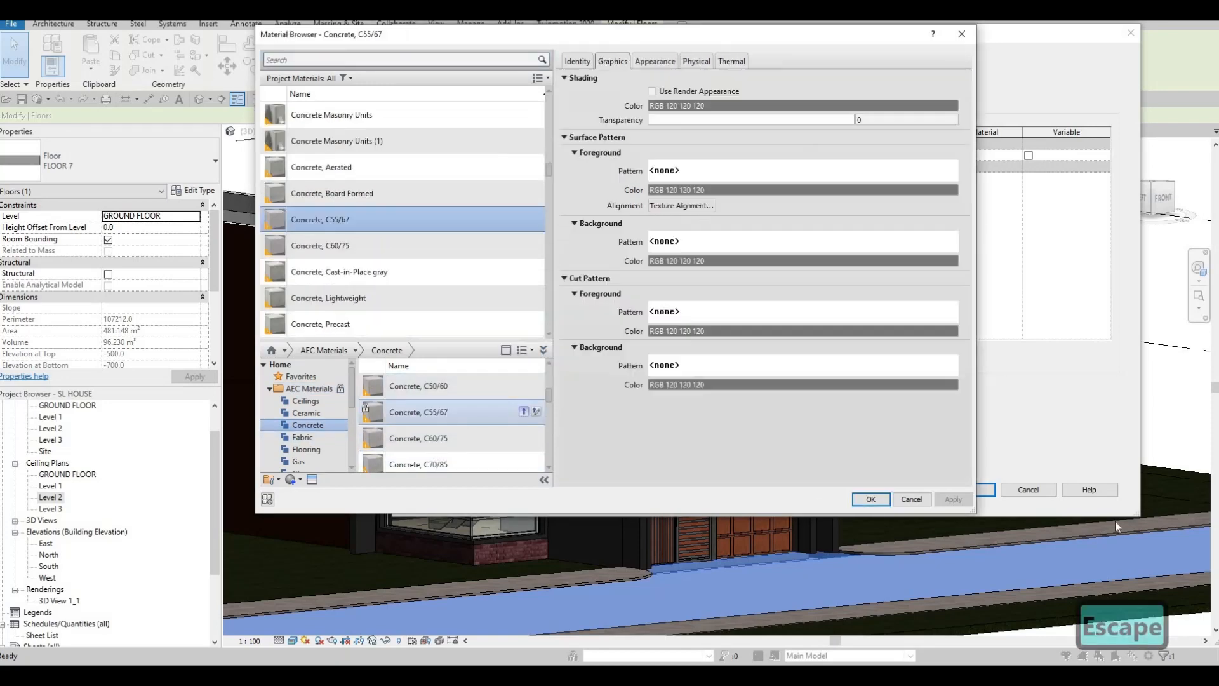
Apply the new material to FLOOR 7 and sync the Revit model to Twinmotion.
{"action": "left_click", "coordinate": [951, 499]}
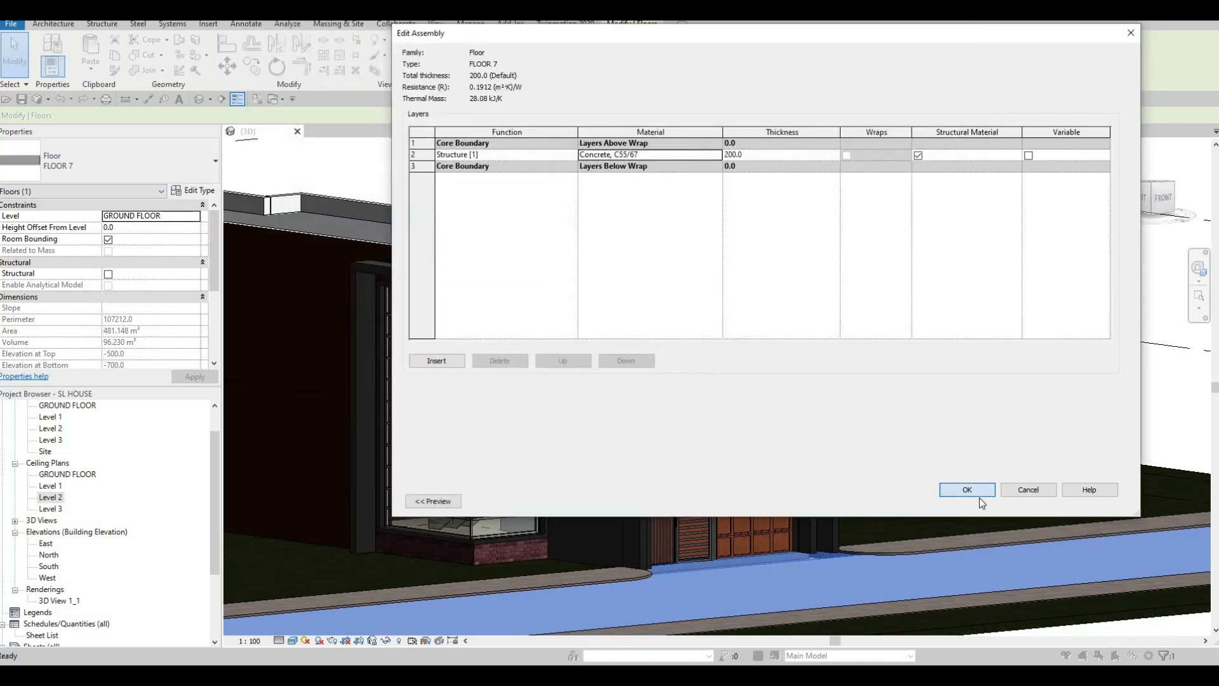
{"action": "left_click", "coordinate": [979, 497]}
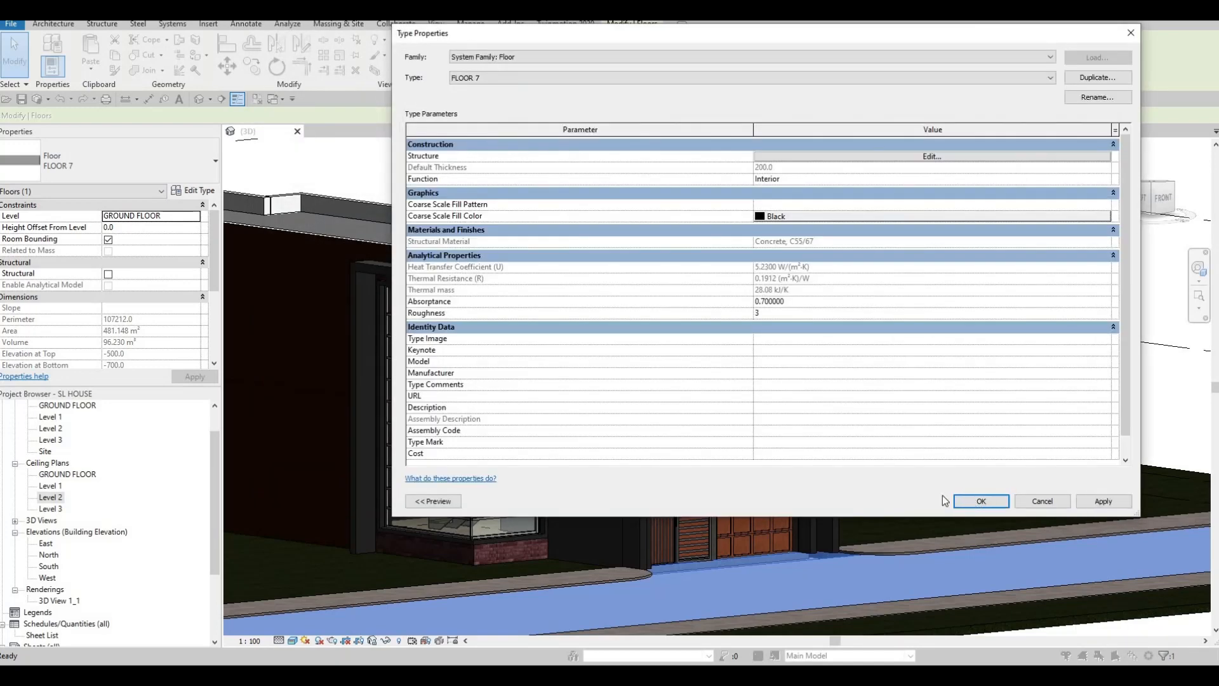
{"action": "left_click", "coordinate": [973, 494]}
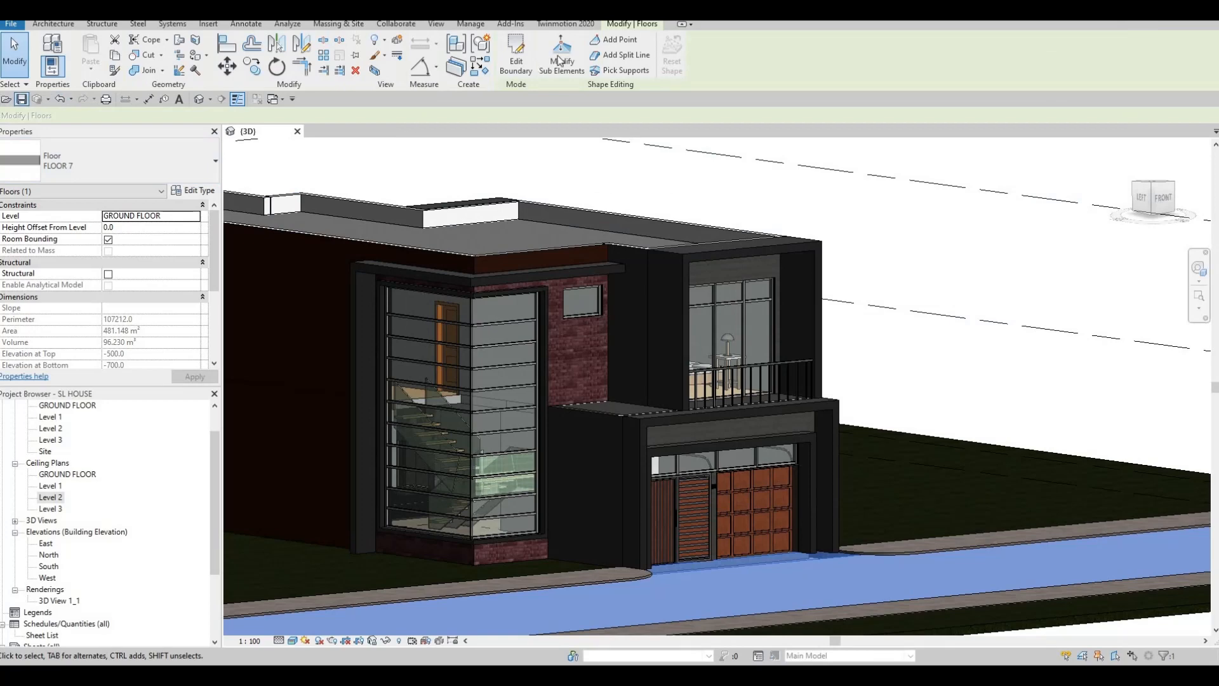
{"action": "left_click", "coordinate": [568, 24]}
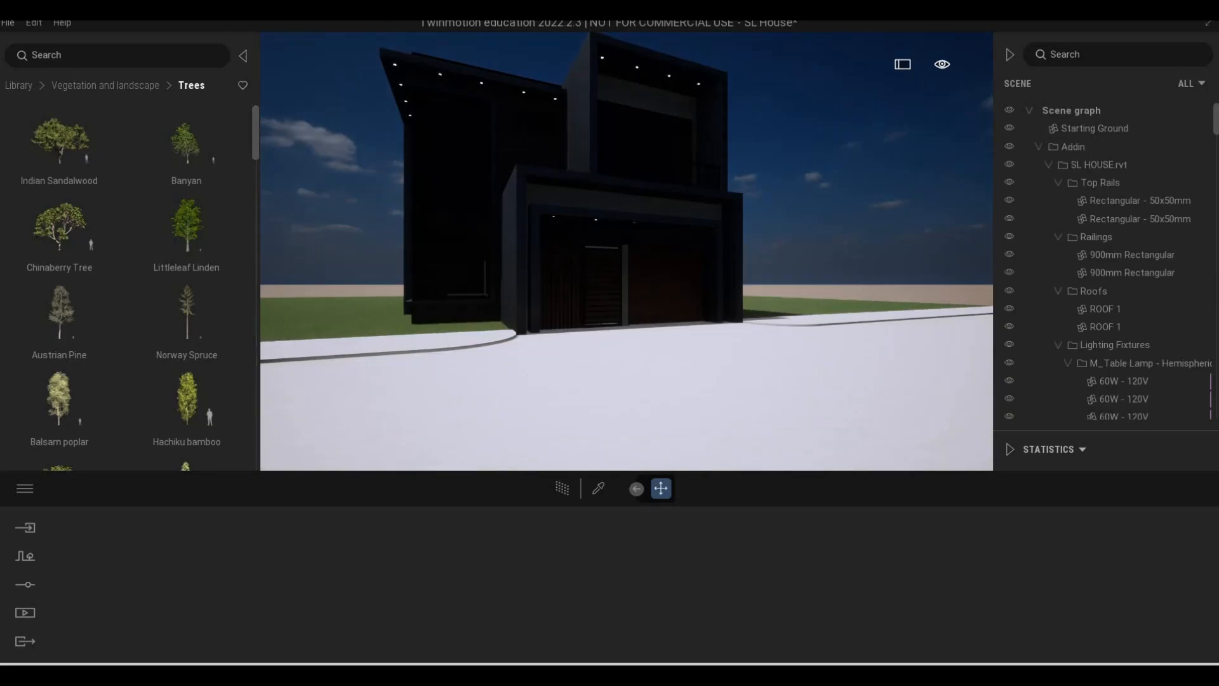
Examine the synced house in Twinmotion around the driveway, glazed stair corner and roof edge.
{"action": "key", "text": "a"}
{"action": "key", "text": "a"}
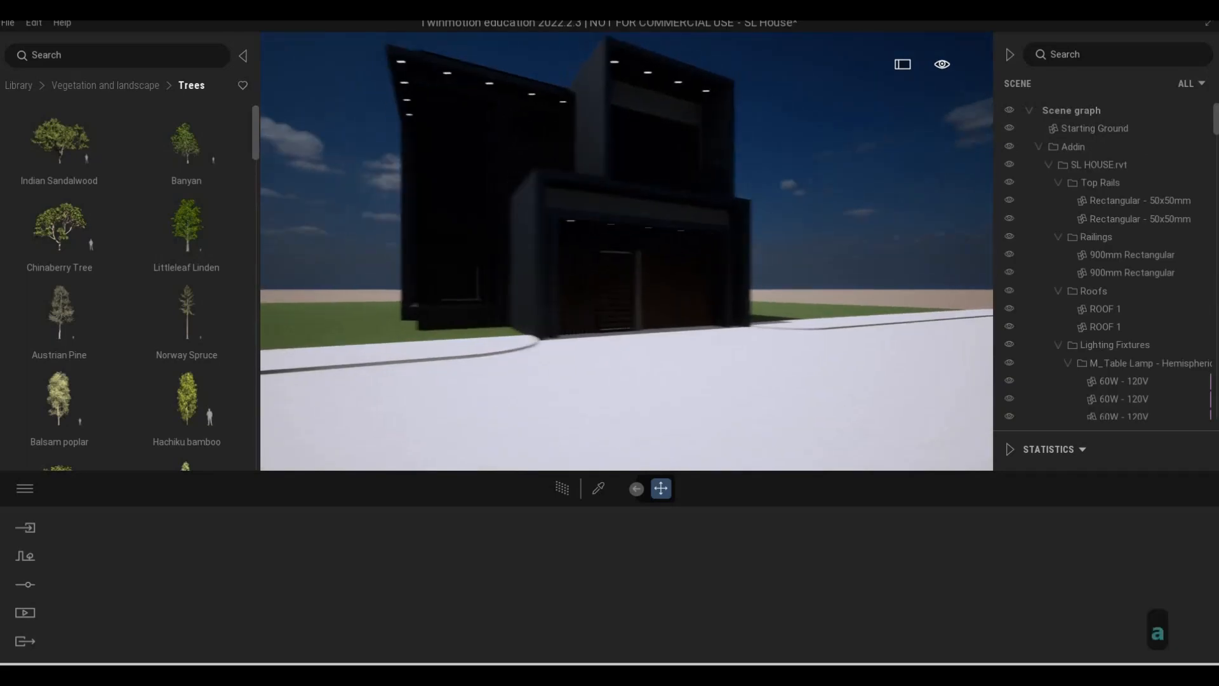
{"action": "key", "text": "w"}
{"action": "key", "text": "q"}
{"action": "key", "text": "s"}
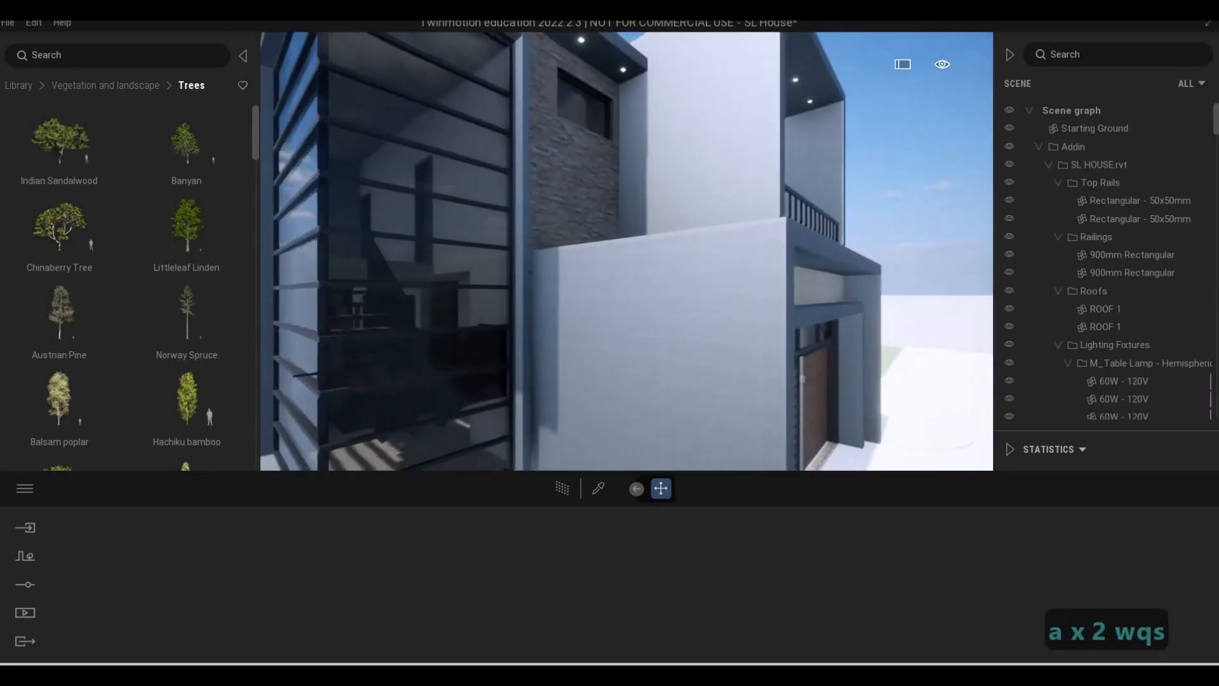
{"action": "key", "text": "w"}
{"action": "key", "text": "q"}
{"action": "key", "text": "d"}
{"action": "key", "text": "a"}
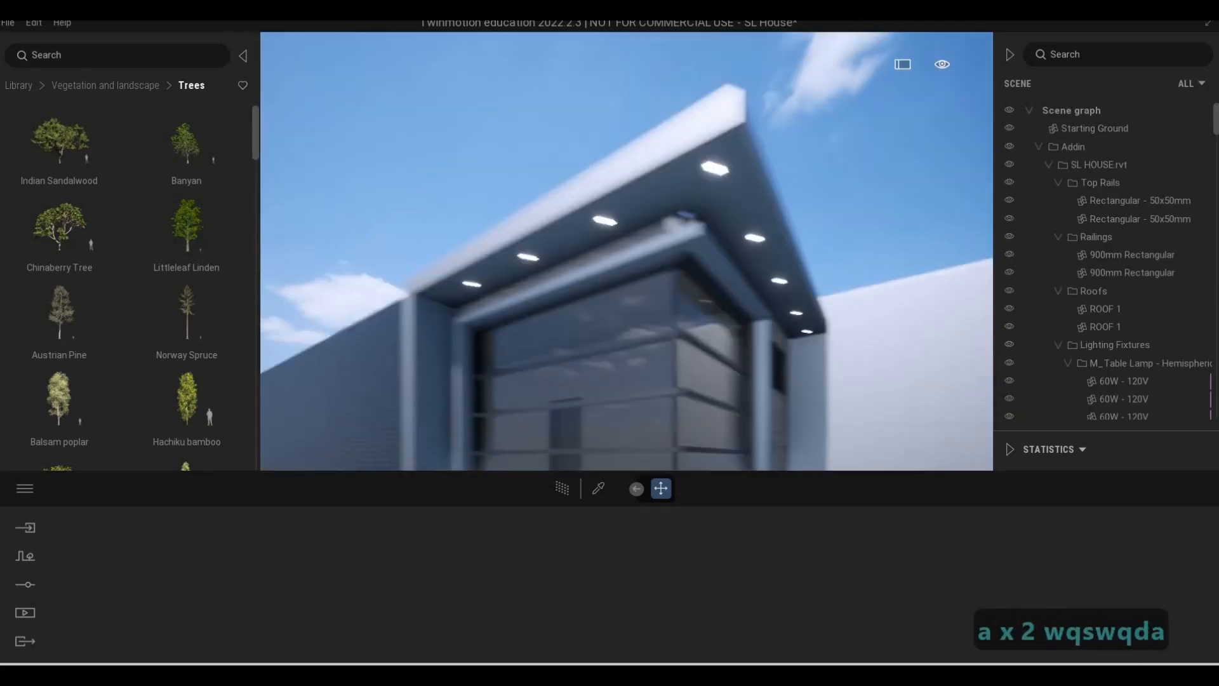
{"action": "key", "text": "q"}
{"action": "key", "text": "w"}
{"action": "key", "text": "d"}
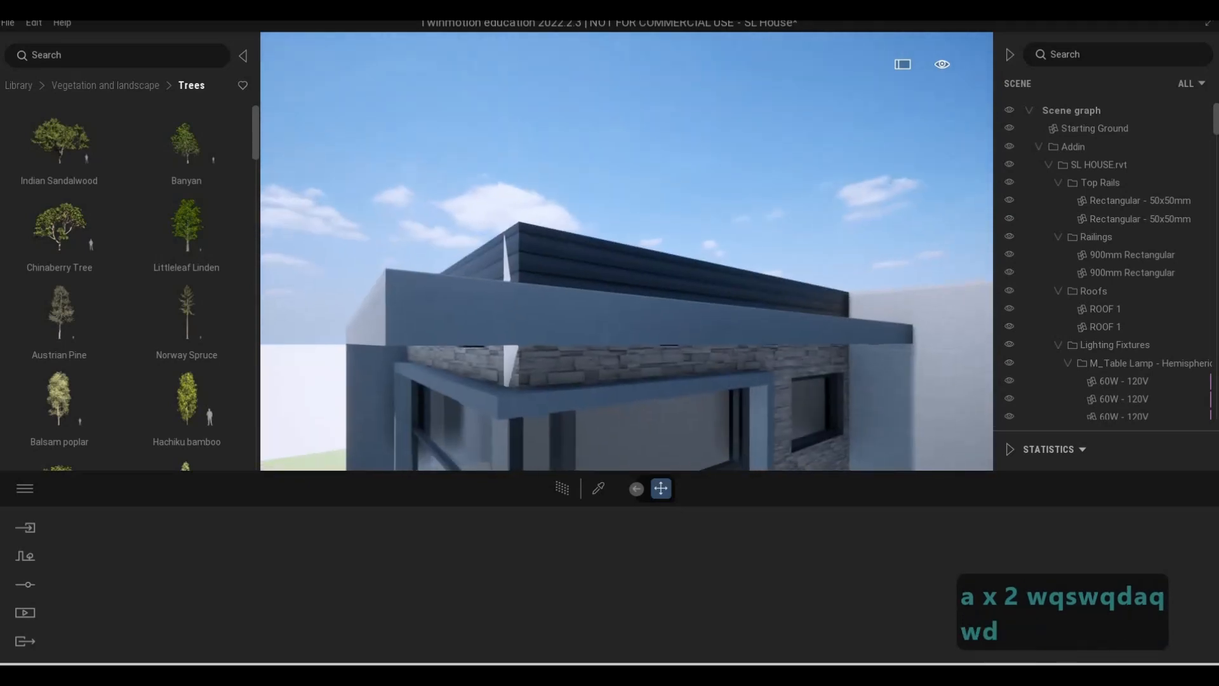
{"action": "key", "text": "a"}
{"action": "key", "text": "d"}
{"action": "key", "text": "w"}
{"action": "key", "text": "s"}
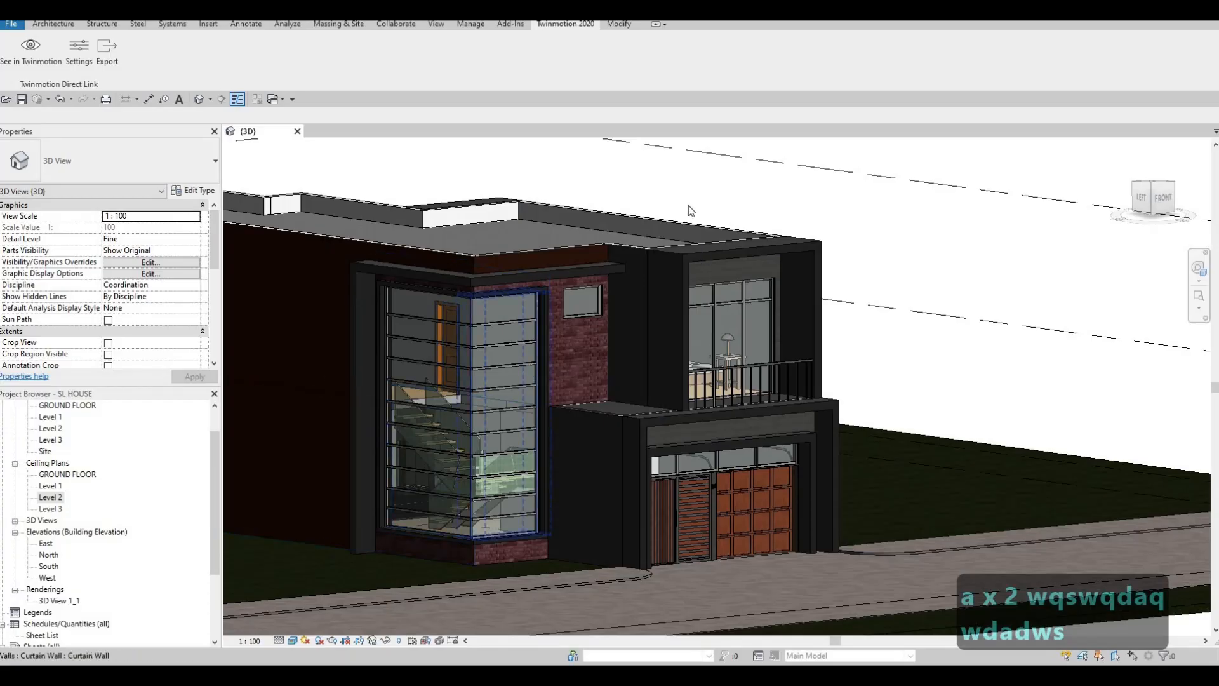
Switch to Revit and inspect the exterior wall corner at the roof edge above the glazed stair.
{"action": "middle_click_drag", "start_coordinate": [539, 318], "coordinate": [603, 317], "text": "shift"}
{"action": "scroll", "coordinate": [672, 273], "scroll_direction": "up", "scroll_amount": 4}
{"action": "scroll", "coordinate": [672, 273], "scroll_direction": "up", "scroll_amount": 3}
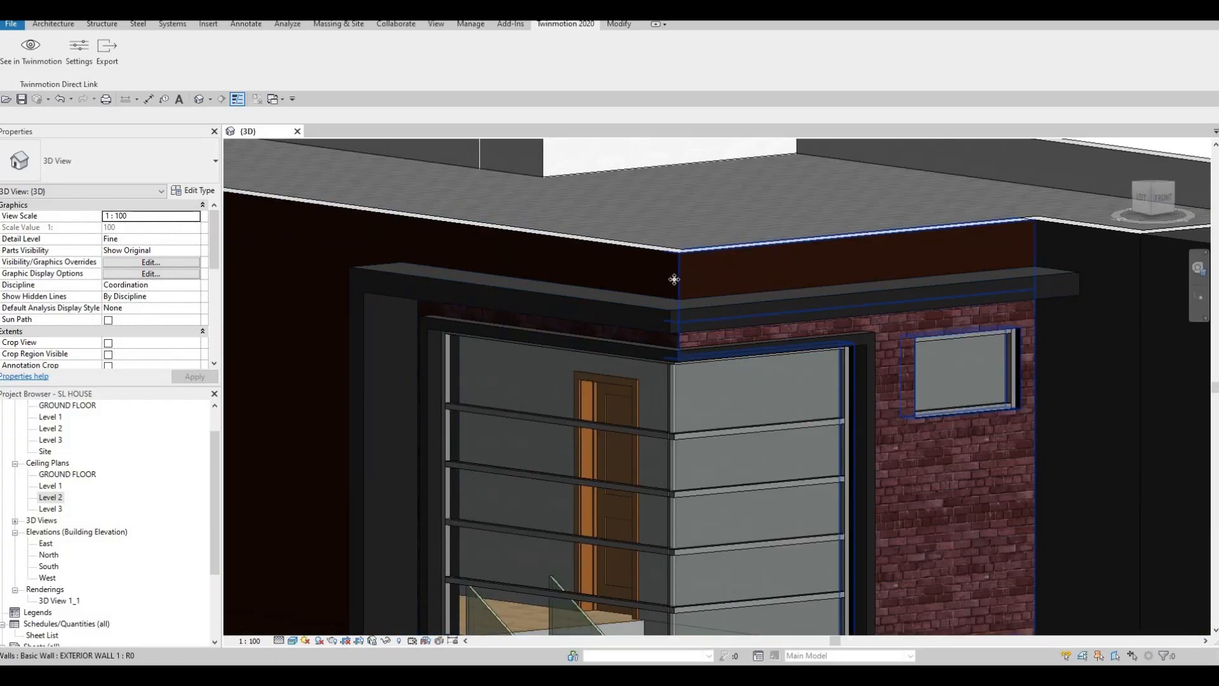
{"action": "left_click", "coordinate": [673, 270]}
{"action": "scroll", "coordinate": [639, 234], "scroll_direction": "up", "scroll_amount": 3}
{"action": "key", "text": "Escape"}
{"action": "key", "text": "Escape"}
{"action": "scroll", "coordinate": [677, 257], "scroll_direction": "up", "scroll_amount": 1}
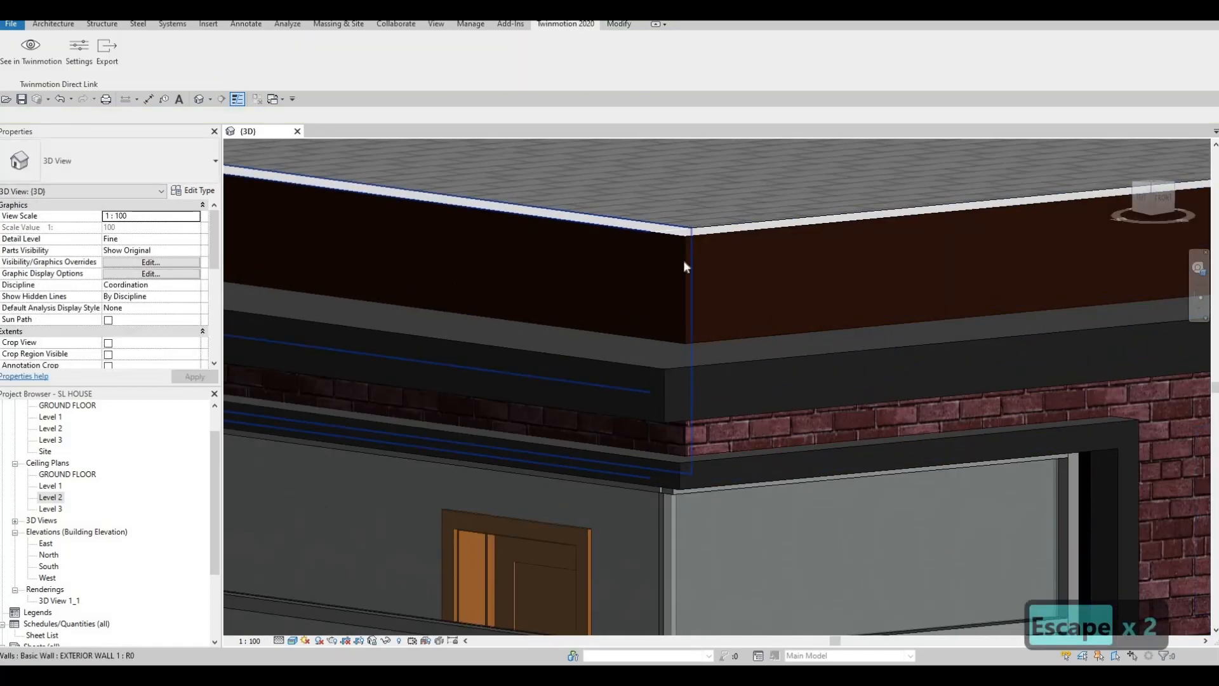
{"action": "left_click", "coordinate": [683, 260]}
{"action": "key", "text": "Escape"}
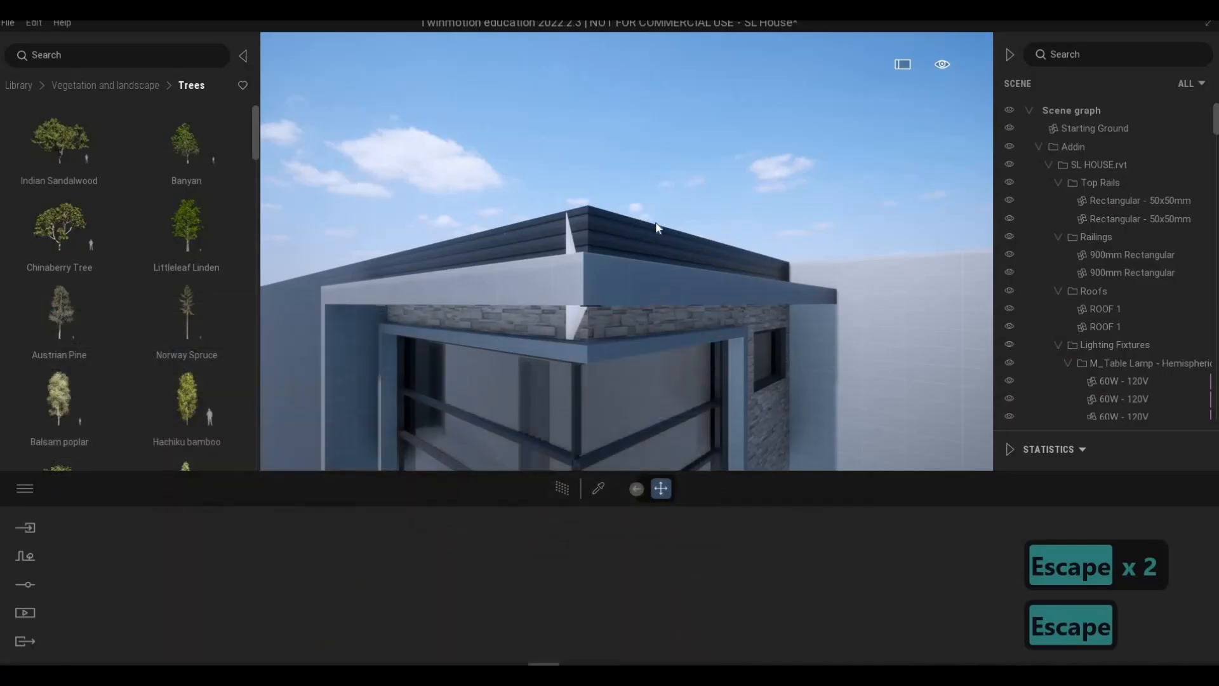
Switch back to Twinmotion and examine the house's front and side facades with the surrounding grass.
{"action": "key", "text": "e"}
{"action": "key", "text": "s"}
{"action": "key", "text": "d"}
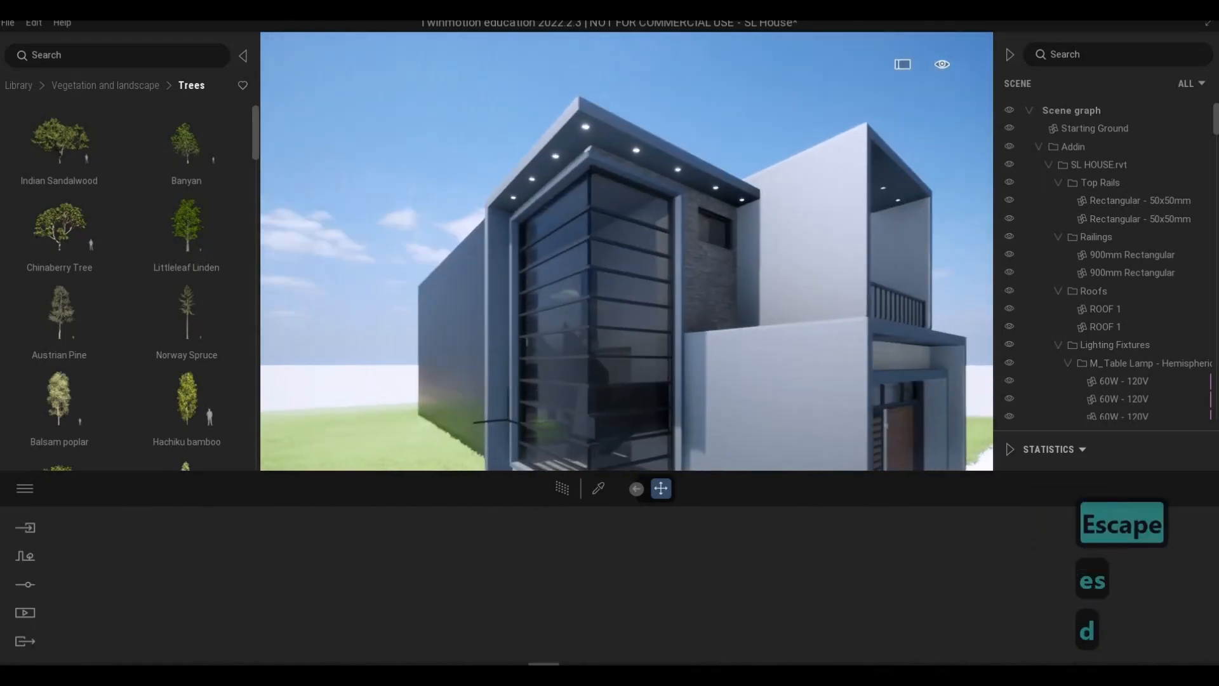
{"action": "key", "text": "a"}
{"action": "key", "text": "d"}
{"action": "key", "text": "d"}
{"action": "key", "text": "d"}
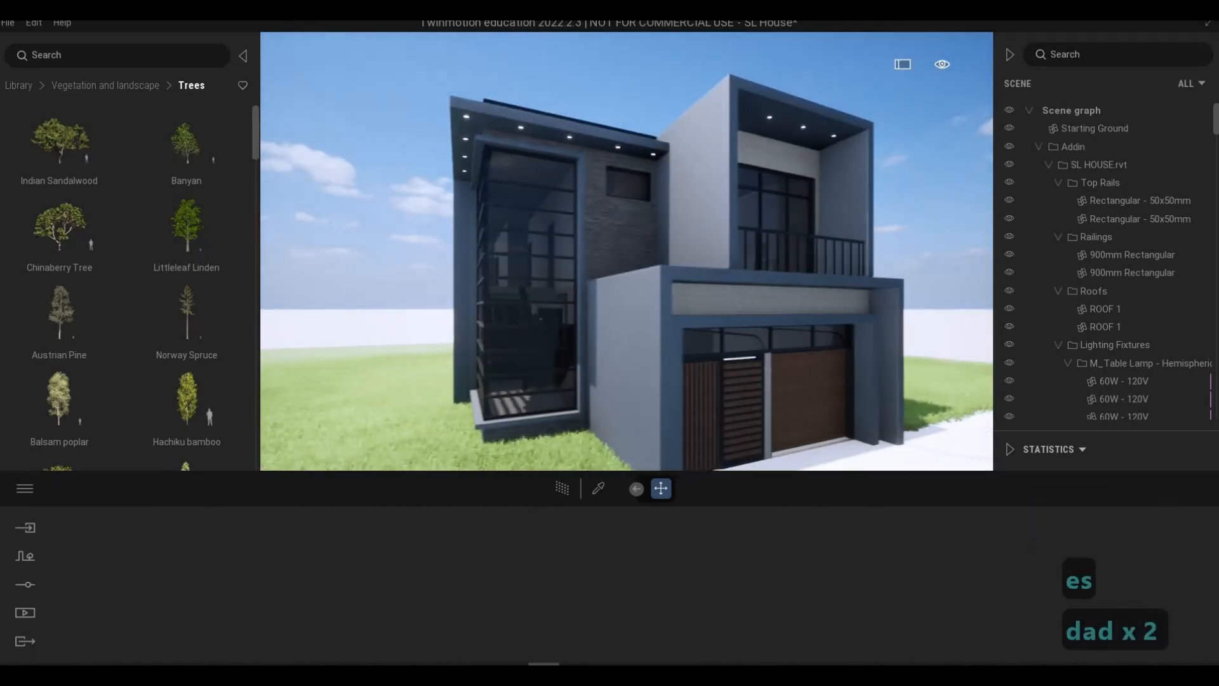
{"action": "key", "text": "a"}
{"action": "key", "text": "a"}
{"action": "key", "text": "a"}
{"action": "key", "text": "s"}
{"action": "key", "text": "d"}
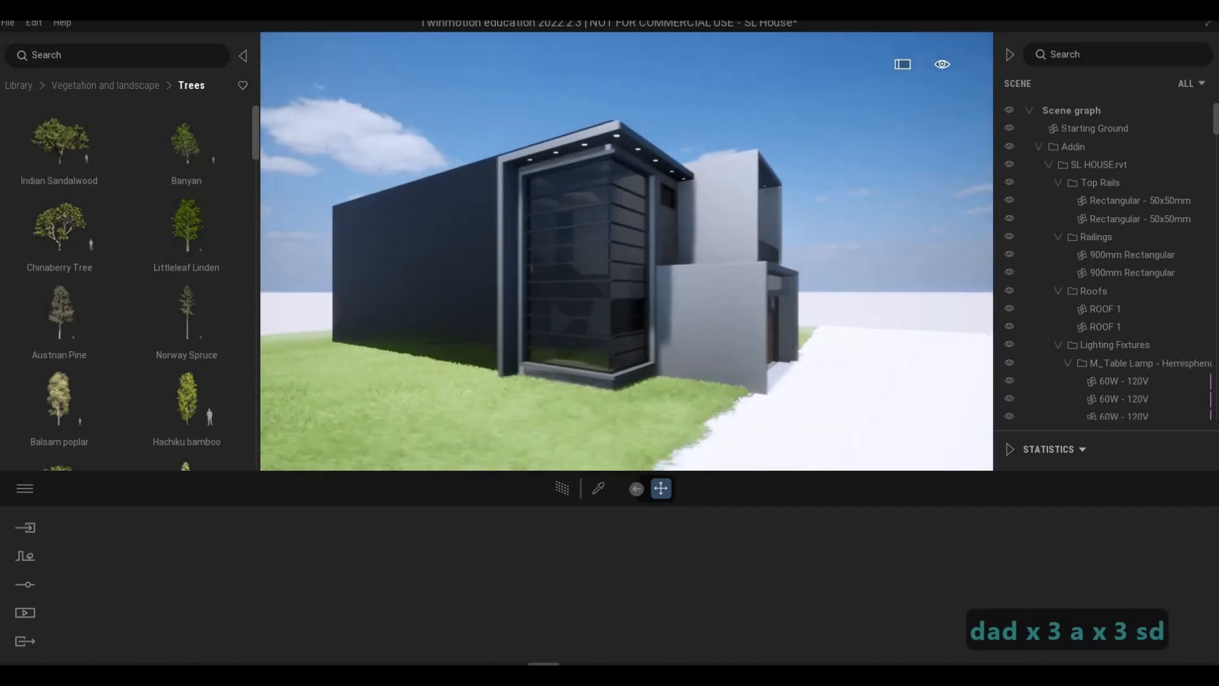
Inspect the exterior wall segments meeting at the roof corner above the glazed stair up close.
{"action": "key", "text": "q"}
{"action": "key", "text": "q"}
{"action": "key", "text": "a"}
{"action": "key", "text": "w"}
{"action": "key", "text": "e"}
{"action": "key", "text": "d"}
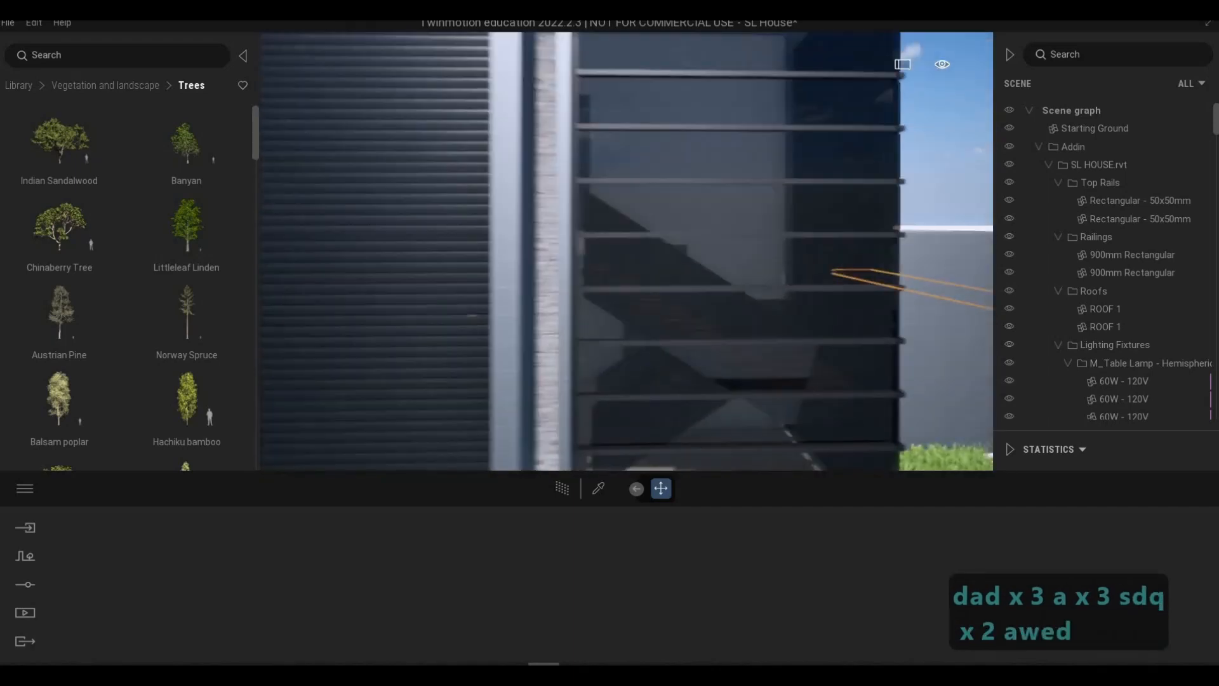
{"action": "key", "text": "q"}
{"action": "key", "text": "w"}
{"action": "key", "text": "q"}
{"action": "key", "text": "d"}
{"action": "key", "text": "s"}
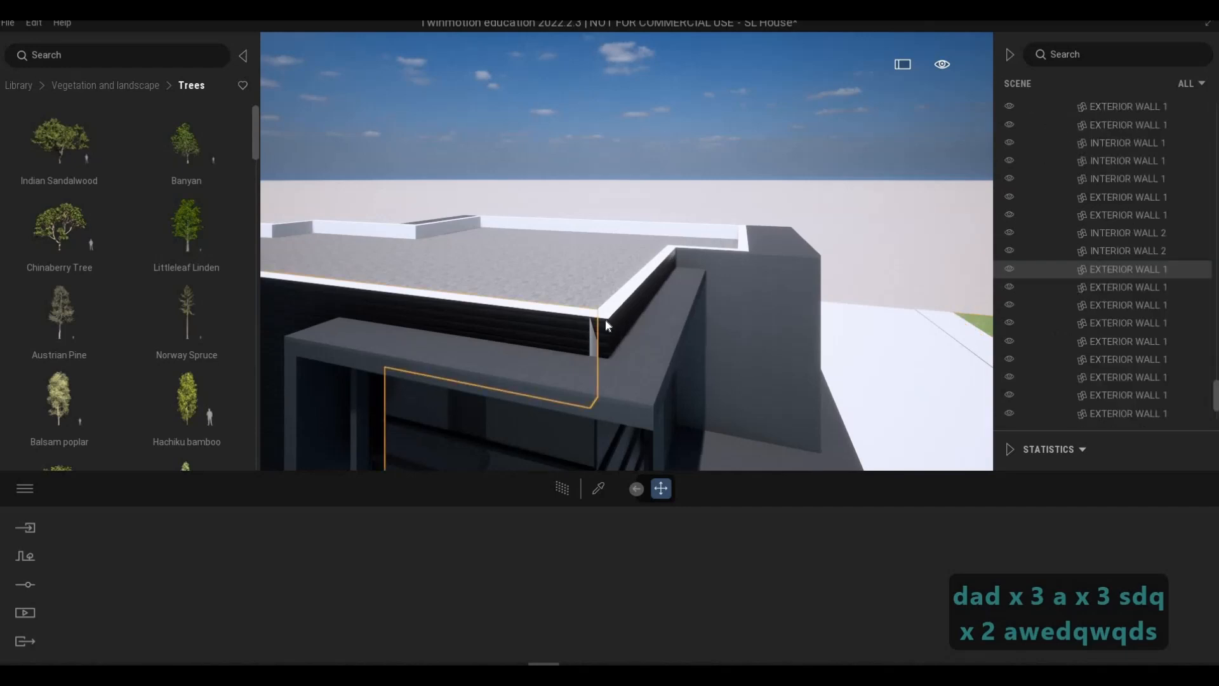
{"action": "key", "text": "s"}
{"action": "key", "text": "e"}
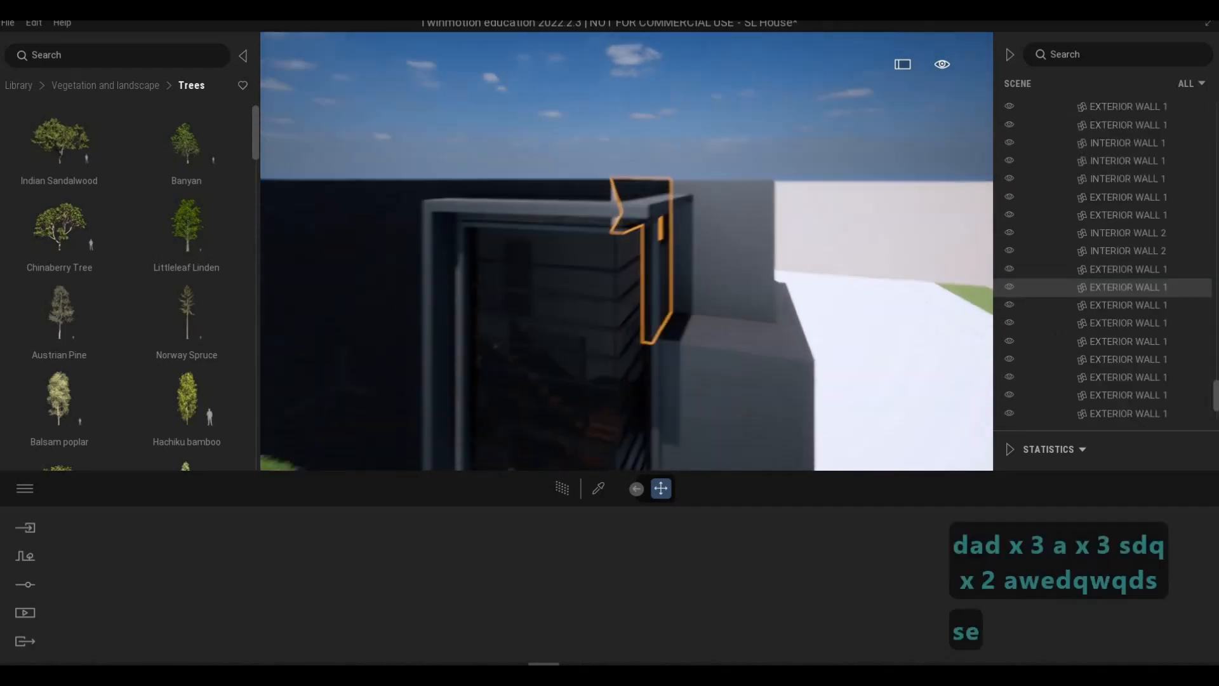
Examine the upper front facade and balcony, and view the whole house from the driveway.
{"action": "key", "text": "d"}
{"action": "key", "text": "w"}
{"action": "key", "text": "d"}
{"action": "key", "text": "d"}
{"action": "key", "text": "d"}
{"action": "key", "text": "a"}
{"action": "key", "text": "e"}
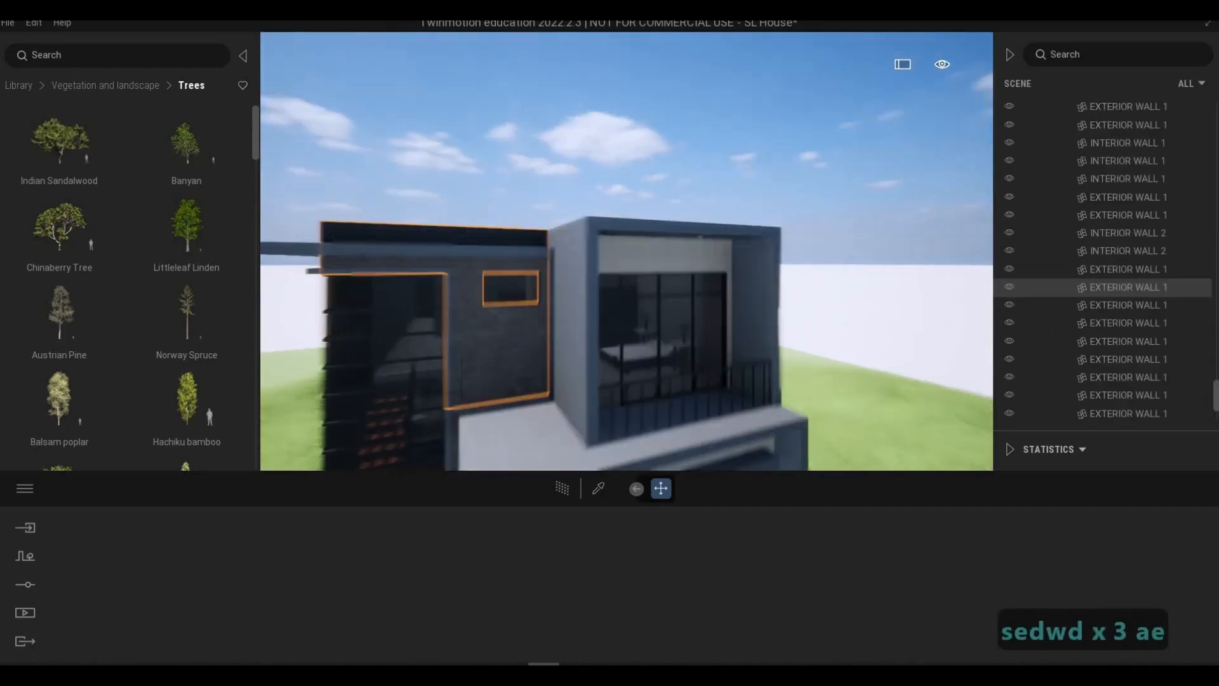
{"action": "key", "text": "e"}
{"action": "key", "text": "s"}
{"action": "key", "text": "s"}
{"action": "key", "text": "s"}
{"action": "key", "text": "e"}
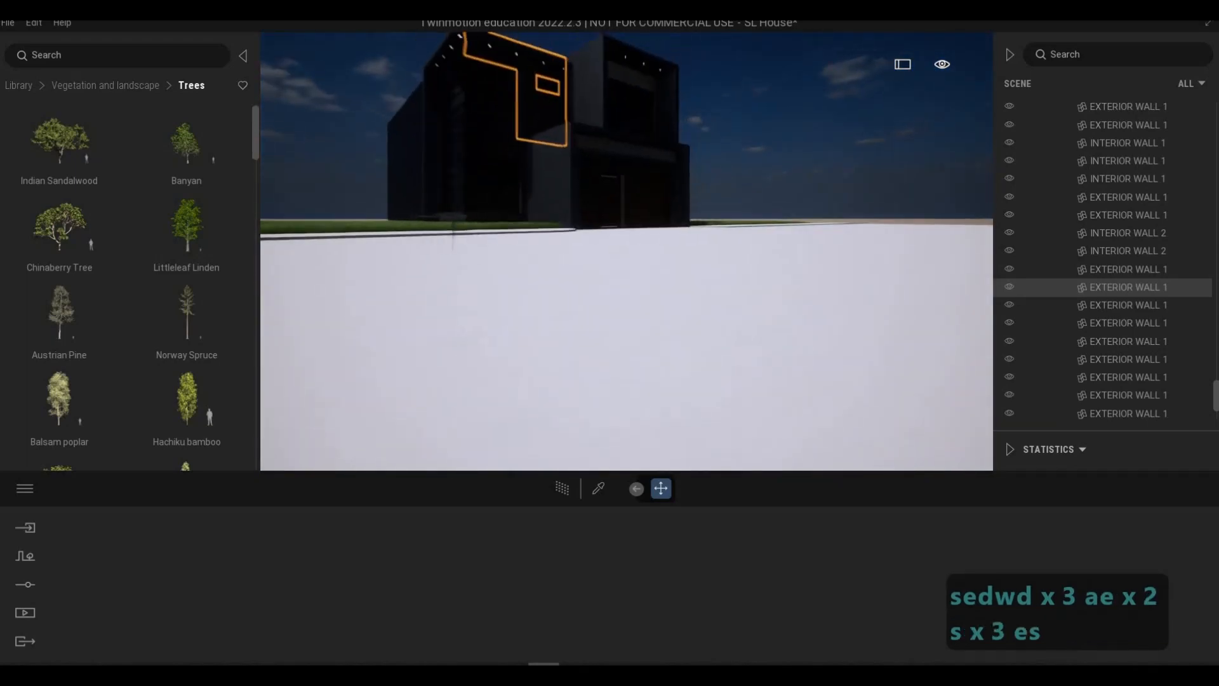
Examine the garage front and its wooden gate and door panels up close.
{"action": "key", "text": "q"}
{"action": "key", "text": "w"}
{"action": "key", "text": "w"}
{"action": "key", "text": "w"}
{"action": "key", "text": "w"}
{"action": "key", "text": "w"}
{"action": "key", "text": "w"}
{"action": "key", "text": "w"}
{"action": "key", "text": "w"}
{"action": "key", "text": "w"}
{"action": "key", "text": "w"}
{"action": "key", "text": "w"}
{"action": "key", "text": "w"}
{"action": "key", "text": "q"}
{"action": "key", "text": "d"}
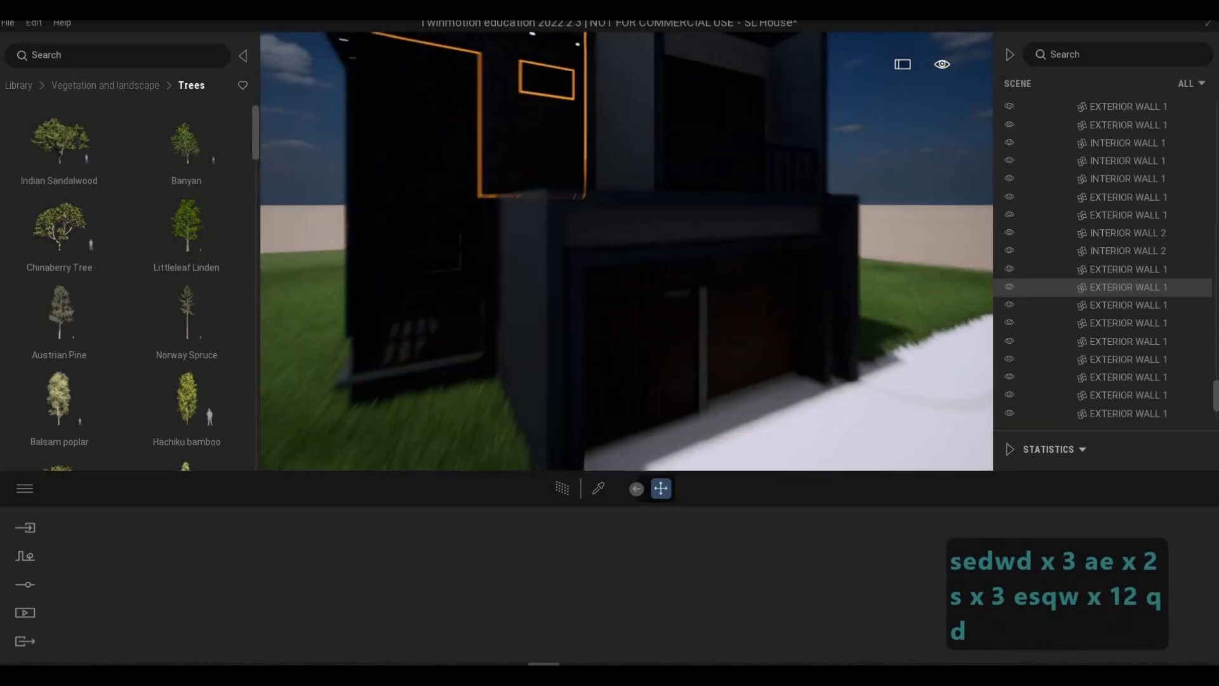
{"action": "key", "text": "e"}
{"action": "key", "text": "e"}
{"action": "key", "text": "s"}
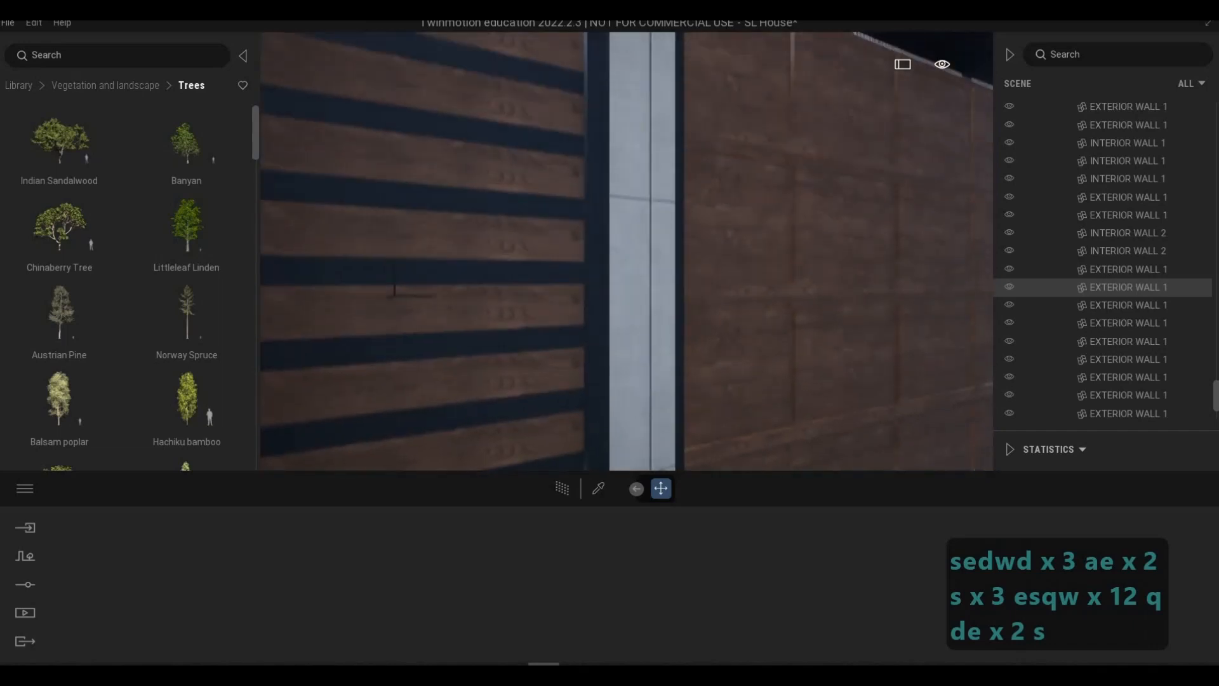
Pick the house number's Aluminum, Anodized Silver material on the garage column and turn on its metalness.
{"action": "key", "text": "q"}
{"action": "key", "text": "s"}
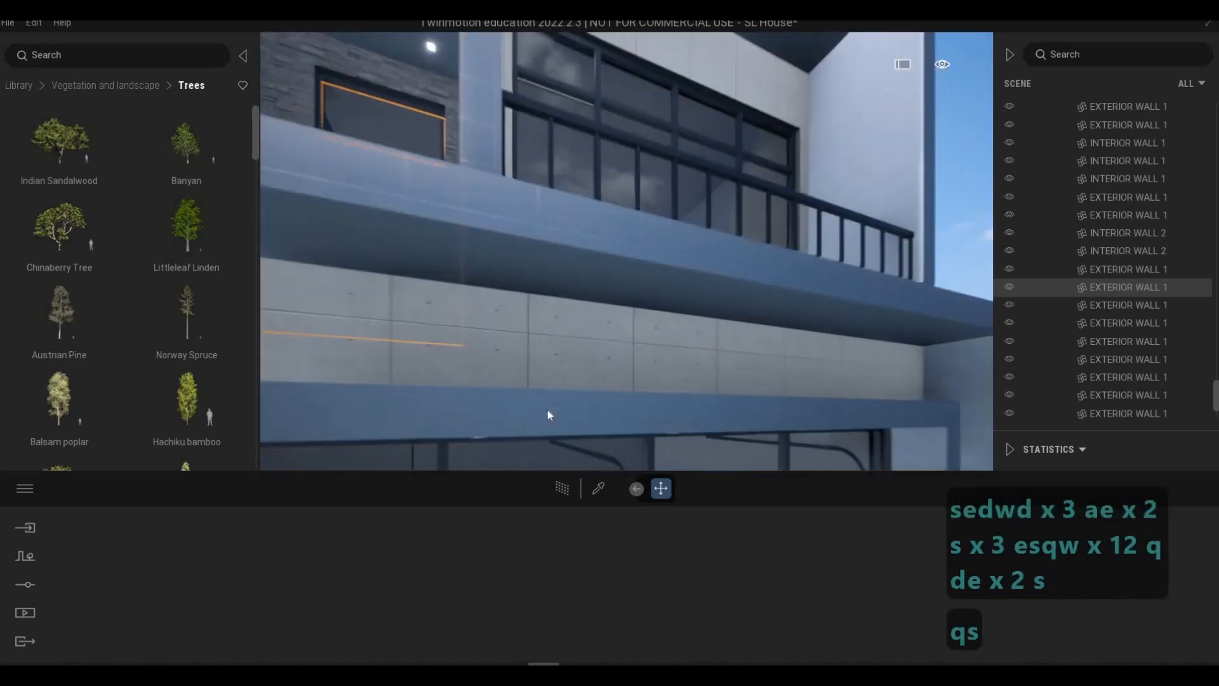
{"action": "key", "text": "e"}
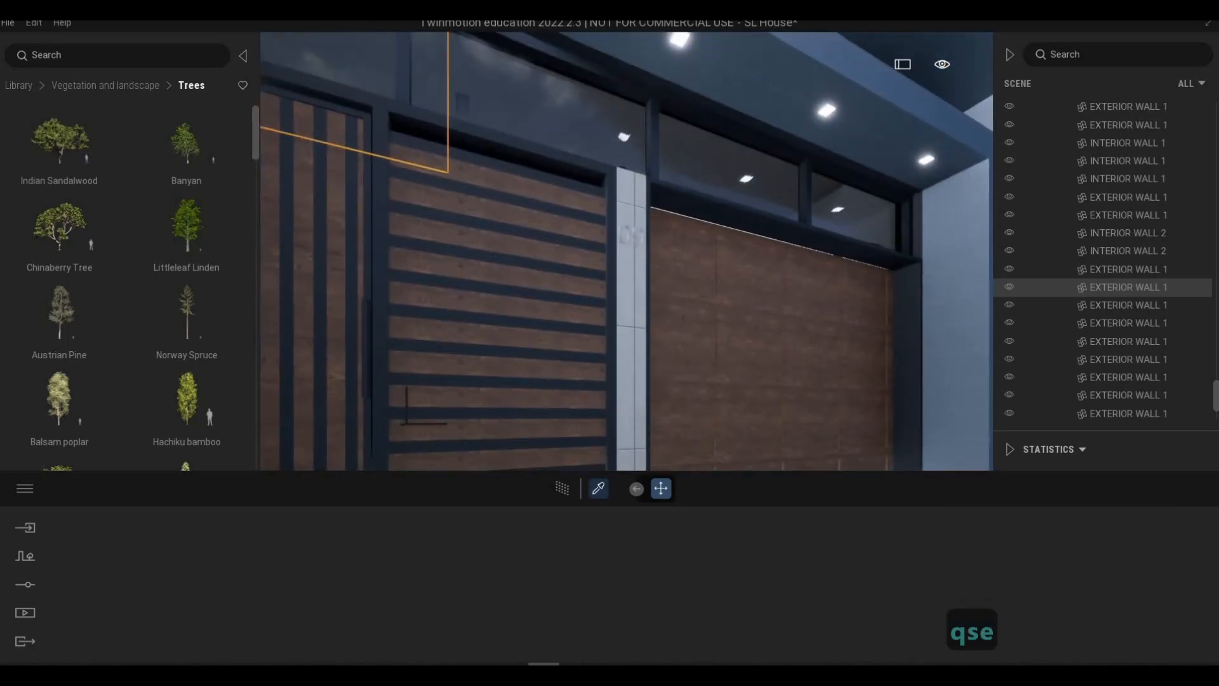
{"action": "left_click", "coordinate": [632, 237]}
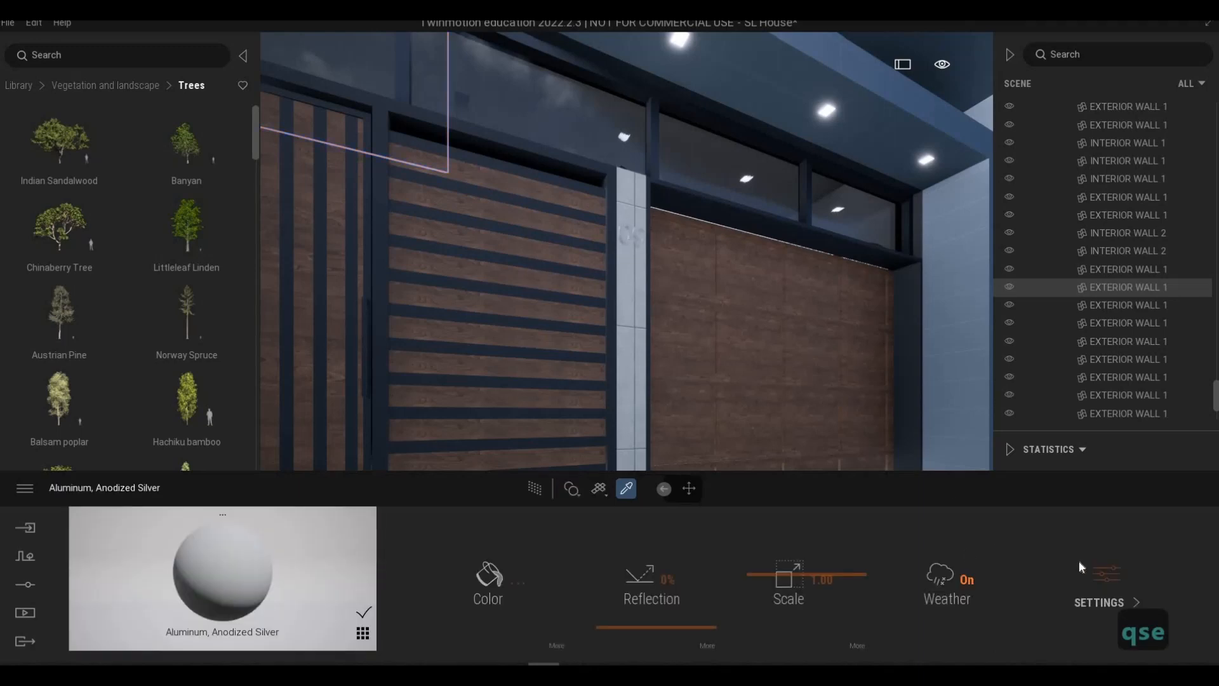
{"action": "left_click", "coordinate": [1108, 579]}
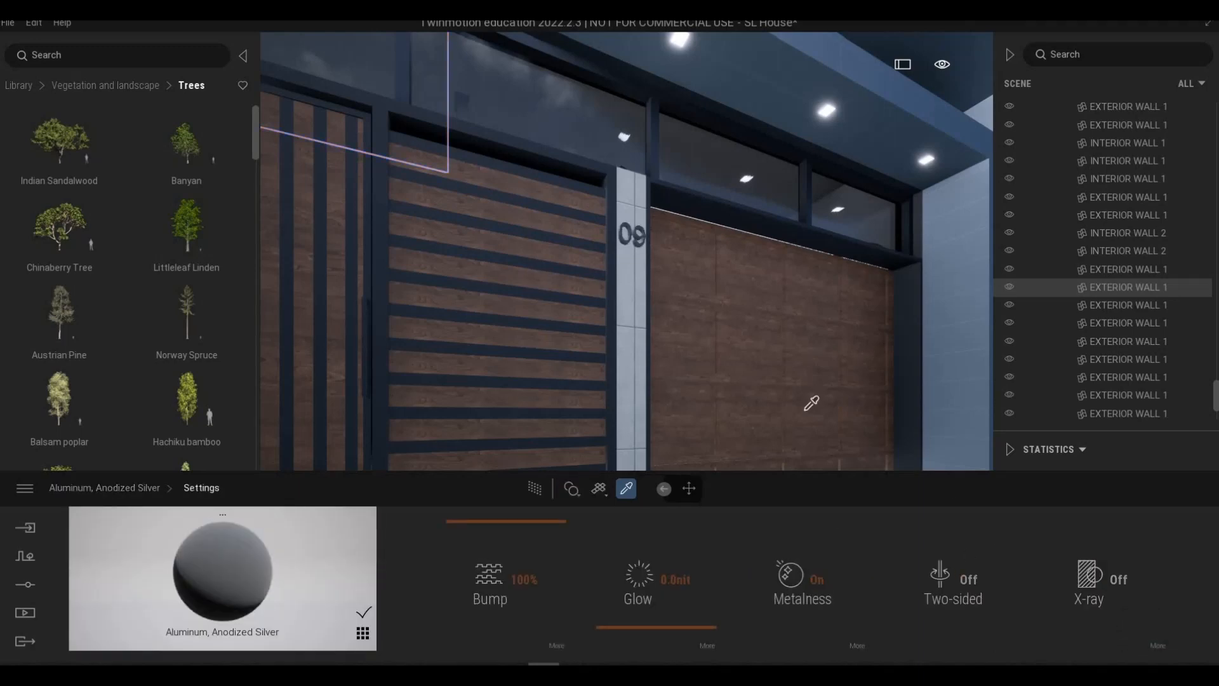
View the house front from across the unpainted road and look along the roadside grass strip.
{"action": "key", "text": "s"}
{"action": "key", "text": "q"}
{"action": "key", "text": "s"}
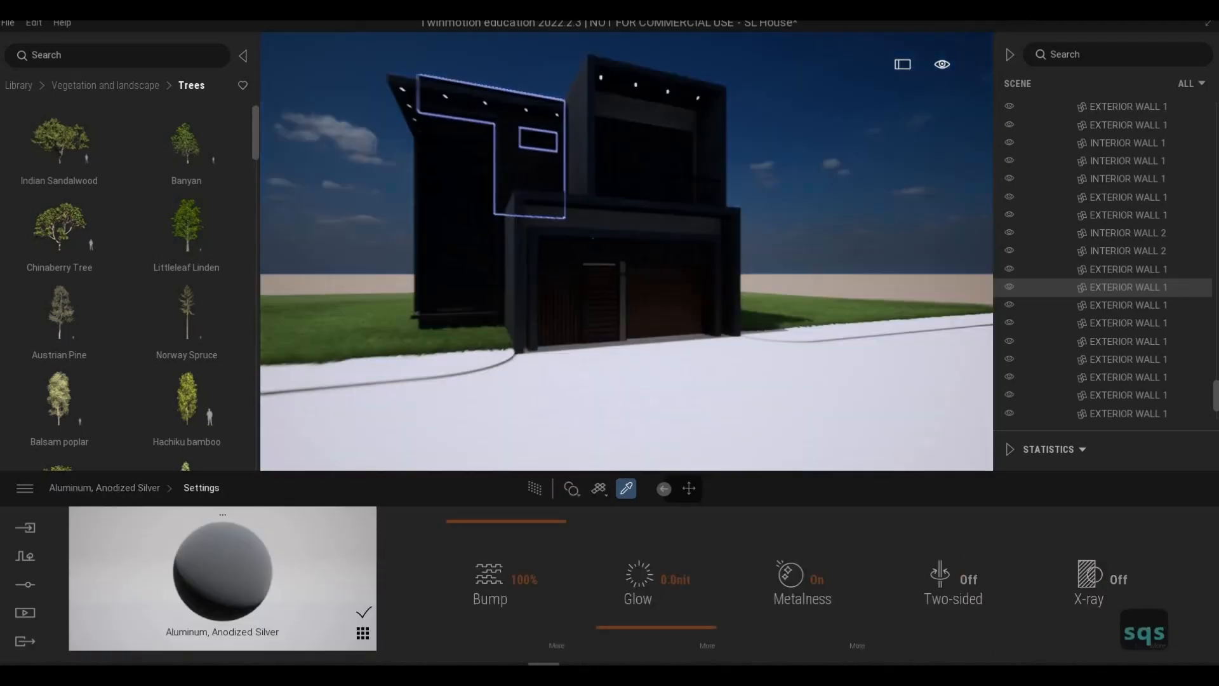
{"action": "key", "text": "a"}
{"action": "key", "text": "d"}
{"action": "key", "text": "d"}
{"action": "key", "text": "s"}
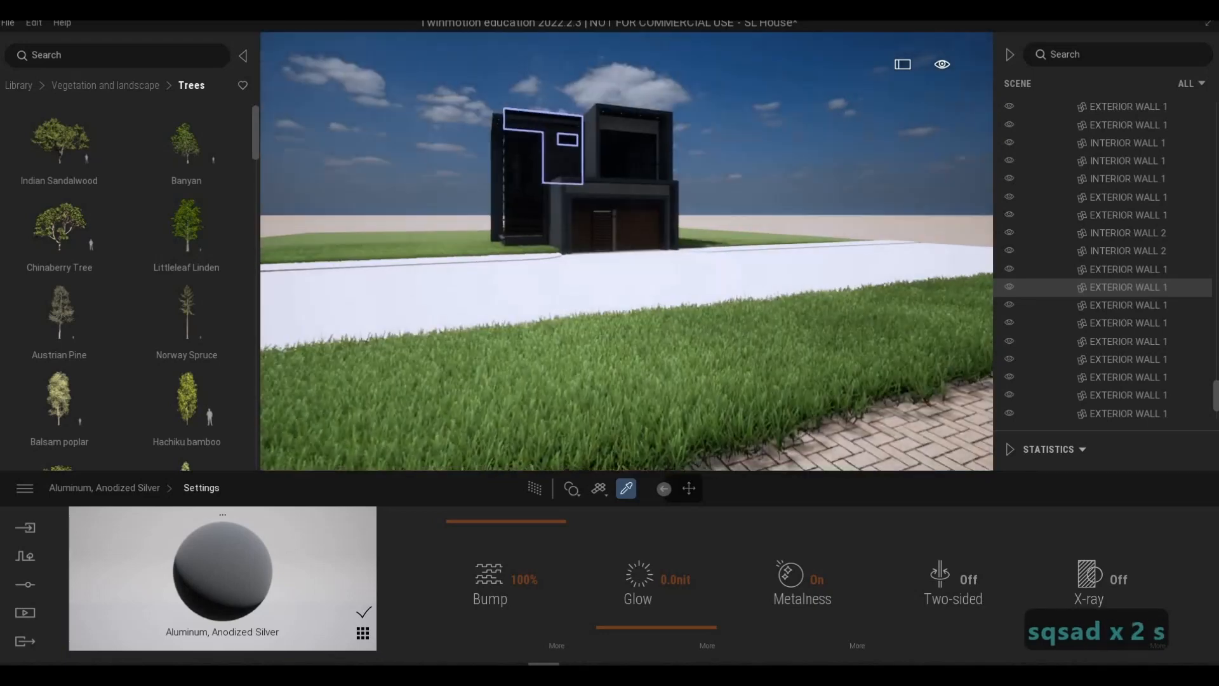
{"action": "key", "text": "e"}
{"action": "key", "text": "w"}
{"action": "key", "text": "q"}
{"action": "key", "text": "s"}
{"action": "key", "text": "a"}
{"action": "key", "text": "w"}
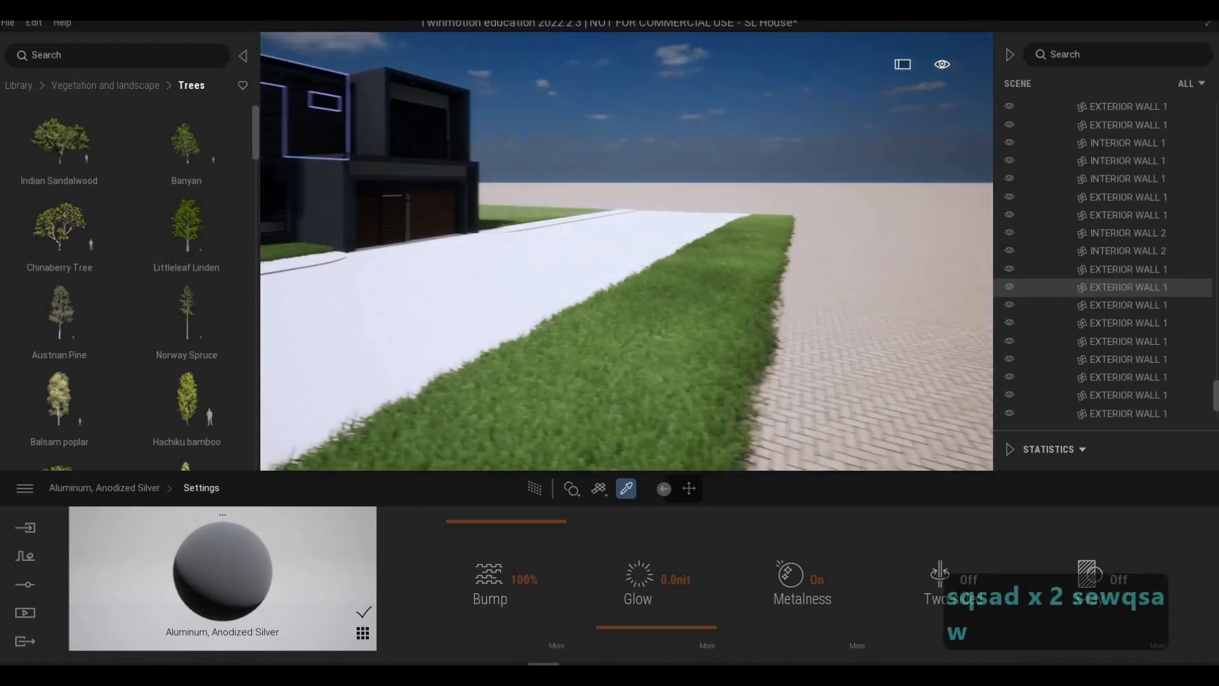
Examine the white road surface and its edges with the grass, looking back at the house front.
{"action": "key", "text": "d"}
{"action": "key", "text": "a"}
{"action": "key", "text": "a"}
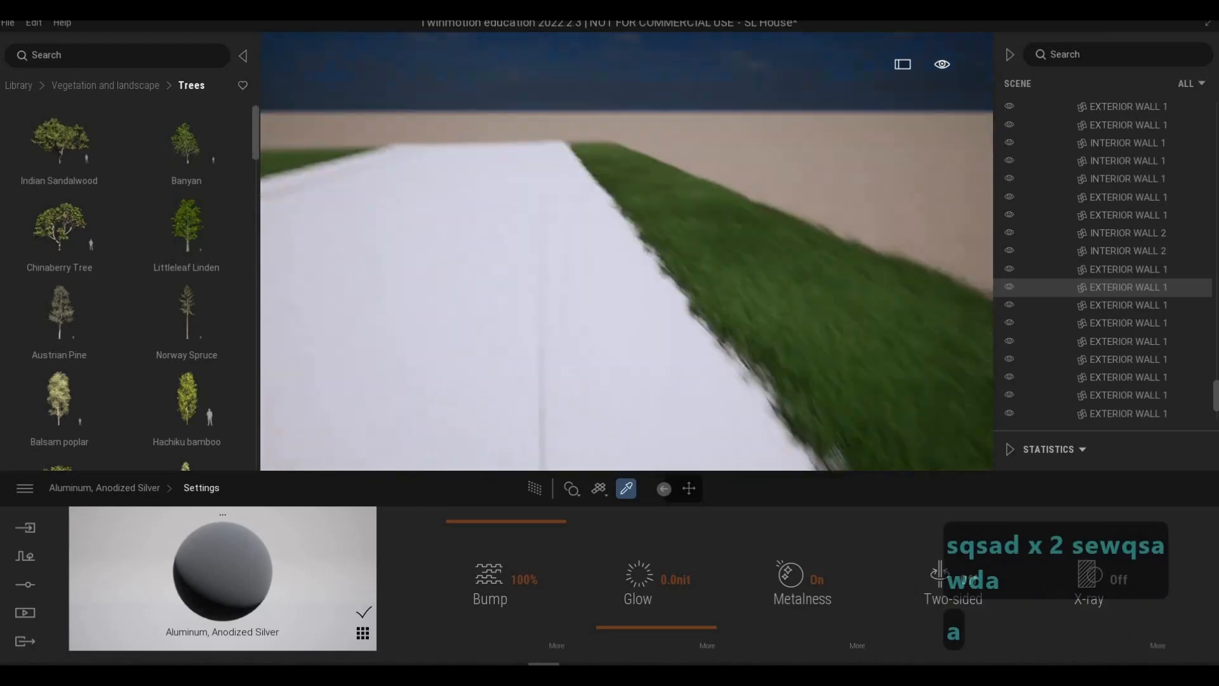
{"action": "key", "text": "d"}
{"action": "key", "text": "e"}
{"action": "key", "text": "d"}
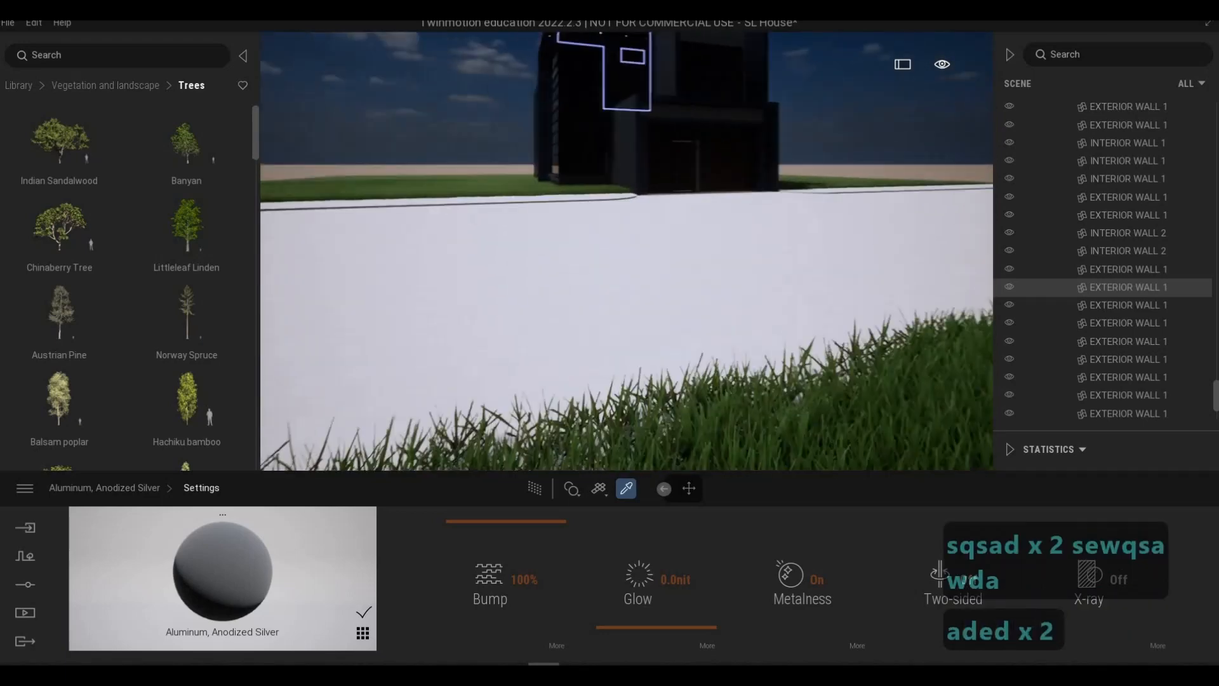
{"action": "key", "text": "d"}
{"action": "key", "text": "q"}
{"action": "key", "text": "s"}
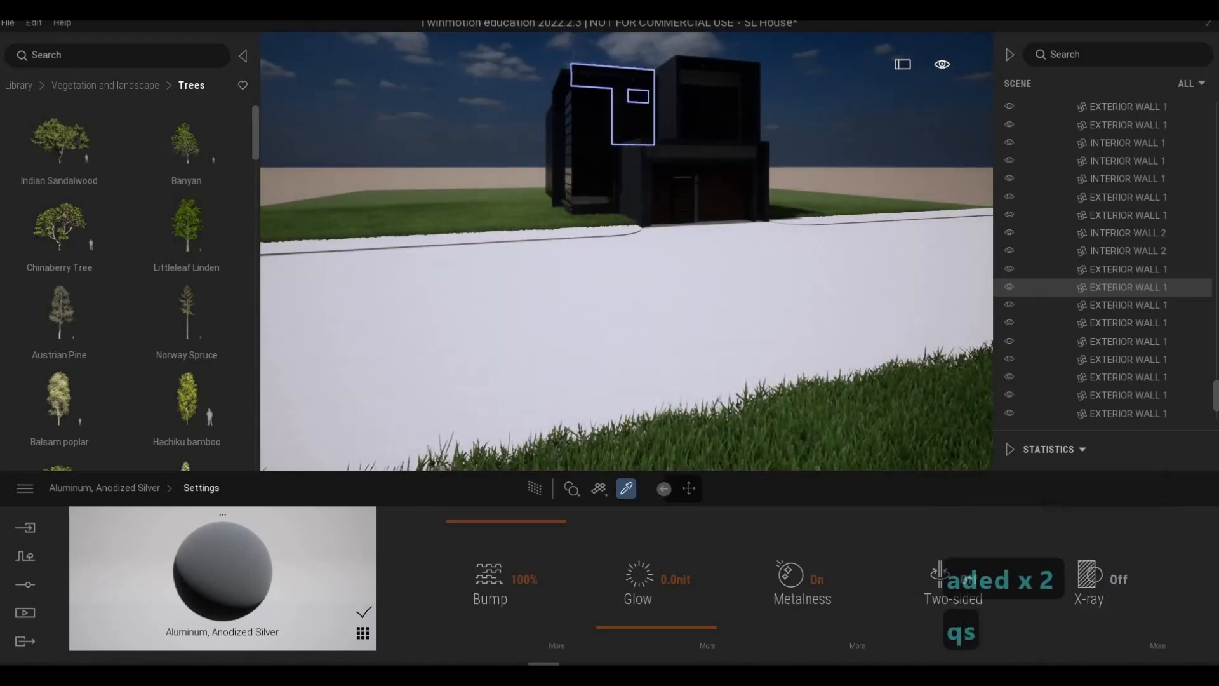
Apply the man-made ground material Concrete road 5 to the road and set its scale to 3.34.
{"action": "left_click", "coordinate": [19, 85]}
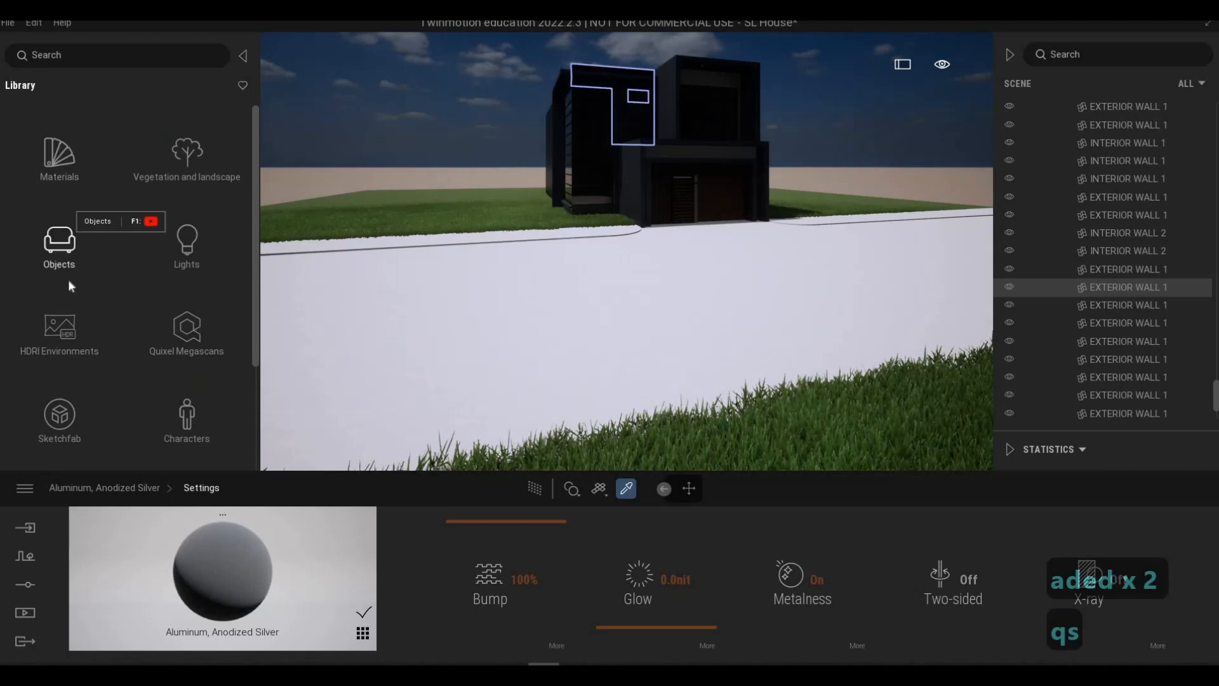
{"action": "left_click", "coordinate": [63, 181]}
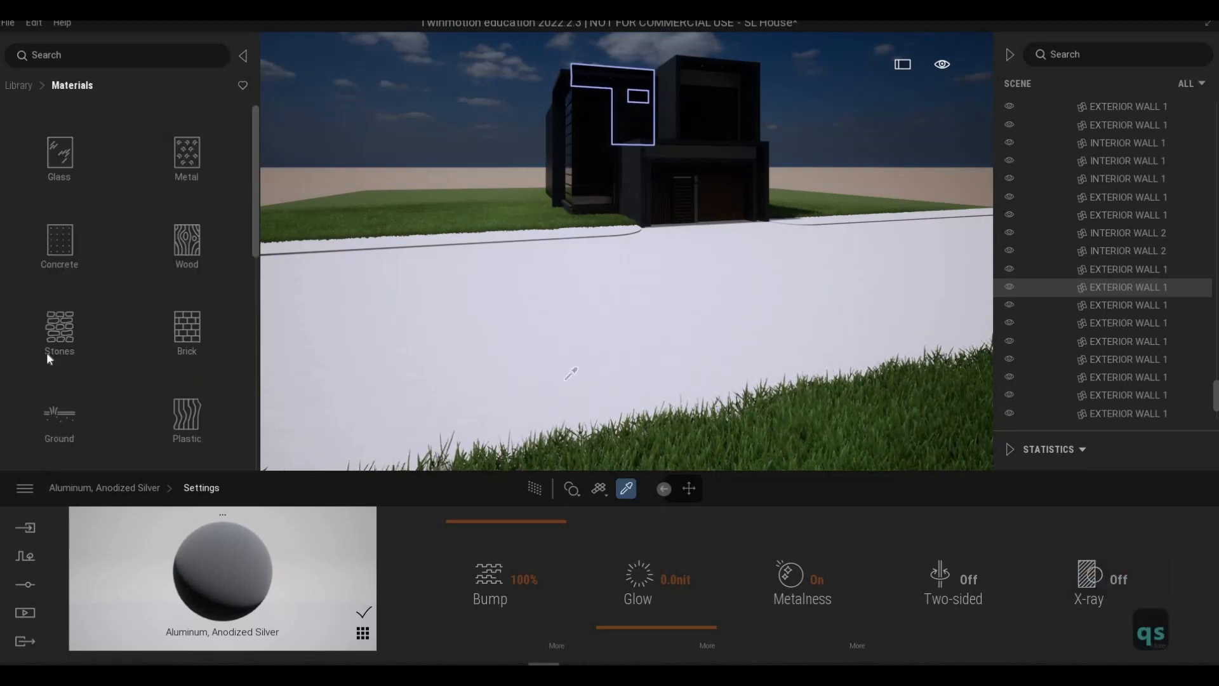
{"action": "left_click", "coordinate": [59, 409]}
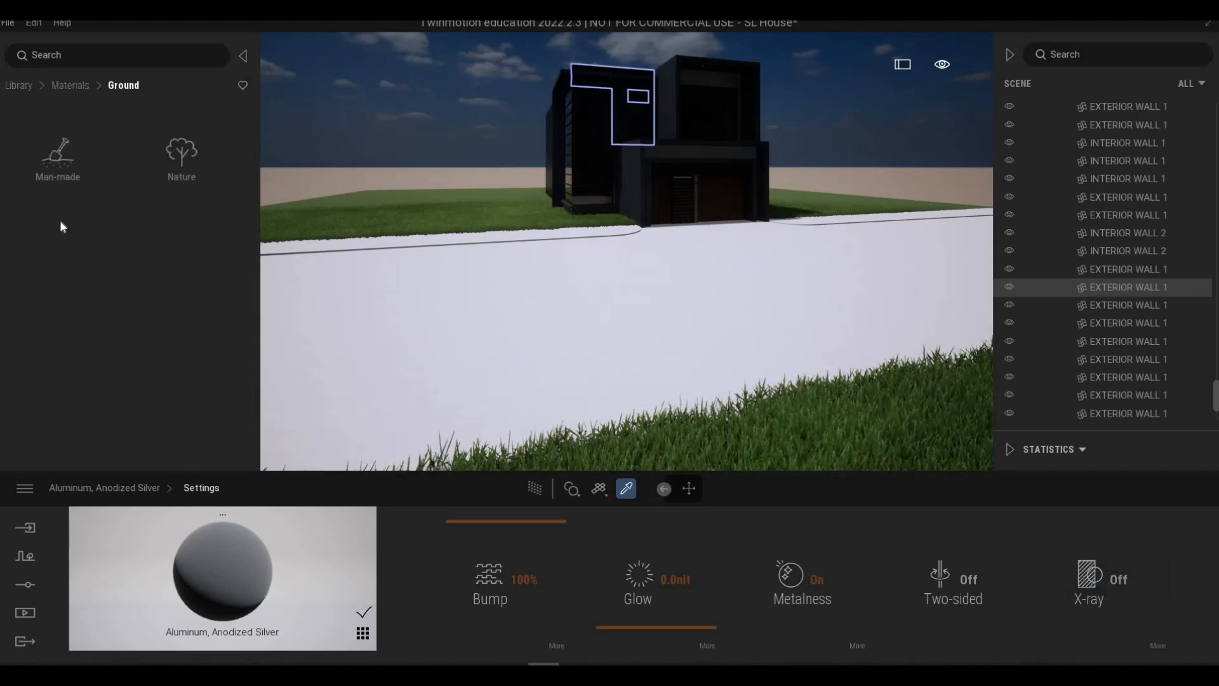
{"action": "left_click", "coordinate": [57, 177]}
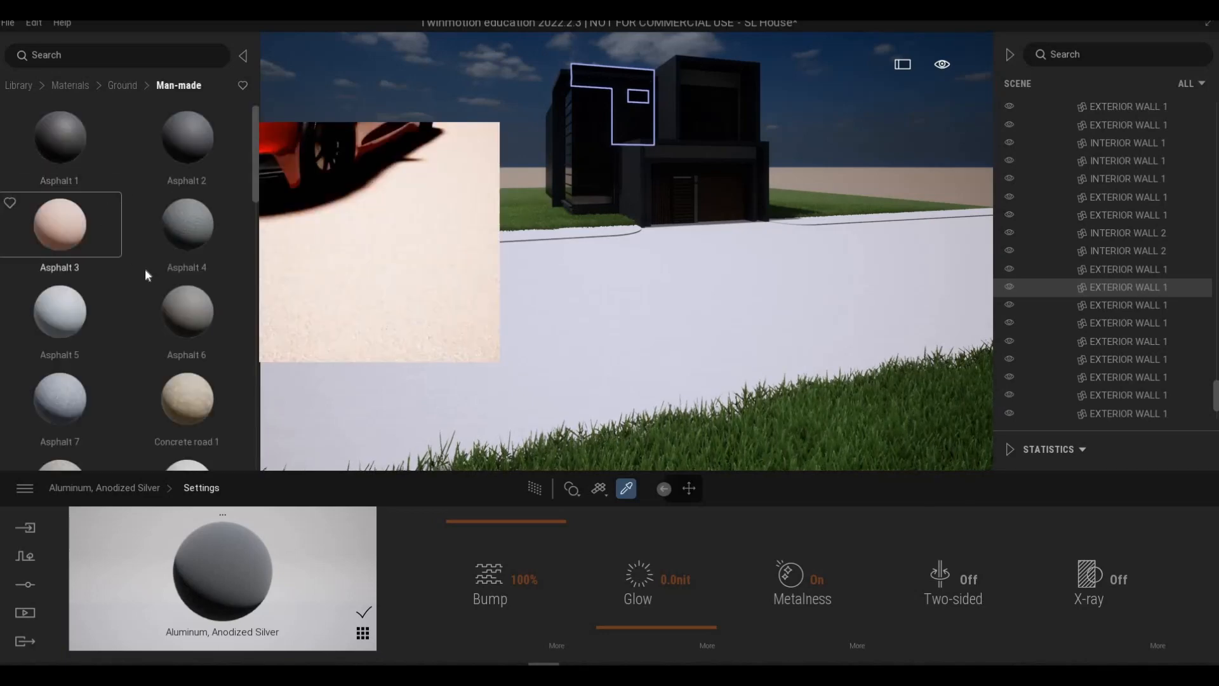
{"action": "scroll", "coordinate": [98, 332], "scroll_direction": "down", "scroll_amount": 3}
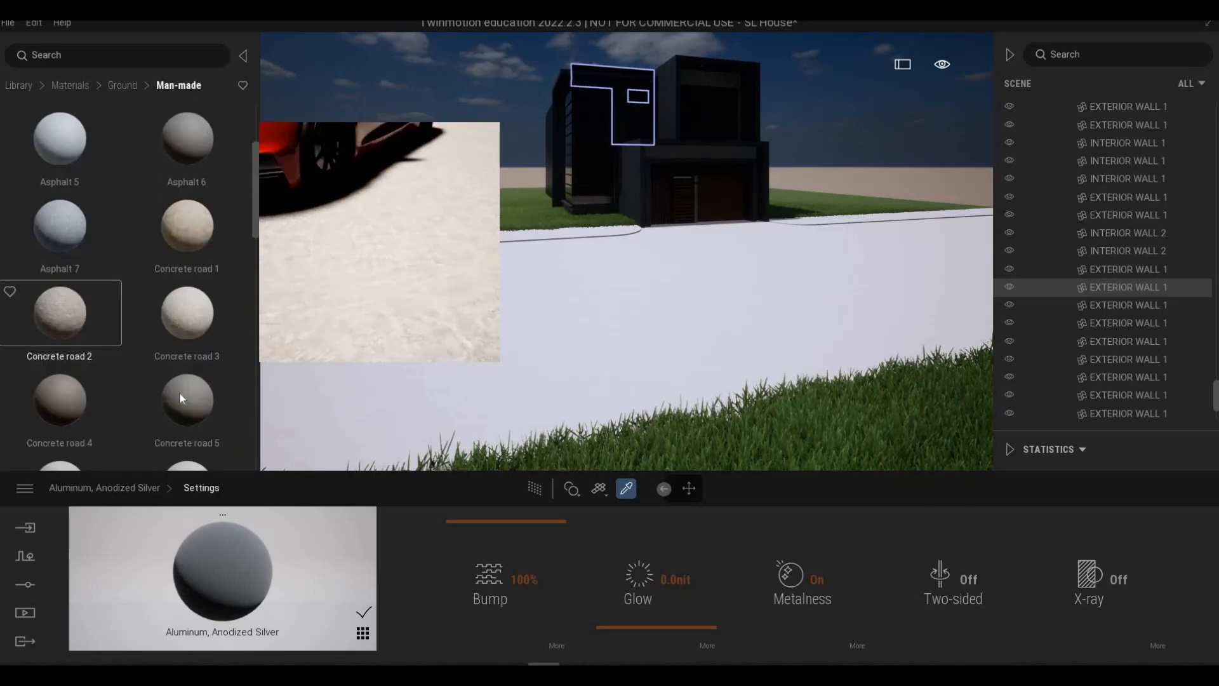
{"action": "left_click_drag", "start_coordinate": [675, 365], "coordinate": [653, 290]}
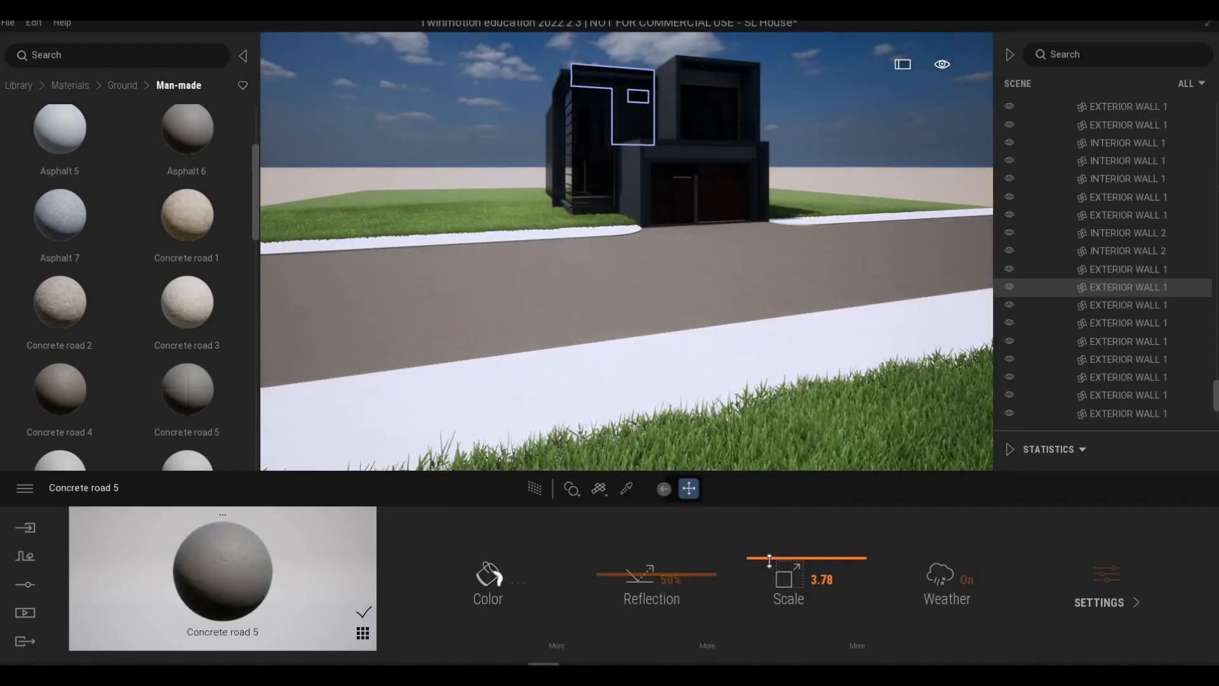
{"action": "scroll", "coordinate": [57, 394], "scroll_direction": "down", "scroll_amount": 1}
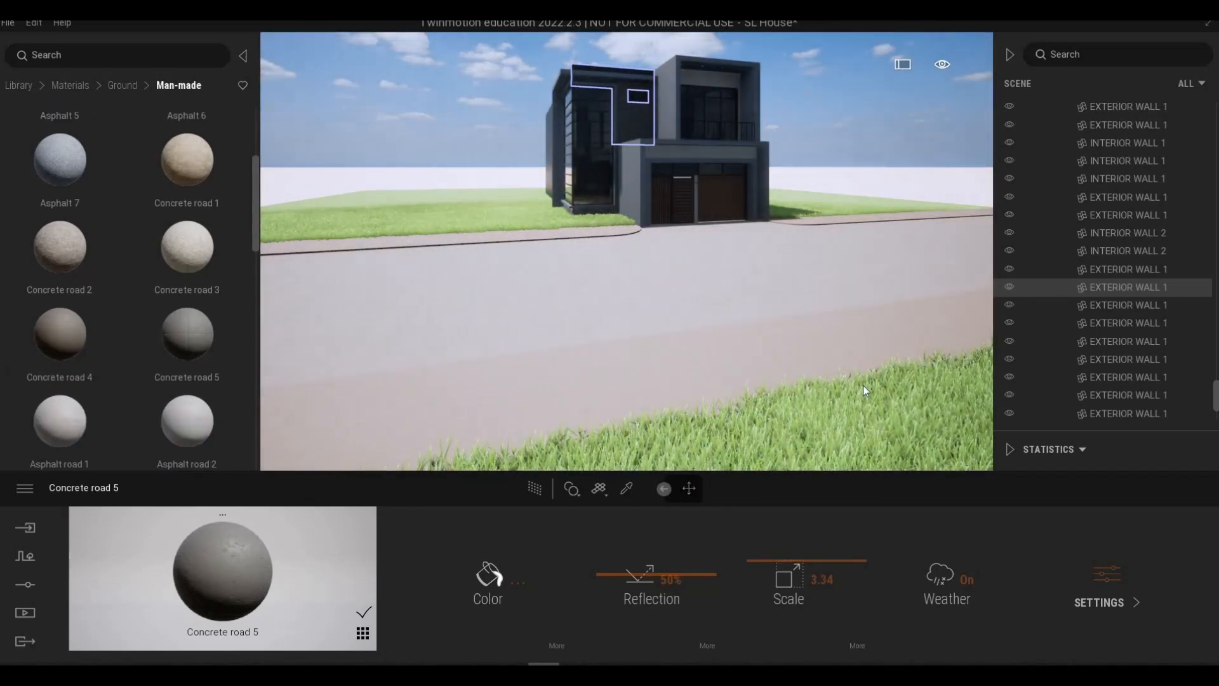
Apply the Concrete road 4 material to the white sidewalk strips on both sides of the road.
{"action": "left_click_drag", "start_coordinate": [863, 385], "coordinate": [861, 385]}
{"action": "key", "text": "d"}
{"action": "mouse_move", "coordinate": [861, 385]}
{"action": "right_mouse_down"}
{"action": "mouse_move", "coordinate": [842, 369]}
{"action": "mouse_move", "coordinate": [871, 402]}
{"action": "right_mouse_up"}
{"action": "key", "text": "w"}
{"action": "key", "text": "e"}
{"action": "key", "text": "q"}
{"action": "key", "text": "e"}
{"action": "key", "text": "d"}
{"action": "key", "text": "q"}
{"action": "key", "text": "Escape"}
{"action": "key", "text": "Escape"}
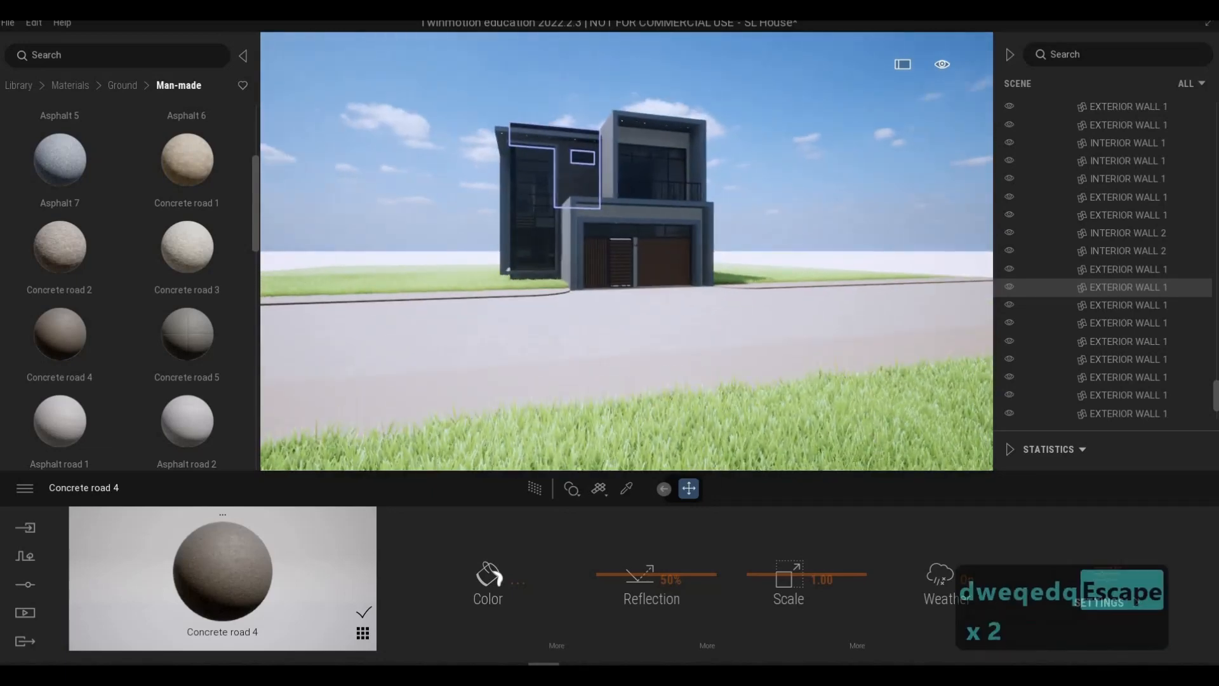
View the house front across the finished road and deselect the highlighted exterior wall.
{"action": "key", "text": "e"}
{"action": "key", "text": "w"}
{"action": "key", "text": "w"}
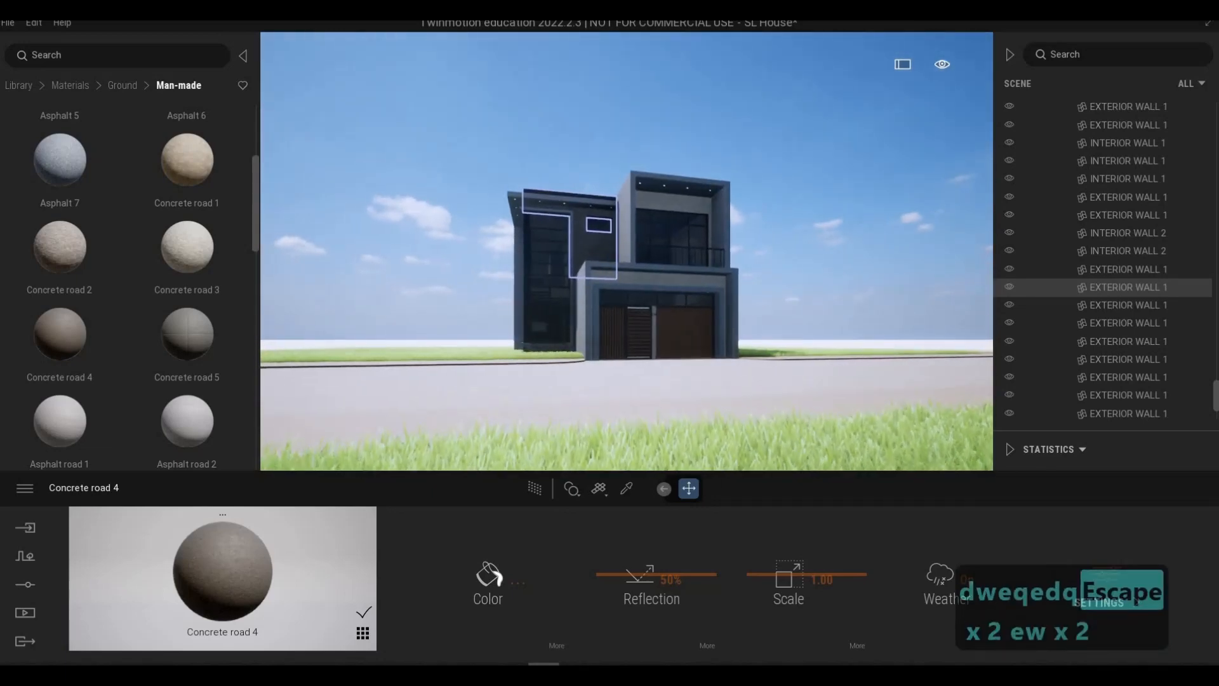
{"action": "key", "text": "e"}
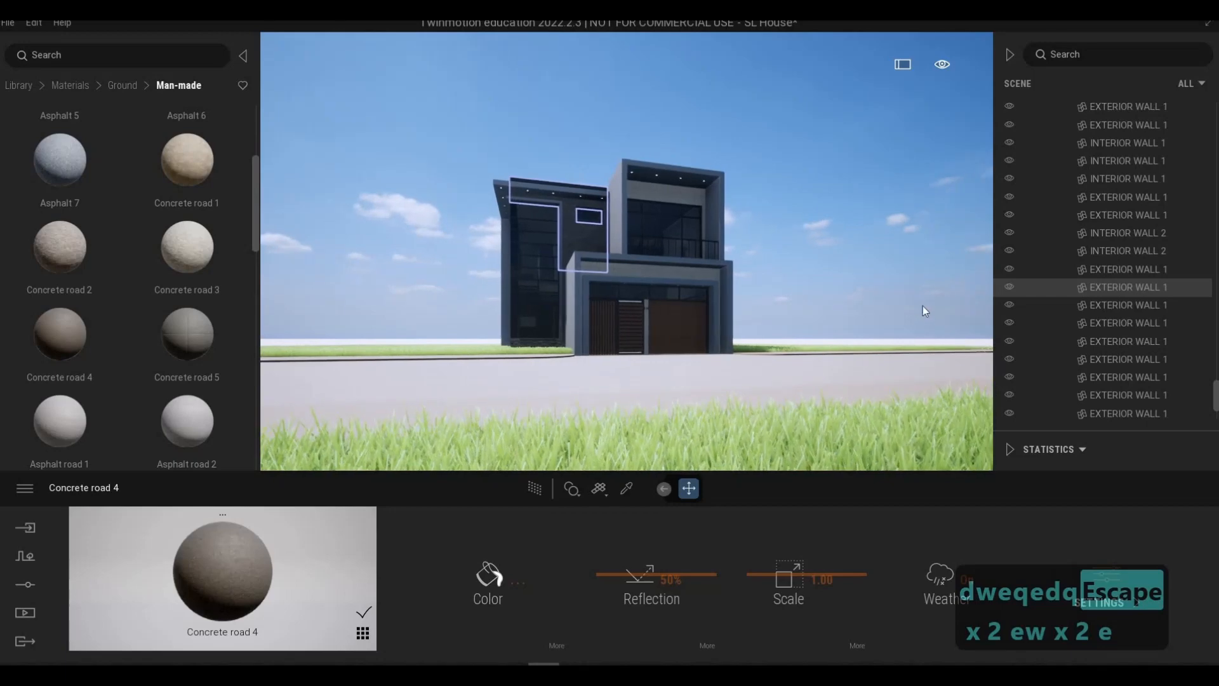
{"action": "key", "text": "w"}
{"action": "key", "text": "s"}
{"action": "key", "text": "s"}
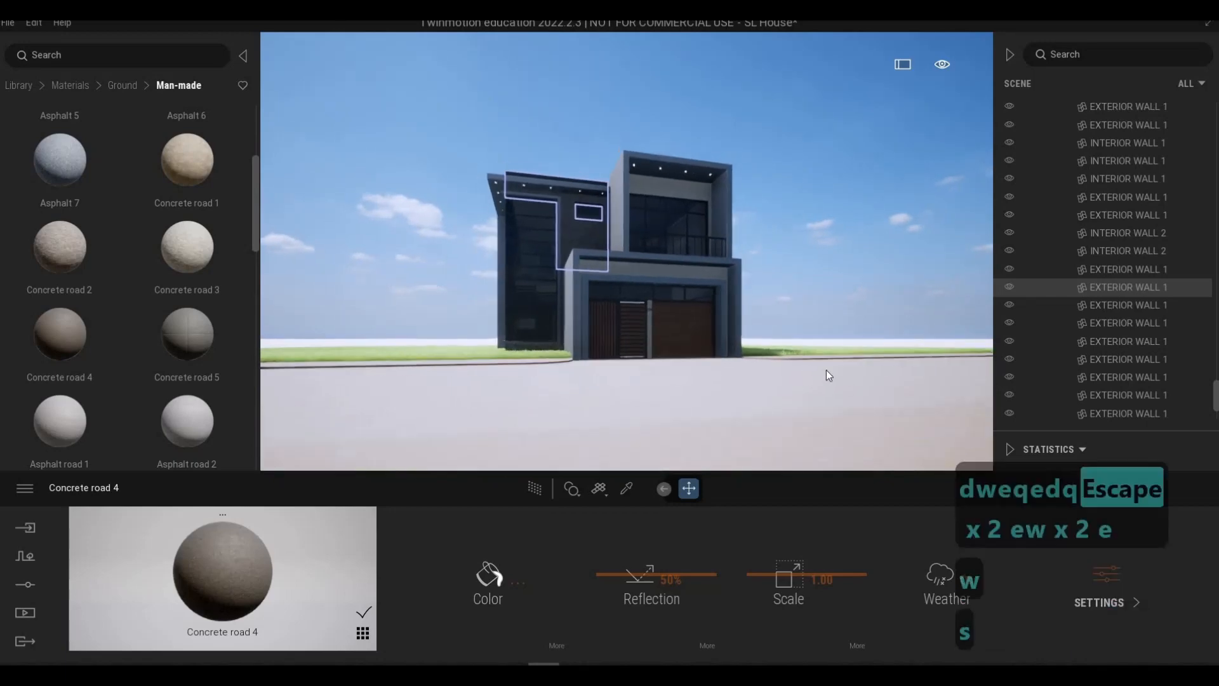
{"action": "key", "text": "Escape"}
{"action": "key", "text": "Escape"}
{"action": "key", "text": "Escape"}
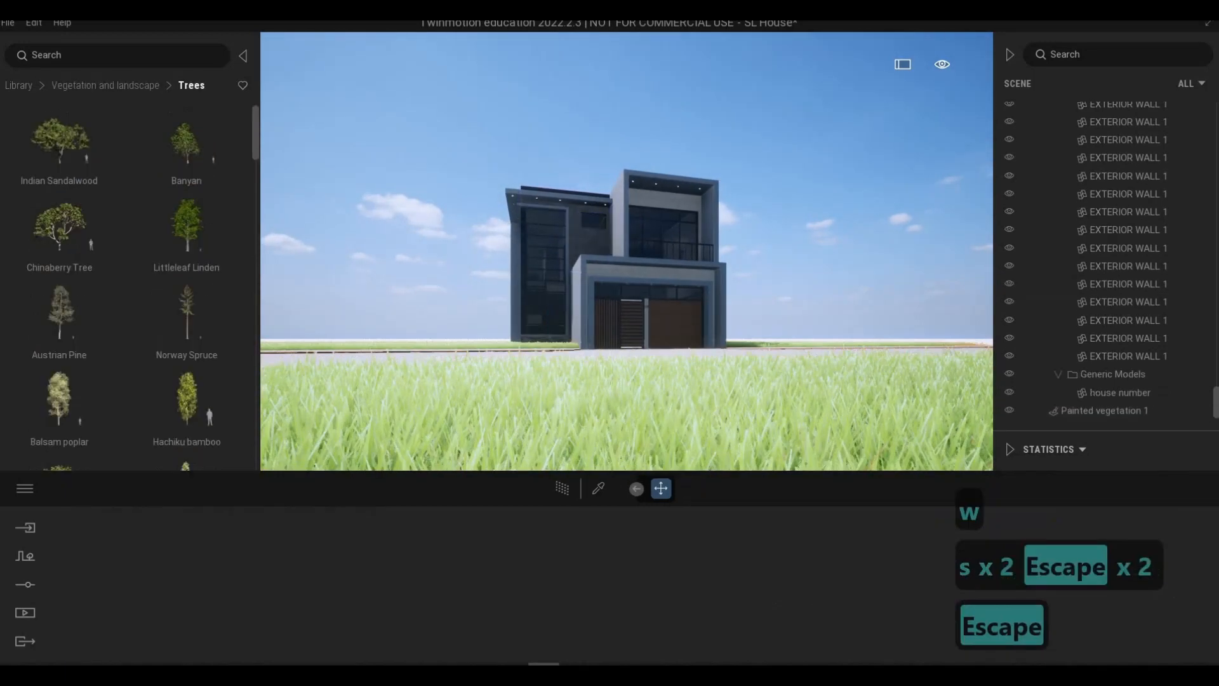
View the house from the grass across the road and move in on its upper facade.
{"action": "key", "text": "s"}
{"action": "key", "text": "q"}
{"action": "key", "text": "w"}
{"action": "key", "text": "e"}
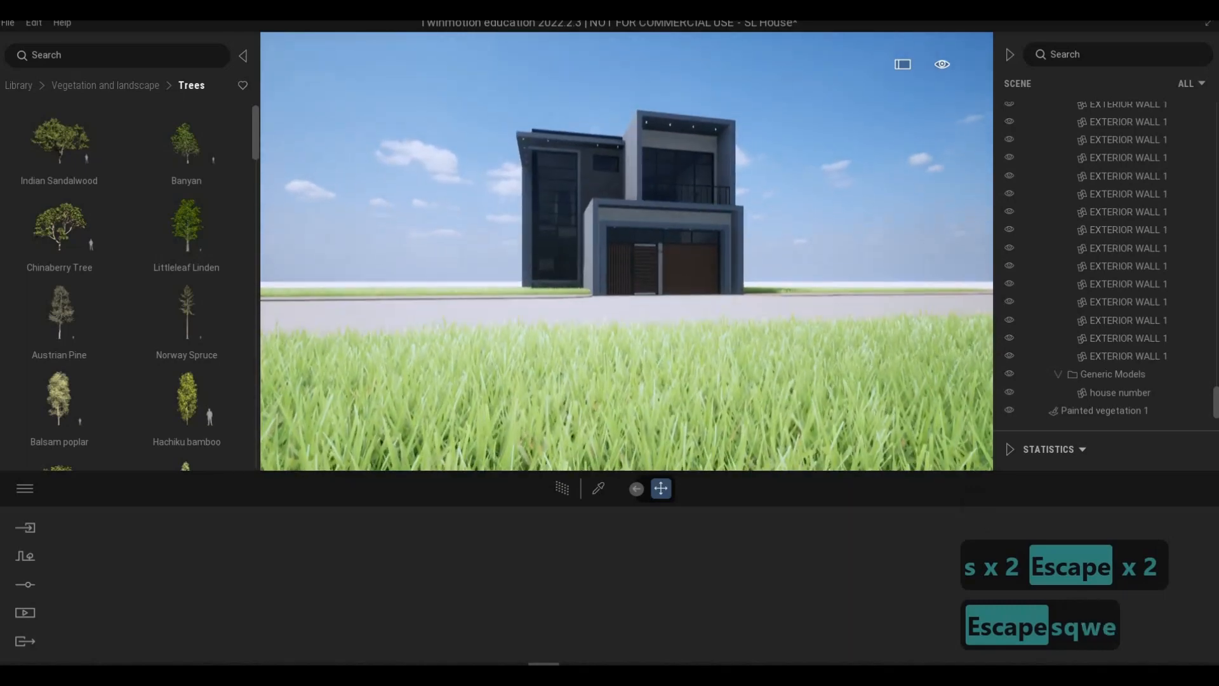
{"action": "key", "text": "a"}
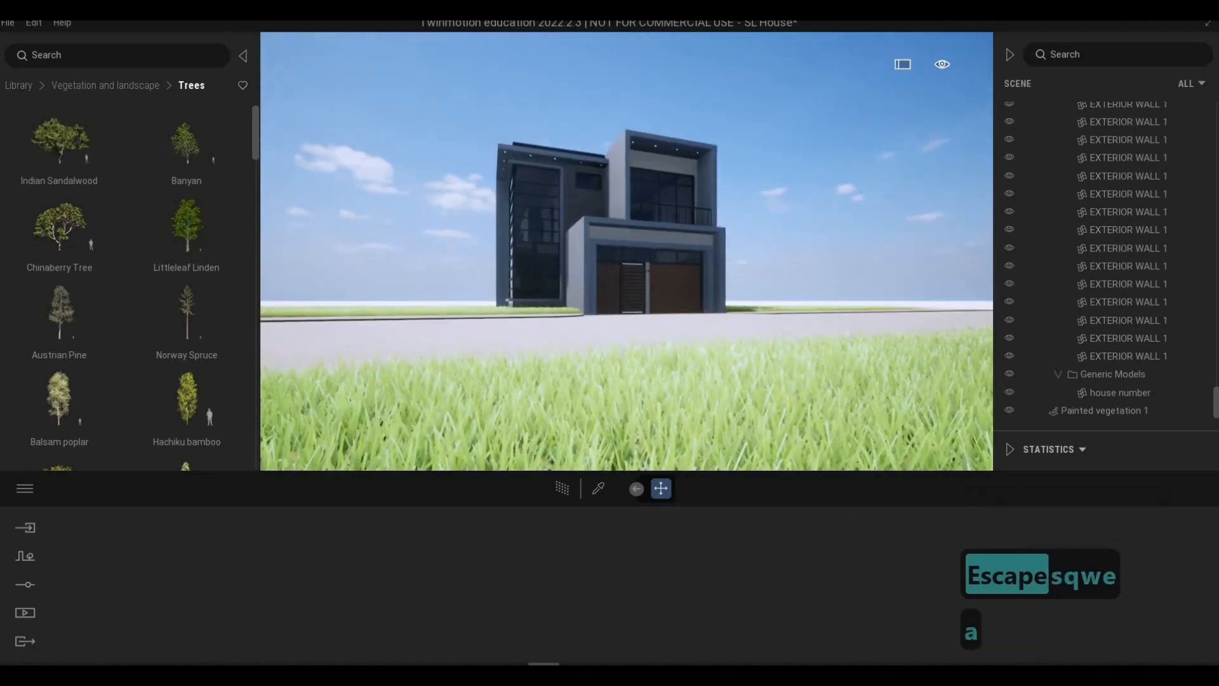
{"action": "key", "text": "a"}
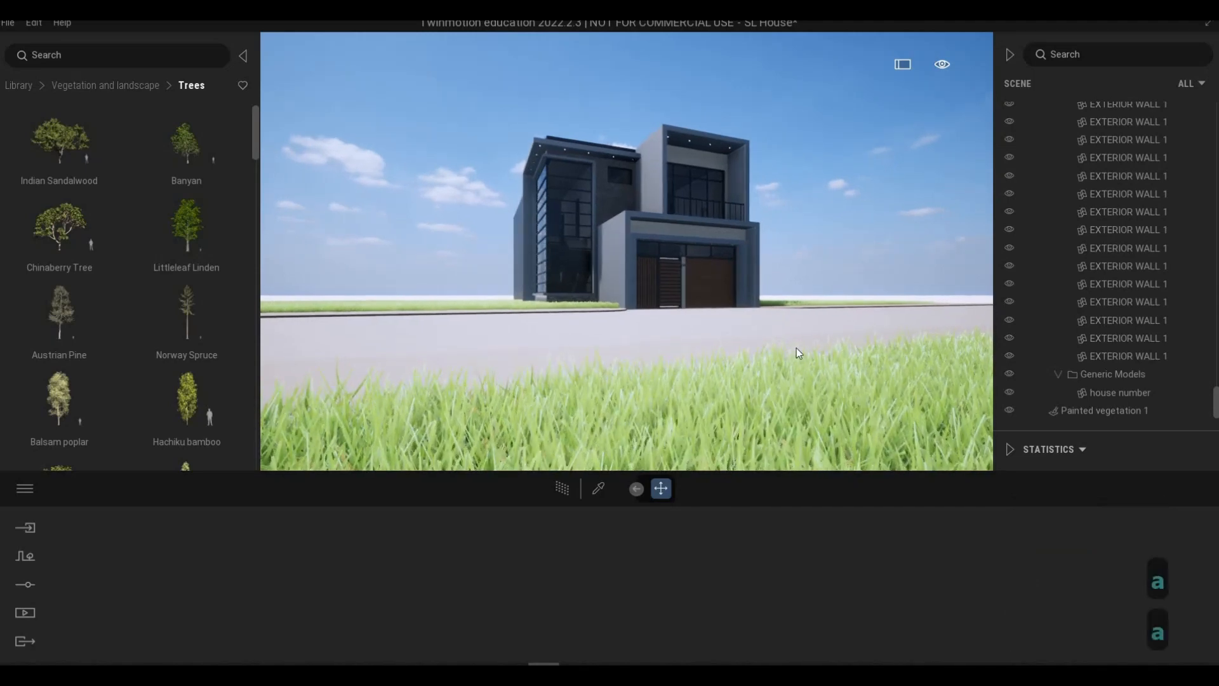
{"action": "key", "text": "w"}
{"action": "key", "text": "x"}
{"action": "key", "text": "9"}
{"action": "key", "text": "q"}
{"action": "key", "text": "d"}
{"action": "key", "text": "w"}
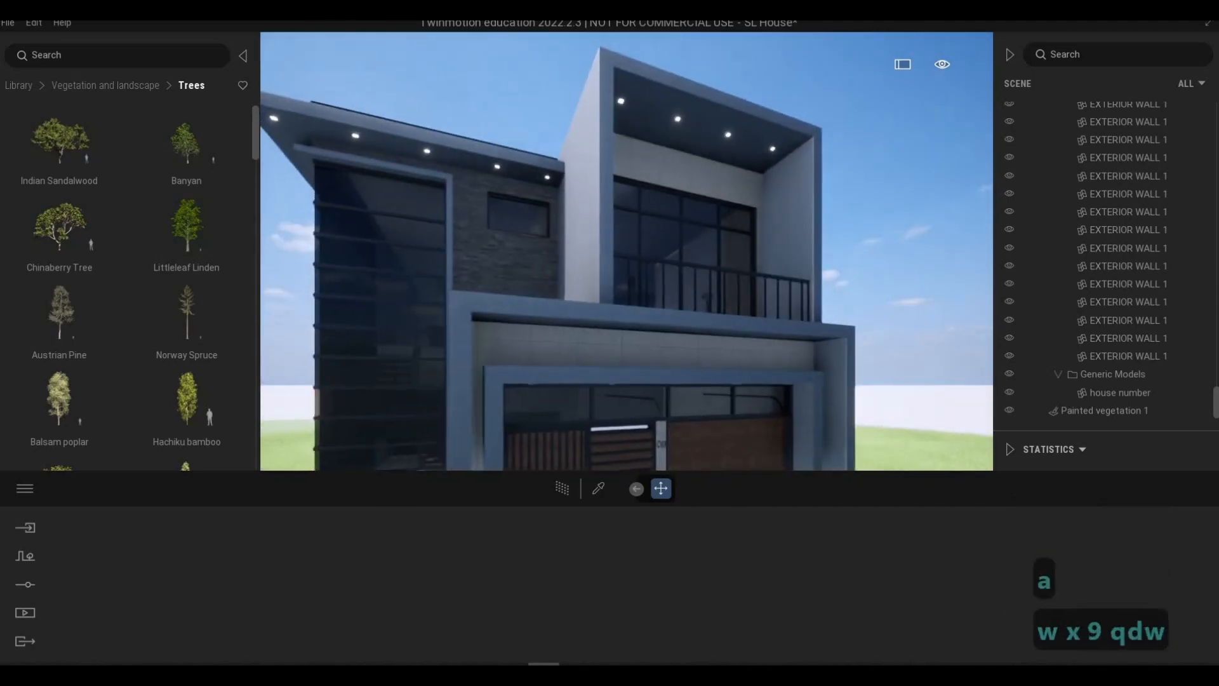
Examine the balcony, the garage front and the house number up close.
{"action": "key", "text": "w"}
{"action": "key", "text": "q"}
{"action": "key", "text": "d"}
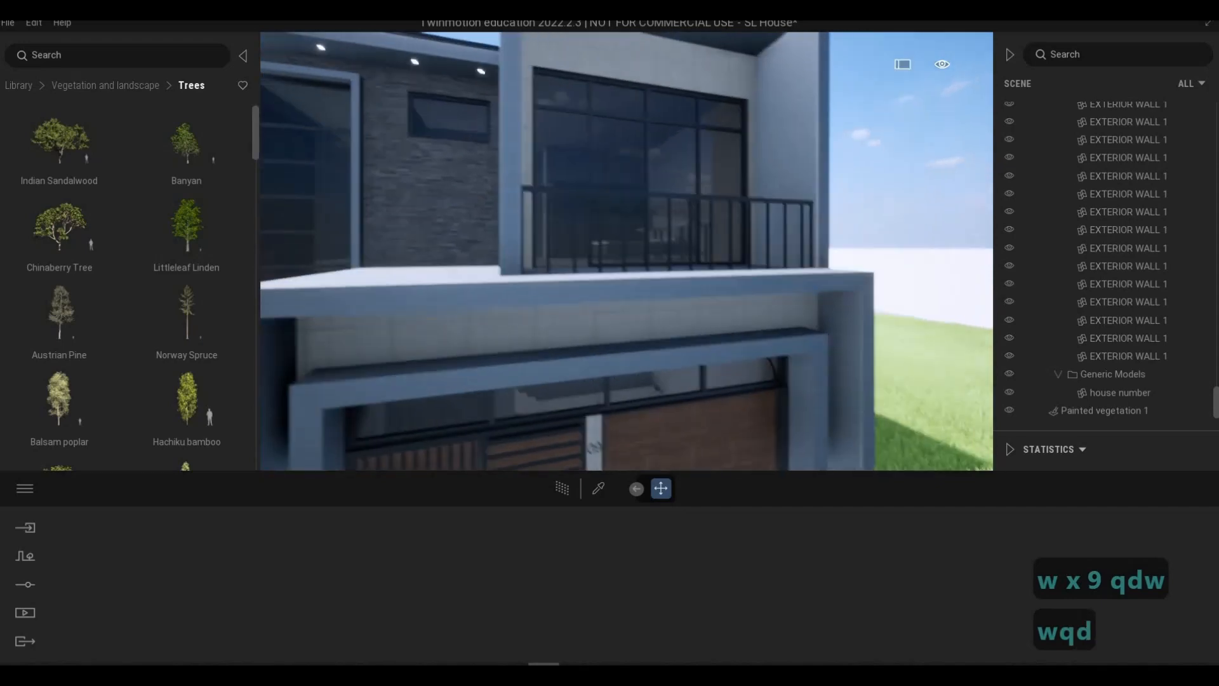
{"action": "key", "text": "w"}
{"action": "key", "text": "e"}
{"action": "key", "text": "e"}
{"action": "key", "text": "s"}
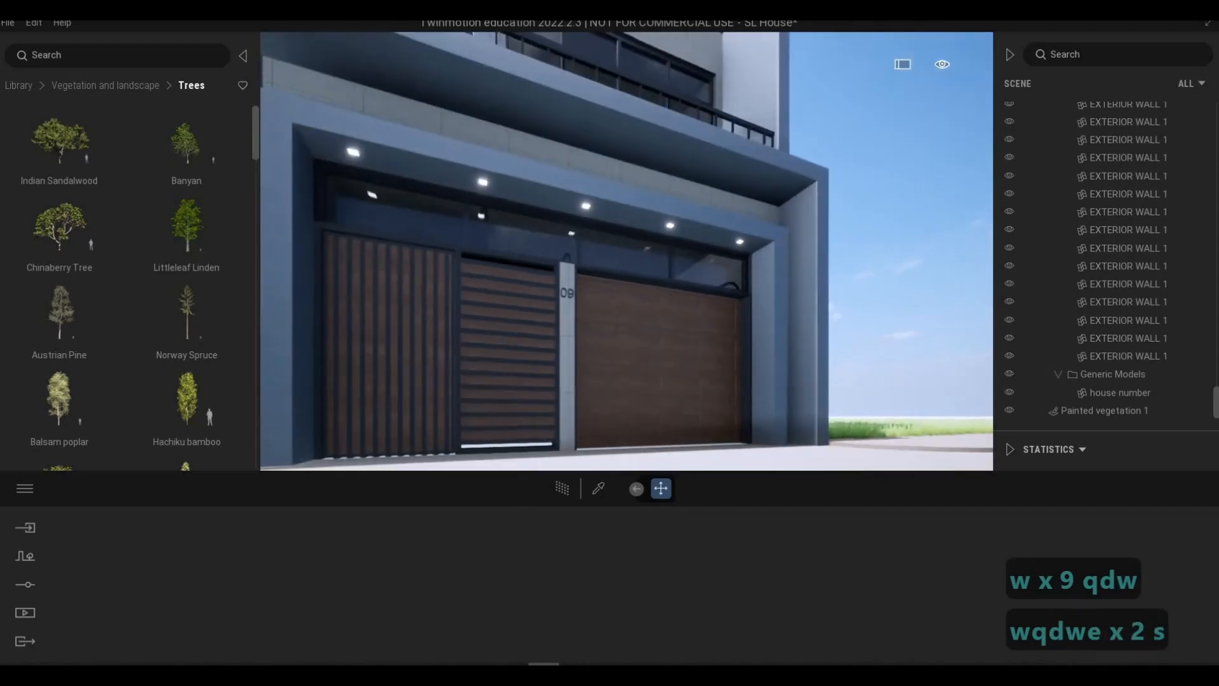
View the house from its front corner, including the glazed stair, garage and adjoining lawn.
{"action": "key", "text": "a"}
{"action": "key", "text": "q"}
{"action": "key", "text": "s"}
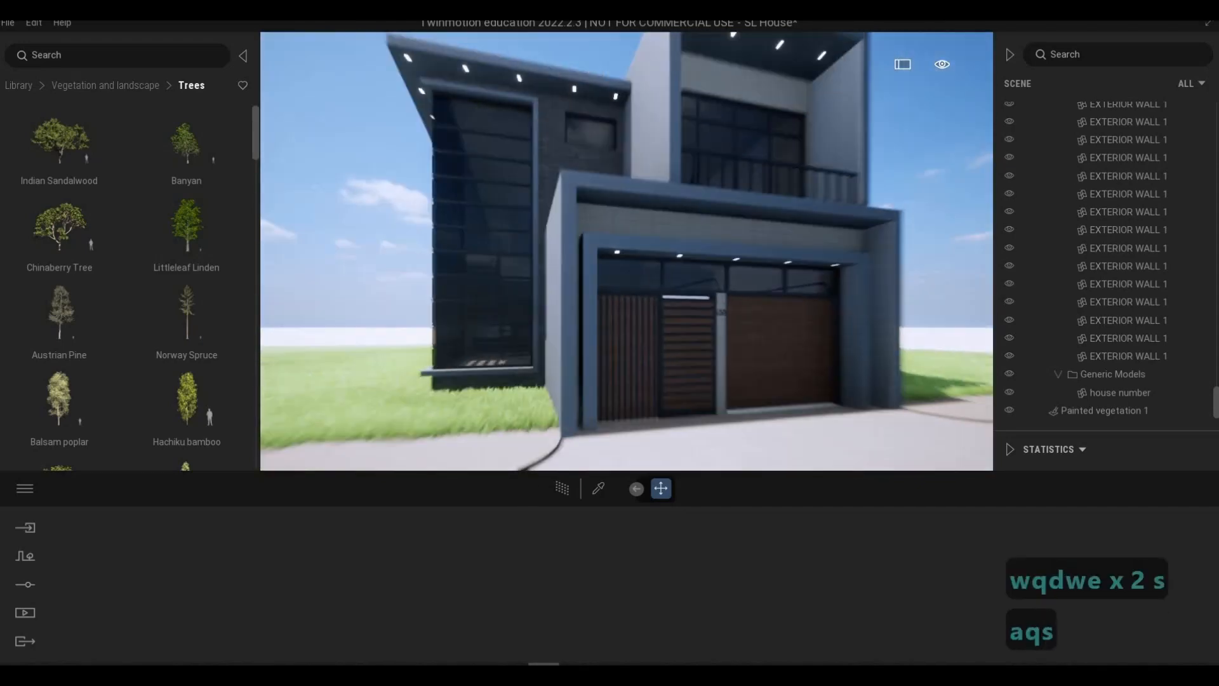
{"action": "key", "text": "a"}
{"action": "key", "text": "q"}
{"action": "key", "text": "d"}
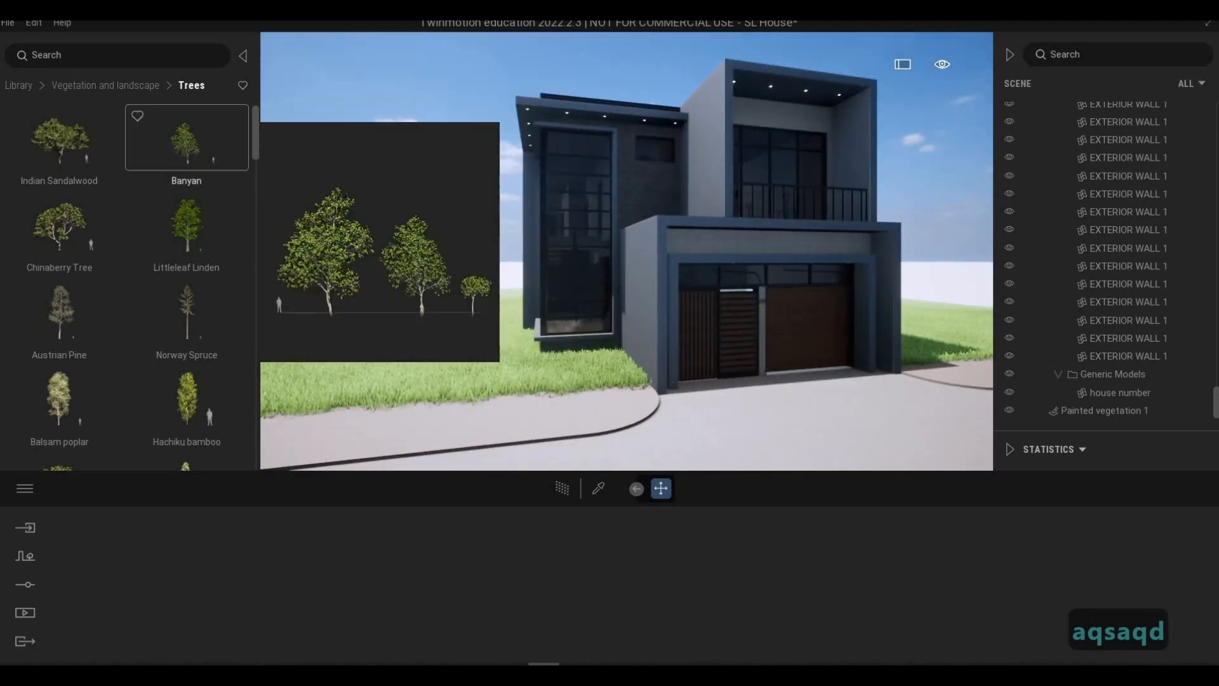
{"action": "key", "text": "w"}
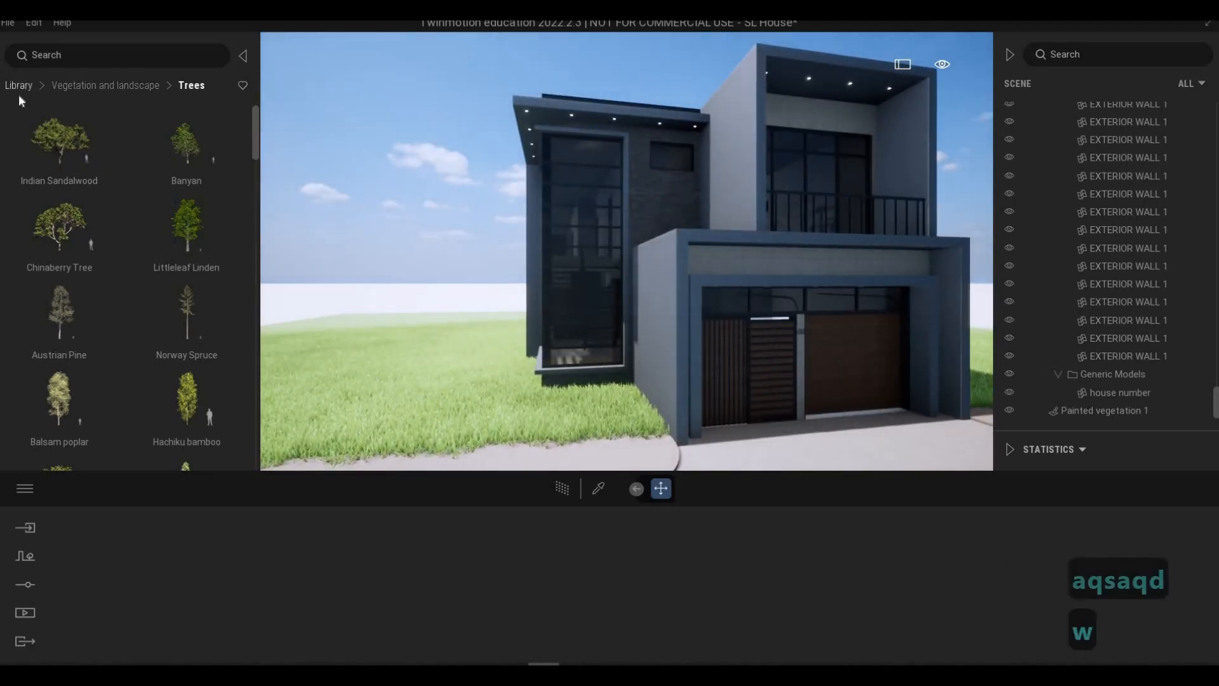
Place a Spot light from the lights library at a ceiling fixture above the upper balcony.
{"action": "left_click", "coordinate": [18, 87]}
{"action": "left_click", "coordinate": [186, 244]}
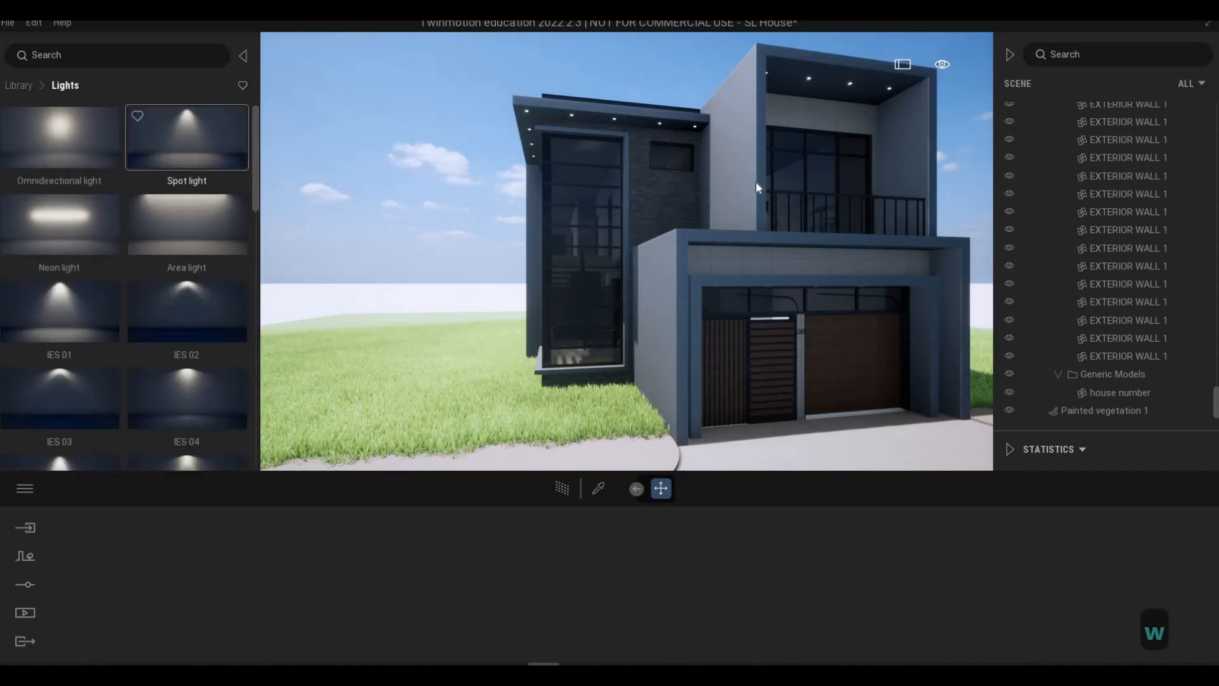
{"action": "key", "text": "d"}
{"action": "key", "text": "s"}
{"action": "key", "text": "w"}
{"action": "key", "text": "q"}
{"action": "key", "text": "w"}
{"action": "key", "text": "w"}
{"action": "key", "text": "q"}
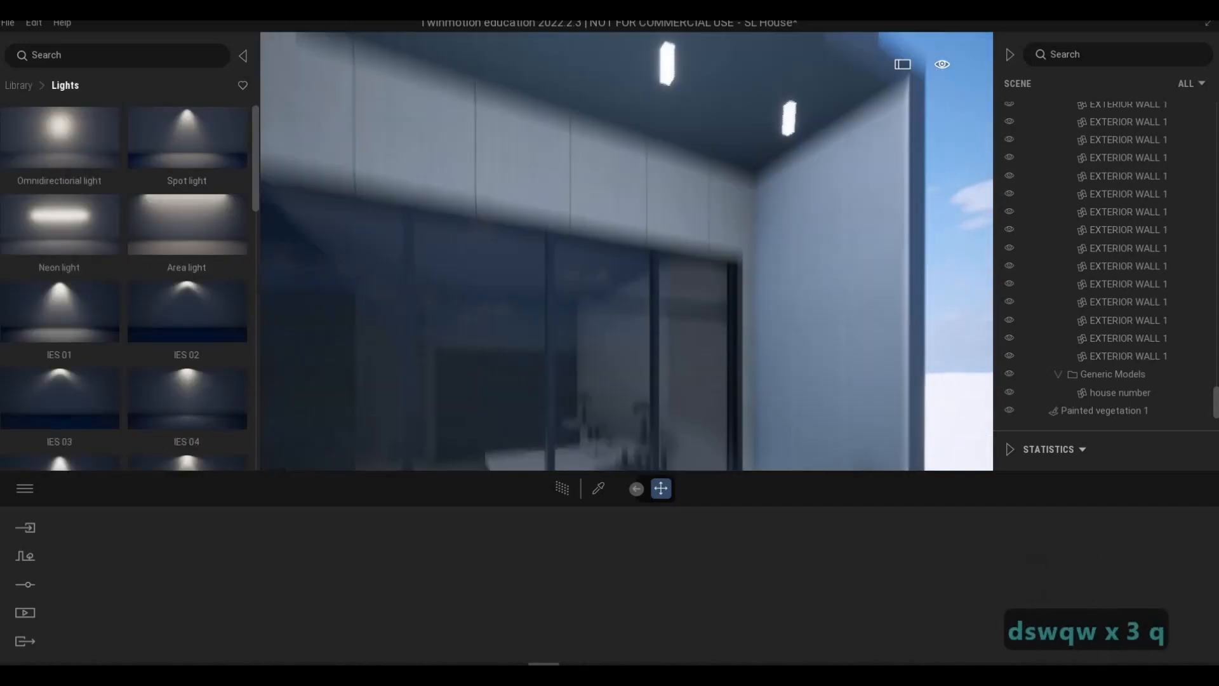
{"action": "key", "text": "d"}
{"action": "key", "text": "w"}
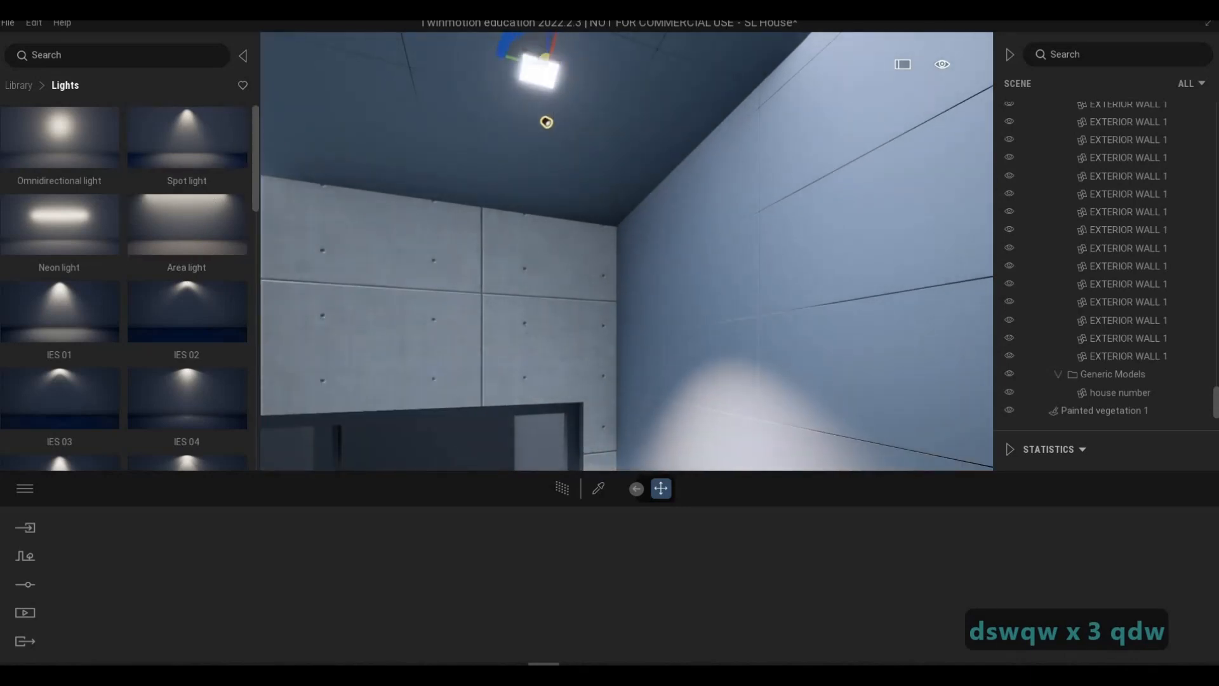
{"action": "left_click_drag", "start_coordinate": [547, 122], "coordinate": [547, 122]}
{"action": "key", "text": "a"}
{"action": "key", "text": "w"}
{"action": "key", "text": "d"}
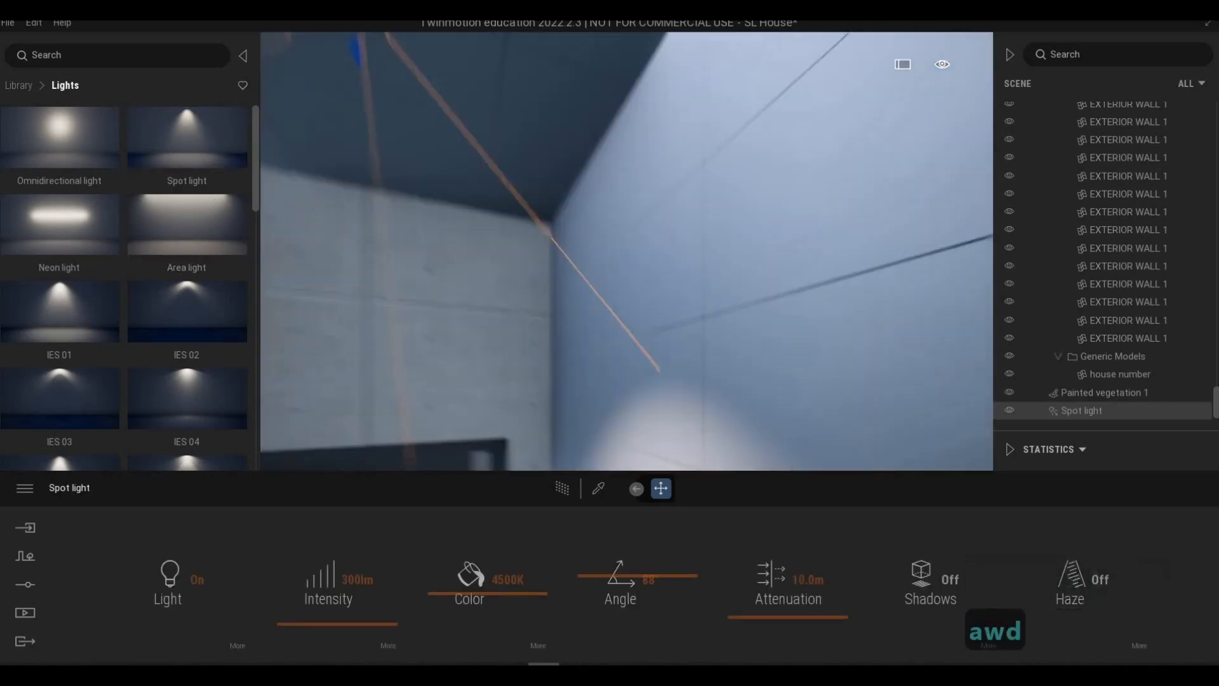
Adjust the spot light's height by about 0.05 m at the upper balcony's ceiling fixture.
{"action": "key", "text": "d"}
{"action": "key", "text": "a"}
{"action": "key", "text": "a"}
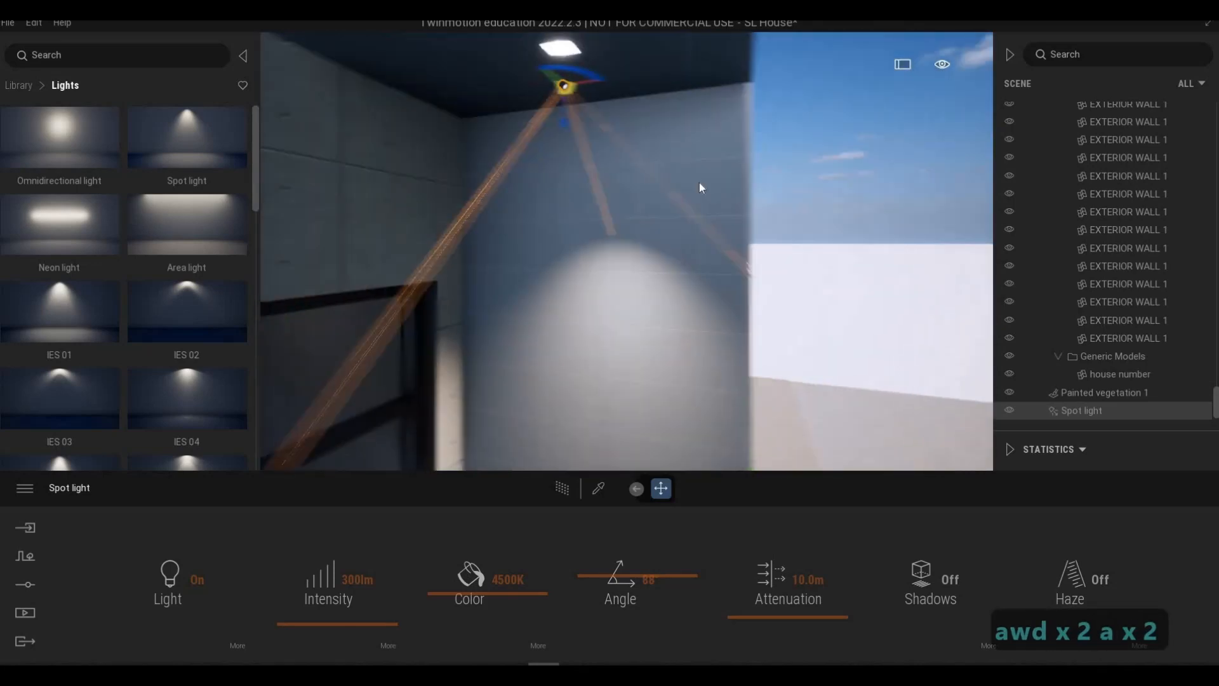
{"action": "right_click_drag", "start_coordinate": [699, 182], "coordinate": [699, 181]}
{"action": "left_click_drag", "start_coordinate": [573, 186], "coordinate": [622, 188]}
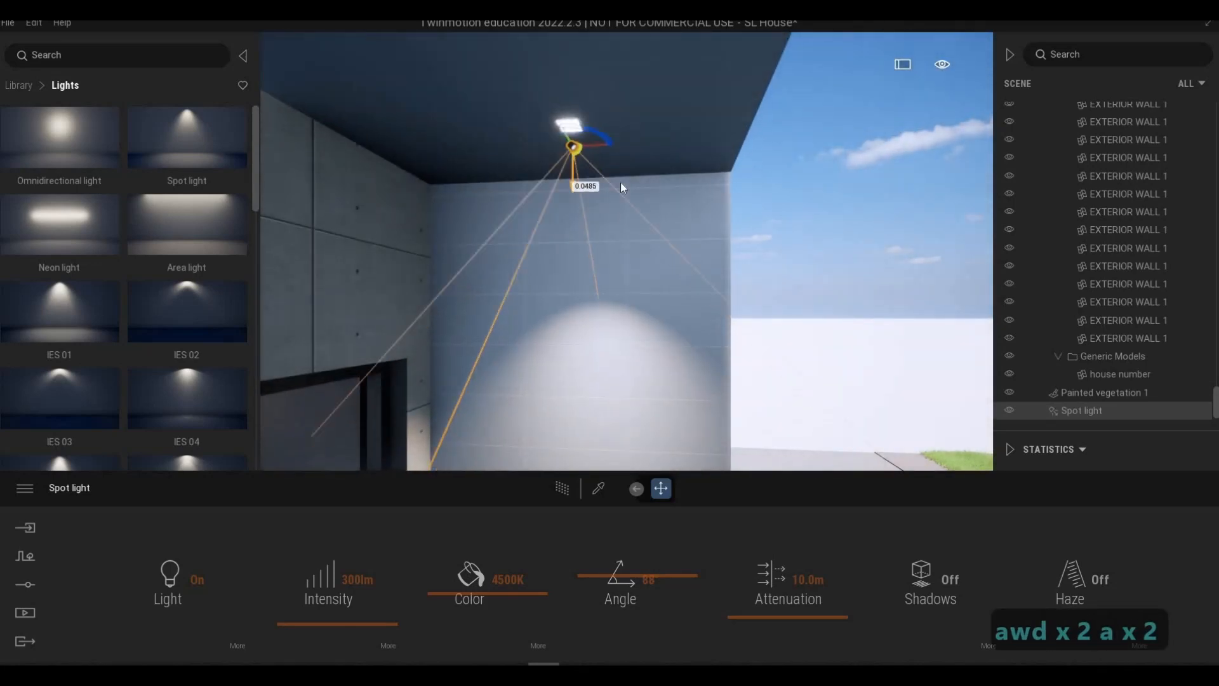
Center the spot light horizontally on the balcony ceiling fixture.
{"action": "key", "text": "a"}
{"action": "key", "text": "d"}
{"action": "key", "text": "w"}
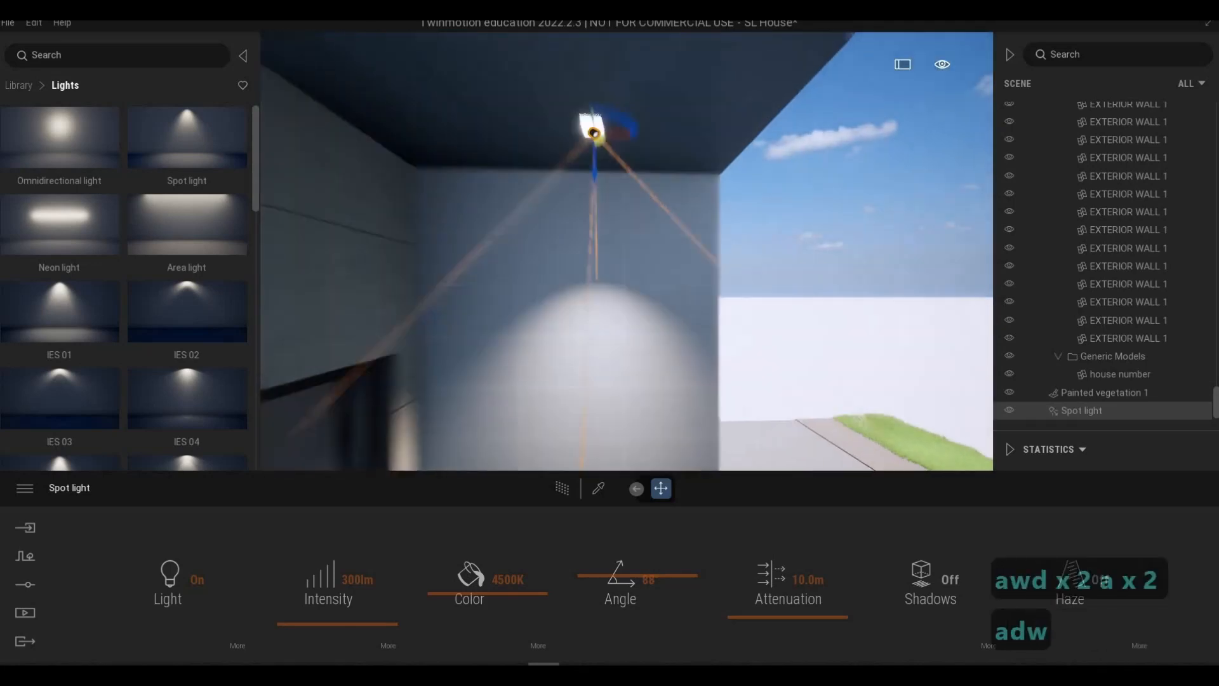
{"action": "key", "text": "d"}
{"action": "right_click_drag", "start_coordinate": [674, 177], "coordinate": [673, 176]}
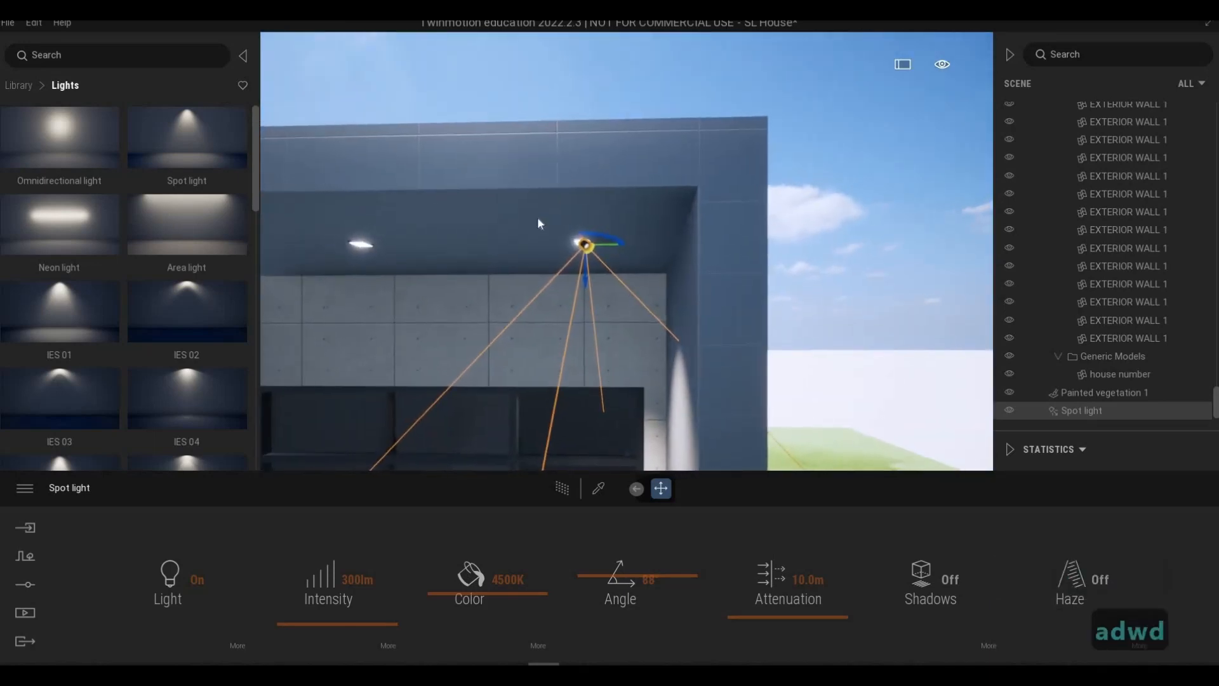
{"action": "key", "text": "w"}
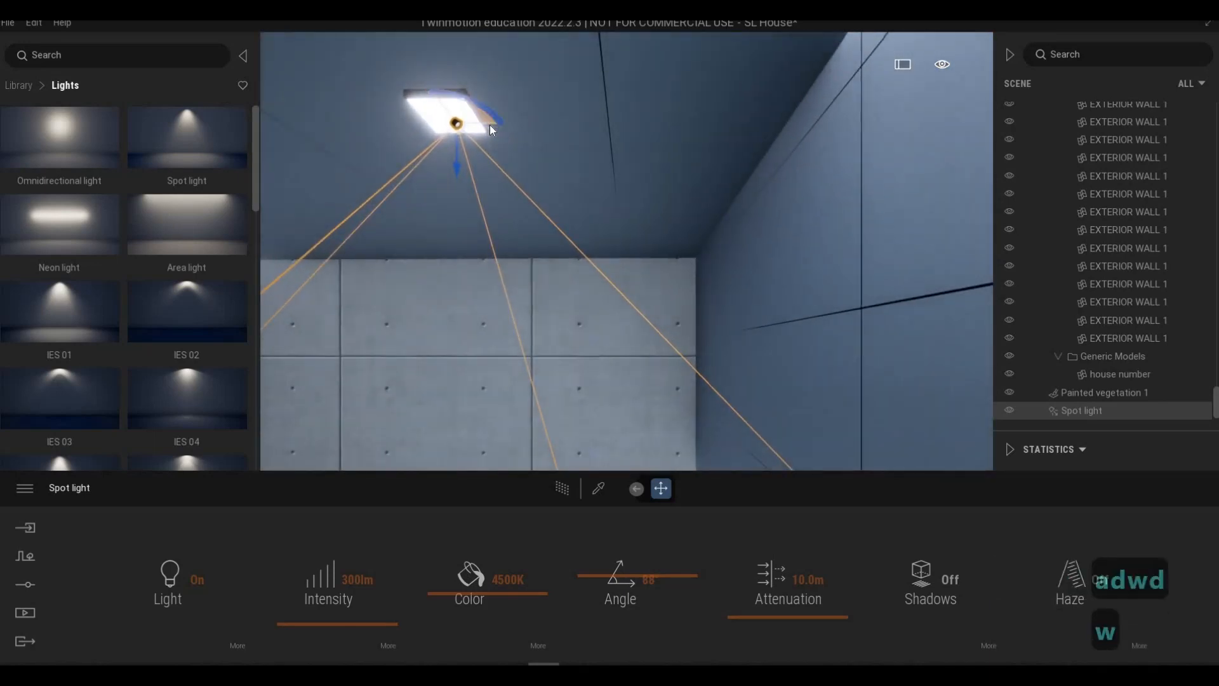
{"action": "left_click_drag", "start_coordinate": [487, 126], "coordinate": [477, 127]}
Create four instances of the spot light along the row of balcony ceiling fixtures, spaced 1 m apart.
{"action": "key", "text": "s"}
{"action": "right_click_drag", "start_coordinate": [551, 156], "coordinate": [549, 155]}
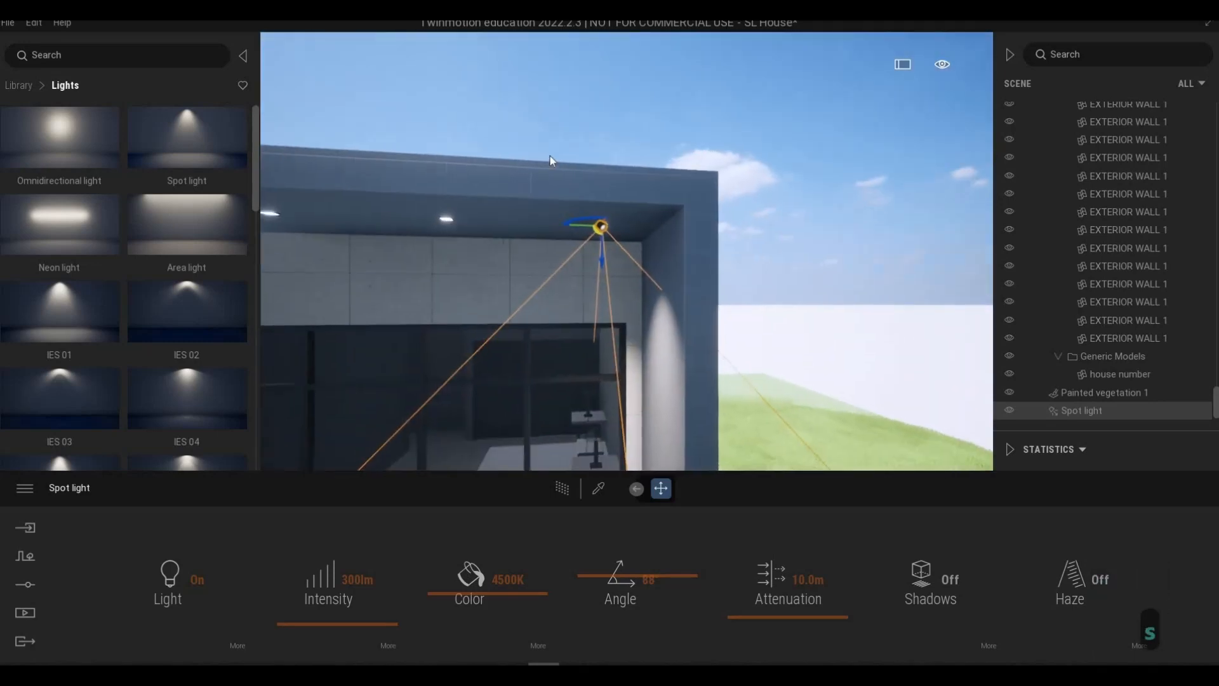
{"action": "key", "text": "w"}
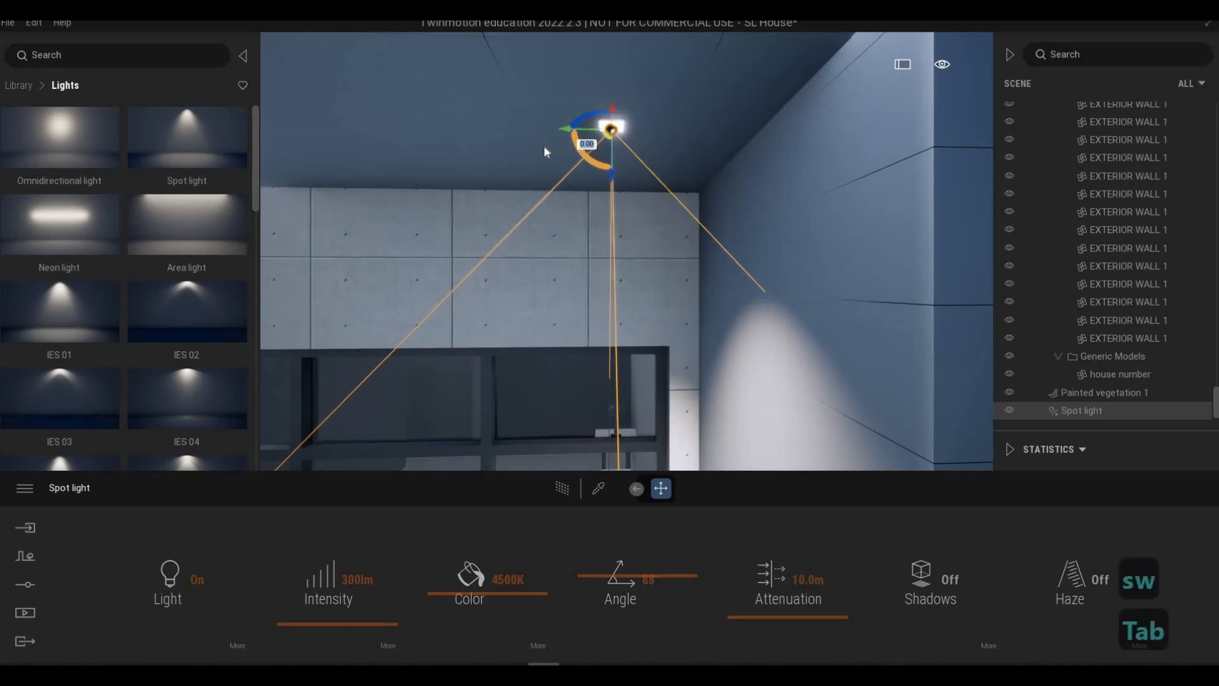
{"action": "left_click_drag", "start_coordinate": [563, 127], "coordinate": [375, 155]}
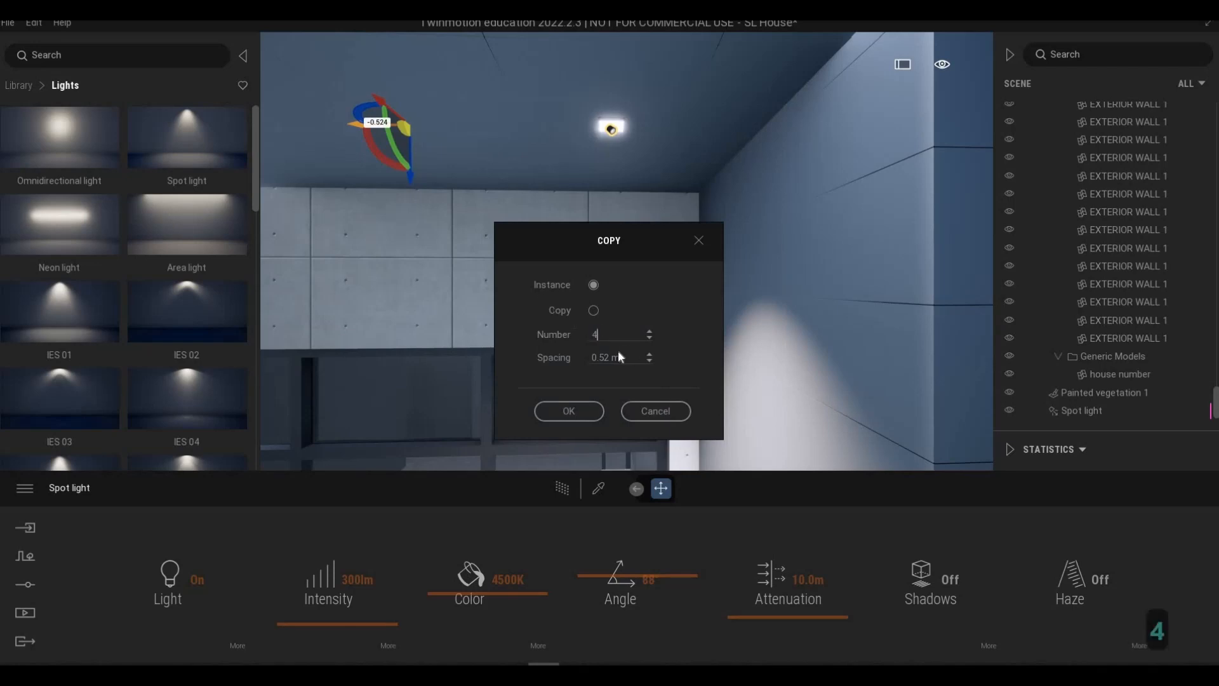
{"action": "left_click_drag", "start_coordinate": [609, 241], "coordinate": [508, 235]}
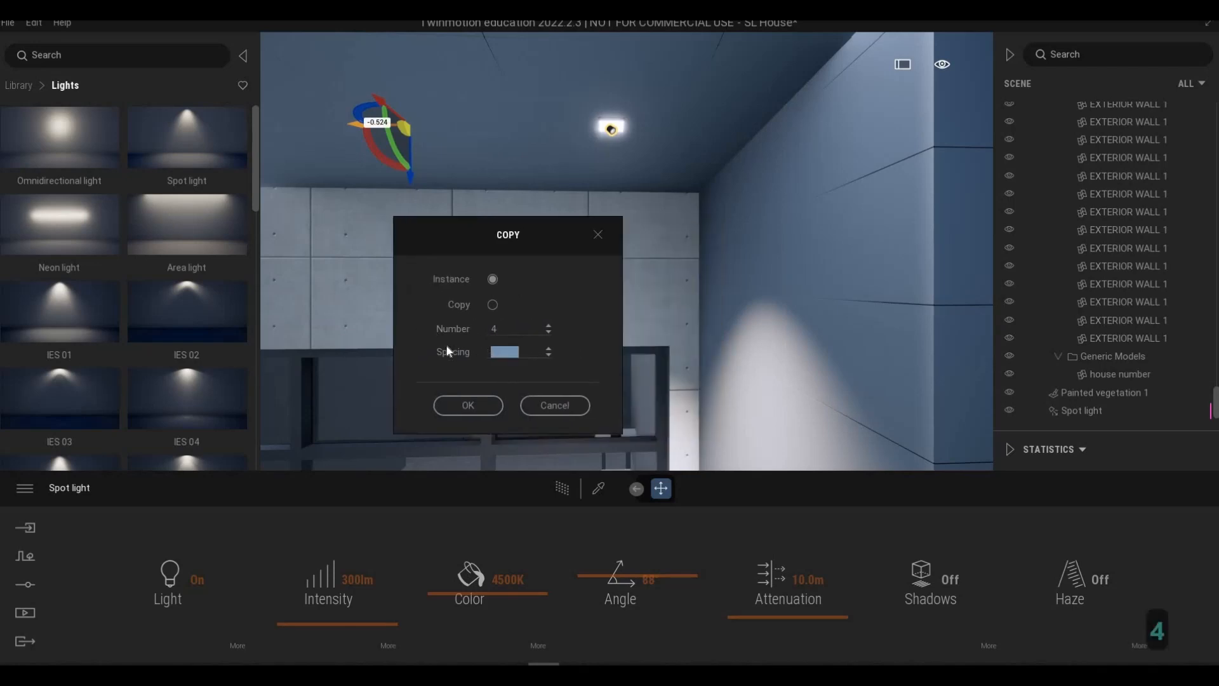
{"action": "left_click", "coordinate": [468, 405]}
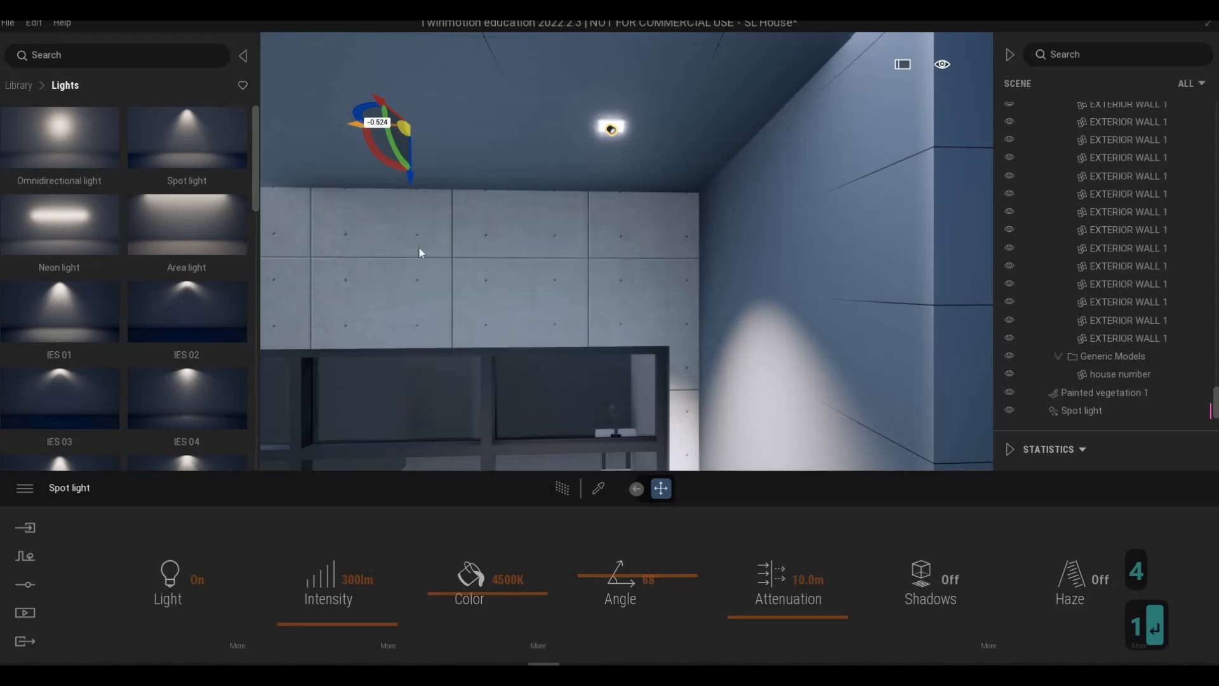
Delete the surplus spot light that sits outside the balcony above the lower roof.
{"action": "key", "text": "s"}
{"action": "key", "text": "a"}
{"action": "key", "text": "w"}
{"action": "key", "text": "a"}
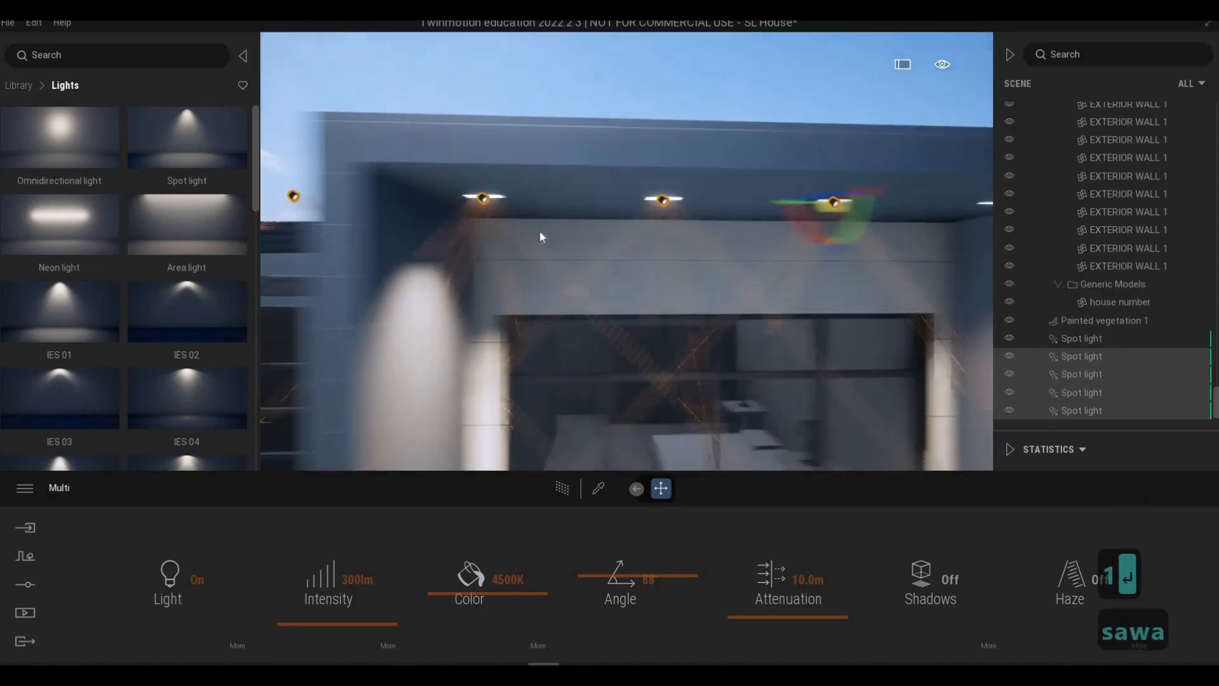
{"action": "key", "text": "Escape"}
{"action": "key", "text": "Escape"}
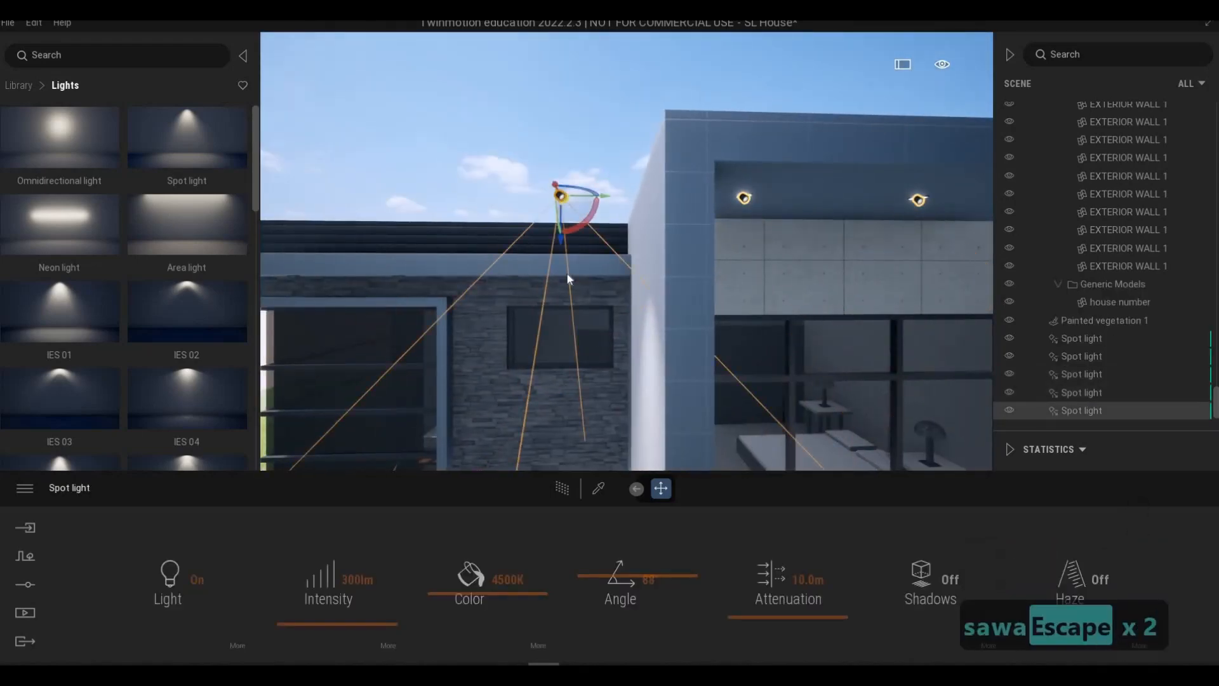
{"action": "key", "text": "Delete"}
Set the intensity of the instanced balcony spot lights to 10 lm.
{"action": "key", "text": "d"}
{"action": "key", "text": "e"}
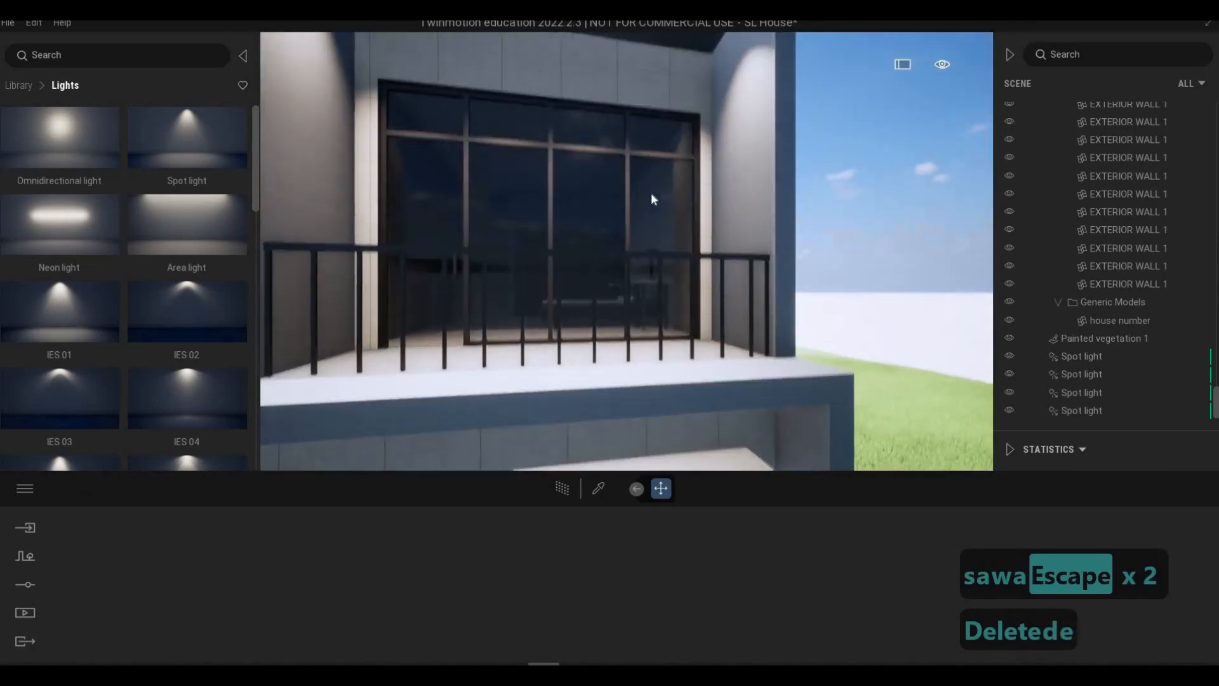
{"action": "key", "text": "w"}
{"action": "key", "text": "q"}
{"action": "key", "text": "d"}
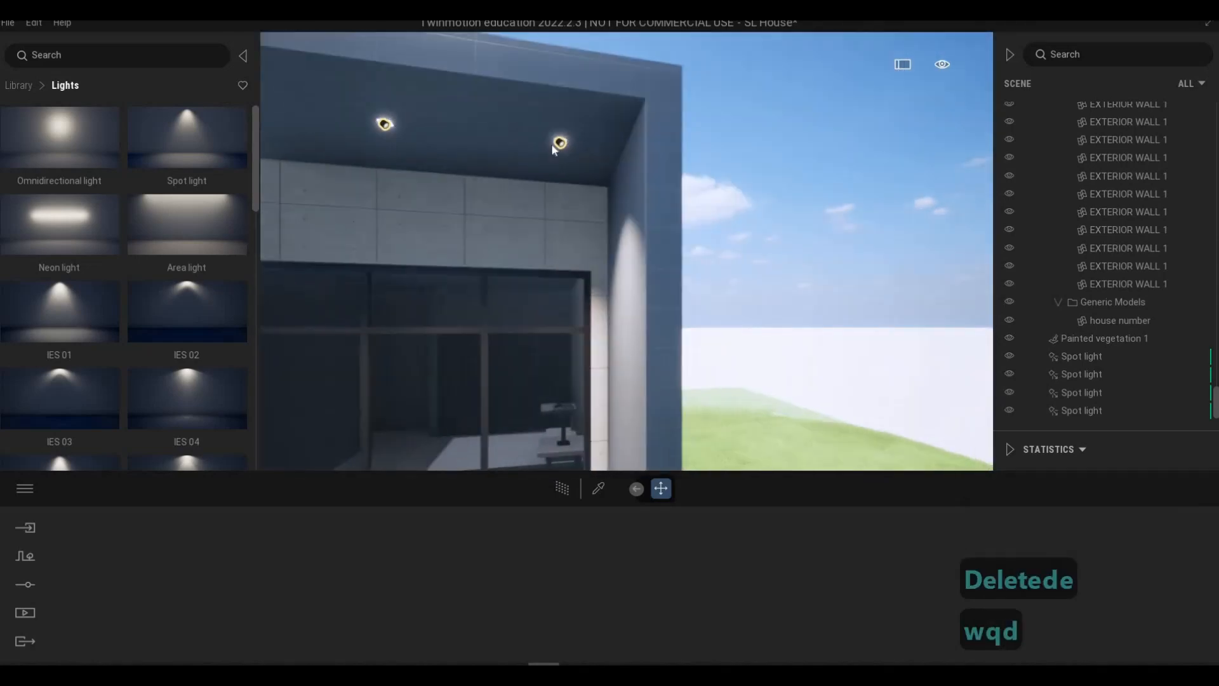
{"action": "left_click", "coordinate": [553, 145]}
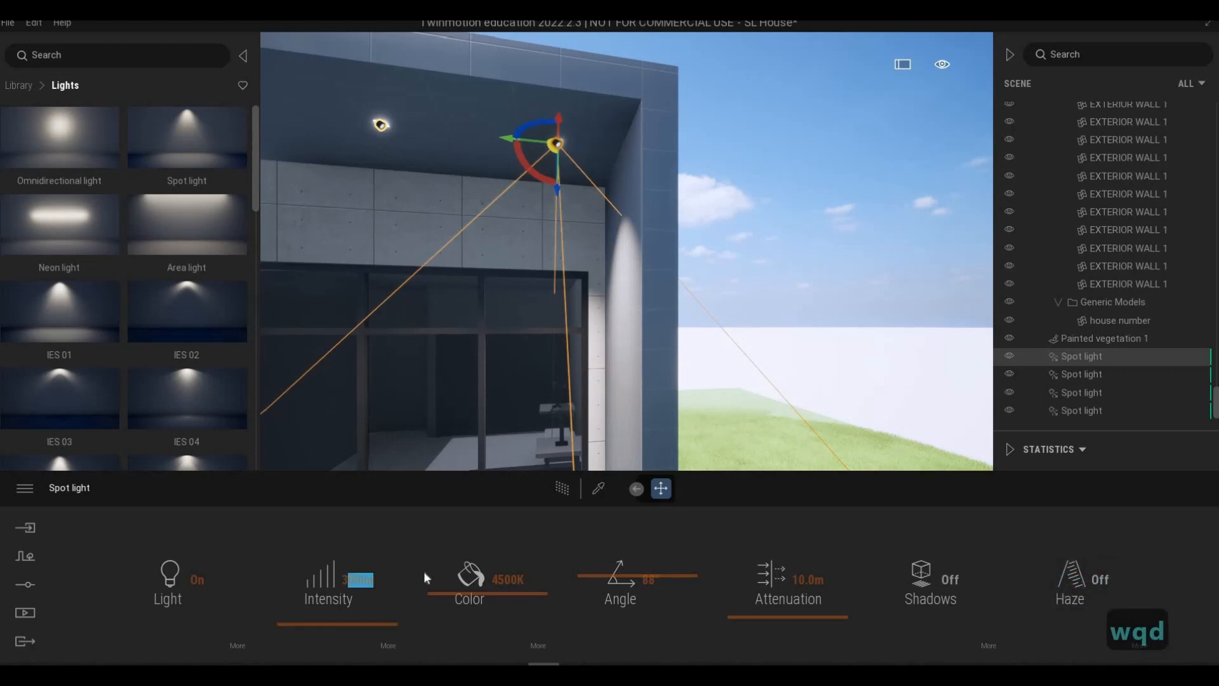
{"action": "key", "text": "BackSpace"}
{"action": "key", "text": "BackSpace"}
{"action": "type", "text": "10"}
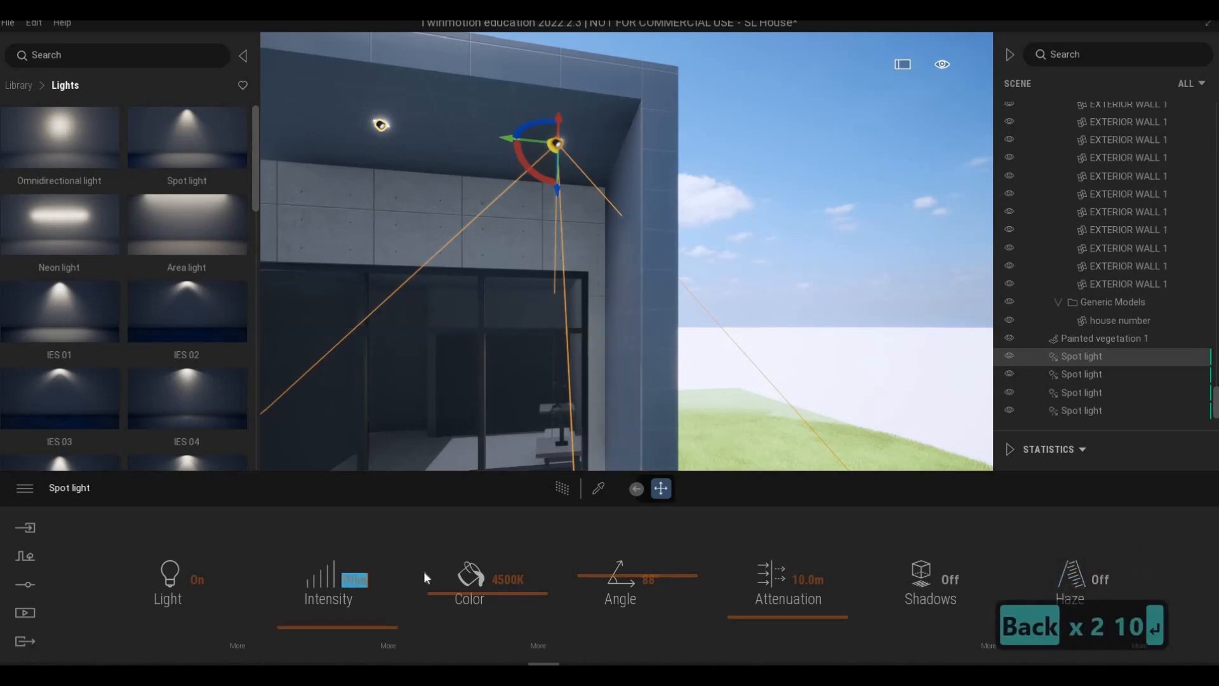
{"action": "key", "text": "Return"}
{"action": "key", "text": "Escape"}
Copy the balcony spot light nearest the stone wall to the adjoining eave's end fixture.
{"action": "key", "text": "s"}
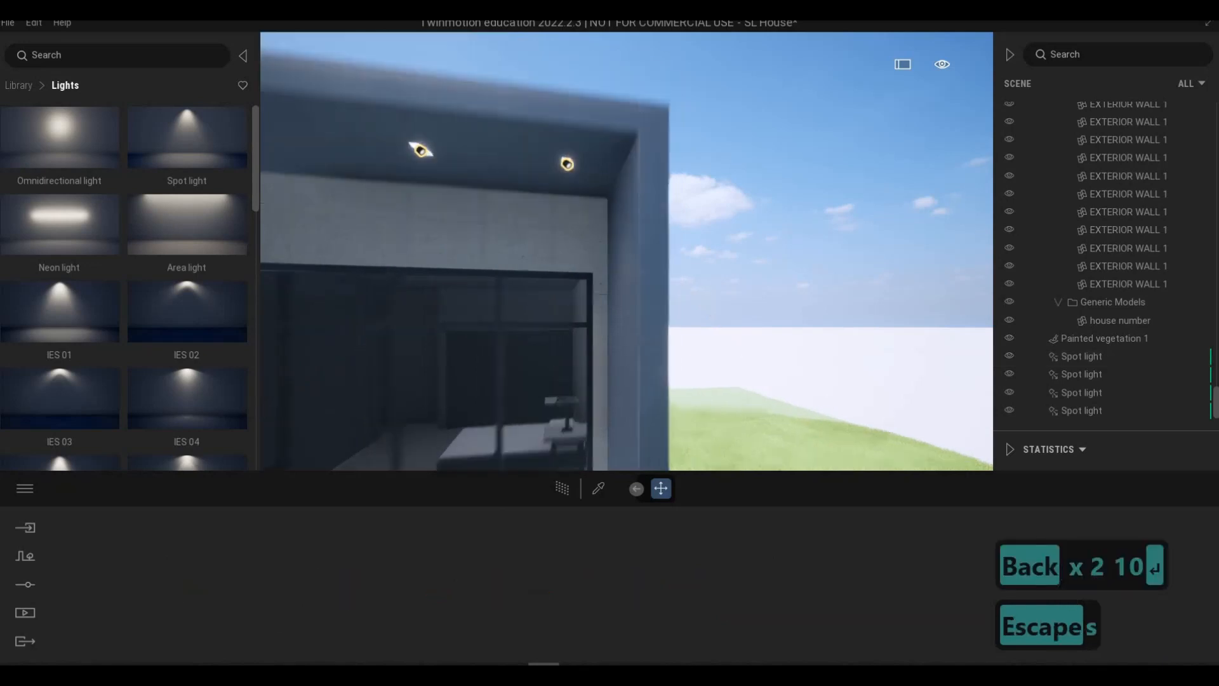
{"action": "key", "text": "a"}
{"action": "key", "text": "e"}
{"action": "key", "text": "w"}
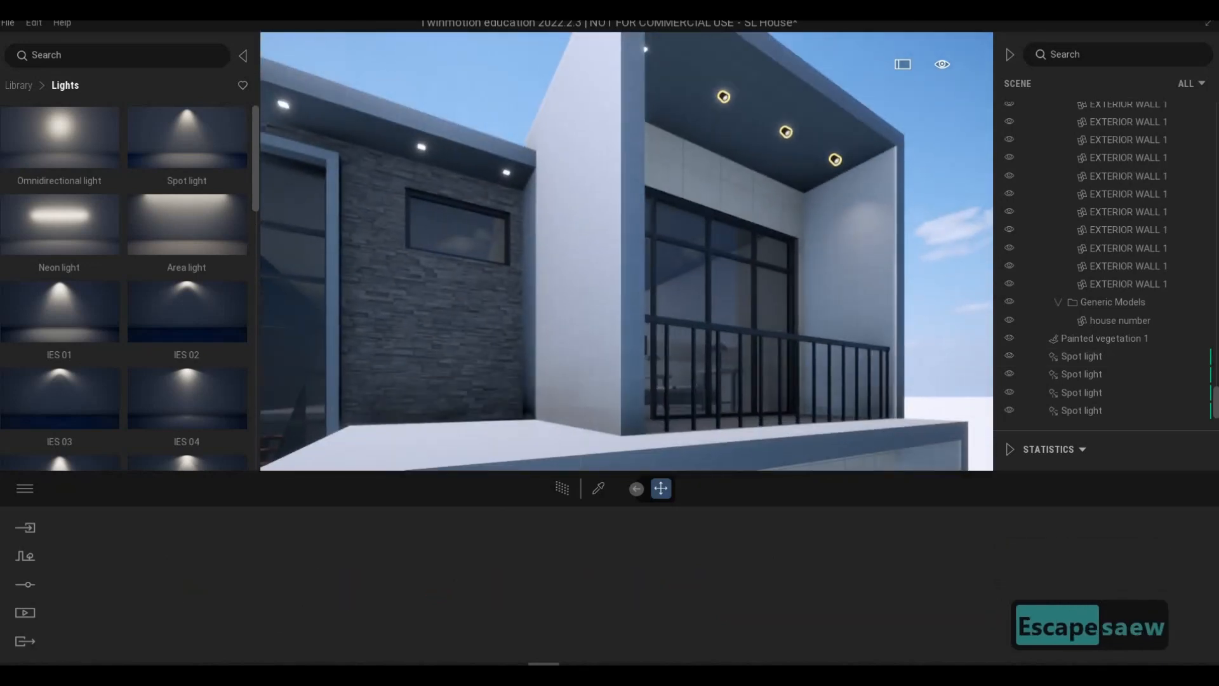
{"action": "key", "text": "w"}
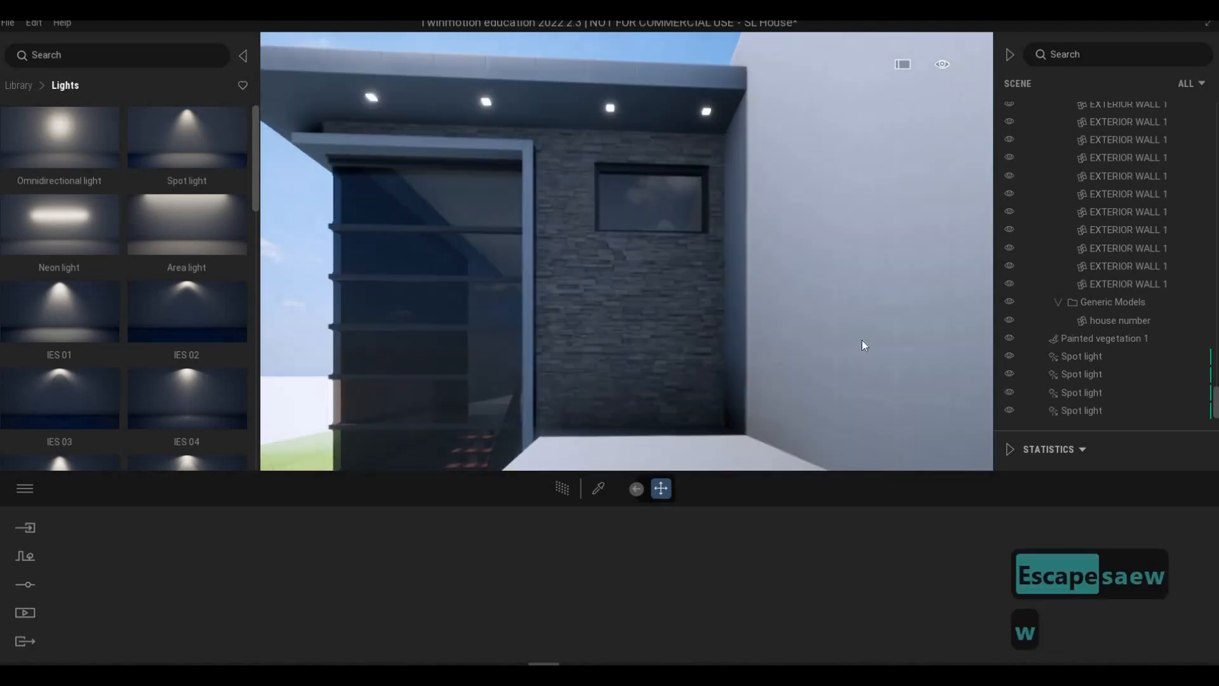
{"action": "key", "text": "s"}
{"action": "right_click_drag", "start_coordinate": [862, 341], "coordinate": [676, 183]}
{"action": "left_click", "coordinate": [681, 167]}
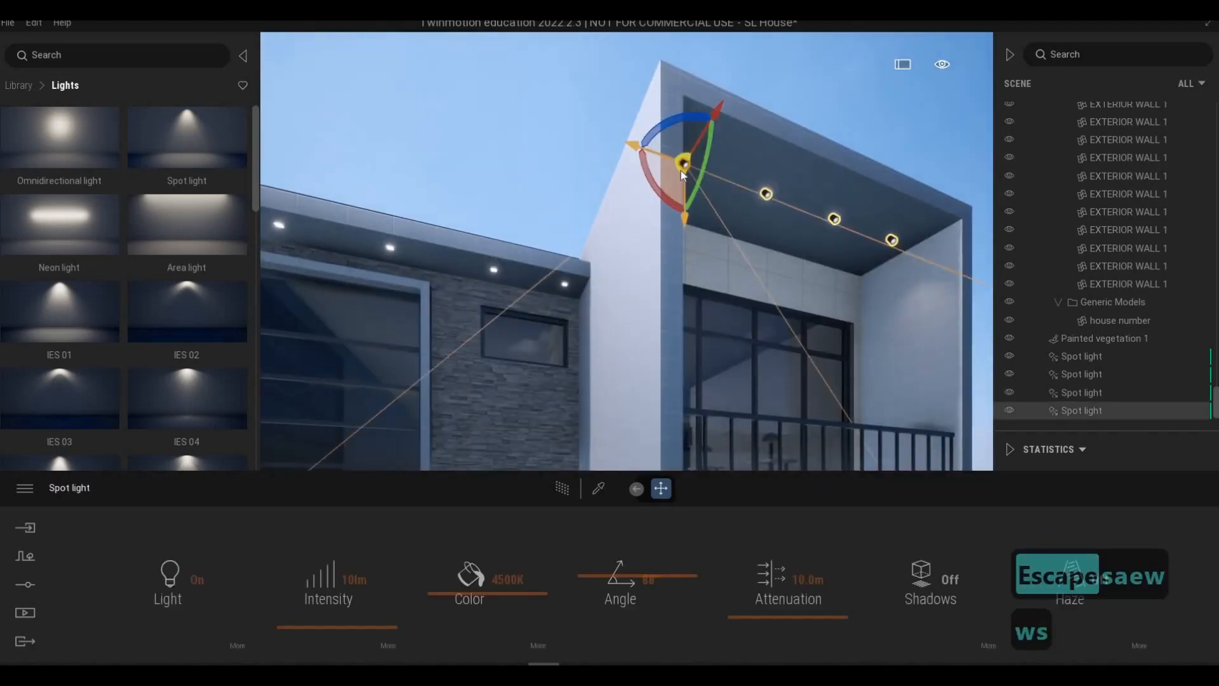
{"action": "left_click_drag", "start_coordinate": [553, 278], "coordinate": [561, 289], "text": "shift"}
{"action": "left_click", "coordinate": [568, 411]}
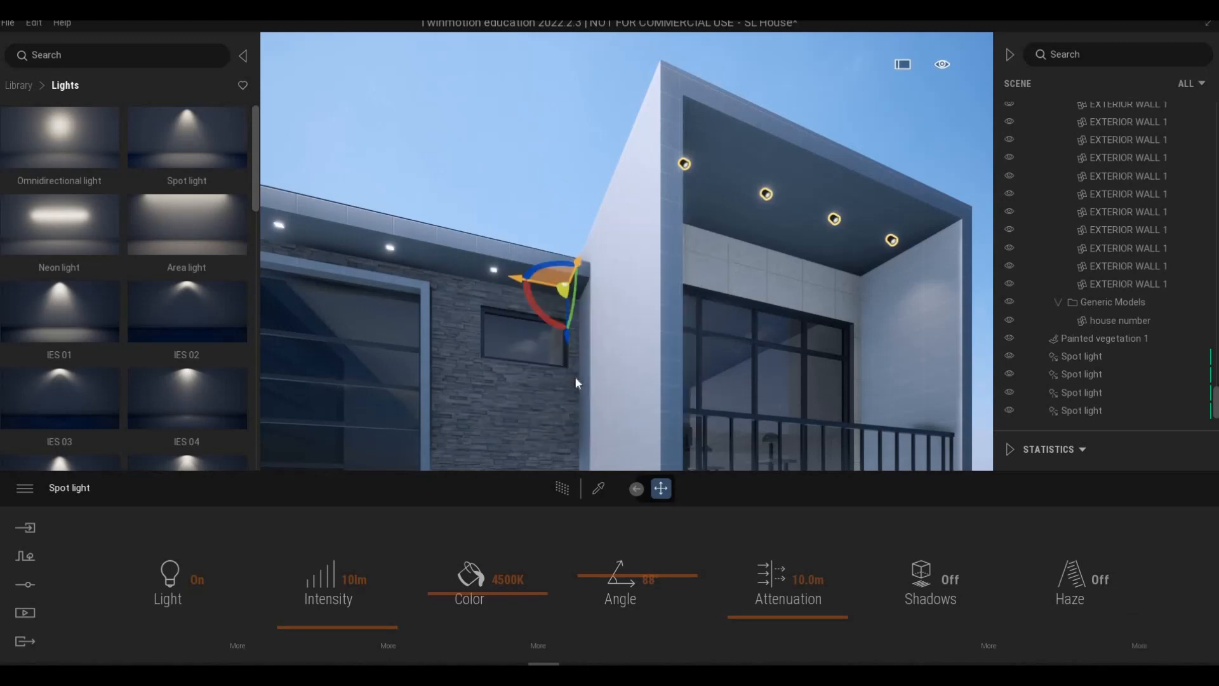
Move the copied spot light below the eave and about 0.63 m along its red axis toward the end fixture.
{"action": "key", "text": "q"}
{"action": "key", "text": "a"}
{"action": "key", "text": "w"}
{"action": "key", "text": "d"}
{"action": "key", "text": "w"}
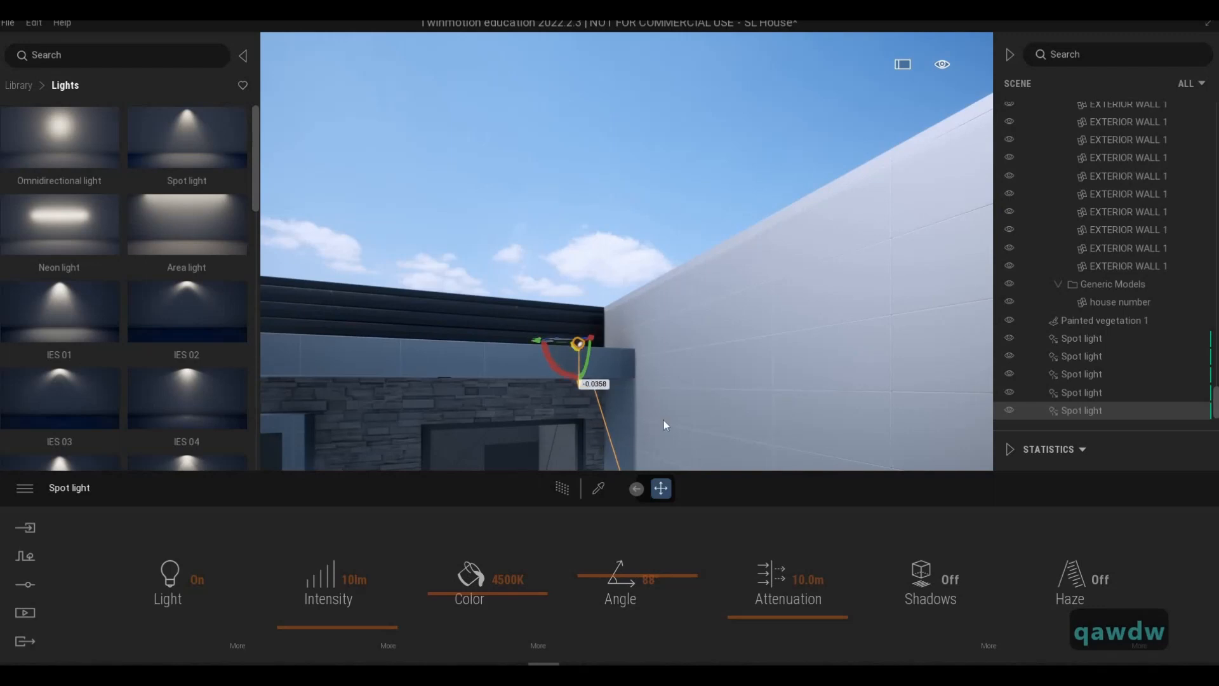
{"action": "key", "text": "a"}
{"action": "key", "text": "e"}
{"action": "key", "text": "a"}
{"action": "key", "text": "e"}
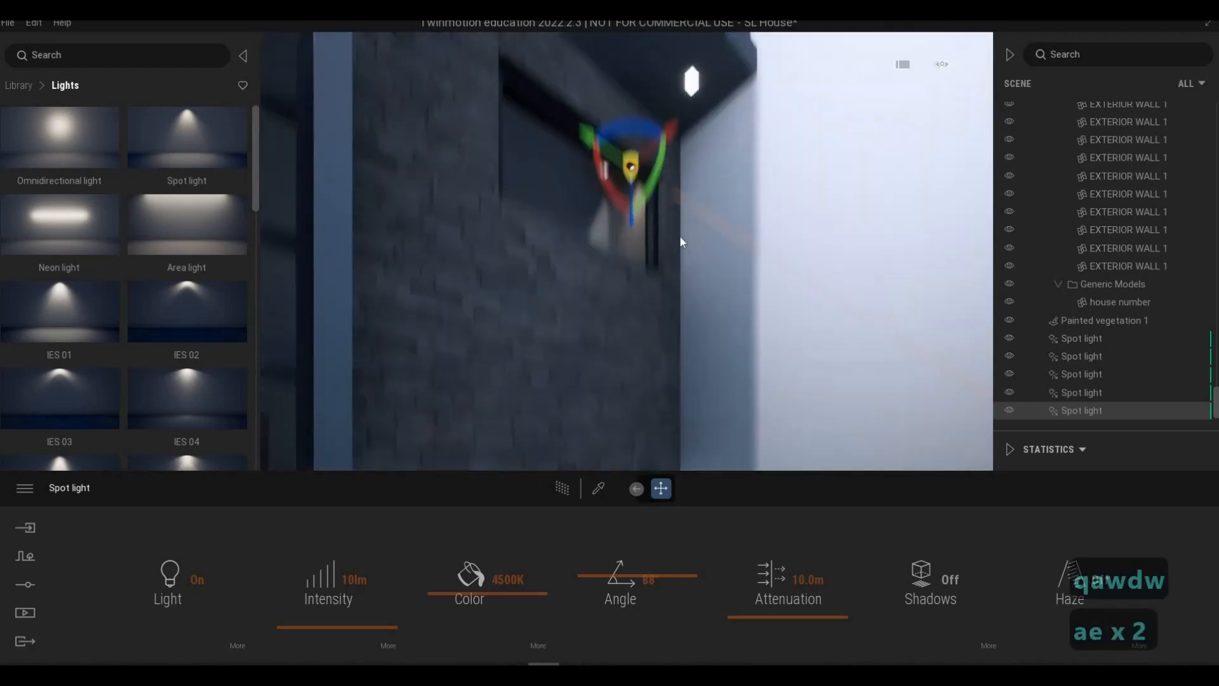
{"action": "left_click_drag", "start_coordinate": [753, 157], "coordinate": [749, 134]}
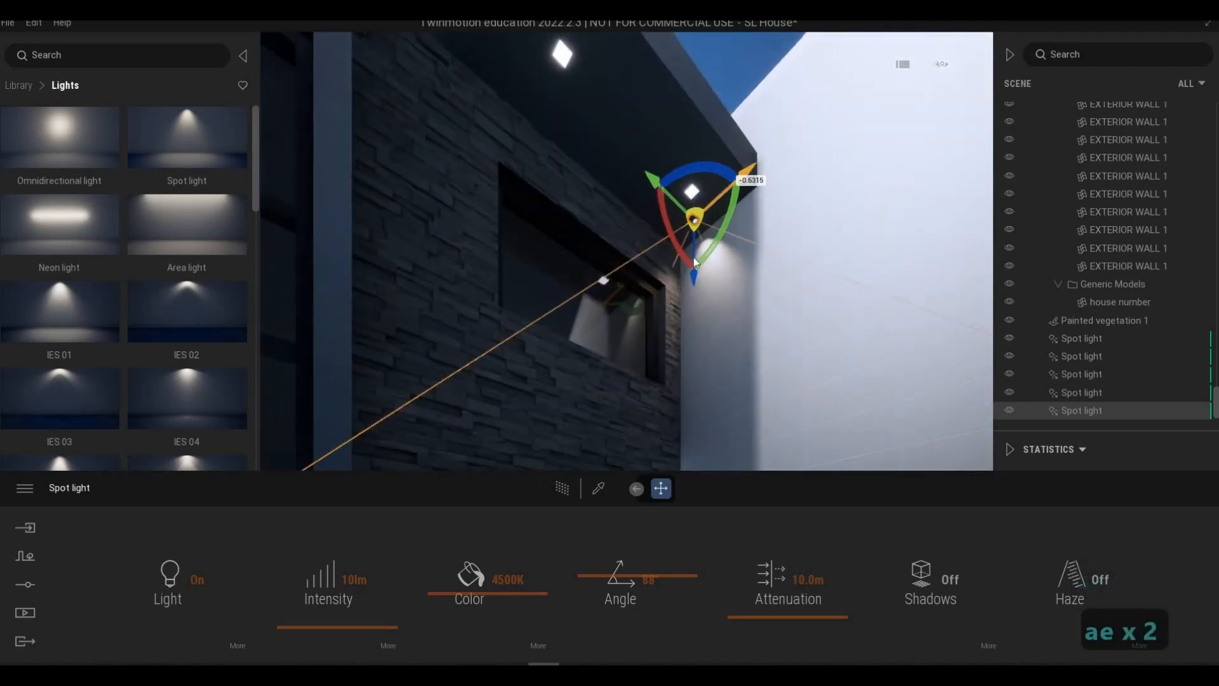
Shift the eave spot light about 0.22 m sideways and 0.15 m along its red axis to meet the end fixture.
{"action": "key", "text": "q"}
{"action": "key", "text": "d"}
{"action": "key", "text": "w"}
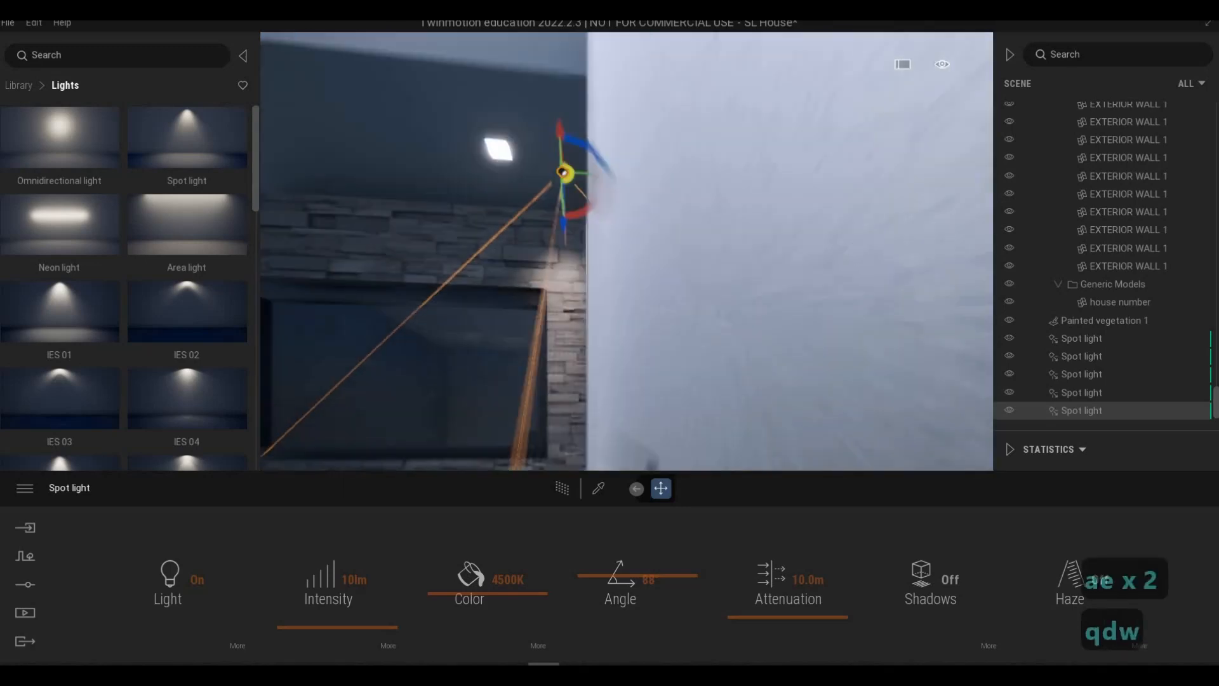
{"action": "key", "text": "a"}
{"action": "key", "text": "d"}
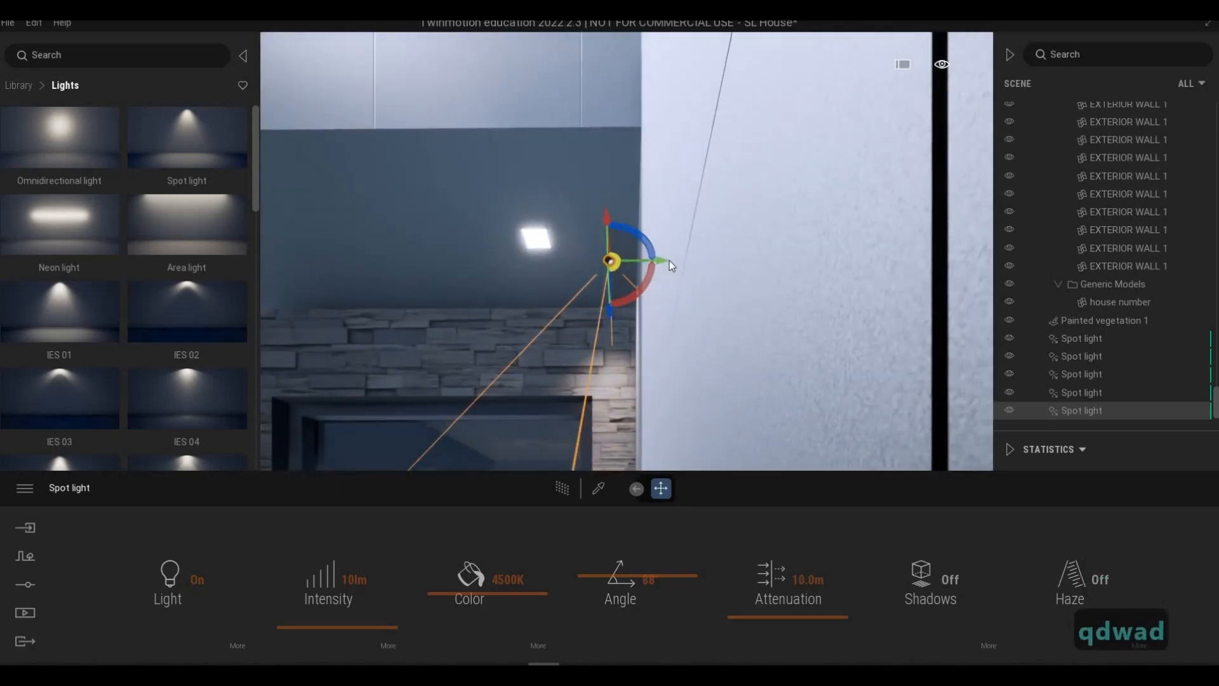
{"action": "left_click_drag", "start_coordinate": [669, 260], "coordinate": [584, 302]}
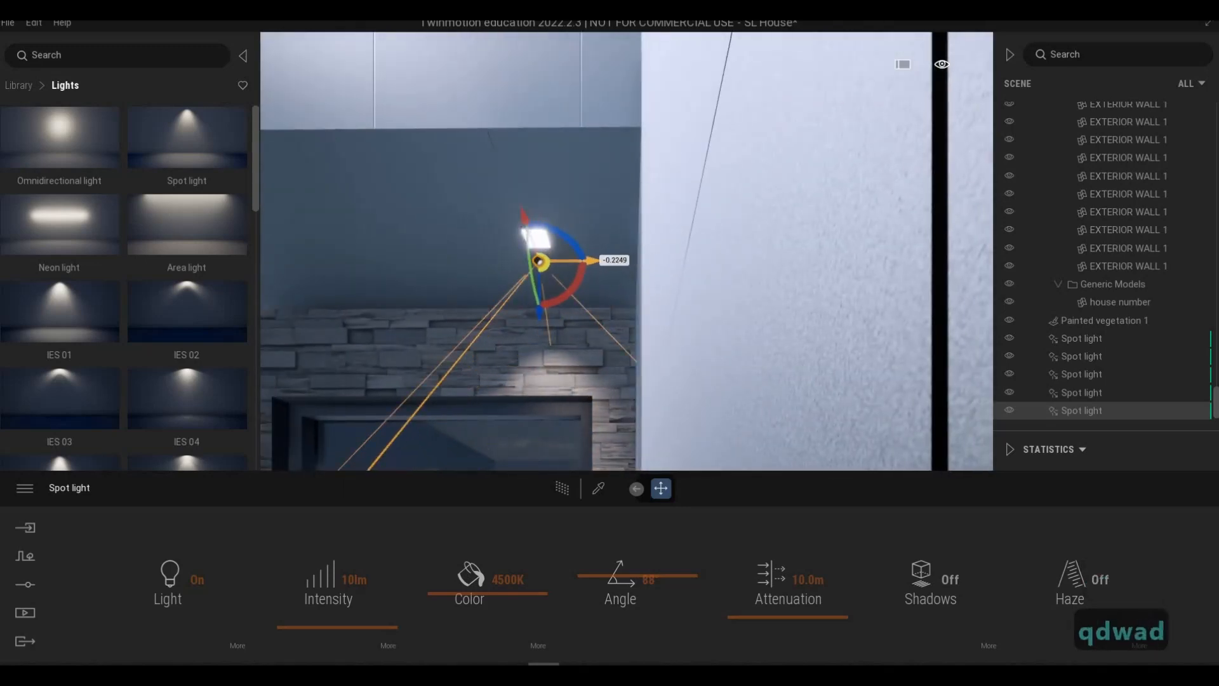
{"action": "right_click_drag", "start_coordinate": [584, 301], "coordinate": [582, 302]}
{"action": "key", "text": "a"}
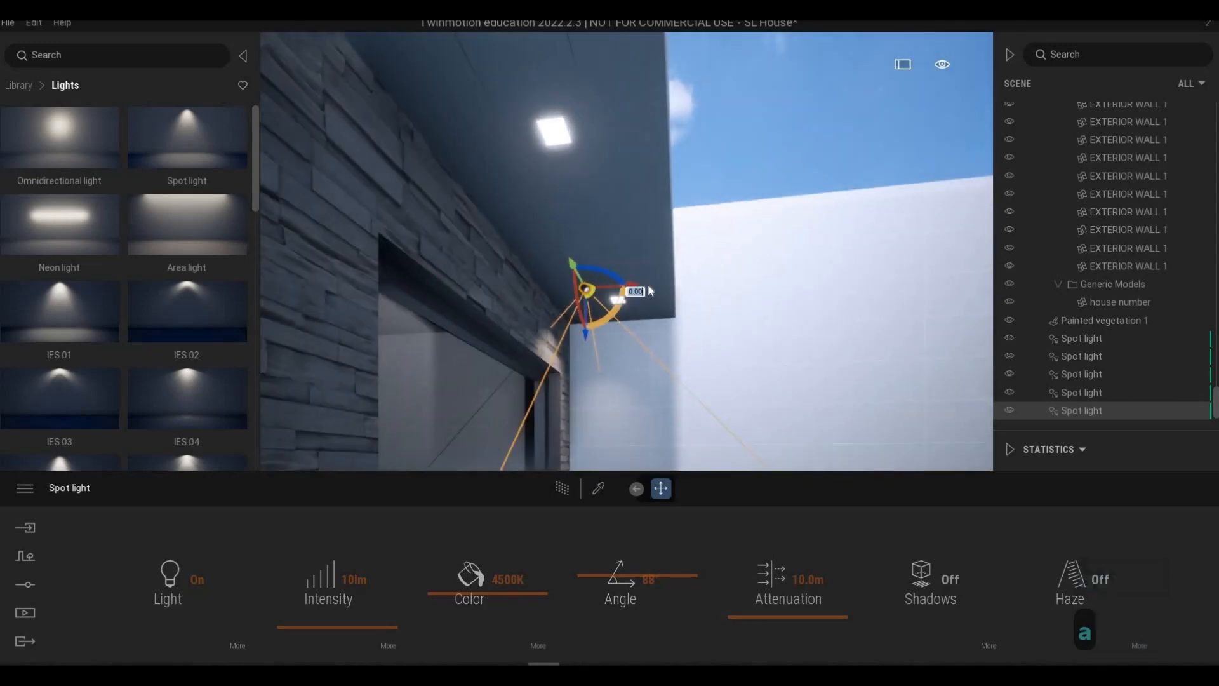
{"action": "left_click_drag", "start_coordinate": [667, 289], "coordinate": [680, 289]}
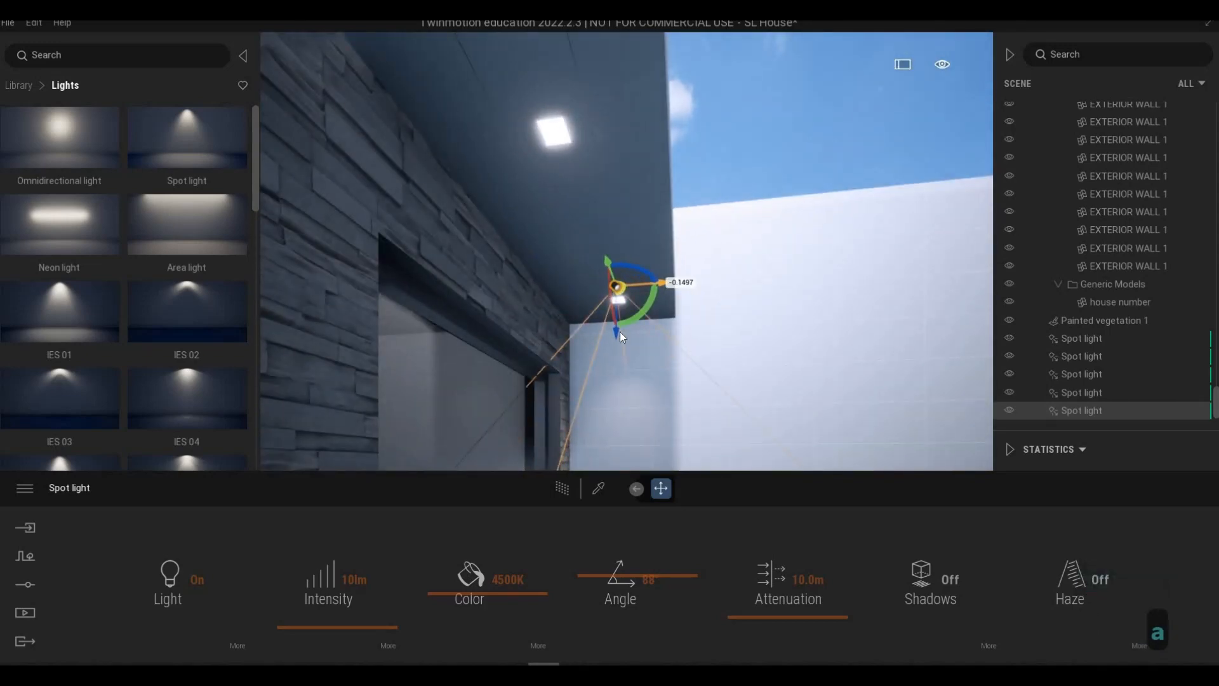
Examine the spot light's position against the eave's end fixture from the front.
{"action": "key", "text": "d"}
{"action": "key", "text": "w"}
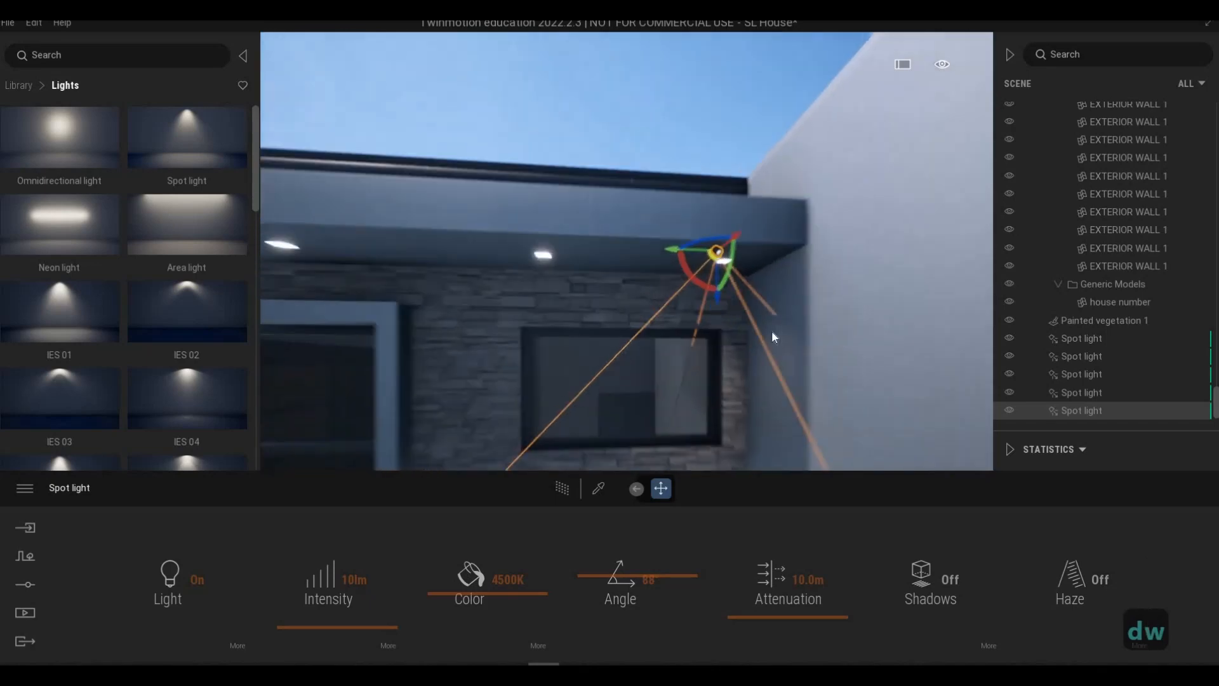
{"action": "key", "text": "w"}
{"action": "key", "text": "d"}
{"action": "key", "text": "d"}
{"action": "key", "text": "a"}
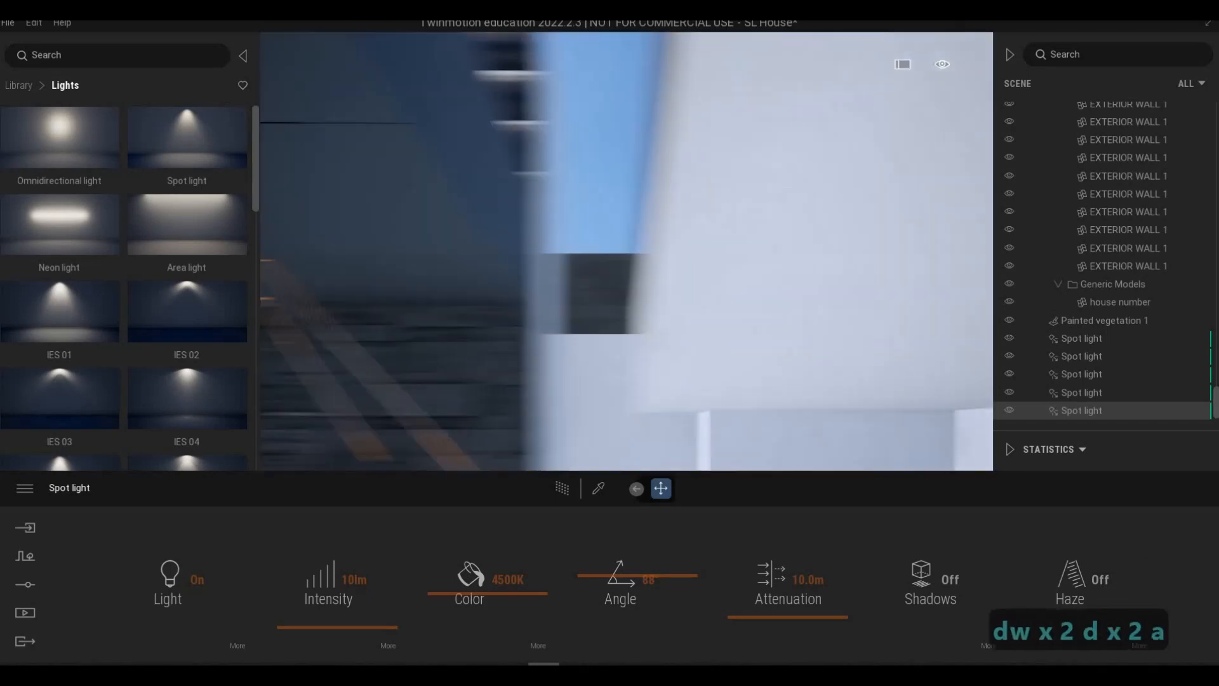
{"action": "key", "text": "d"}
{"action": "key", "text": "a"}
{"action": "key", "text": "s"}
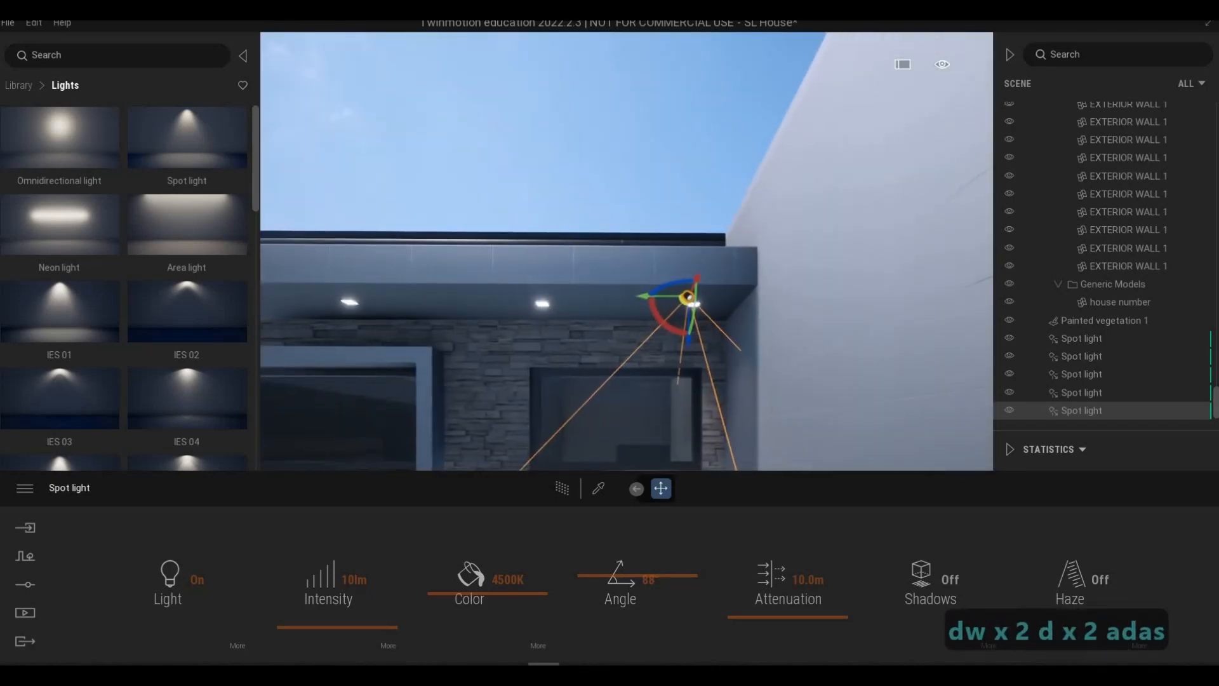
Shift the eave spot light about 0.04 m along its green axis and lower it about 0.05 m onto the end fixture.
{"action": "key", "text": "3"}
{"action": "key", "text": "d"}
{"action": "key", "text": "w"}
{"action": "key", "text": "w"}
{"action": "key", "text": "w"}
{"action": "key", "text": "w"}
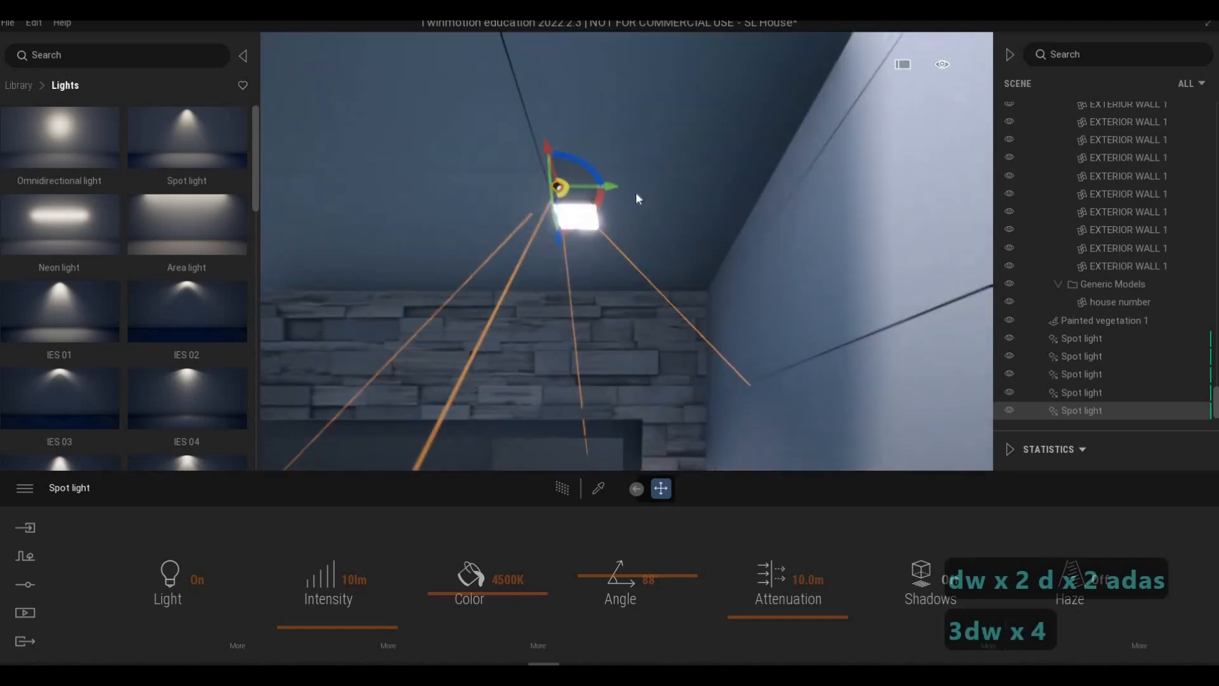
{"action": "key", "text": "a"}
{"action": "right_click_drag", "start_coordinate": [599, 173], "coordinate": [616, 170]}
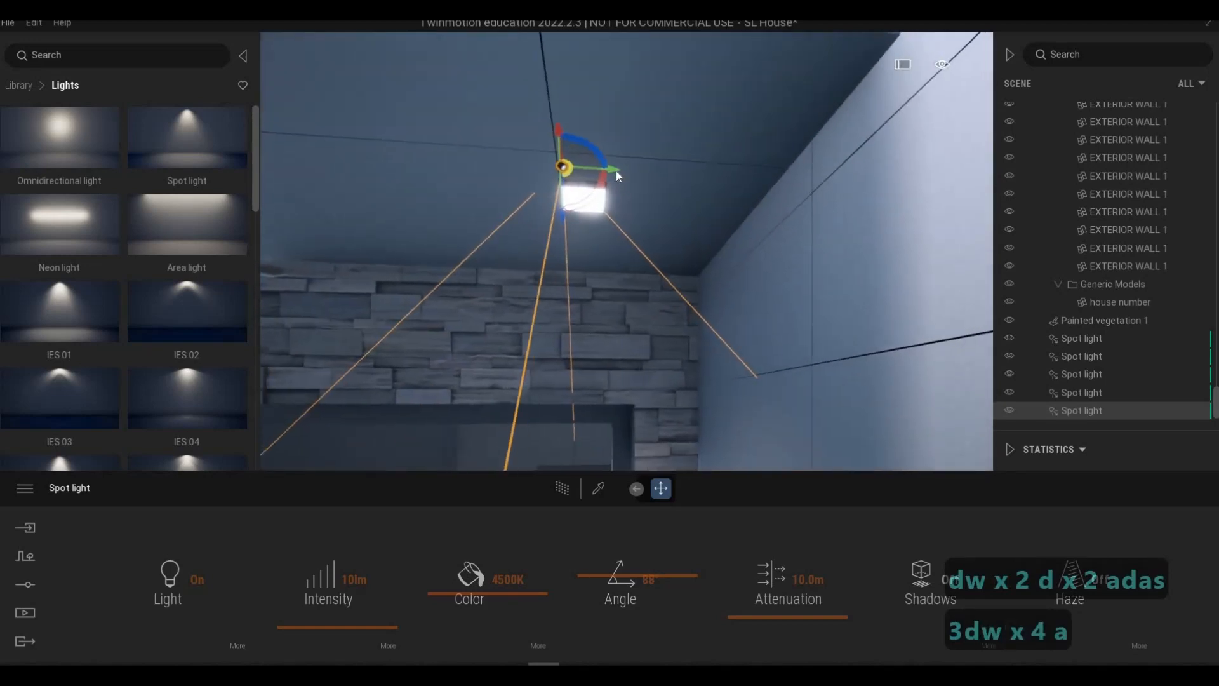
{"action": "left_click_drag", "start_coordinate": [629, 176], "coordinate": [635, 188]}
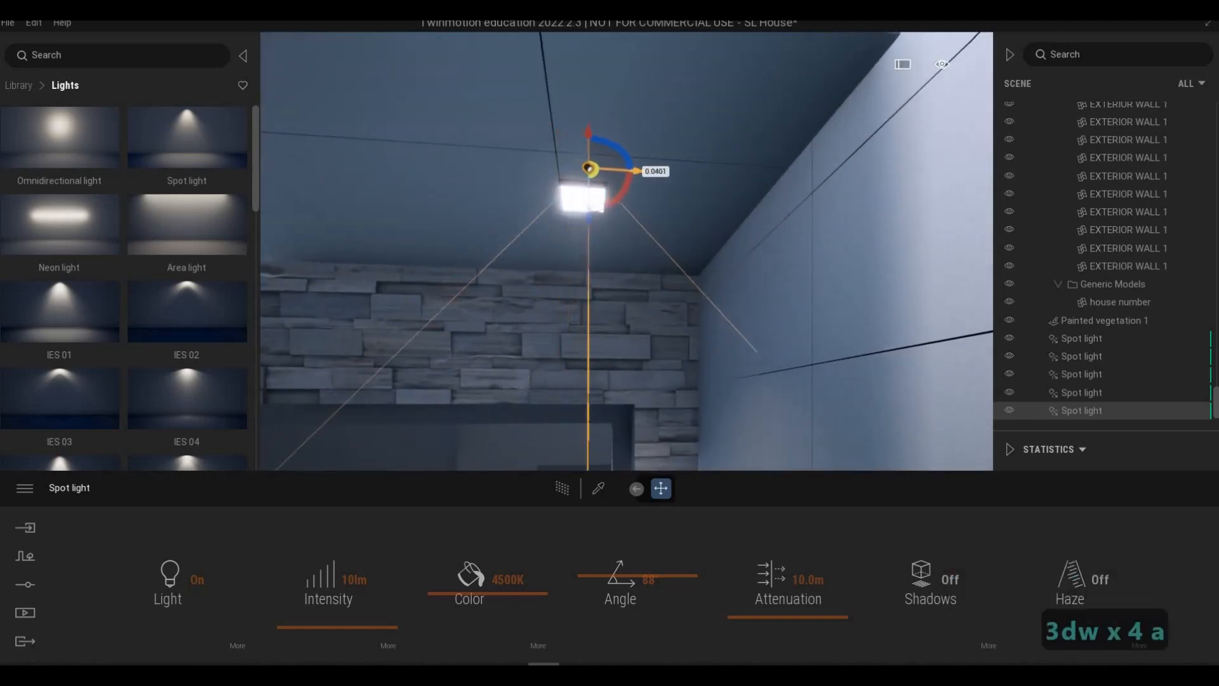
{"action": "key", "text": "a"}
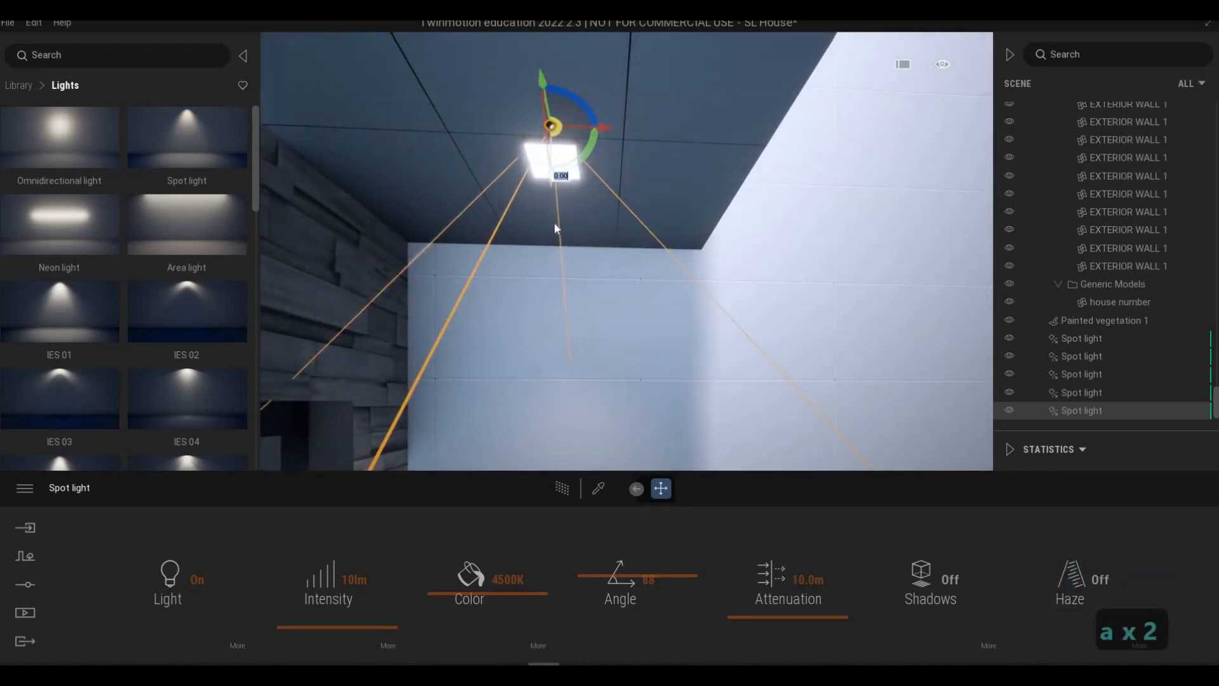
{"action": "left_click_drag", "start_coordinate": [555, 227], "coordinate": [643, 229]}
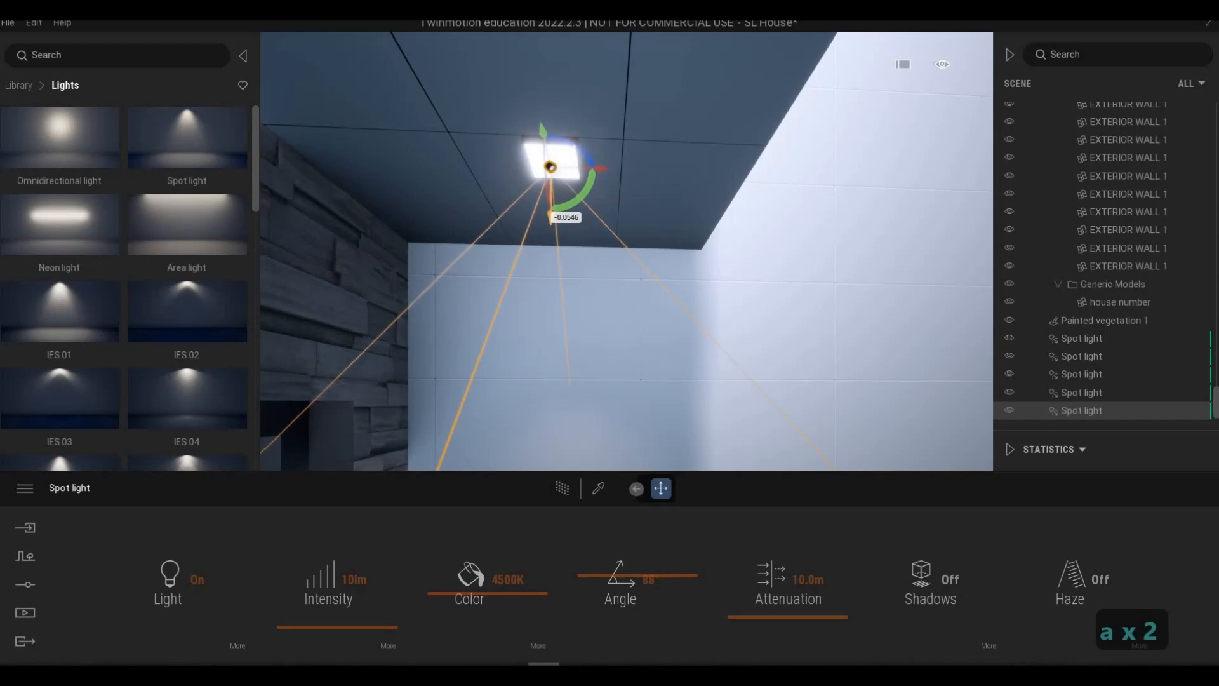
Copy the eave's end spot light as one instance about 0.91 m along the eave to the neighbouring fixture.
{"action": "key", "text": "a"}
{"action": "key", "text": "d"}
{"action": "key", "text": "d"}
{"action": "key", "text": "s"}
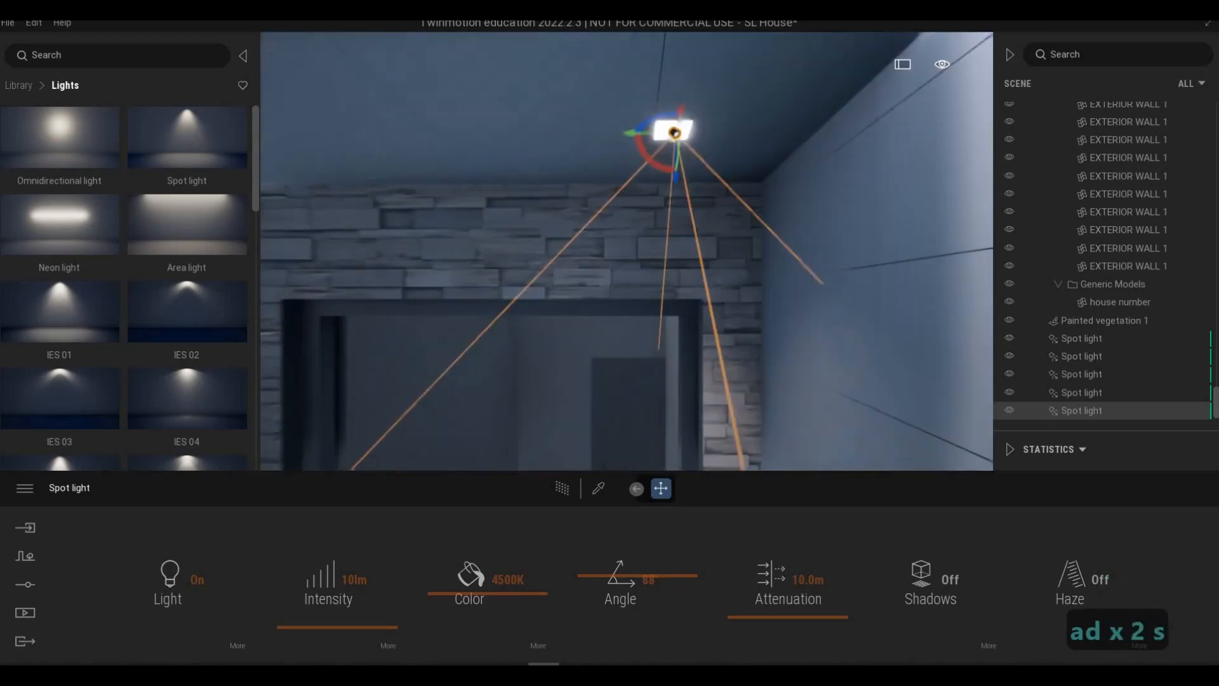
{"action": "key", "text": "a"}
{"action": "key", "text": "e"}
{"action": "key", "text": "s"}
{"action": "key", "text": "a"}
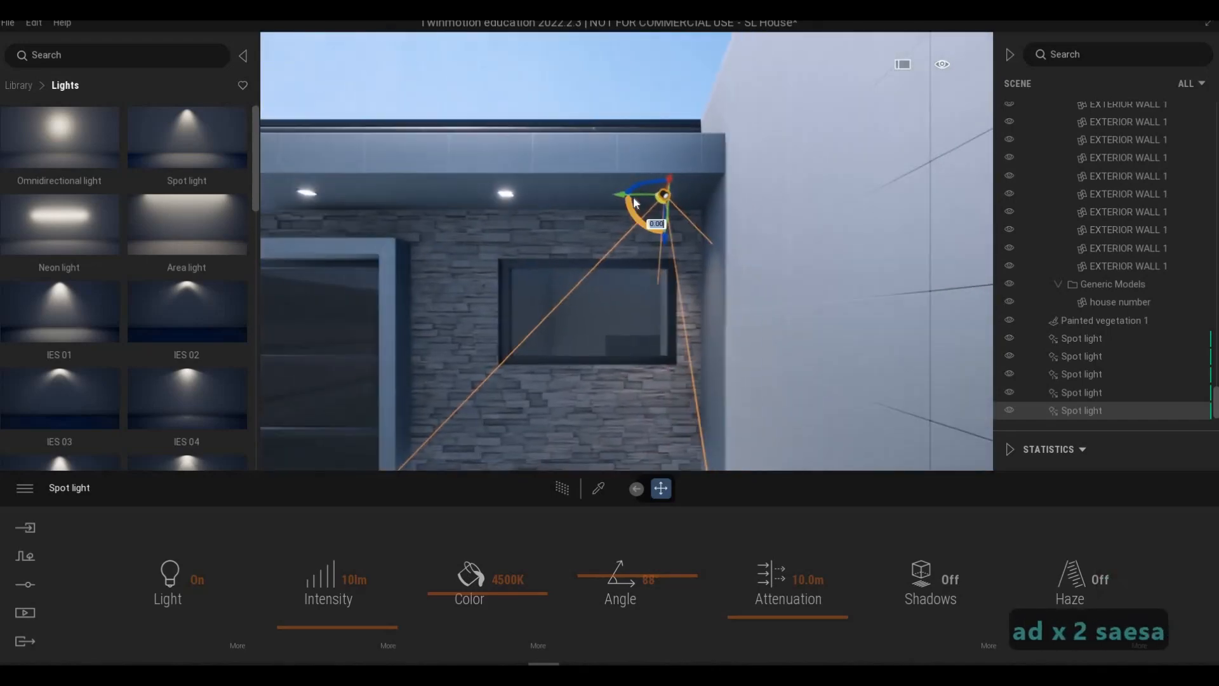
{"action": "left_click", "coordinate": [502, 198]}
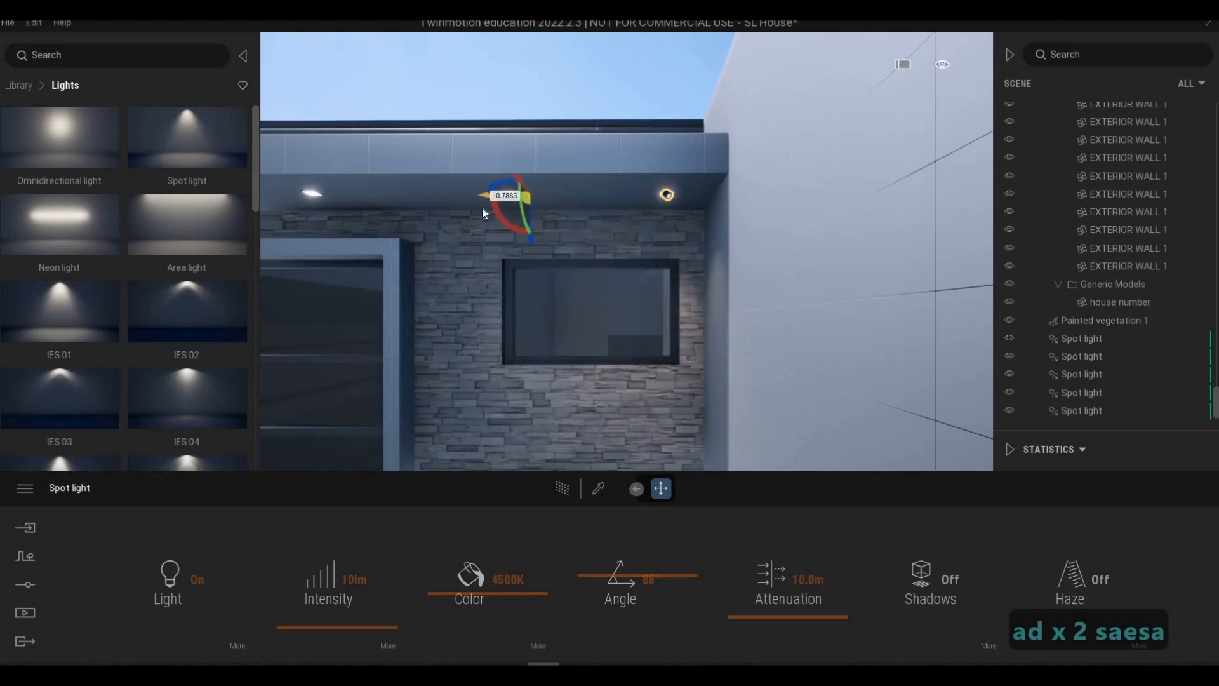
{"action": "left_click_drag", "start_coordinate": [482, 208], "coordinate": [461, 217]}
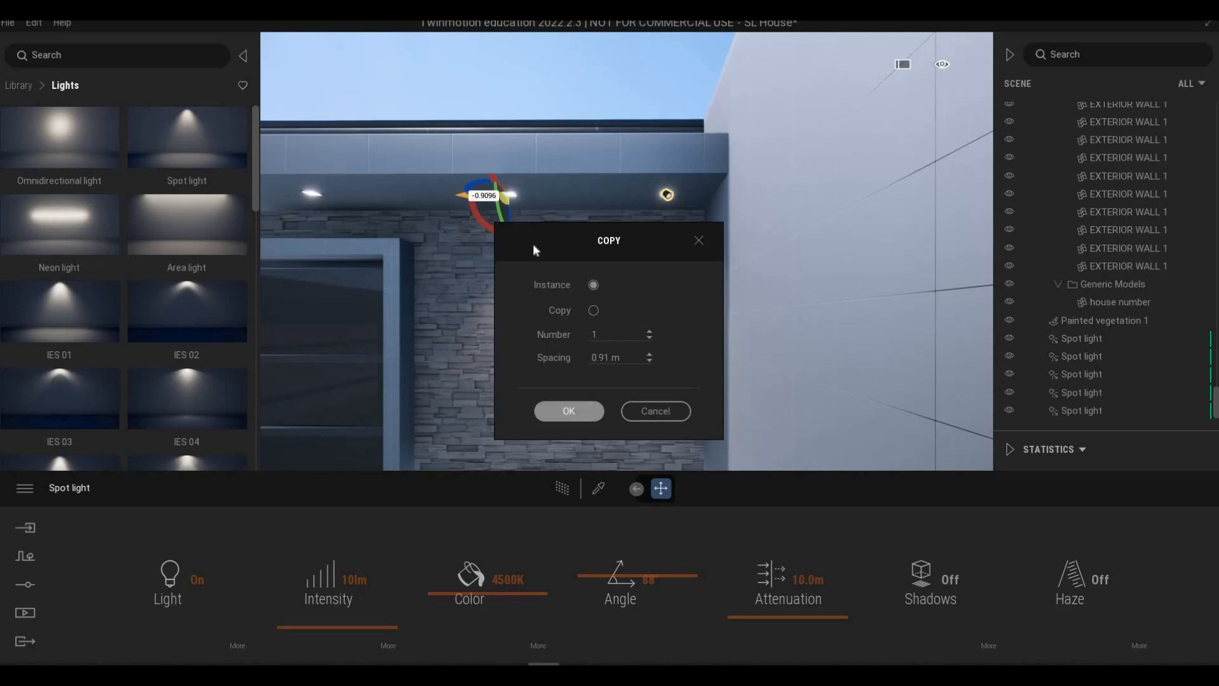
{"action": "left_click", "coordinate": [569, 411]}
Copy the newest eave spot light as one instance about 1.1 m along to the fixture above the glazed bay.
{"action": "key", "text": "s"}
{"action": "key", "text": "a"}
{"action": "key", "text": "a"}
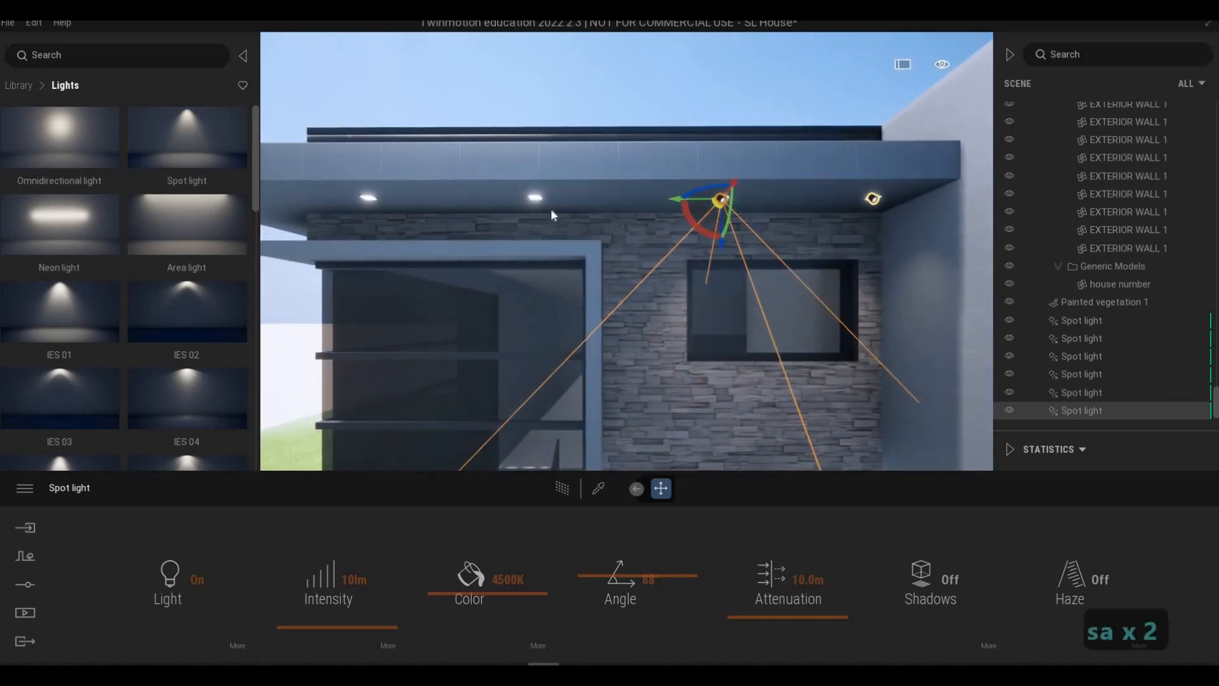
{"action": "left_click_drag", "start_coordinate": [675, 199], "coordinate": [493, 211], "text": "shift"}
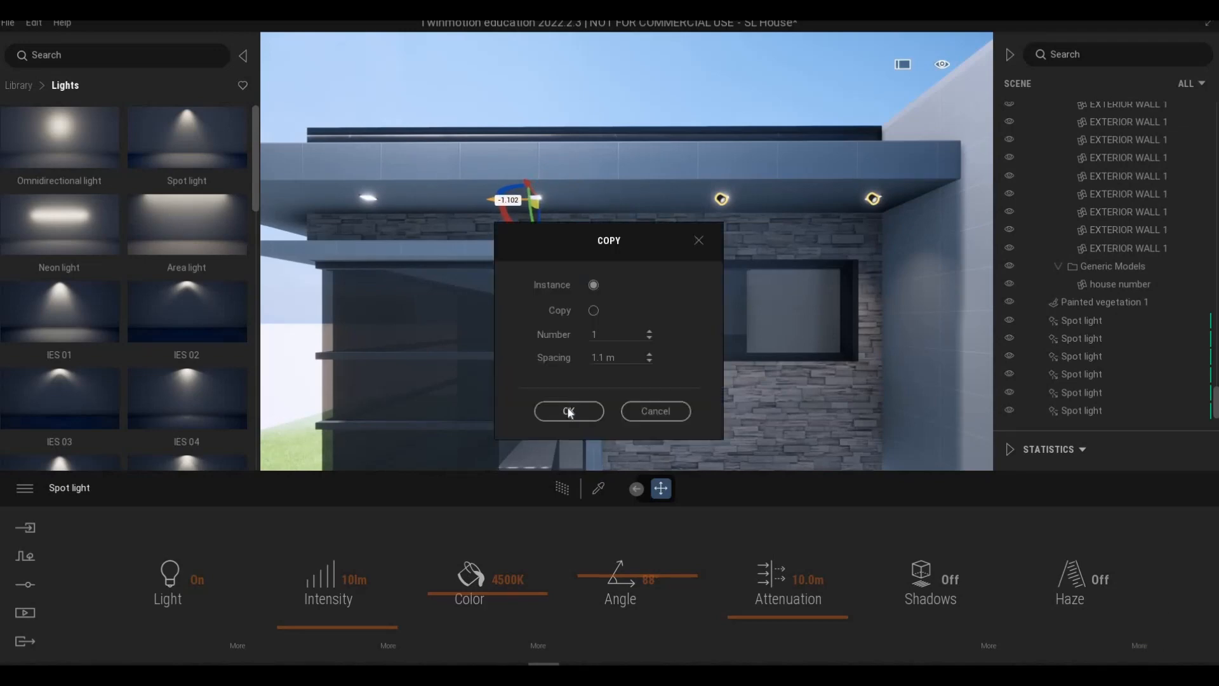
{"action": "left_click", "coordinate": [568, 410]}
Copy the spot light above the glazed bay as two instances at 1.01 m spacing along the front eave.
{"action": "key", "text": "a"}
{"action": "key", "text": "w"}
{"action": "key", "text": "a"}
{"action": "key", "text": "w"}
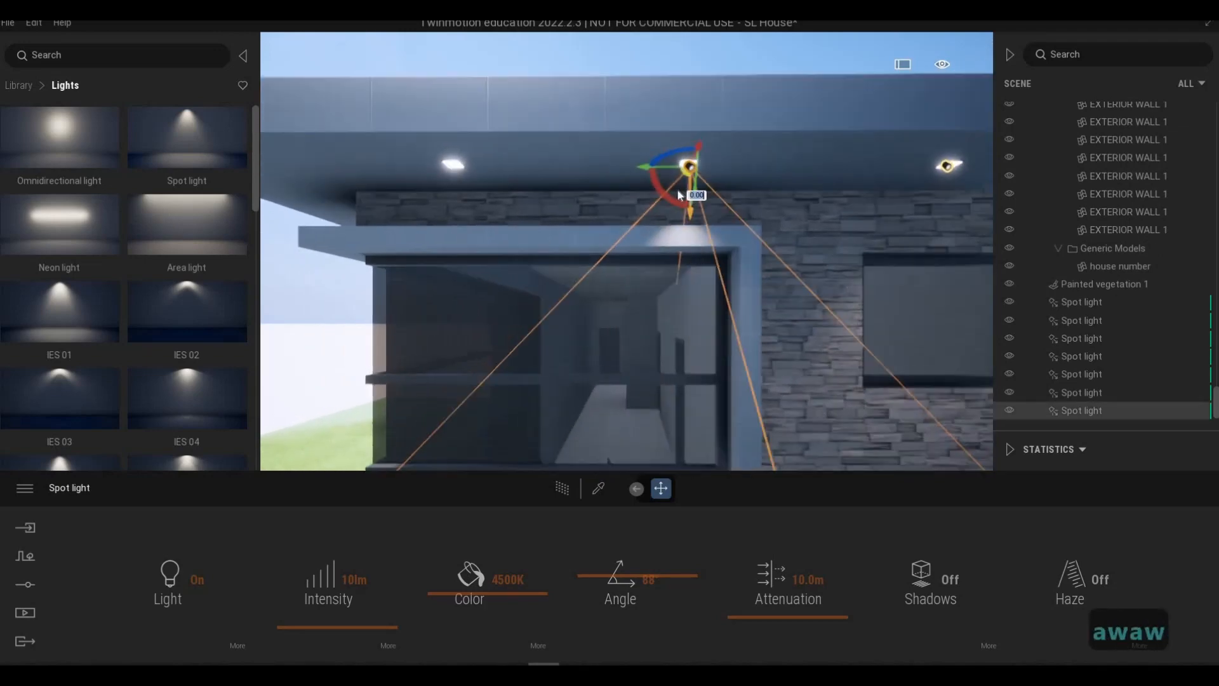
{"action": "left_click_drag", "start_coordinate": [416, 198], "coordinate": [413, 197], "text": "shift"}
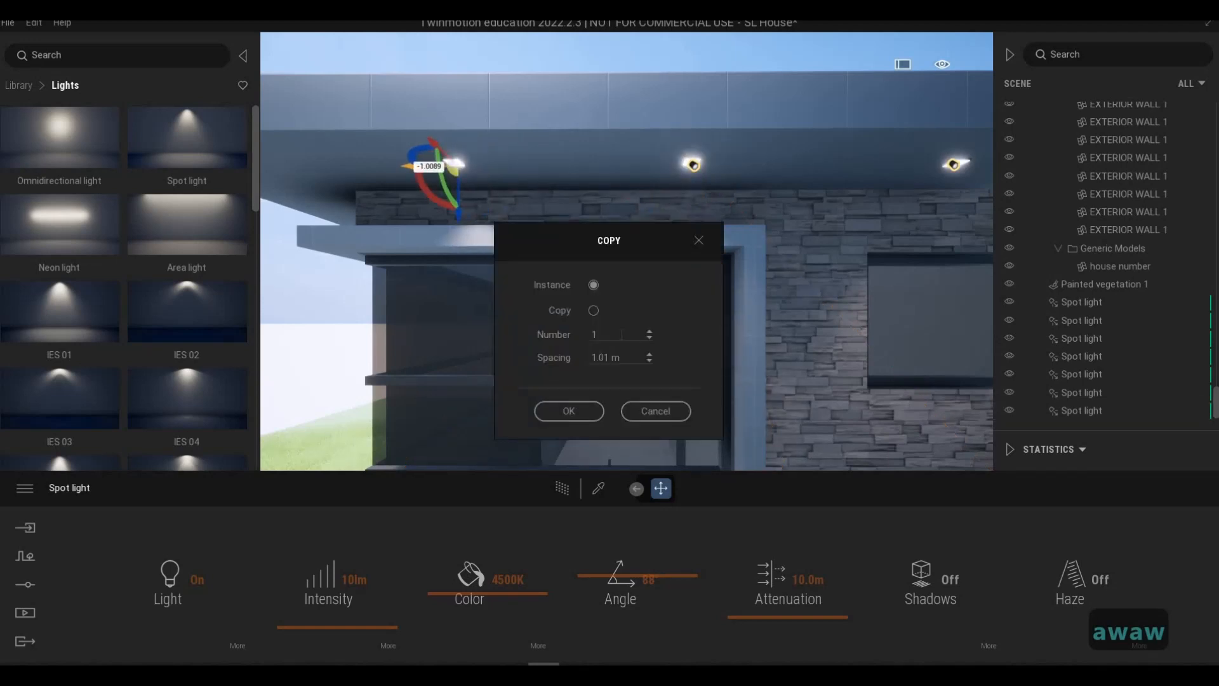
{"action": "type", "text": "2"}
{"action": "key", "text": "Return"}
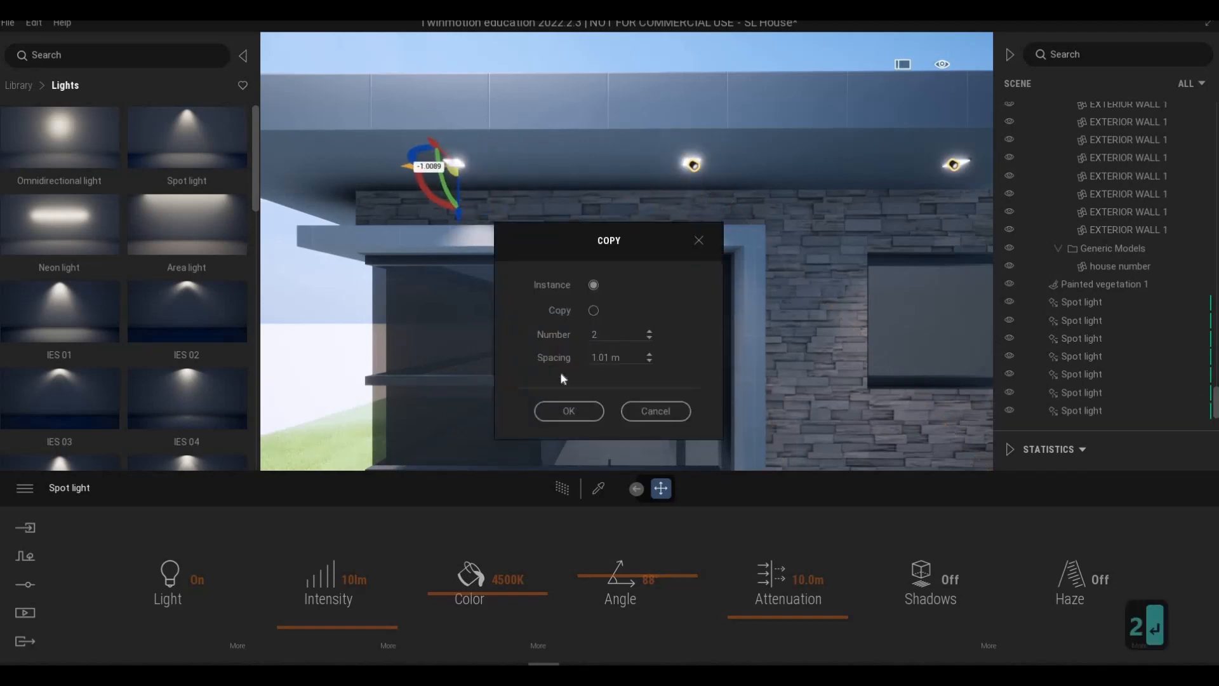
{"action": "left_click", "coordinate": [569, 411]}
Copy the corner spot light along the side eave as three instances at 1.0 m spacing.
{"action": "key", "text": "a"}
{"action": "key", "text": "a"}
{"action": "key", "text": "a"}
{"action": "key", "text": "a"}
{"action": "key", "text": "a"}
{"action": "key", "text": "a"}
{"action": "key", "text": "a"}
{"action": "key", "text": "a"}
{"action": "key", "text": "a"}
{"action": "key", "text": "a"}
{"action": "key", "text": "a"}
{"action": "key", "text": "a"}
{"action": "key", "text": "a"}
{"action": "key", "text": "a"}
{"action": "key", "text": "a"}
{"action": "key", "text": "a"}
{"action": "key", "text": "a"}
{"action": "key", "text": "a"}
{"action": "key", "text": "a"}
{"action": "key", "text": "a"}
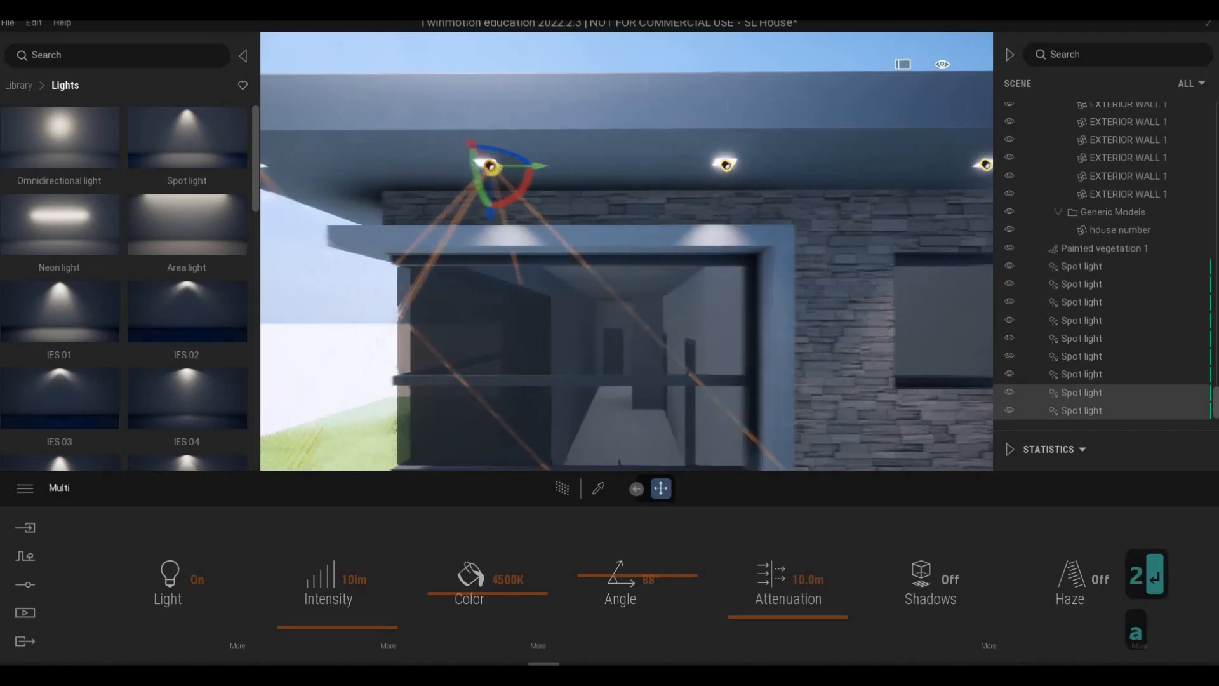
{"action": "right_click_drag", "start_coordinate": [569, 407], "coordinate": [692, 394]}
{"action": "key", "text": "a"}
{"action": "key", "text": "a"}
{"action": "key", "text": "a"}
{"action": "key", "text": "a"}
{"action": "key", "text": "a"}
{"action": "key", "text": "a"}
{"action": "key", "text": "a"}
{"action": "key", "text": "a"}
{"action": "right_click_drag", "start_coordinate": [521, 158], "coordinate": [696, 213]}
{"action": "key", "text": "s"}
{"action": "key", "text": "w"}
{"action": "scroll", "coordinate": [783, 131], "scroll_direction": "up", "scroll_amount": 3}
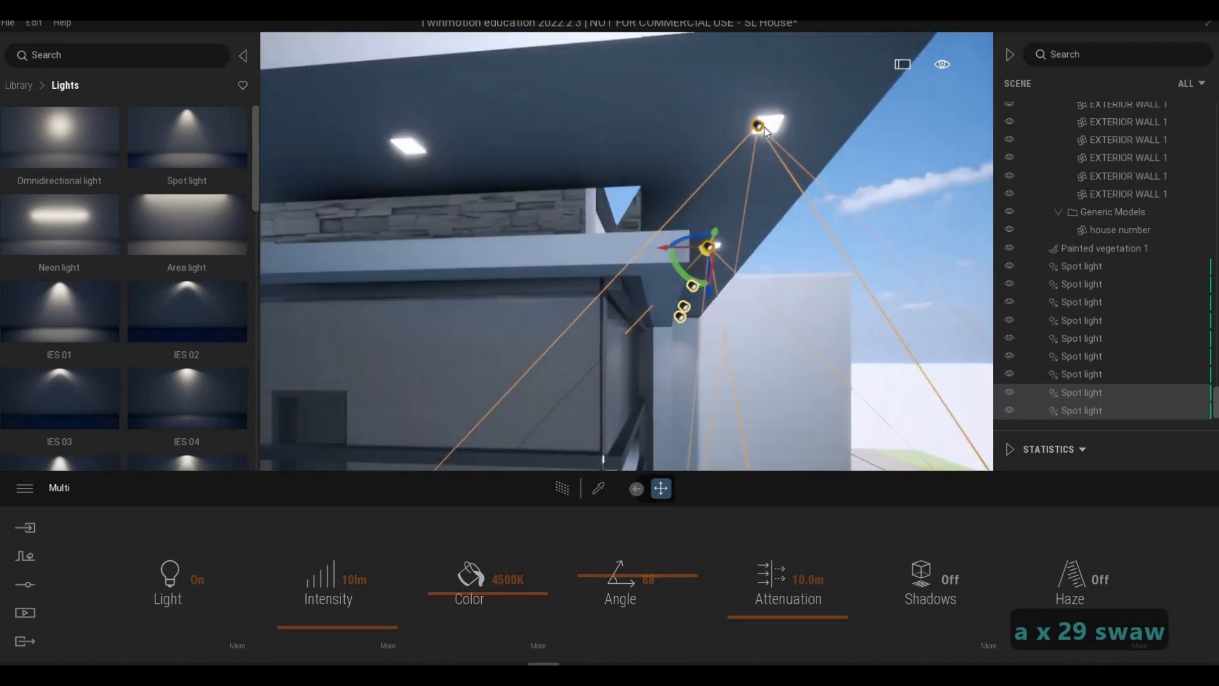
{"action": "left_click", "coordinate": [714, 124]}
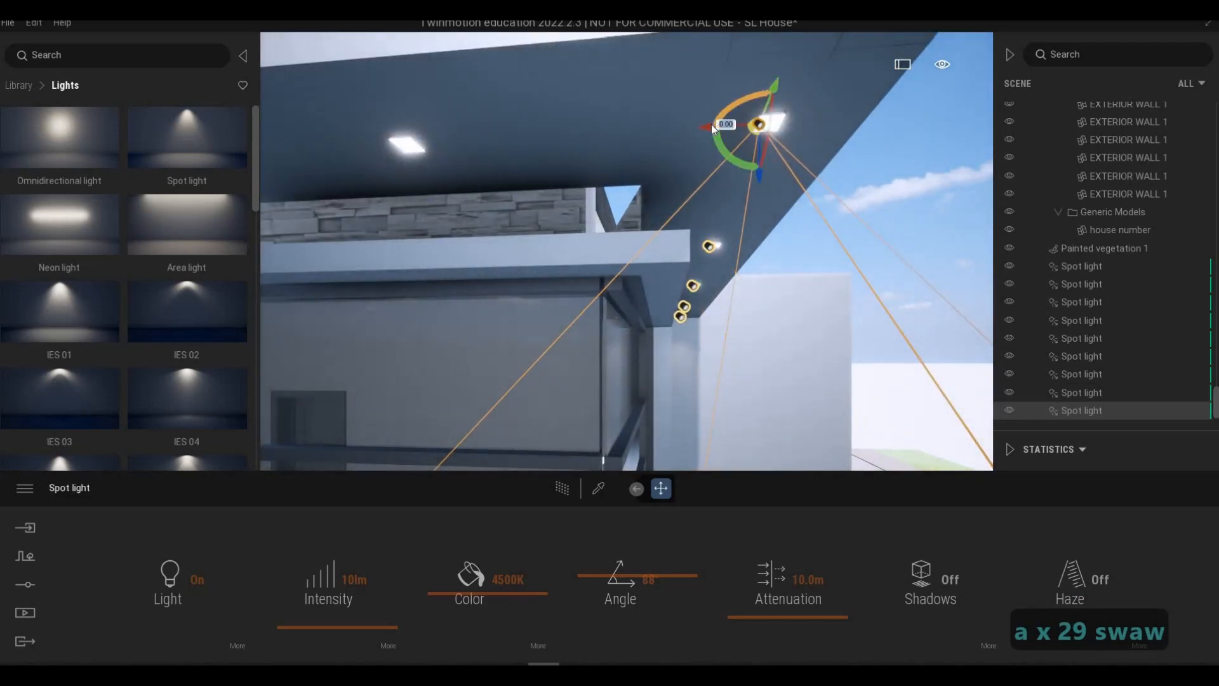
{"action": "left_click", "coordinate": [399, 147]}
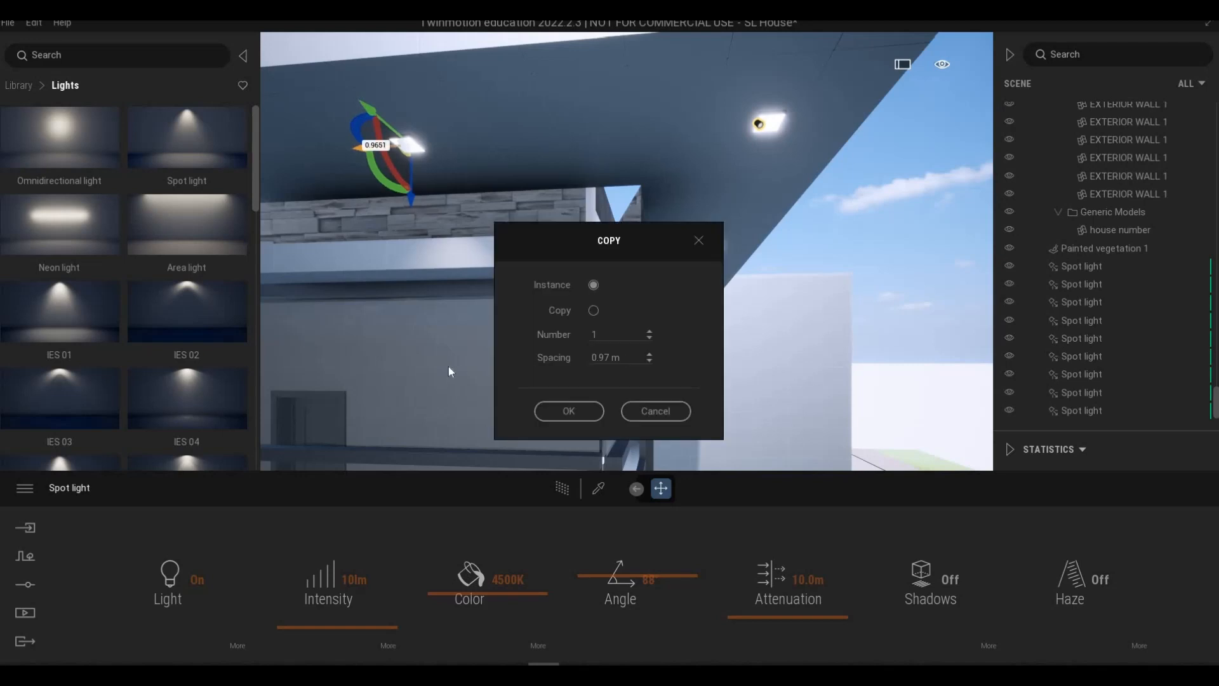
{"action": "left_click_drag", "start_coordinate": [511, 339], "coordinate": [461, 343]}
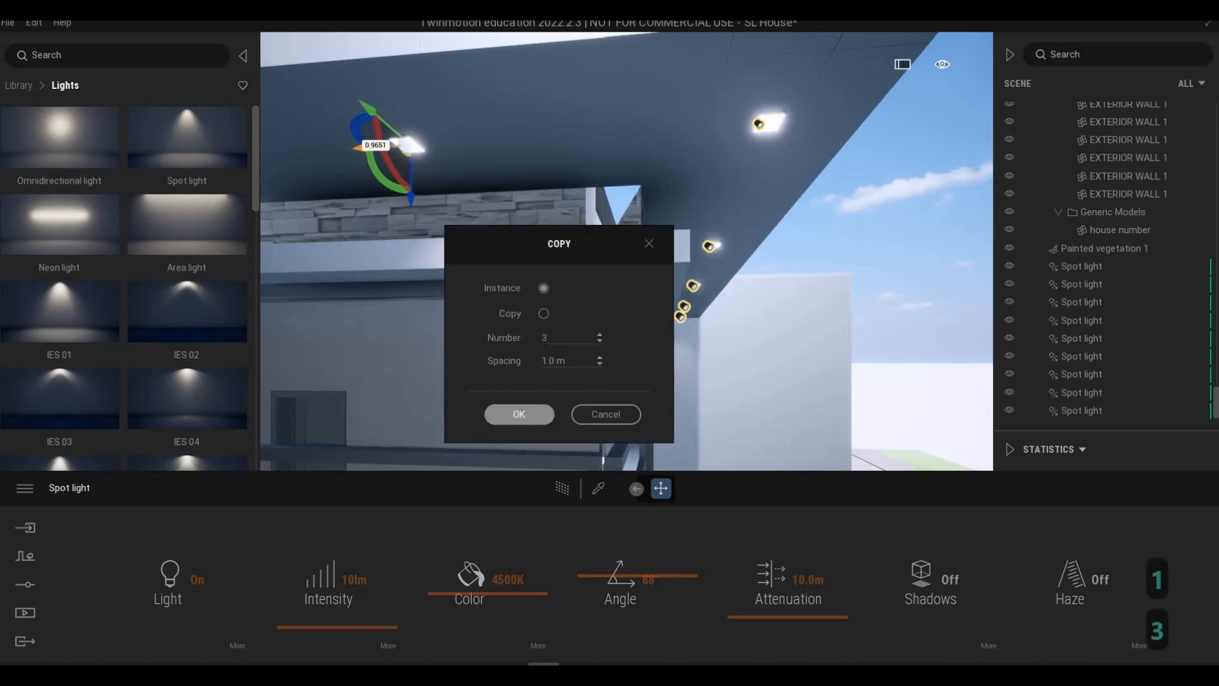
{"action": "left_click", "coordinate": [519, 414]}
Copy the front eave spot light next to the corner one about 2.6 m straight down.
{"action": "right_click_drag", "start_coordinate": [519, 406], "coordinate": [406, 222]}
{"action": "key", "text": "s"}
{"action": "key", "text": "d"}
{"action": "key", "text": "d"}
{"action": "key", "text": "e"}
{"action": "key", "text": "s"}
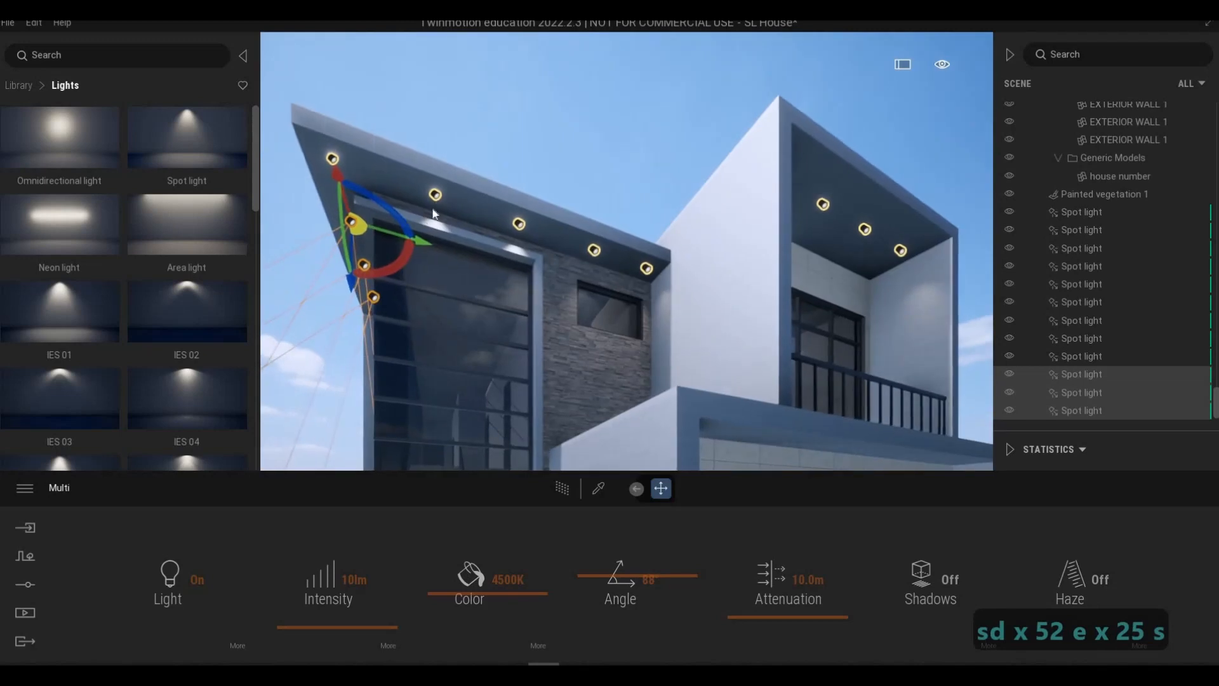
{"action": "left_click", "coordinate": [434, 237]}
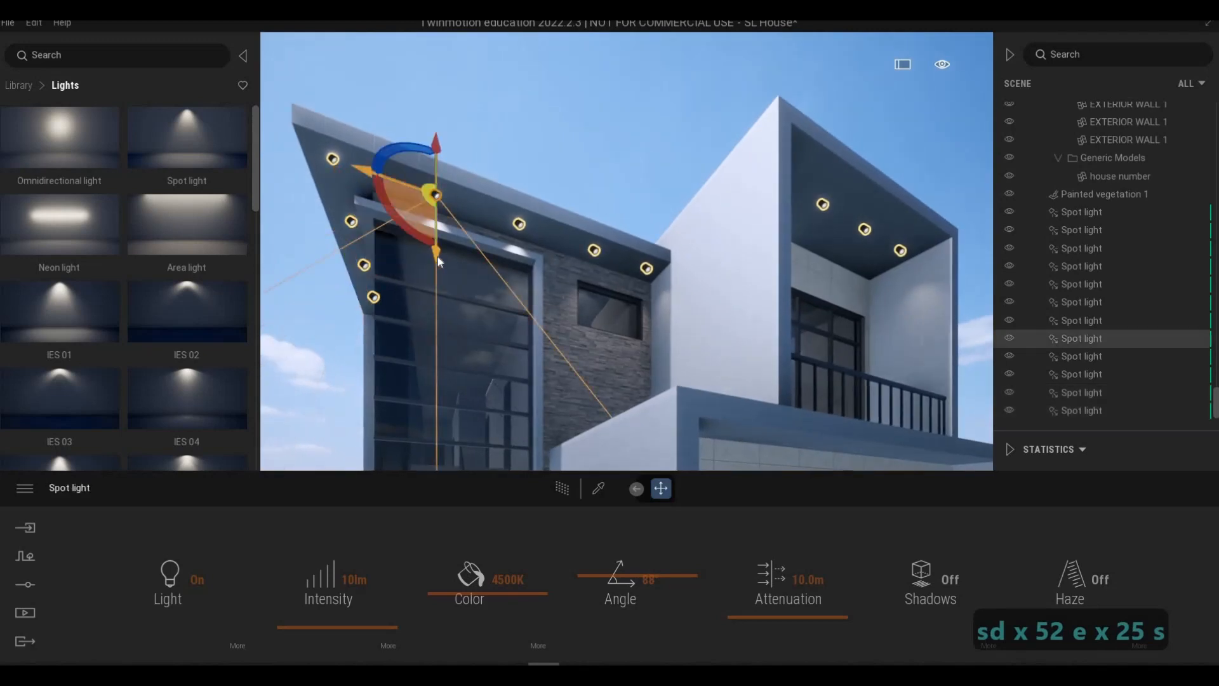
{"action": "left_click_drag", "start_coordinate": [436, 256], "coordinate": [580, 411]}
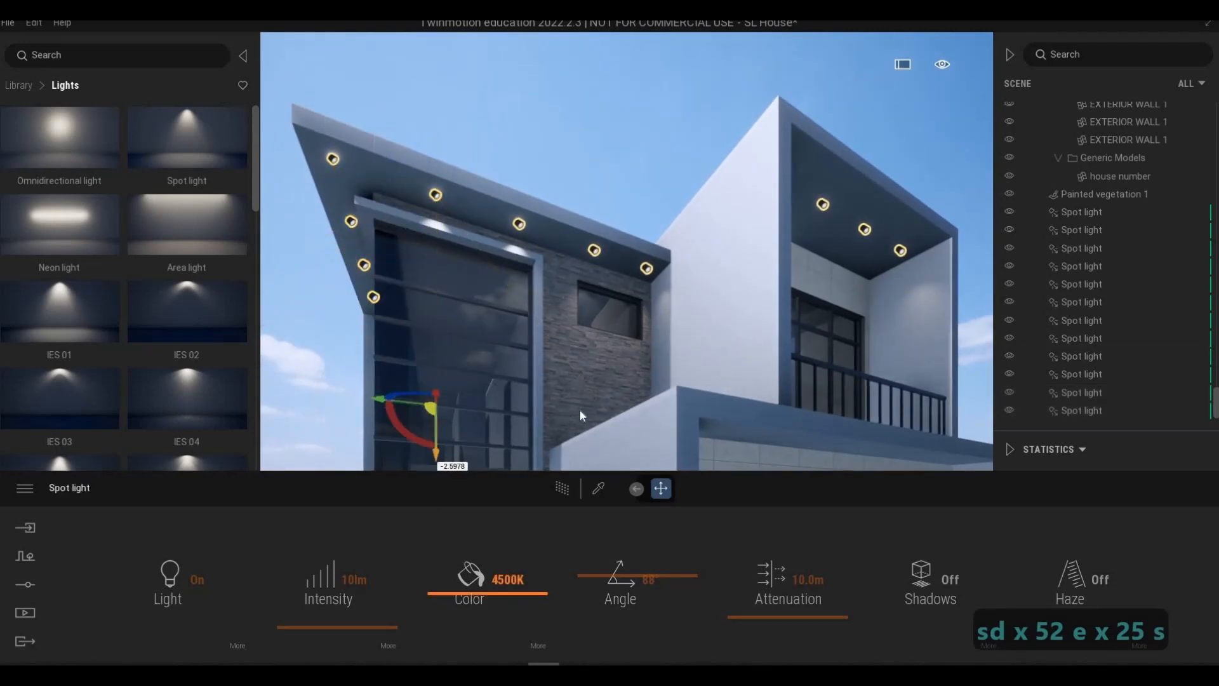
{"action": "left_click", "coordinate": [558, 406]}
Move the lowered spot light copy across the facade to the front of the canopy below the balcony.
{"action": "key", "text": "s"}
{"action": "key", "text": "d"}
{"action": "key", "text": "s"}
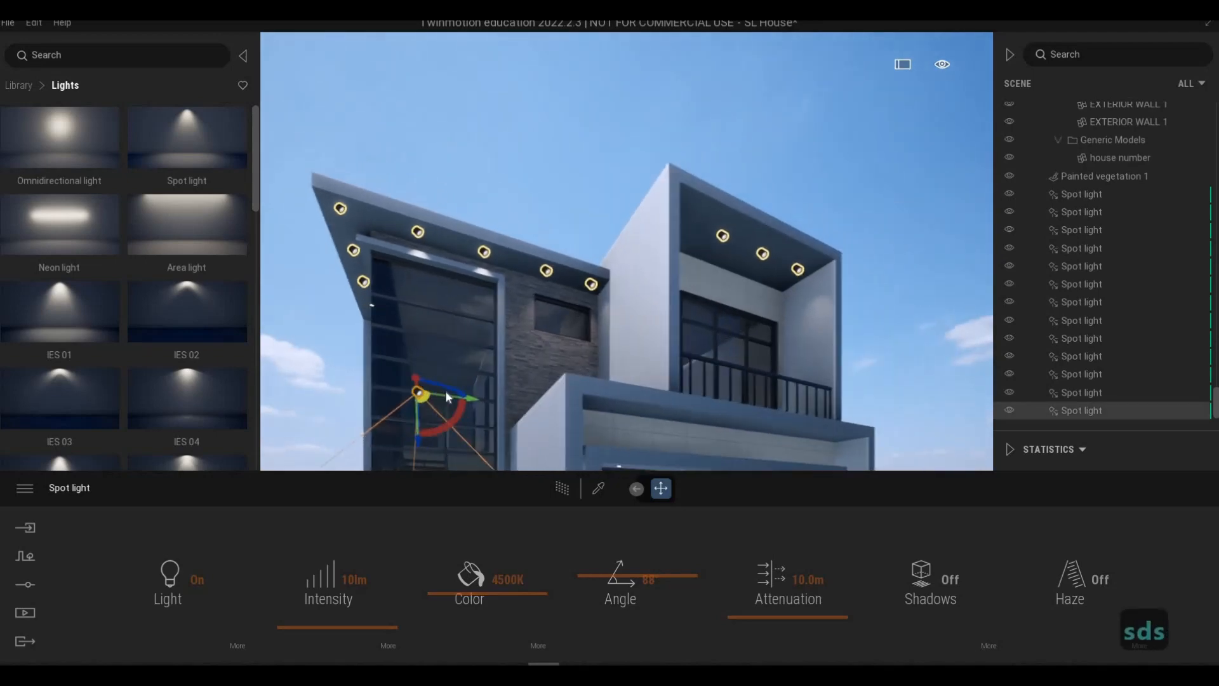
{"action": "left_click_drag", "start_coordinate": [457, 394], "coordinate": [459, 394]}
{"action": "left_click_drag", "start_coordinate": [677, 450], "coordinate": [714, 431]}
{"action": "key", "text": "s"}
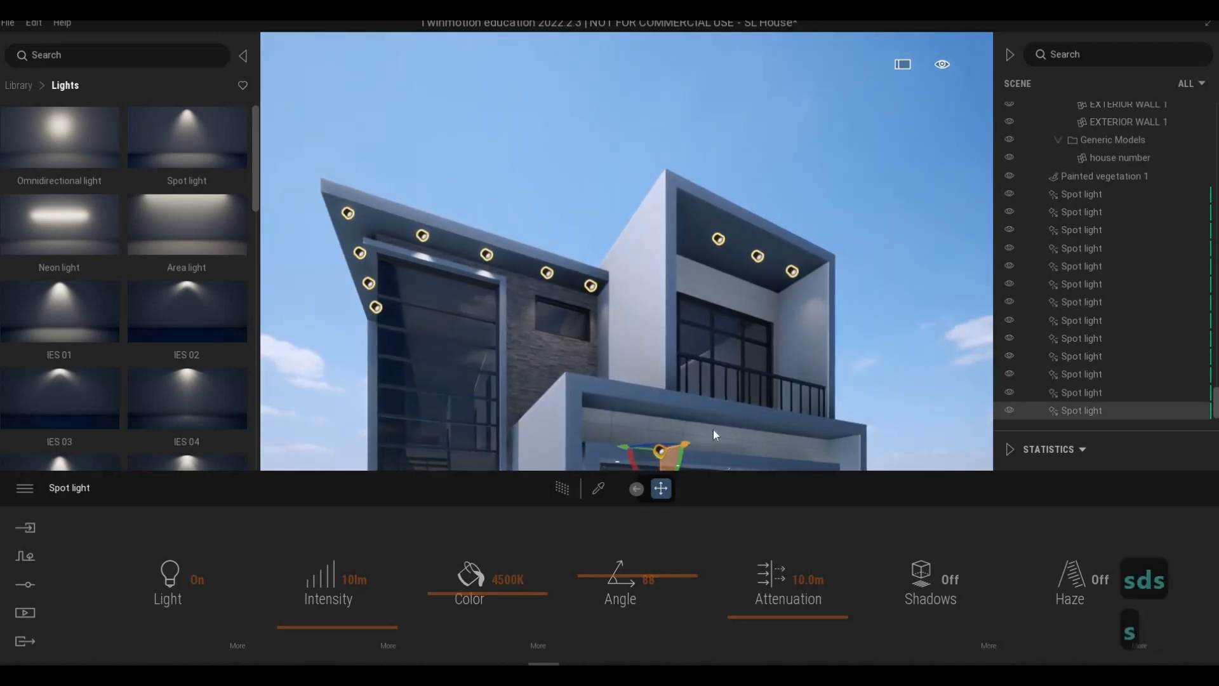
{"action": "key", "text": "e"}
{"action": "key", "text": "w"}
{"action": "left_click_drag", "start_coordinate": [690, 375], "coordinate": [936, 339]}
Lower the copied spot light about 0.74 m toward the ceiling fixtures of the canopy over the gate.
{"action": "key", "text": "w"}
{"action": "key", "text": "w"}
{"action": "key", "text": "w"}
{"action": "key", "text": "w"}
{"action": "key", "text": "w"}
{"action": "key", "text": "w"}
{"action": "key", "text": "w"}
{"action": "key", "text": "w"}
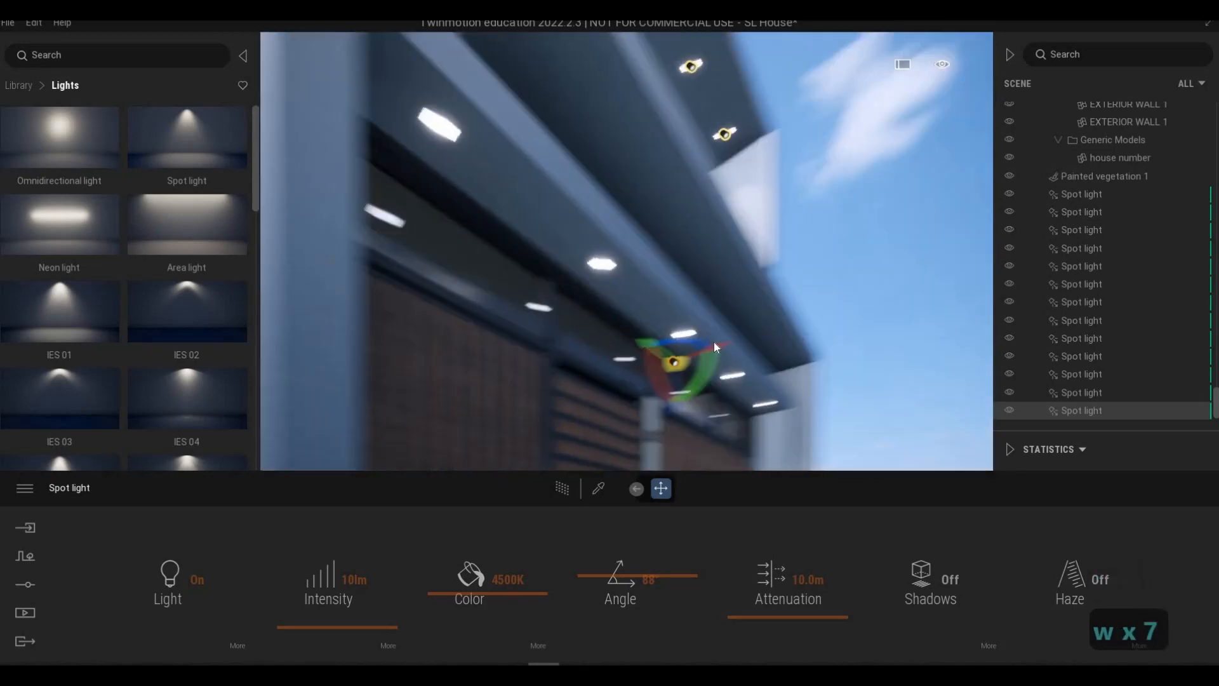
{"action": "left_click_drag", "start_coordinate": [722, 346], "coordinate": [760, 444]}
{"action": "key", "text": "a"}
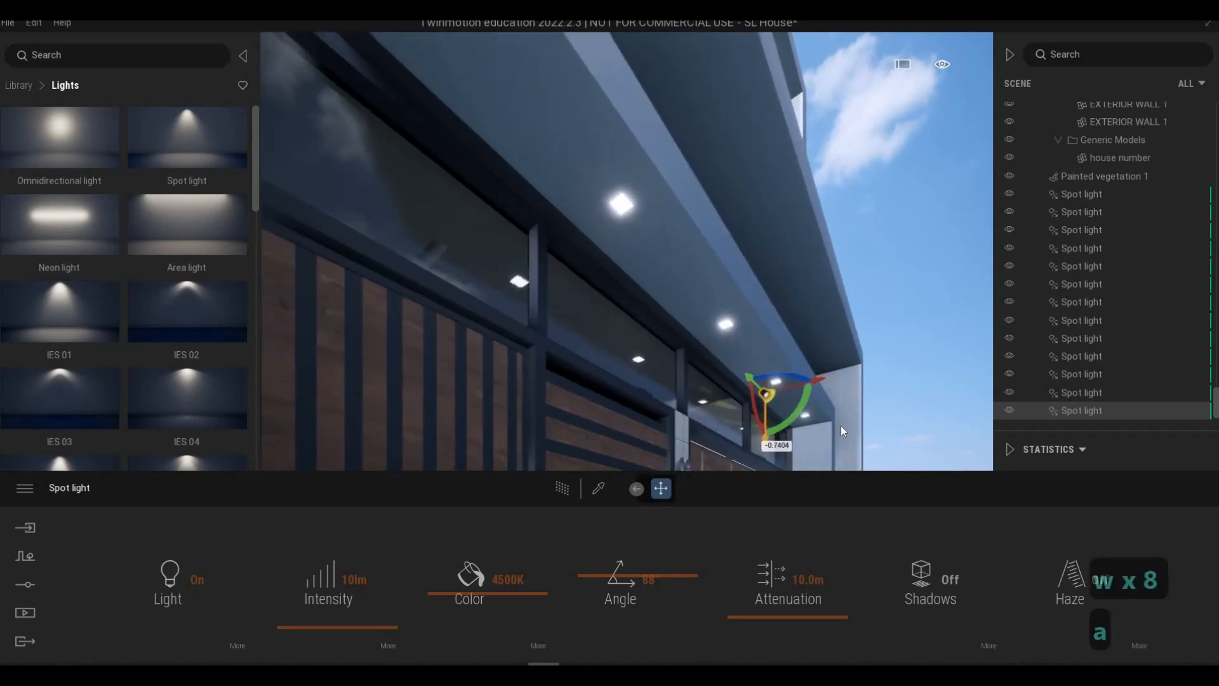
Lower the spot light further to just below the canopy's ceiling, level with its end fixture.
{"action": "key", "text": "w"}
{"action": "key", "text": "w"}
{"action": "key", "text": "d"}
{"action": "key", "text": "w"}
{"action": "key", "text": "w"}
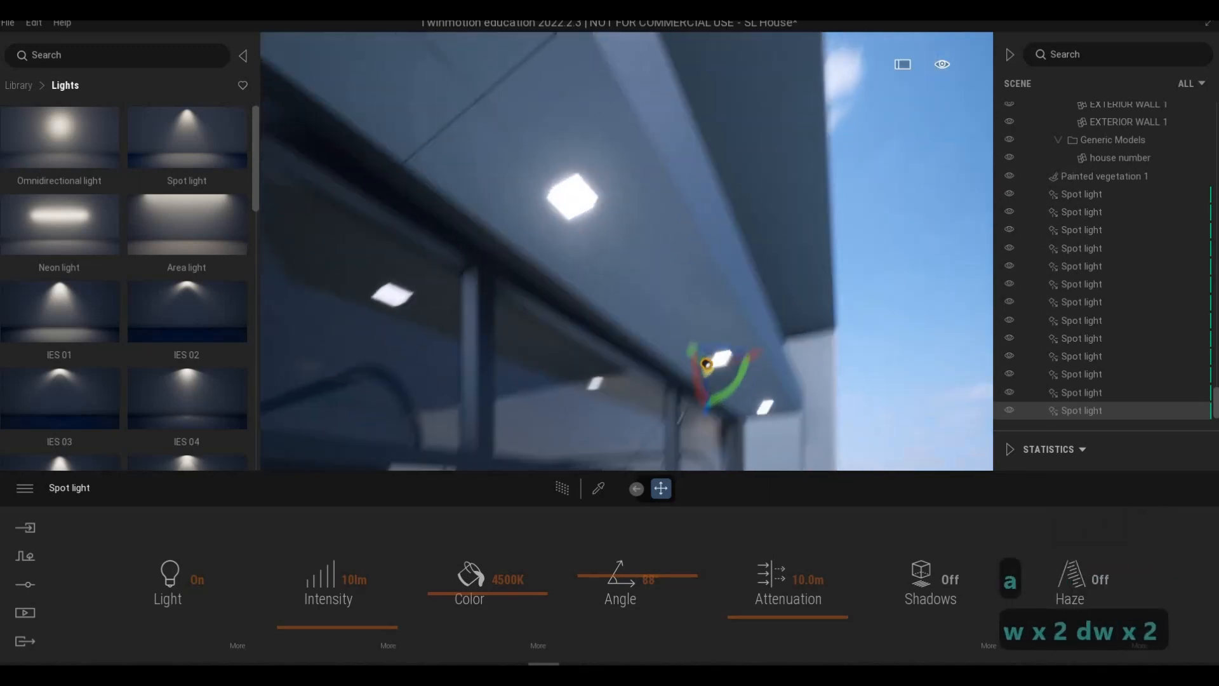
{"action": "key", "text": "d"}
{"action": "key", "text": "a"}
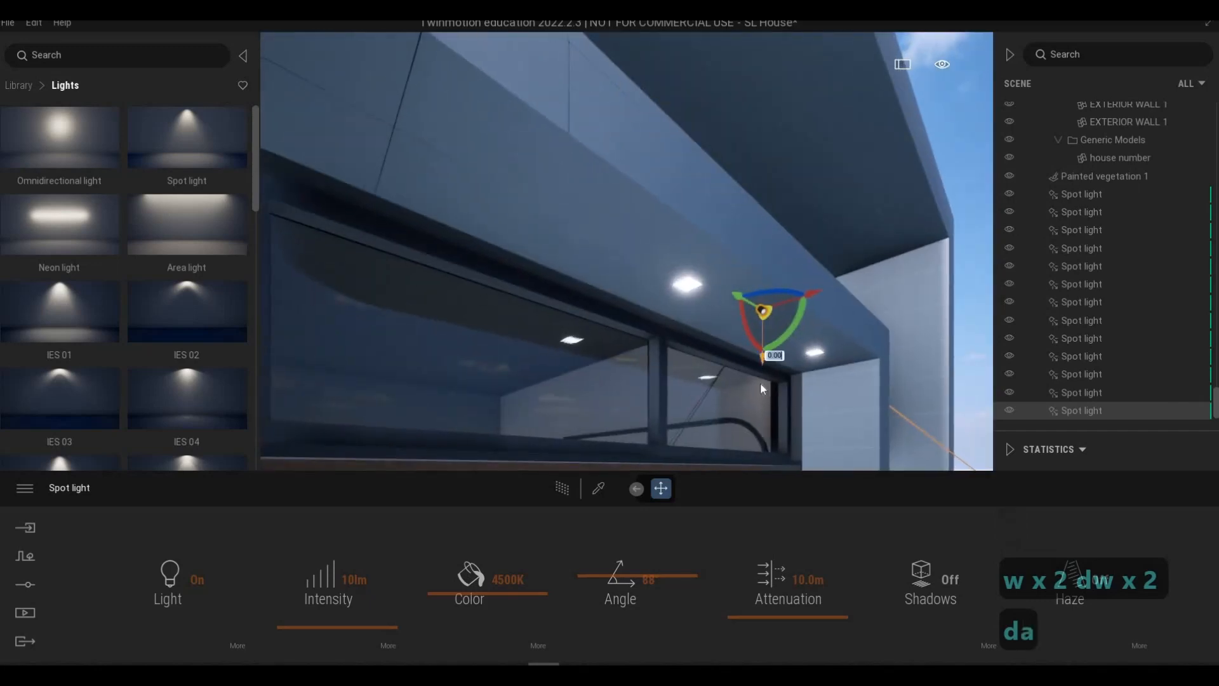
{"action": "left_click_drag", "start_coordinate": [803, 390], "coordinate": [888, 388]}
{"action": "key", "text": "a"}
{"action": "key", "text": "w"}
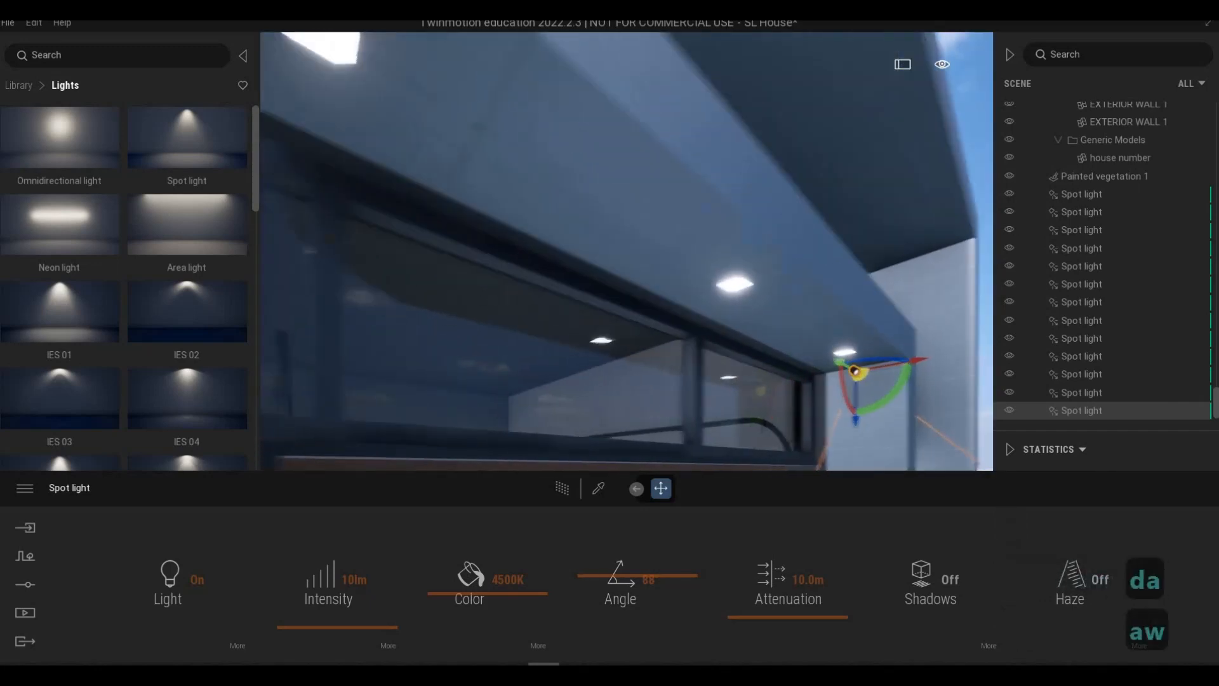
Move the canopy spot light about 0.62 m along its green axis to the ceiling's end fixture.
{"action": "key", "text": "a"}
{"action": "key", "text": "w"}
{"action": "key", "text": "d"}
{"action": "key", "text": "w"}
{"action": "key", "text": "d"}
{"action": "key", "text": "s"}
{"action": "key", "text": "d"}
{"action": "key", "text": "s"}
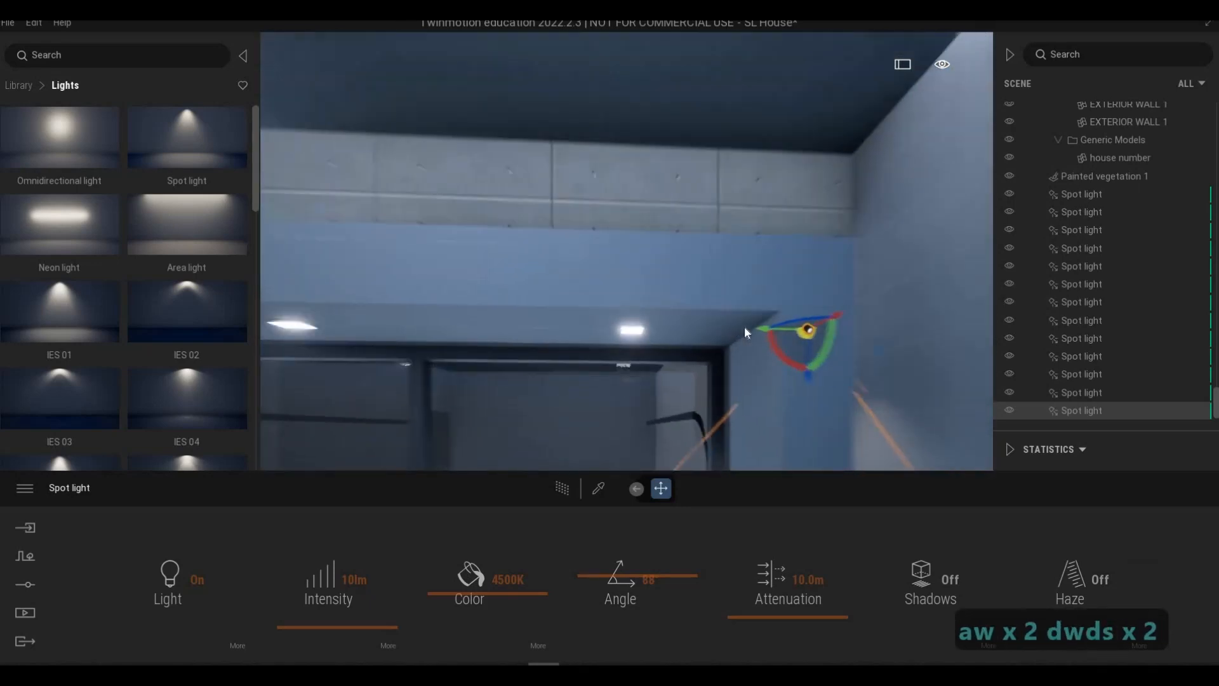
{"action": "left_click", "coordinate": [762, 343]}
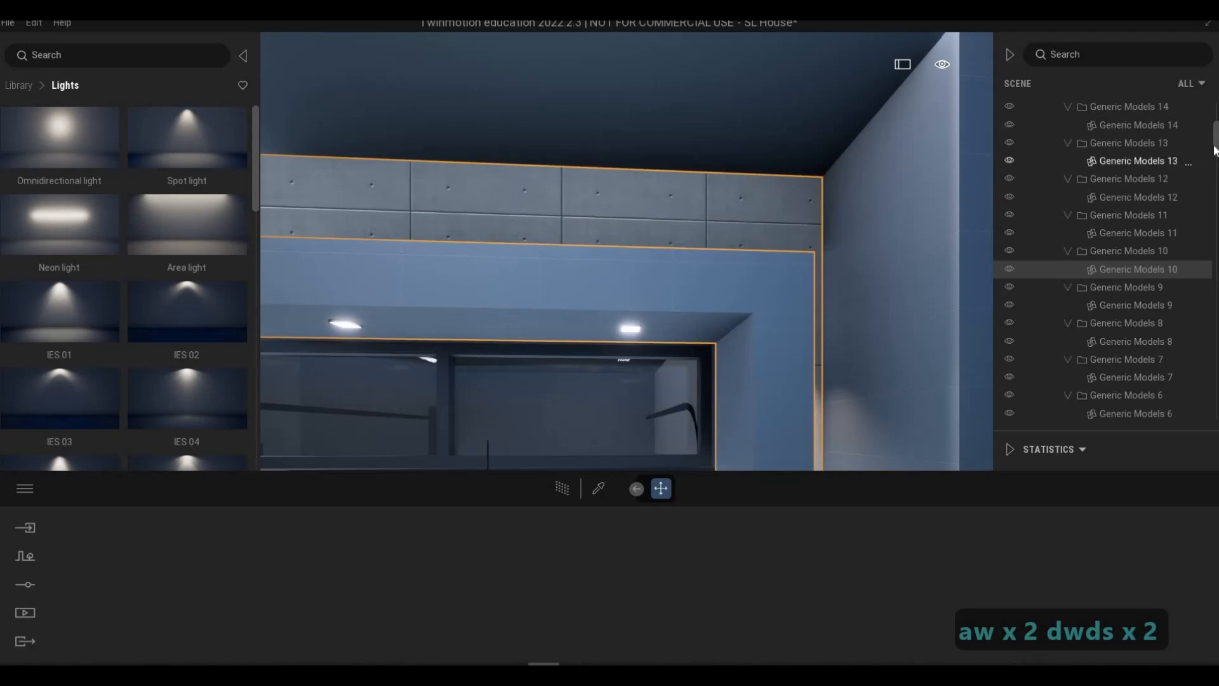
{"action": "scroll", "coordinate": [1137, 419], "scroll_direction": "down", "scroll_amount": 15}
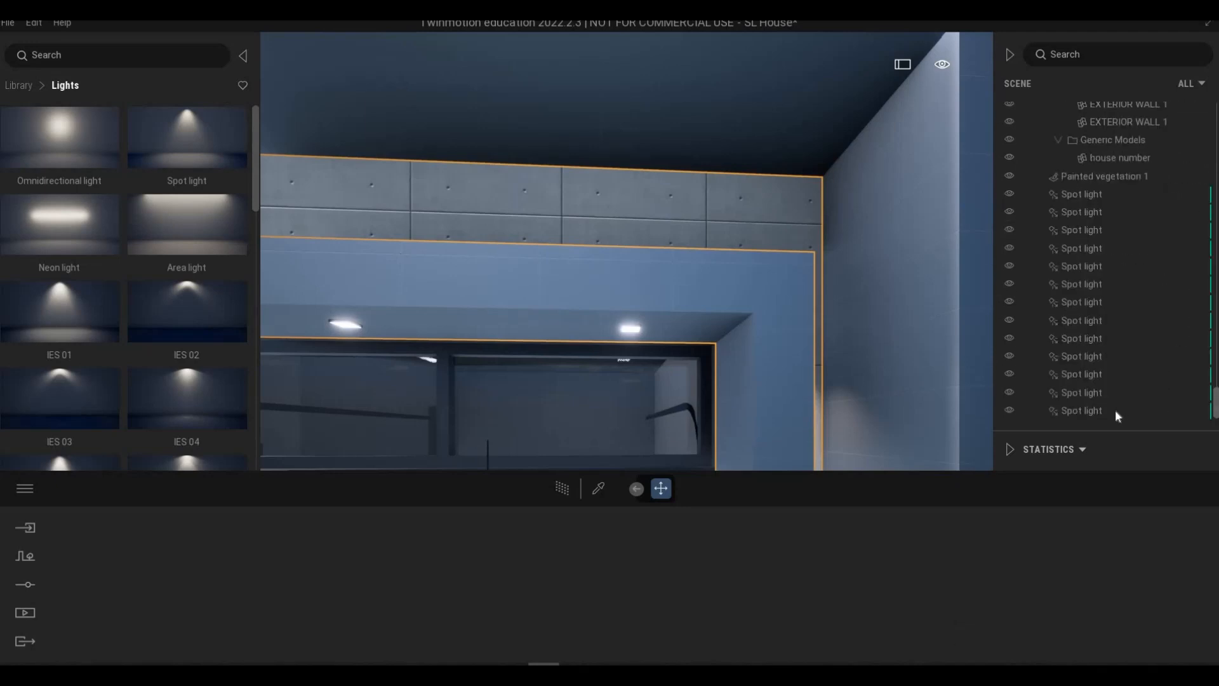
{"action": "left_click", "coordinate": [745, 325]}
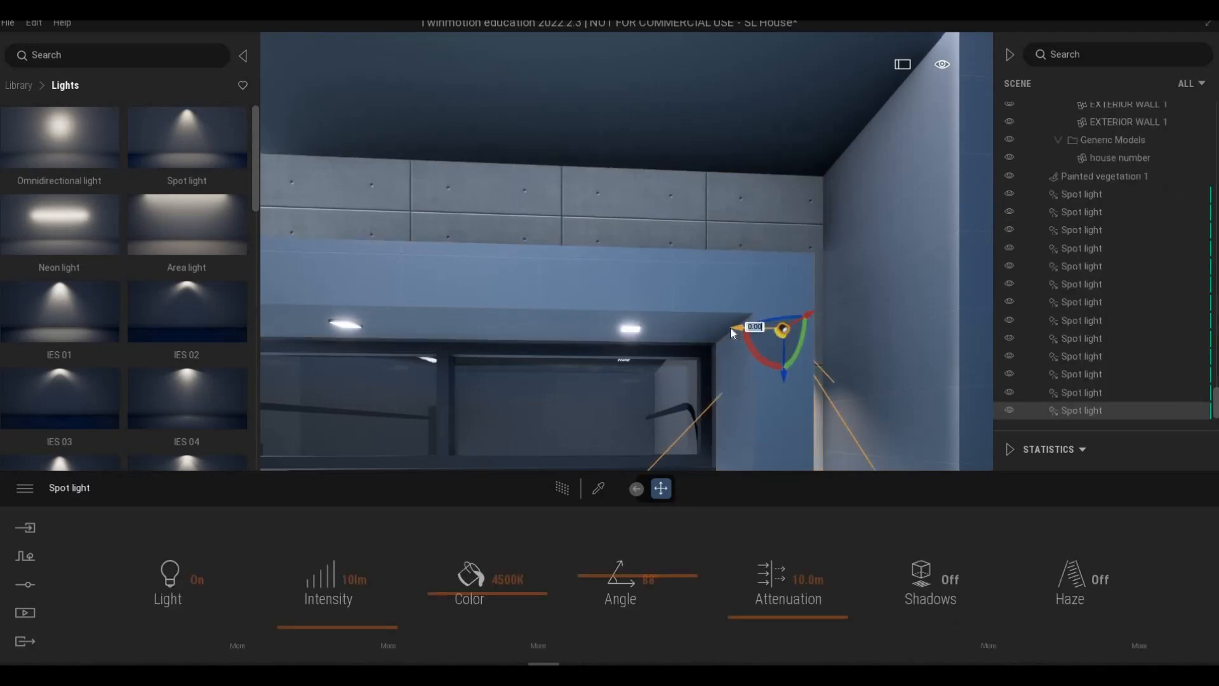
{"action": "left_click_drag", "start_coordinate": [591, 347], "coordinate": [583, 347]}
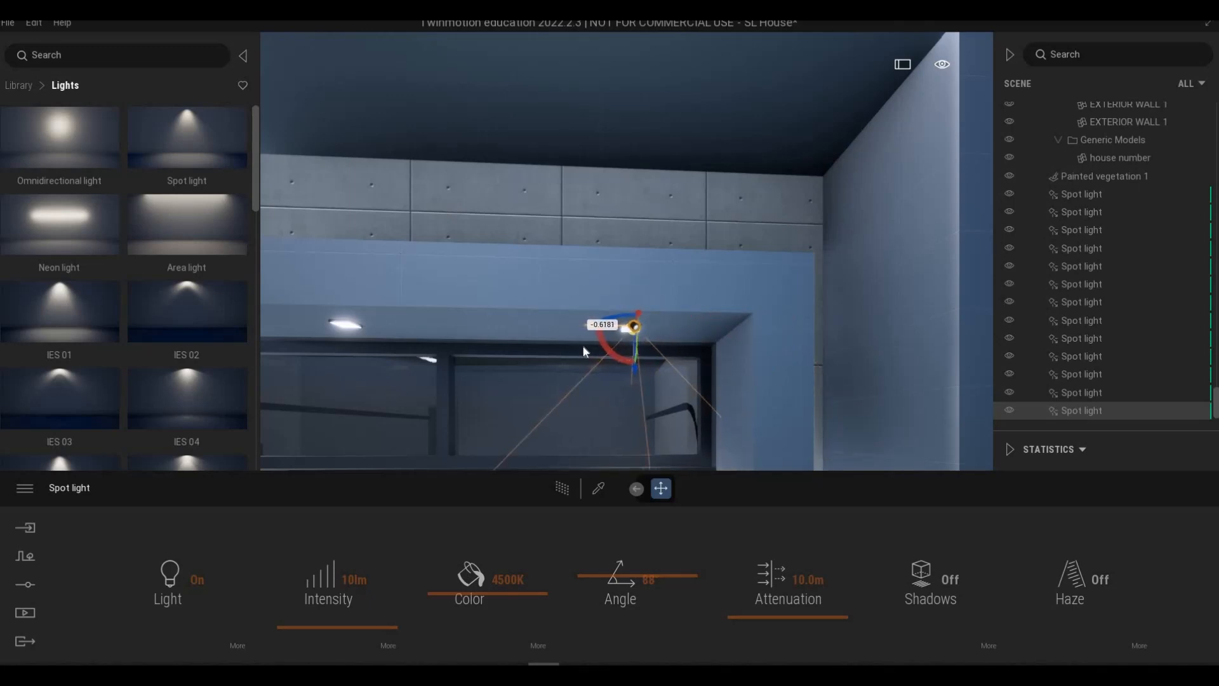
{"action": "key", "text": "w"}
{"action": "key", "text": "w"}
{"action": "key", "text": "d"}
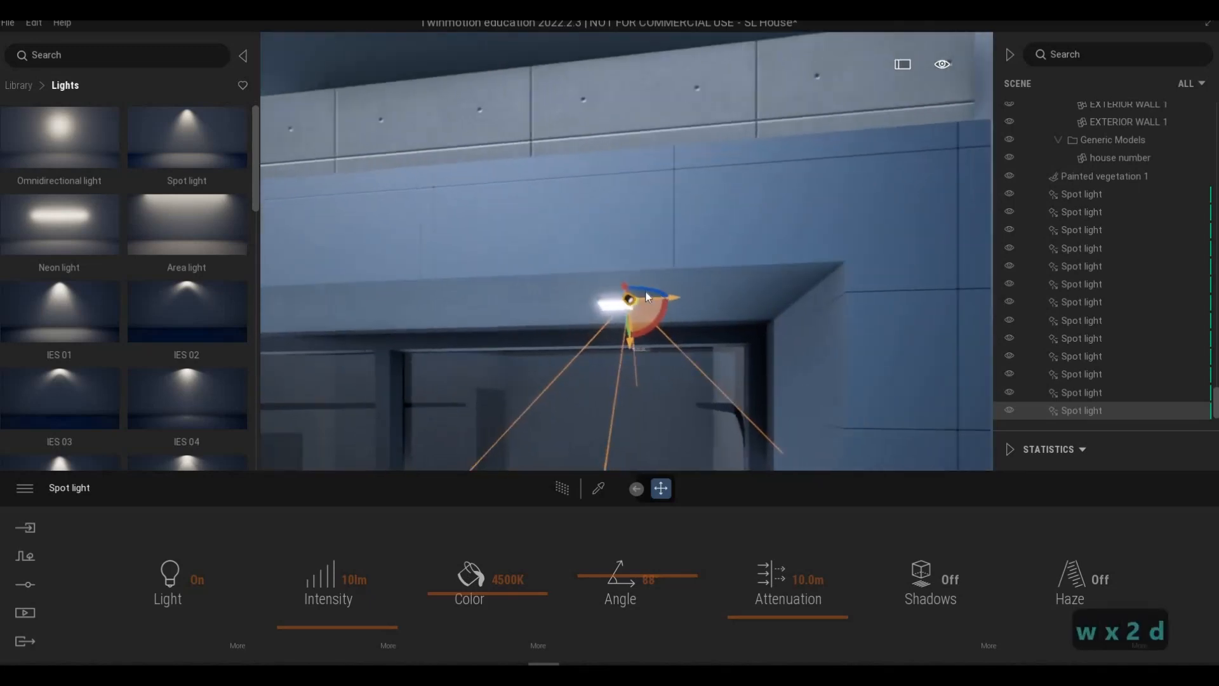
Nudge the canopy spot light about 0.02 m along its red axis toward the ceiling's end fixture.
{"action": "right_click_drag", "start_coordinate": [657, 295], "coordinate": [653, 284]}
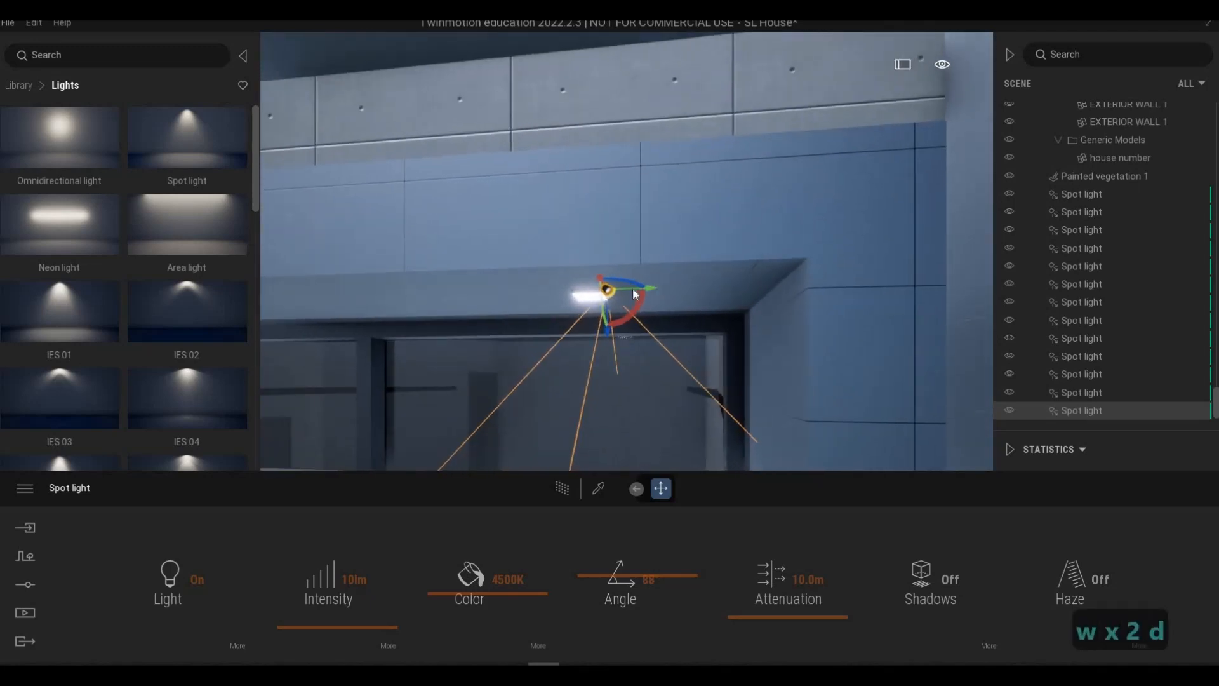
{"action": "left_click_drag", "start_coordinate": [638, 290], "coordinate": [626, 289]}
{"action": "key", "text": "a"}
{"action": "key", "text": "a"}
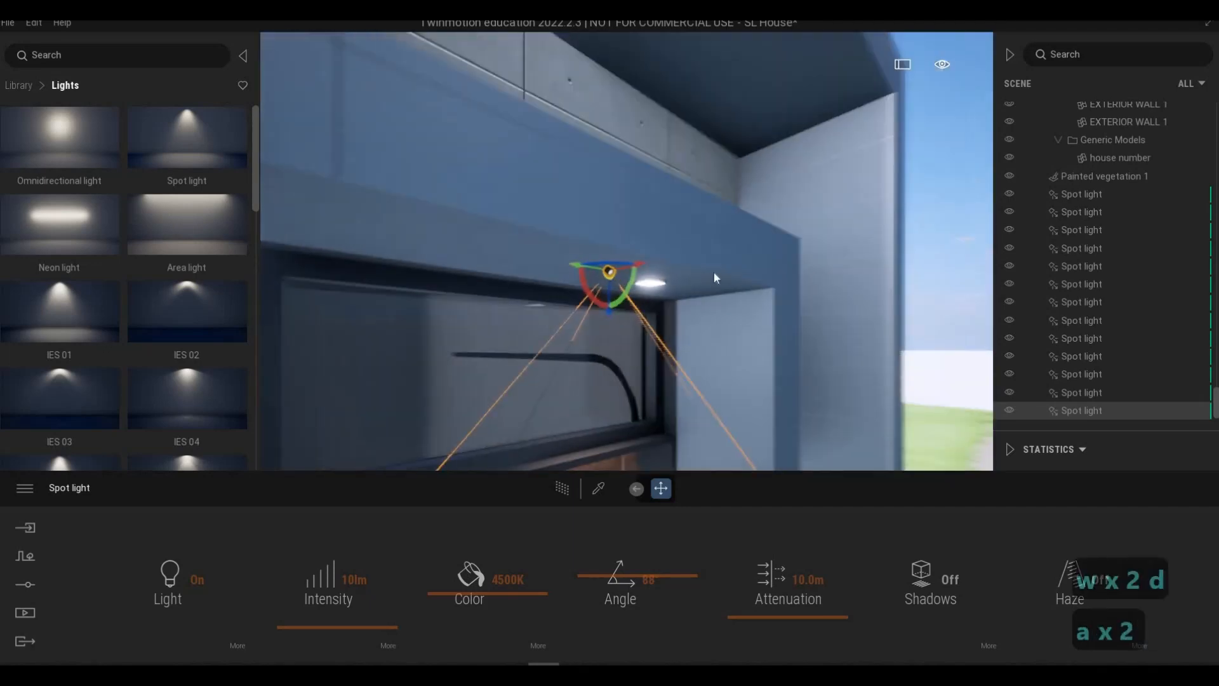
{"action": "left_click_drag", "start_coordinate": [738, 259], "coordinate": [786, 258]}
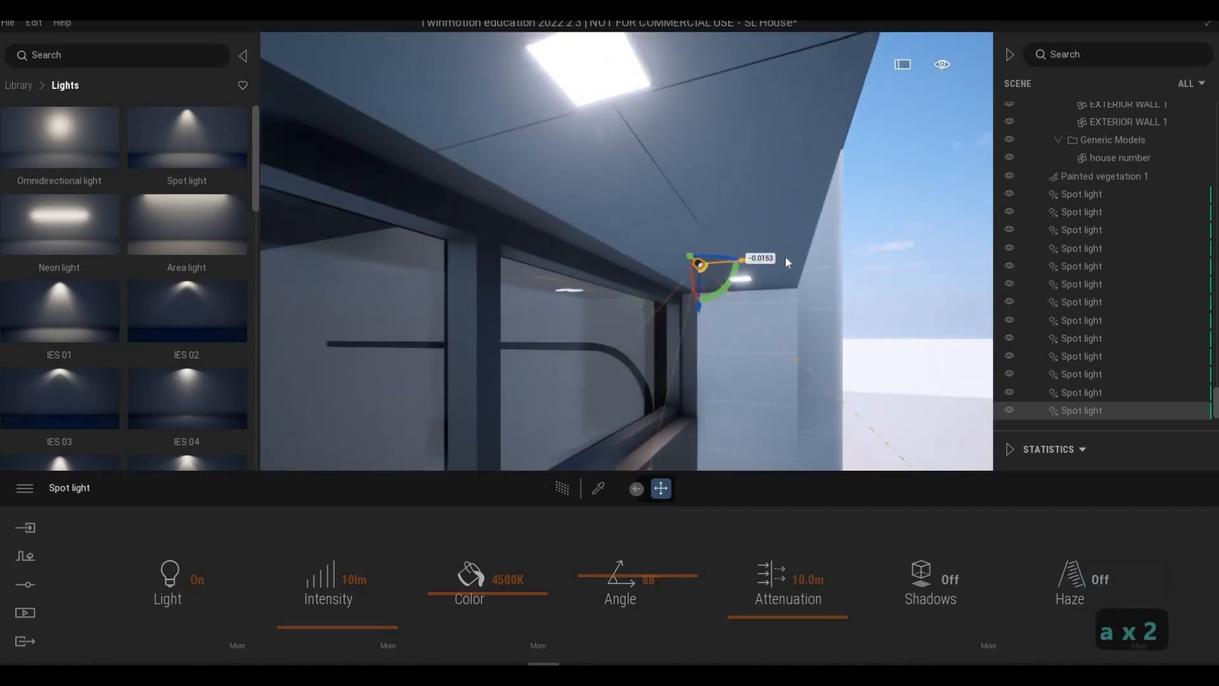
Fine-tune the spot light's height just beneath the end ceiling fixture of the canopy.
{"action": "left_click_drag", "start_coordinate": [737, 308], "coordinate": [740, 327]}
{"action": "key", "text": "a"}
{"action": "key", "text": "w"}
{"action": "key", "text": "e"}
{"action": "key", "text": "d"}
{"action": "key", "text": "w"}
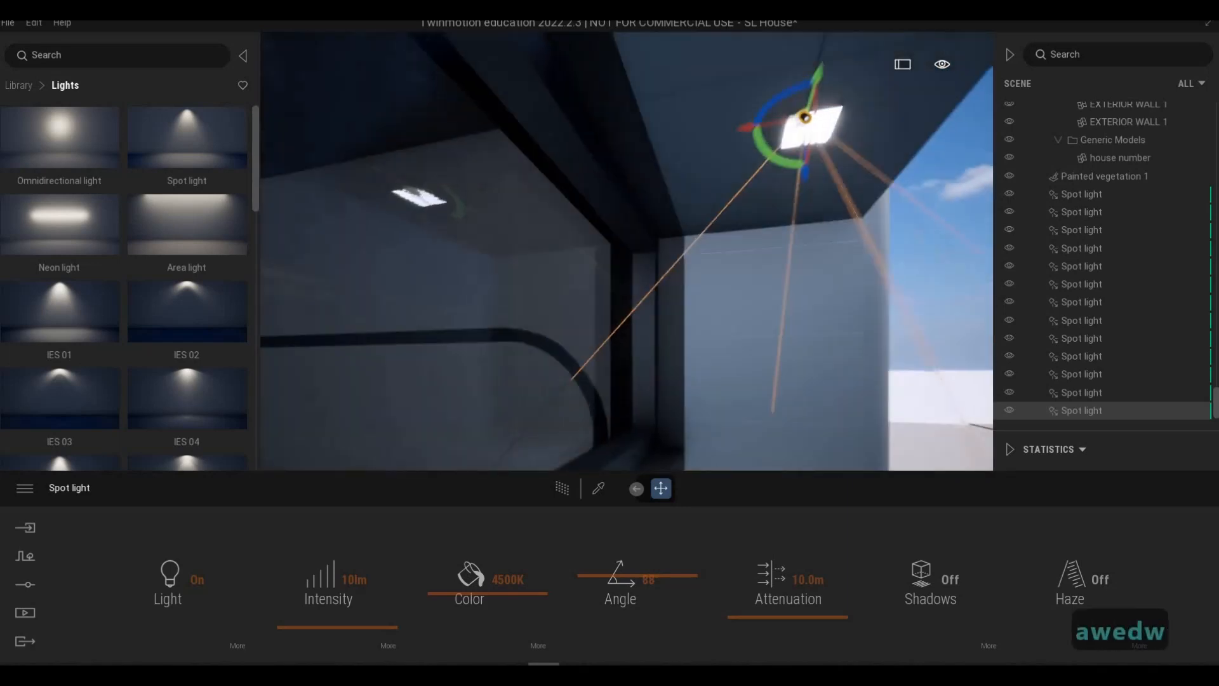
{"action": "key", "text": "d"}
{"action": "right_click_drag", "start_coordinate": [793, 293], "coordinate": [718, 263]}
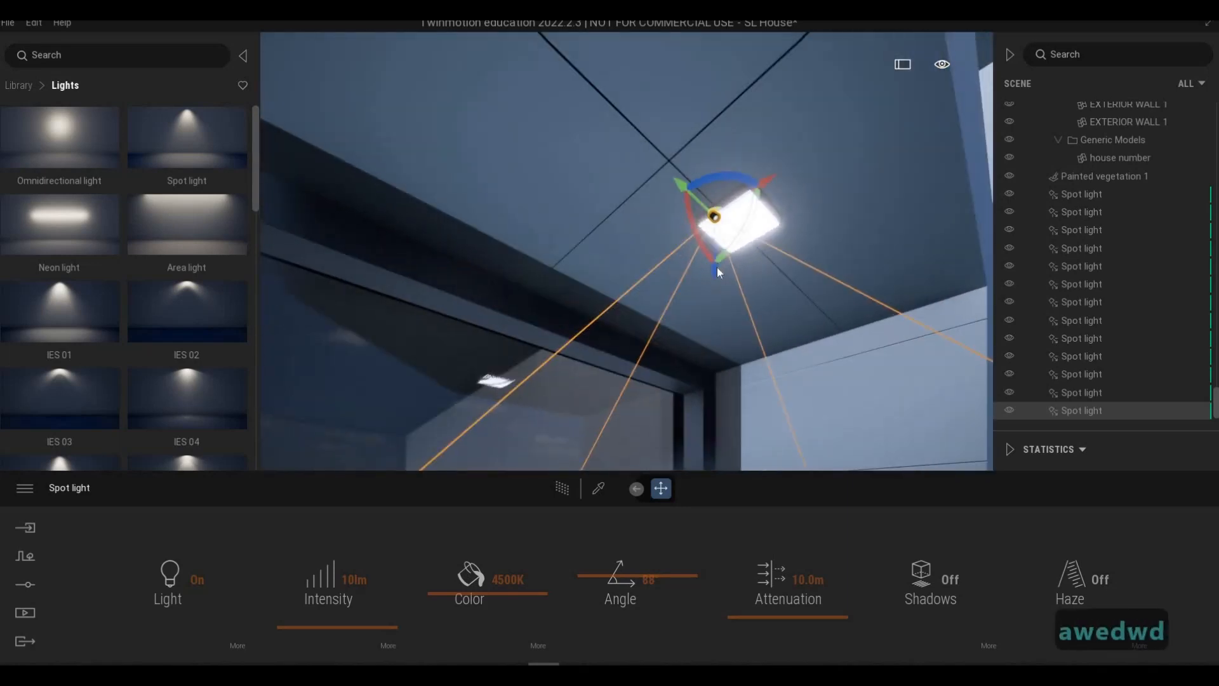
{"action": "left_click_drag", "start_coordinate": [718, 270], "coordinate": [718, 276]}
Shift the spot light slightly along its green axis to center it on the canopy's end fixture.
{"action": "right_click_drag", "start_coordinate": [794, 283], "coordinate": [731, 304]}
{"action": "key", "text": "d"}
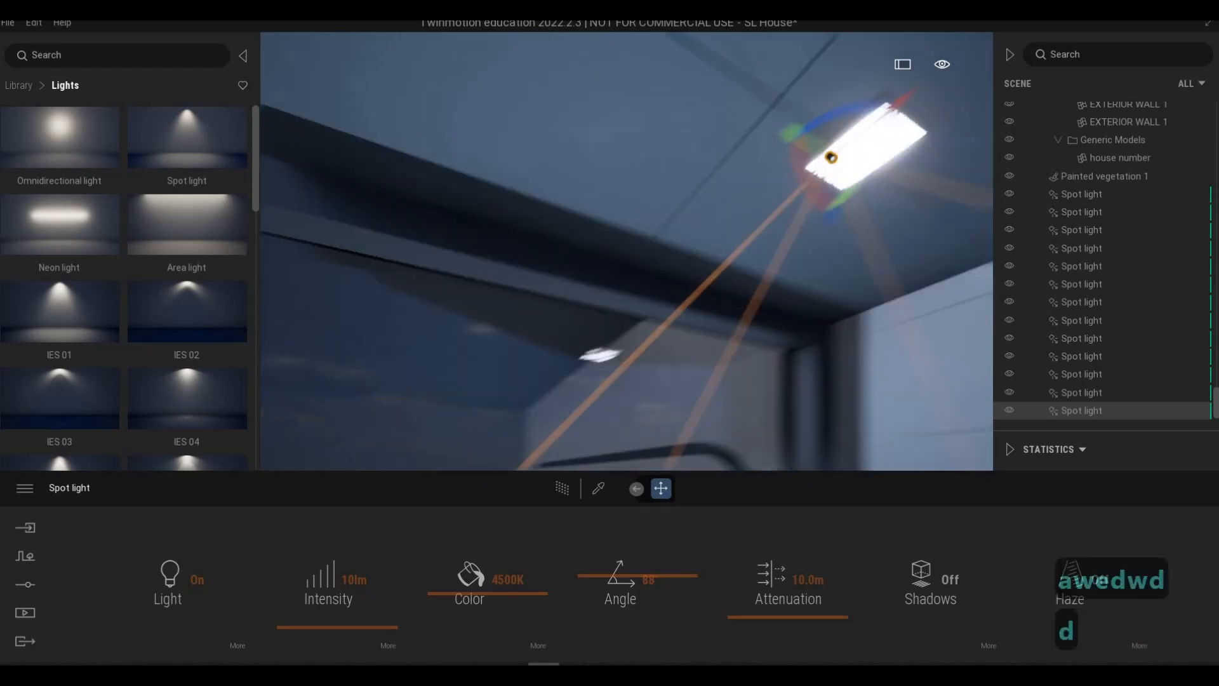
{"action": "key", "text": "s"}
{"action": "key", "text": "d"}
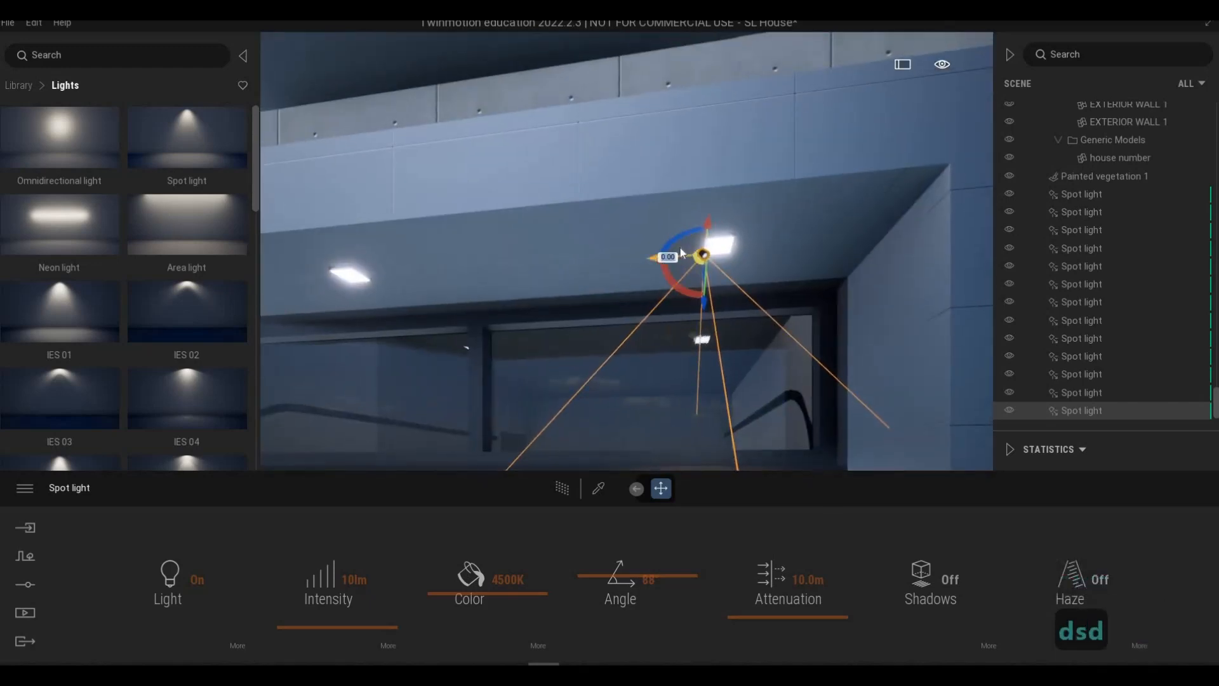
{"action": "left_click_drag", "start_coordinate": [681, 253], "coordinate": [676, 261]}
{"action": "key", "text": "s"}
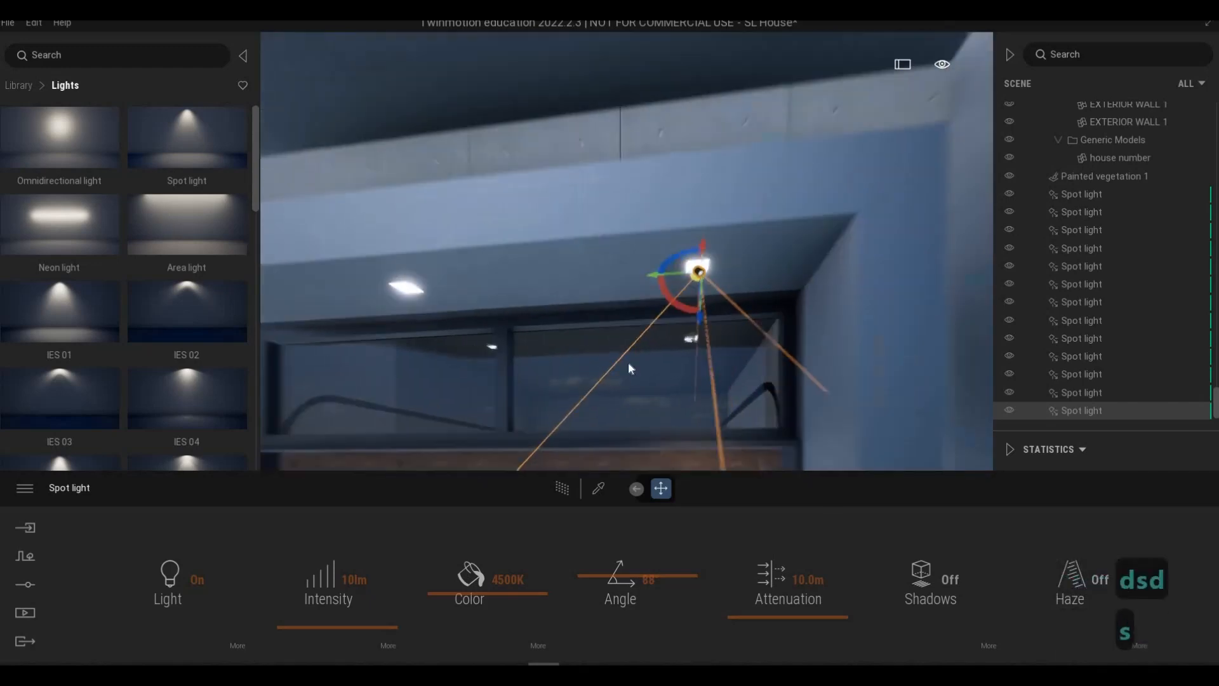
Create four instance copies of the spot light along the canopy ceiling, offset about 0.98 m to match the fixtures.
{"action": "right_click_drag", "start_coordinate": [660, 304], "coordinate": [581, 306]}
{"action": "right_click_drag", "start_coordinate": [438, 350], "coordinate": [612, 315]}
{"action": "key", "text": "a"}
{"action": "left_click_drag", "start_coordinate": [617, 312], "coordinate": [356, 315], "text": "shift"}
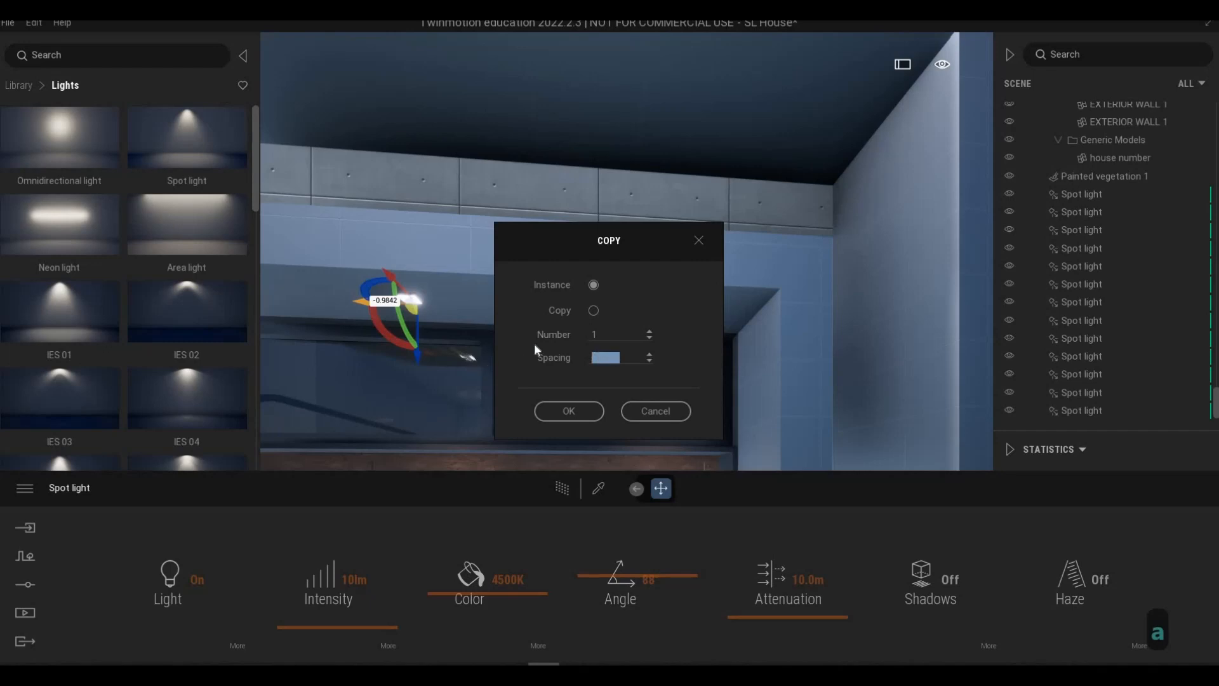
{"action": "key", "text": "shift+Tab"}
{"action": "type", "text": "4"}
{"action": "key", "text": "Return"}
{"action": "left_click", "coordinate": [569, 411]}
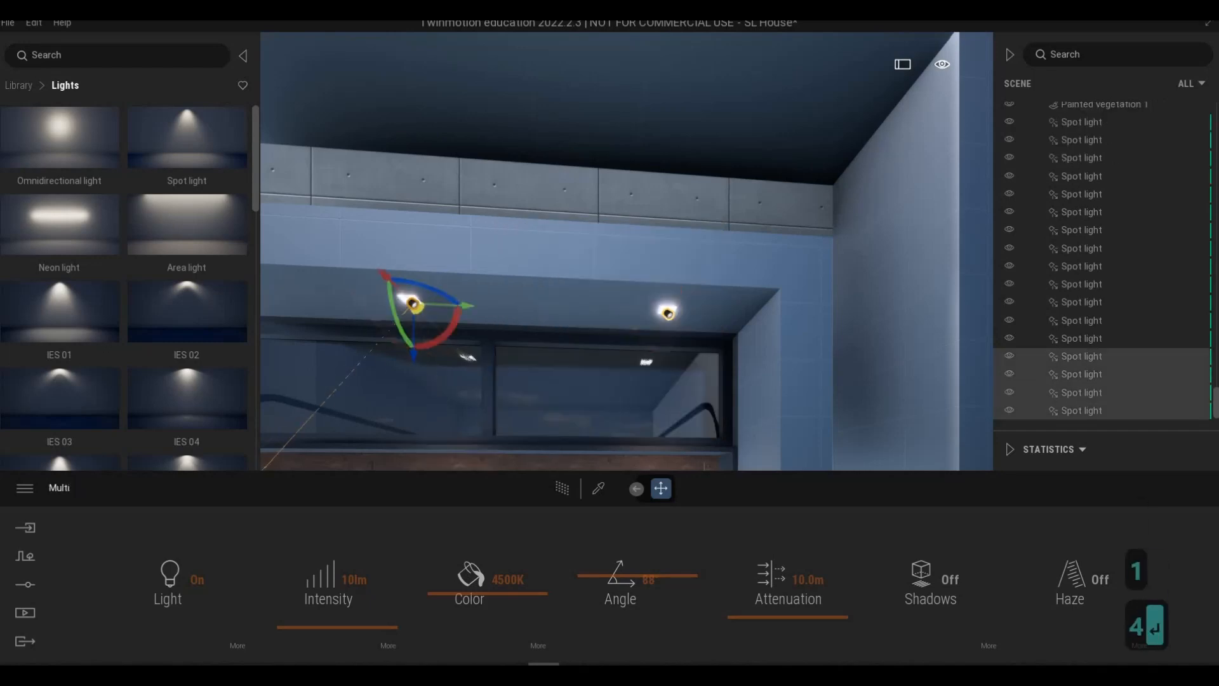
Examine the row of spot lights over the gate from outside and clear the selection.
{"action": "key", "text": "s"}
{"action": "key", "text": "a"}
{"action": "mouse_move", "coordinate": [569, 406]}
{"action": "right_mouse_down"}
{"action": "mouse_move", "coordinate": [495, 406]}
{"action": "mouse_move", "coordinate": [501, 419]}
{"action": "mouse_move", "coordinate": [558, 412]}
{"action": "right_mouse_up"}
{"action": "key", "text": "s"}
{"action": "key", "text": "s"}
{"action": "key", "text": "s"}
{"action": "key", "text": "s"}
{"action": "key", "text": "s"}
{"action": "key", "text": "s"}
{"action": "key", "text": "s"}
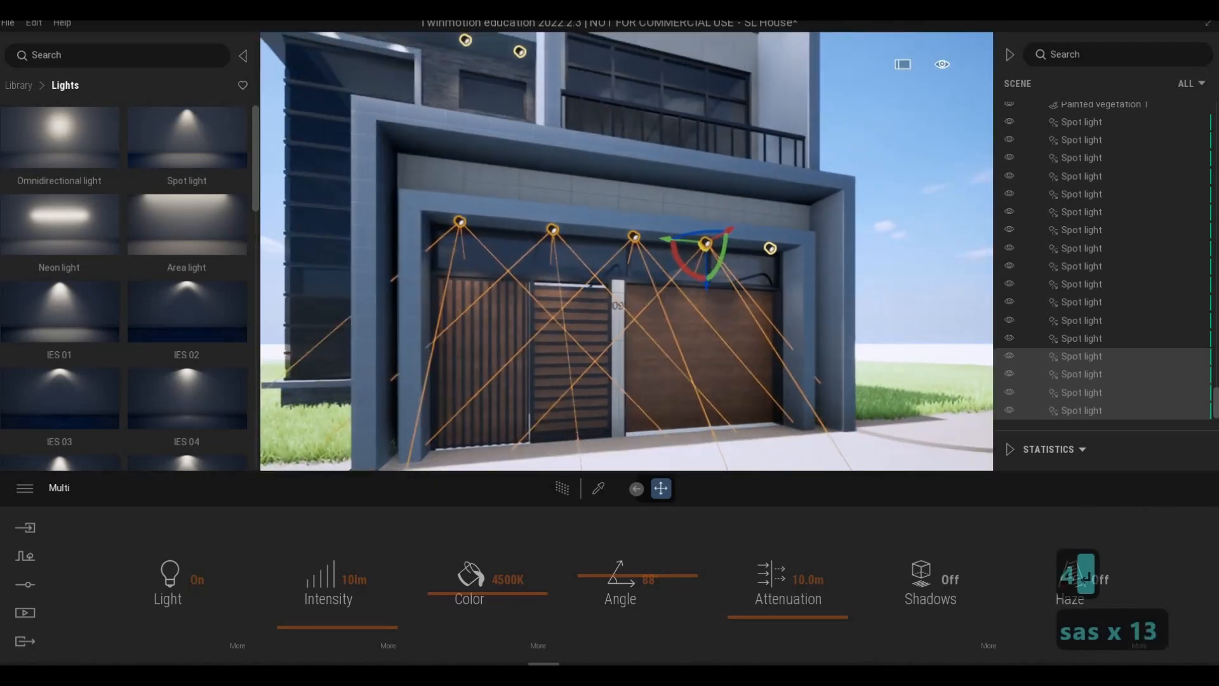
{"action": "key", "text": "a"}
{"action": "key", "text": "a"}
{"action": "key", "text": "a"}
{"action": "key", "text": "a"}
{"action": "key", "text": "e"}
{"action": "key", "text": "Escape"}
{"action": "key", "text": "Escape"}
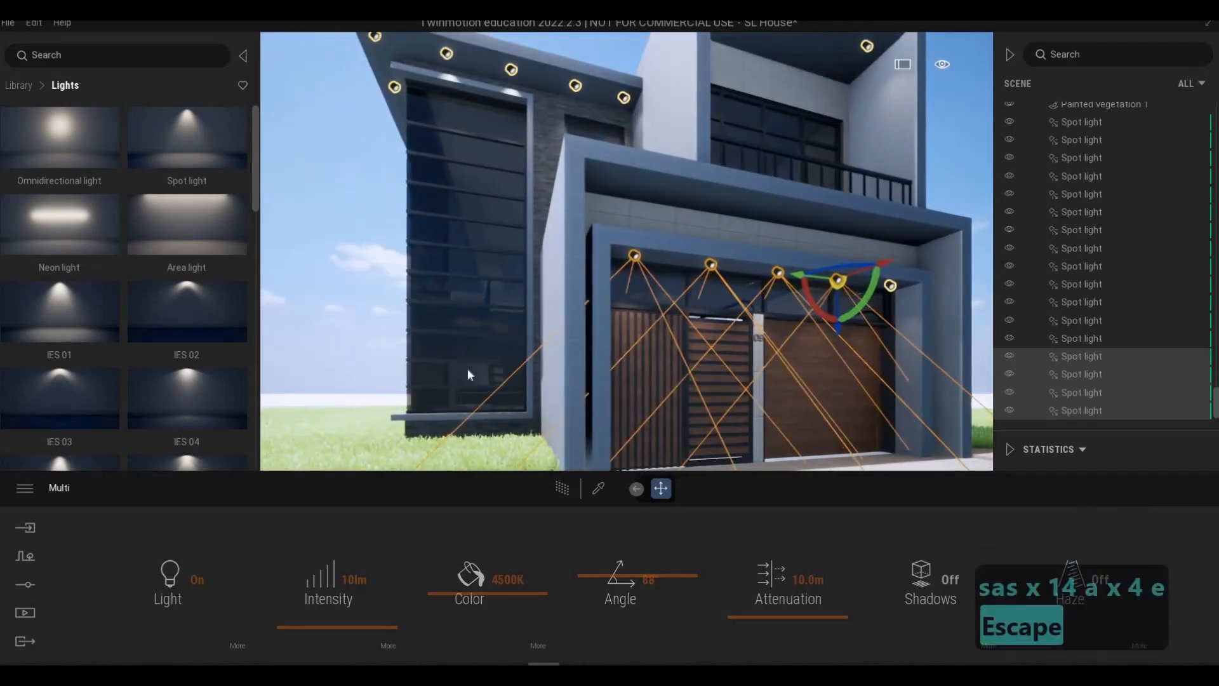
Examine the eave, balcony and canopy spot lights from the lawn side of the house.
{"action": "key", "text": "s"}
{"action": "key", "text": "a"}
{"action": "key", "text": "s"}
{"action": "key", "text": "a"}
{"action": "key", "text": "s"}
{"action": "key", "text": "a"}
{"action": "key", "text": "s"}
{"action": "key", "text": "a"}
{"action": "key", "text": "s"}
{"action": "key", "text": "a"}
{"action": "key", "text": "s"}
{"action": "key", "text": "a"}
{"action": "key", "text": "s"}
{"action": "key", "text": "a"}
{"action": "key", "text": "s"}
{"action": "key", "text": "a"}
{"action": "key", "text": "s"}
{"action": "key", "text": "a"}
{"action": "key", "text": "w"}
{"action": "key", "text": "e"}
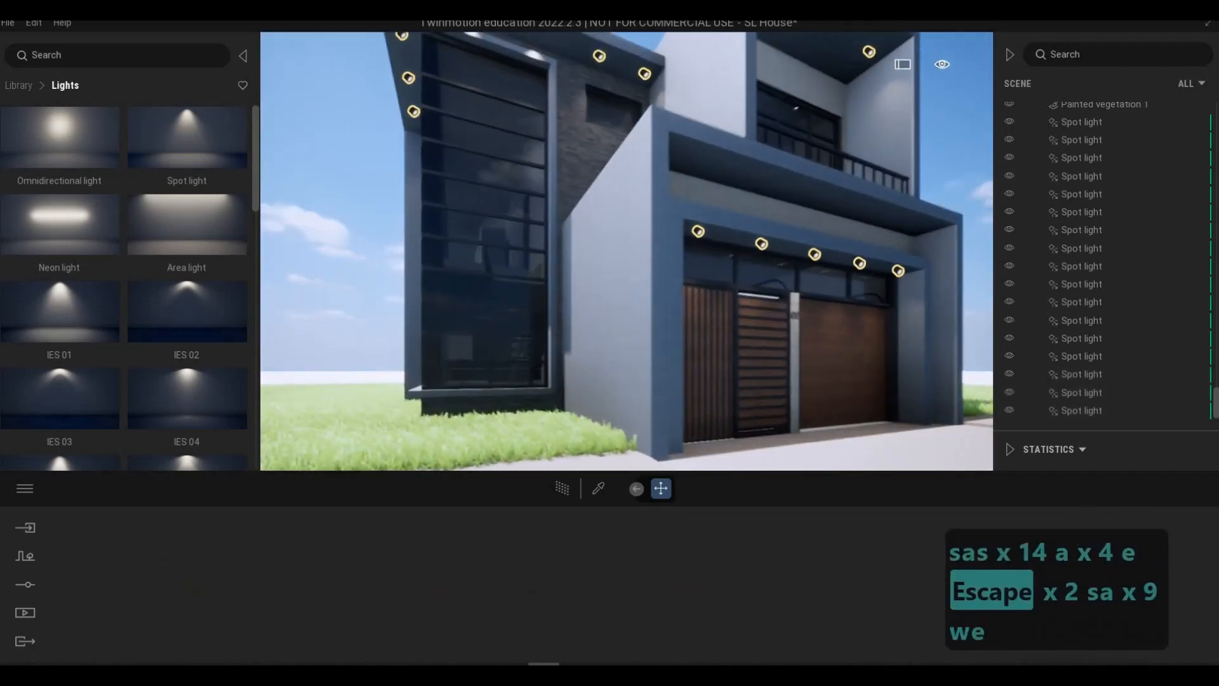
{"action": "key", "text": "a"}
{"action": "key", "text": "w"}
{"action": "key", "text": "e"}
{"action": "key", "text": "a"}
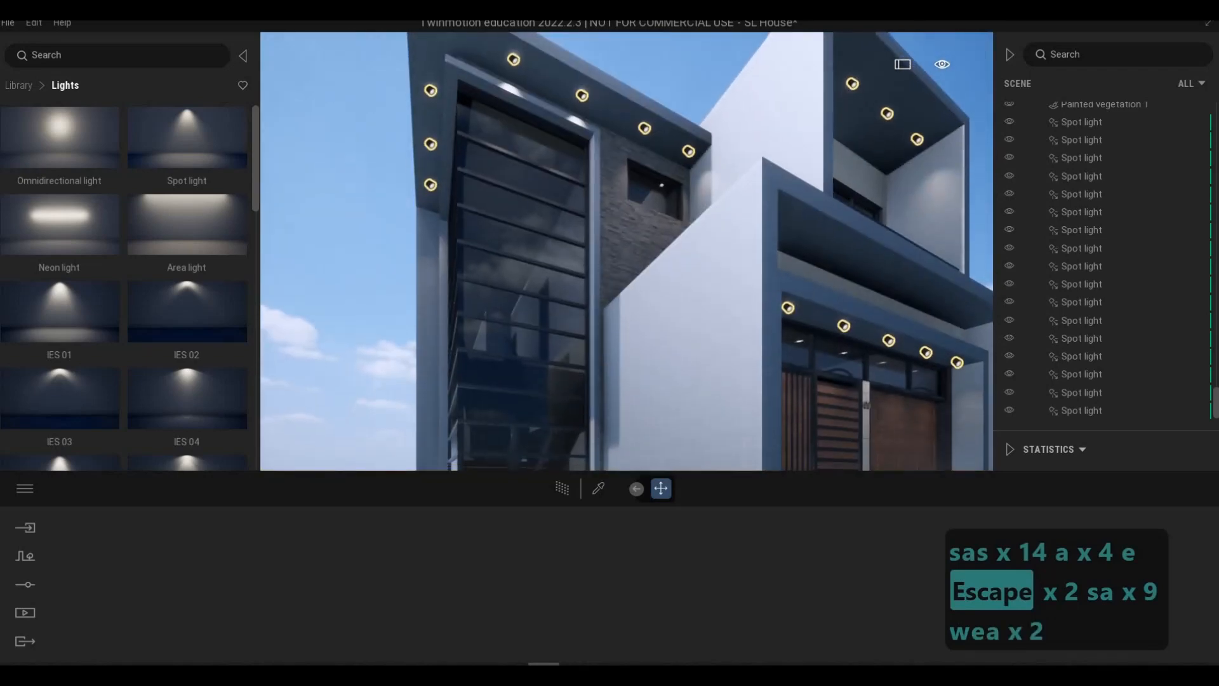
{"action": "key", "text": "a"}
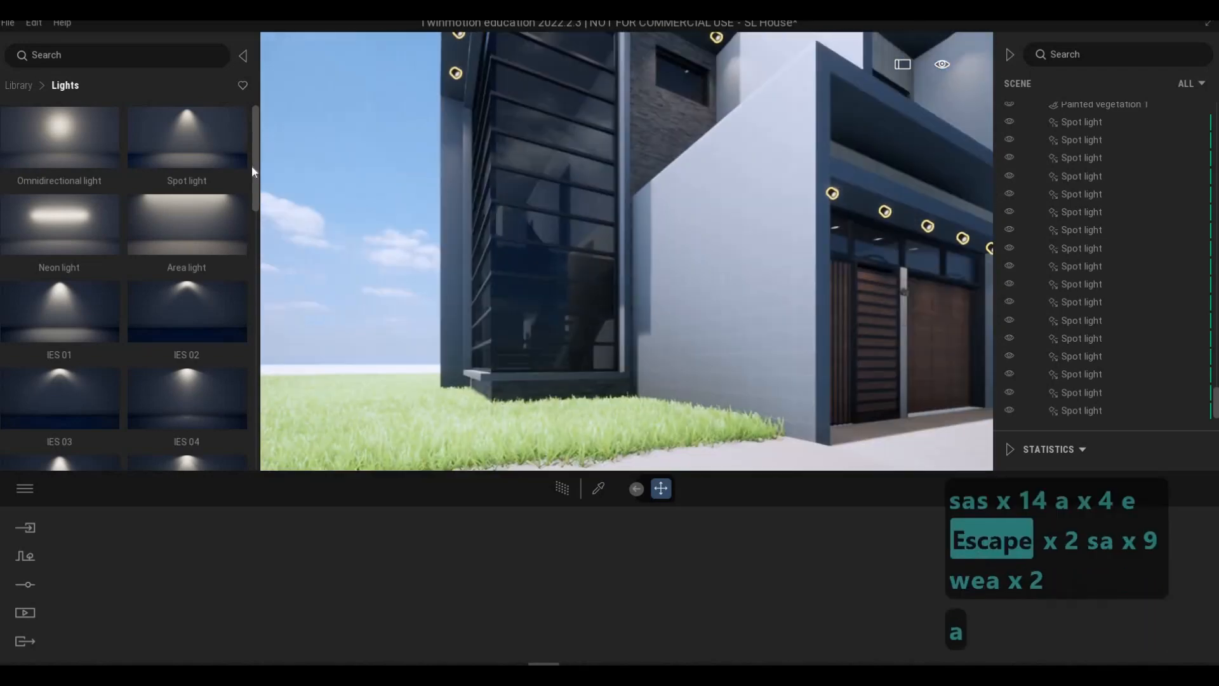
Place a new spot light beside the white side wall by the lawn and rotate it 180 degrees to shine upward.
{"action": "mouse_move", "coordinate": [712, 378]}
{"action": "left_mouse_down"}
{"action": "mouse_move", "coordinate": [692, 372]}
{"action": "mouse_move", "coordinate": [697, 381]}
{"action": "left_mouse_up"}
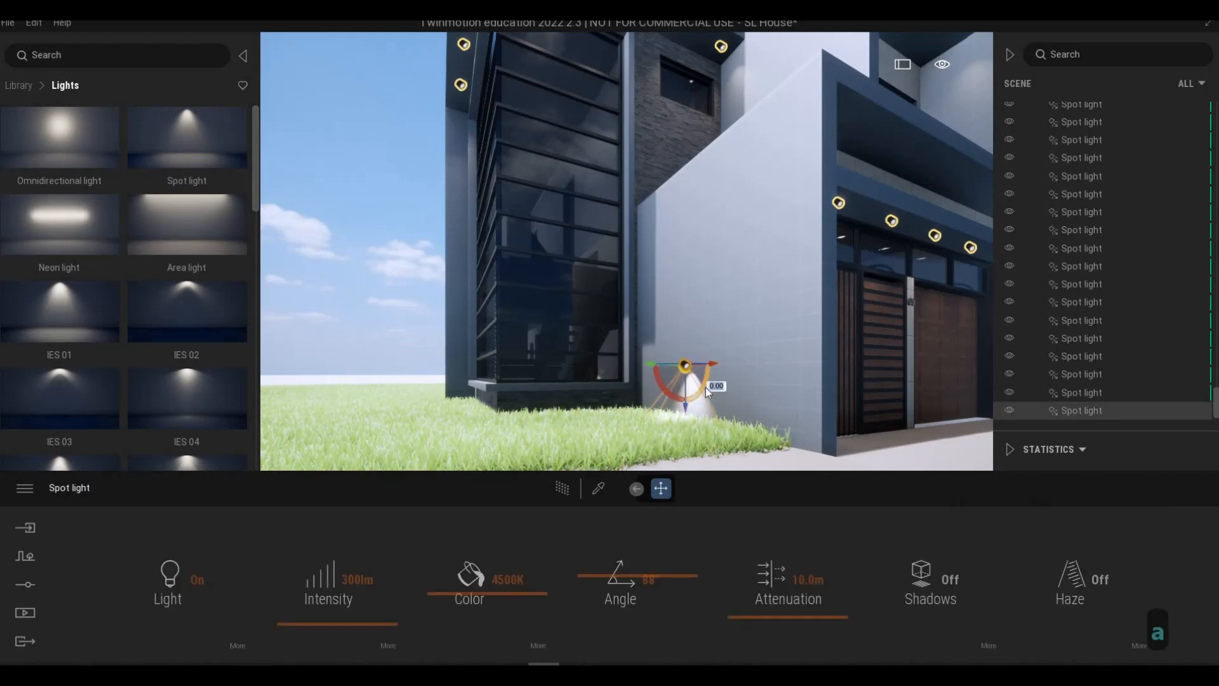
{"action": "type", "text": "180"}
{"action": "key", "text": "Return"}
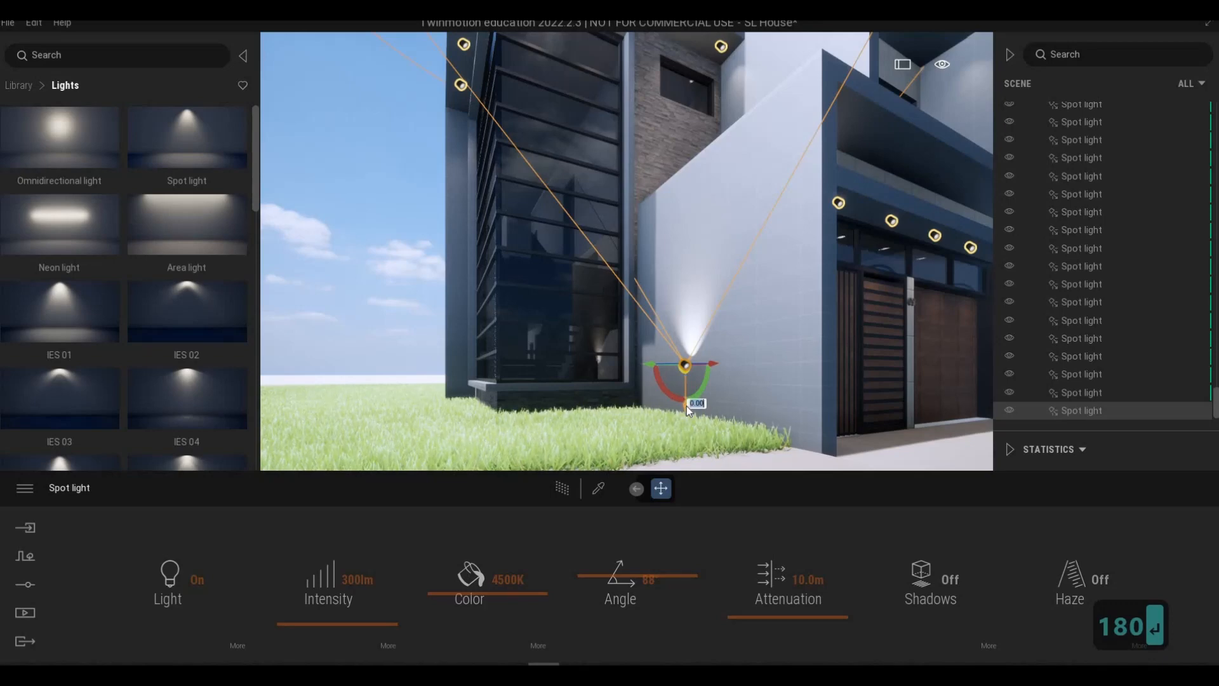
Lower the upturned spot light about 0.75 m to the grass and move it about 0.89 m along the wall toward the street-side corner.
{"action": "left_click_drag", "start_coordinate": [687, 405], "coordinate": [691, 466]}
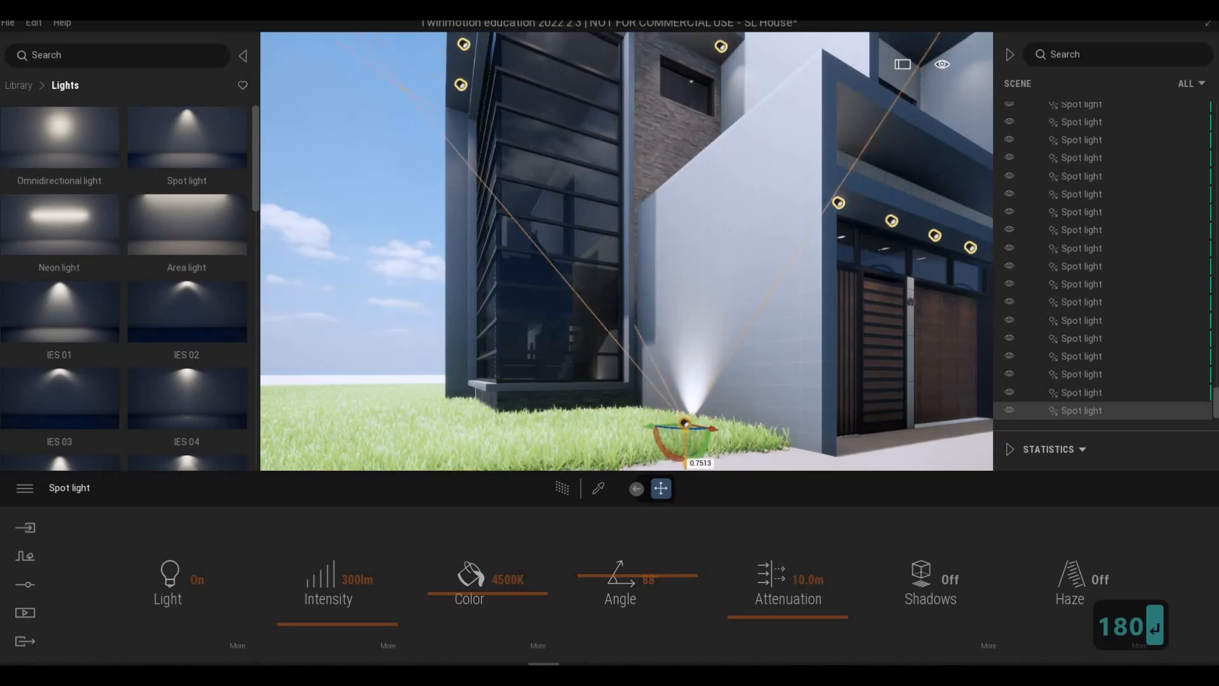
{"action": "key", "text": "a"}
{"action": "key", "text": "a"}
{"action": "key", "text": "a"}
{"action": "key", "text": "a"}
{"action": "key", "text": "a"}
{"action": "key", "text": "a"}
{"action": "key", "text": "a"}
{"action": "key", "text": "a"}
{"action": "key", "text": "a"}
{"action": "key", "text": "a"}
{"action": "key", "text": "w"}
{"action": "key", "text": "w"}
{"action": "key", "text": "w"}
{"action": "key", "text": "w"}
{"action": "key", "text": "w"}
{"action": "key", "text": "w"}
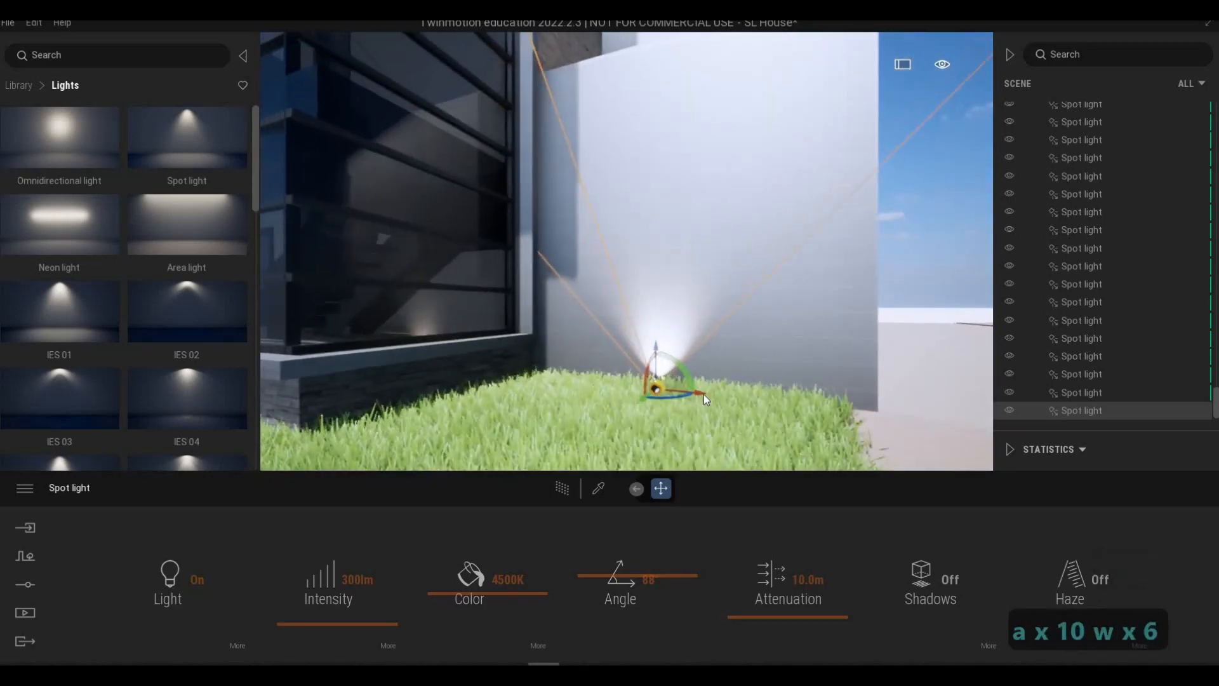
{"action": "middle_click_drag", "start_coordinate": [684, 396], "coordinate": [683, 414], "text": "shift"}
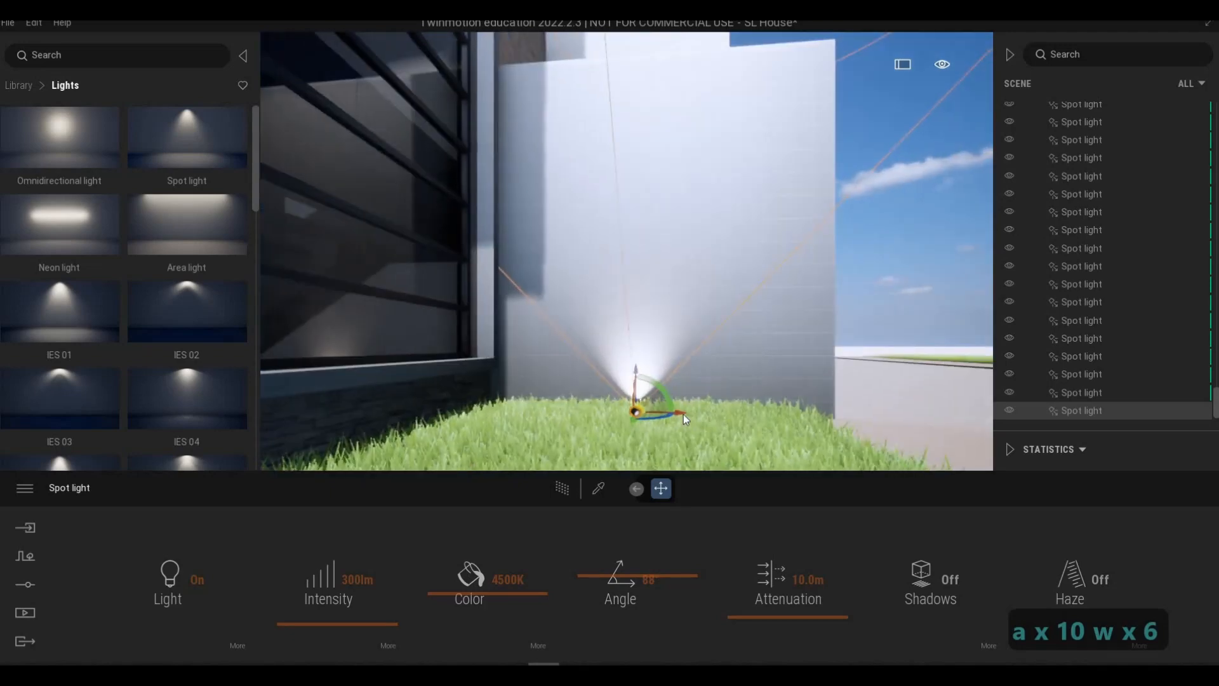
{"action": "left_click_drag", "start_coordinate": [684, 414], "coordinate": [790, 410]}
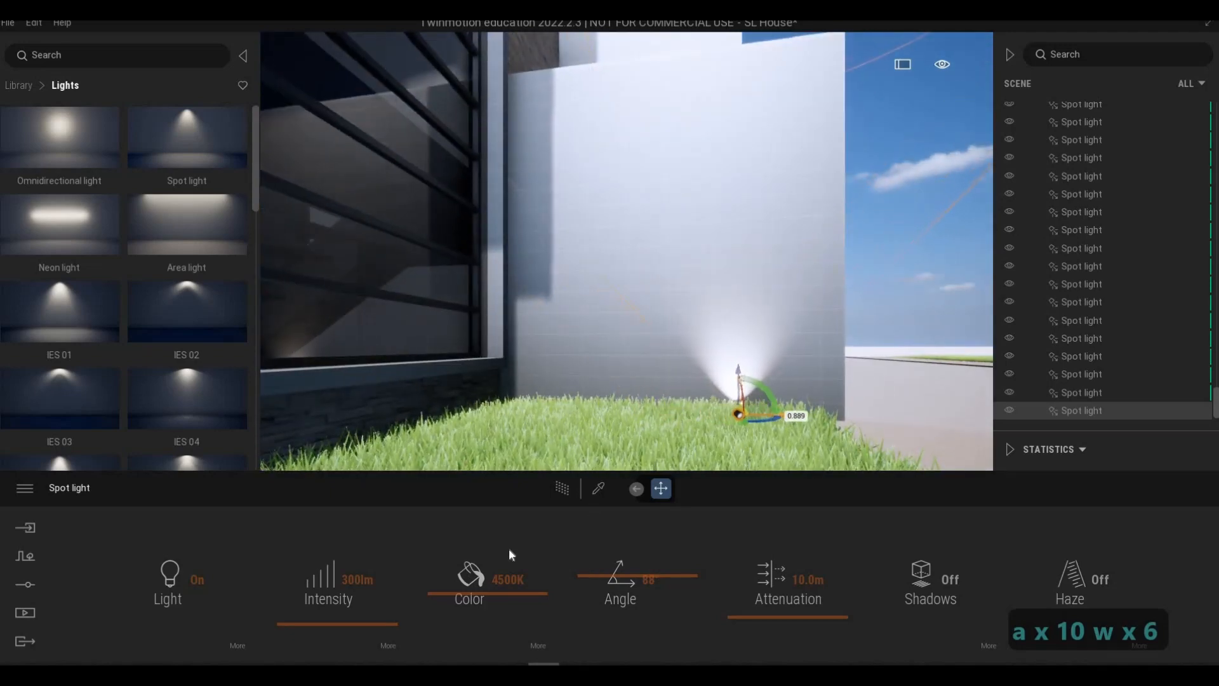
Try intensities of 10 lm and 20 lm on the ground spot light.
{"action": "left_click", "coordinate": [385, 575]}
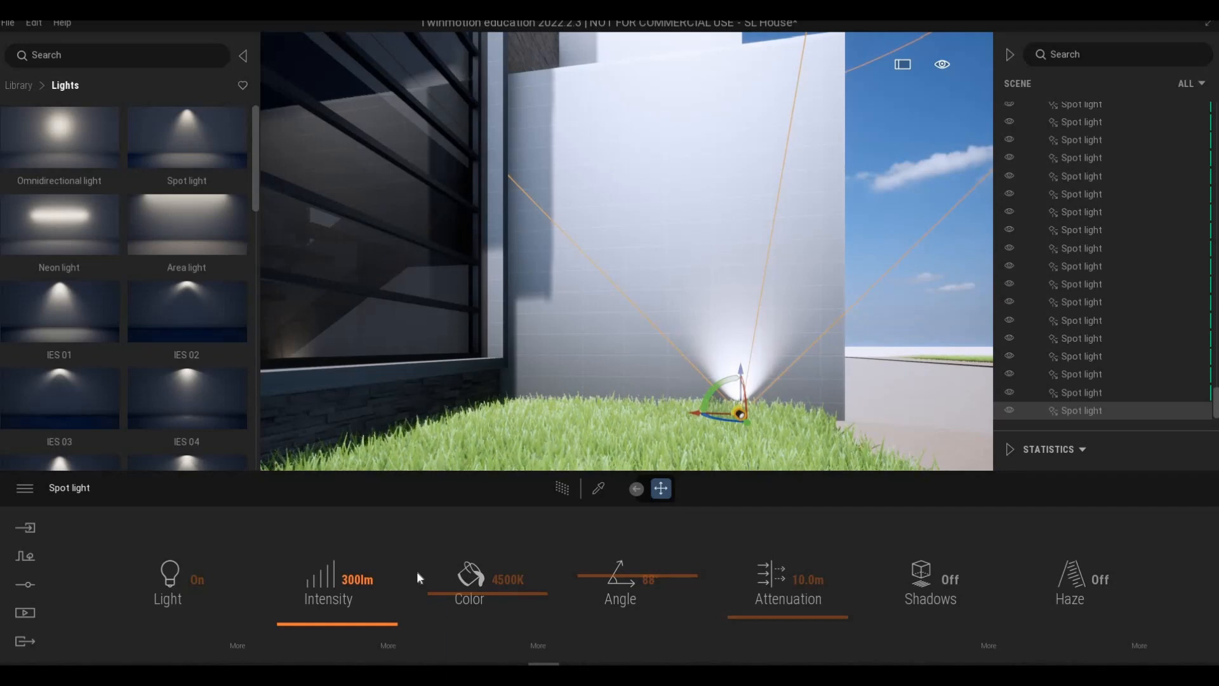
{"action": "type", "text": "10"}
{"action": "key", "text": "Return"}
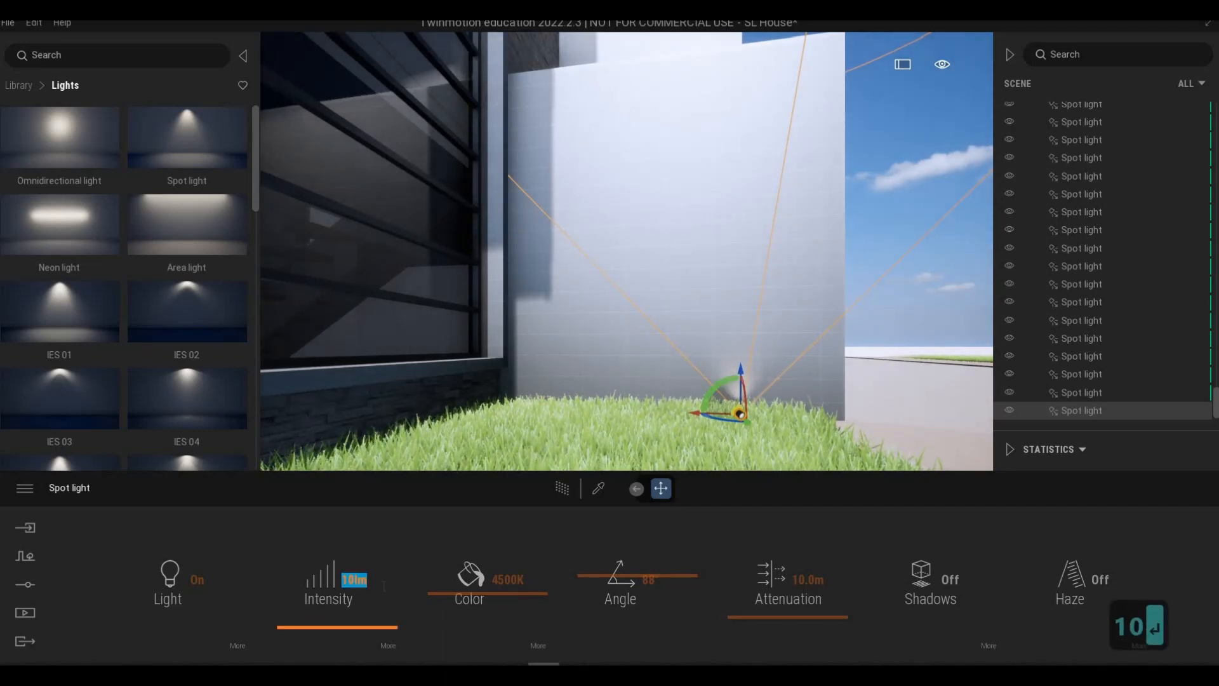
{"action": "type", "text": "20"}
{"action": "key", "text": "Return"}
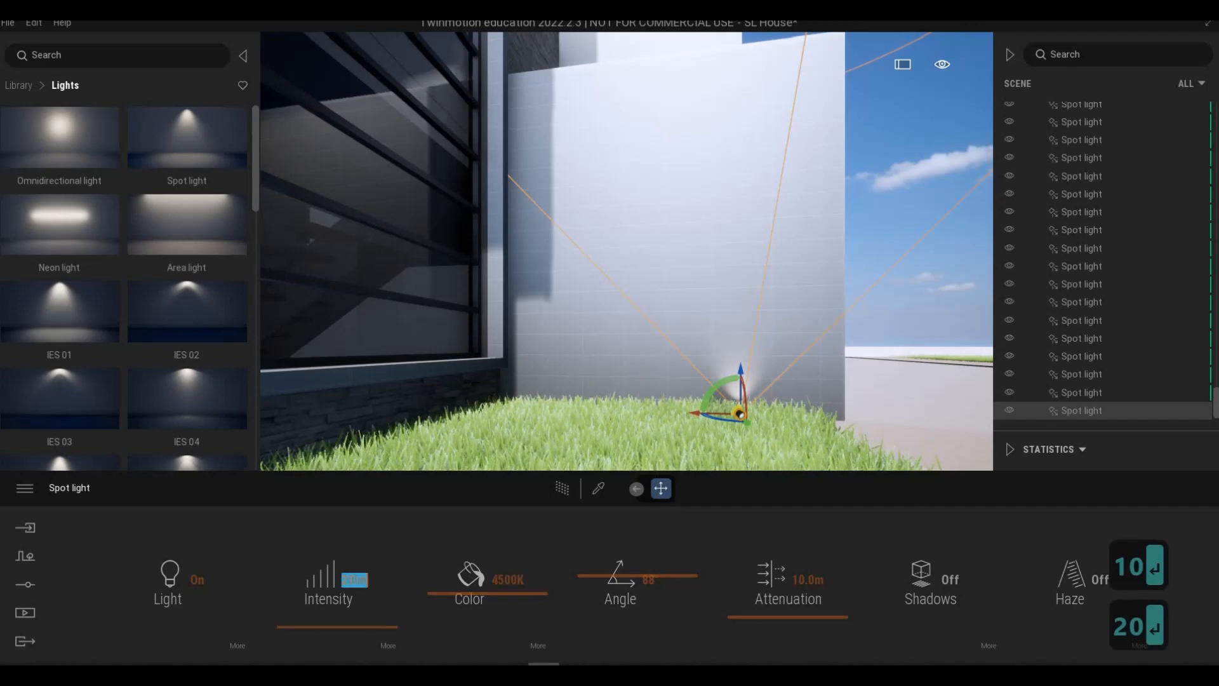
Nudge the ground spot light about 0.02 m along its green axis and set its intensity to 100 lm.
{"action": "key", "text": "s+d"}
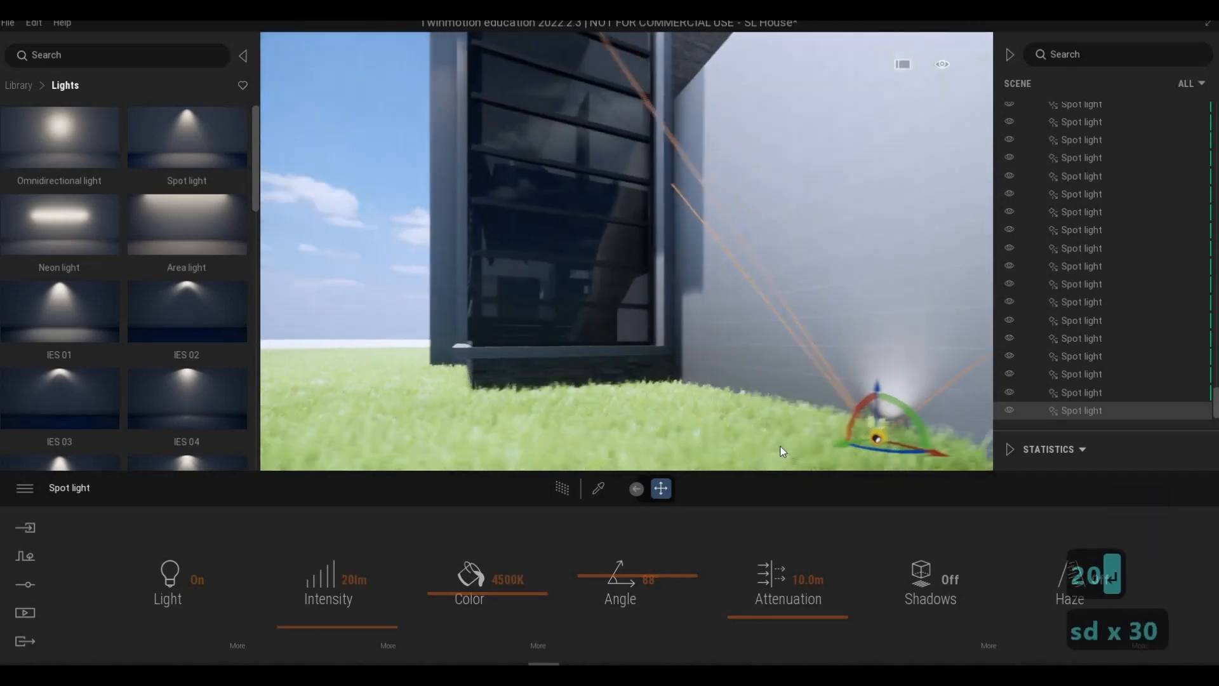
{"action": "key", "text": "s+d"}
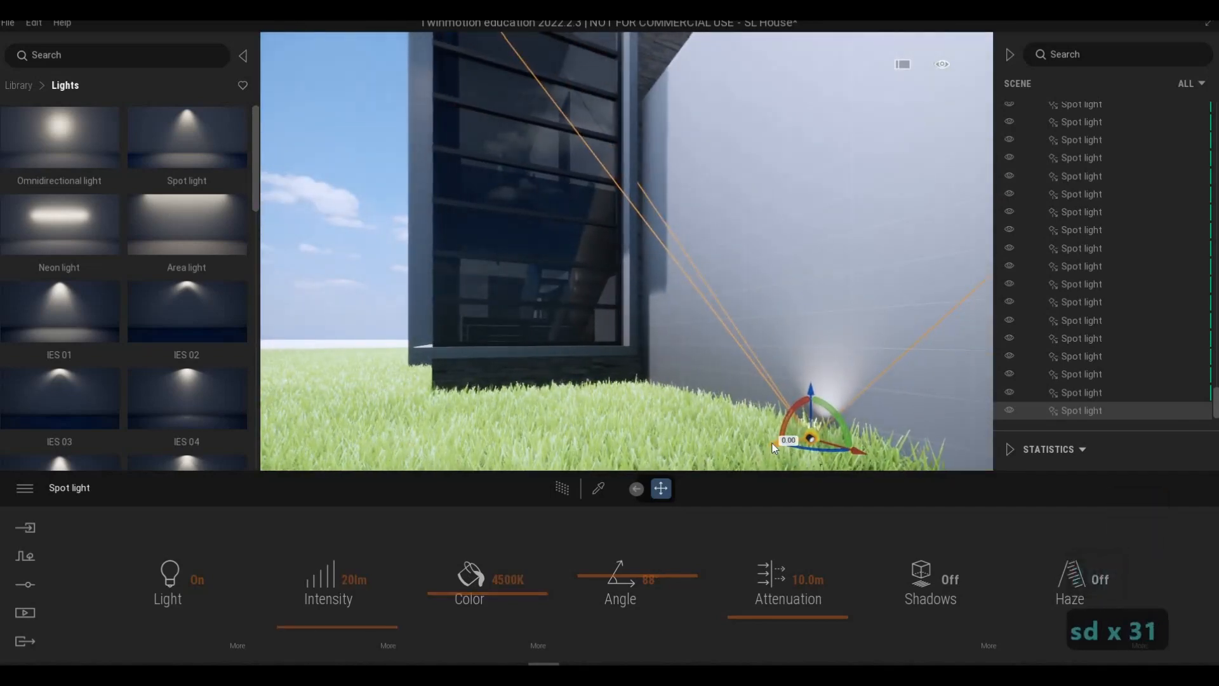
{"action": "mouse_move", "coordinate": [773, 447]}
{"action": "left_mouse_down"}
{"action": "mouse_move", "coordinate": [756, 450]}
{"action": "mouse_move", "coordinate": [776, 447]}
{"action": "left_mouse_up"}
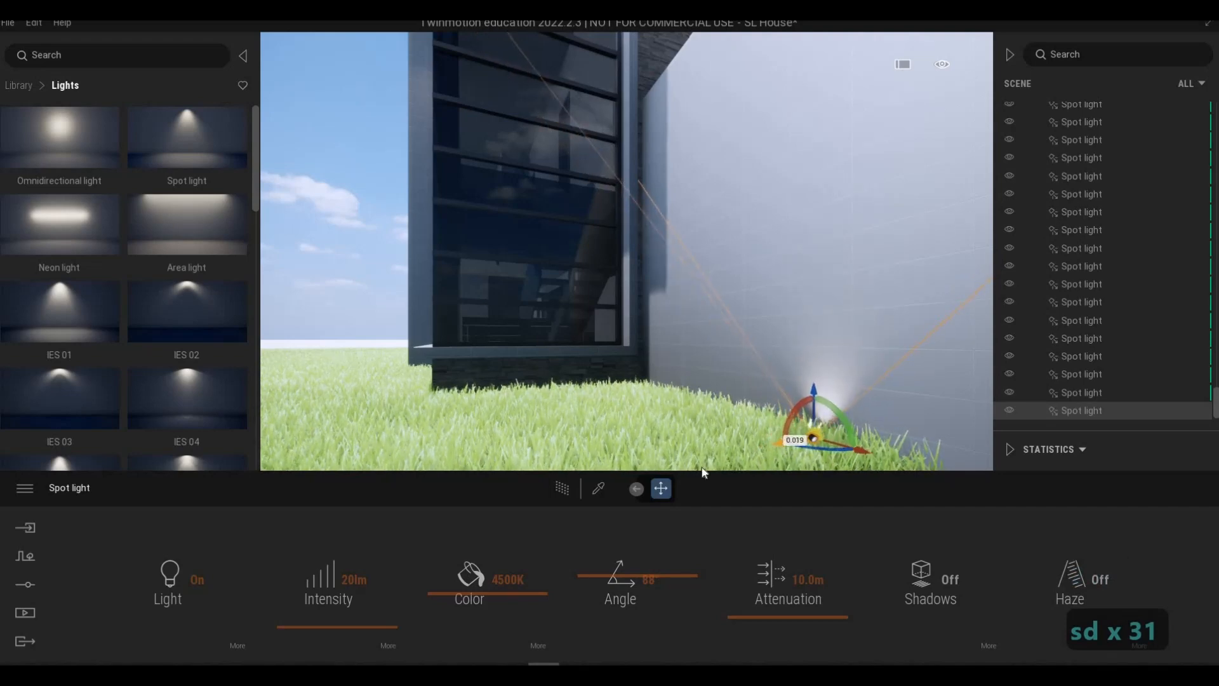
{"action": "left_click_drag", "start_coordinate": [368, 579], "coordinate": [234, 578]}
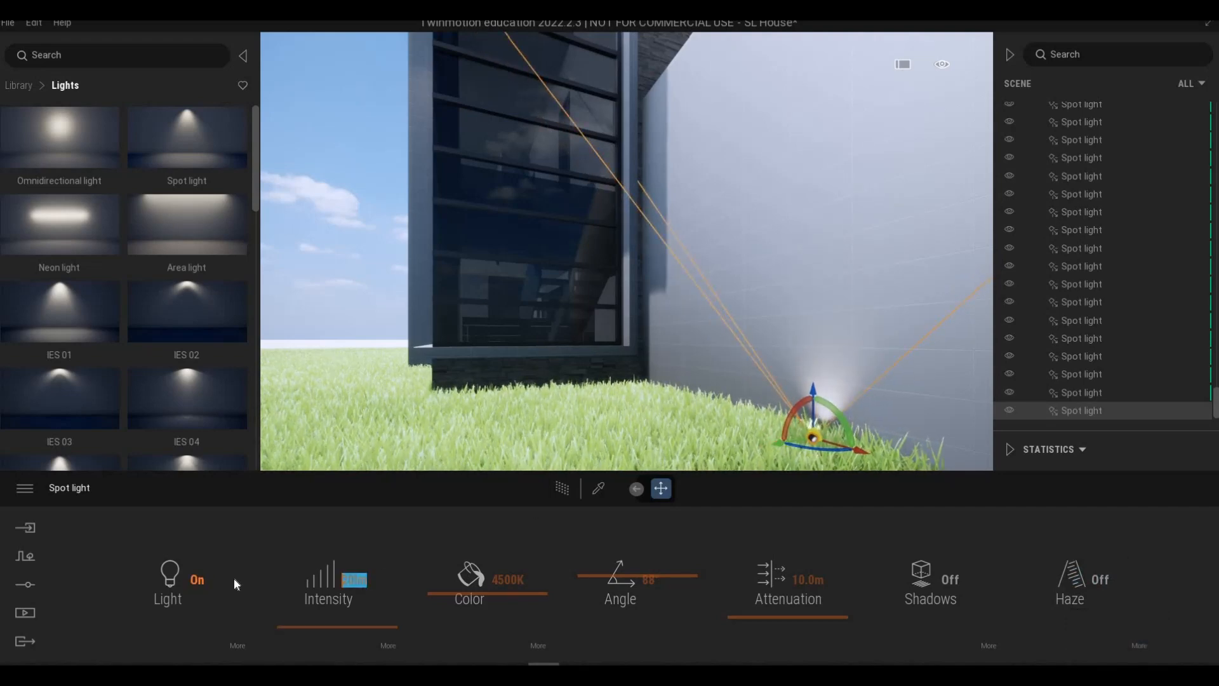
{"action": "type", "text": "100"}
{"action": "key", "text": "Return"}
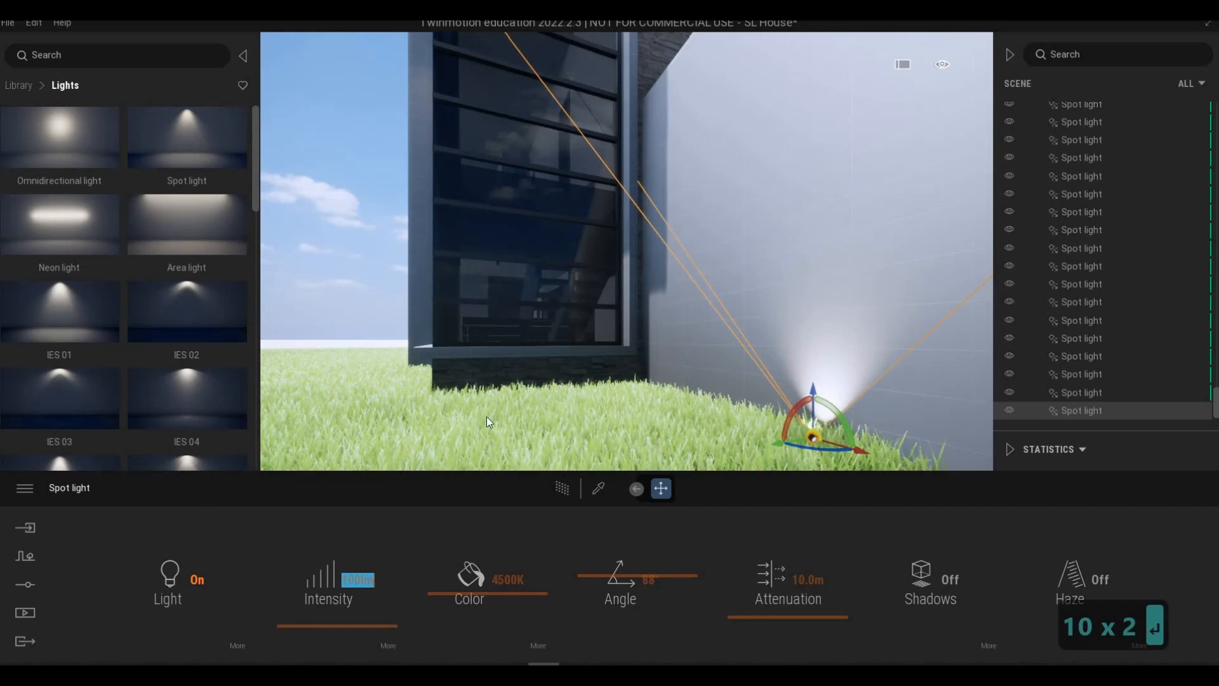
Reselect the ground spot light at the side wall and set its color temperature to 2224K.
{"action": "left_click", "coordinate": [497, 459]}
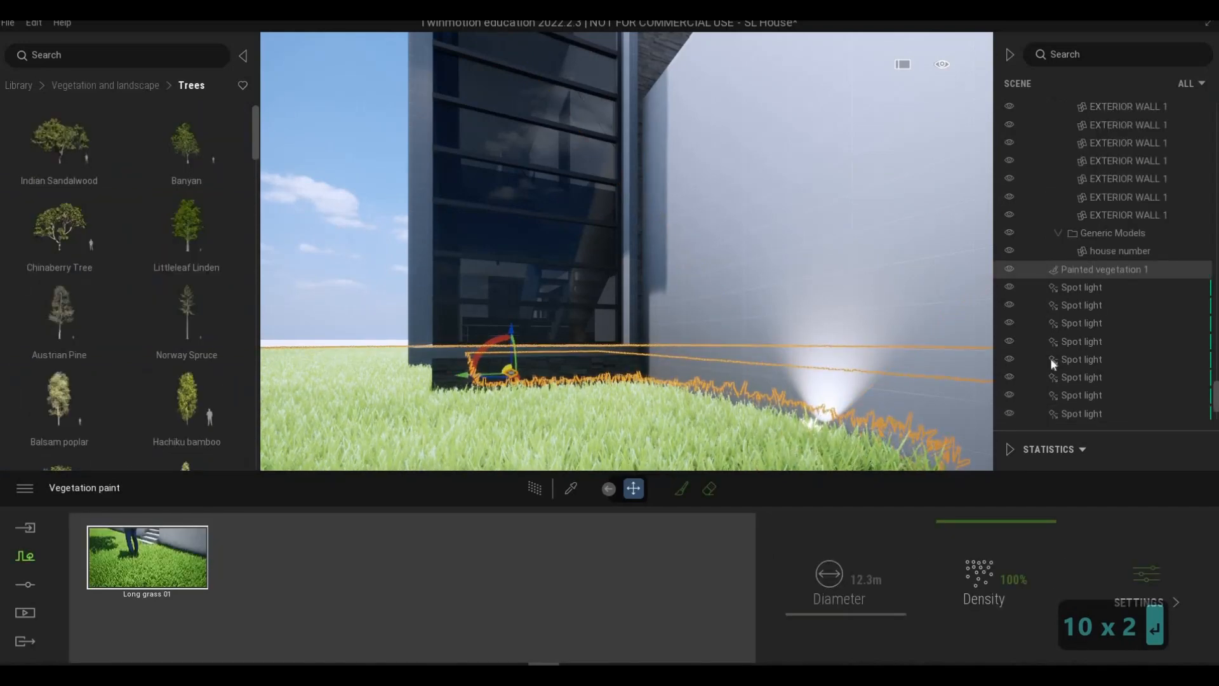
{"action": "left_click", "coordinate": [1068, 412]}
{"action": "scroll", "coordinate": [1068, 413], "scroll_direction": "down", "scroll_amount": 3}
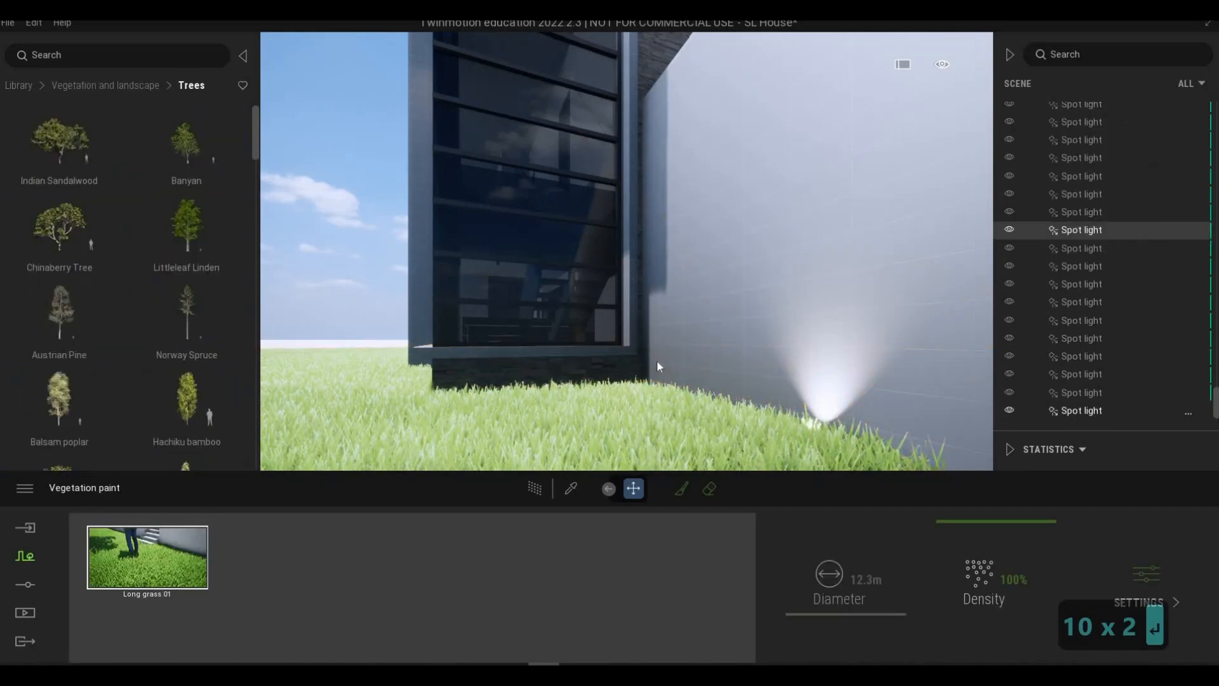
{"action": "right_click_drag", "start_coordinate": [660, 414], "coordinate": [615, 445]}
{"action": "key", "text": "a"}
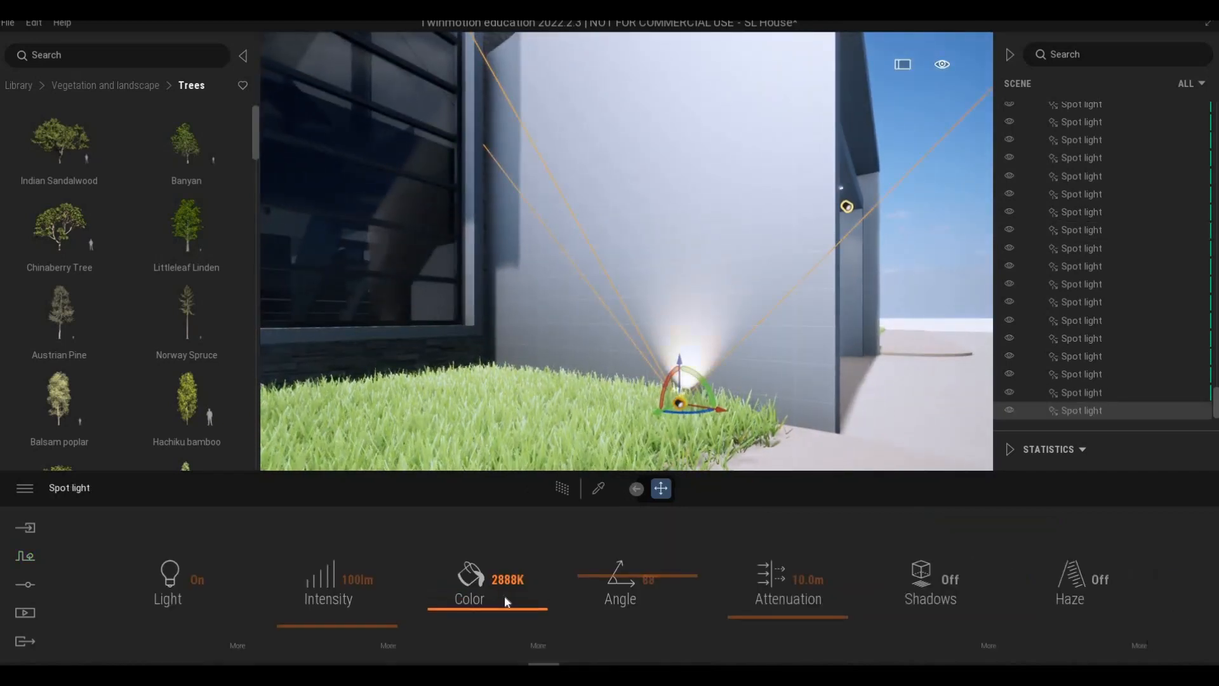
Copy the warm ground spot light along the side wall toward the glazed volume.
{"action": "mouse_move", "coordinate": [666, 367]}
{"action": "right_mouse_down"}
{"action": "mouse_move", "coordinate": [546, 365]}
{"action": "mouse_move", "coordinate": [571, 285]}
{"action": "mouse_move", "coordinate": [665, 368]}
{"action": "right_mouse_up"}
{"action": "left_click_drag", "start_coordinate": [649, 367], "coordinate": [481, 385], "text": "alt"}
{"action": "key", "text": "Return"}
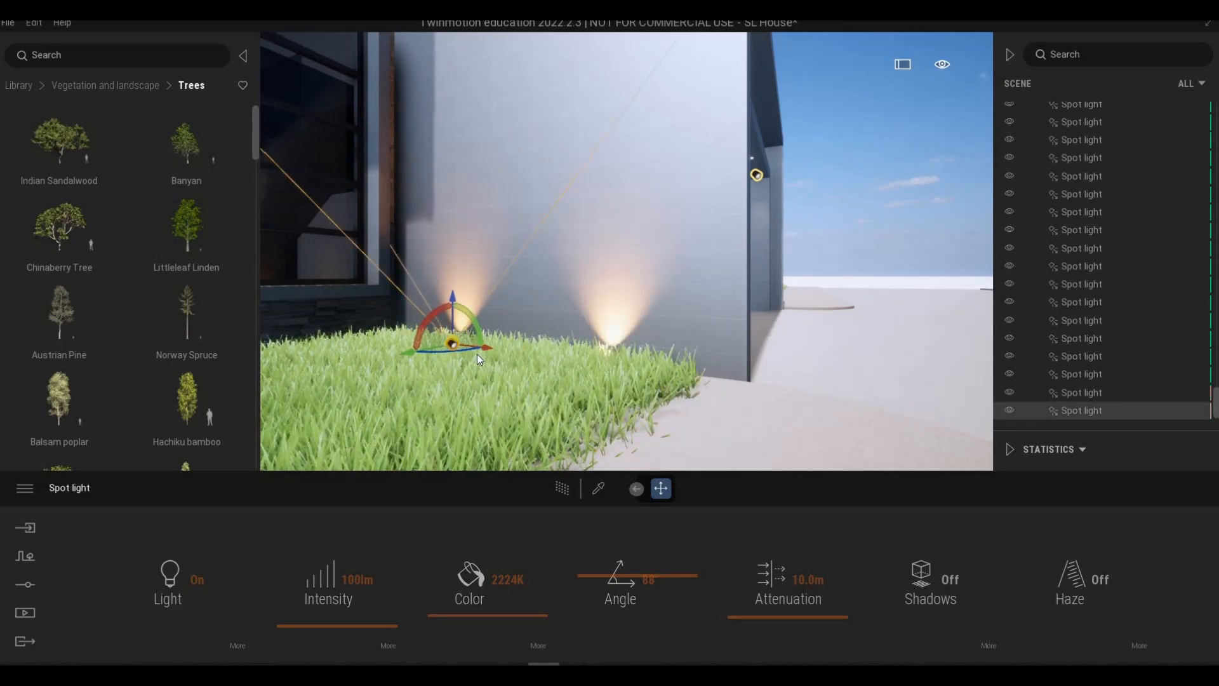
Copy the second ground spot light and shift the copy about 0.54 m along its red axis toward the glazed volume's stone base.
{"action": "key", "text": "a"}
{"action": "key", "text": "a"}
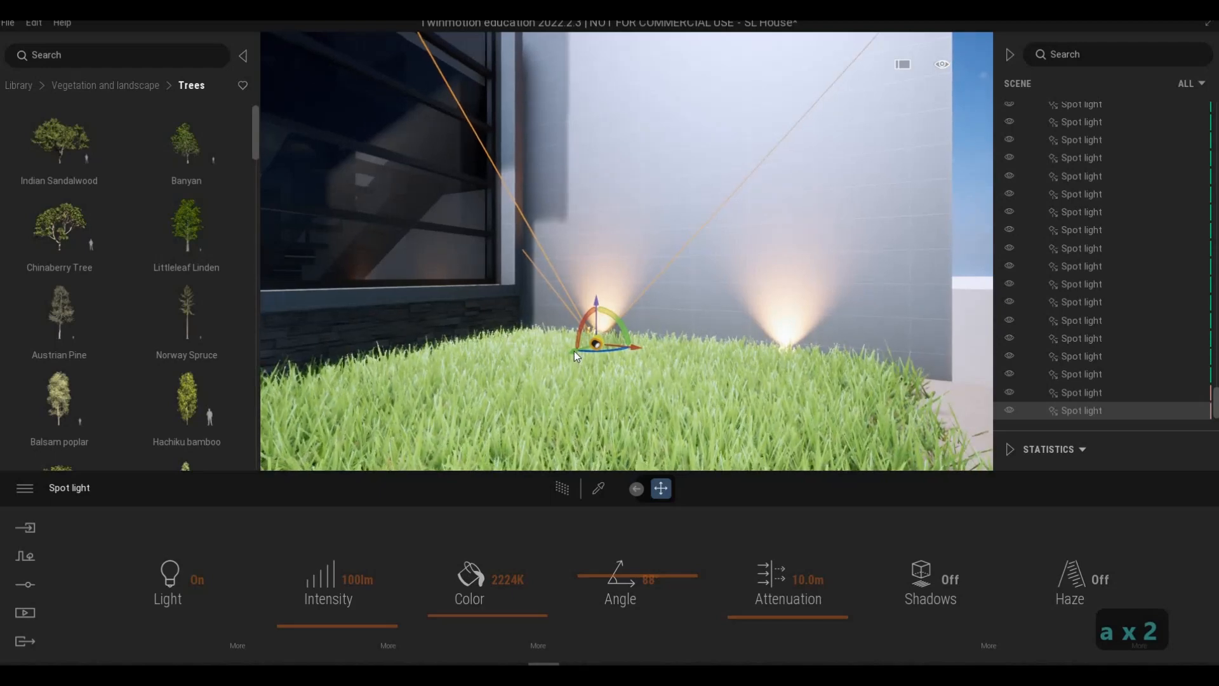
{"action": "left_click_drag", "start_coordinate": [574, 350], "coordinate": [533, 359]}
{"action": "left_click", "coordinate": [570, 411]}
{"action": "left_click", "coordinate": [538, 363]}
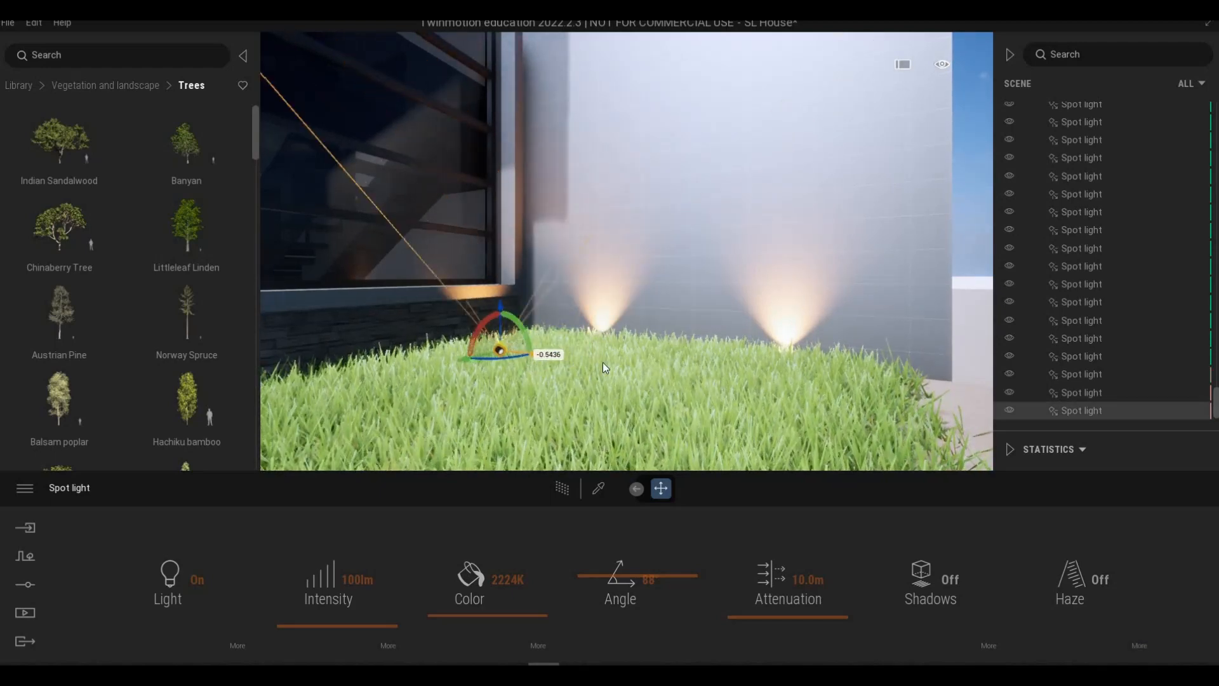
Copy the ground spot light by the glazed volume along its stone base toward the outer corner.
{"action": "right_click_drag", "start_coordinate": [603, 362], "coordinate": [553, 359]}
{"action": "key", "text": "s"}
{"action": "key", "text": "s"}
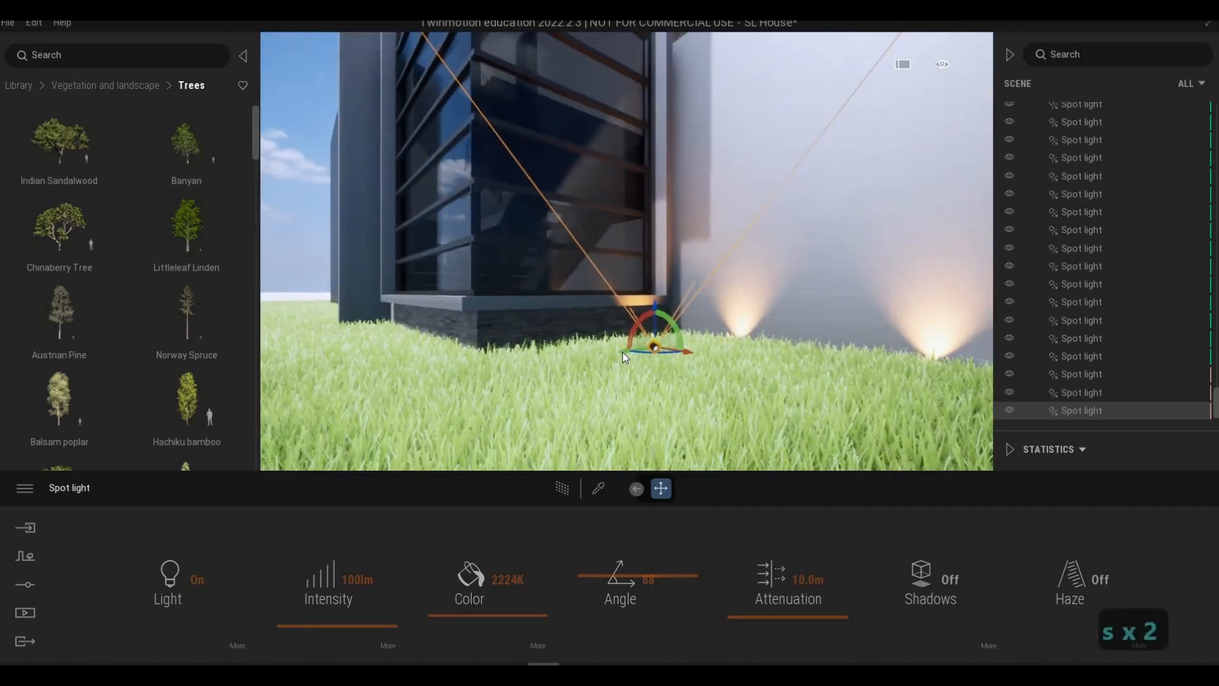
{"action": "left_click_drag", "start_coordinate": [622, 352], "coordinate": [513, 391], "text": "shift"}
{"action": "left_click", "coordinate": [569, 413]}
Copy the newest ground spot light around the corner to the front of the glazed volume's stone base.
{"action": "key", "text": "a"}
{"action": "key", "text": "a"}
{"action": "key", "text": "a"}
{"action": "key", "text": "a"}
{"action": "key", "text": "a"}
{"action": "key", "text": "a"}
{"action": "key", "text": "a"}
{"action": "key", "text": "a"}
{"action": "key", "text": "a"}
{"action": "key", "text": "a"}
{"action": "key", "text": "a"}
{"action": "key", "text": "a"}
{"action": "key", "text": "a"}
{"action": "key", "text": "a"}
{"action": "key", "text": "a"}
{"action": "key", "text": "a"}
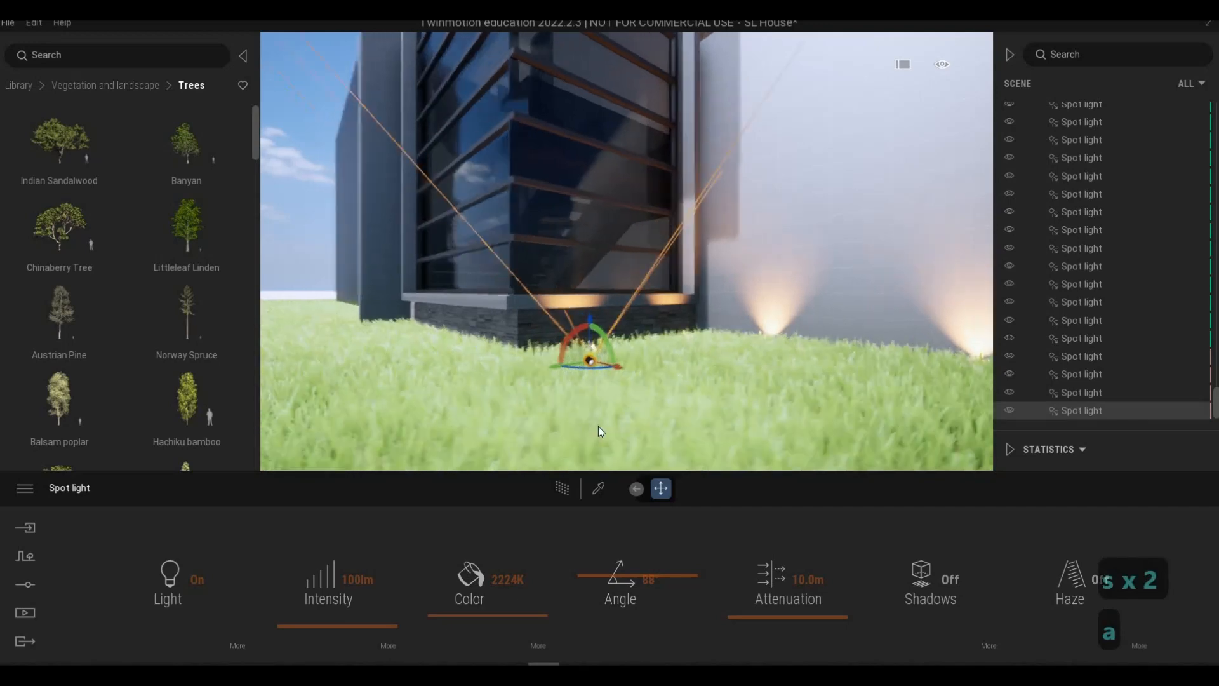
{"action": "left_click_drag", "start_coordinate": [585, 354], "coordinate": [371, 381]}
{"action": "left_click", "coordinate": [577, 409]}
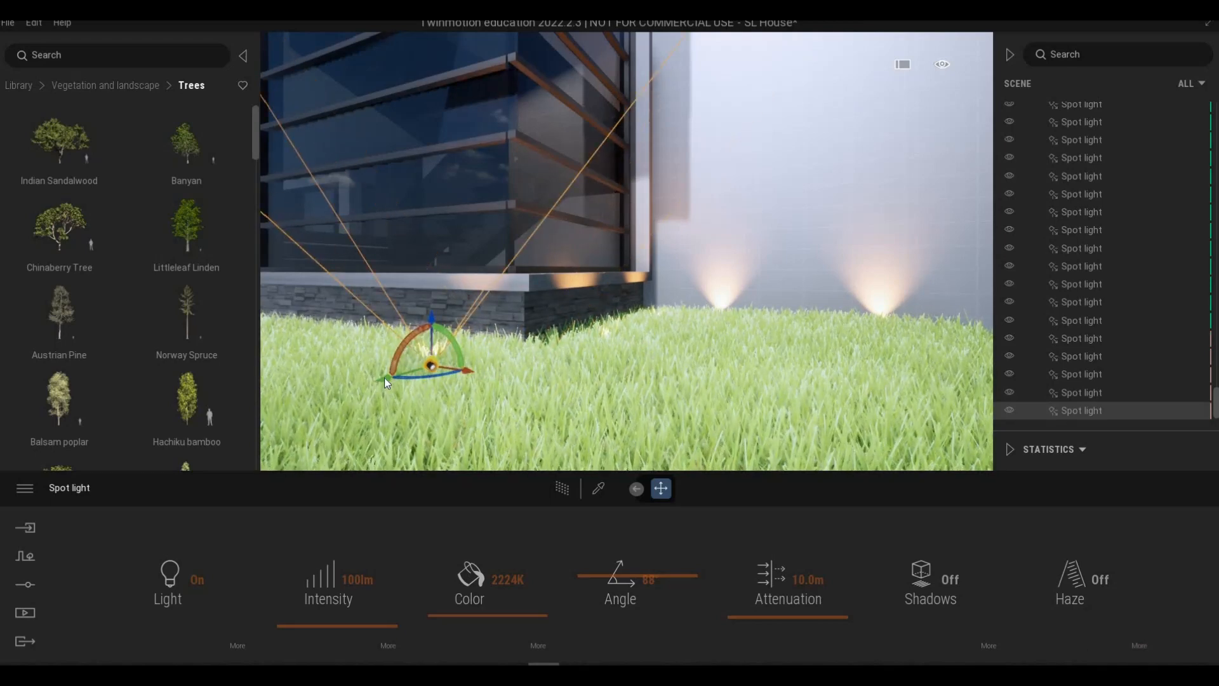
Create 3 instances of the front ground spot light along the stone base with 0.97 m spacing.
{"action": "key", "text": "a"}
{"action": "key", "text": "a"}
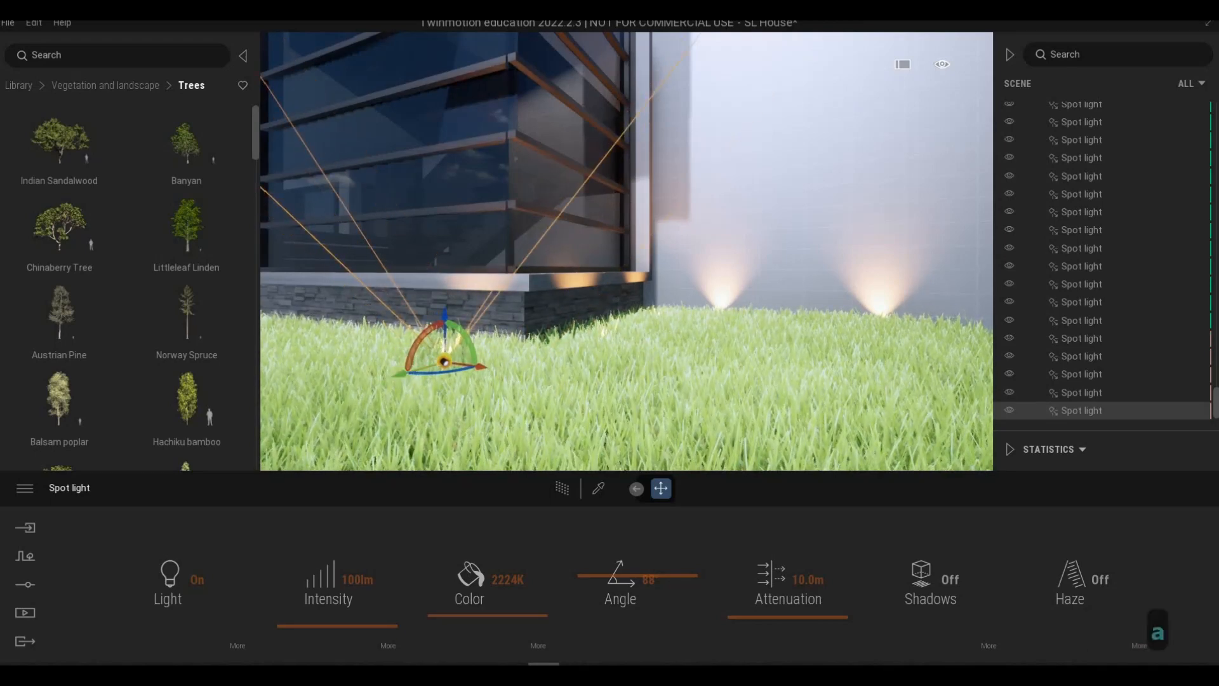
{"action": "key", "text": "a"}
{"action": "key", "text": "a"}
{"action": "key", "text": "a"}
{"action": "key", "text": "a"}
{"action": "key", "text": "a"}
{"action": "key", "text": "a"}
{"action": "key", "text": "a"}
{"action": "key", "text": "a"}
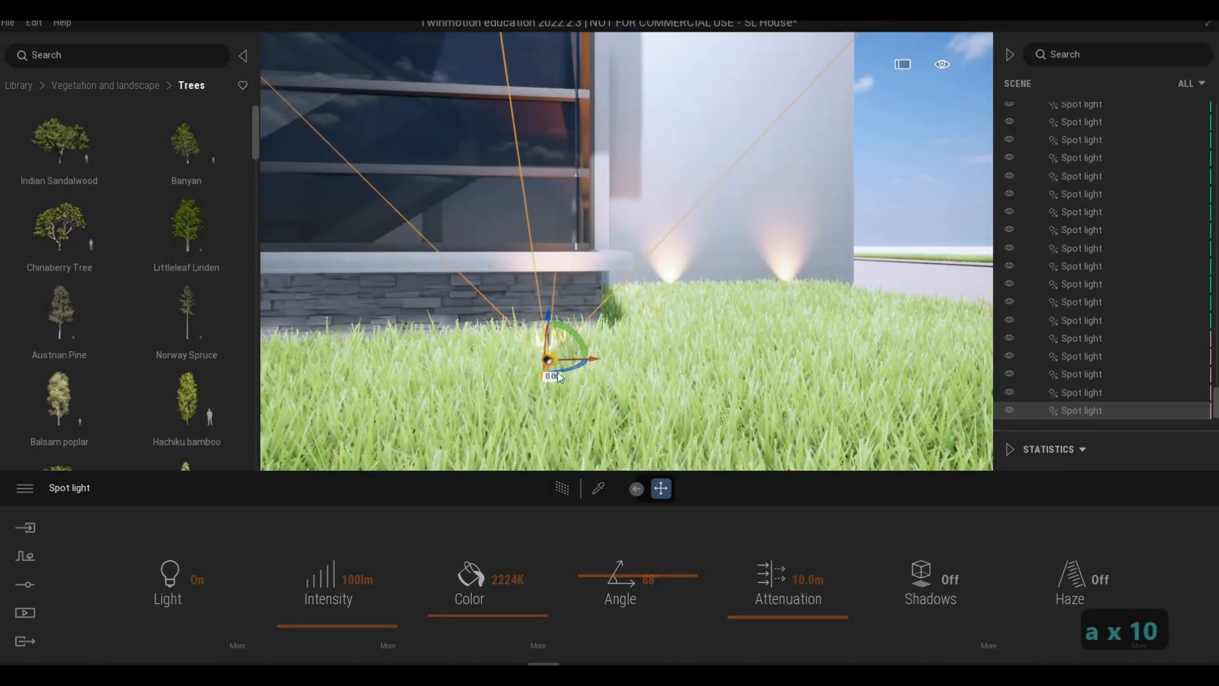
{"action": "left_click_drag", "start_coordinate": [544, 373], "coordinate": [363, 361]}
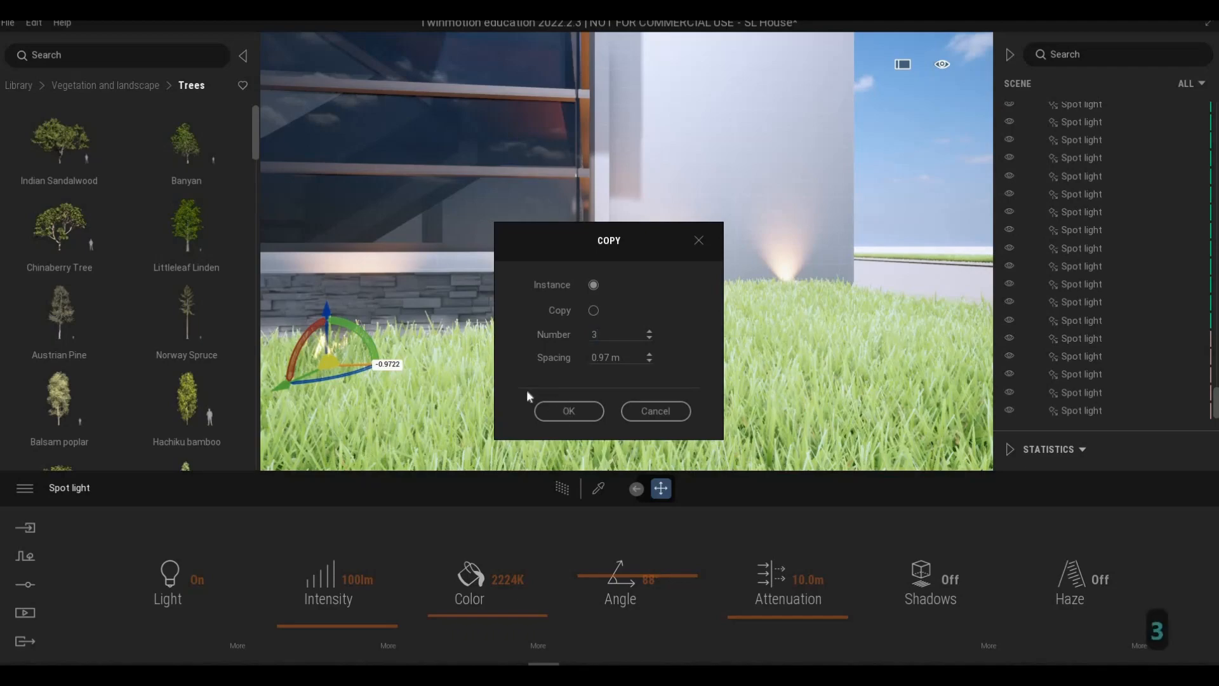
{"action": "left_click", "coordinate": [569, 411]}
Examine the uplights along the stone base and side wall from the driveway, and clear the light selection.
{"action": "key", "text": "s"}
{"action": "key", "text": "a"}
{"action": "key", "text": "s"}
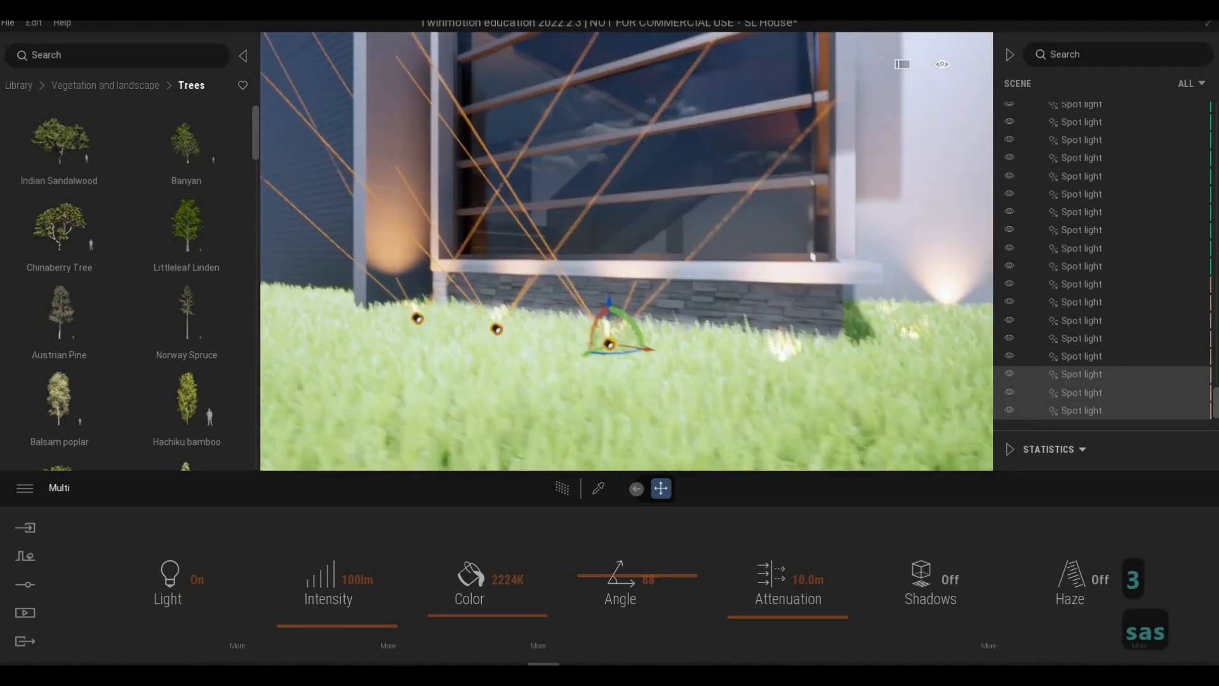
{"action": "key", "text": "d"}
{"action": "key", "text": "d"}
{"action": "key", "text": "d"}
{"action": "key", "text": "d"}
{"action": "key", "text": "d"}
{"action": "key", "text": "s"}
{"action": "key", "text": "s"}
{"action": "key", "text": "s"}
{"action": "key", "text": "s"}
{"action": "key", "text": "s"}
{"action": "key", "text": "d"}
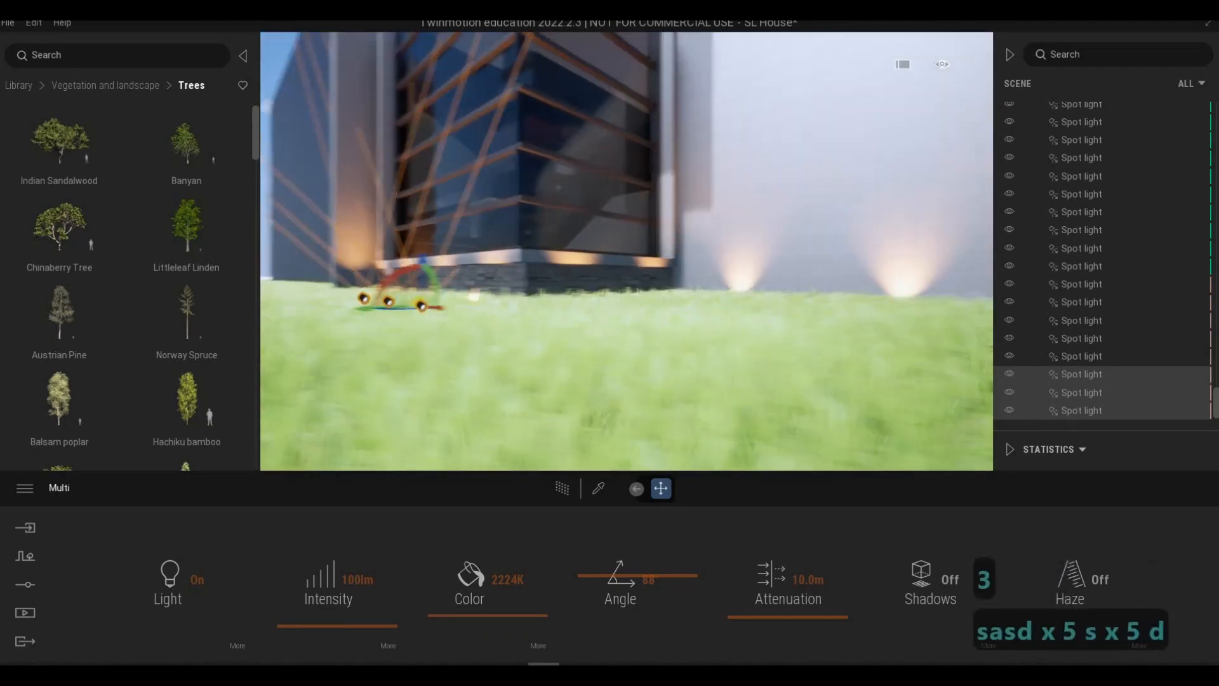
{"action": "key", "text": "d"}
{"action": "key", "text": "d"}
{"action": "key", "text": "d"}
{"action": "key", "text": "d"}
{"action": "key", "text": "d"}
{"action": "key", "text": "d"}
{"action": "key", "text": "d"}
{"action": "key", "text": "d"}
{"action": "key", "text": "d"}
{"action": "key", "text": "d"}
{"action": "key", "text": "d"}
{"action": "key", "text": "d"}
{"action": "key", "text": "d"}
{"action": "key", "text": "d"}
{"action": "key", "text": "d"}
{"action": "key", "text": "d"}
{"action": "key", "text": "d"}
{"action": "key", "text": "d"}
{"action": "key", "text": "d"}
{"action": "key", "text": "d"}
{"action": "key", "text": "q"}
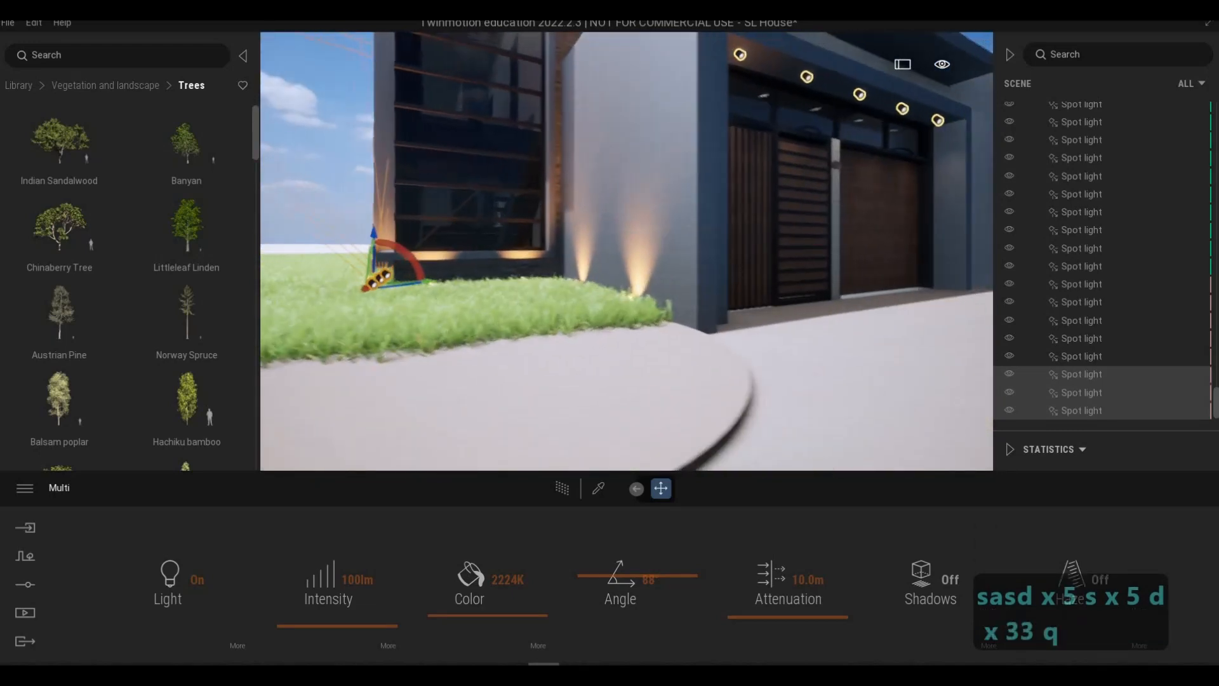
{"action": "key", "text": "a"}
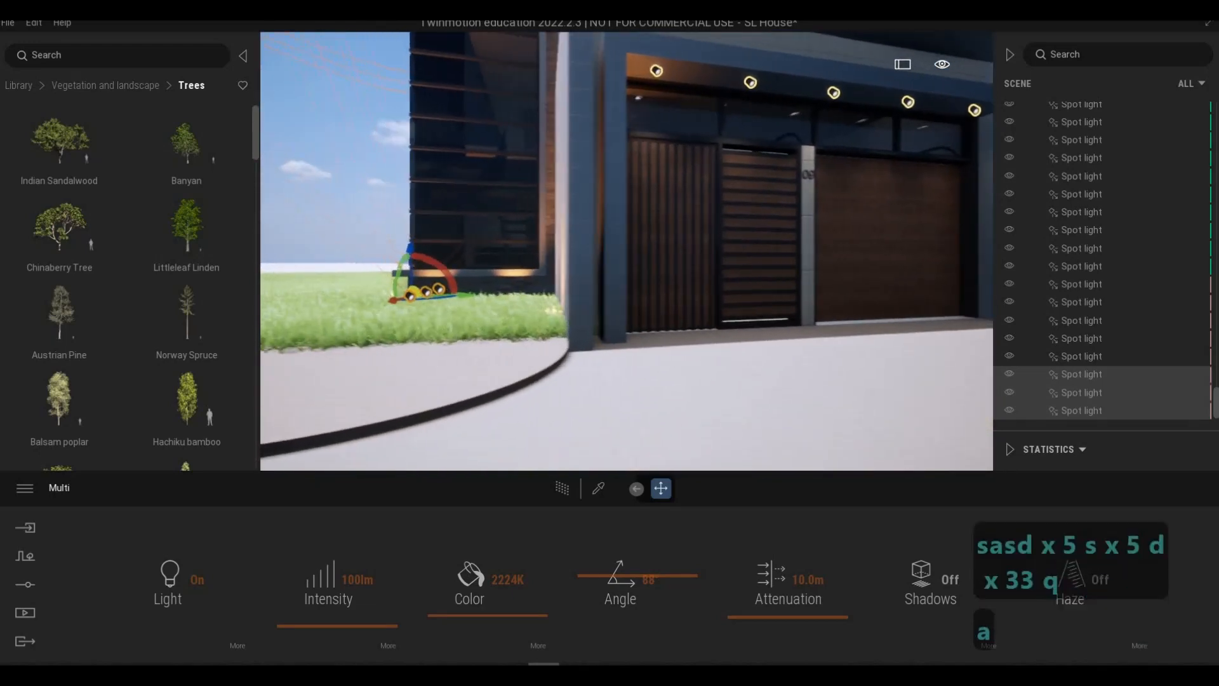
{"action": "key", "text": "a"}
{"action": "key", "text": "a"}
{"action": "key", "text": "a"}
{"action": "key", "text": "a"}
{"action": "key", "text": "a"}
{"action": "key", "text": "a"}
{"action": "key", "text": "a"}
{"action": "key", "text": "a"}
{"action": "key", "text": "a"}
{"action": "key", "text": "a"}
{"action": "key", "text": "a"}
{"action": "key", "text": "a"}
{"action": "key", "text": "a"}
{"action": "key", "text": "a"}
{"action": "key", "text": "a"}
{"action": "key", "text": "a"}
{"action": "key", "text": "a"}
{"action": "key", "text": "a"}
{"action": "key", "text": "a"}
{"action": "key", "text": "a"}
{"action": "key", "text": "a"}
{"action": "key", "text": "a"}
{"action": "key", "text": "a"}
{"action": "key", "text": "a"}
{"action": "key", "text": "a"}
{"action": "key", "text": "a"}
{"action": "key", "text": "a"}
{"action": "key", "text": "a"}
{"action": "key", "text": "a"}
{"action": "key", "text": "s"}
{"action": "key", "text": "s"}
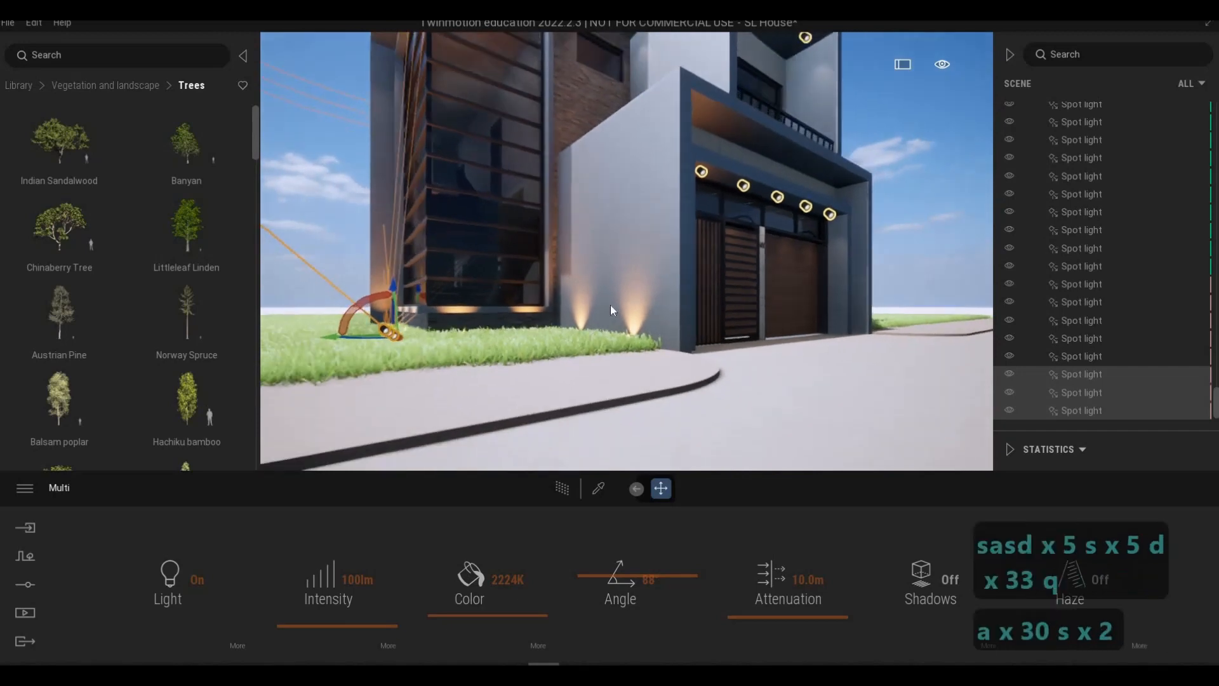
{"action": "key", "text": "Escape"}
{"action": "key", "text": "Escape"}
Select the ground spot light nearest the driveway at the side wall and copy it straight up the wall.
{"action": "key", "text": "w"}
{"action": "key", "text": "w"}
{"action": "key", "text": "w"}
{"action": "key", "text": "w"}
{"action": "key", "text": "w"}
{"action": "key", "text": "w"}
{"action": "key", "text": "w"}
{"action": "key", "text": "w"}
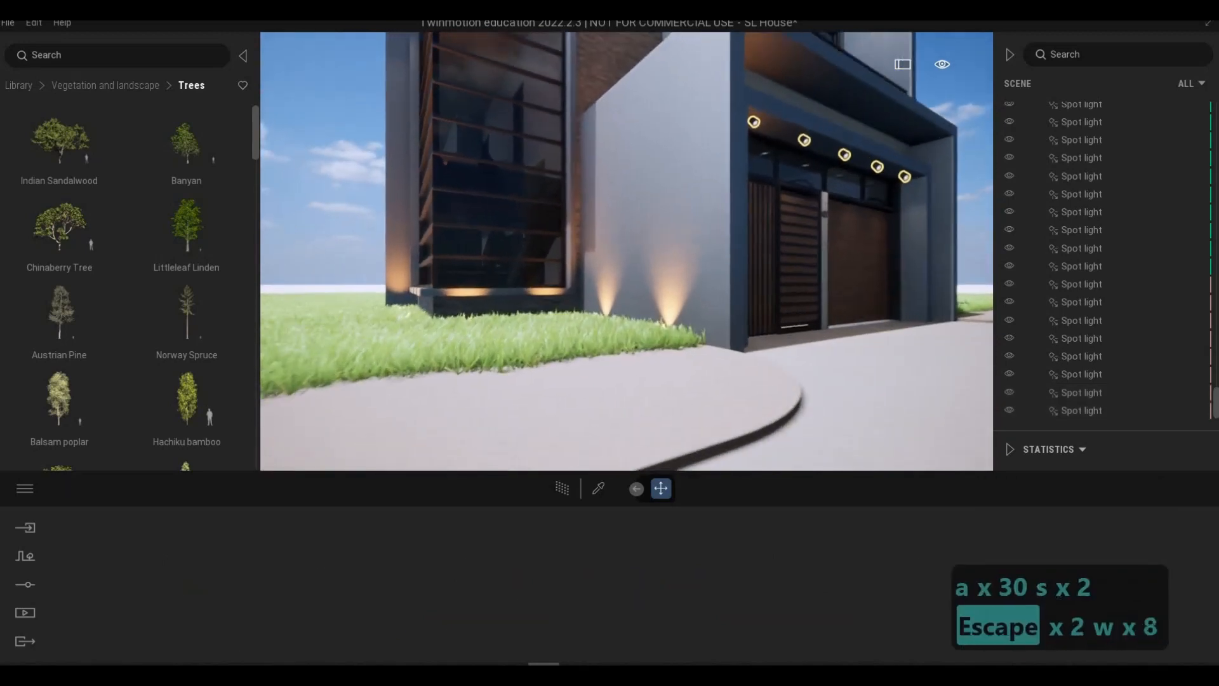
{"action": "key", "text": "w"}
{"action": "key", "text": "w"}
{"action": "key", "text": "w"}
{"action": "key", "text": "w"}
{"action": "key", "text": "q"}
{"action": "key", "text": "q"}
{"action": "key", "text": "q"}
{"action": "key", "text": "q"}
{"action": "key", "text": "q"}
{"action": "key", "text": "q"}
{"action": "key", "text": "q"}
{"action": "key", "text": "q"}
{"action": "key", "text": "q"}
{"action": "left_click", "coordinate": [1079, 410]}
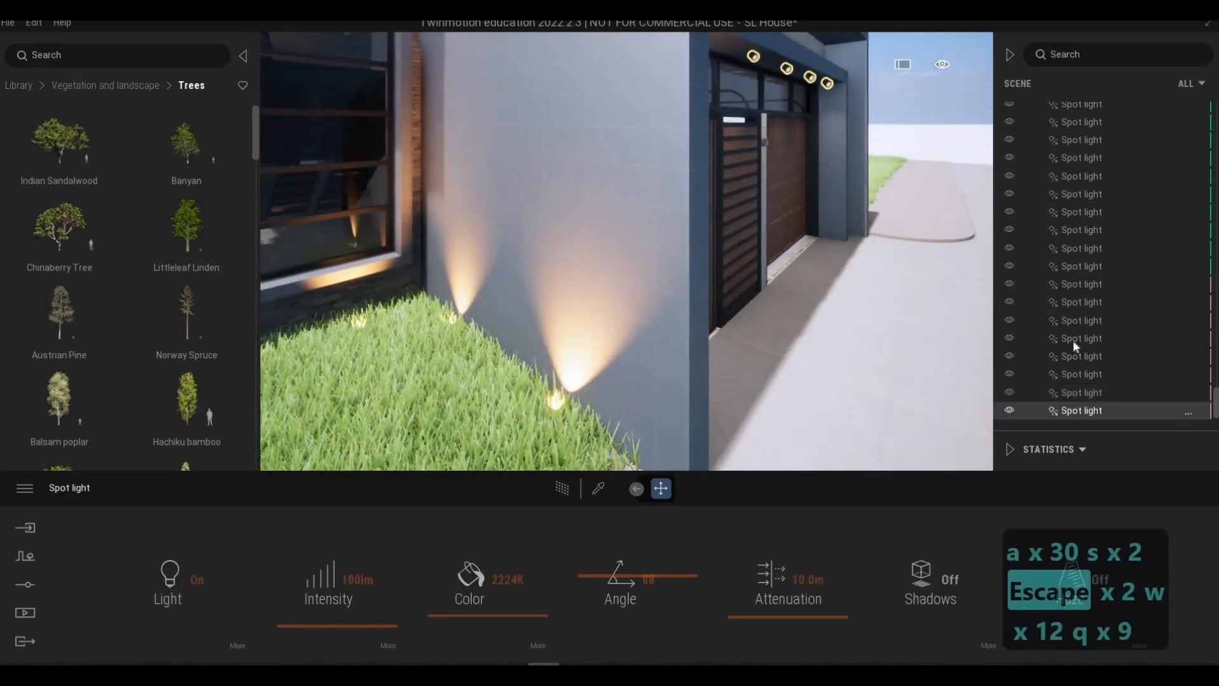
{"action": "left_click", "coordinate": [1088, 287]}
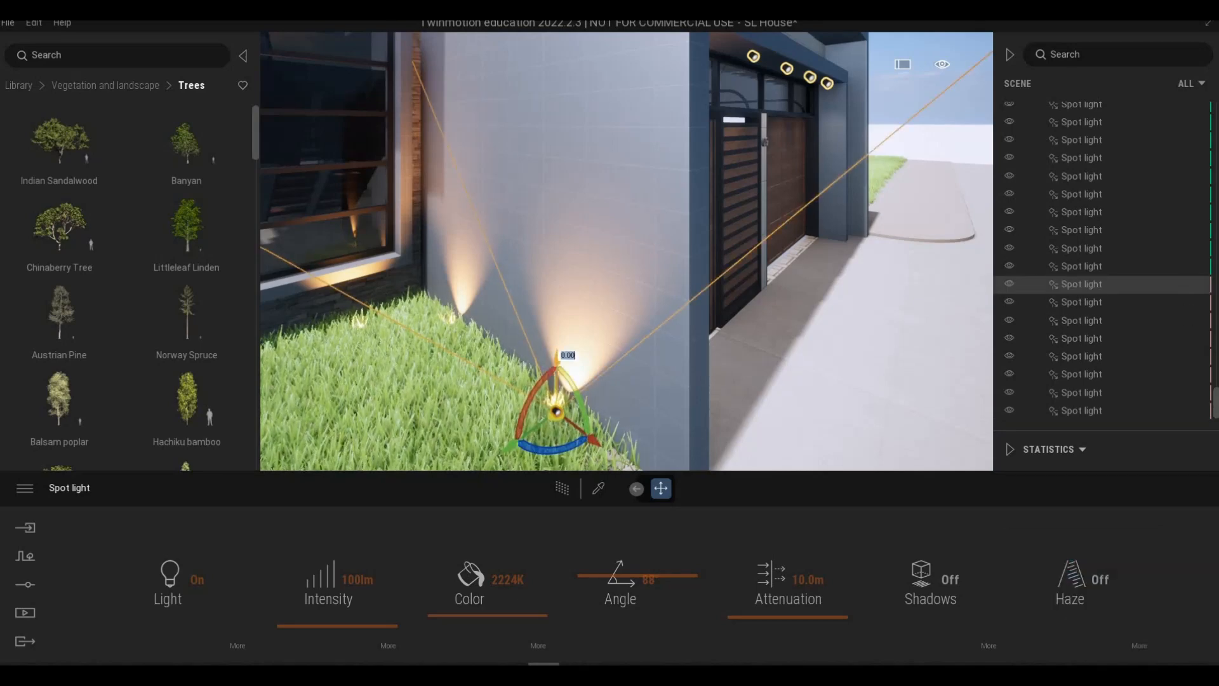
{"action": "left_click_drag", "start_coordinate": [557, 359], "coordinate": [557, 43], "text": "shift"}
{"action": "left_click", "coordinate": [567, 410]}
Raise the copied spot light to the top edge of the garage side wall.
{"action": "key", "text": "q"}
{"action": "key", "text": "q"}
{"action": "key", "text": "q"}
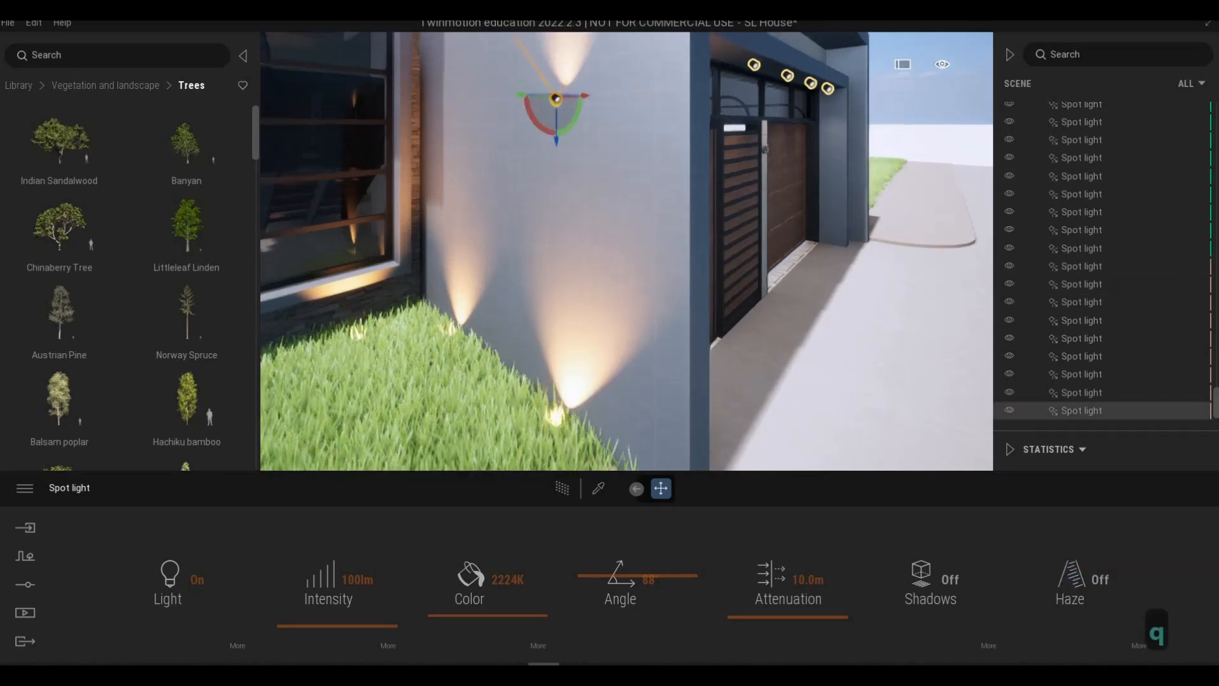
{"action": "key", "text": "w"}
{"action": "mouse_move", "coordinate": [565, 392]}
{"action": "right_mouse_down"}
{"action": "mouse_move", "coordinate": [577, 452]}
{"action": "mouse_move", "coordinate": [584, 405]}
{"action": "right_mouse_up"}
{"action": "key", "text": "s"}
{"action": "key", "text": "s"}
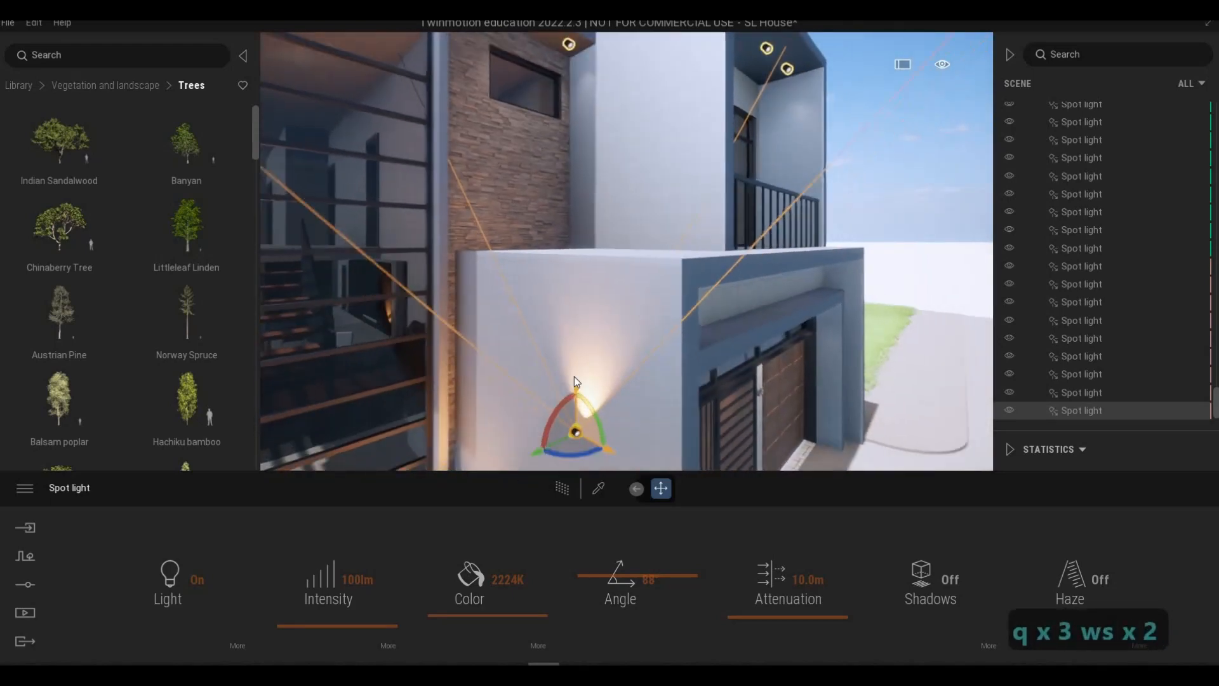
{"action": "middle_click_drag", "start_coordinate": [578, 373], "coordinate": [581, 449], "text": "shift"}
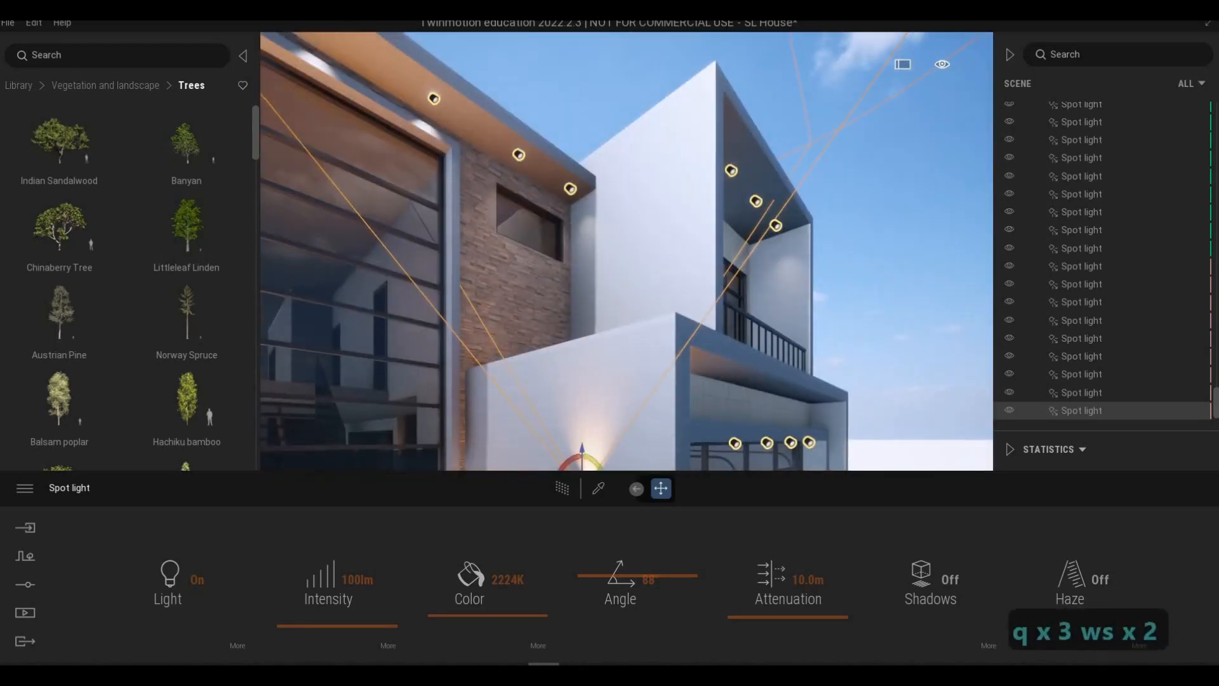
{"action": "key", "text": "s"}
{"action": "right_click_drag", "start_coordinate": [580, 444], "coordinate": [604, 357]}
{"action": "left_click_drag", "start_coordinate": [605, 373], "coordinate": [606, 233]}
Move the raised spot light across the garage roof to the foot of the upper white wall.
{"action": "key", "text": "w"}
{"action": "key", "text": "d"}
{"action": "key", "text": "q"}
{"action": "key", "text": "d"}
{"action": "key", "text": "q"}
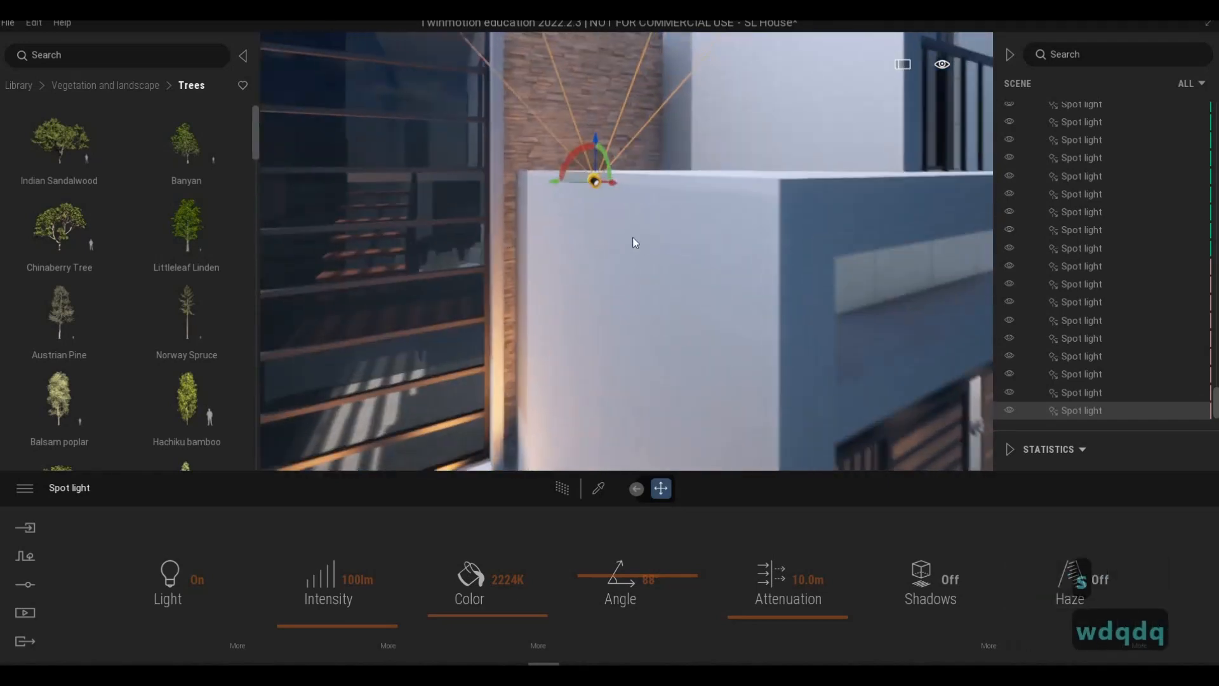
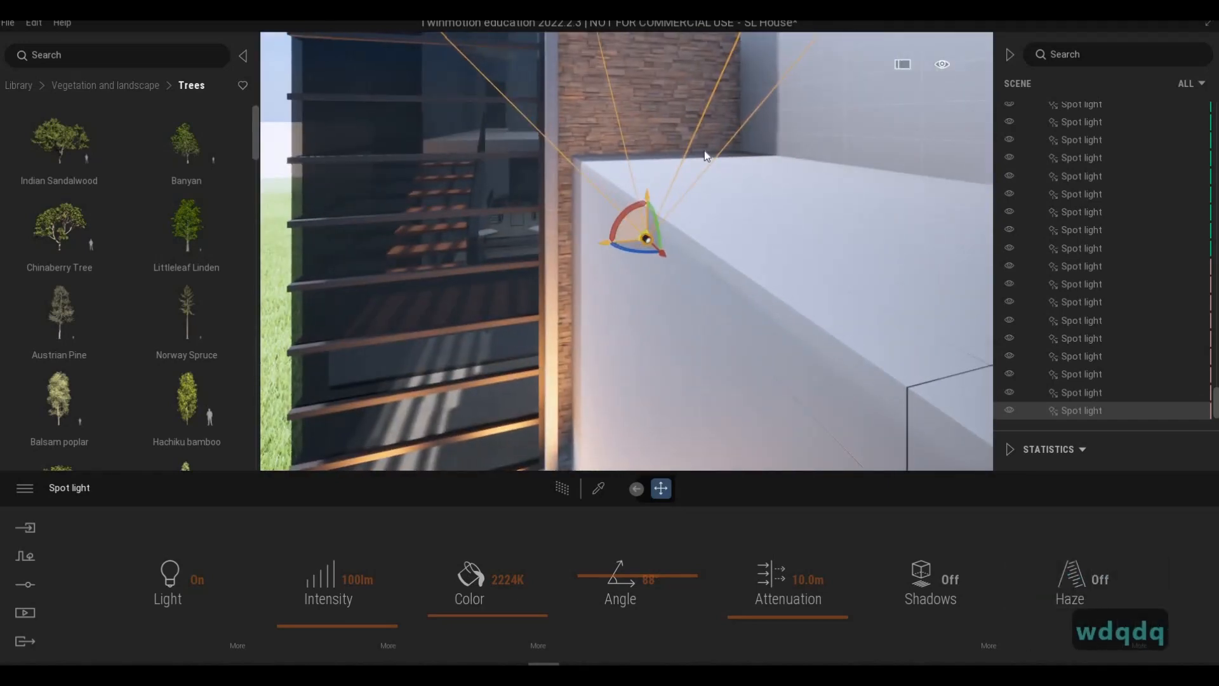
{"action": "left_click_drag", "start_coordinate": [805, 148], "coordinate": [896, 170]}
{"action": "key", "text": "a"}
{"action": "right_click_drag", "start_coordinate": [882, 233], "coordinate": [563, 250]}
{"action": "key", "text": "q"}
{"action": "key", "text": "d"}
{"action": "left_click_drag", "start_coordinate": [562, 249], "coordinate": [819, 270]}
Shift the roof spot light along the upper wall away from its outer edge and lower it to the roof surface.
{"action": "key", "text": "a"}
{"action": "right_click_drag", "start_coordinate": [730, 230], "coordinate": [829, 300]}
{"action": "key", "text": "w"}
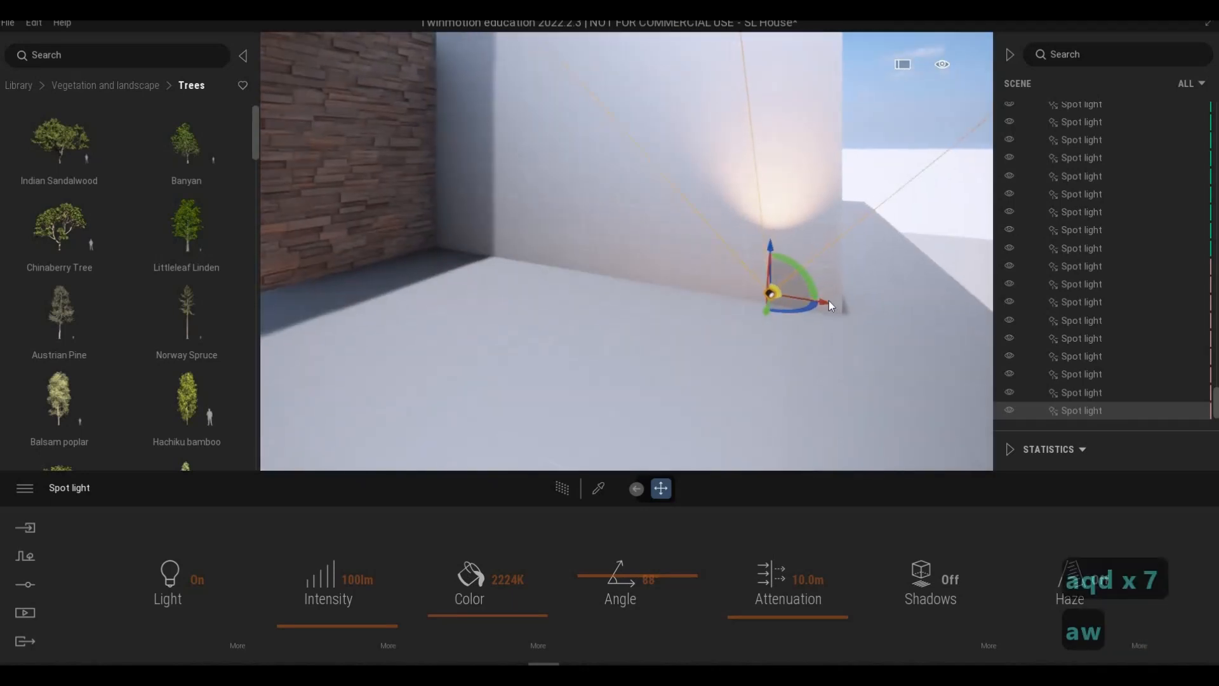
{"action": "left_click_drag", "start_coordinate": [823, 301], "coordinate": [733, 287]}
{"action": "left_click", "coordinate": [734, 287]}
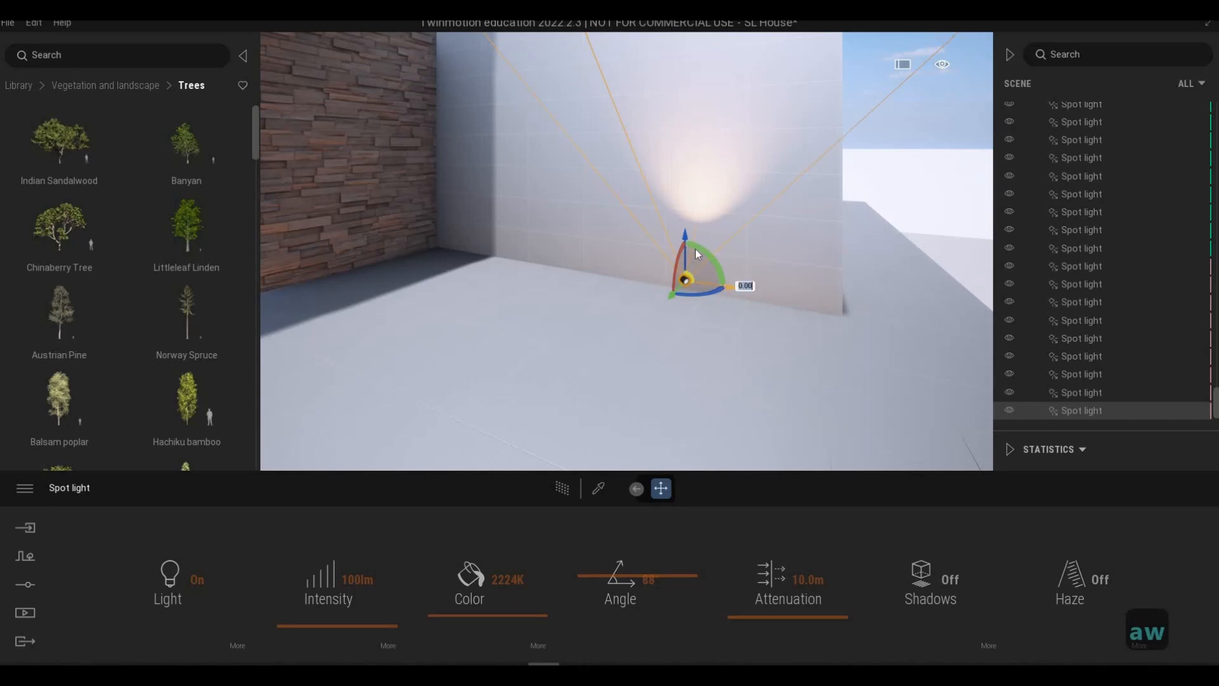
{"action": "left_click_drag", "start_coordinate": [686, 234], "coordinate": [694, 297]}
{"action": "left_click", "coordinate": [735, 336]}
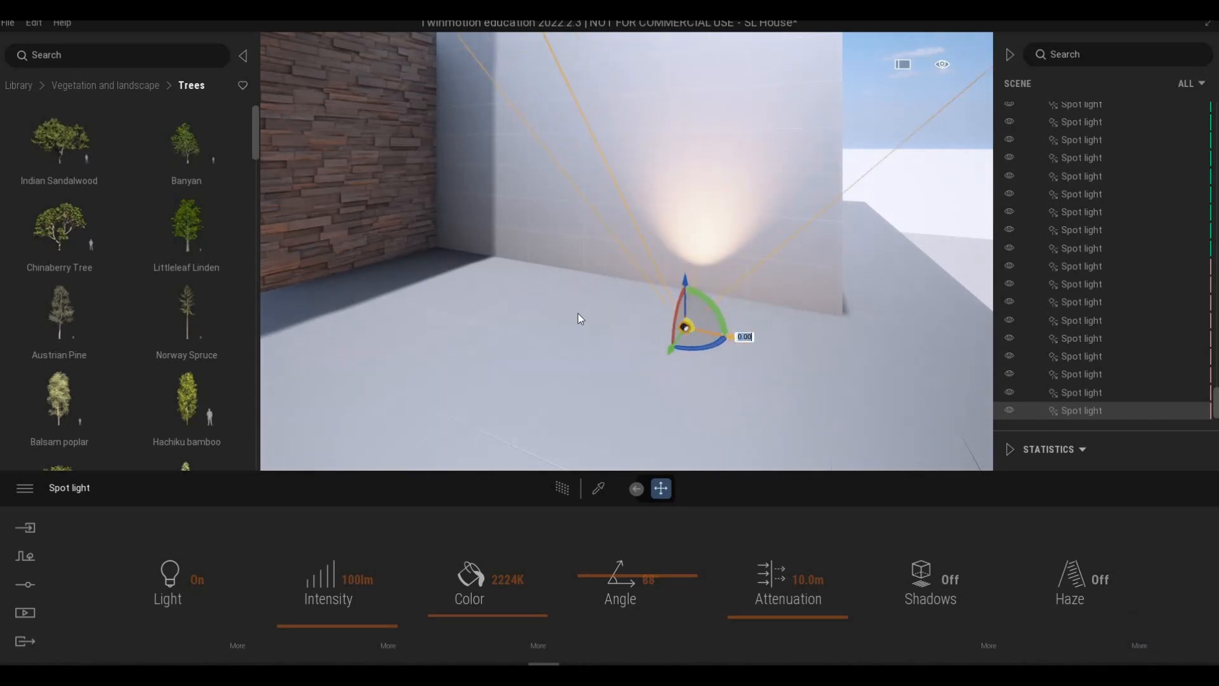
Copy the roof spot light as one instance 1.21 m along the upper white wall, toward the brick wall.
{"action": "left_click", "coordinate": [522, 311]}
{"action": "left_click_drag", "start_coordinate": [522, 310], "coordinate": [516, 318], "text": "shift"}
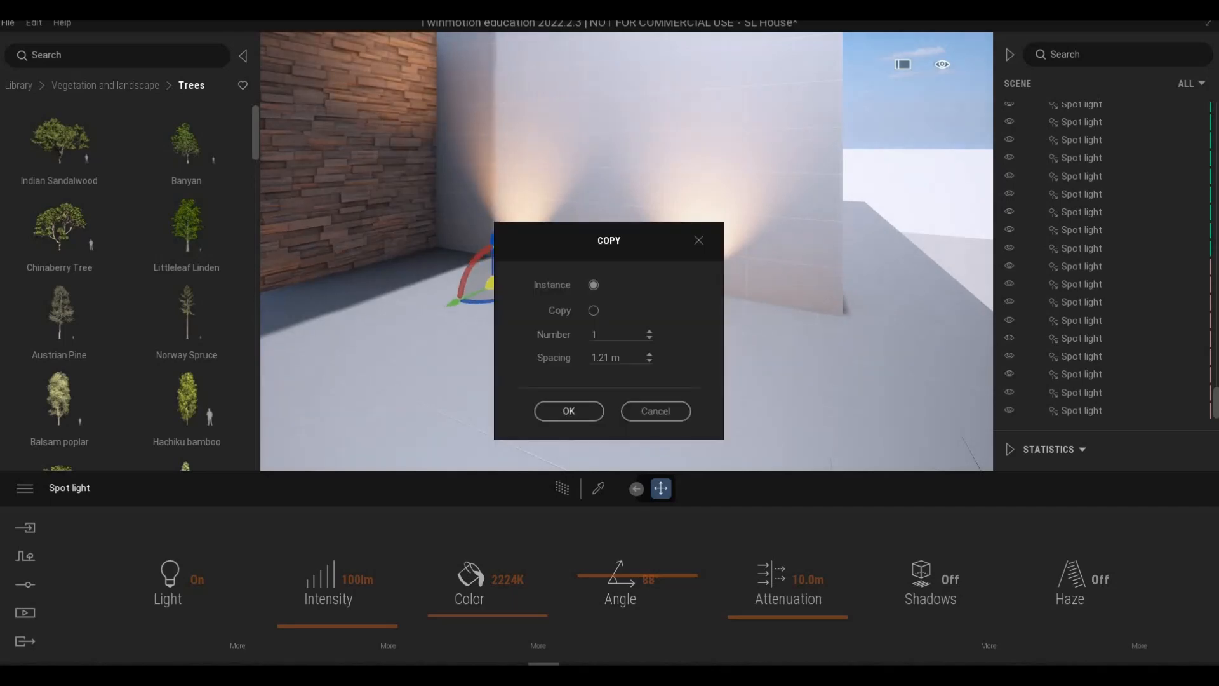
{"action": "left_click", "coordinate": [569, 412]}
Deselect the spot light and examine the lit facade, garage roof and side wall from the lawn and street.
{"action": "key", "text": "s"}
{"action": "key", "text": "e"}
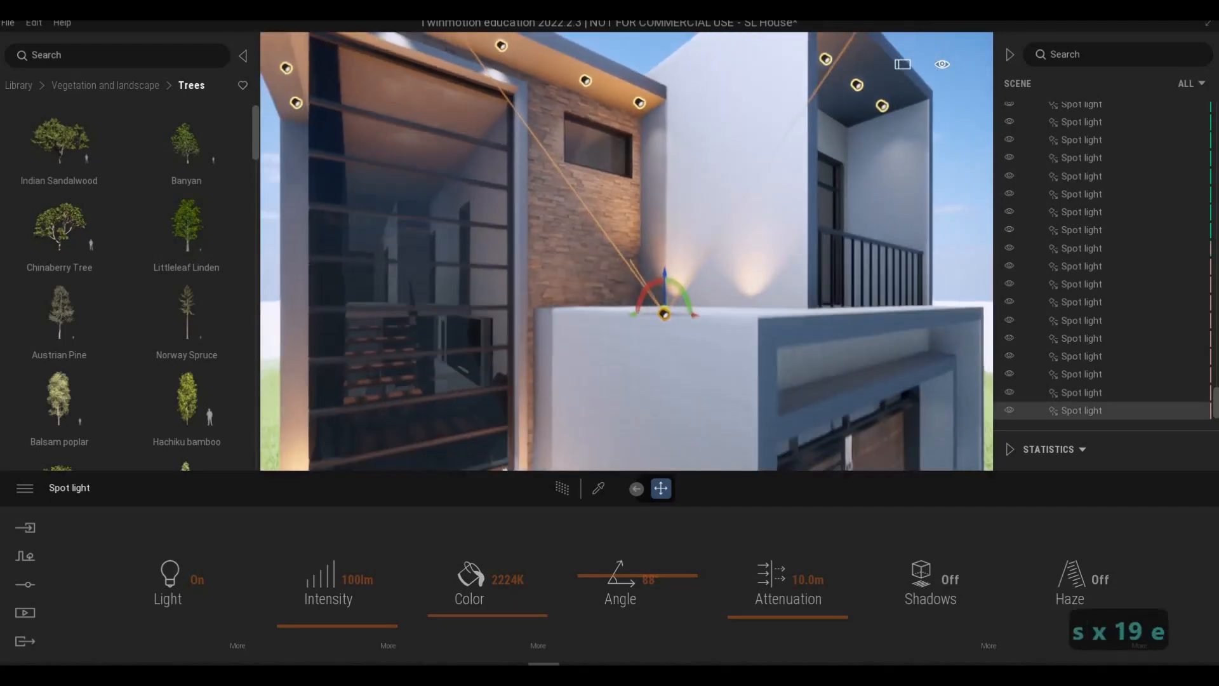
{"action": "key", "text": "s"}
{"action": "key", "text": "e"}
{"action": "key", "text": "d"}
{"action": "key", "text": "a"}
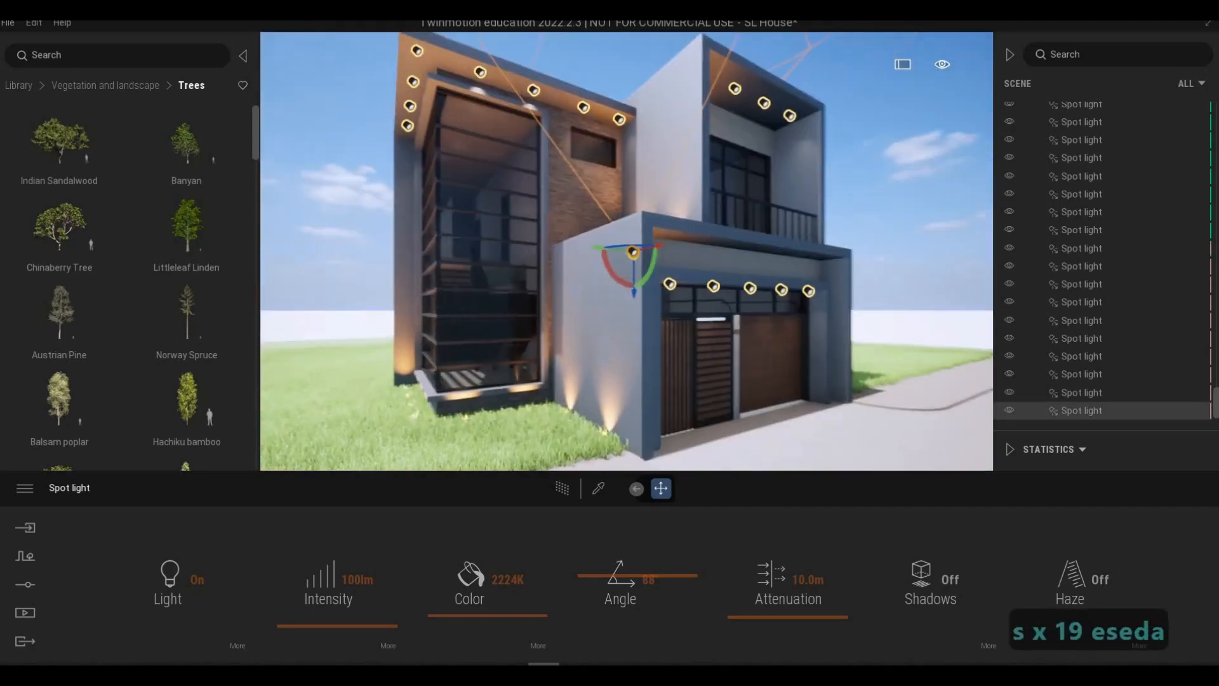
{"action": "key", "text": "d"}
{"action": "key", "text": "d"}
{"action": "key", "text": "d"}
{"action": "key", "text": "d"}
{"action": "key", "text": "d"}
{"action": "key", "text": "d"}
{"action": "key", "text": "d"}
{"action": "key", "text": "d"}
{"action": "key", "text": "d"}
{"action": "key", "text": "d"}
{"action": "key", "text": "d"}
{"action": "key", "text": "d"}
{"action": "key", "text": "d"}
{"action": "key", "text": "d"}
{"action": "key", "text": "d"}
{"action": "key", "text": "d"}
{"action": "key", "text": "d"}
{"action": "key", "text": "d"}
{"action": "key", "text": "d"}
{"action": "key", "text": "d"}
{"action": "key", "text": "d"}
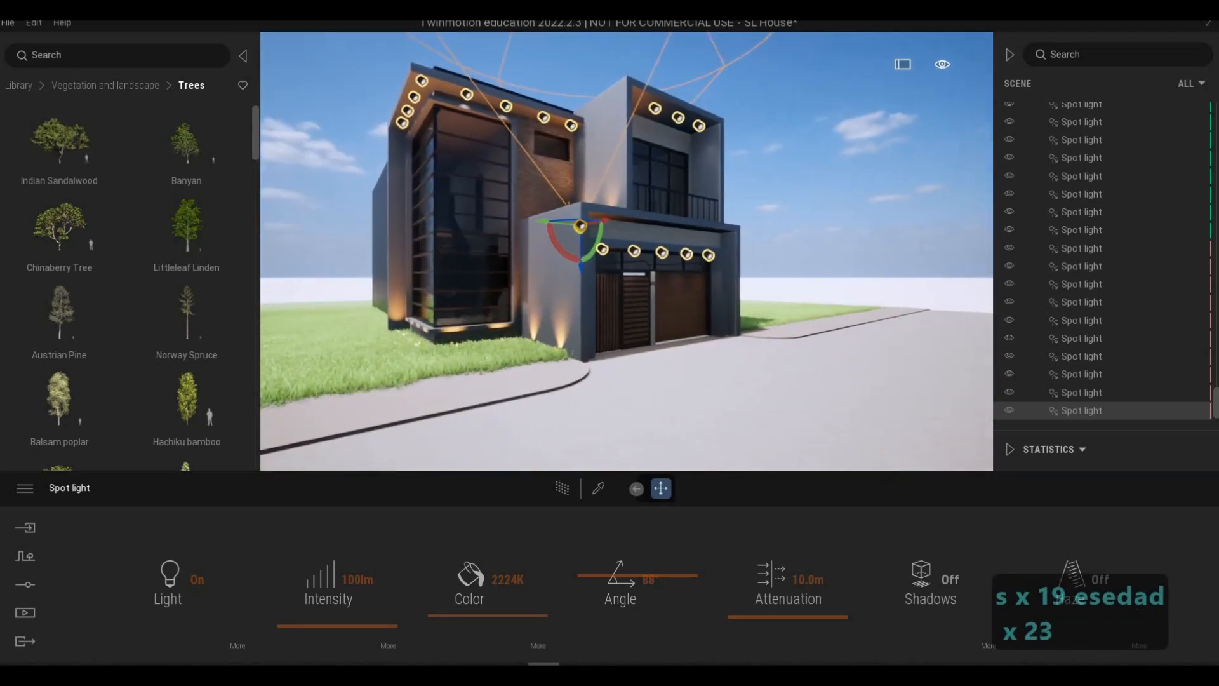
{"action": "key", "text": "w"}
{"action": "key", "text": "e"}
{"action": "key", "text": "e"}
{"action": "key", "text": "Escape"}
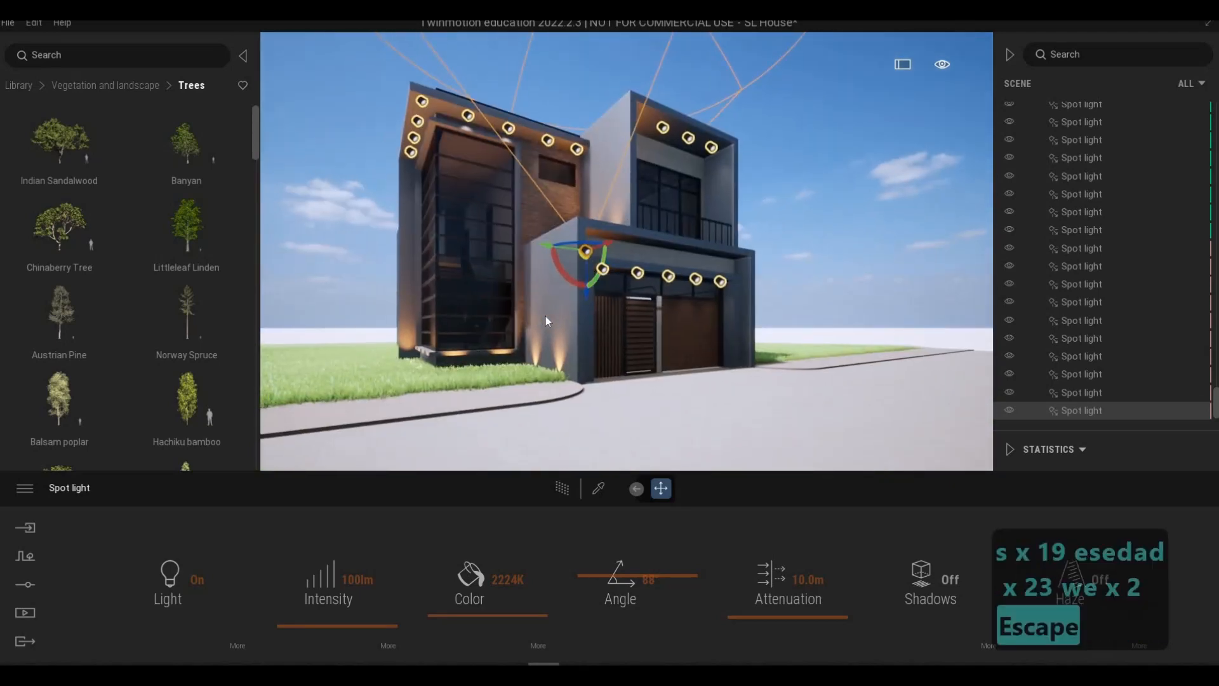
{"action": "key", "text": "Escape"}
{"action": "key", "text": "s"}
{"action": "key", "text": "a"}
{"action": "key", "text": "a"}
{"action": "key", "text": "a"}
{"action": "key", "text": "a"}
{"action": "key", "text": "a"}
{"action": "key", "text": "a"}
{"action": "key", "text": "a"}
{"action": "key", "text": "a"}
{"action": "key", "text": "a"}
{"action": "key", "text": "a"}
{"action": "key", "text": "a"}
{"action": "key", "text": "a"}
{"action": "key", "text": "a"}
{"action": "key", "text": "a"}
{"action": "key", "text": "a"}
{"action": "key", "text": "a"}
{"action": "key", "text": "a"}
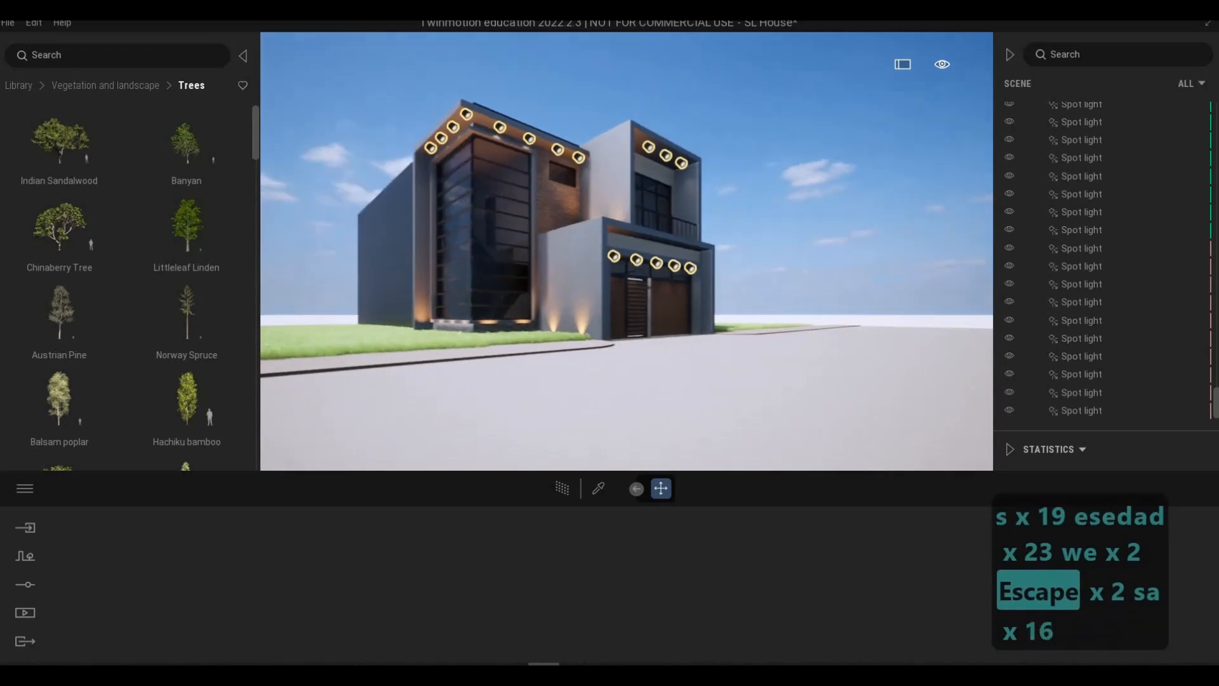
{"action": "key", "text": "d"}
{"action": "key", "text": "w"}
{"action": "key", "text": "w"}
{"action": "key", "text": "w"}
{"action": "key", "text": "w"}
{"action": "key", "text": "w"}
{"action": "key", "text": "w"}
{"action": "key", "text": "w"}
{"action": "key", "text": "w"}
{"action": "key", "text": "w"}
{"action": "key", "text": "w"}
{"action": "key", "text": "w"}
{"action": "key", "text": "w"}
{"action": "key", "text": "w"}
{"action": "key", "text": "w"}
{"action": "key", "text": "w"}
{"action": "key", "text": "w"}
{"action": "key", "text": "w"}
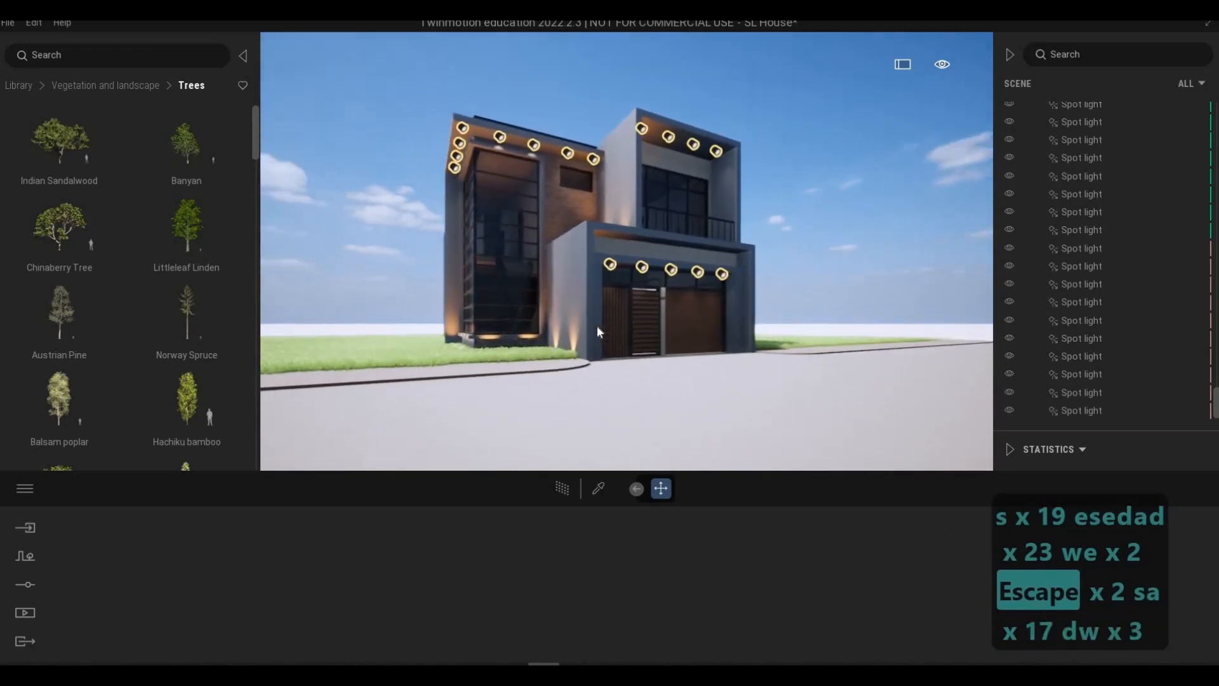
{"action": "key", "text": "w"}
{"action": "key", "text": "w"}
{"action": "key", "text": "w"}
{"action": "key", "text": "w"}
{"action": "key", "text": "w"}
{"action": "key", "text": "w"}
{"action": "key", "text": "w"}
{"action": "key", "text": "w"}
{"action": "key", "text": "w"}
{"action": "key", "text": "w"}
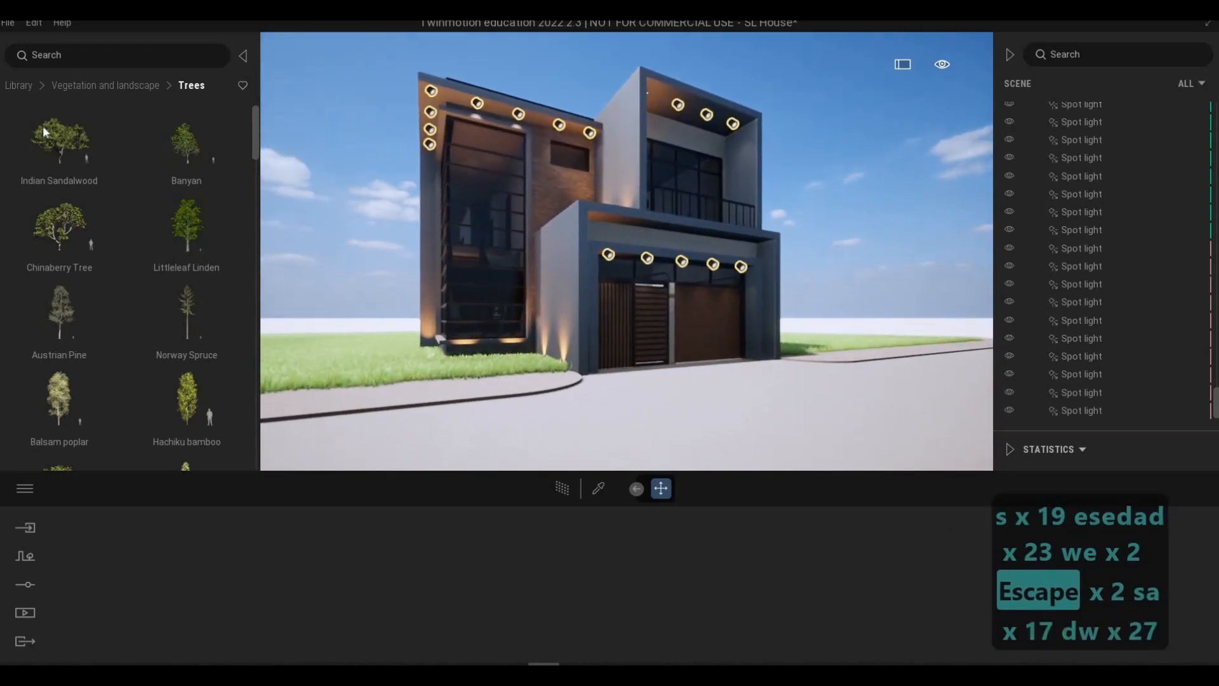
Save the scene under its current file name.
{"action": "left_click", "coordinate": [9, 23]}
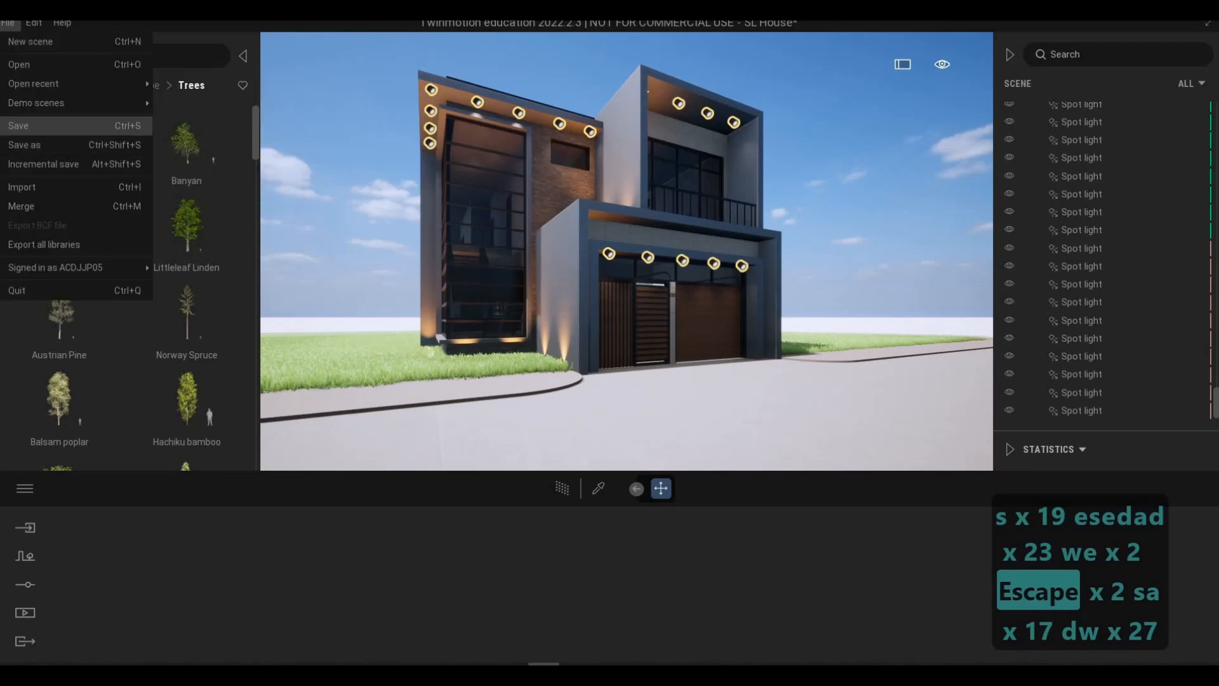
{"action": "left_click", "coordinate": [12, 127]}
{"action": "key", "text": "F1"}
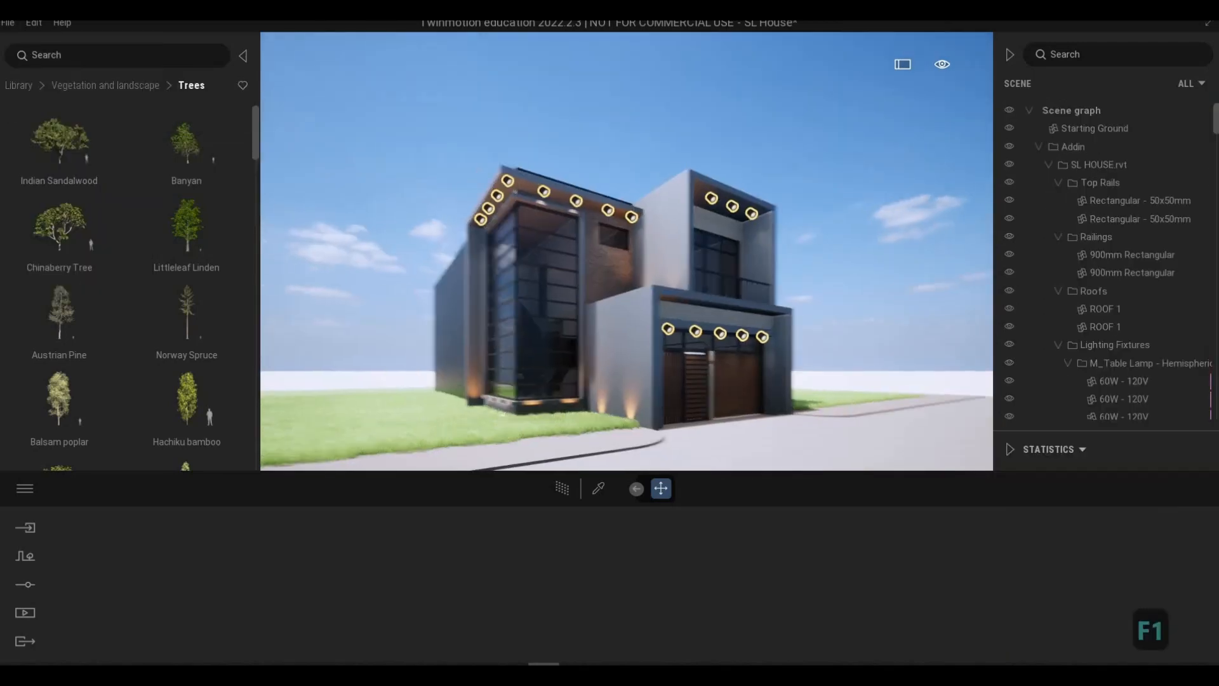
Place a Chinaberry Tree on the lawn beside the house's tall glass corner.
{"action": "key", "text": "d"}
{"action": "key", "text": "w"}
{"action": "key", "text": "q"}
{"action": "key", "text": "q"}
{"action": "key", "text": "q"}
{"action": "key", "text": "q"}
{"action": "key", "text": "q"}
{"action": "key", "text": "q"}
{"action": "key", "text": "q"}
{"action": "key", "text": "q"}
{"action": "key", "text": "q"}
{"action": "key", "text": "q"}
{"action": "key", "text": "q"}
{"action": "key", "text": "q"}
{"action": "key", "text": "q"}
{"action": "key", "text": "q"}
{"action": "key", "text": "q"}
{"action": "key", "text": "q"}
{"action": "key", "text": "q"}
{"action": "key", "text": "q"}
{"action": "key", "text": "q"}
{"action": "key", "text": "q"}
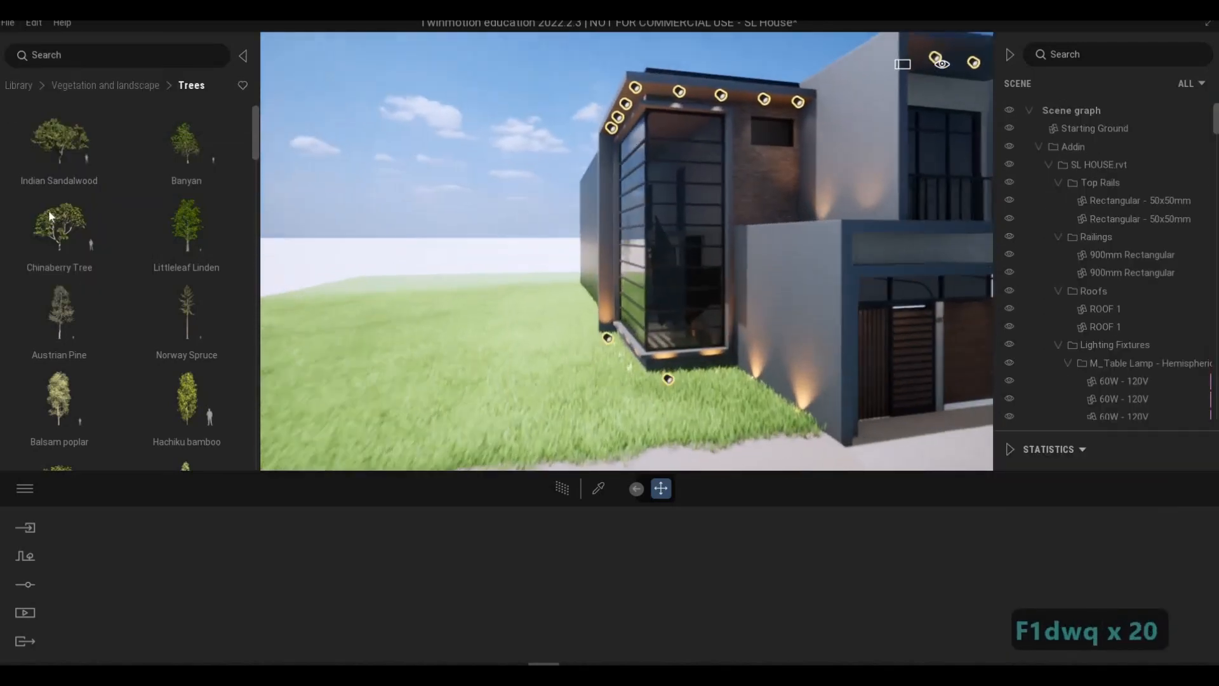
{"action": "left_click_drag", "start_coordinate": [42, 224], "coordinate": [585, 376]}
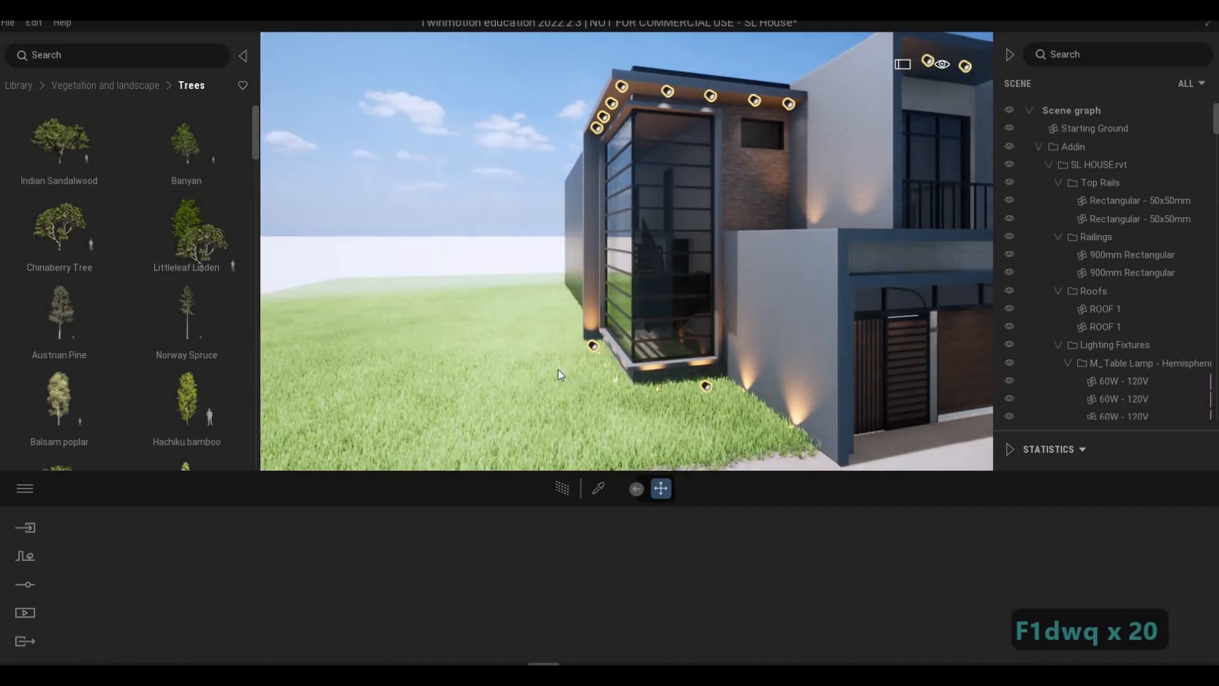
{"action": "key", "text": "F1"}
{"action": "key", "text": "a"}
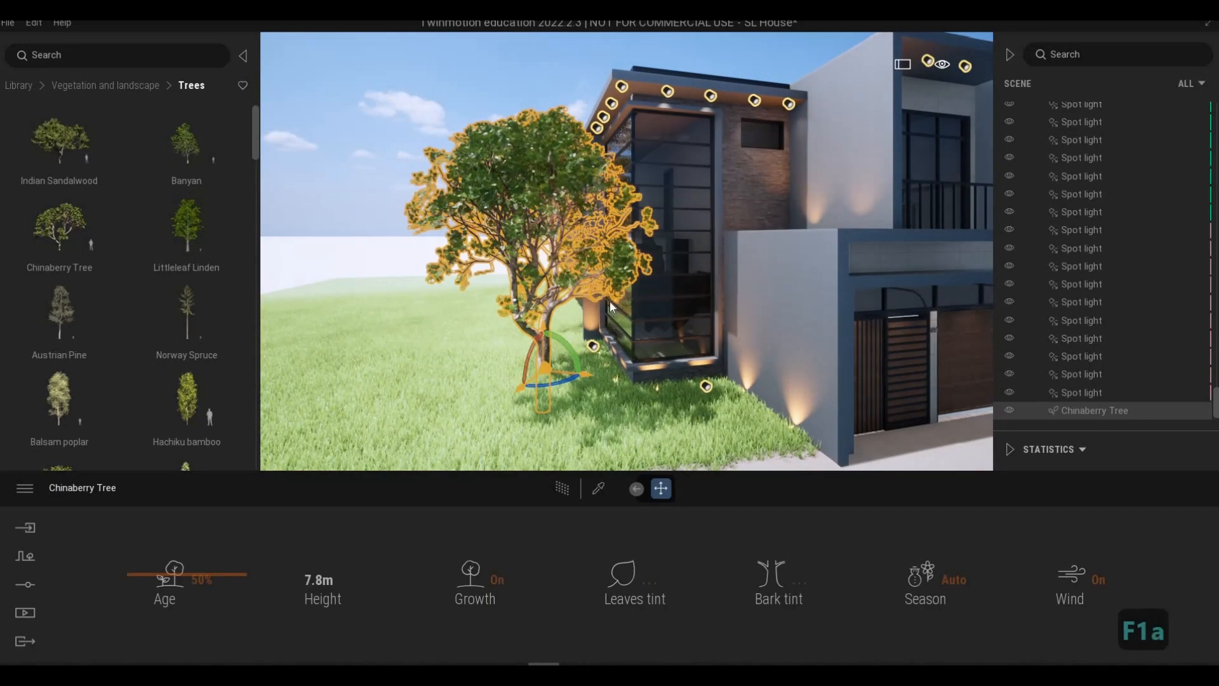
Rotate the Chinaberry Tree about its vertical axis to turn its canopy, and deselect it.
{"action": "key", "text": "w"}
{"action": "key", "text": "e"}
{"action": "key", "text": "a"}
{"action": "key", "text": "s"}
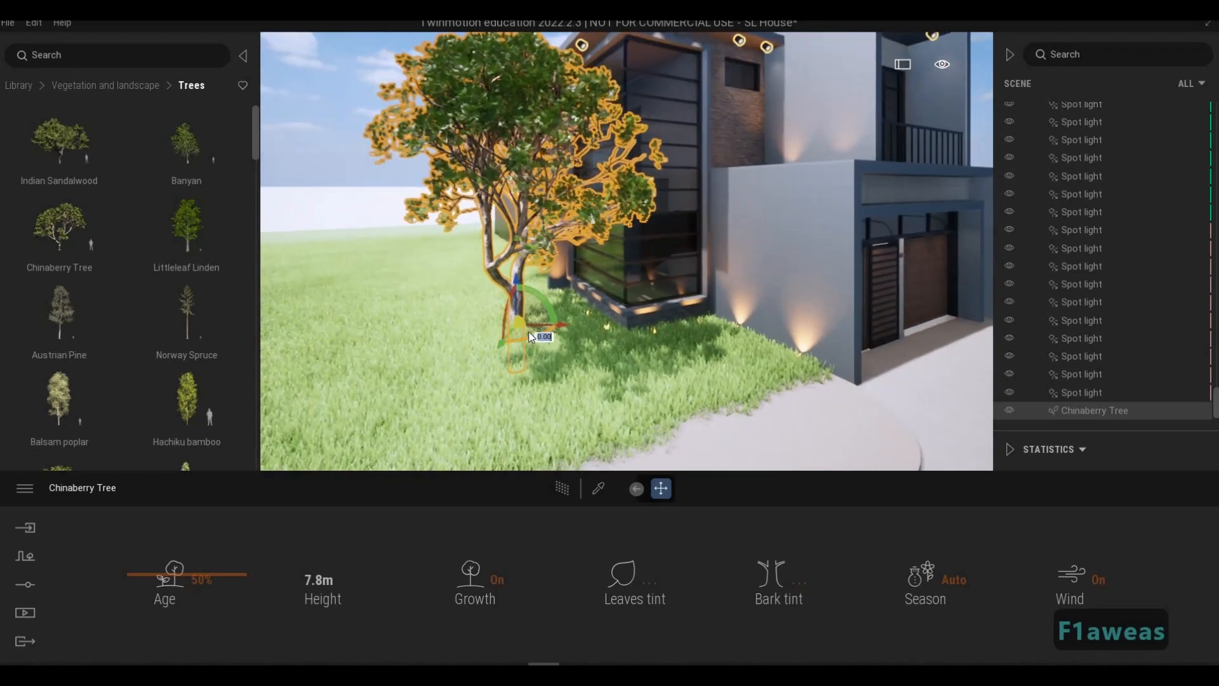
{"action": "left_click_drag", "start_coordinate": [532, 341], "coordinate": [478, 335]}
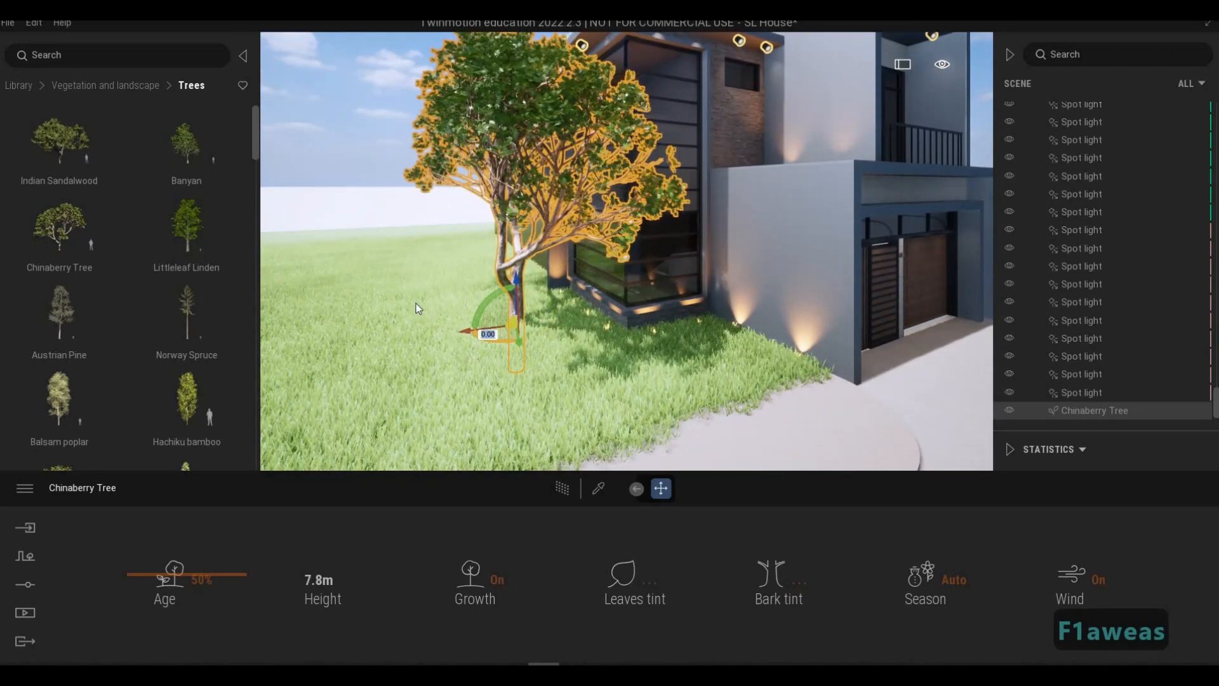
{"action": "left_click_drag", "start_coordinate": [389, 273], "coordinate": [473, 311]}
{"action": "key", "text": "s"}
{"action": "key", "text": "d"}
{"action": "key", "text": "s"}
{"action": "key", "text": "e"}
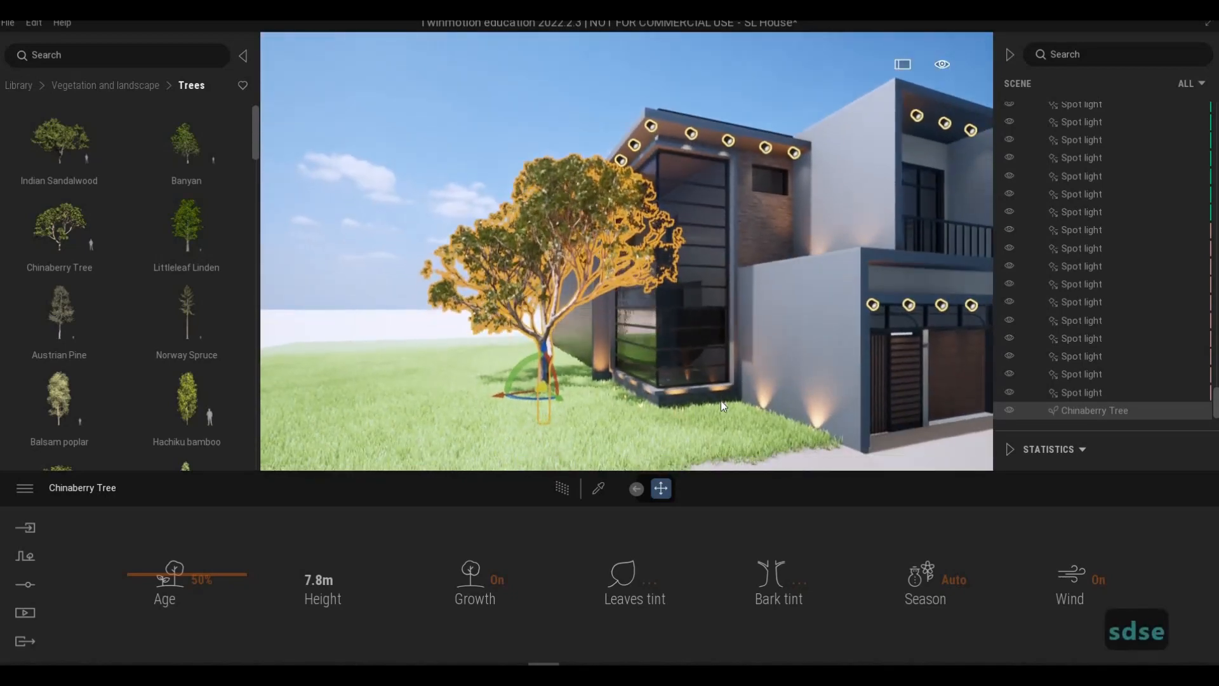
{"action": "key", "text": "Escape"}
{"action": "key", "text": "Escape"}
Reselect the Chinaberry Tree and rotate it about 25 degrees further around its vertical axis.
{"action": "key", "text": "d"}
{"action": "key", "text": "s"}
{"action": "key", "text": "d"}
{"action": "key", "text": "w"}
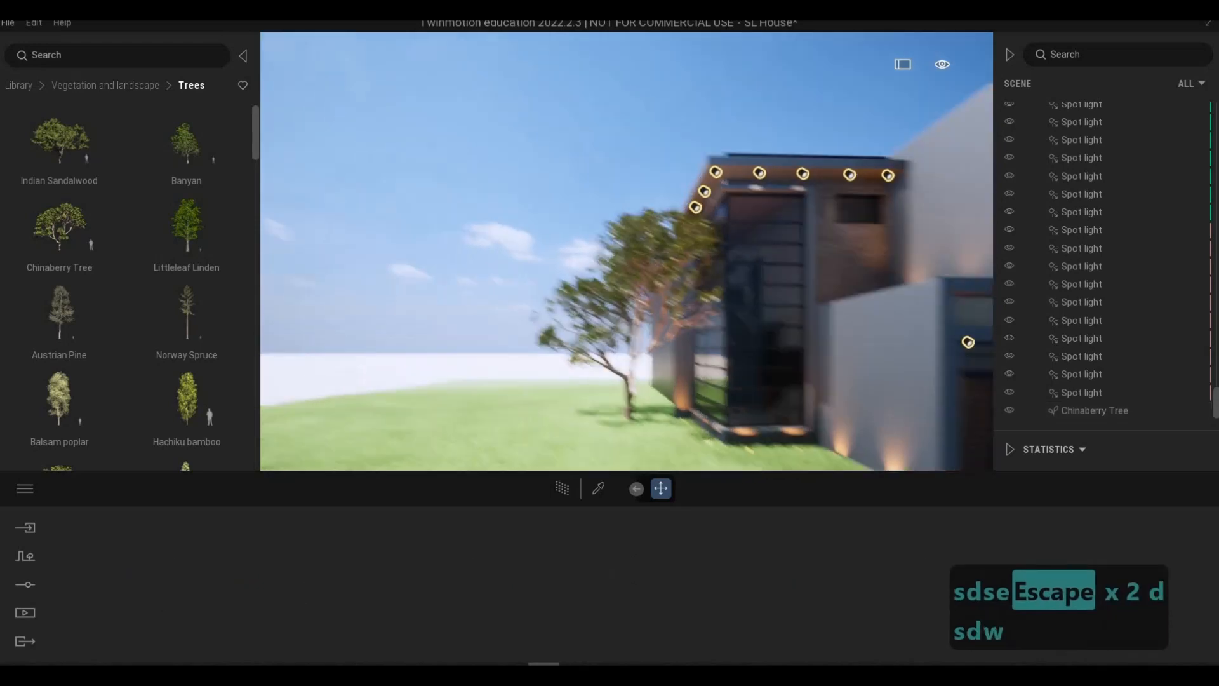
{"action": "key", "text": "a"}
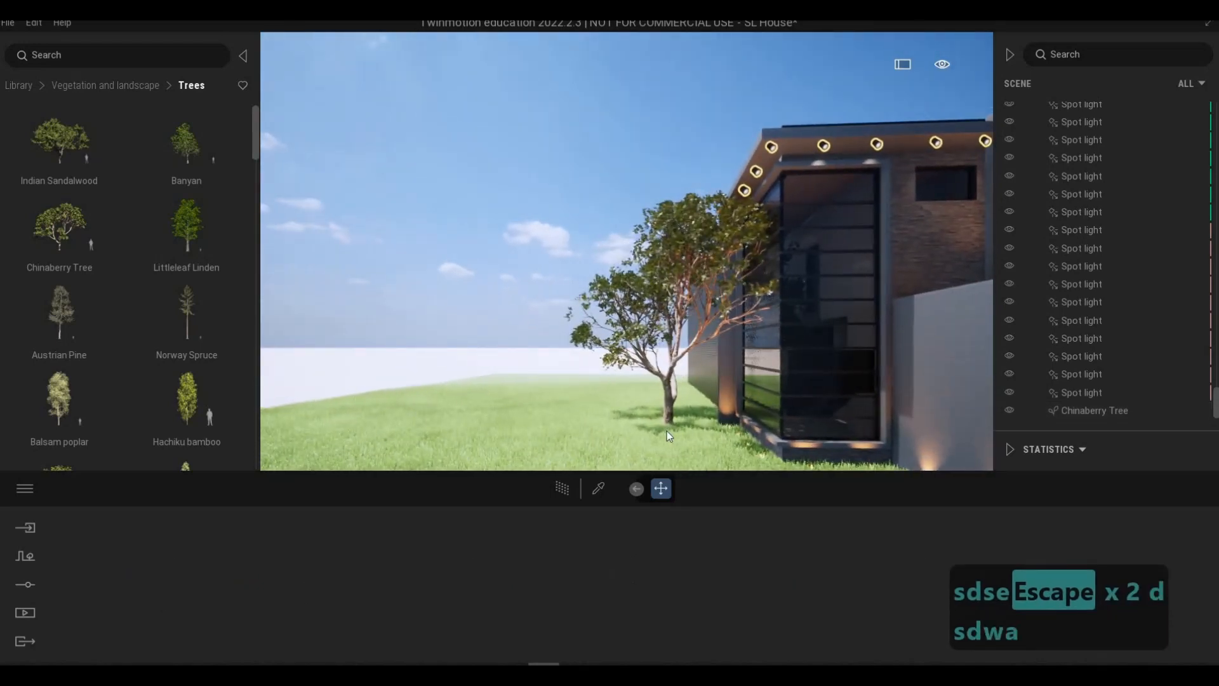
{"action": "left_click", "coordinate": [667, 431]}
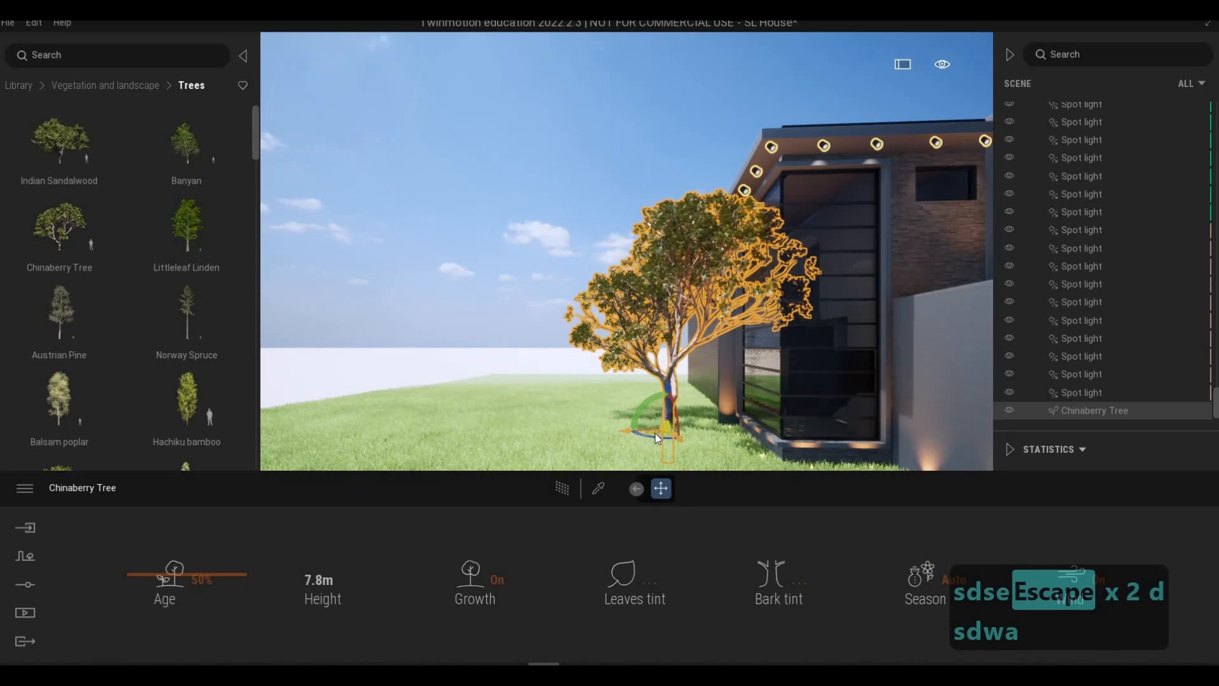
{"action": "left_click_drag", "start_coordinate": [658, 438], "coordinate": [632, 467]}
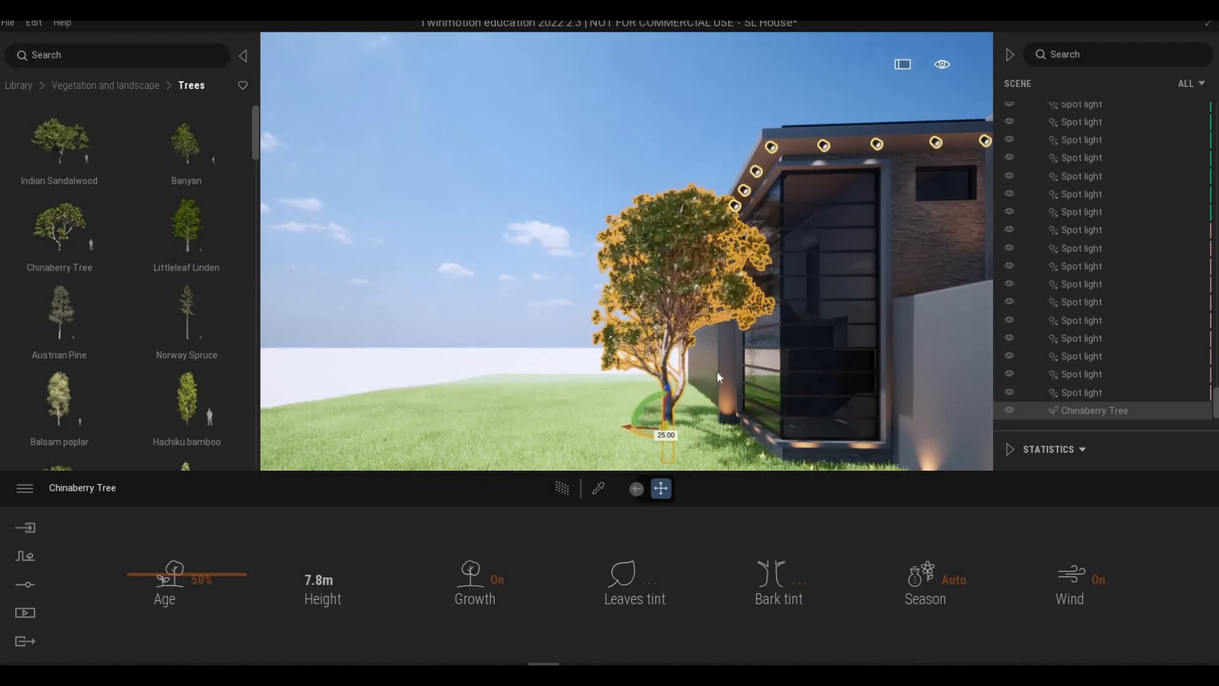
Examine the rotated tree's position and shape against the house front, up close and from the street.
{"action": "key", "text": "d"}
{"action": "key", "text": "d"}
{"action": "key", "text": "d"}
{"action": "key", "text": "d"}
{"action": "key", "text": "d"}
{"action": "key", "text": "d"}
{"action": "key", "text": "d"}
{"action": "key", "text": "d"}
{"action": "key", "text": "d"}
{"action": "key", "text": "d"}
{"action": "key", "text": "d"}
{"action": "key", "text": "d"}
{"action": "key", "text": "d"}
{"action": "key", "text": "d"}
{"action": "key", "text": "d"}
{"action": "key", "text": "d"}
{"action": "key", "text": "d"}
{"action": "key", "text": "d"}
{"action": "key", "text": "d"}
{"action": "key", "text": "d"}
{"action": "key", "text": "d"}
{"action": "key", "text": "a"}
{"action": "key", "text": "w"}
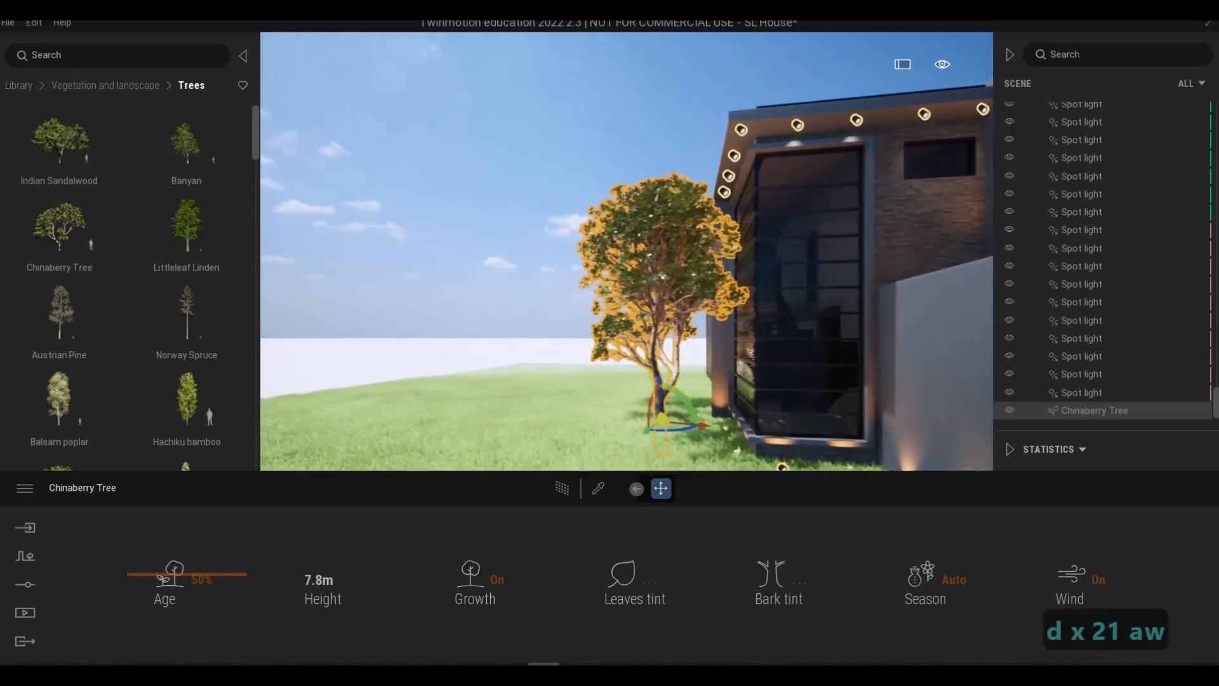
{"action": "key", "text": "s"}
{"action": "key", "text": "e"}
{"action": "key", "text": "a"}
{"action": "key", "text": "e"}
{"action": "key", "text": "e"}
{"action": "key", "text": "e"}
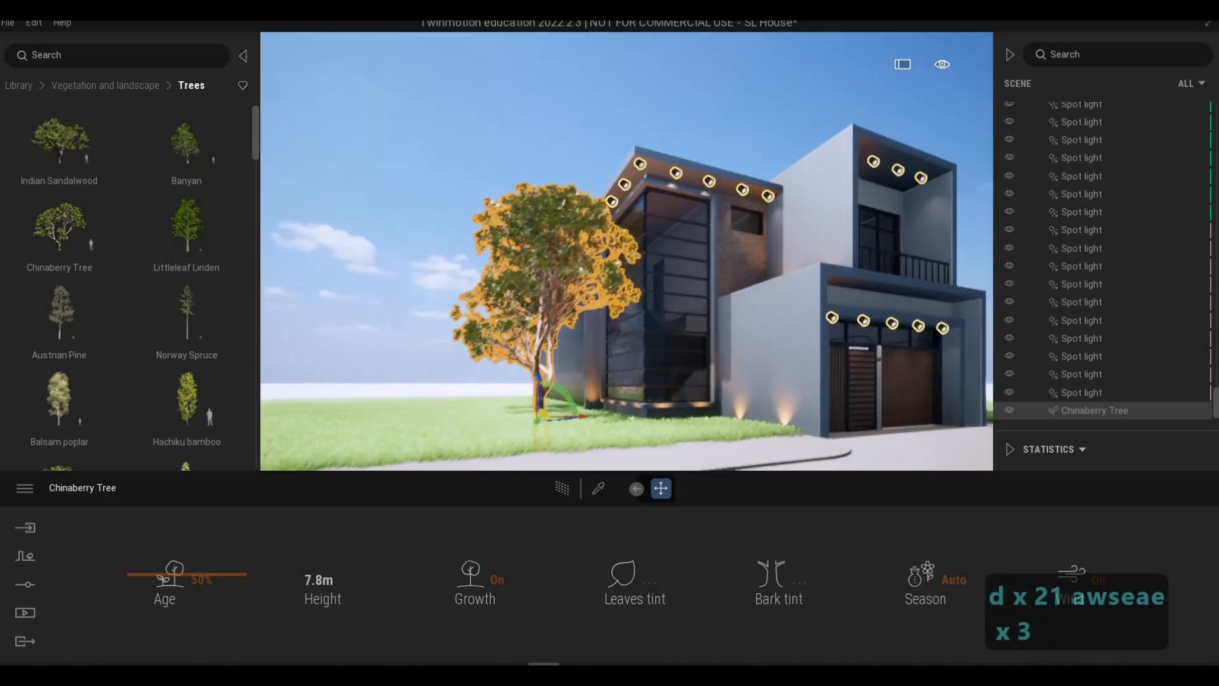
{"action": "key", "text": "d"}
{"action": "key", "text": "d"}
{"action": "key", "text": "d"}
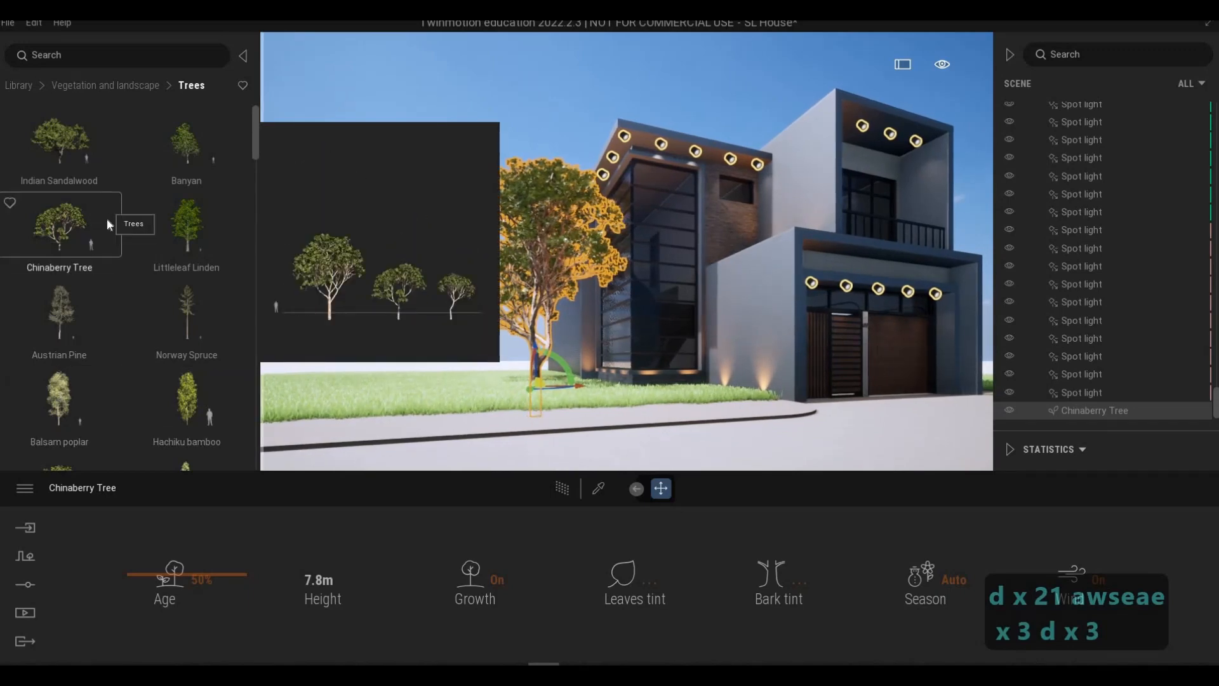
Place an Indian Sandalwood on the grass strip across the street, opposite the house.
{"action": "scroll", "coordinate": [68, 150], "scroll_direction": "down", "scroll_amount": 1}
{"action": "scroll", "coordinate": [68, 150], "scroll_direction": "up", "scroll_amount": 1}
{"action": "left_click_drag", "start_coordinate": [68, 151], "coordinate": [589, 406]}
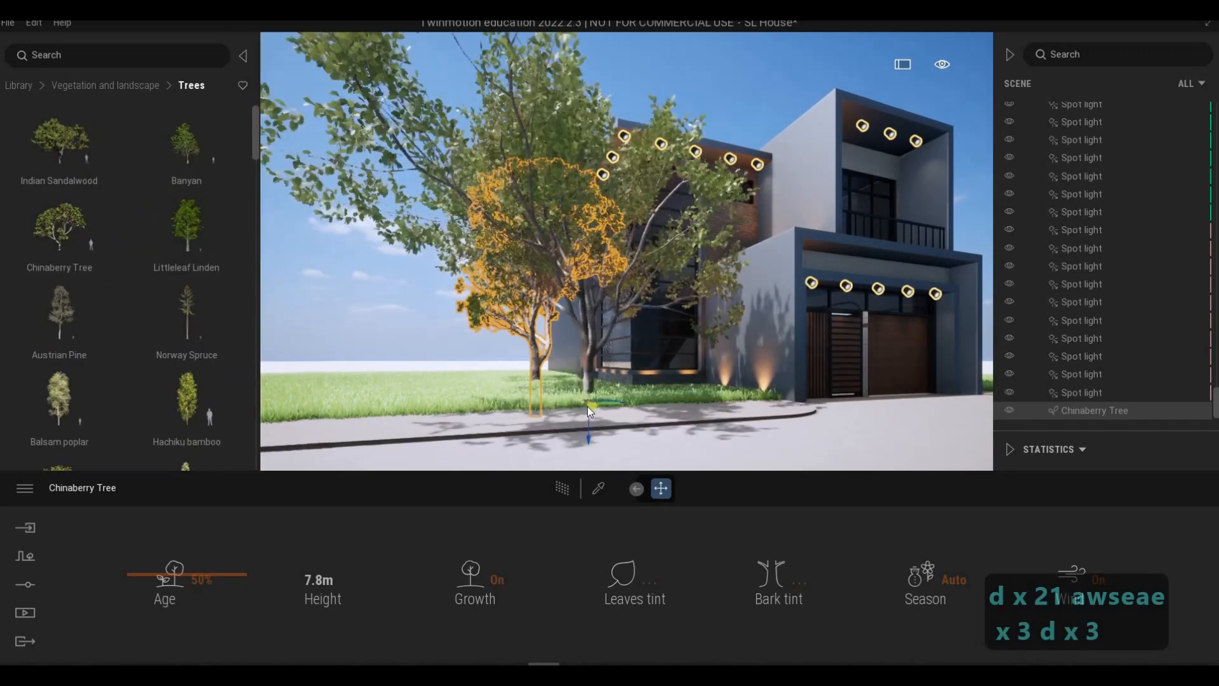
{"action": "key", "text": "s"}
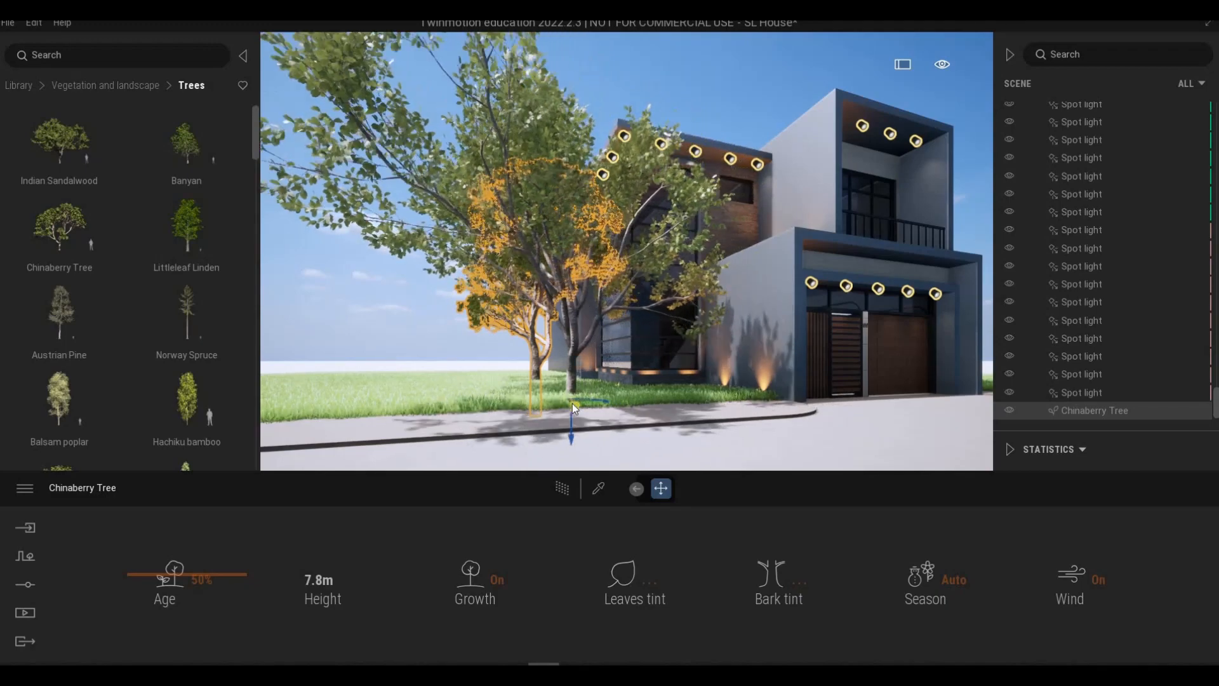
{"action": "key", "text": "s"}
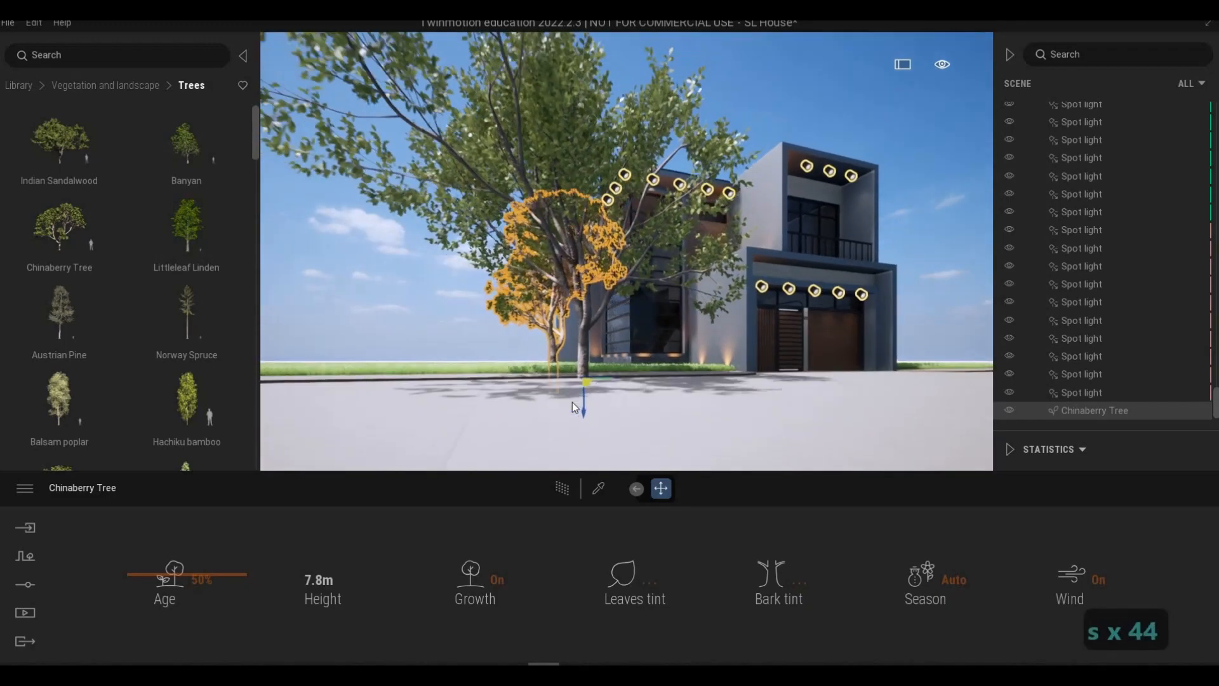
{"action": "key", "text": "d"}
{"action": "key", "text": "d"}
{"action": "key", "text": "q"}
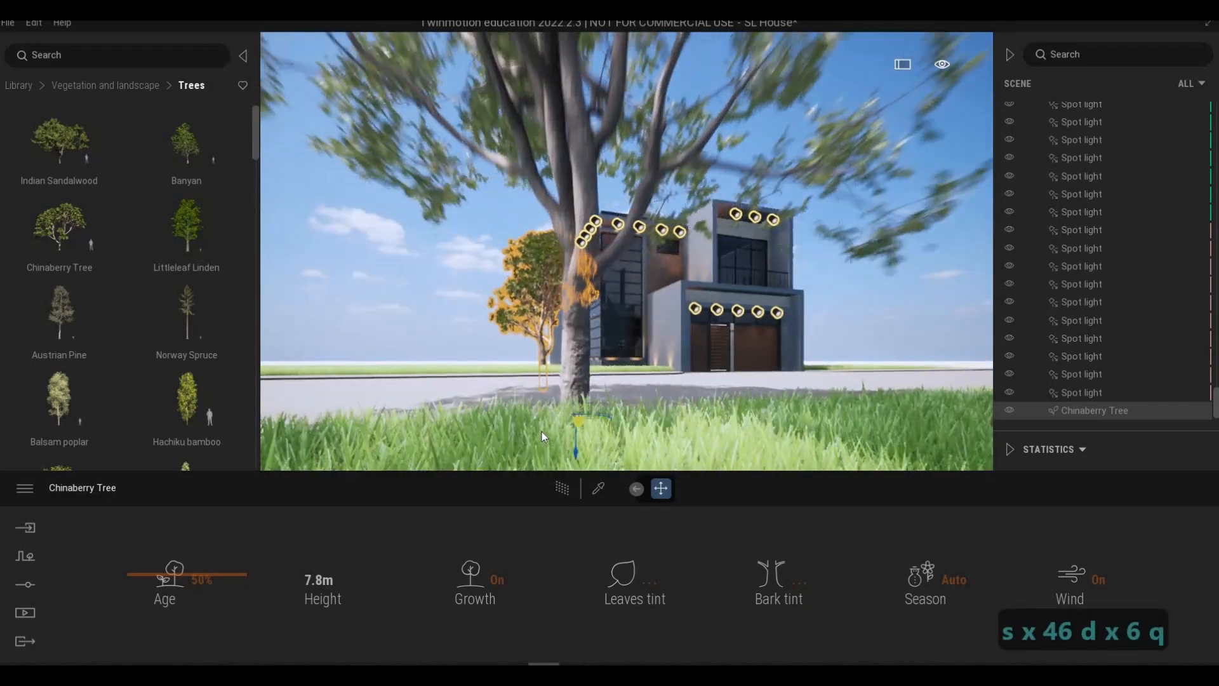
{"action": "key", "text": "s"}
{"action": "key", "text": "d"}
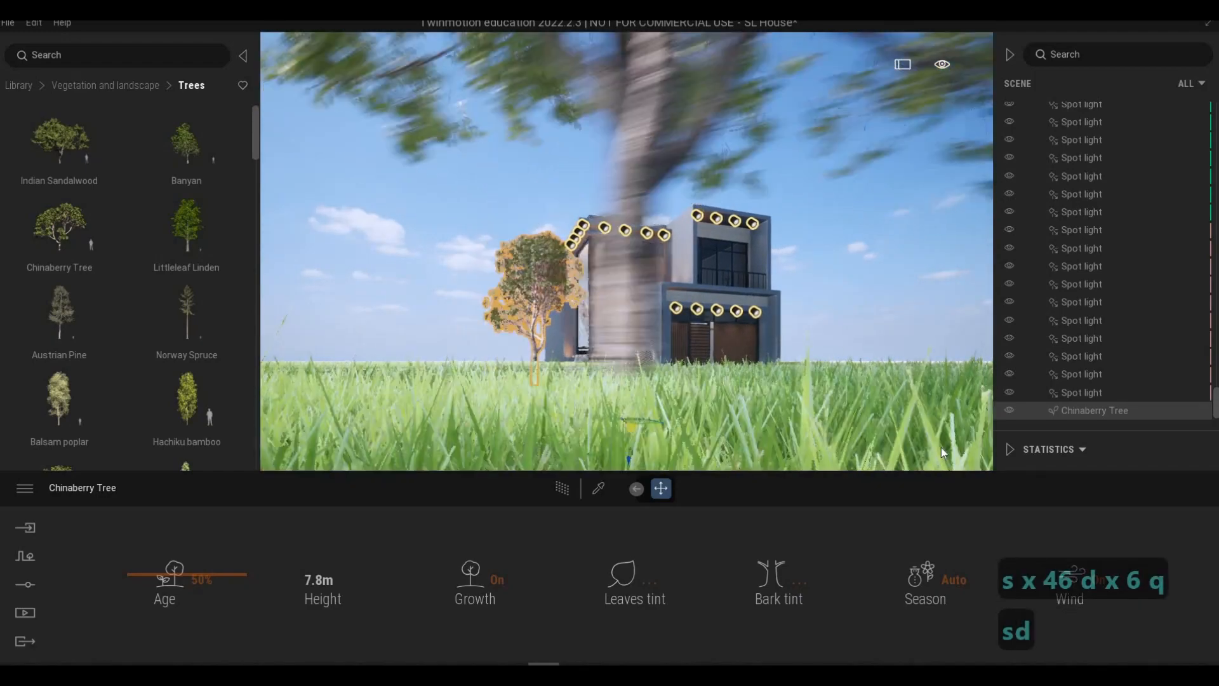
{"action": "left_click", "coordinate": [930, 276]}
{"action": "key", "text": "d"}
{"action": "key", "text": "s"}
{"action": "key", "text": "q"}
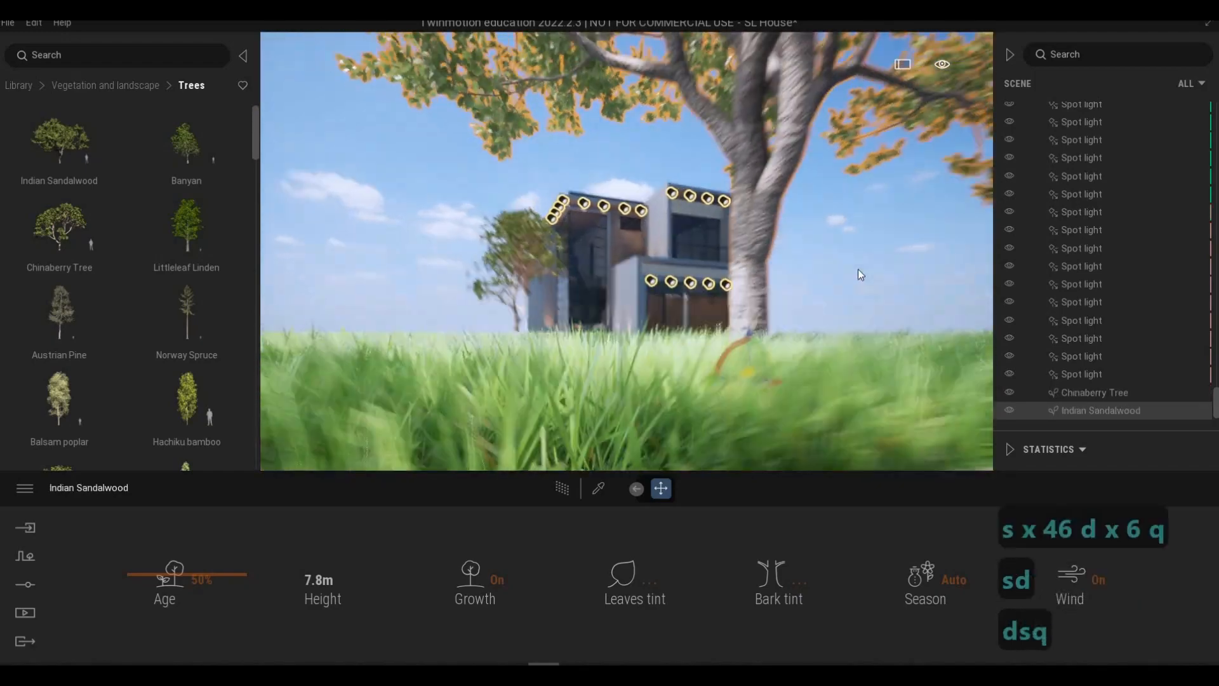
Move the Indian Sandalwood sideways along the grass strip across the street so its canopy frames the view of the house.
{"action": "right_click_drag", "start_coordinate": [859, 268], "coordinate": [783, 286]}
{"action": "key", "text": "a"}
{"action": "key", "text": "d"}
{"action": "key", "text": "s"}
{"action": "key", "text": "s"}
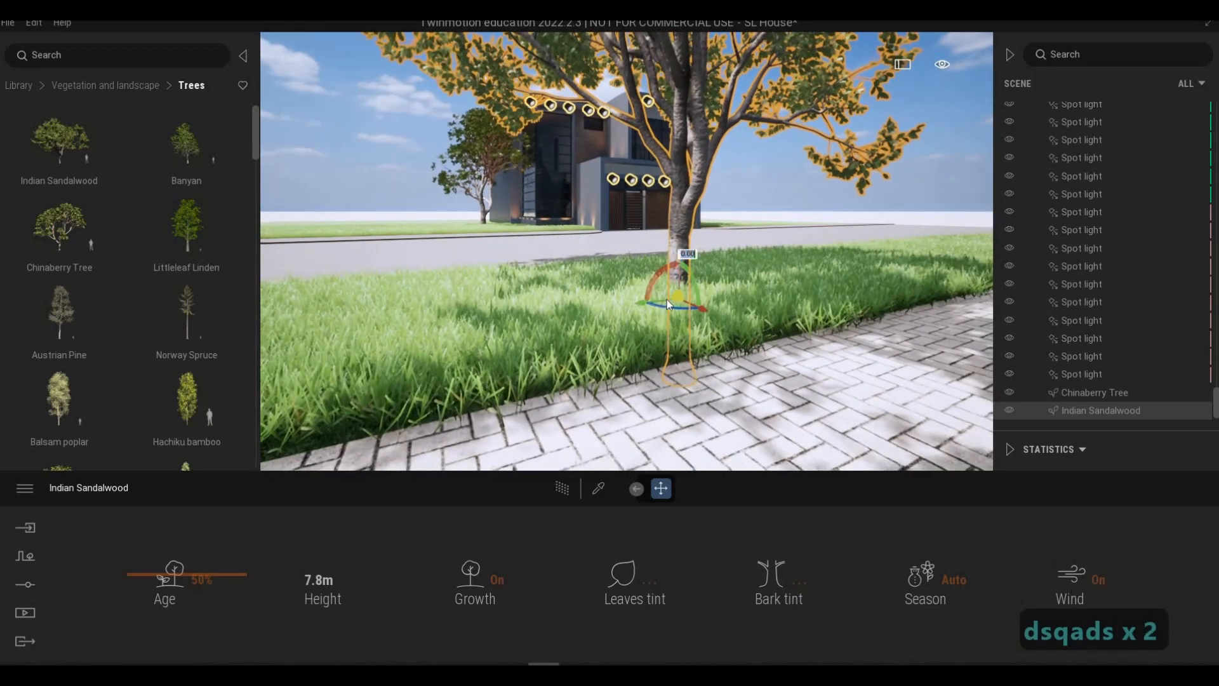
{"action": "left_click_drag", "start_coordinate": [742, 255], "coordinate": [945, 272]}
{"action": "key", "text": "w"}
{"action": "key", "text": "d"}
{"action": "key", "text": "d"}
{"action": "key", "text": "d"}
{"action": "key", "text": "d"}
{"action": "key", "text": "d"}
{"action": "key", "text": "d"}
{"action": "key", "text": "d"}
{"action": "key", "text": "d"}
{"action": "key", "text": "d"}
{"action": "key", "text": "d"}
{"action": "key", "text": "d"}
{"action": "key", "text": "d"}
{"action": "key", "text": "d"}
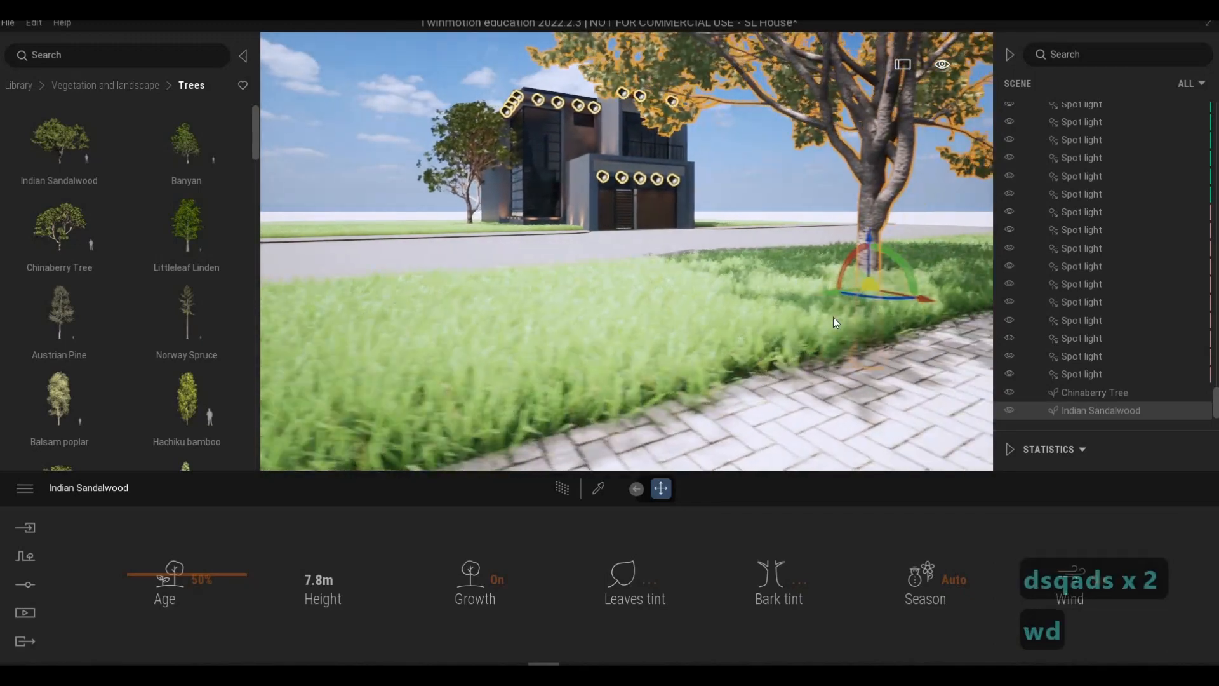
{"action": "key", "text": "w"}
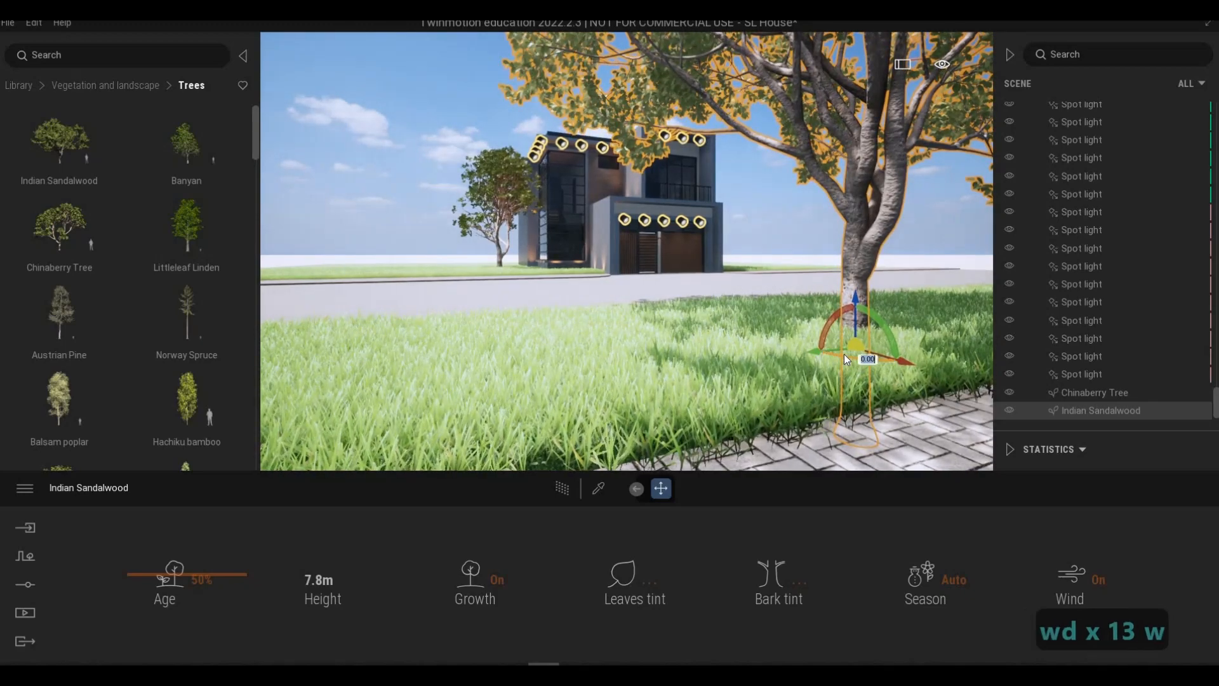
{"action": "left_click_drag", "start_coordinate": [844, 349], "coordinate": [925, 310]}
{"action": "key", "text": "a"}
{"action": "key", "text": "w"}
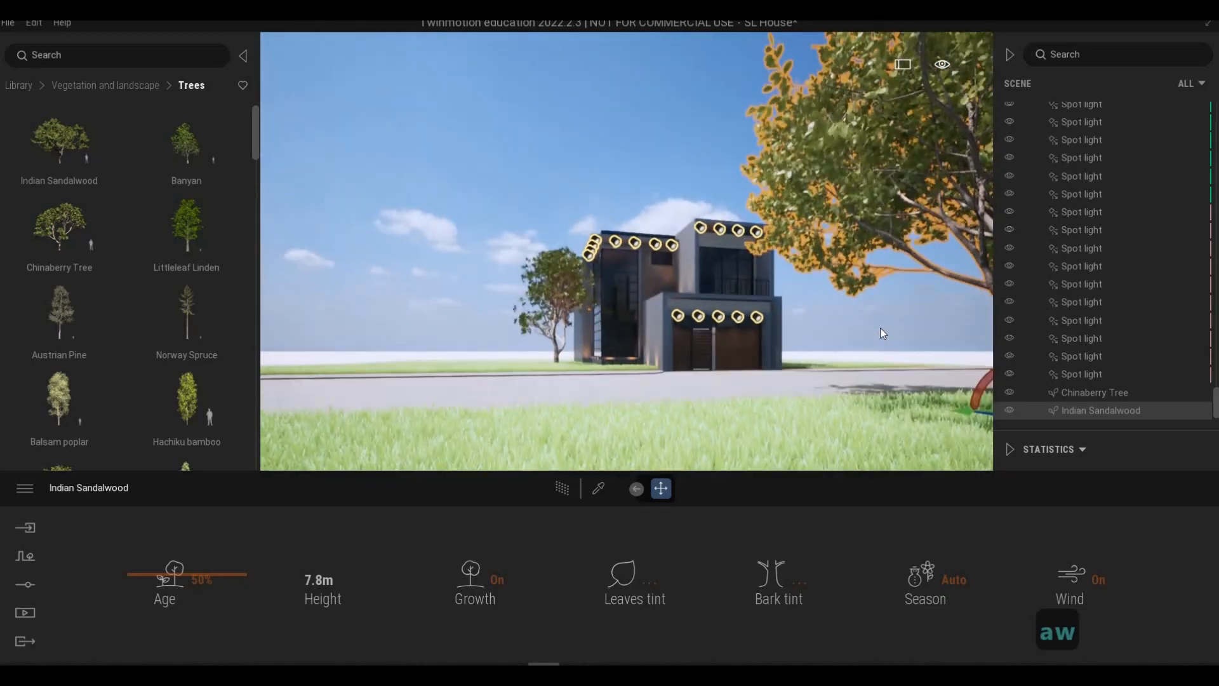
Examine the house front from across the street with the Indian Sandalwood's canopy in the foreground.
{"action": "key", "text": "e"}
{"action": "key", "text": "w"}
{"action": "key", "text": "e"}
{"action": "key", "text": "d"}
{"action": "key", "text": "d"}
{"action": "key", "text": "q"}
{"action": "key", "text": "d"}
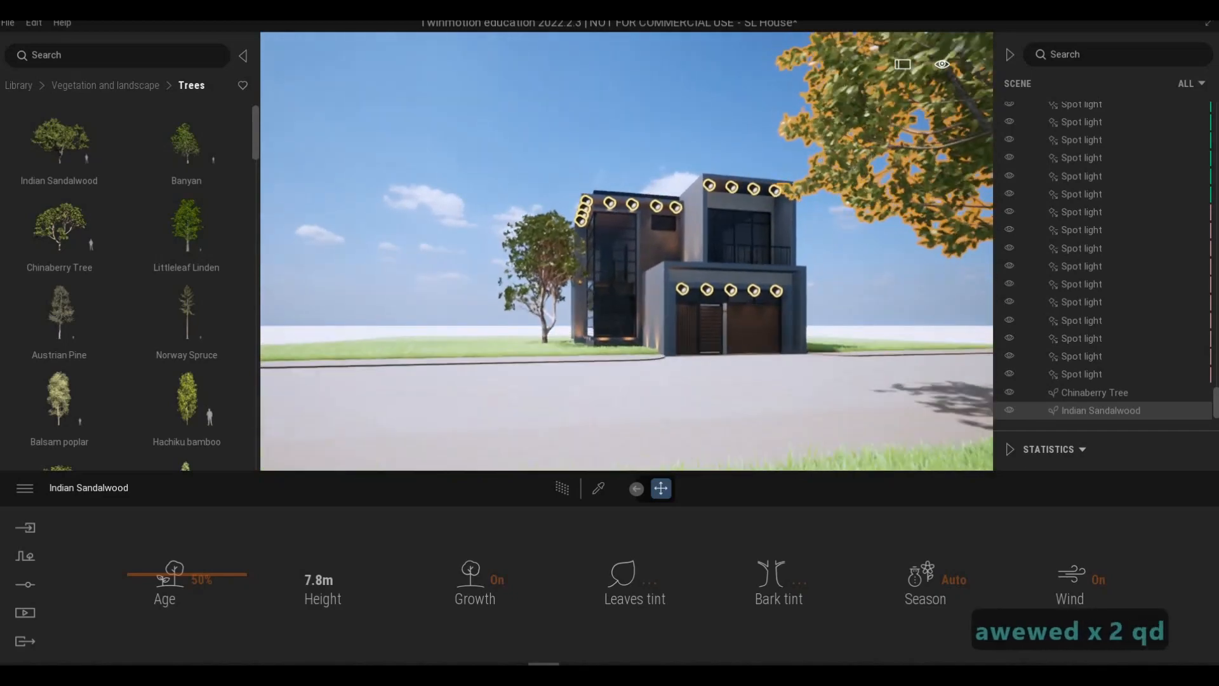
{"action": "key", "text": "e"}
{"action": "key", "text": "s"}
{"action": "key", "text": "d"}
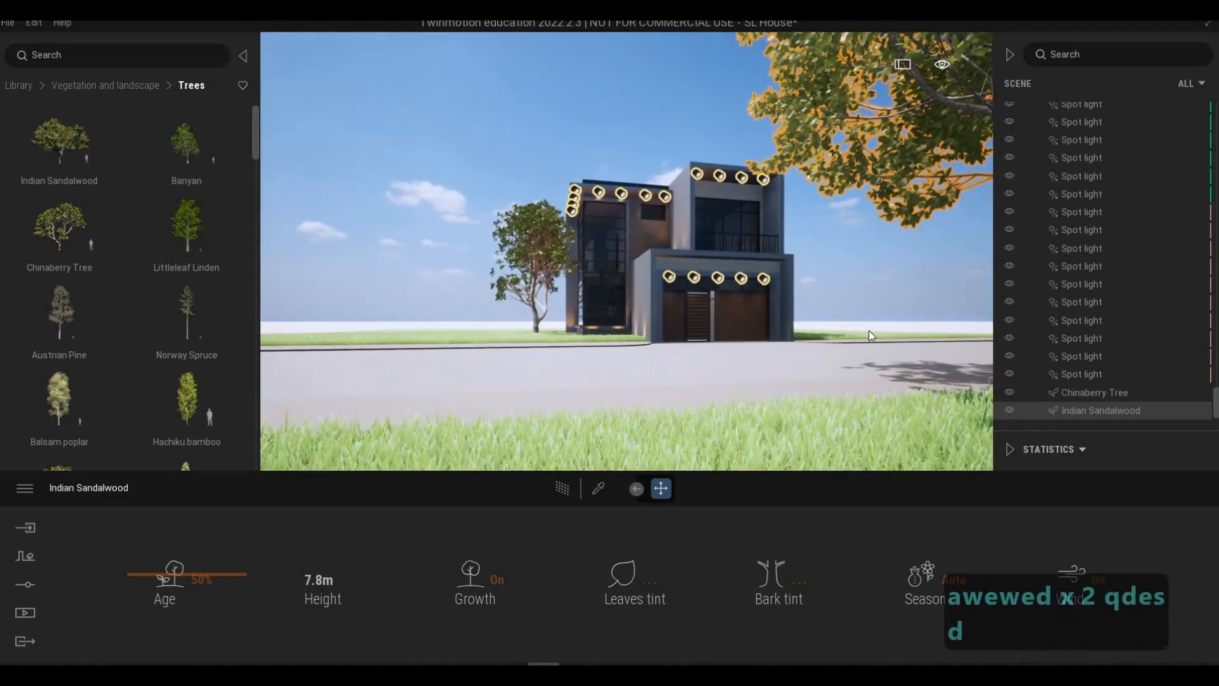
{"action": "key", "text": "w"}
{"action": "key", "text": "w"}
{"action": "key", "text": "w"}
{"action": "key", "text": "w"}
{"action": "key", "text": "d"}
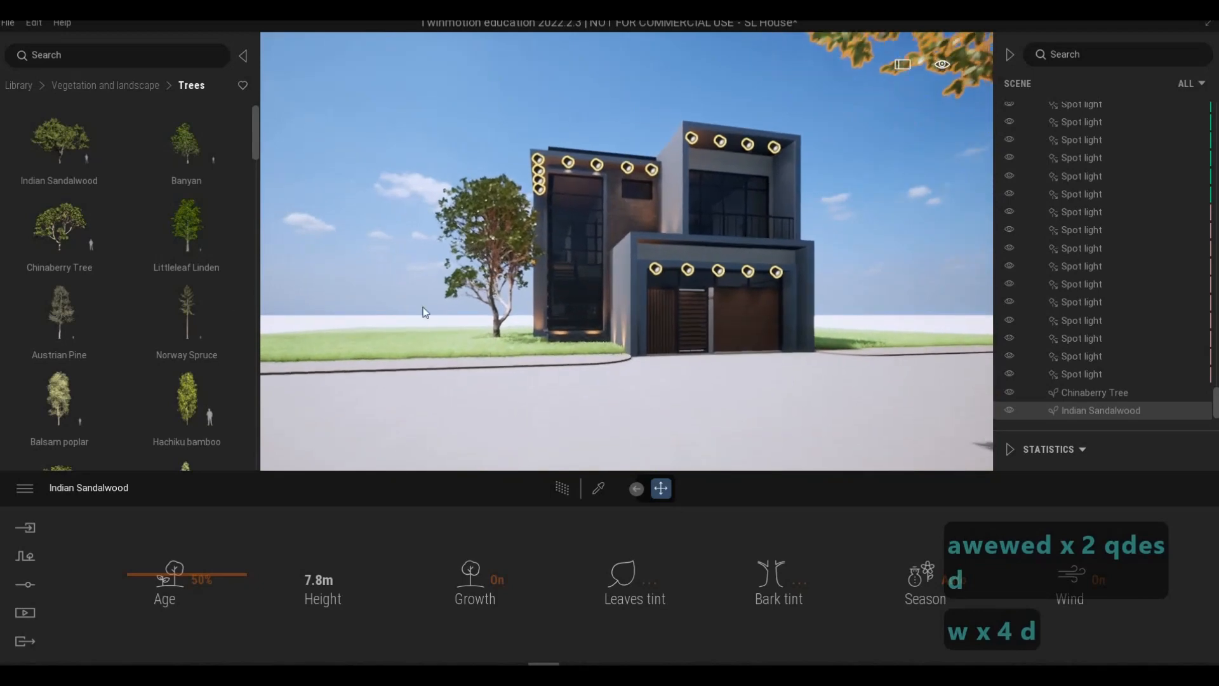
Place a Tropical Almond on the lawn edge beside the uplit front wall and rotate it about 60 degrees.
{"action": "key", "text": "a"}
{"action": "key", "text": "w"}
{"action": "key", "text": "w"}
{"action": "key", "text": "w"}
{"action": "key", "text": "w"}
{"action": "key", "text": "w"}
{"action": "key", "text": "w"}
{"action": "key", "text": "w"}
{"action": "key", "text": "w"}
{"action": "key", "text": "w"}
{"action": "key", "text": "w"}
{"action": "key", "text": "w"}
{"action": "key", "text": "w"}
{"action": "key", "text": "w"}
{"action": "key", "text": "w"}
{"action": "key", "text": "w"}
{"action": "key", "text": "w"}
{"action": "key", "text": "w"}
{"action": "key", "text": "w"}
{"action": "key", "text": "w"}
{"action": "key", "text": "w"}
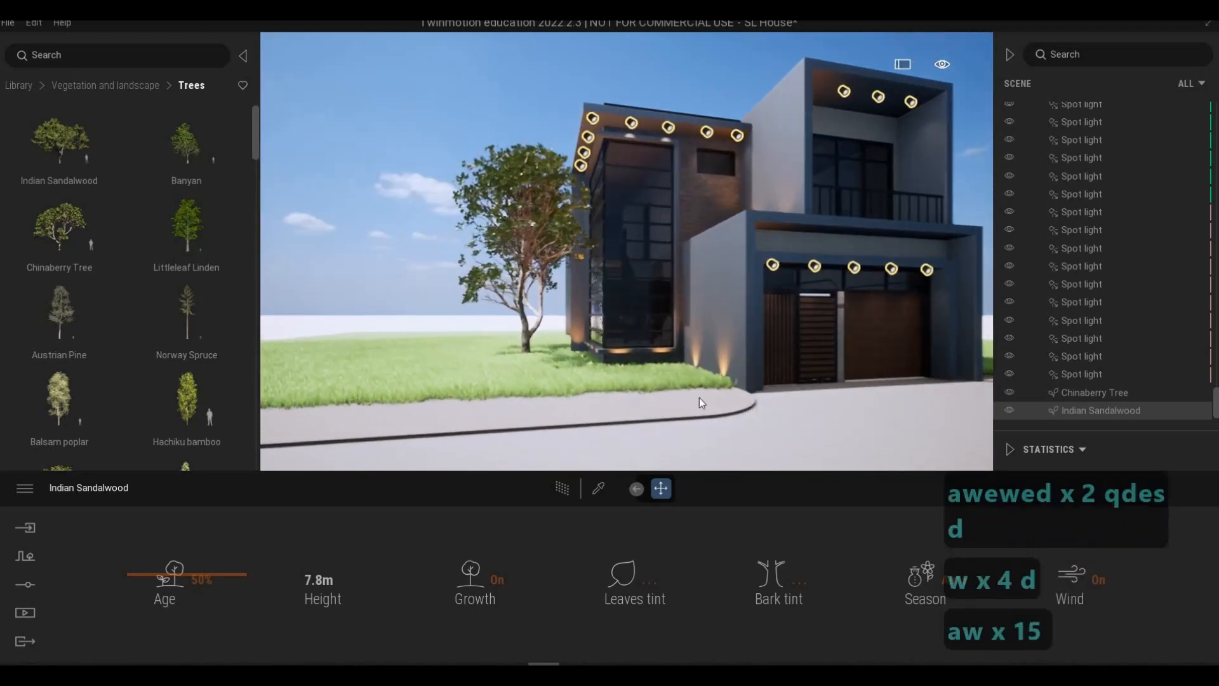
{"action": "key", "text": "d"}
{"action": "scroll", "coordinate": [116, 306], "scroll_direction": "down", "scroll_amount": 5}
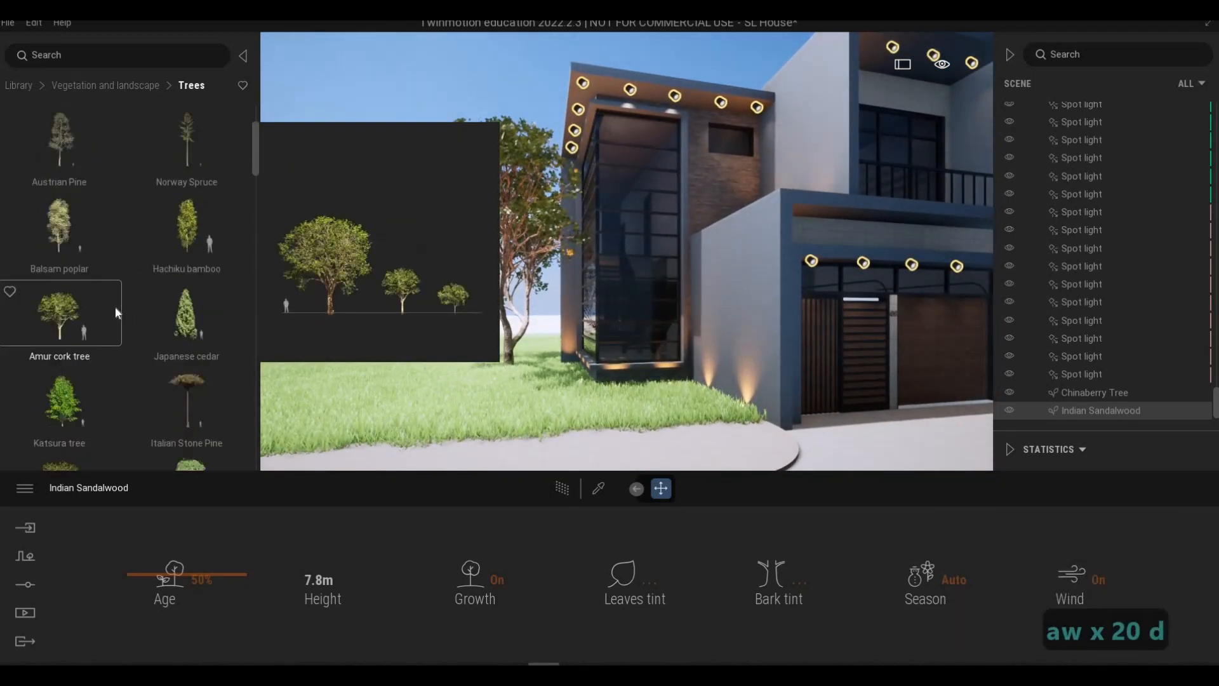
{"action": "scroll", "coordinate": [116, 306], "scroll_direction": "down", "scroll_amount": 10}
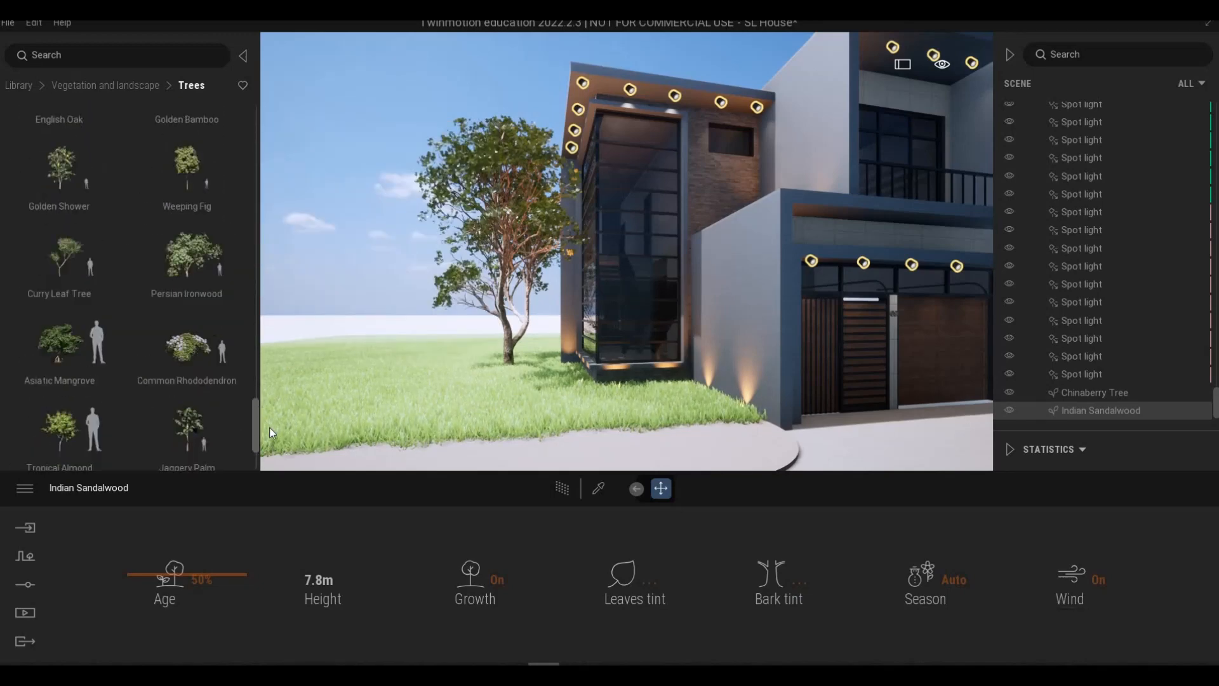
{"action": "scroll", "coordinate": [74, 361], "scroll_direction": "down", "scroll_amount": 3}
{"action": "scroll", "coordinate": [51, 330], "scroll_direction": "up", "scroll_amount": 1}
{"action": "mouse_move", "coordinate": [44, 321]}
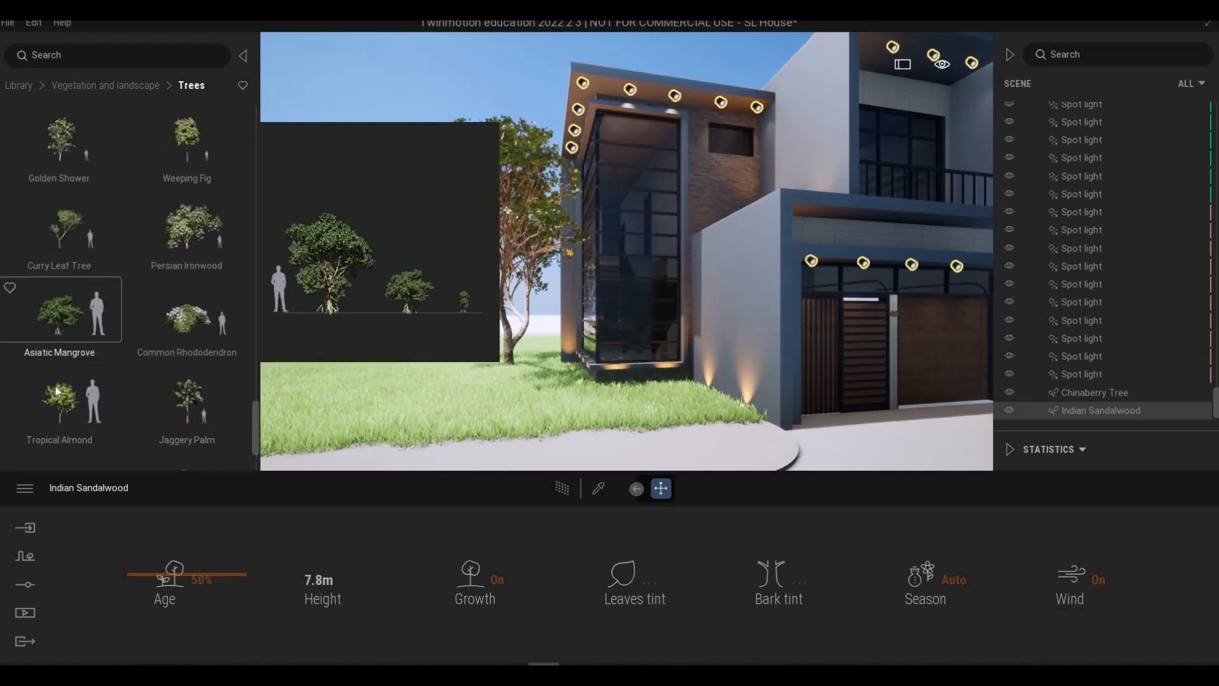
{"action": "left_click_drag", "start_coordinate": [490, 431], "coordinate": [685, 405]}
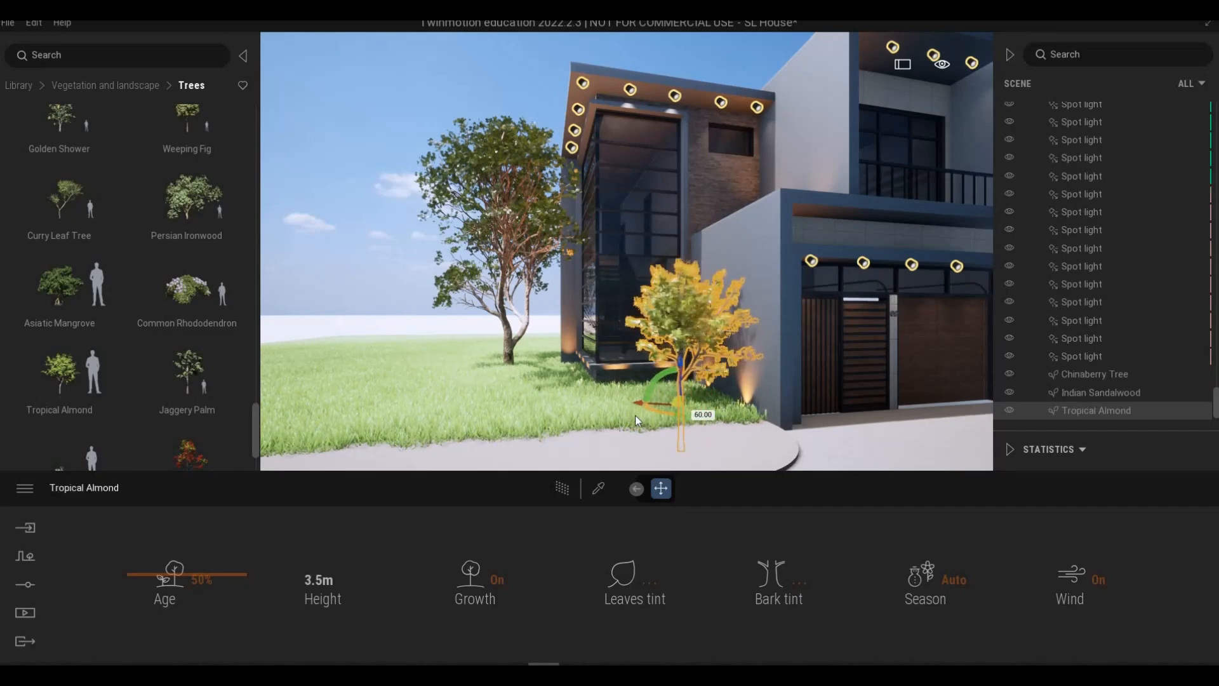
{"action": "left_click_drag", "start_coordinate": [681, 404], "coordinate": [691, 402]}
Examine the Tropical Almond's position against the uplit wall and glass corner from several viewpoints.
{"action": "key", "text": "a"}
{"action": "key", "text": "a"}
{"action": "key", "text": "a"}
{"action": "key", "text": "a"}
{"action": "key", "text": "a"}
{"action": "key", "text": "a"}
{"action": "key", "text": "a"}
{"action": "key", "text": "a"}
{"action": "key", "text": "a"}
{"action": "key", "text": "a"}
{"action": "key", "text": "a"}
{"action": "key", "text": "a"}
{"action": "key", "text": "a"}
{"action": "key", "text": "a"}
{"action": "key", "text": "a"}
{"action": "key", "text": "a"}
{"action": "key", "text": "a"}
{"action": "key", "text": "a"}
{"action": "key", "text": "a"}
{"action": "key", "text": "a"}
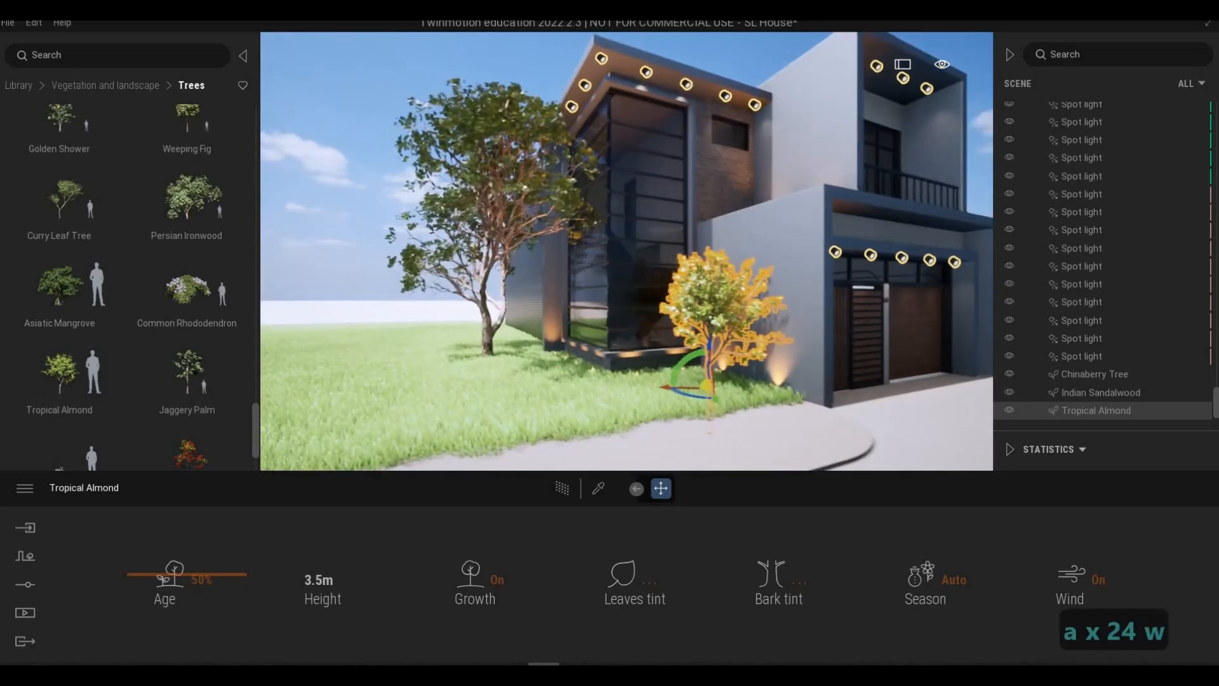
{"action": "key", "text": "w"}
{"action": "key", "text": "w"}
{"action": "key", "text": "d"}
{"action": "key", "text": "w"}
{"action": "key", "text": "d"}
{"action": "key", "text": "s"}
{"action": "key", "text": "s"}
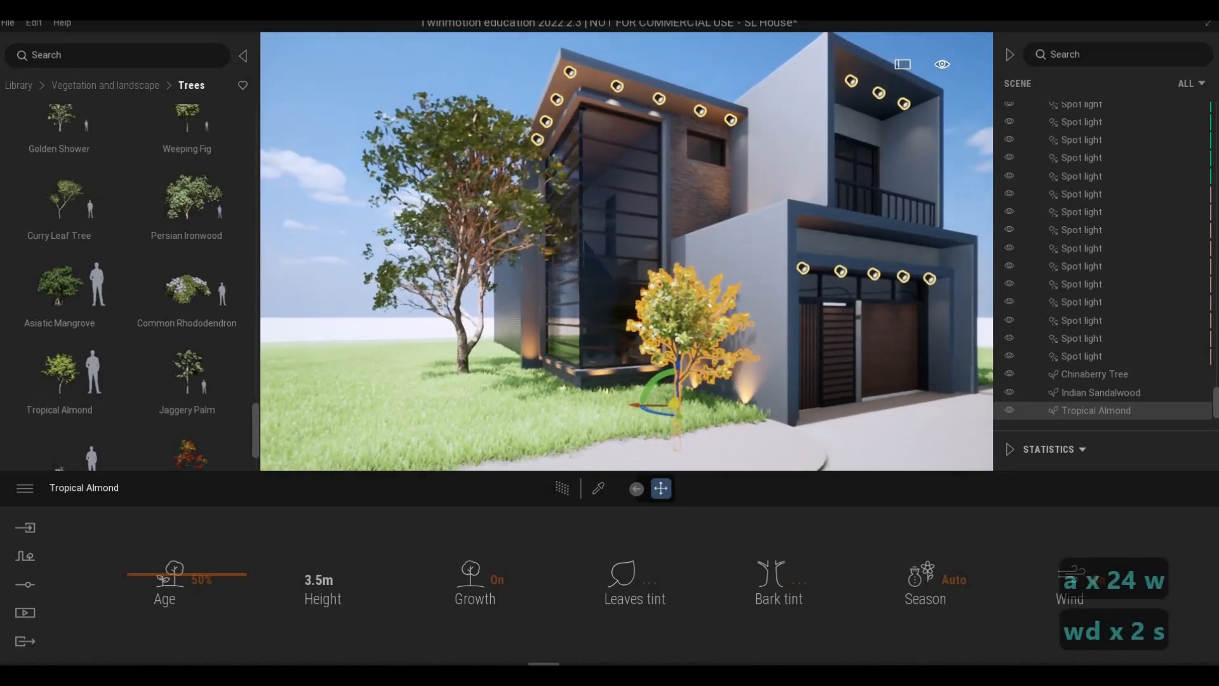
{"action": "key", "text": "d"}
{"action": "key", "text": "s"}
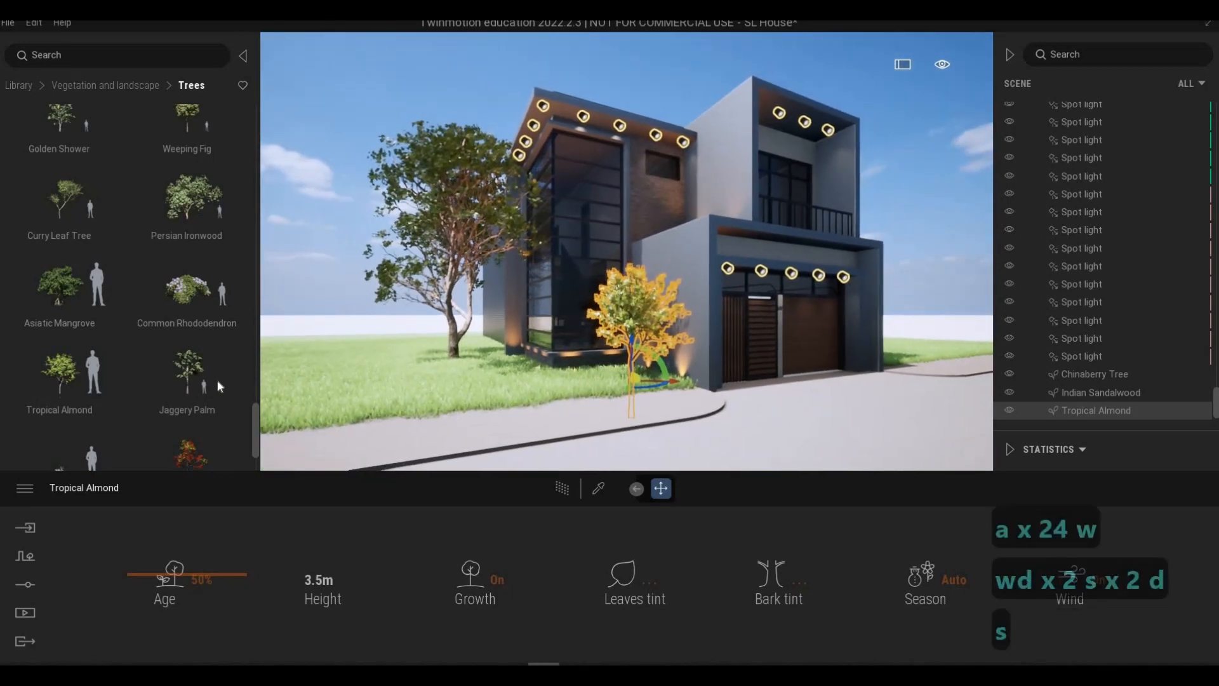
Place an Asiatic Mangrove on the lawn between the Chinaberry Tree and the tall glass corner.
{"action": "key", "text": "a"}
{"action": "left_click_drag", "start_coordinate": [77, 295], "coordinate": [510, 368]}
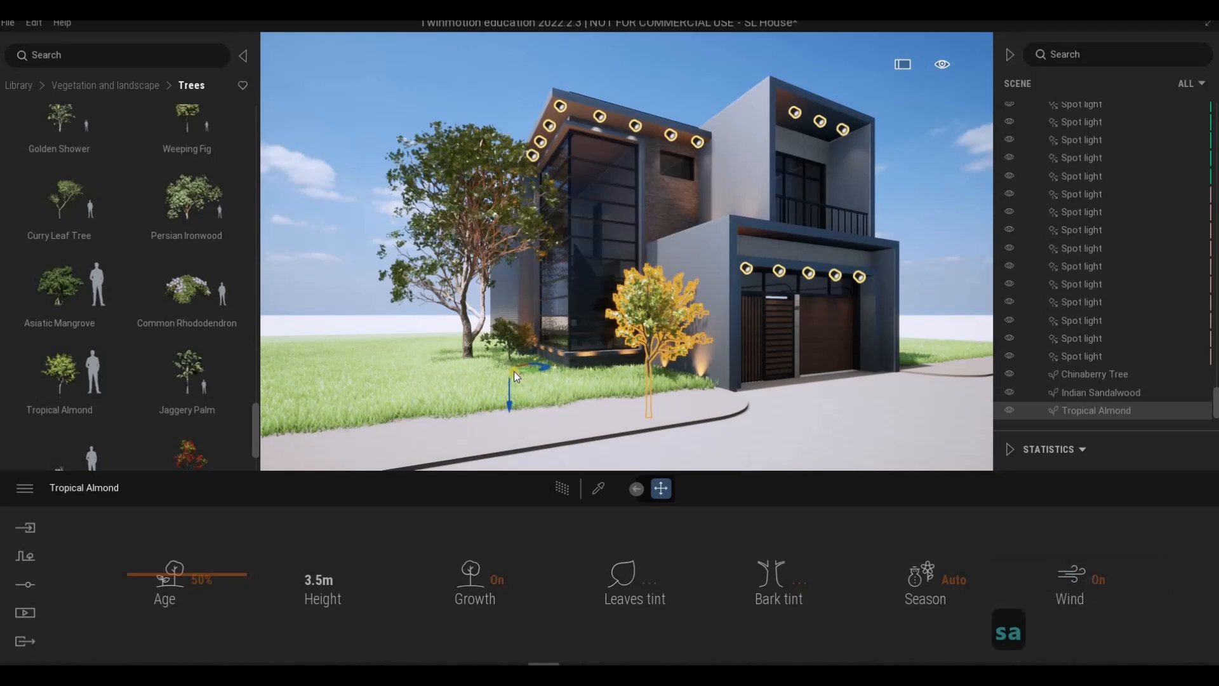
{"action": "key", "text": "w"}
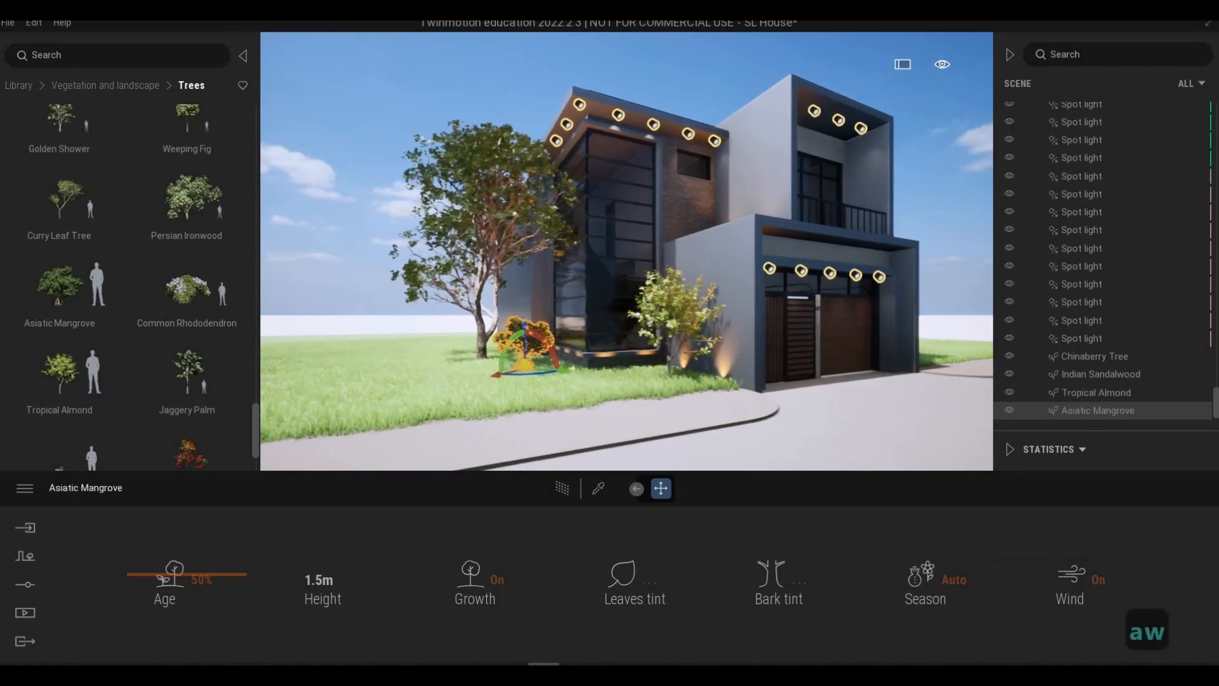
{"action": "key", "text": "q"}
{"action": "key", "text": "a"}
{"action": "key", "text": "a"}
{"action": "key", "text": "a"}
{"action": "key", "text": "a"}
{"action": "key", "text": "a"}
{"action": "key", "text": "a"}
{"action": "key", "text": "a"}
{"action": "key", "text": "a"}
{"action": "key", "text": "a"}
{"action": "key", "text": "a"}
{"action": "key", "text": "a"}
{"action": "key", "text": "a"}
{"action": "key", "text": "a"}
{"action": "key", "text": "w"}
{"action": "key", "text": "w"}
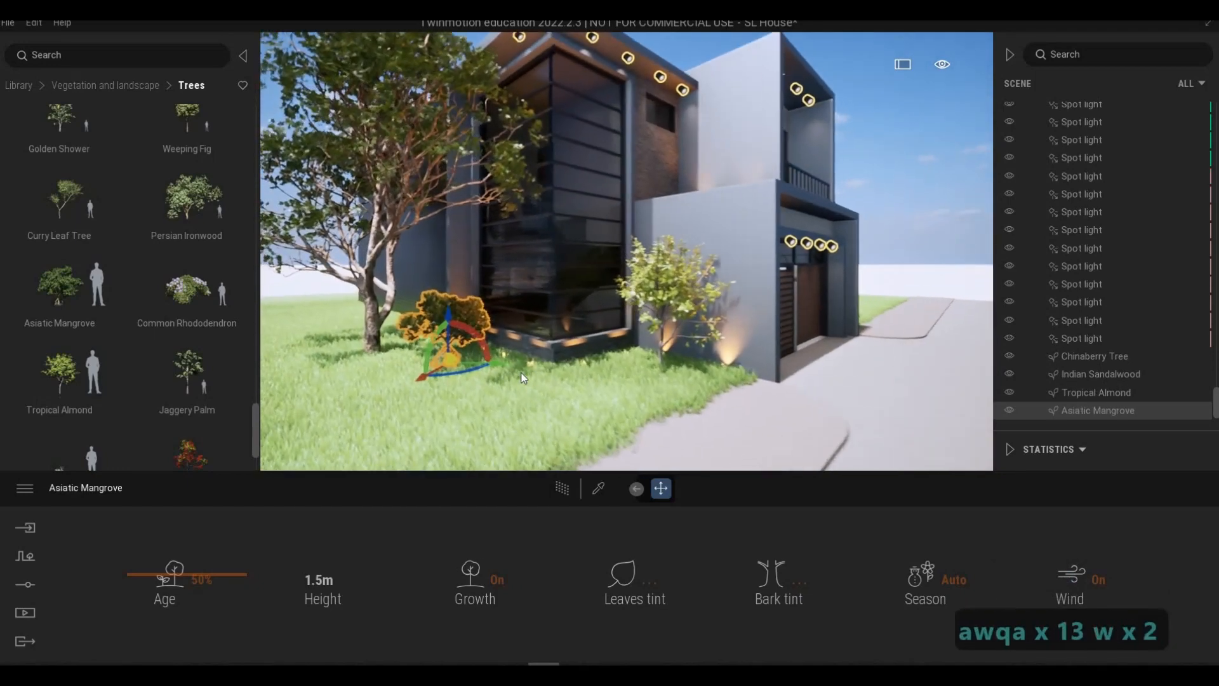
{"action": "left_click_drag", "start_coordinate": [504, 368], "coordinate": [547, 406]}
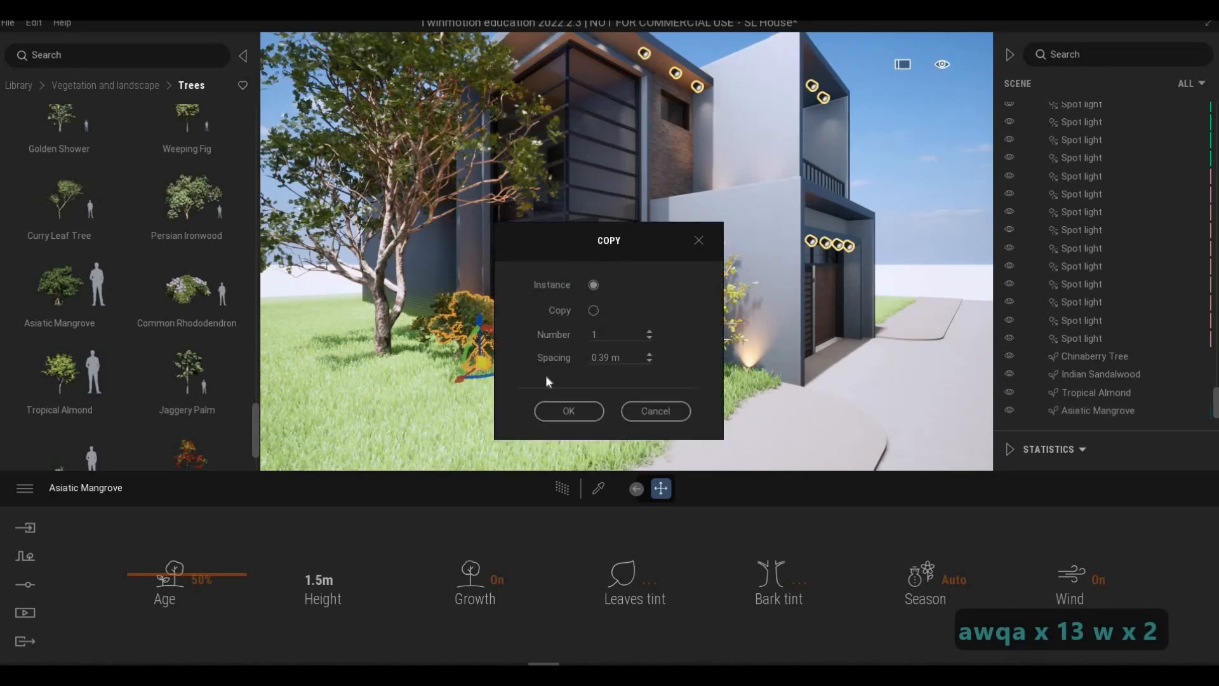
{"action": "key", "text": "Escape"}
{"action": "left_click", "coordinate": [654, 410]}
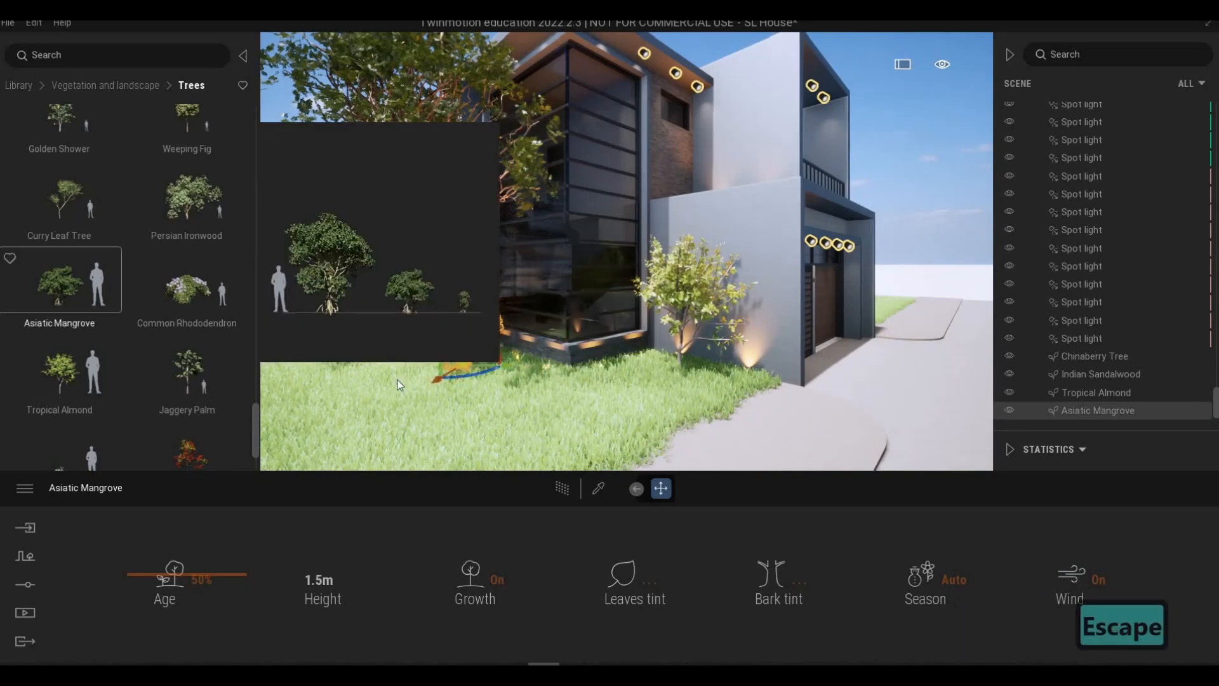
Add another Asiatic Mangrove on the lawn in front of the glass corner, beside the first one.
{"action": "left_click", "coordinate": [540, 396]}
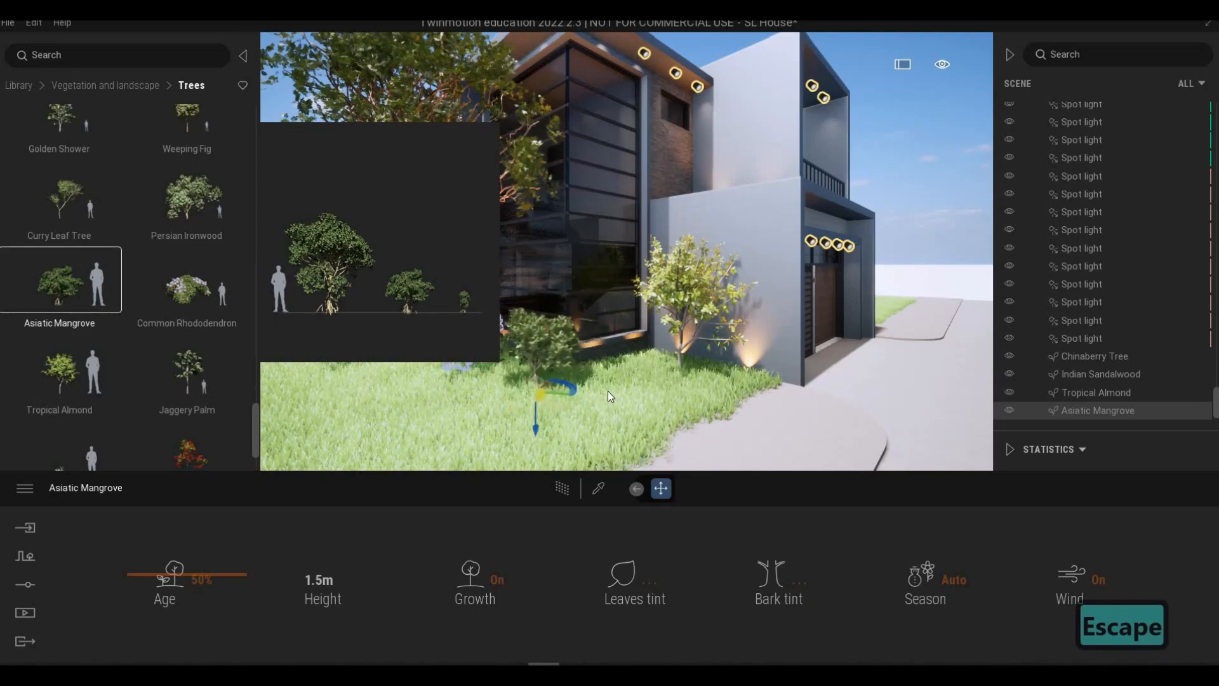
{"action": "key", "text": "a"}
{"action": "key", "text": "w"}
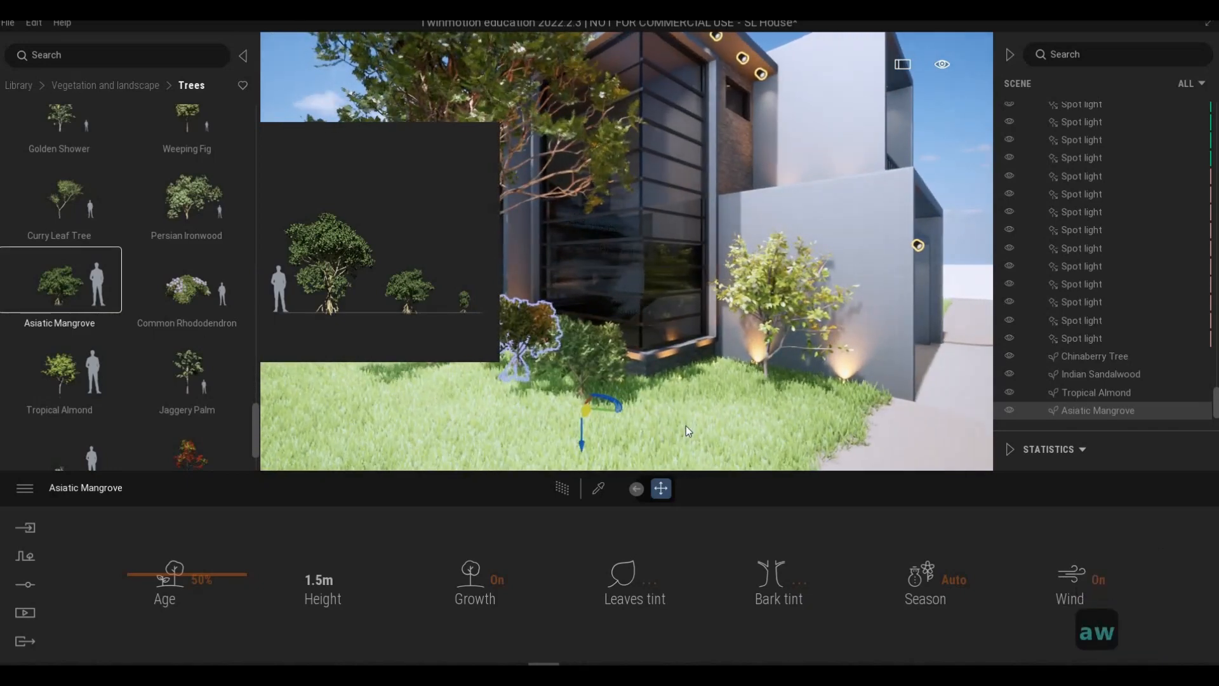
{"action": "key", "text": "s"}
{"action": "key", "text": "x"}
{"action": "key", "text": "3"}
{"action": "key", "text": "d"}
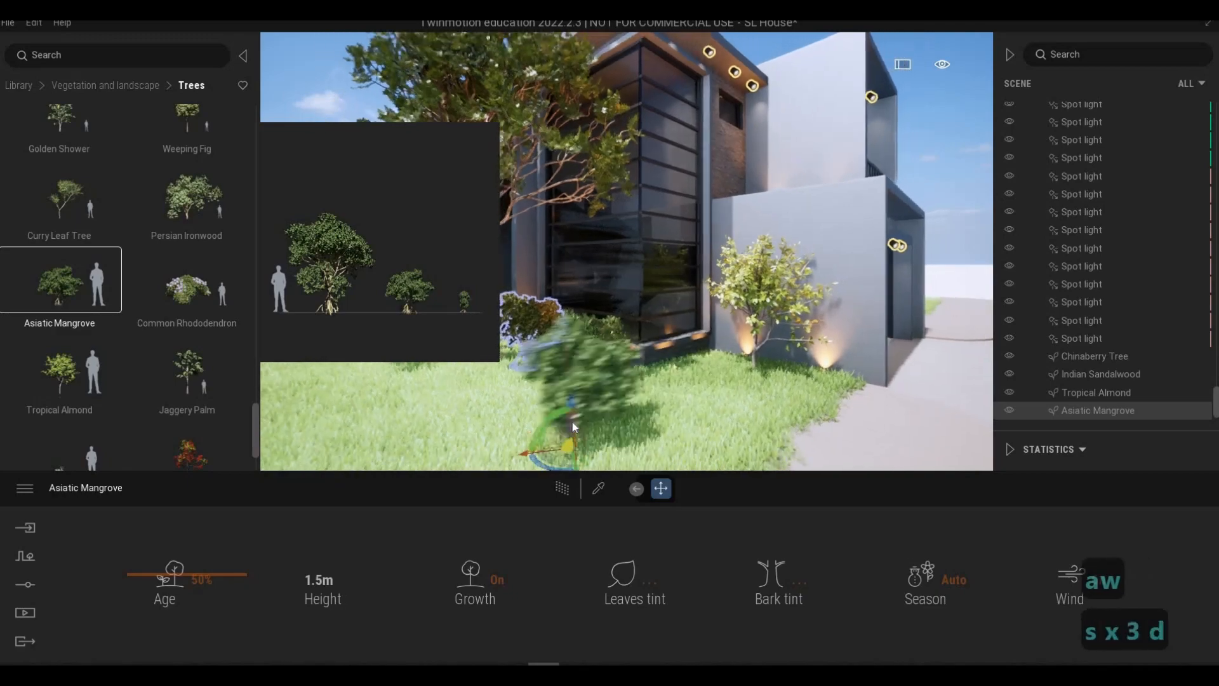
{"action": "key", "text": "d"}
{"action": "key", "text": "d"}
{"action": "key", "text": "d"}
{"action": "key", "text": "d"}
Add another Asiatic Mangrove near the Chinaberry Tree's trunk and end the placement.
{"action": "key", "text": "a"}
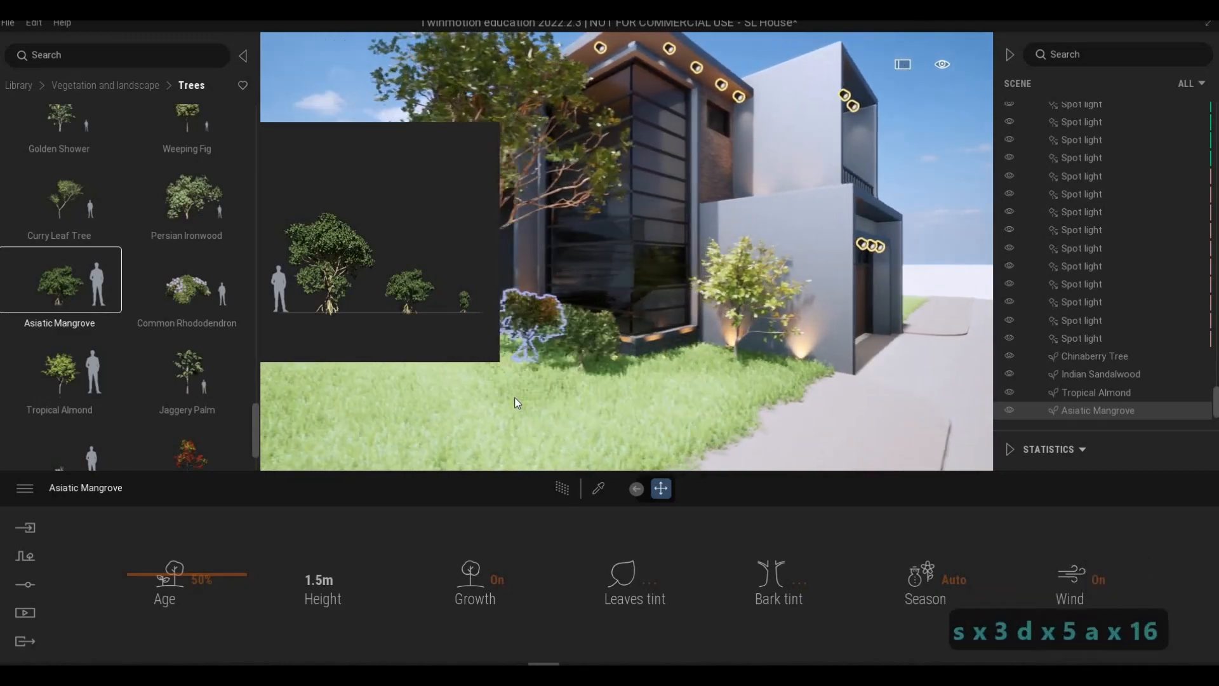
{"action": "key", "text": "a"}
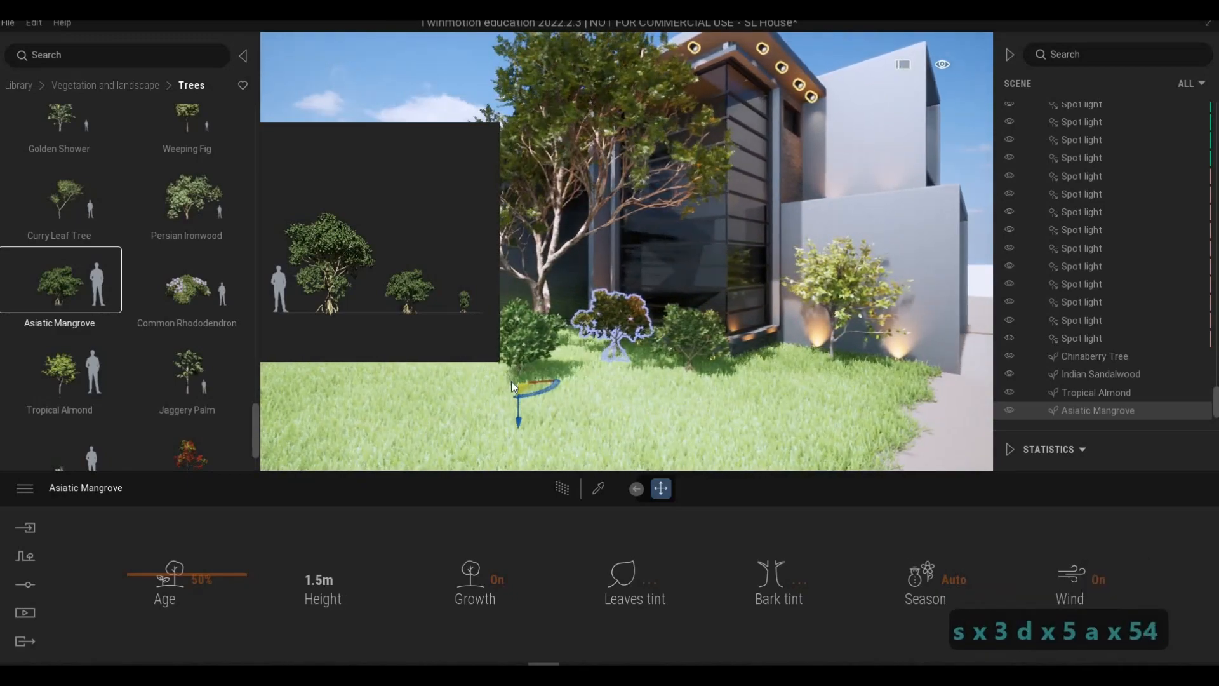
{"action": "key", "text": "d"}
{"action": "key", "text": "d"}
{"action": "key", "text": "Escape"}
{"action": "key", "text": "Escape"}
{"action": "key", "text": "Escape"}
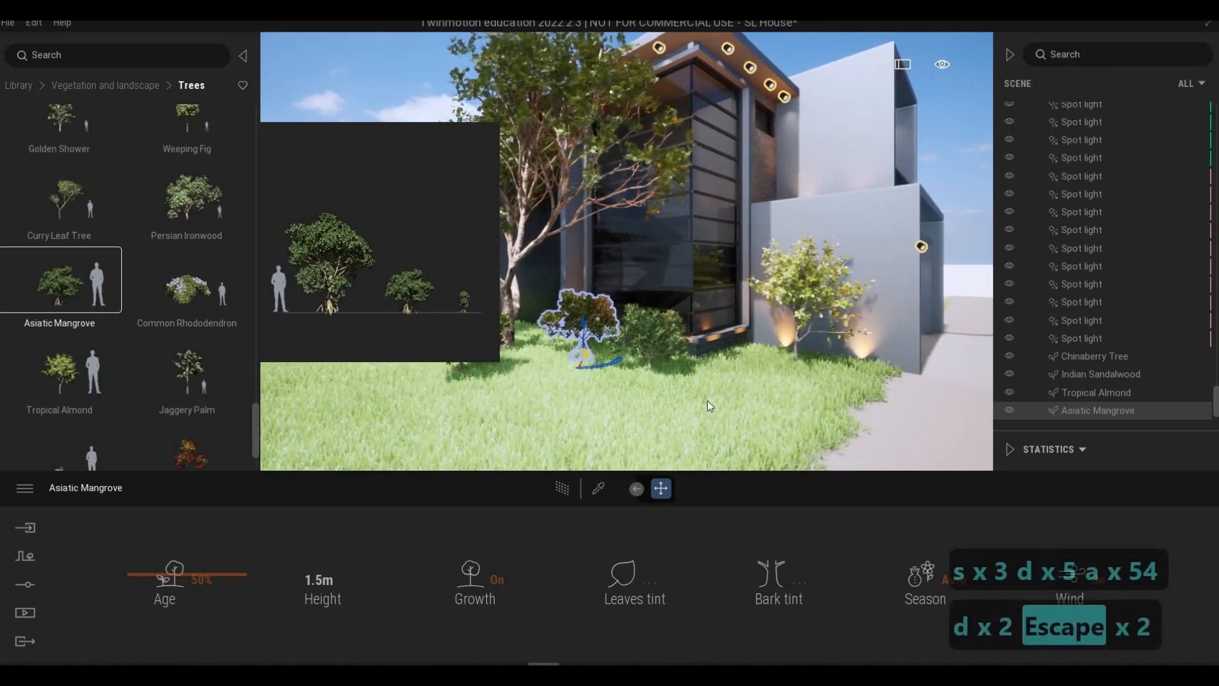
Examine the lawn planting and garage front from the driveway and from farther back on the street.
{"action": "key", "text": "s"}
{"action": "key", "text": "d"}
{"action": "key", "text": "d"}
{"action": "key", "text": "d"}
{"action": "key", "text": "d"}
{"action": "key", "text": "d"}
{"action": "key", "text": "d"}
{"action": "key", "text": "d"}
{"action": "key", "text": "d"}
{"action": "key", "text": "d"}
{"action": "key", "text": "d"}
{"action": "key", "text": "d"}
{"action": "key", "text": "d"}
{"action": "key", "text": "d"}
{"action": "key", "text": "d"}
{"action": "key", "text": "d"}
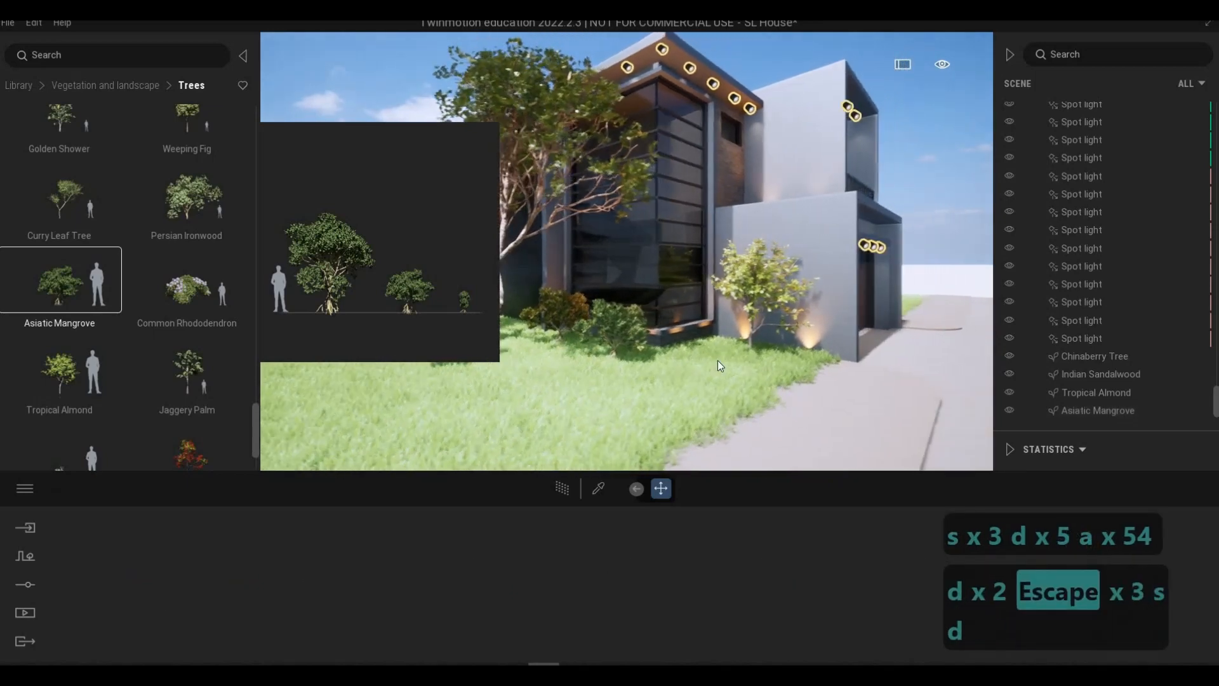
{"action": "key", "text": "d"}
{"action": "key", "text": "d"}
{"action": "key", "text": "d"}
{"action": "key", "text": "d"}
{"action": "key", "text": "d"}
{"action": "key", "text": "s"}
{"action": "key", "text": "s"}
{"action": "key", "text": "s"}
{"action": "key", "text": "s"}
{"action": "key", "text": "s"}
{"action": "key", "text": "s"}
{"action": "key", "text": "s"}
{"action": "key", "text": "s"}
{"action": "key", "text": "s"}
{"action": "key", "text": "s"}
{"action": "key", "text": "s"}
{"action": "key", "text": "s"}
{"action": "key", "text": "s"}
{"action": "key", "text": "s"}
{"action": "key", "text": "s"}
{"action": "key", "text": "s"}
{"action": "key", "text": "s"}
{"action": "key", "text": "s"}
{"action": "key", "text": "s"}
{"action": "key", "text": "s"}
{"action": "key", "text": "d"}
{"action": "key", "text": "w"}
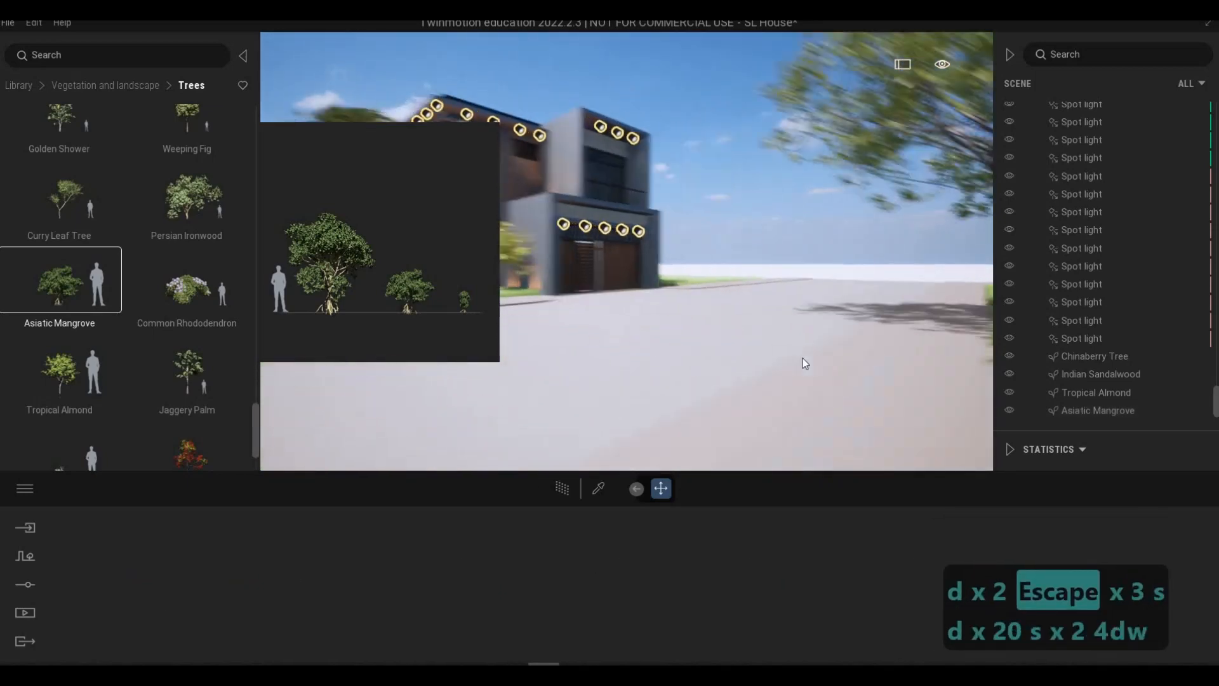
Try a Common Rhododendron on the paved street in front of the house and delete it.
{"action": "key", "text": "a"}
{"action": "key", "text": "Escape"}
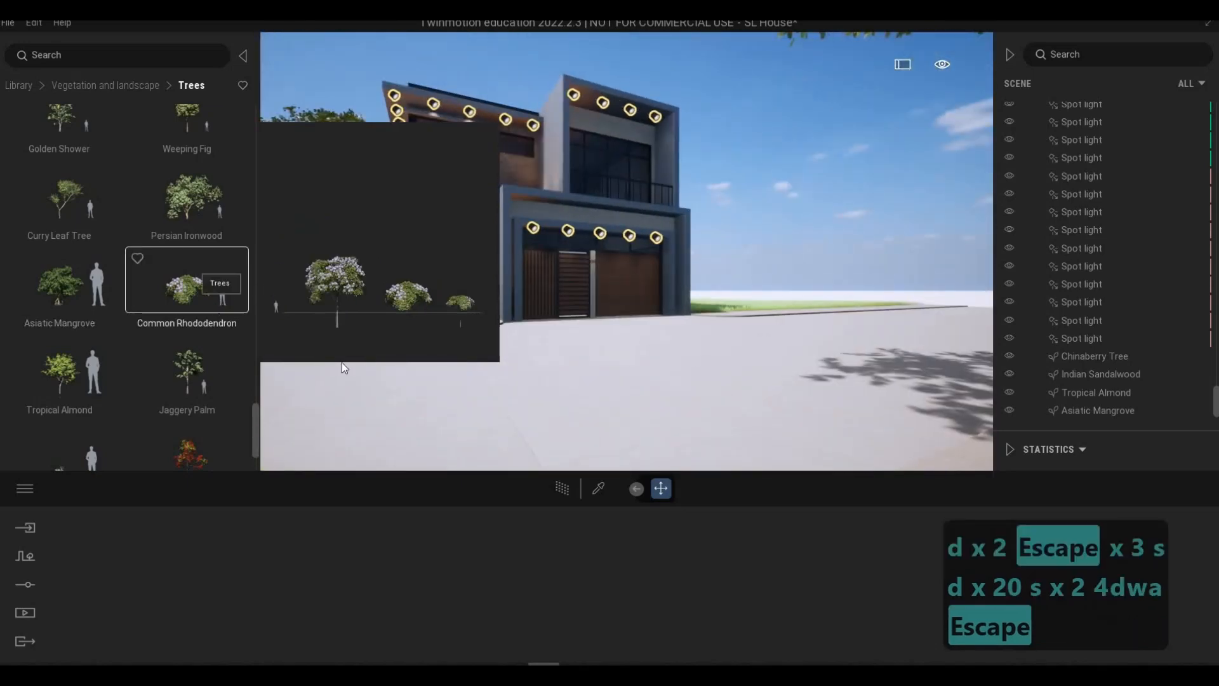
{"action": "key", "text": "Escape"}
{"action": "key", "text": "Escape"}
{"action": "key", "text": "Escape"}
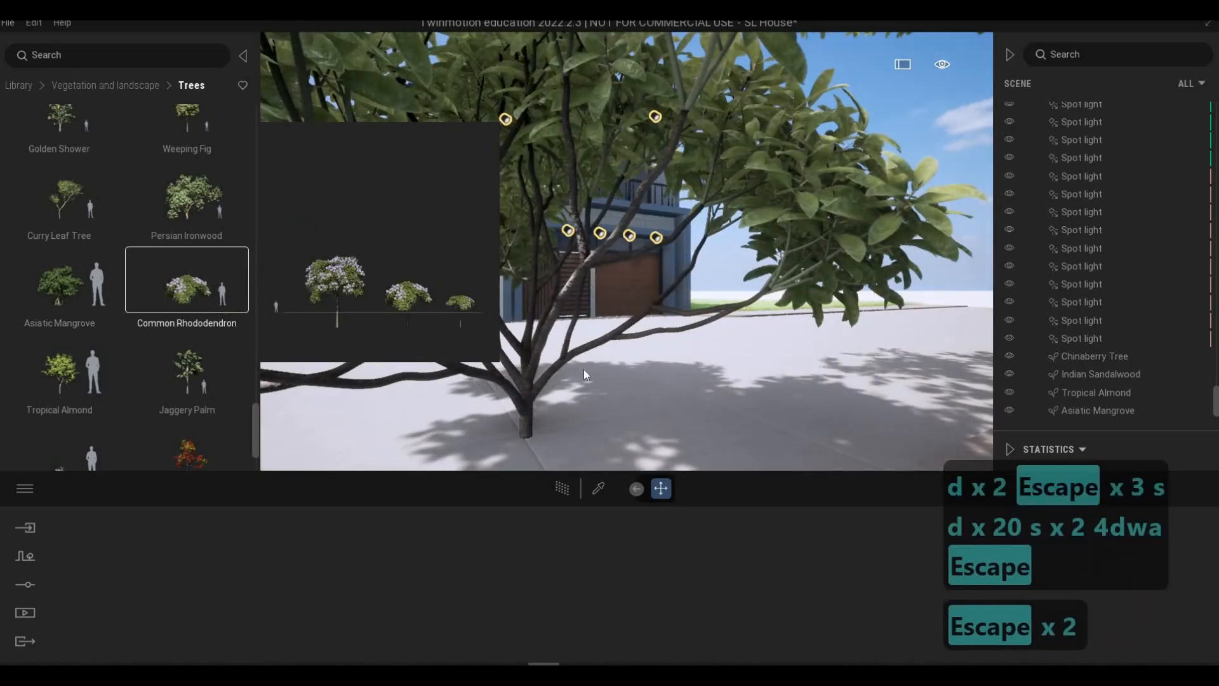
{"action": "left_click", "coordinate": [525, 367]}
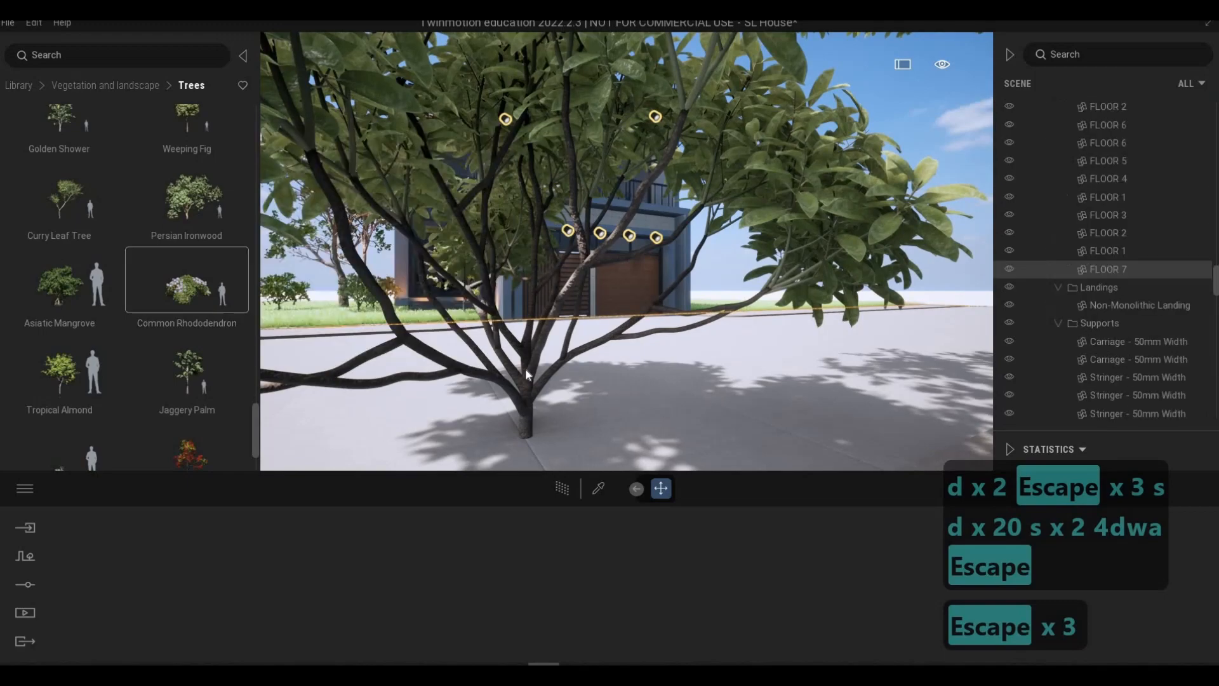
{"action": "left_click", "coordinate": [517, 372]}
{"action": "key", "text": "Delete"}
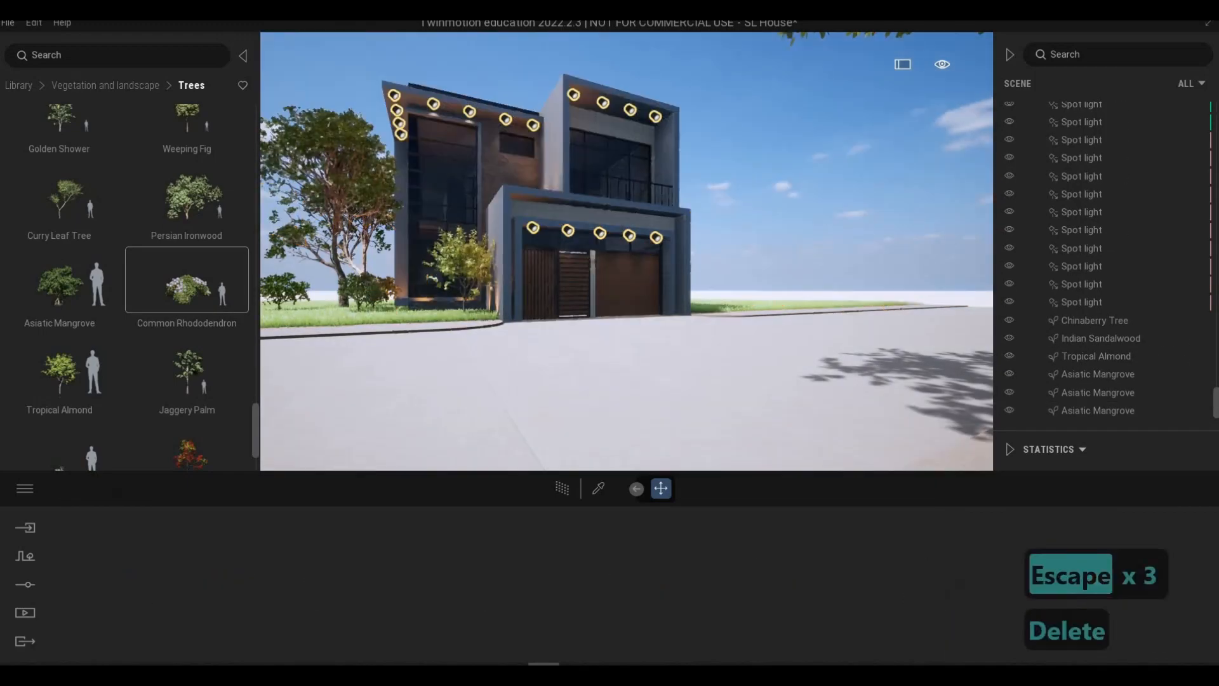
Adjust the placement of the Asiatic Mangroves on the lawn between the Chinaberry Tree and the glass corner.
{"action": "key", "text": "a"}
{"action": "key", "text": "w"}
{"action": "key", "text": "q"}
{"action": "key", "text": "a"}
{"action": "key", "text": "w"}
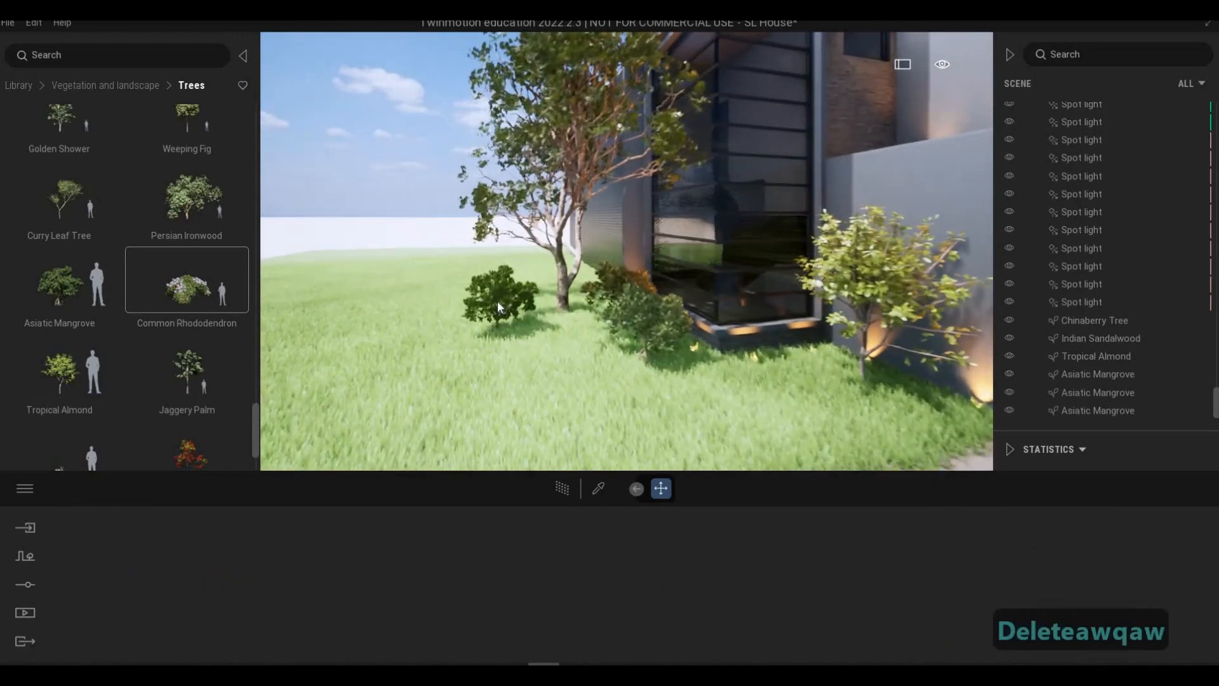
{"action": "left_click", "coordinate": [516, 310]}
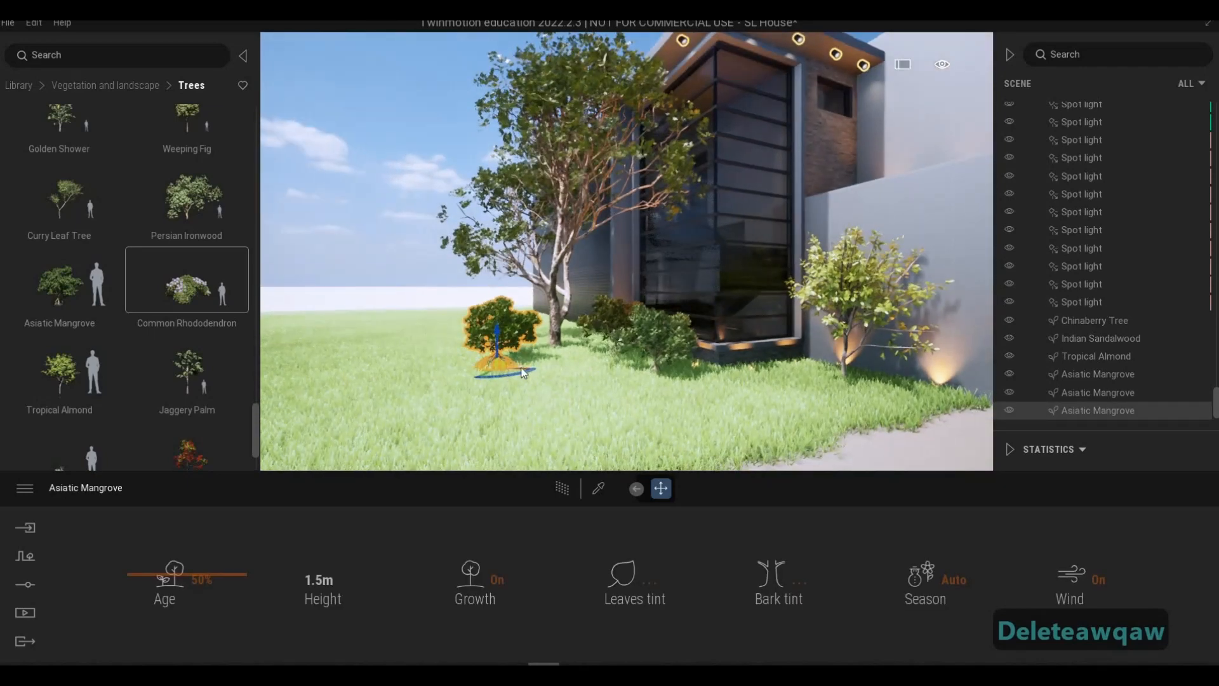
{"action": "left_click_drag", "start_coordinate": [524, 372], "coordinate": [605, 317]}
{"action": "left_click", "coordinate": [616, 358]}
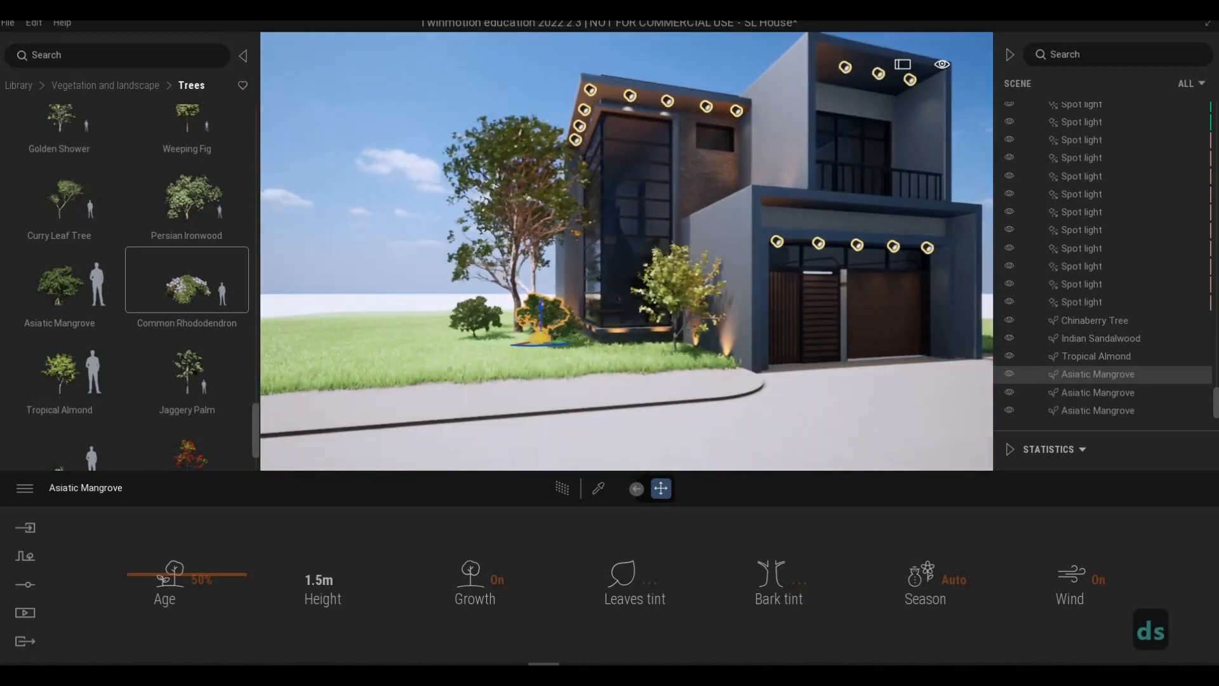
Examine the adjusted shrubs and the house front from several viewpoints along the street.
{"action": "key", "text": "s"}
{"action": "key", "text": "a"}
{"action": "key", "text": "w"}
{"action": "key", "text": "d"}
{"action": "key", "text": "d"}
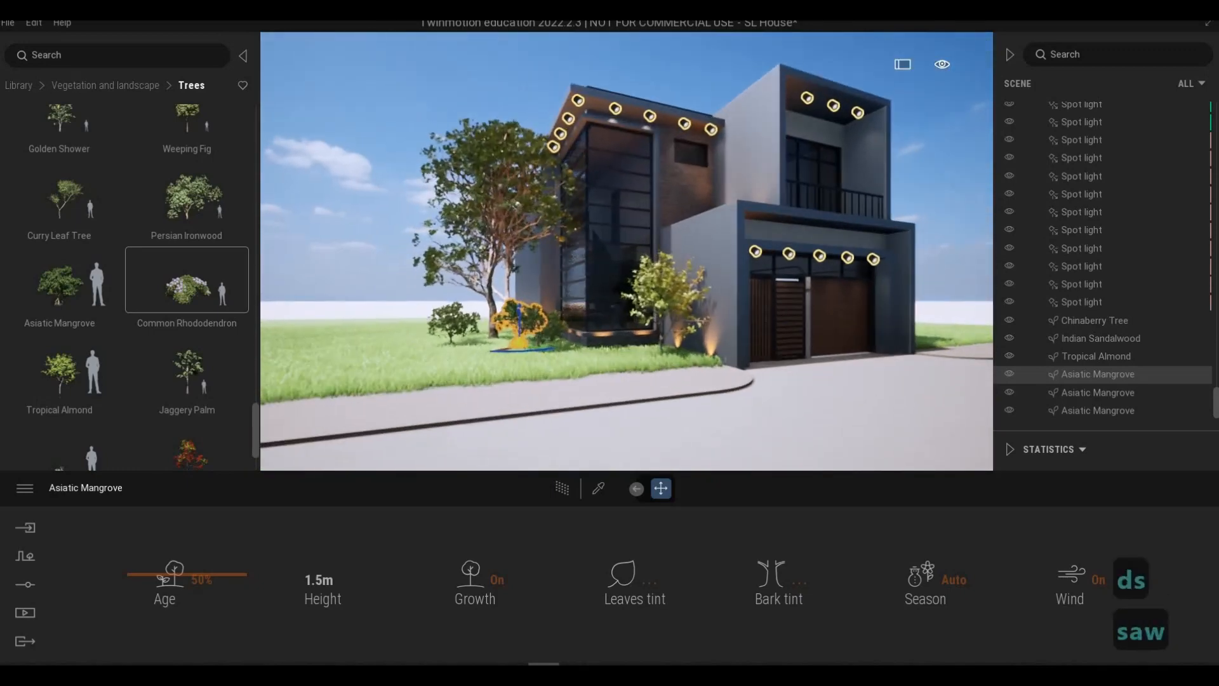
{"action": "key", "text": "a"}
{"action": "key", "text": "d"}
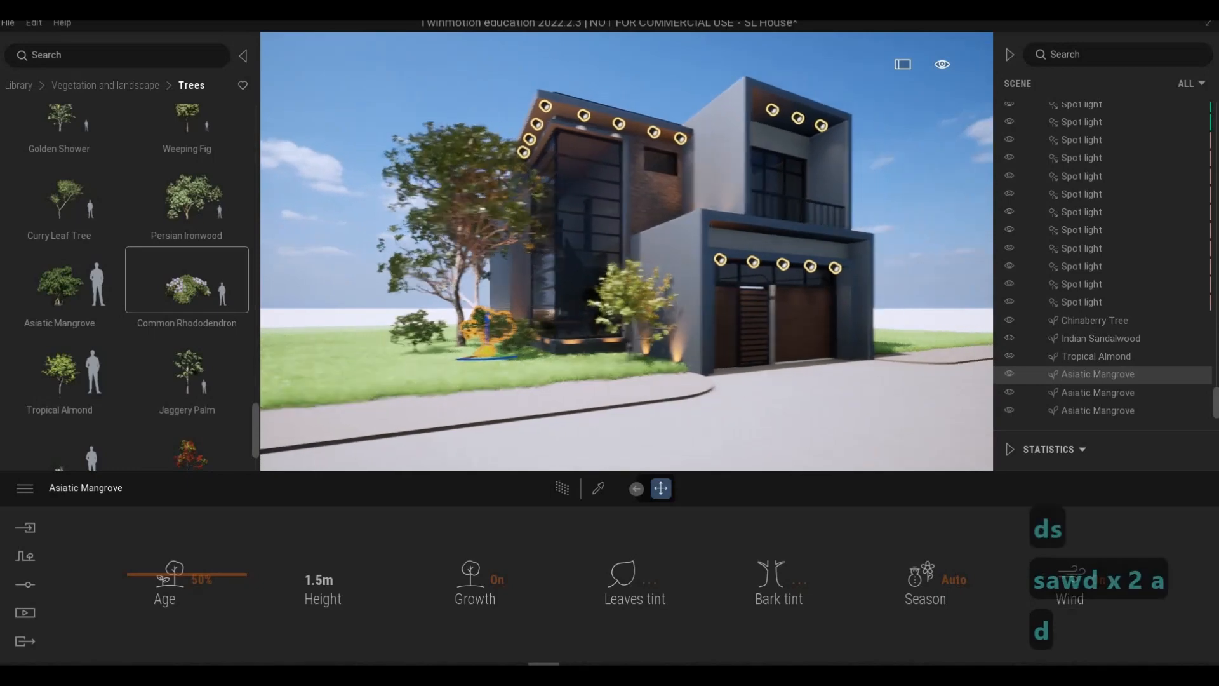
{"action": "key", "text": "a"}
{"action": "key", "text": "d"}
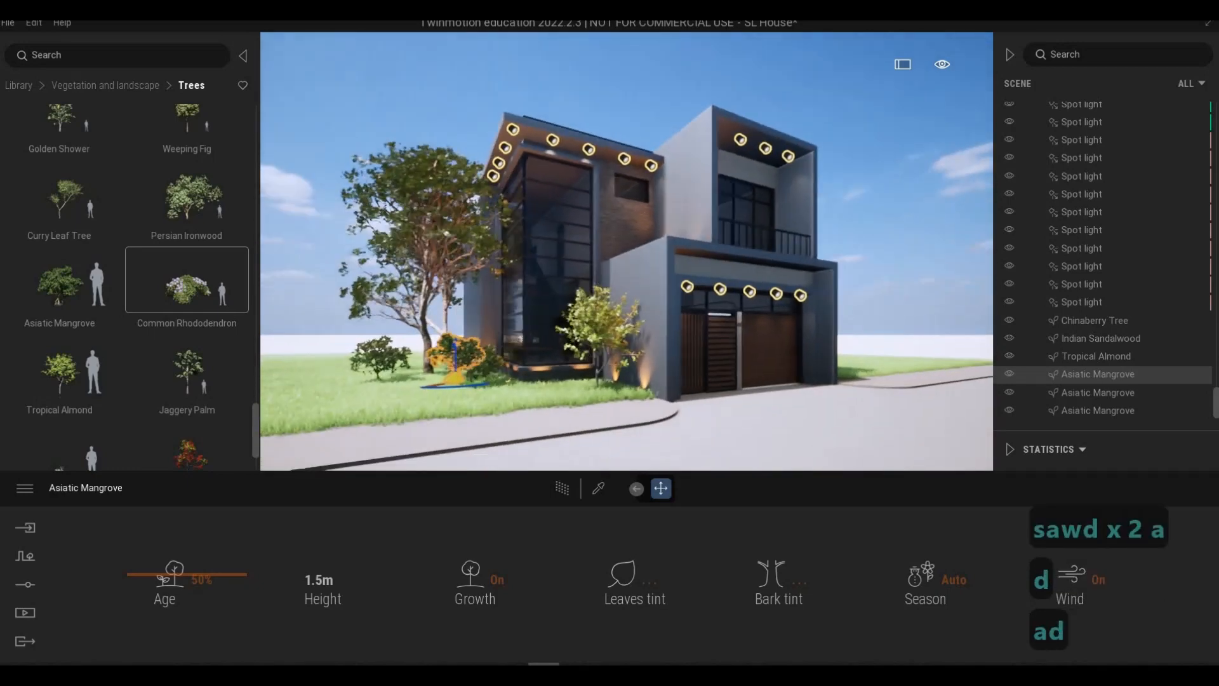
{"action": "key", "text": "d"}
{"action": "key", "text": "d"}
{"action": "key", "text": "d"}
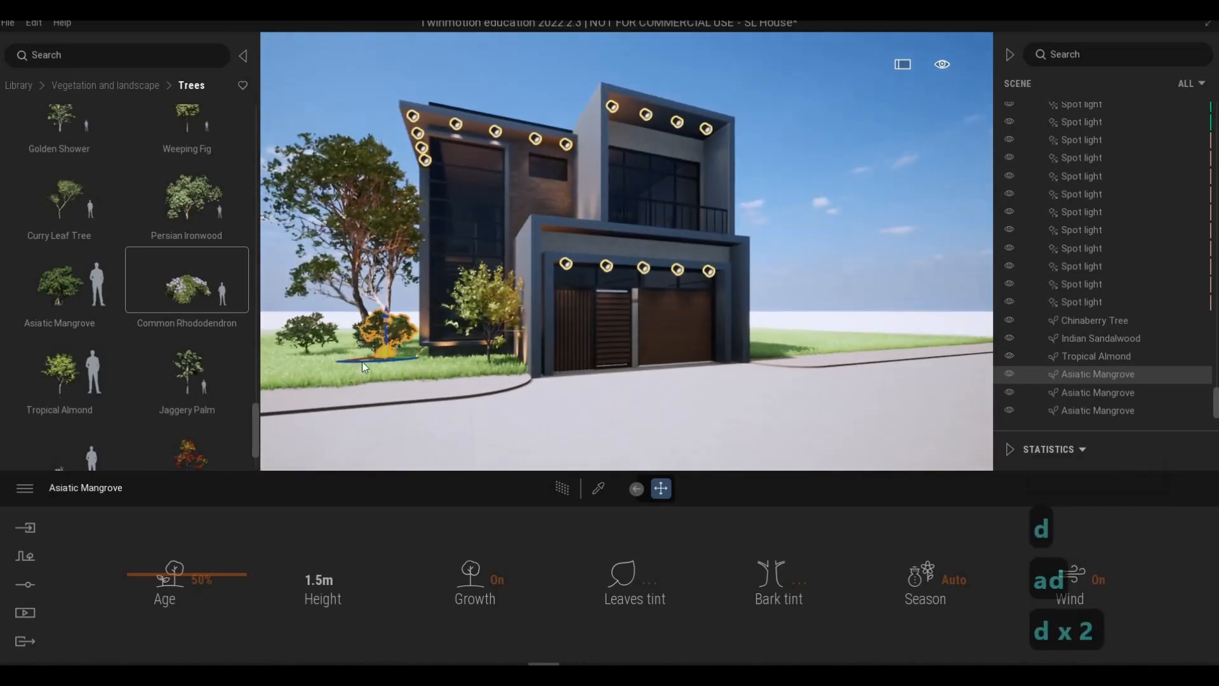
Try a Jaggery Palm on the lawn strip beyond the garage.
{"action": "scroll", "coordinate": [176, 337], "scroll_direction": "up", "scroll_amount": 2}
{"action": "scroll", "coordinate": [190, 368], "scroll_direction": "down", "scroll_amount": 2}
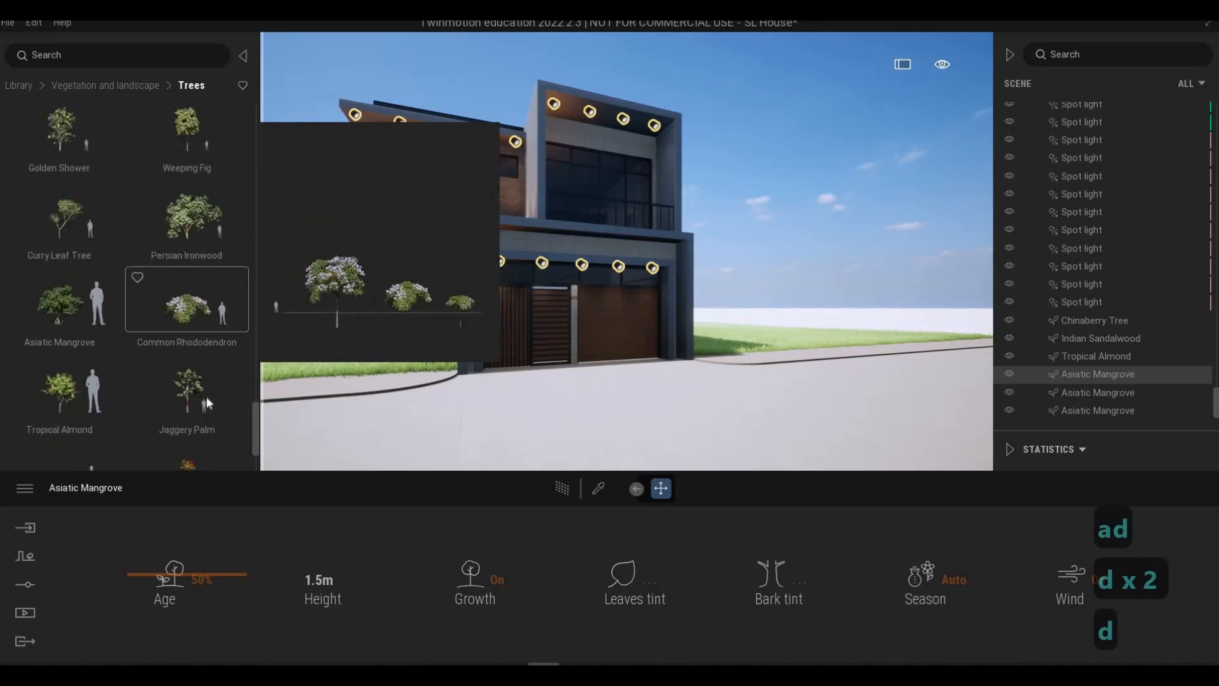
{"action": "key", "text": "w+d"}
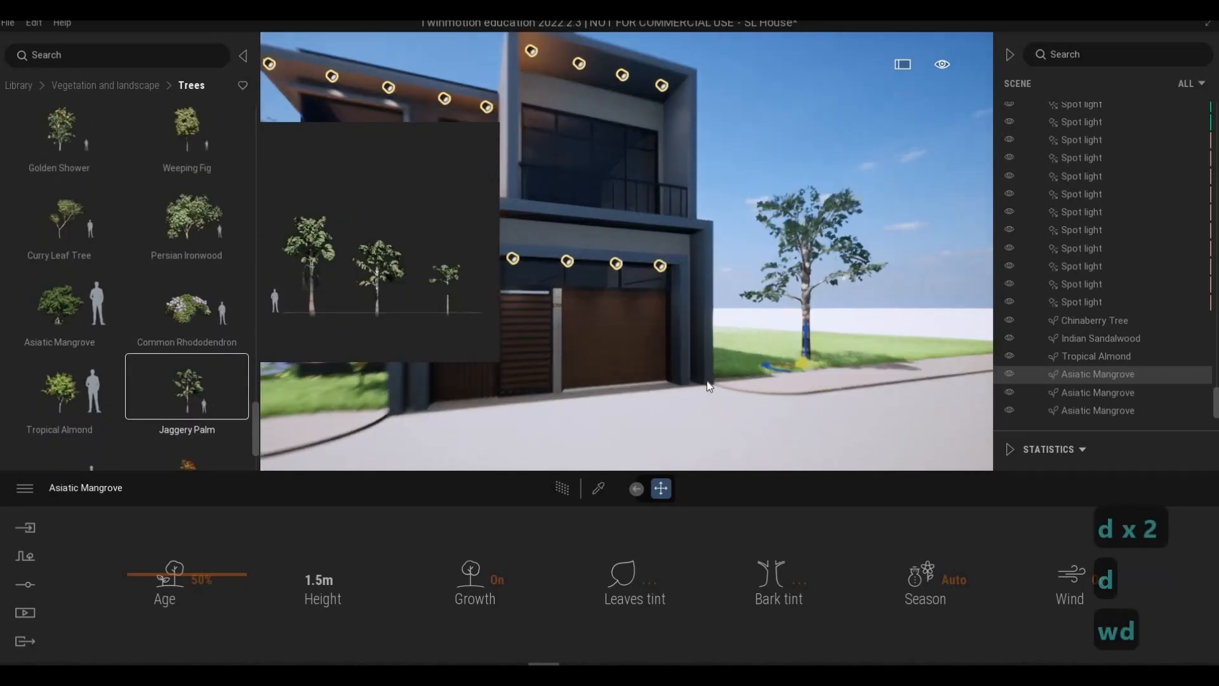
Place an English Oak on the lawn beyond the garage.
{"action": "scroll", "coordinate": [70, 273], "scroll_direction": "up", "scroll_amount": 3}
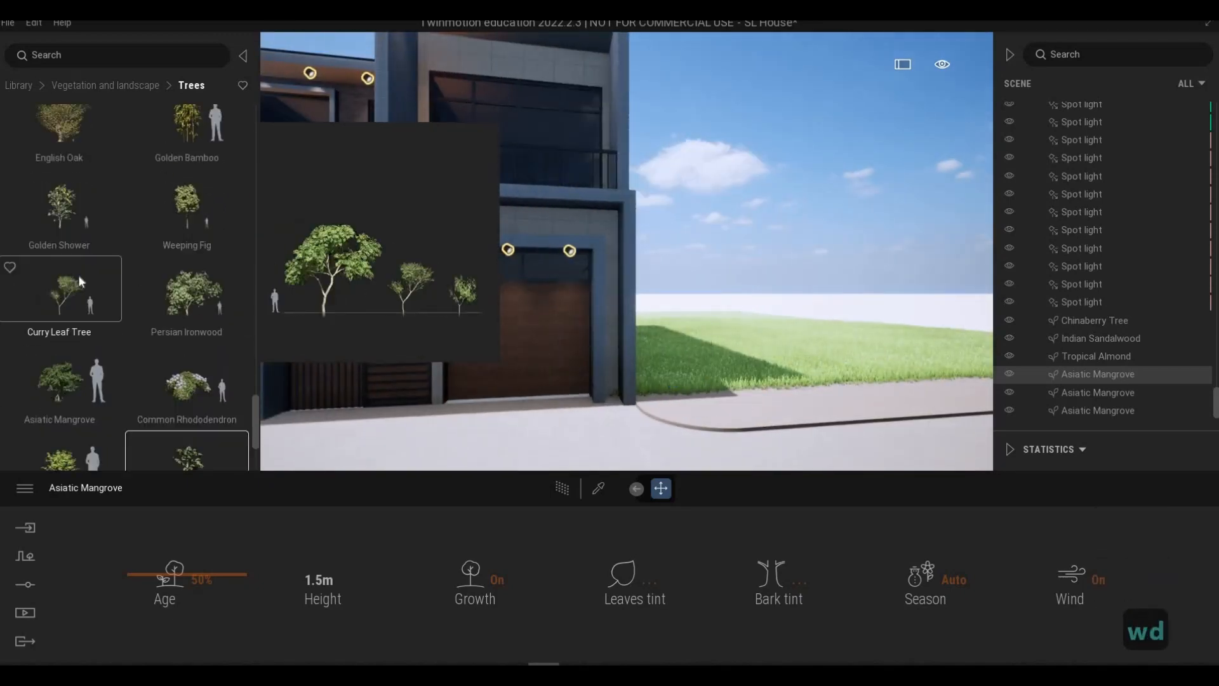
{"action": "key", "text": "a+s"}
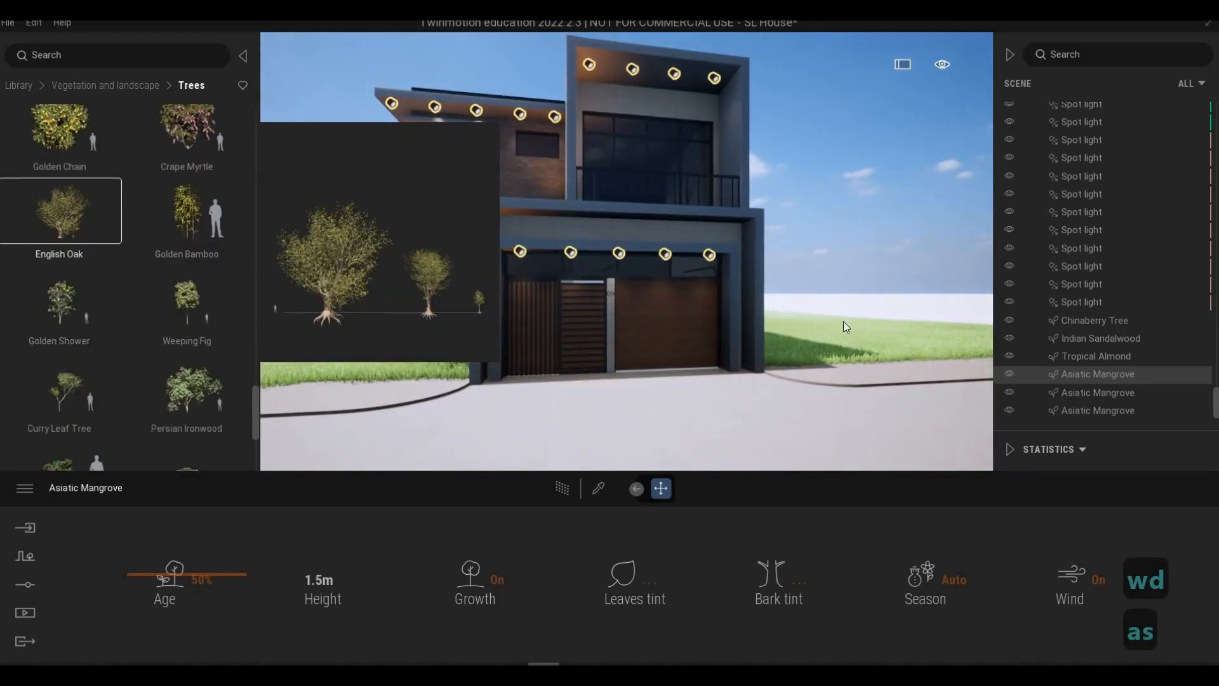
{"action": "left_click", "coordinate": [850, 341]}
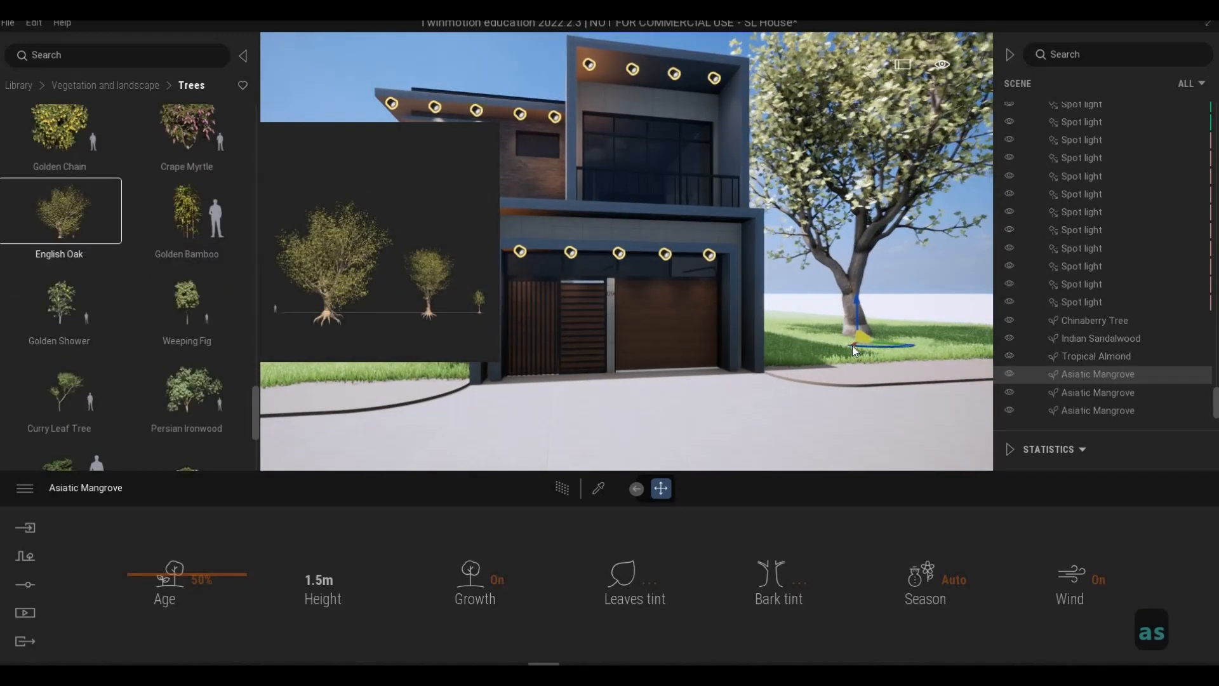
Examine the English Oak from the side and from across the street, and end the placement.
{"action": "key", "text": "d"}
{"action": "key", "text": "d"}
{"action": "key", "text": "d"}
{"action": "key", "text": "d"}
{"action": "key", "text": "d"}
{"action": "key", "text": "d"}
{"action": "key", "text": "d"}
{"action": "key", "text": "d"}
{"action": "key", "text": "d"}
{"action": "key", "text": "d"}
{"action": "key", "text": "a"}
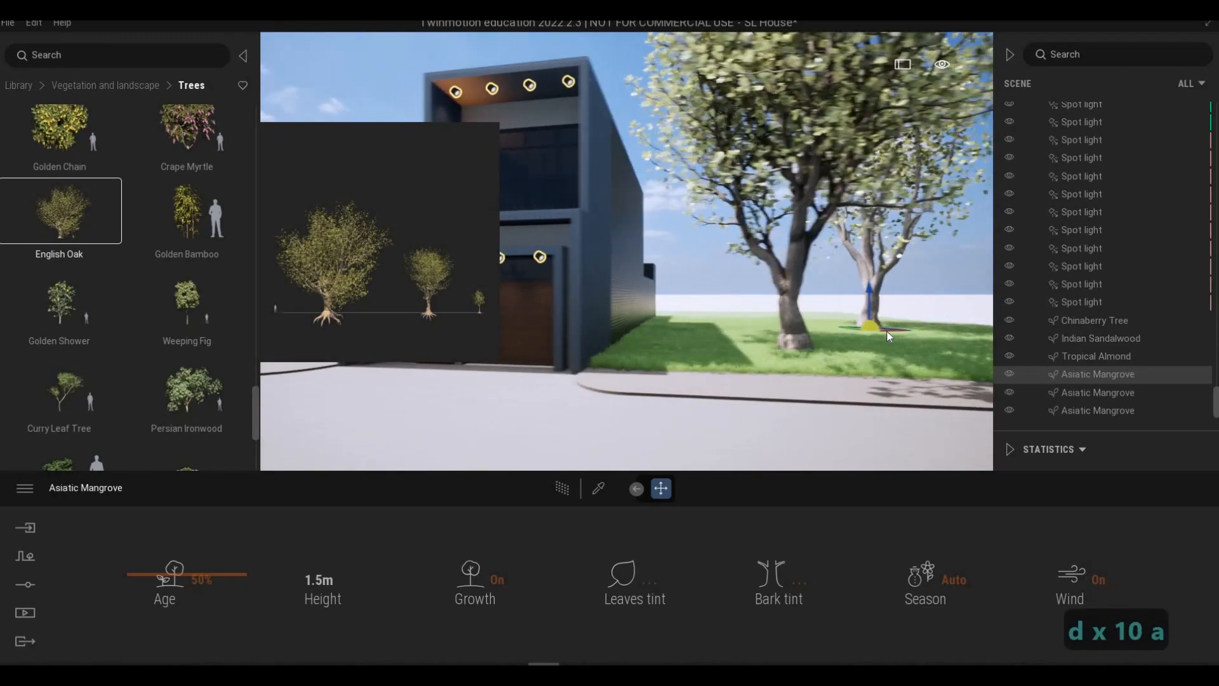
{"action": "key", "text": "a"}
{"action": "key", "text": "s"}
{"action": "key", "text": "Escape"}
{"action": "key", "text": "a"}
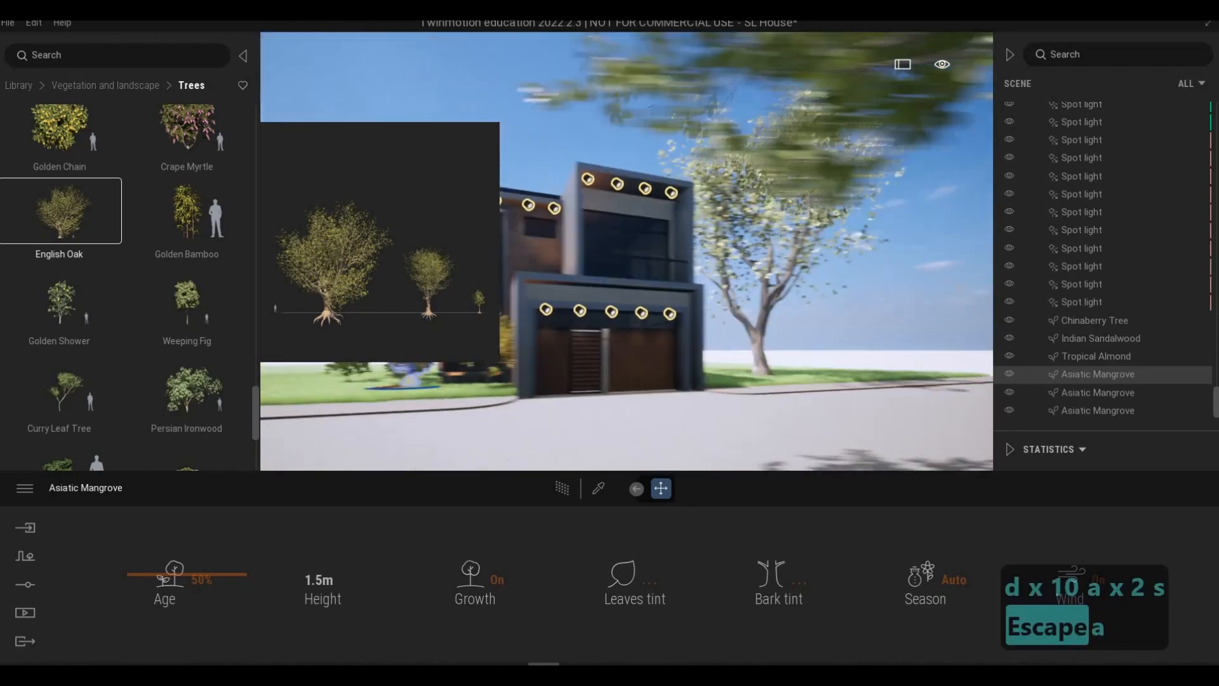
{"action": "key", "text": "s"}
{"action": "key", "text": "s"}
{"action": "key", "text": "w"}
{"action": "key", "text": "d"}
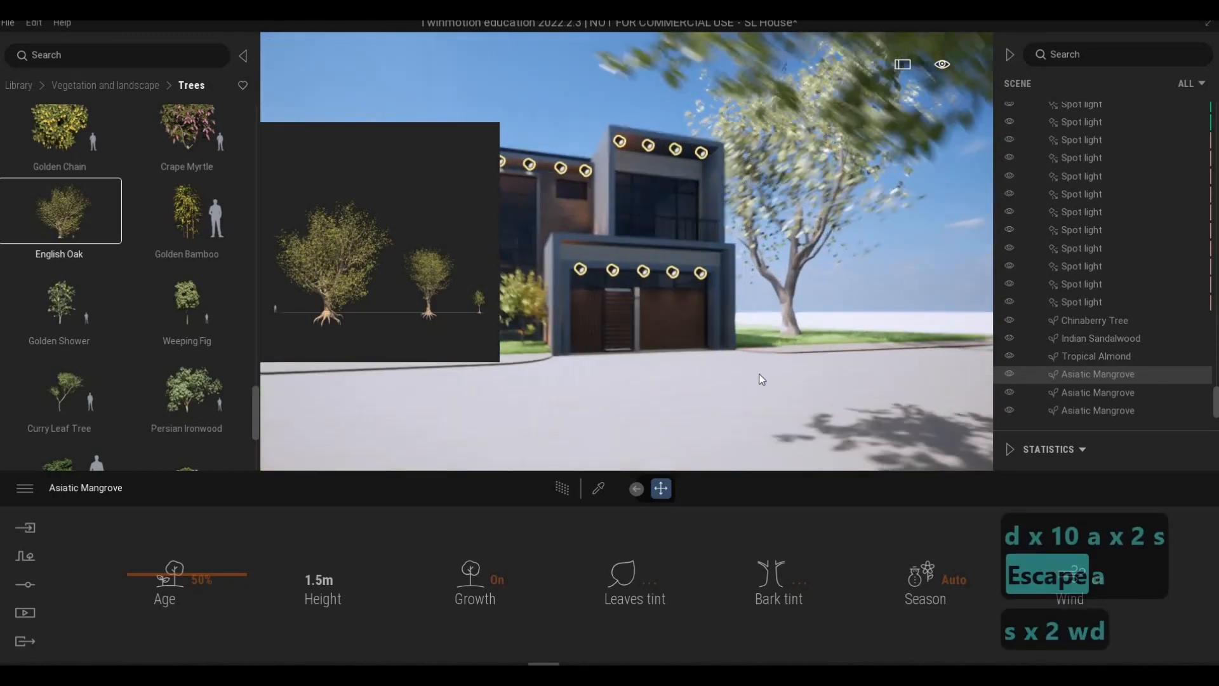
{"action": "key", "text": "Escape"}
{"action": "key", "text": "Escape"}
Place a Golden Chain on the lawn beside the garage wall, in front of the English Oak.
{"action": "scroll", "coordinate": [143, 289], "scroll_direction": "up", "scroll_amount": 3}
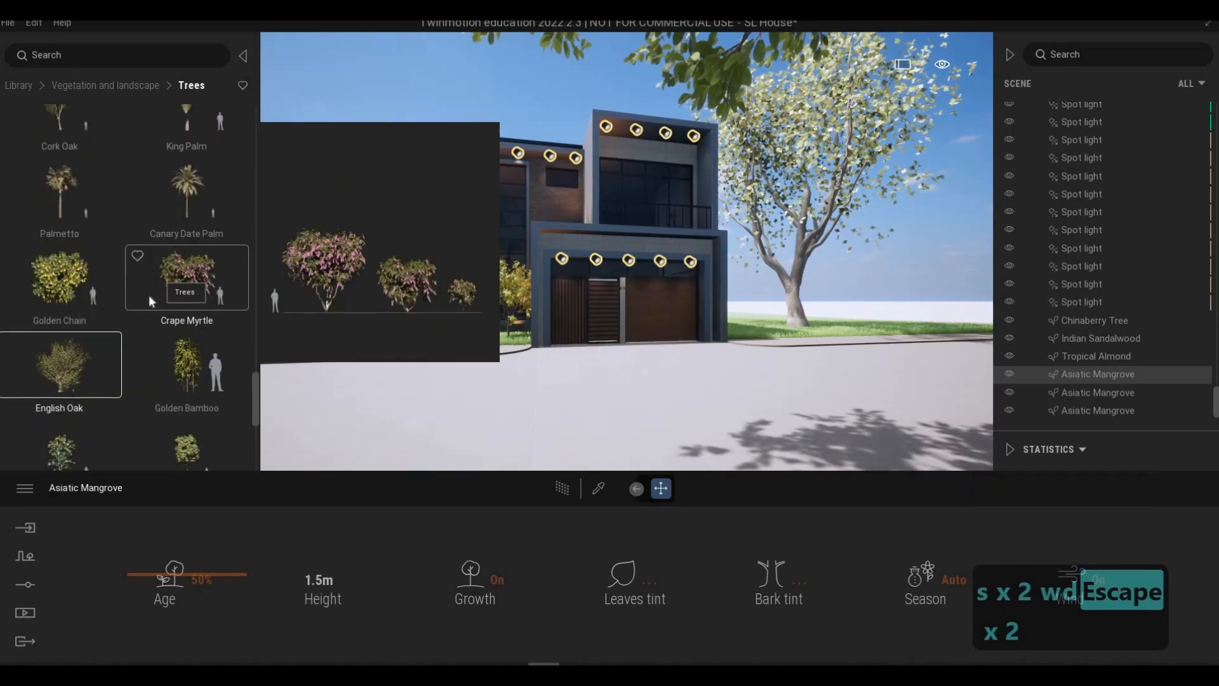
{"action": "scroll", "coordinate": [83, 308], "scroll_direction": "up", "scroll_amount": 1}
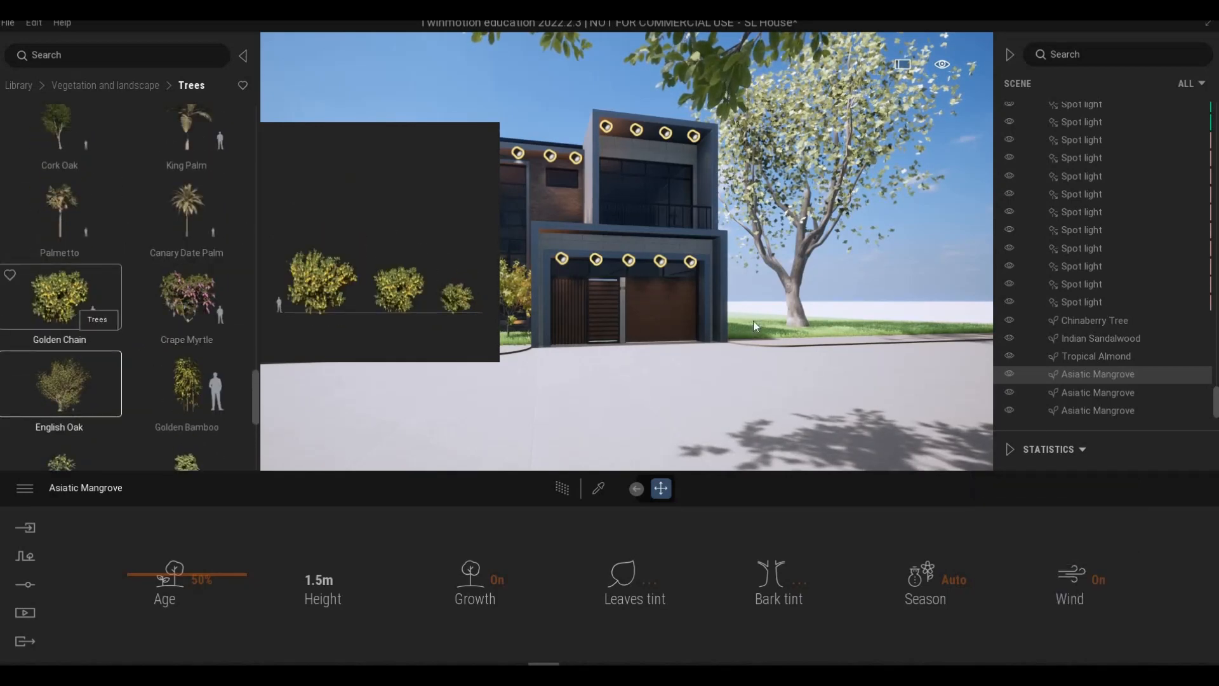
{"action": "key", "text": "w"}
{"action": "key", "text": "d"}
{"action": "key", "text": "w"}
{"action": "left_click_drag", "start_coordinate": [21, 323], "coordinate": [696, 363]}
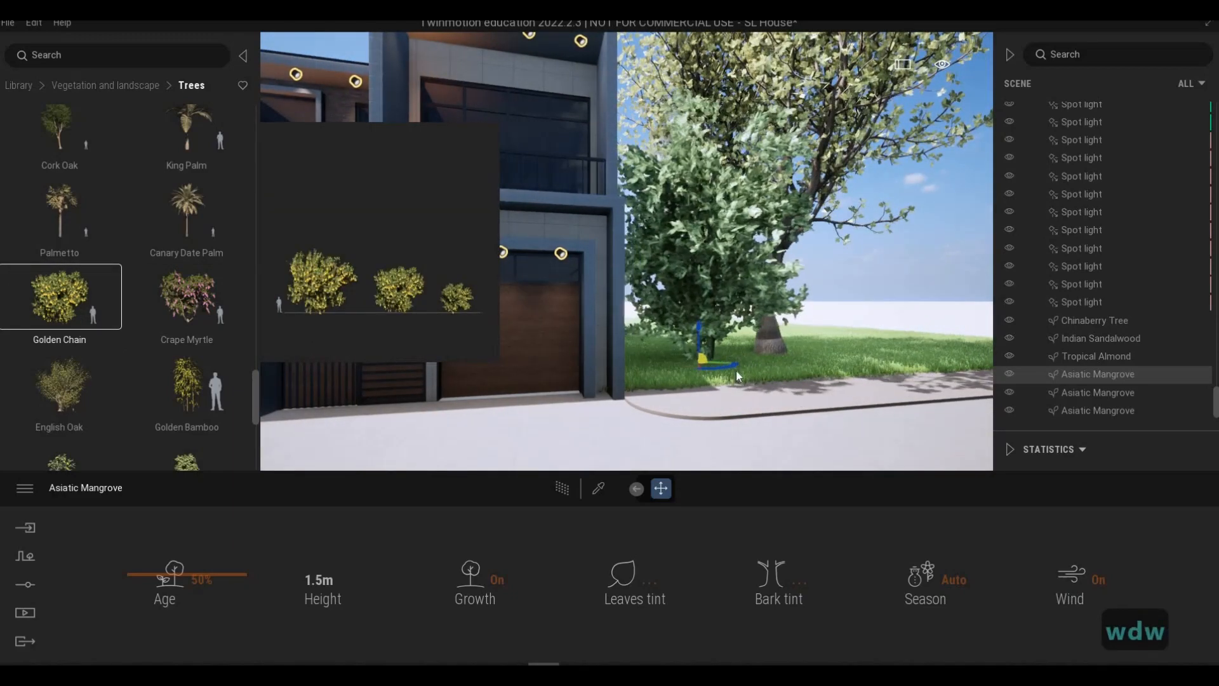
Add another Golden Chain on the far side of the English Oak's trunk and end the placement.
{"action": "key", "text": "s"}
{"action": "key", "text": "a"}
{"action": "key", "text": "s"}
{"action": "key", "text": "d"}
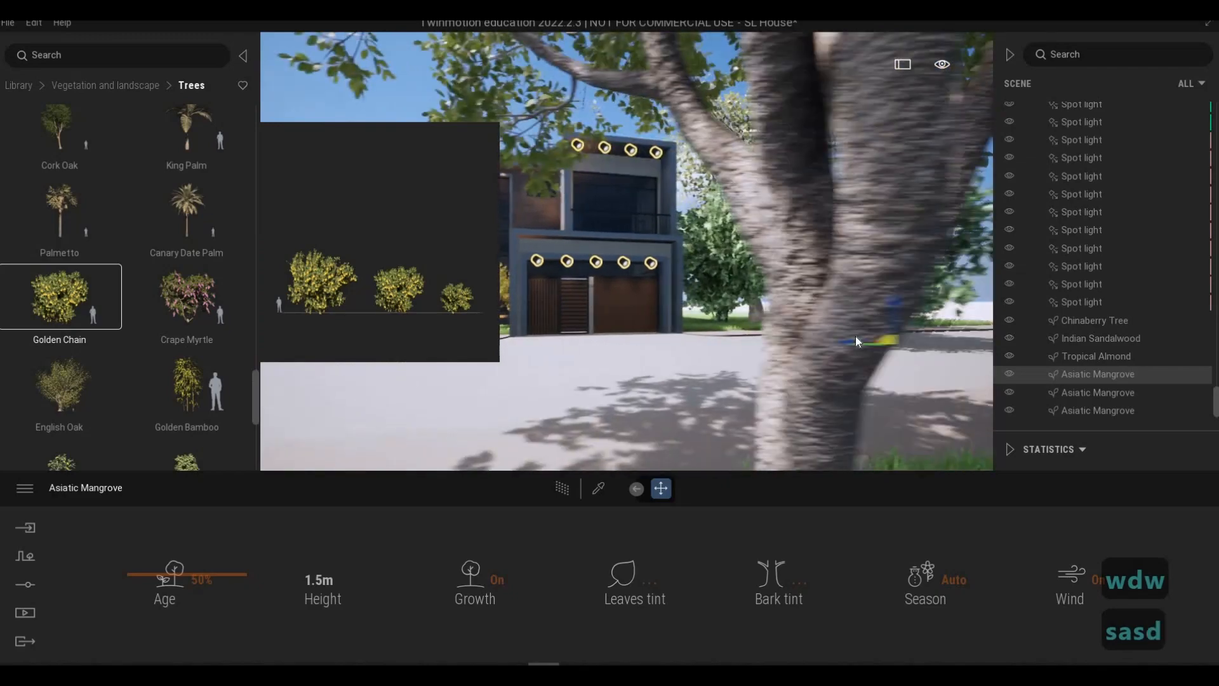
{"action": "key", "text": "w"}
{"action": "key", "text": "d"}
{"action": "key", "text": "s"}
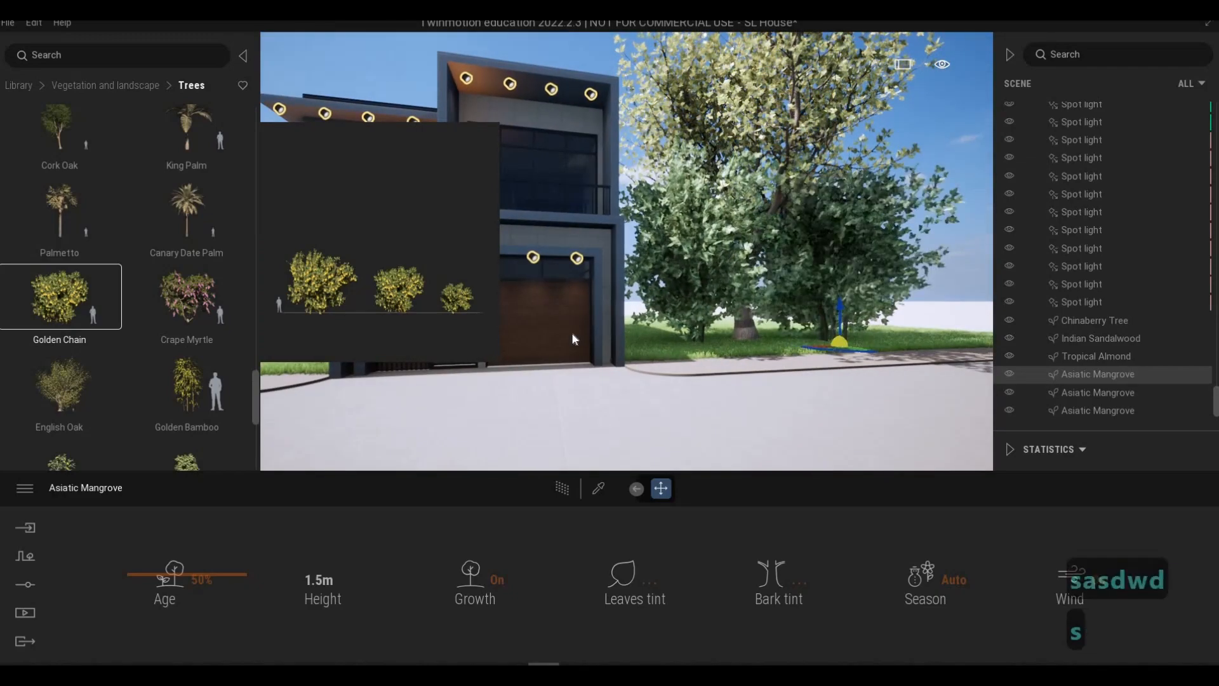
{"action": "key", "text": "a"}
{"action": "key", "text": "Escape"}
{"action": "key", "text": "Escape"}
Try a Golden Bamboo on the lawn in front of the tall glass corner.
{"action": "key", "text": "s"}
{"action": "key", "text": "a"}
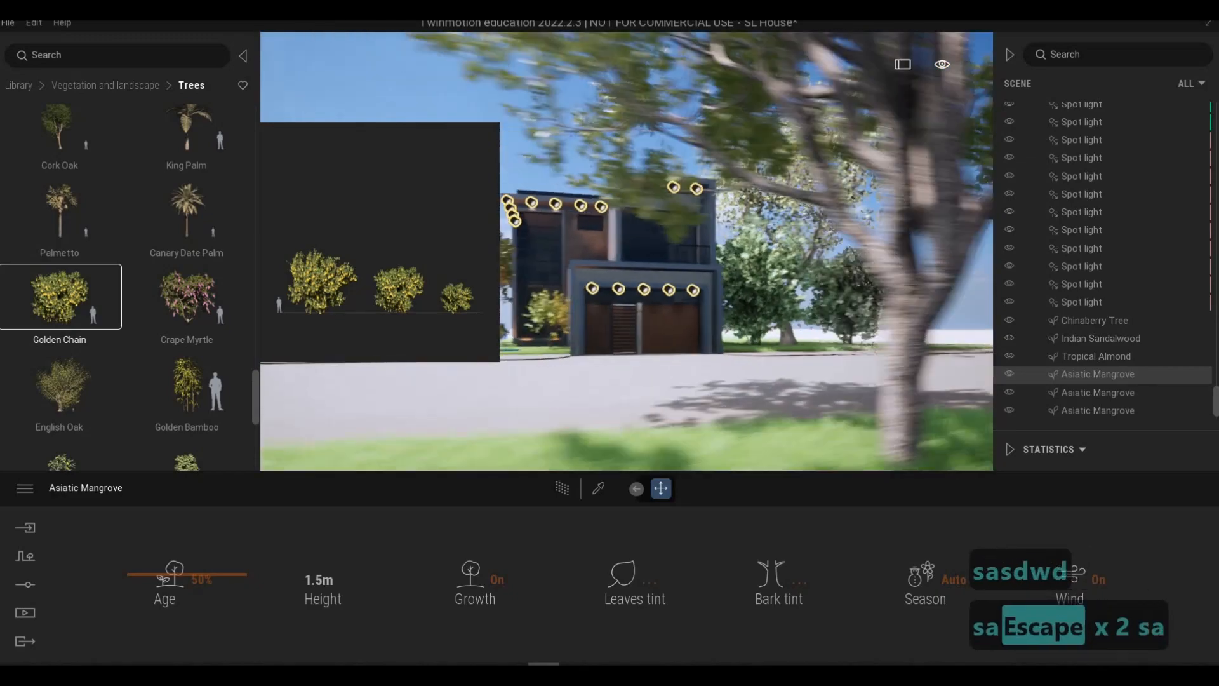
{"action": "key", "text": "d"}
{"action": "key", "text": "w"}
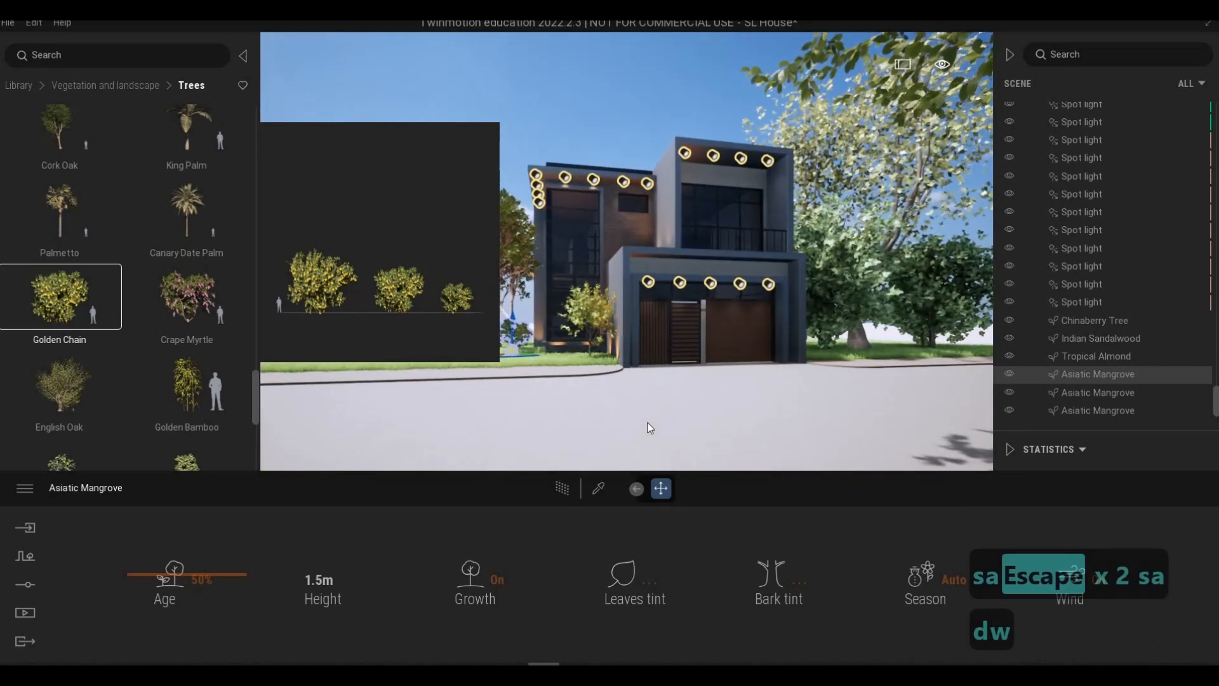
{"action": "key", "text": "a"}
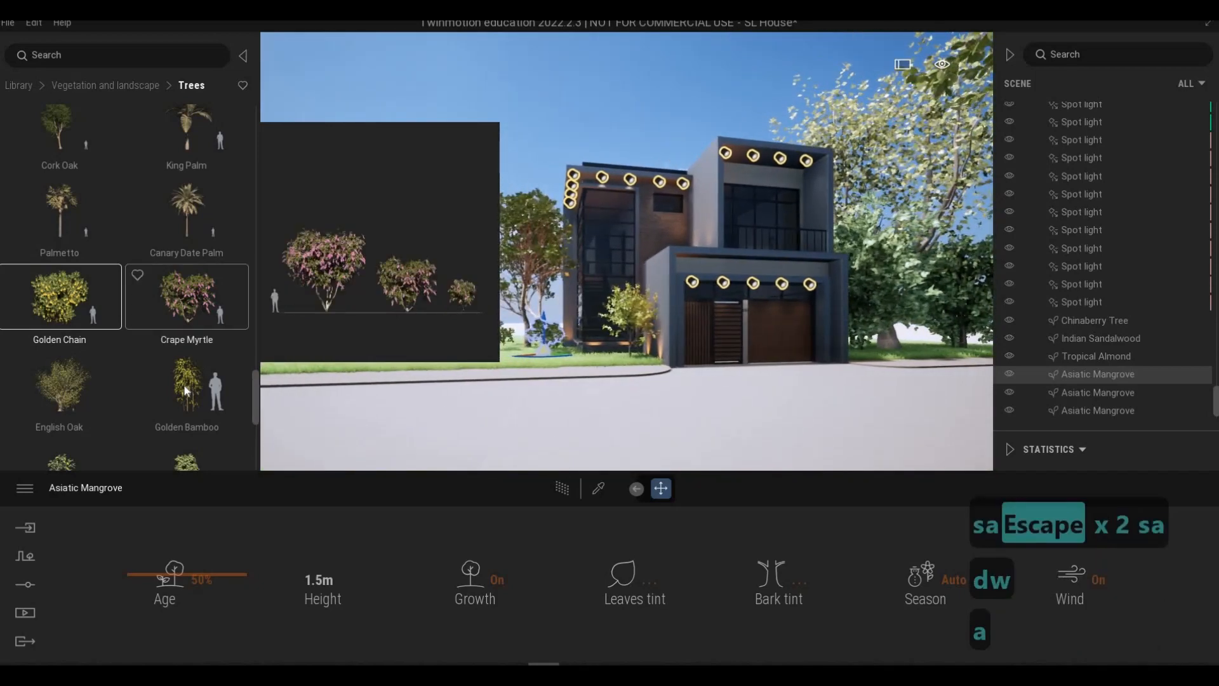
{"action": "key", "text": "w"}
{"action": "key", "text": "a"}
{"action": "key", "text": "a"}
{"action": "key", "text": "a"}
{"action": "key", "text": "a"}
{"action": "key", "text": "a"}
{"action": "key", "text": "a"}
{"action": "key", "text": "d"}
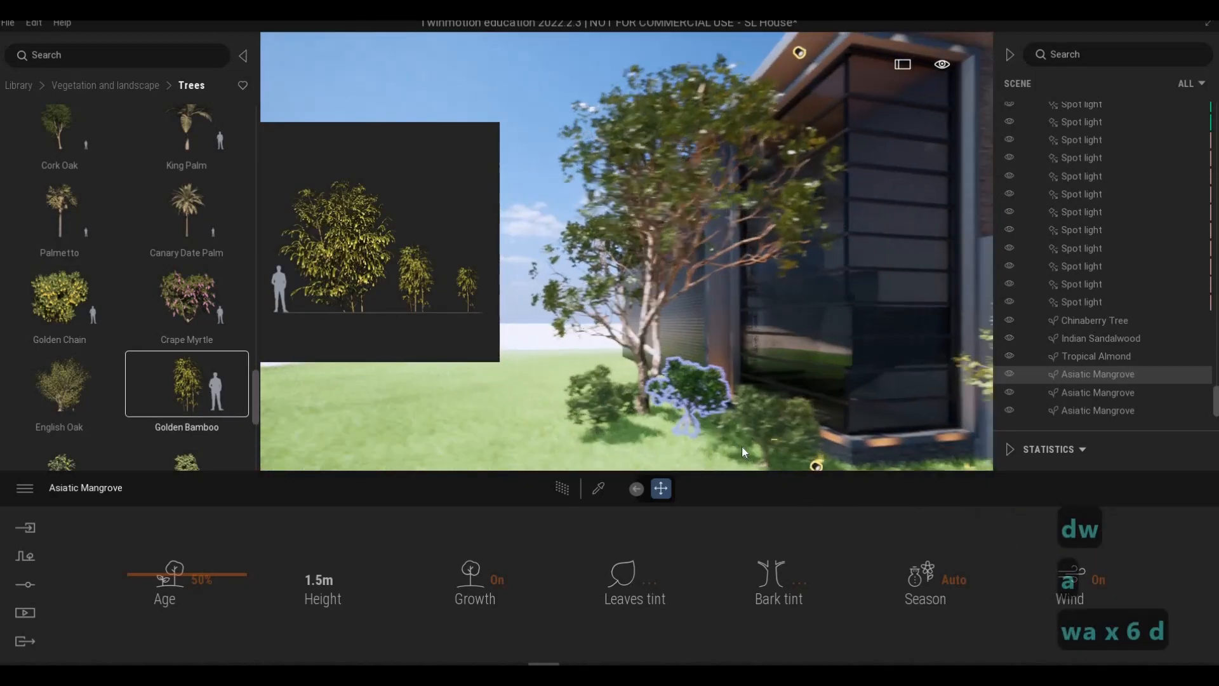
{"action": "key", "text": "s"}
{"action": "key", "text": "d"}
{"action": "key", "text": "s"}
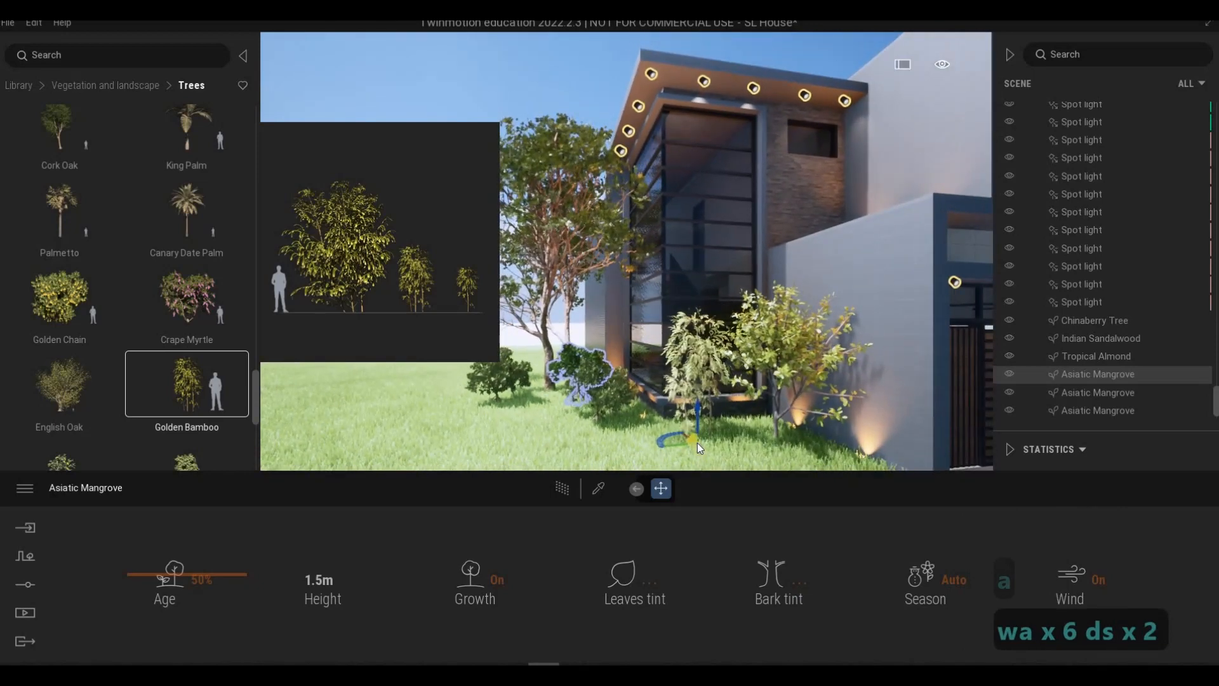
Try the Golden Bamboo closer to the Tropical Almond and cancel its placement.
{"action": "left_click_drag", "start_coordinate": [699, 441], "coordinate": [745, 435]}
{"action": "key", "text": "a"}
{"action": "key", "text": "a"}
{"action": "key", "text": "a"}
{"action": "key", "text": "a"}
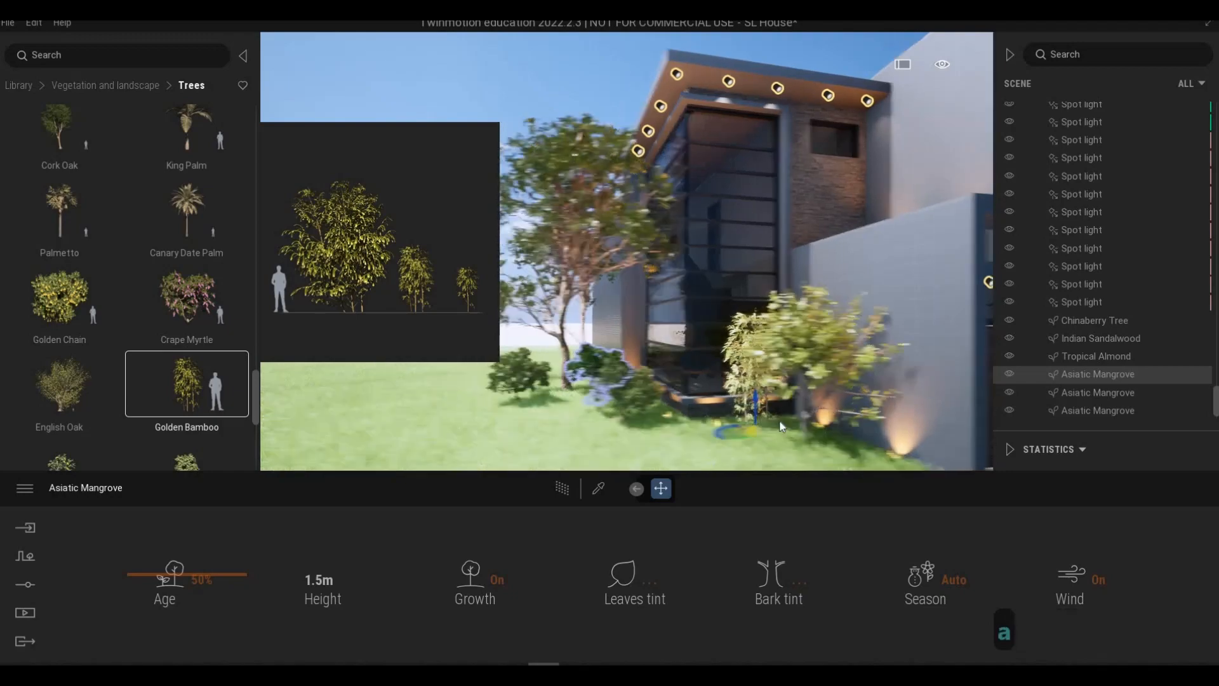
{"action": "key", "text": "w"}
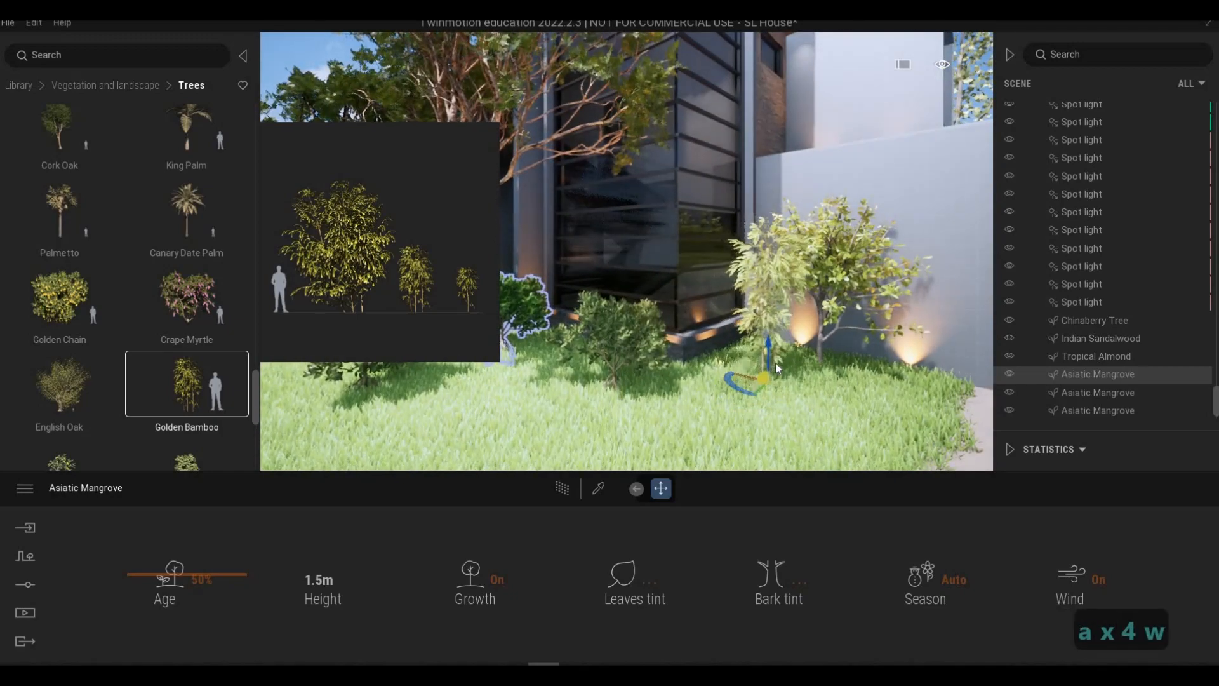
{"action": "key", "text": "Escape"}
{"action": "key", "text": "Escape"}
{"action": "key", "text": "Escape"}
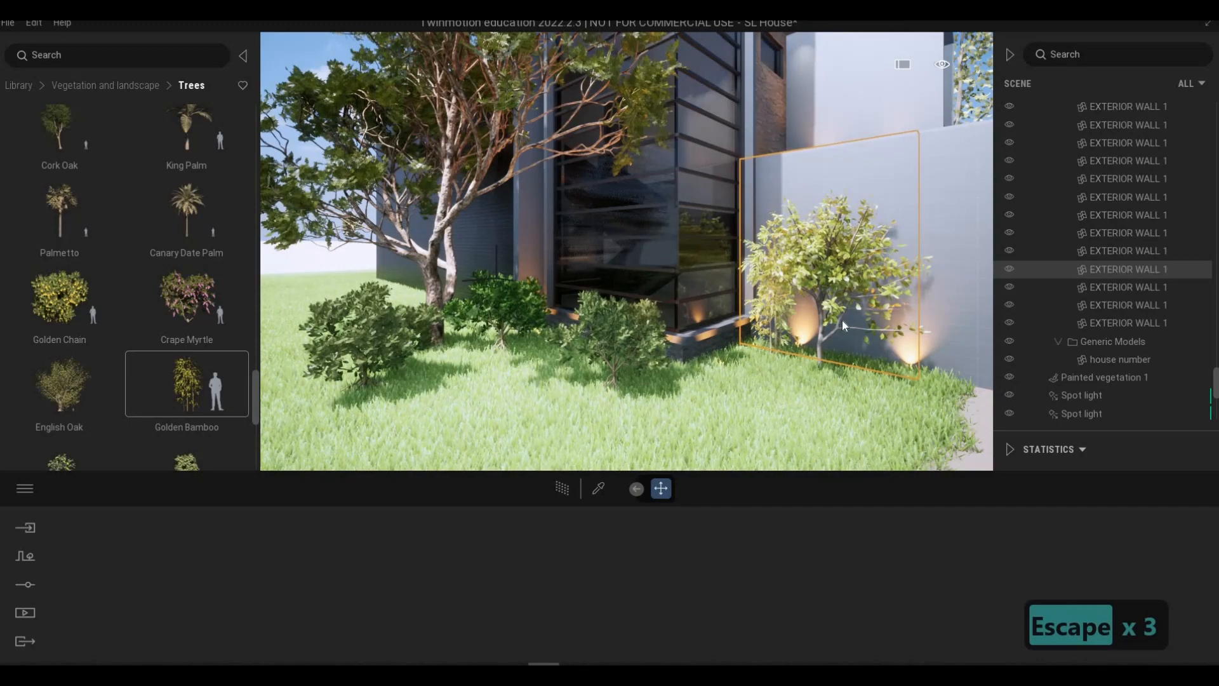
Delete the Tropical Almond standing on the lawn in front of the garage side wall.
{"action": "left_click", "coordinate": [825, 353]}
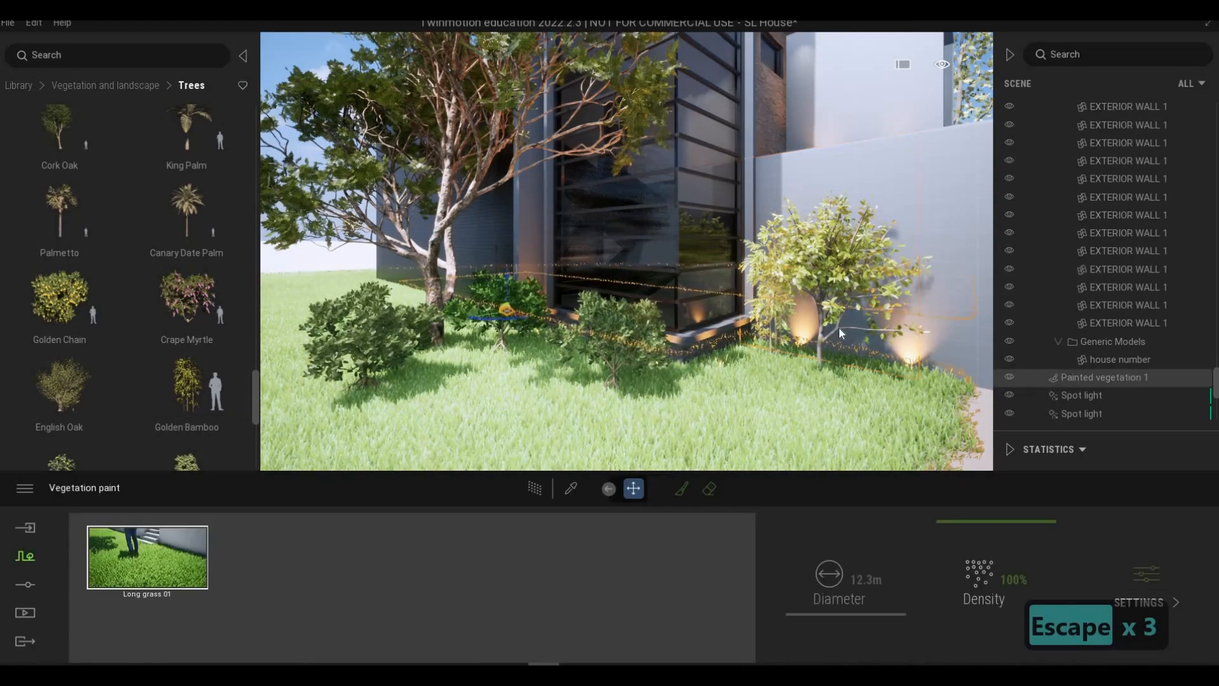
{"action": "key", "text": "Escape"}
{"action": "key", "text": "d"}
{"action": "key", "text": "c"}
{"action": "key", "text": "d"}
{"action": "key", "text": "w"}
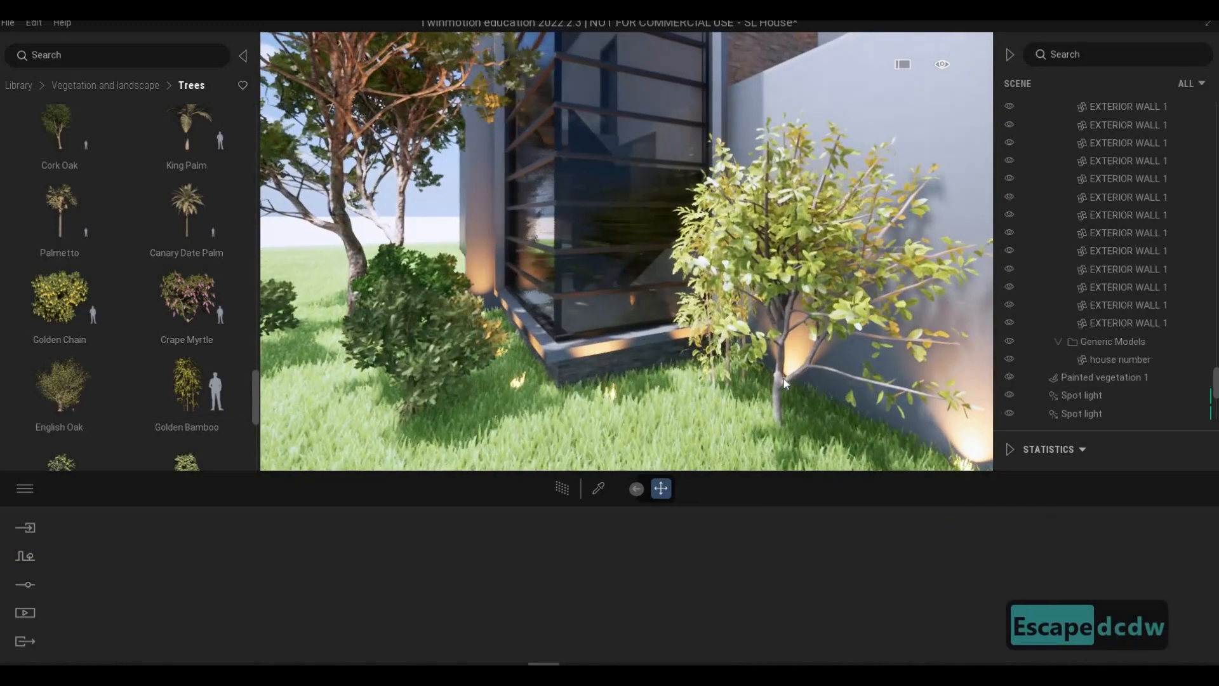
{"action": "left_click", "coordinate": [780, 379]}
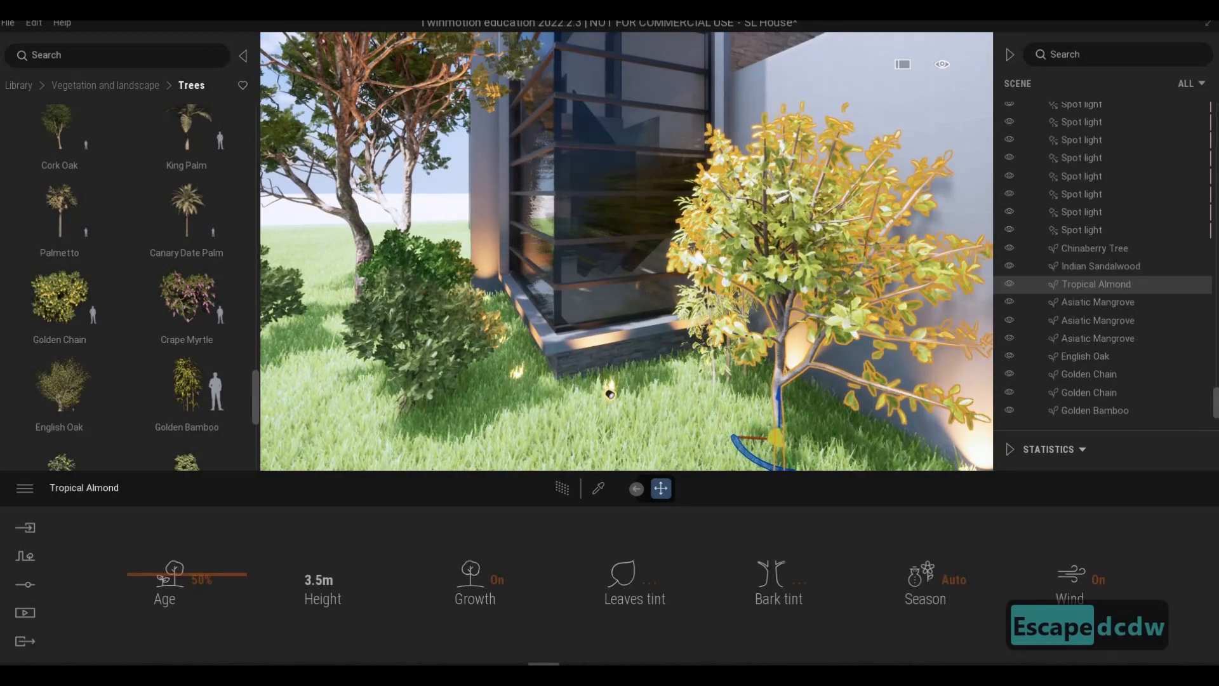
{"action": "key", "text": "Delete"}
Move the Golden Bamboo along the garage side wall, away from the glass corner and between the wall uplights.
{"action": "key", "text": "a"}
{"action": "key", "text": "s"}
{"action": "key", "text": "d"}
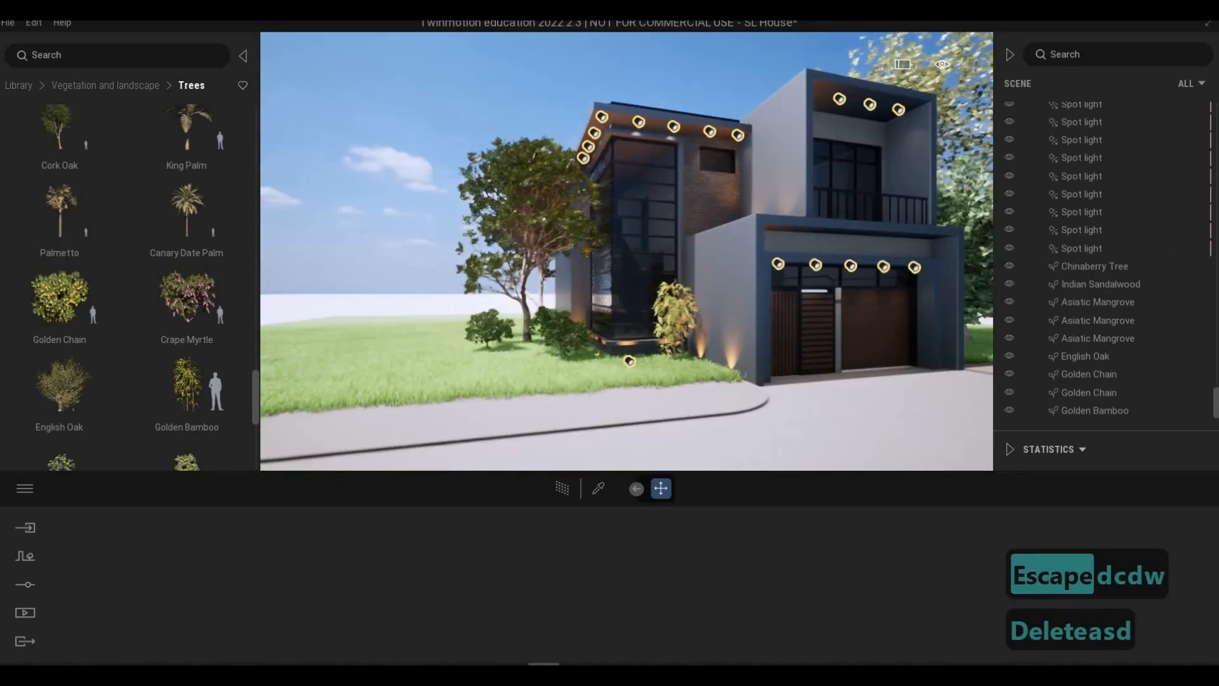
{"action": "key", "text": "a"}
{"action": "key", "text": "w"}
{"action": "key", "text": "w"}
{"action": "key", "text": "w"}
{"action": "key", "text": "w"}
{"action": "key", "text": "w"}
{"action": "key", "text": "w"}
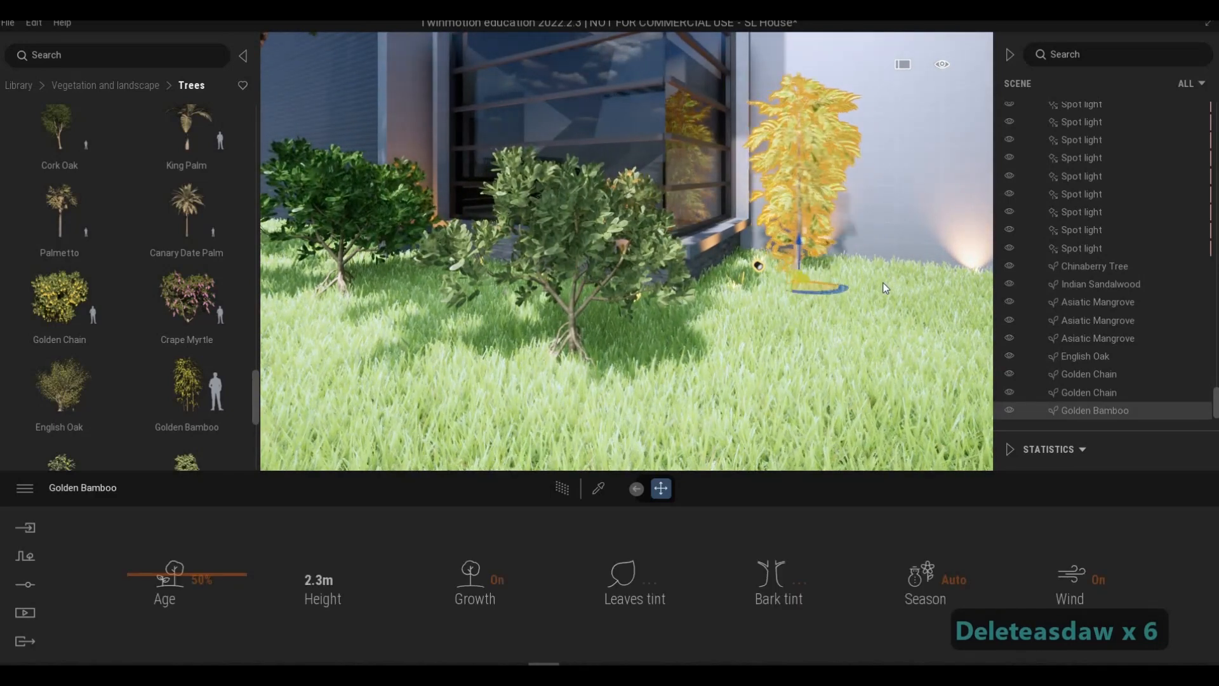
{"action": "left_click_drag", "start_coordinate": [886, 287], "coordinate": [854, 289]}
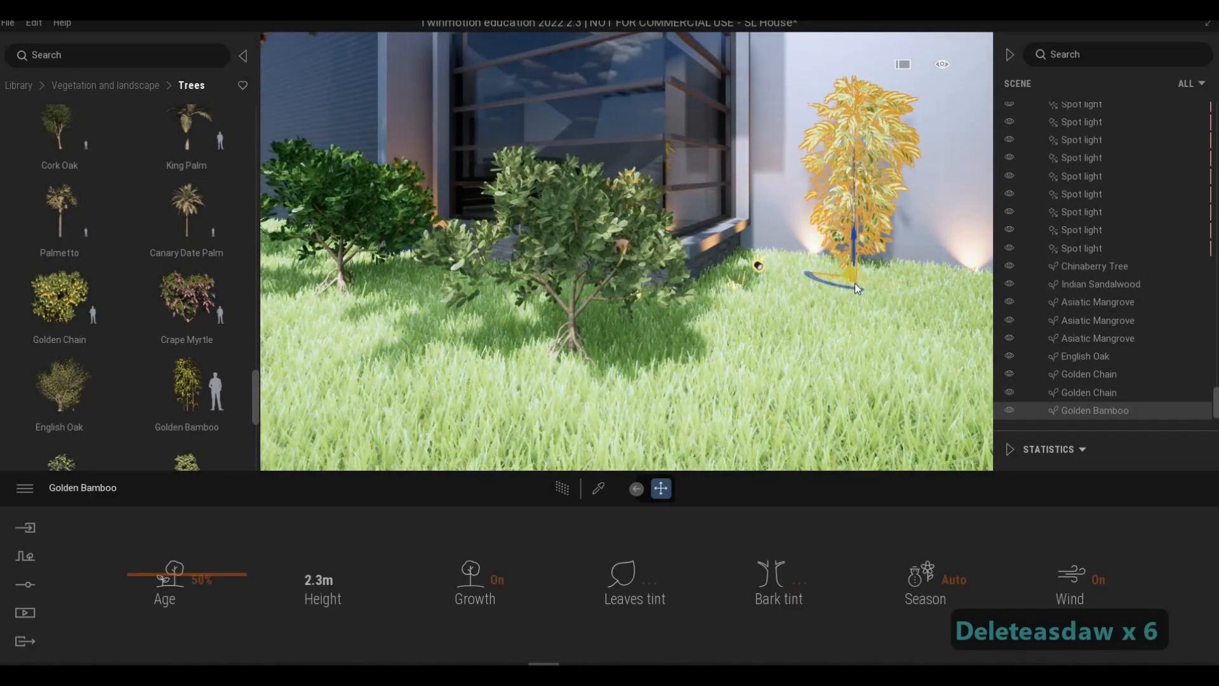
Copy the Golden Bamboo once along the garage side wall at a distance of about 0.89 m.
{"action": "key", "text": "Tab"}
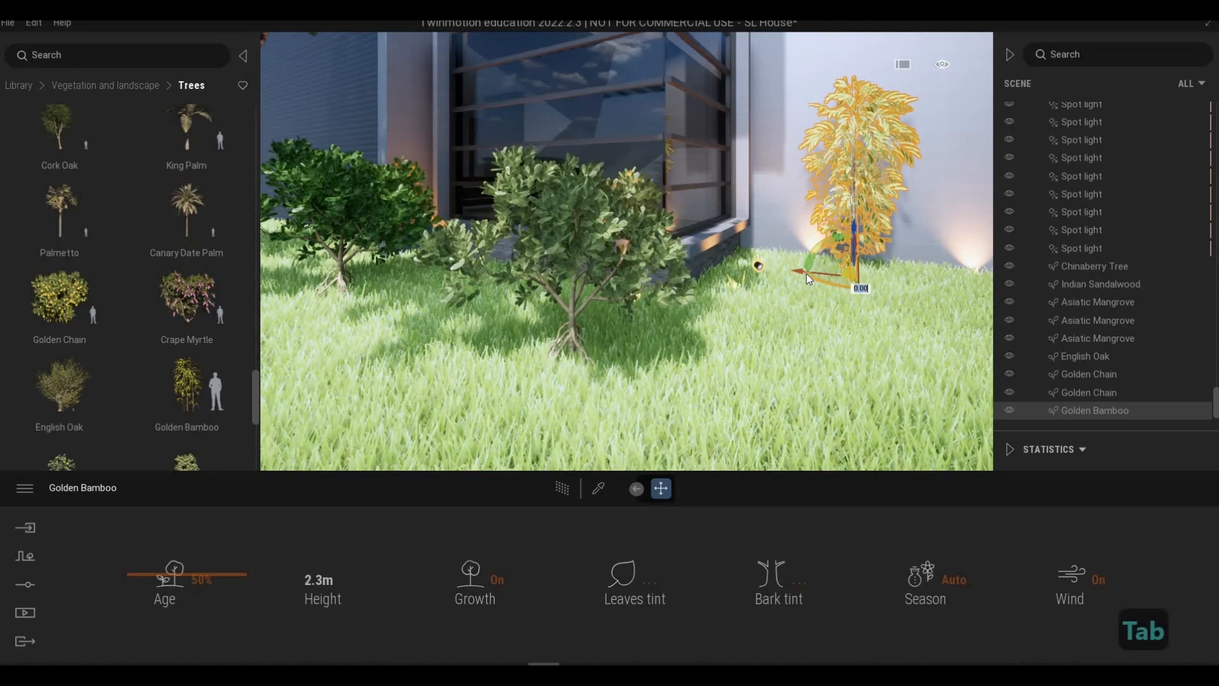
{"action": "key", "text": "Caps_Lock"}
{"action": "key", "text": "Caps_Lock"}
{"action": "key", "text": "Caps_Lock"}
{"action": "key", "text": "Caps_Lock"}
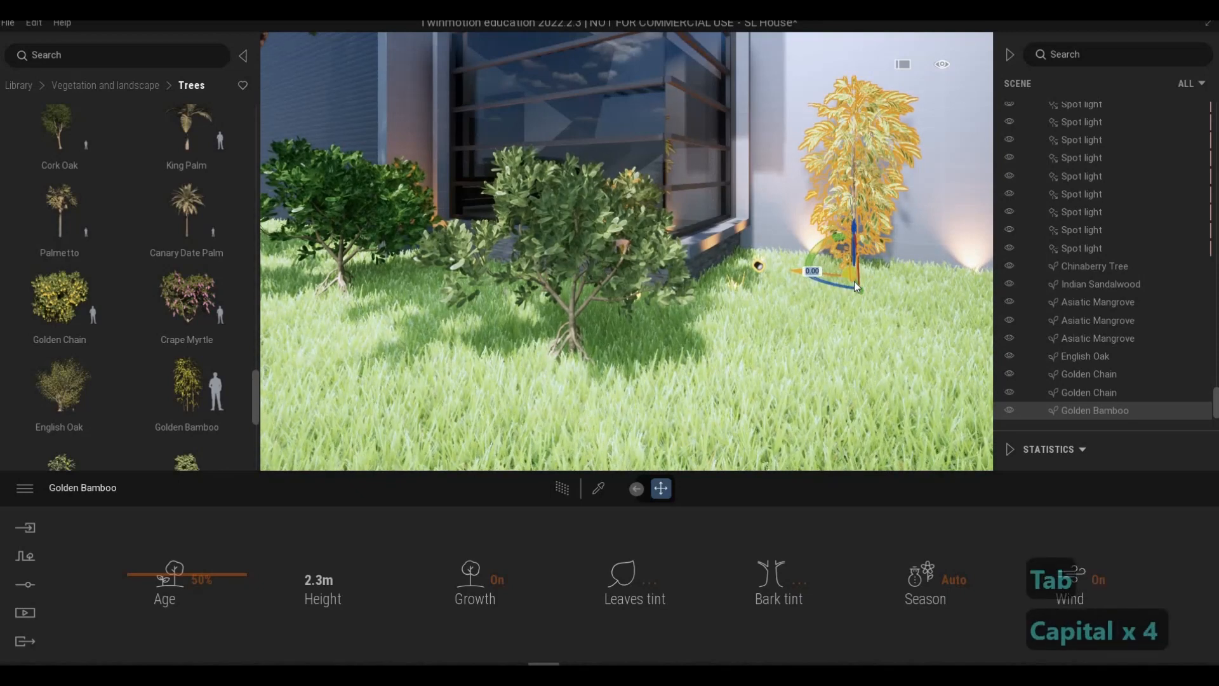
{"action": "left_click_drag", "start_coordinate": [854, 287], "coordinate": [892, 285], "text": "alt"}
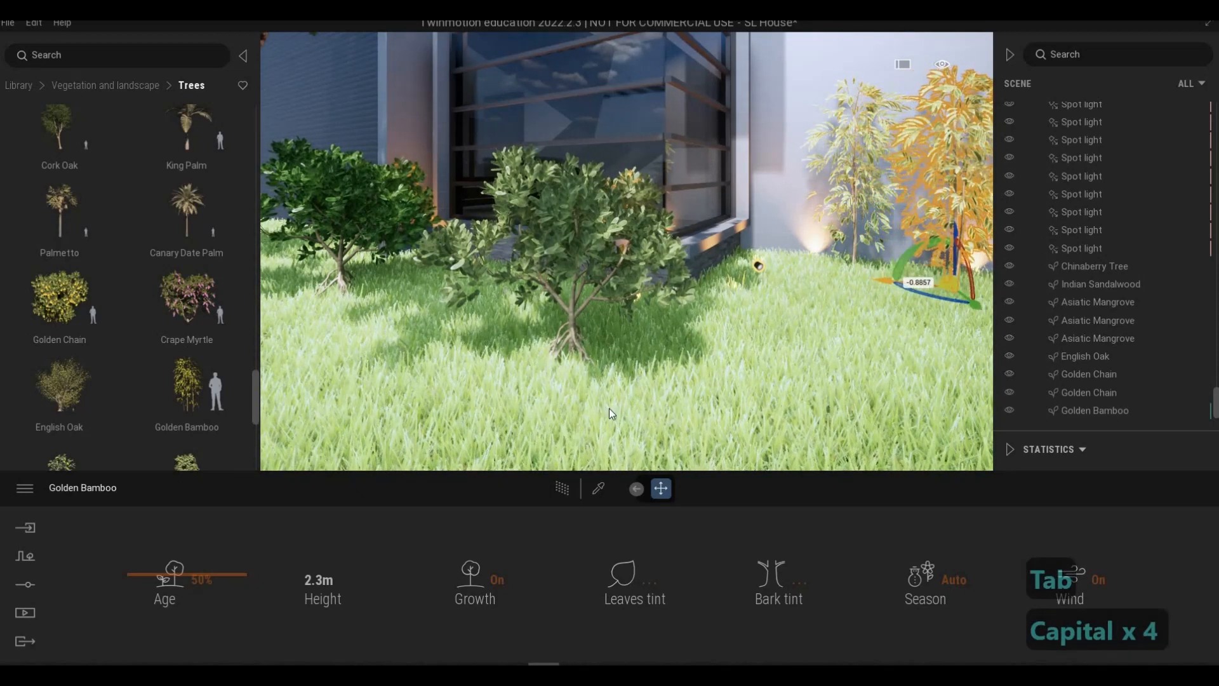
{"action": "key", "text": "Return"}
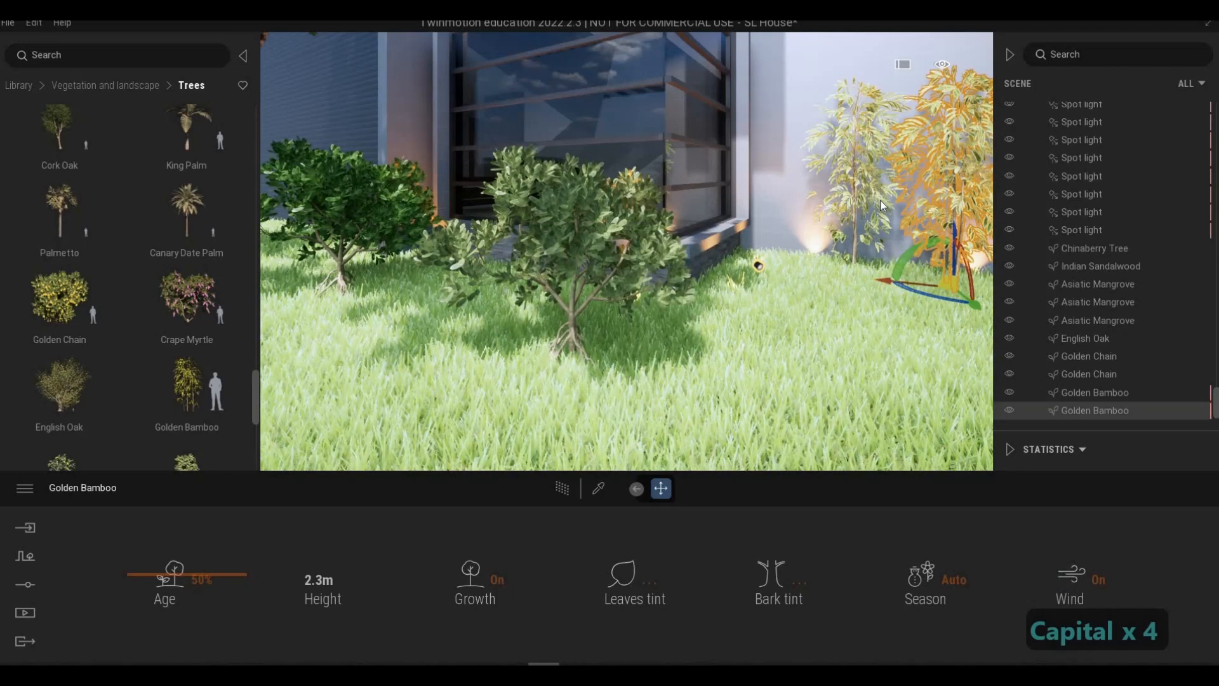
Shift the Golden Bamboo nearest the glass corner closer to the glass, ending with a move of about 0.29 m.
{"action": "left_click", "coordinate": [886, 202]}
{"action": "left_click", "coordinate": [837, 269]}
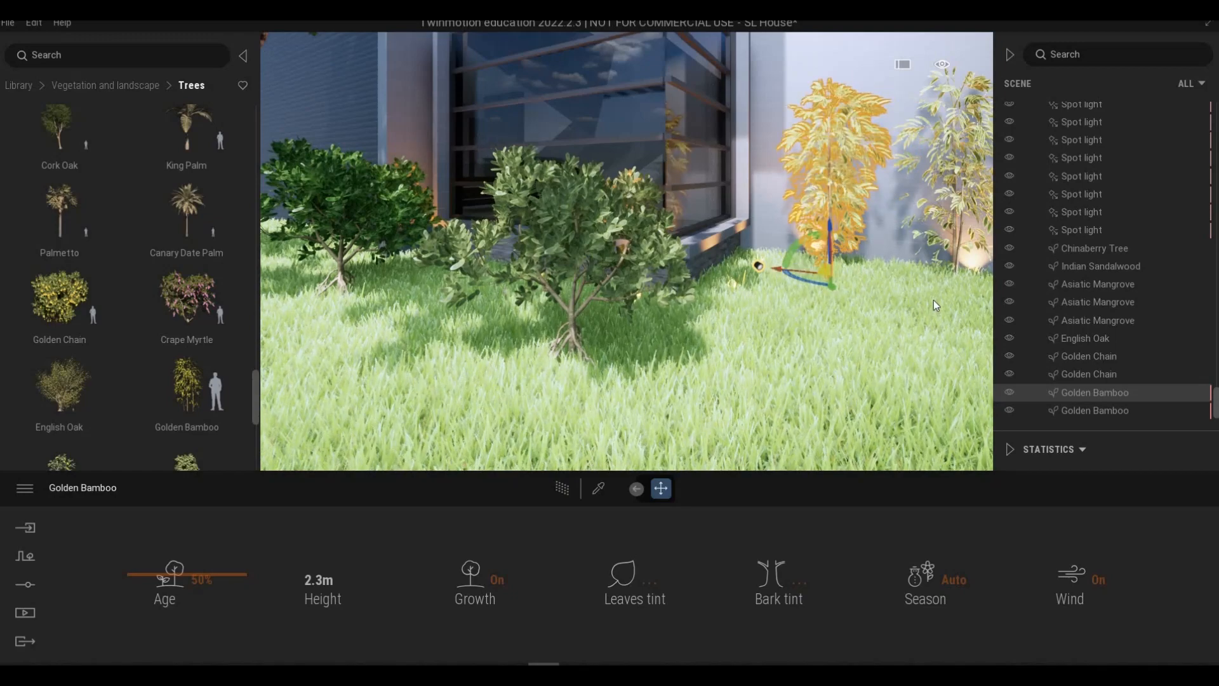
{"action": "key", "text": "Escape"}
{"action": "key", "text": "Escape"}
{"action": "key", "text": "d"}
{"action": "key", "text": "s"}
{"action": "key", "text": "s"}
{"action": "key", "text": "s"}
{"action": "key", "text": "a"}
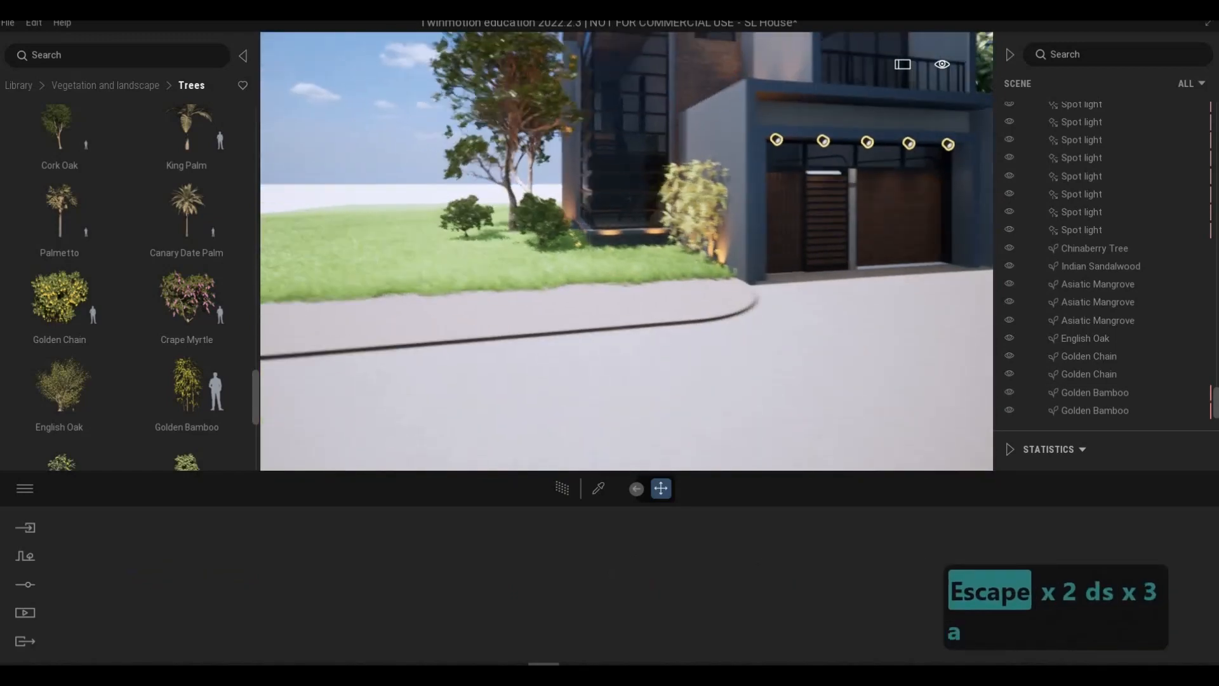
{"action": "key", "text": "e"}
{"action": "key", "text": "a"}
{"action": "key", "text": "w"}
{"action": "key", "text": "a"}
{"action": "key", "text": "w"}
{"action": "key", "text": "q"}
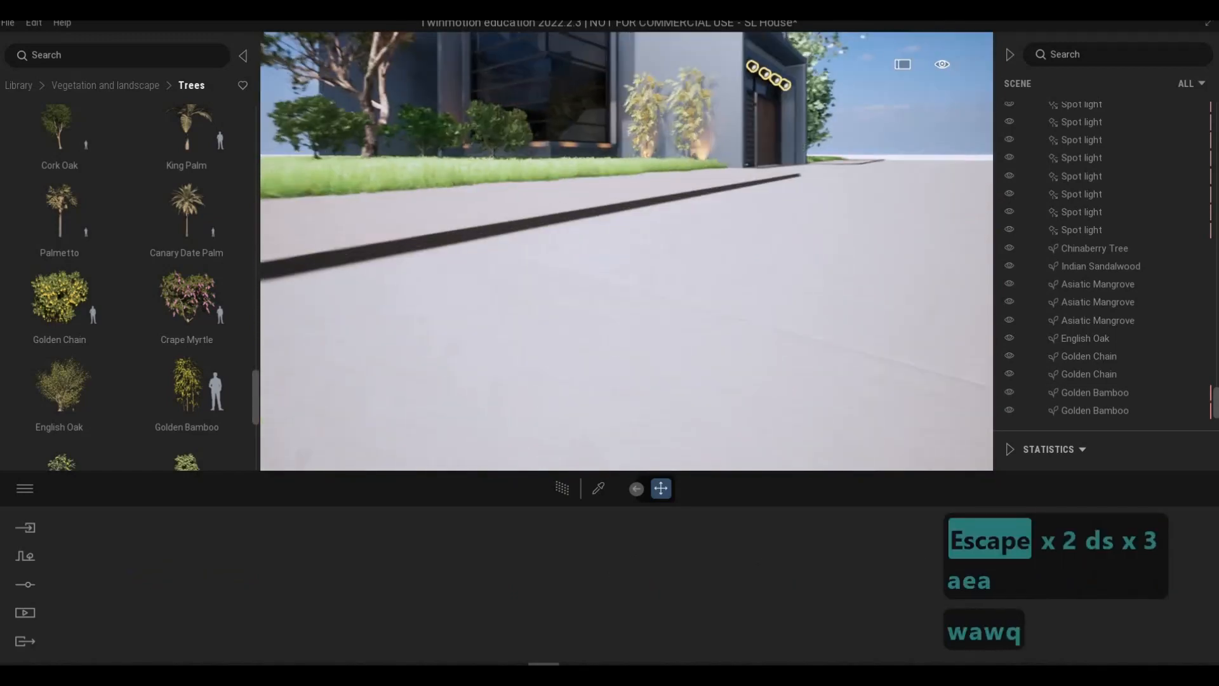
{"action": "key", "text": "a"}
{"action": "key", "text": "s"}
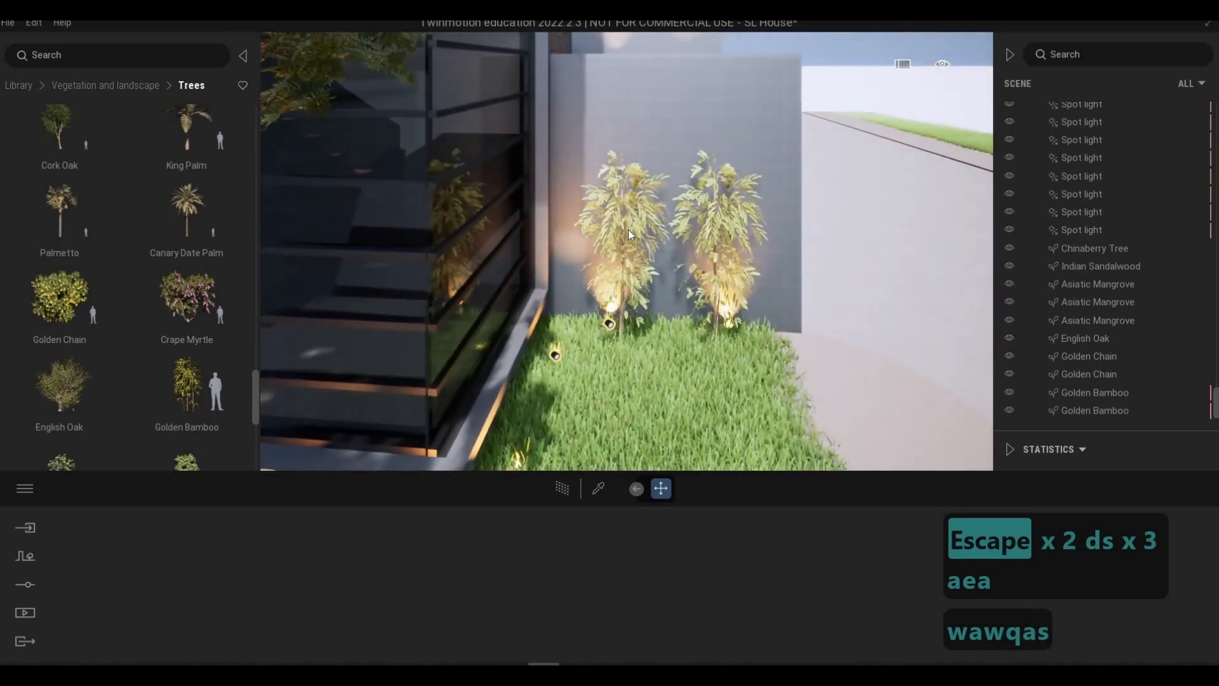
{"action": "left_click", "coordinate": [656, 344]}
{"action": "left_click_drag", "start_coordinate": [673, 345], "coordinate": [640, 340]}
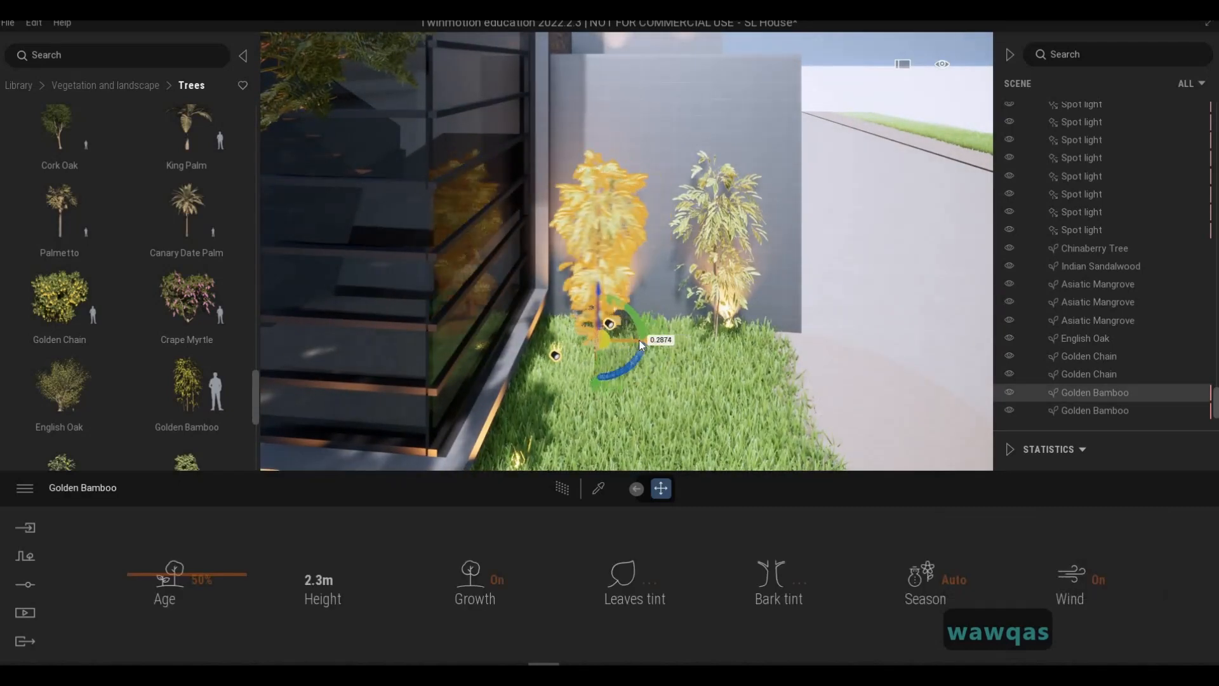
Move the second Golden Bamboo closer to the first and create one instance of it along the wall with 0.85 m spacing.
{"action": "left_click", "coordinate": [738, 243]}
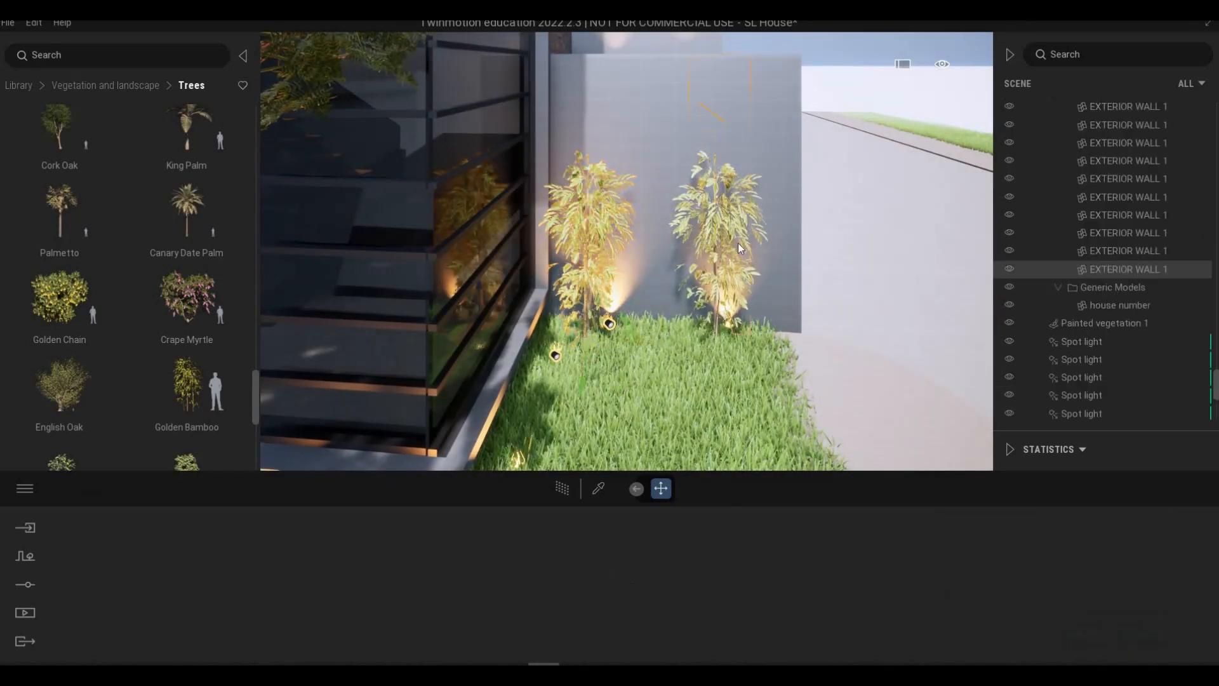
{"action": "left_click", "coordinate": [764, 230]}
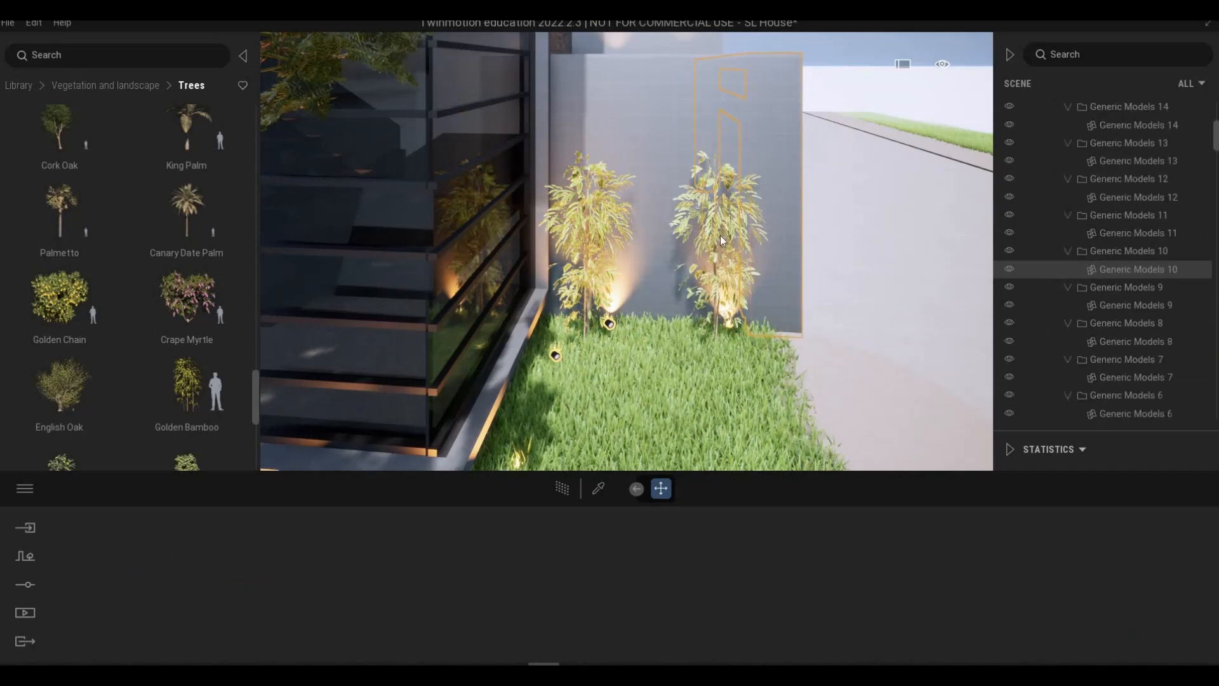
{"action": "left_click", "coordinate": [717, 257]}
{"action": "left_click_drag", "start_coordinate": [661, 340], "coordinate": [685, 339]}
{"action": "left_click_drag", "start_coordinate": [597, 398], "coordinate": [599, 399], "text": "shift"}
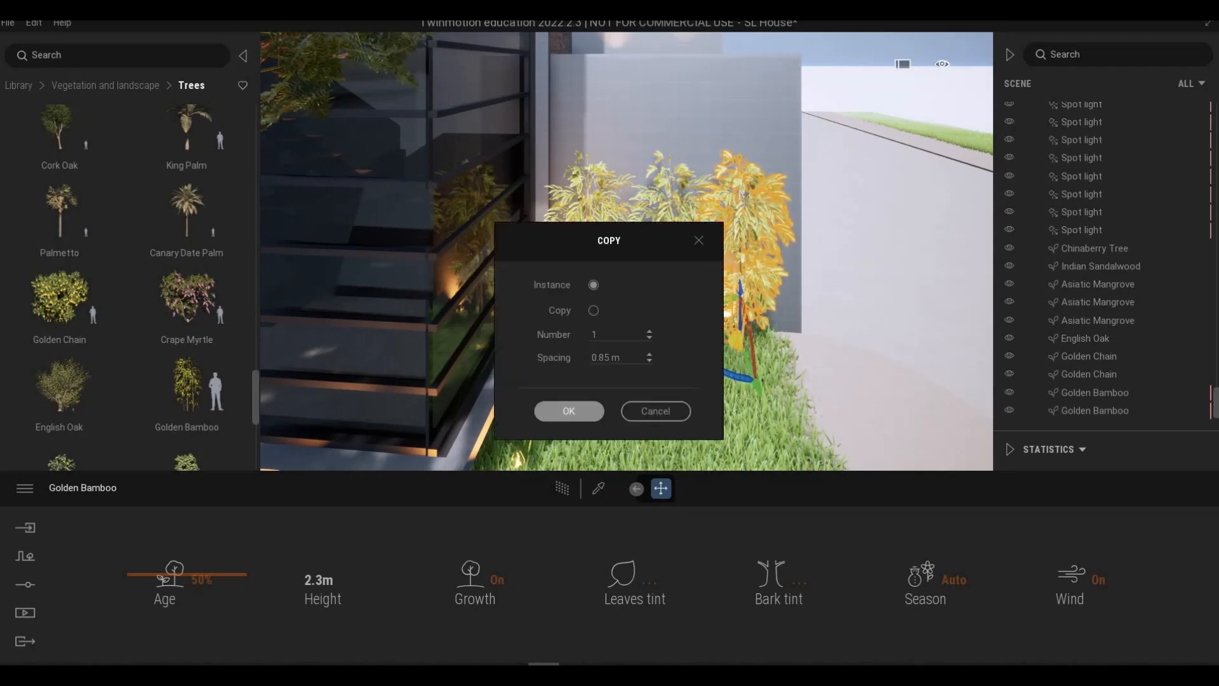
{"action": "left_click", "coordinate": [569, 411]}
Deselect the bamboo and examine the house and its planting from the street and the opposite lawn.
{"action": "key", "text": "d"}
{"action": "key", "text": "d"}
{"action": "key", "text": "d"}
{"action": "key", "text": "d"}
{"action": "key", "text": "d"}
{"action": "key", "text": "s"}
{"action": "right_click_drag", "start_coordinate": [788, 355], "coordinate": [750, 310]}
{"action": "key", "text": "e"}
{"action": "key", "text": "s"}
{"action": "key", "text": "a"}
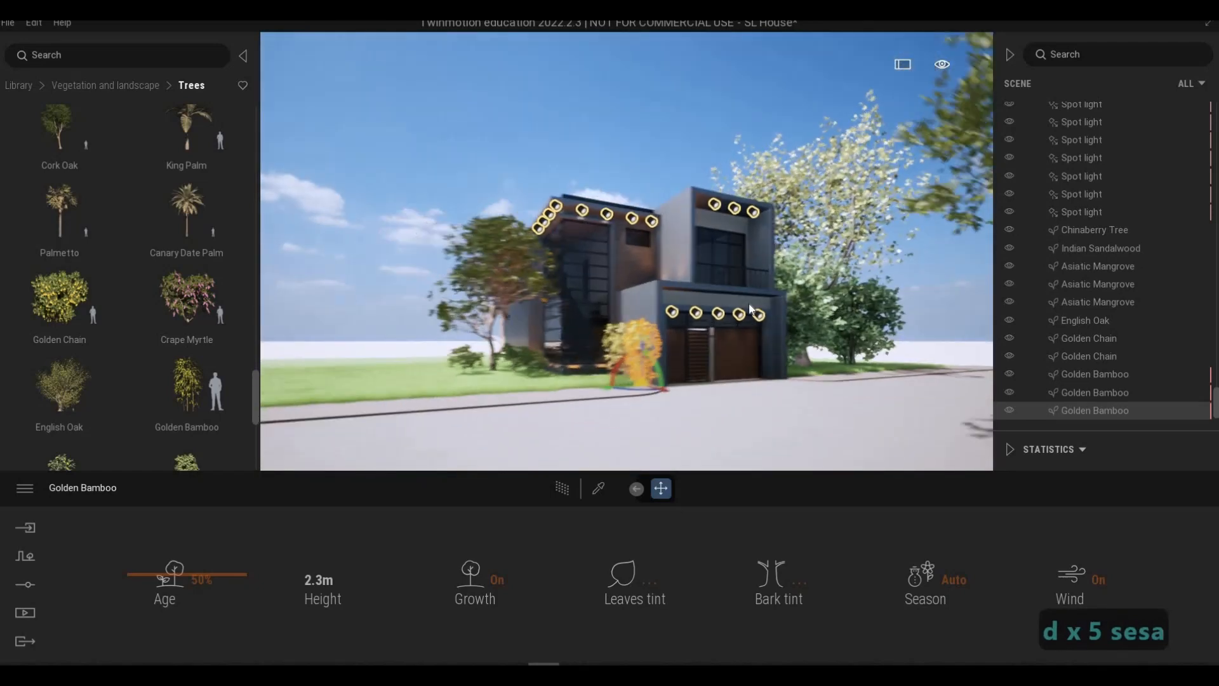
{"action": "key", "text": "e"}
{"action": "key", "text": "Escape"}
{"action": "key", "text": "Escape"}
{"action": "key", "text": "a"}
{"action": "key", "text": "d"}
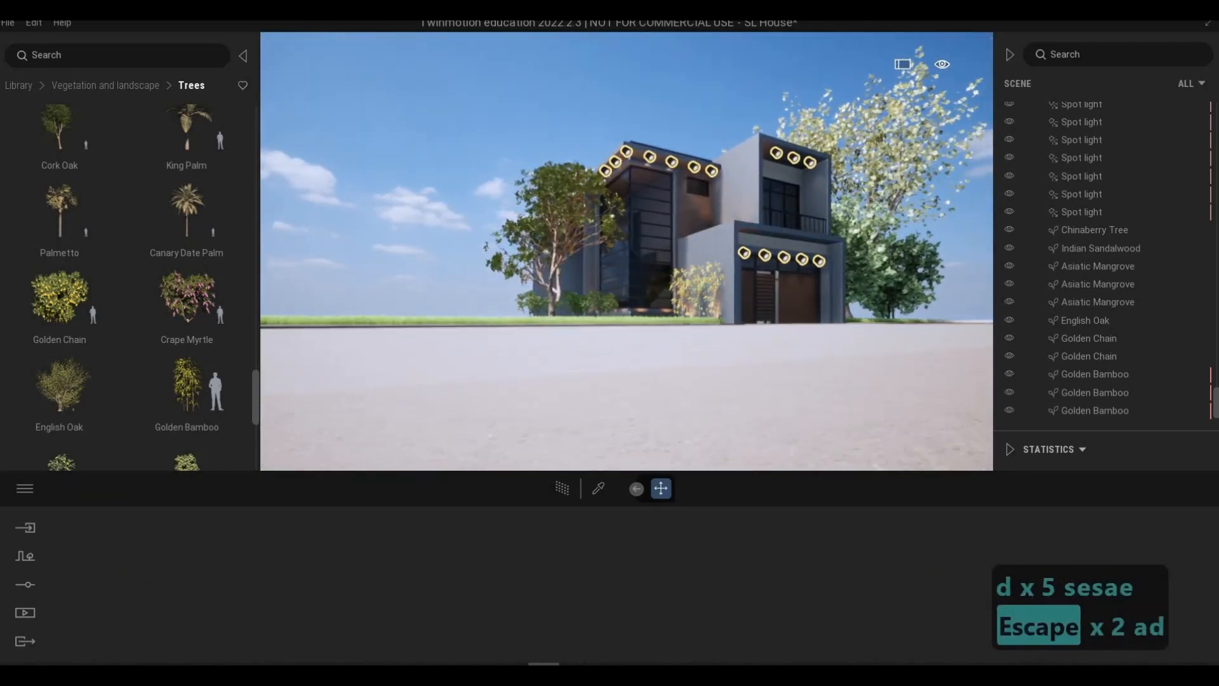
{"action": "key", "text": "q"}
{"action": "key", "text": "d"}
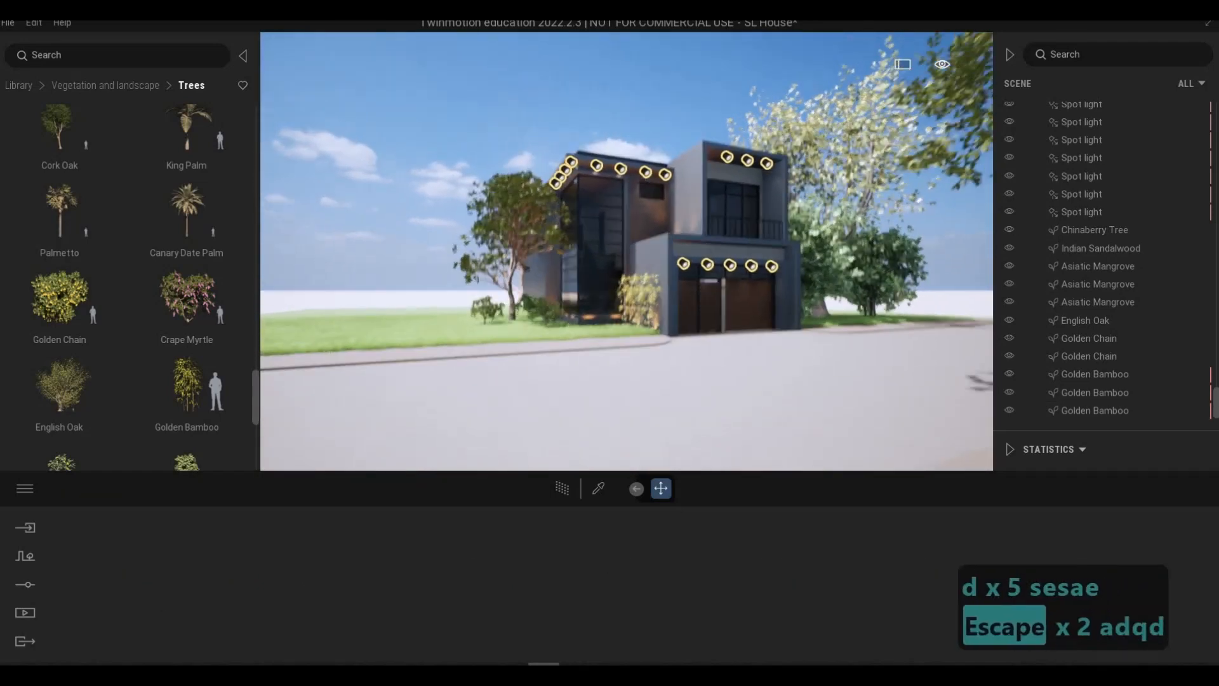
{"action": "key", "text": "w"}
{"action": "key", "text": "a"}
{"action": "key", "text": "d"}
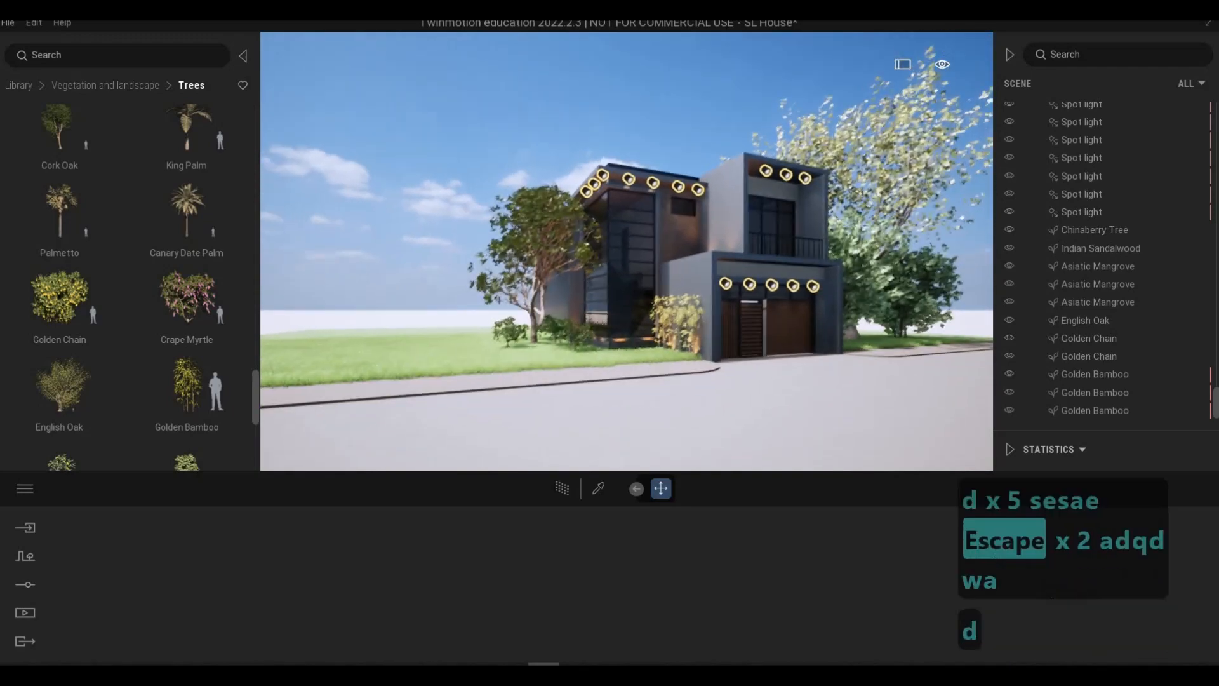
{"action": "key", "text": "s"}
{"action": "key", "text": "w"}
{"action": "key", "text": "d"}
{"action": "key", "text": "e"}
{"action": "key", "text": "a"}
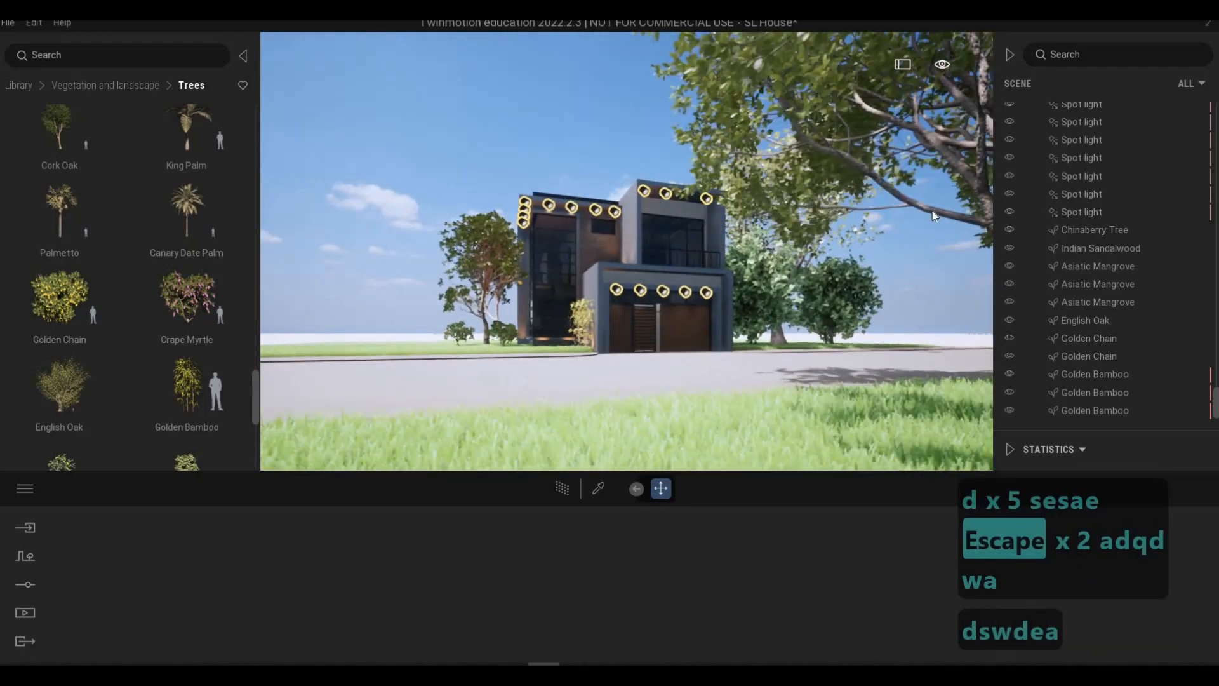
Rotate the Indian Sandalwood on the opposite lawn by 30 degrees and deselect it.
{"action": "right_click_drag", "start_coordinate": [920, 233], "coordinate": [921, 235]}
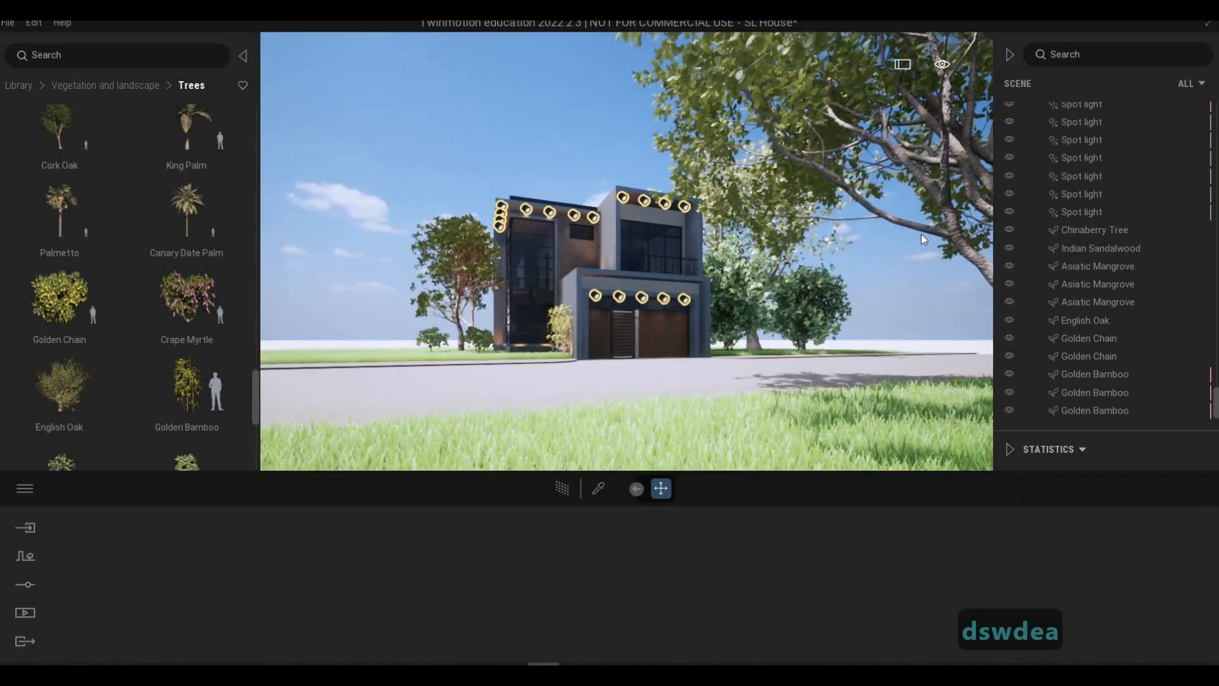
{"action": "left_click", "coordinate": [921, 235]}
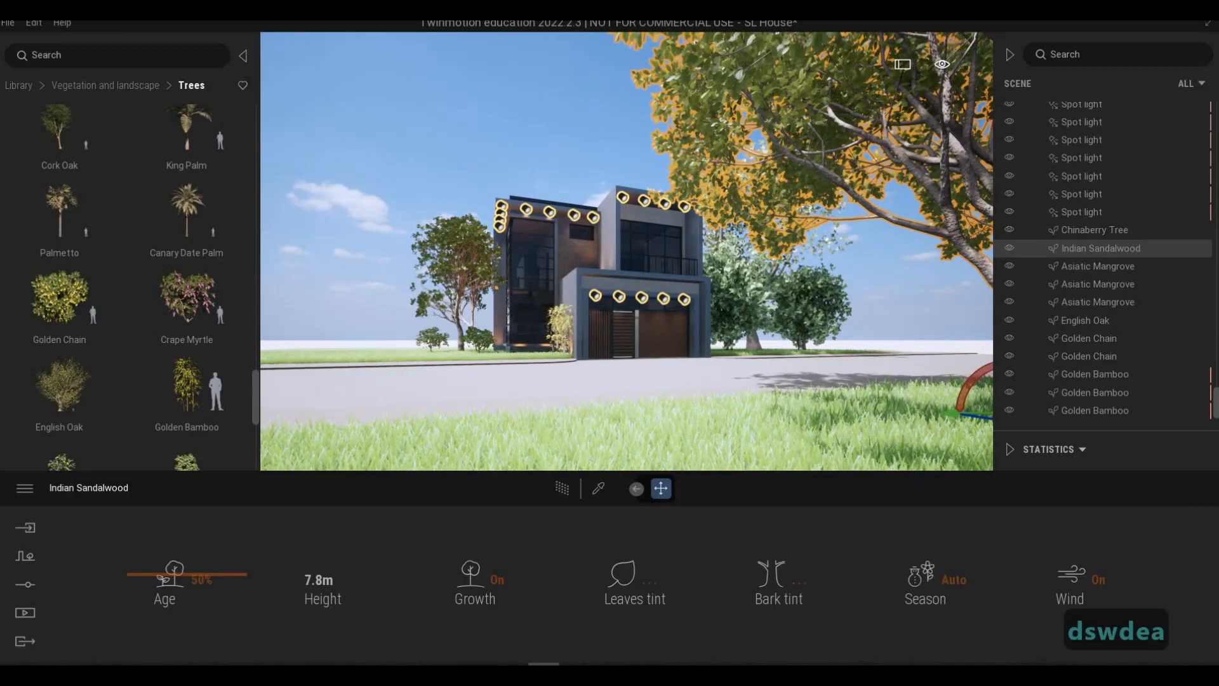
{"action": "right_click_drag", "start_coordinate": [910, 372], "coordinate": [909, 371]}
{"action": "left_click_drag", "start_coordinate": [896, 370], "coordinate": [866, 362]}
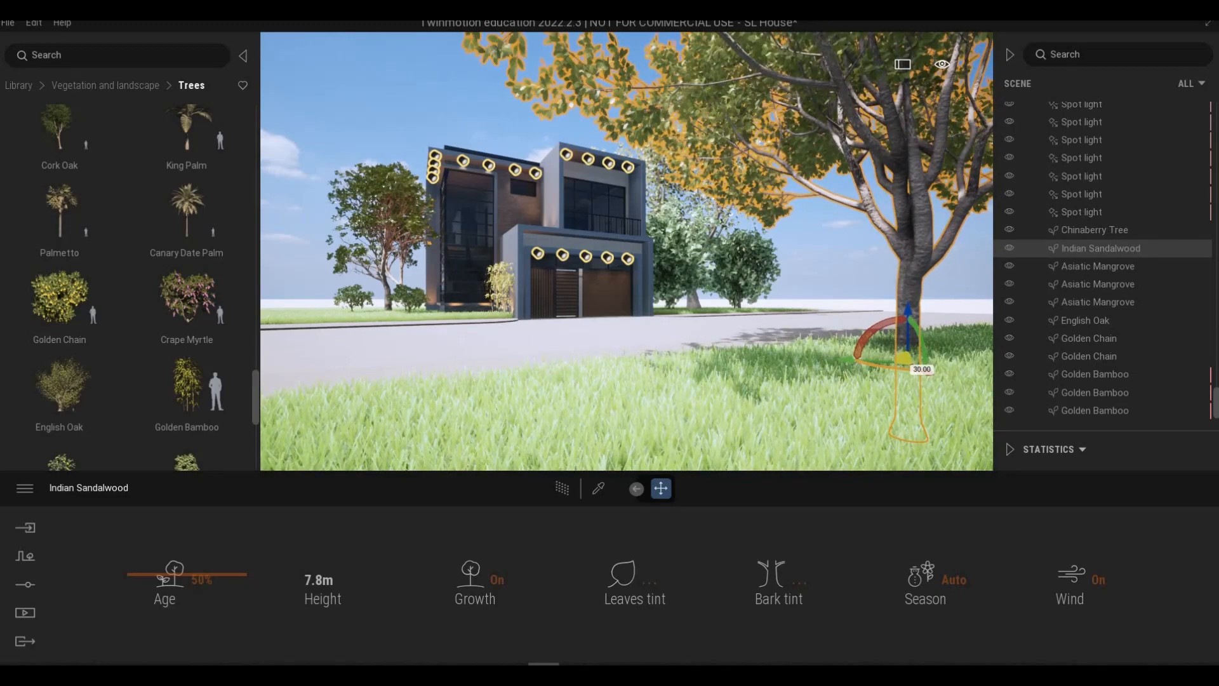
{"action": "key", "text": "s"}
{"action": "key", "text": "w"}
{"action": "key", "text": "Escape"}
{"action": "key", "text": "Escape"}
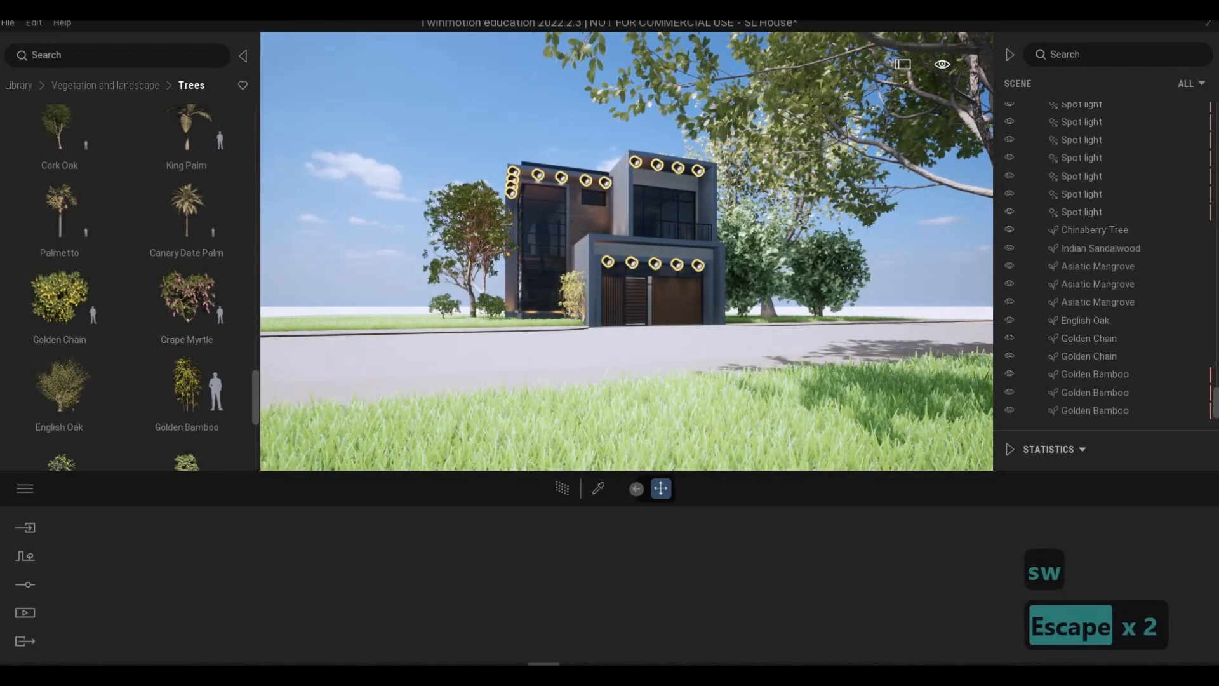
Start a new vegetation paint set for the open ground beside the house.
{"action": "key", "text": "s"}
{"action": "key", "text": "w"}
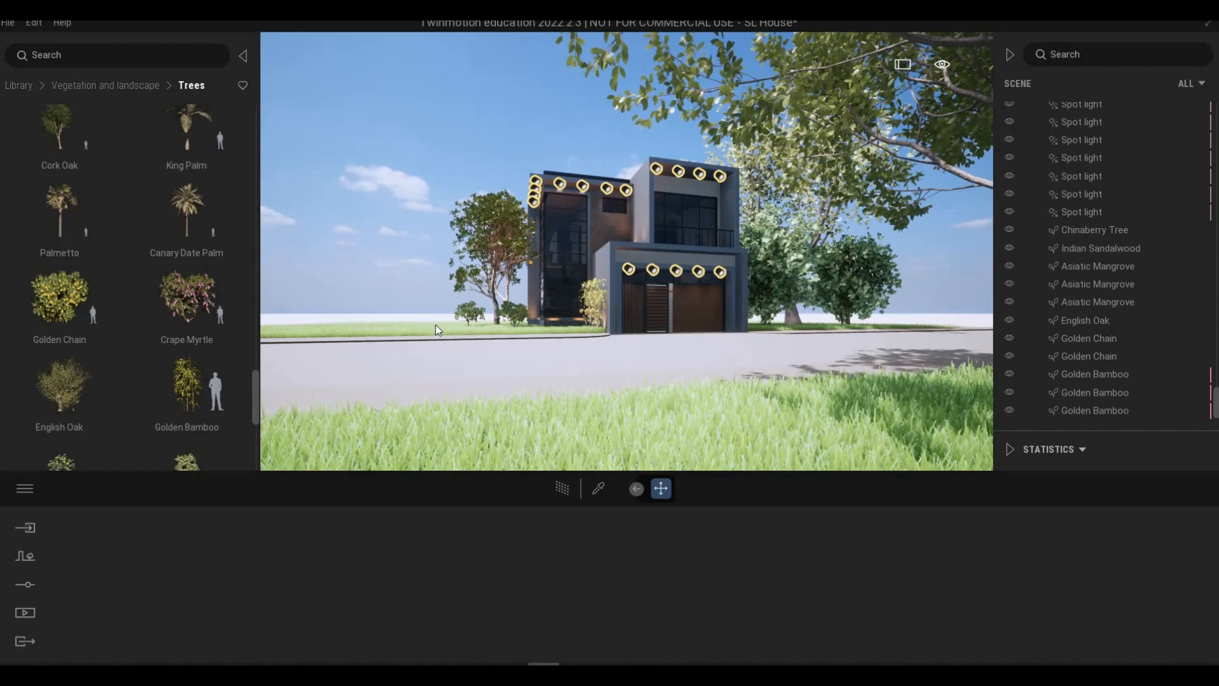
{"action": "key", "text": "a"}
{"action": "key", "text": "w"}
{"action": "key", "text": "q"}
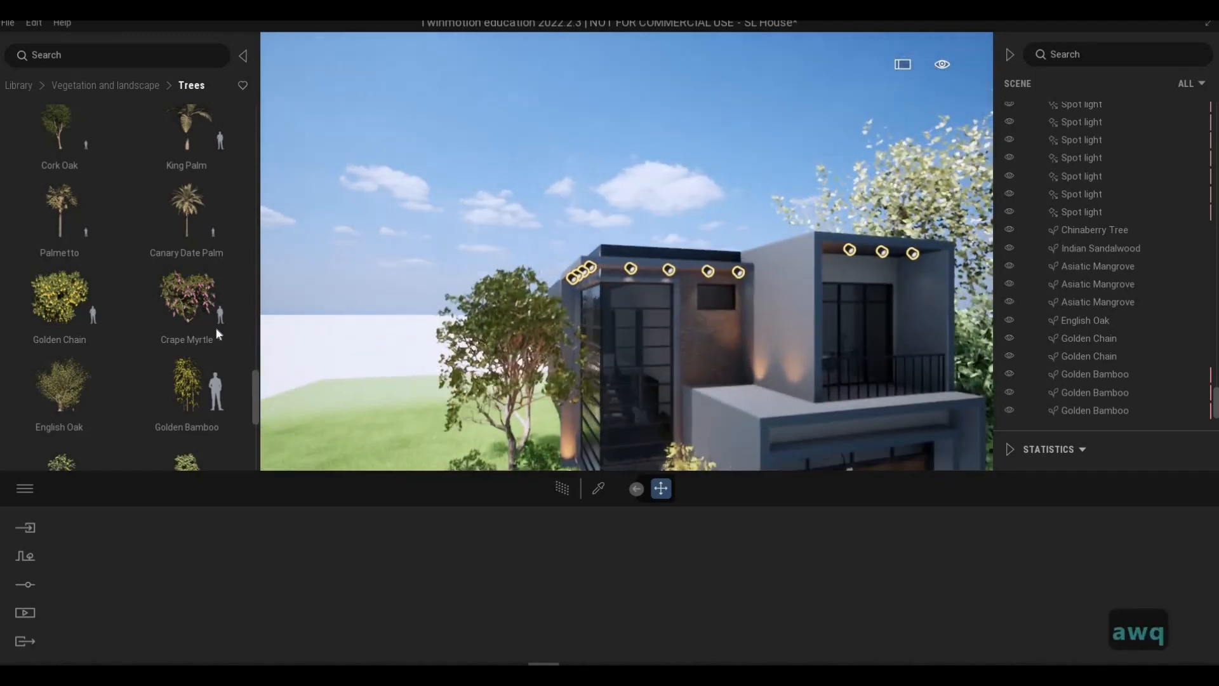
{"action": "key", "text": "a"}
{"action": "key", "text": "s"}
{"action": "key", "text": "s"}
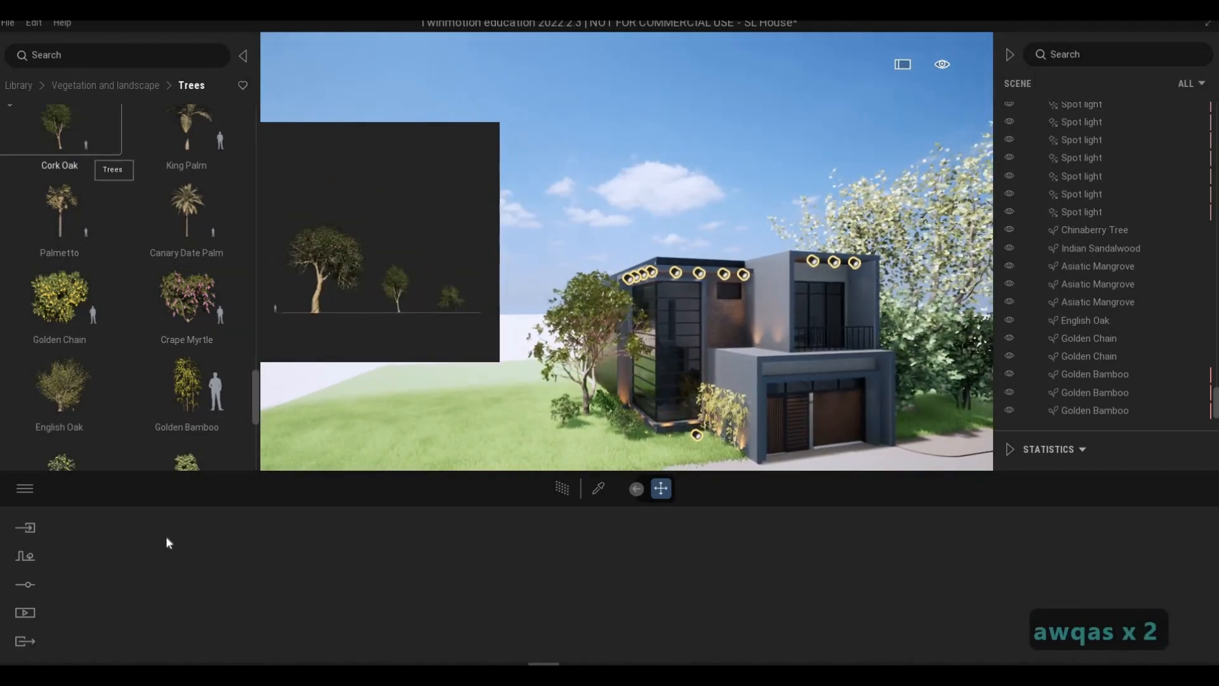
{"action": "left_click", "coordinate": [33, 560]}
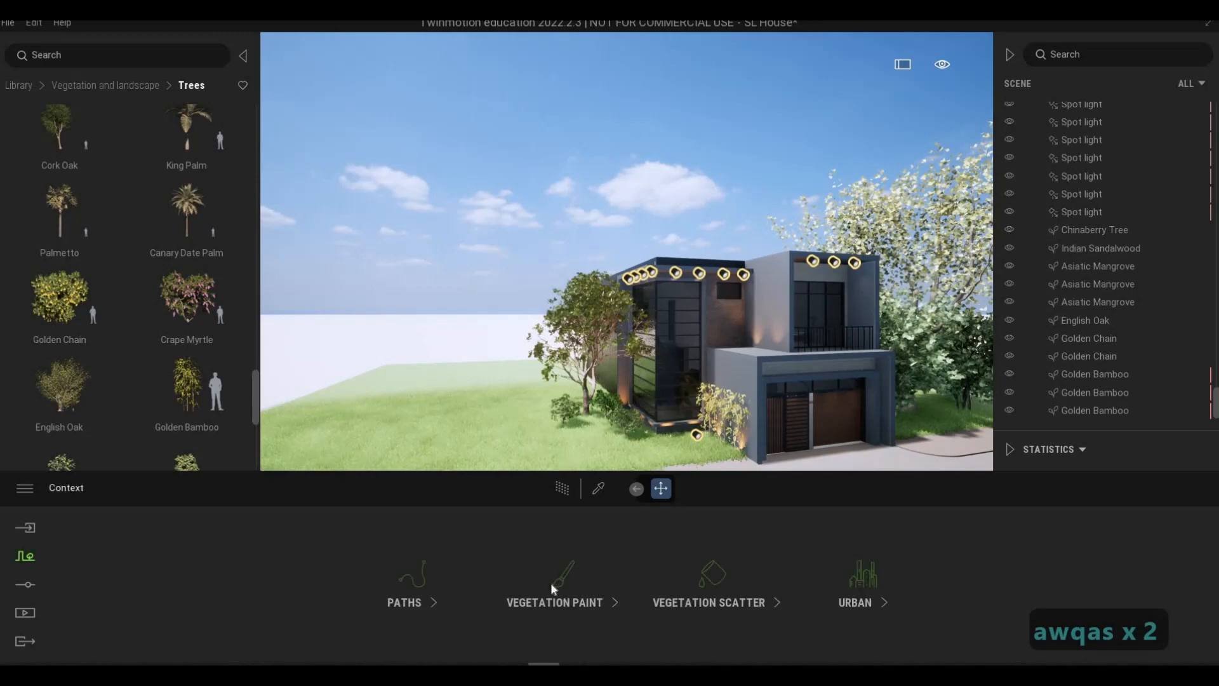
{"action": "left_click", "coordinate": [550, 581]}
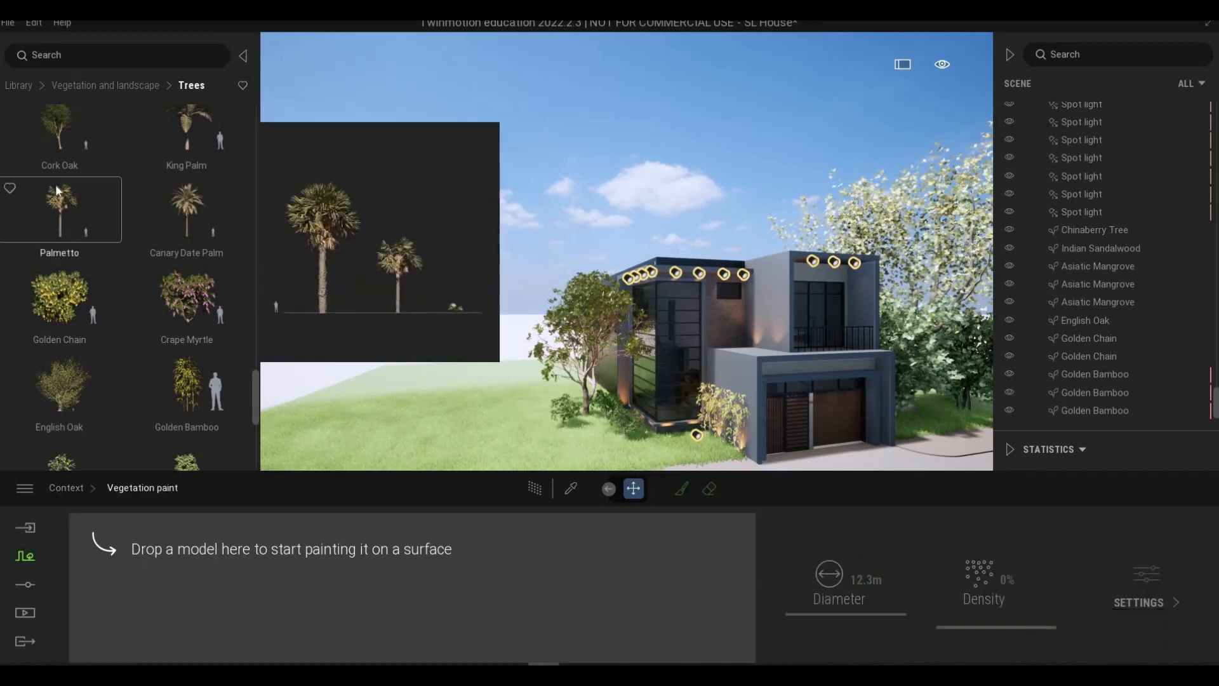
Add the Manna Ash, Prickly Juniper and Guava trees to the new vegetation paint set.
{"action": "scroll", "coordinate": [56, 171], "scroll_direction": "up", "scroll_amount": 4}
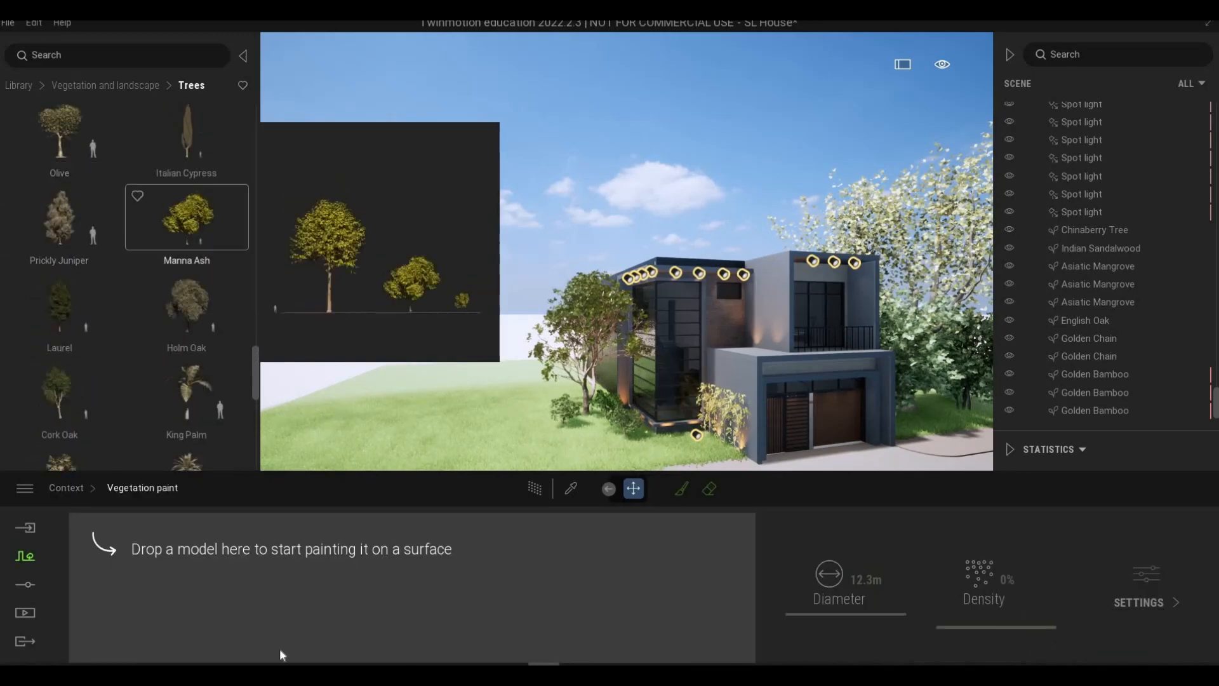
{"action": "mouse_move", "coordinate": [55, 208]}
{"action": "left_mouse_down"}
{"action": "mouse_move", "coordinate": [204, 365]}
{"action": "mouse_move", "coordinate": [259, 554]}
{"action": "left_mouse_up"}
{"action": "scroll", "coordinate": [193, 438], "scroll_direction": "down", "scroll_amount": 1}
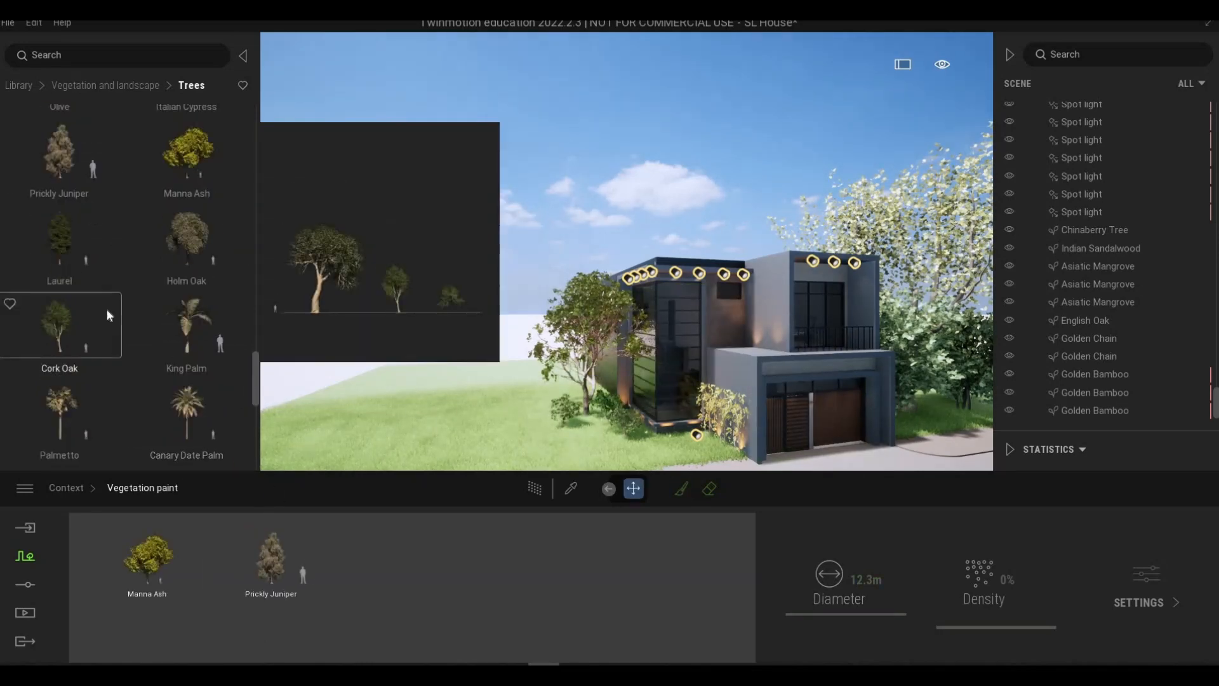
{"action": "scroll", "coordinate": [116, 338], "scroll_direction": "up", "scroll_amount": 4}
{"action": "scroll", "coordinate": [187, 289], "scroll_direction": "up", "scroll_amount": 1}
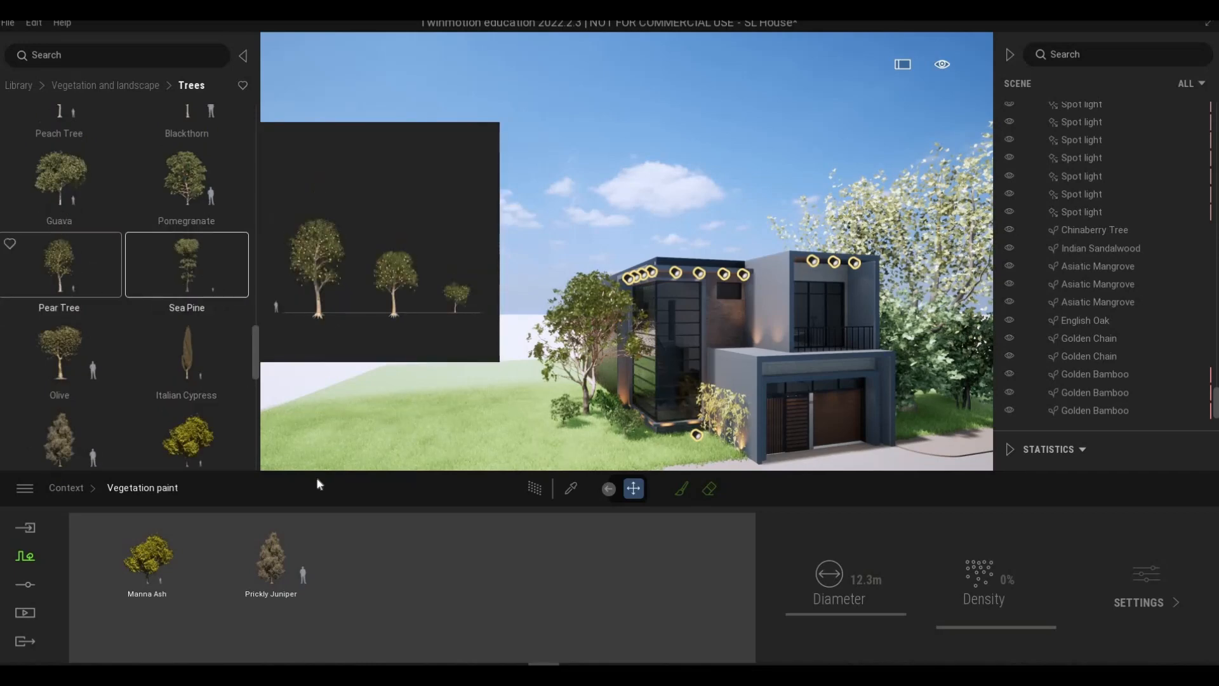
{"action": "left_click_drag", "start_coordinate": [319, 484], "coordinate": [349, 562]}
Add the Plum Tree, Sweet Cherry Tree and Apricot Tree to the vegetation paint set.
{"action": "scroll", "coordinate": [87, 398], "scroll_direction": "up", "scroll_amount": 1}
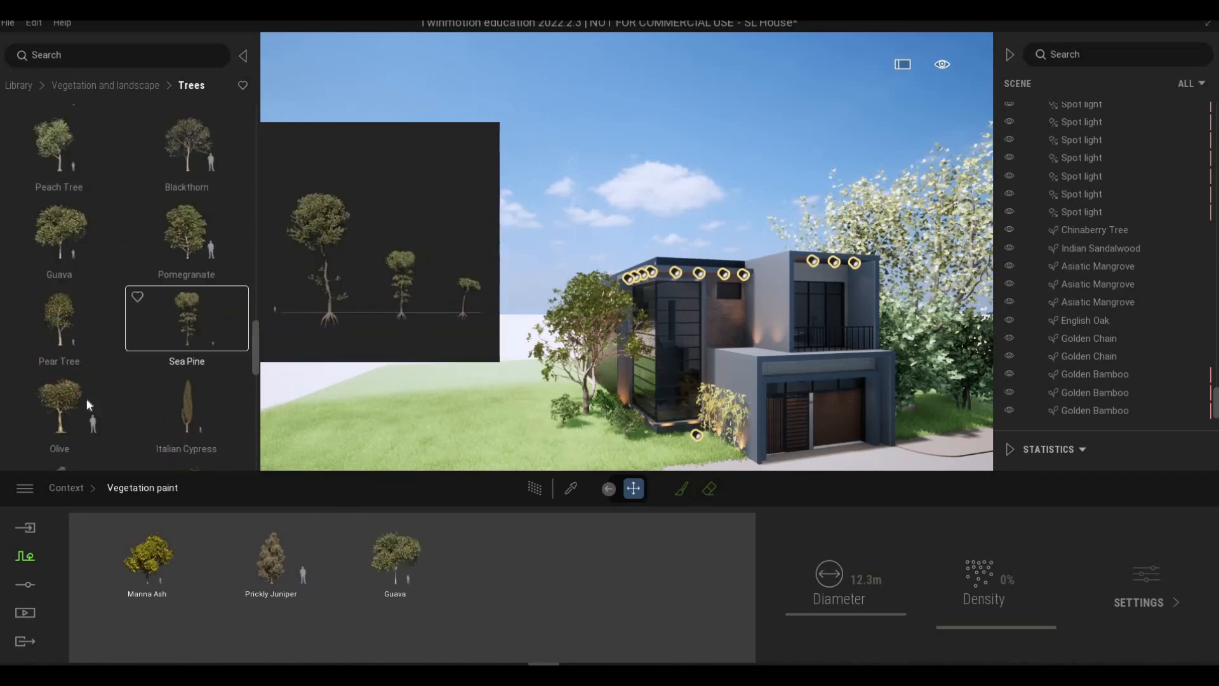
{"action": "scroll", "coordinate": [98, 394], "scroll_direction": "up", "scroll_amount": 2}
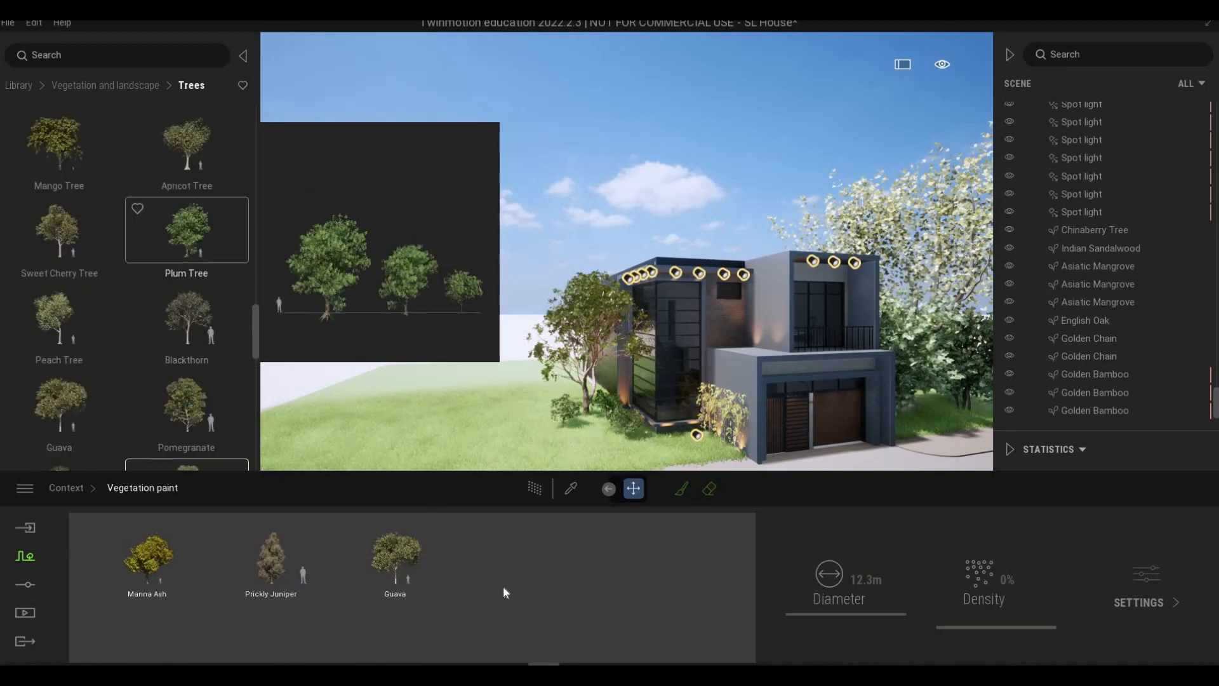
{"action": "left_click_drag", "start_coordinate": [505, 592], "coordinate": [503, 587]}
{"action": "scroll", "coordinate": [178, 314], "scroll_direction": "up", "scroll_amount": 1}
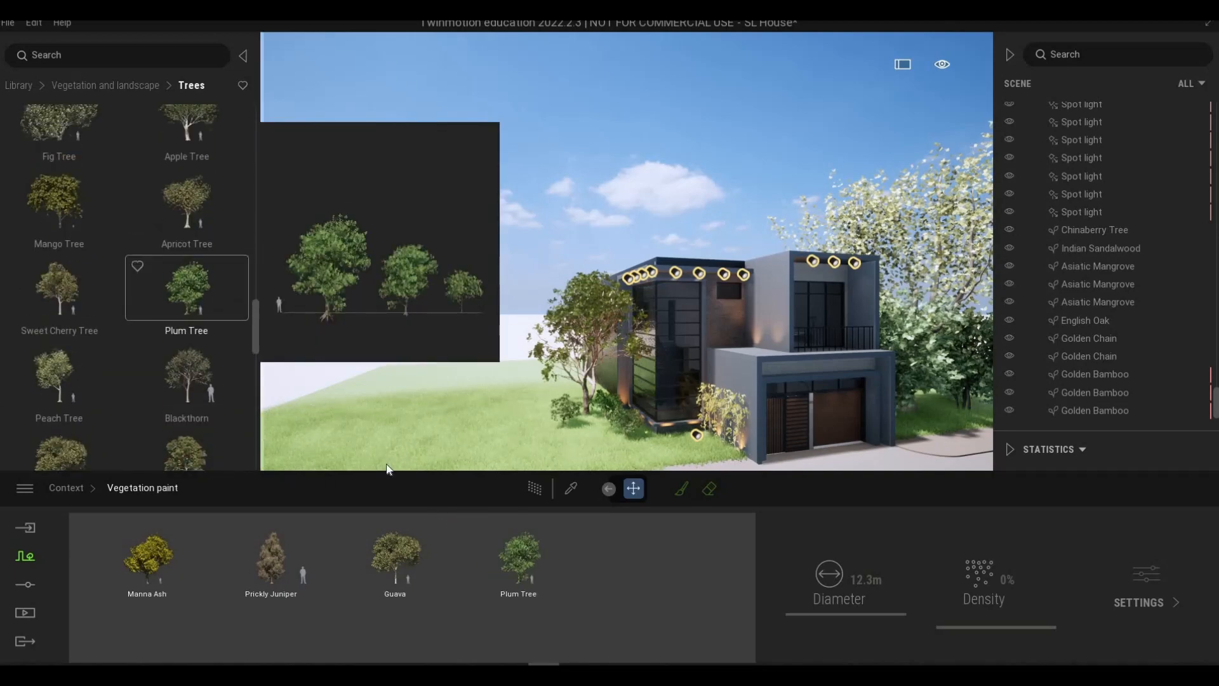
{"action": "left_click_drag", "start_coordinate": [612, 571], "coordinate": [612, 572]}
{"action": "scroll", "coordinate": [234, 328], "scroll_direction": "down", "scroll_amount": 1}
{"action": "mouse_move", "coordinate": [170, 170]}
{"action": "left_mouse_down"}
{"action": "mouse_move", "coordinate": [659, 546]}
{"action": "mouse_move", "coordinate": [622, 573]}
{"action": "left_mouse_up"}
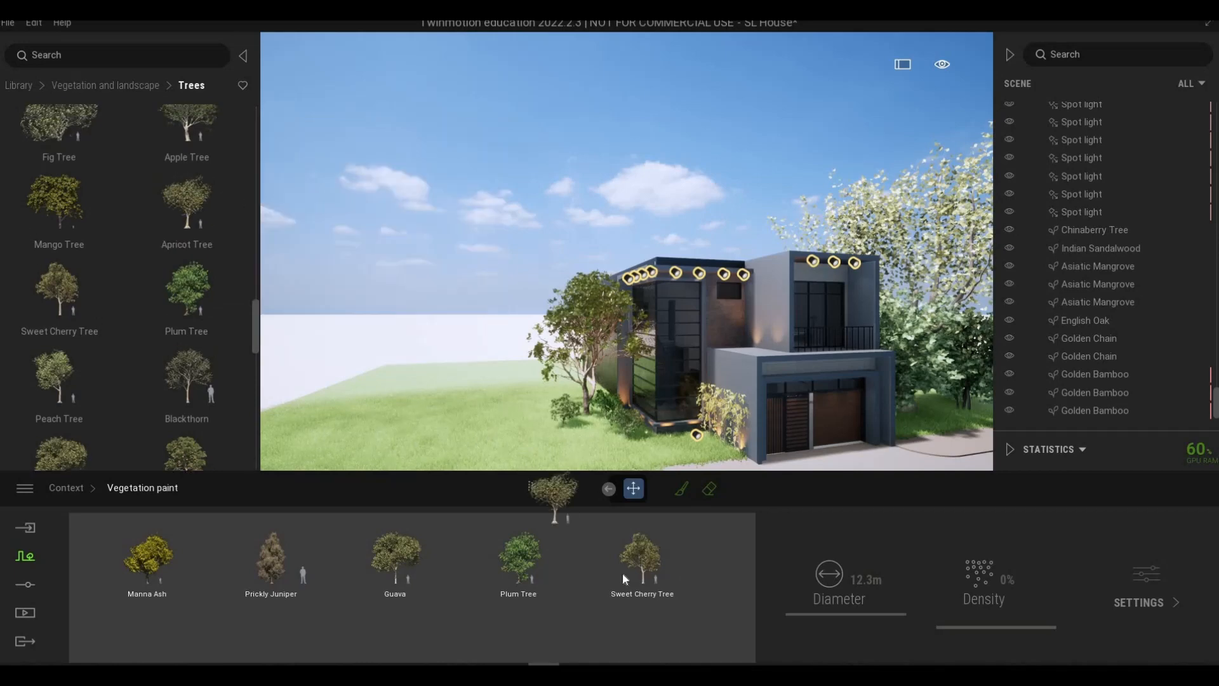
Select all six trees in the paint set and activate painting with the density at 100%.
{"action": "left_click", "coordinate": [159, 573]}
{"action": "key", "text": "ctrl+a"}
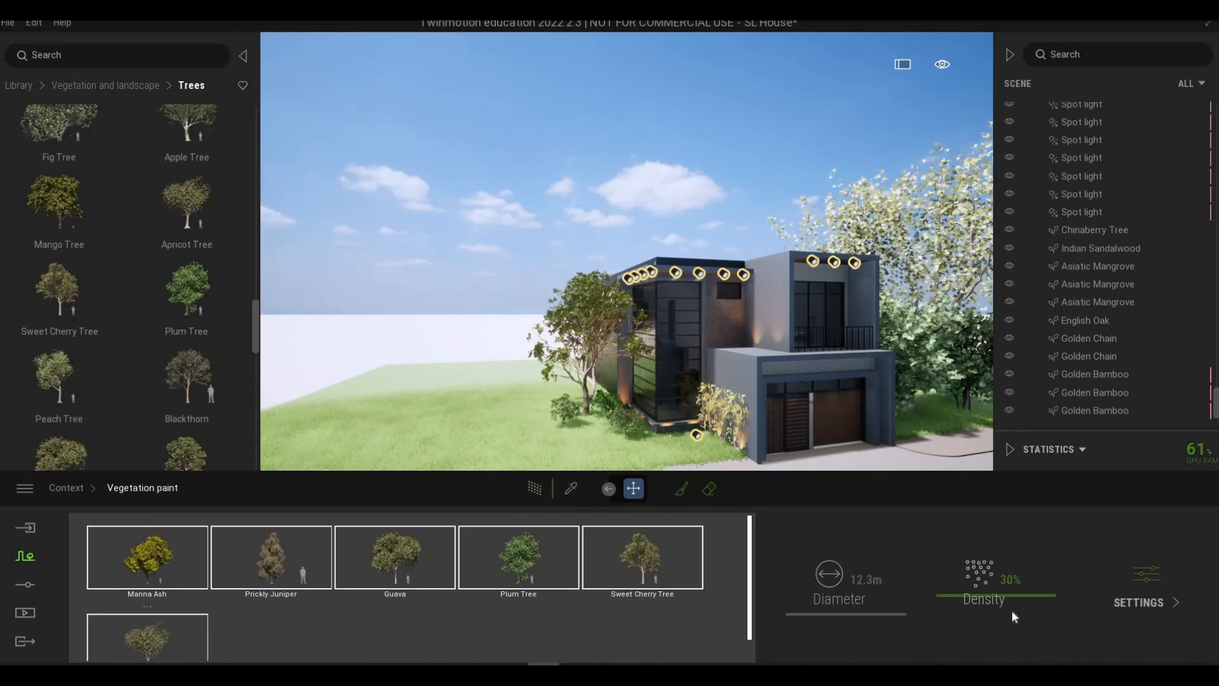
{"action": "left_click", "coordinate": [680, 489]}
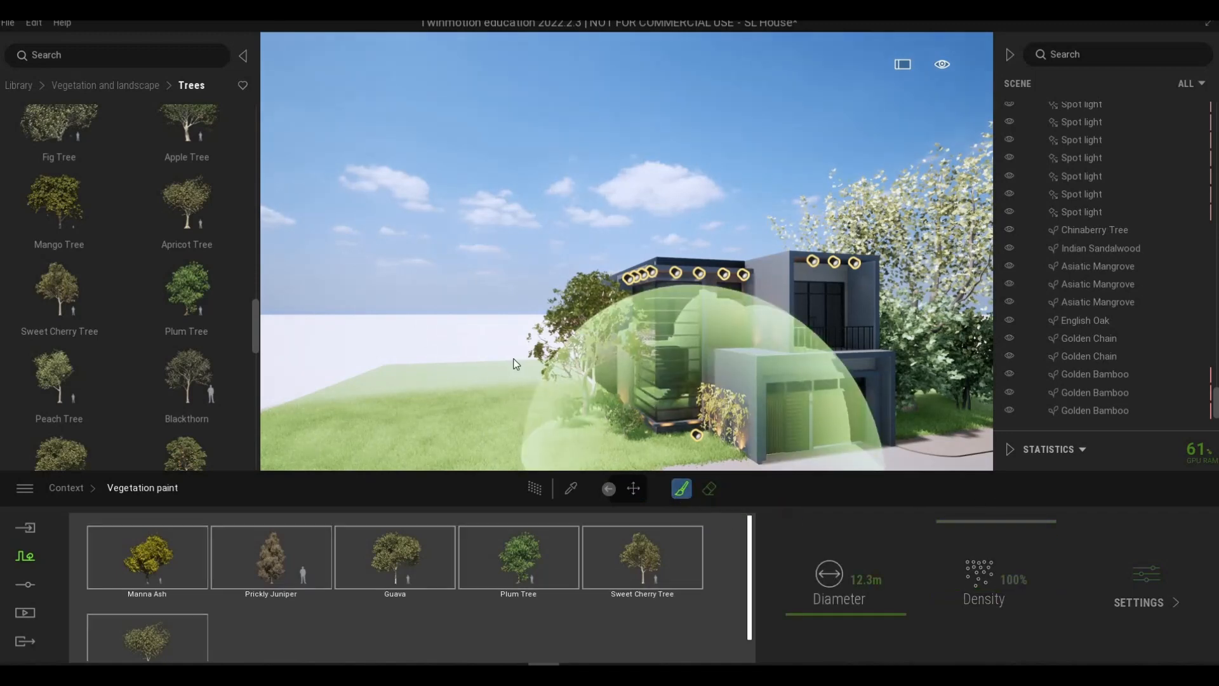
Paint a few mixed trees across the side lawn next to the house with the 12.3 m brush.
{"action": "key", "text": "a"}
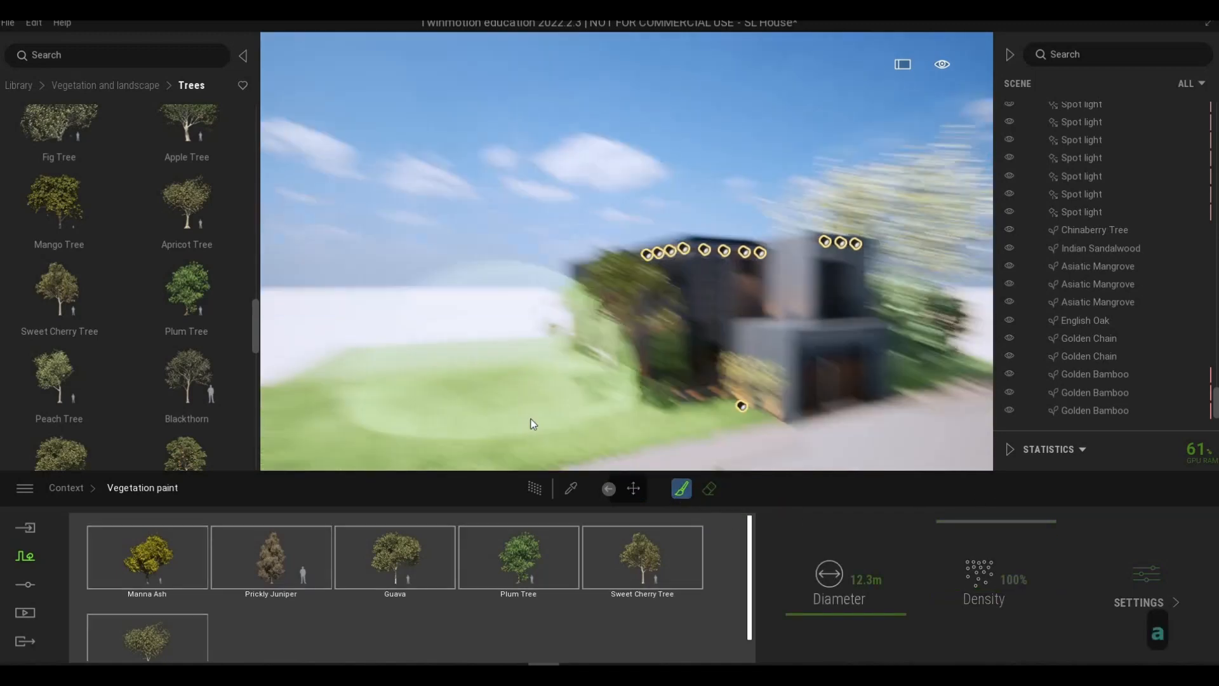
{"action": "key", "text": "a"}
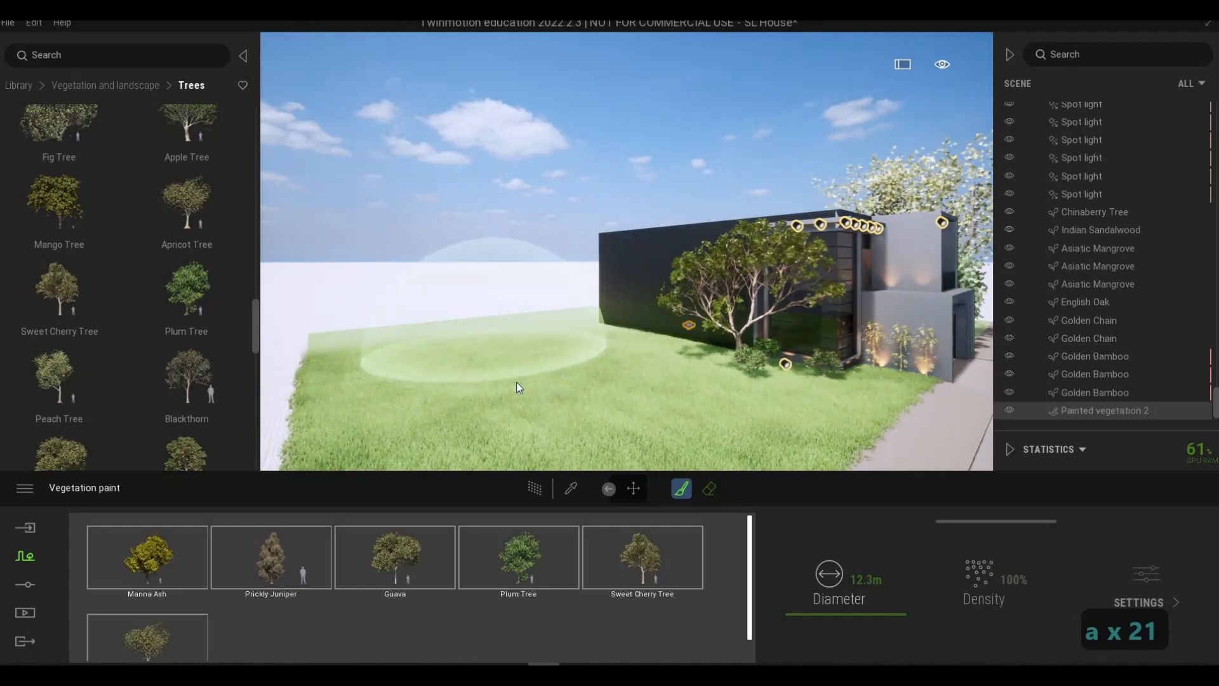
{"action": "left_click", "coordinate": [516, 383]}
{"action": "key", "text": "s"}
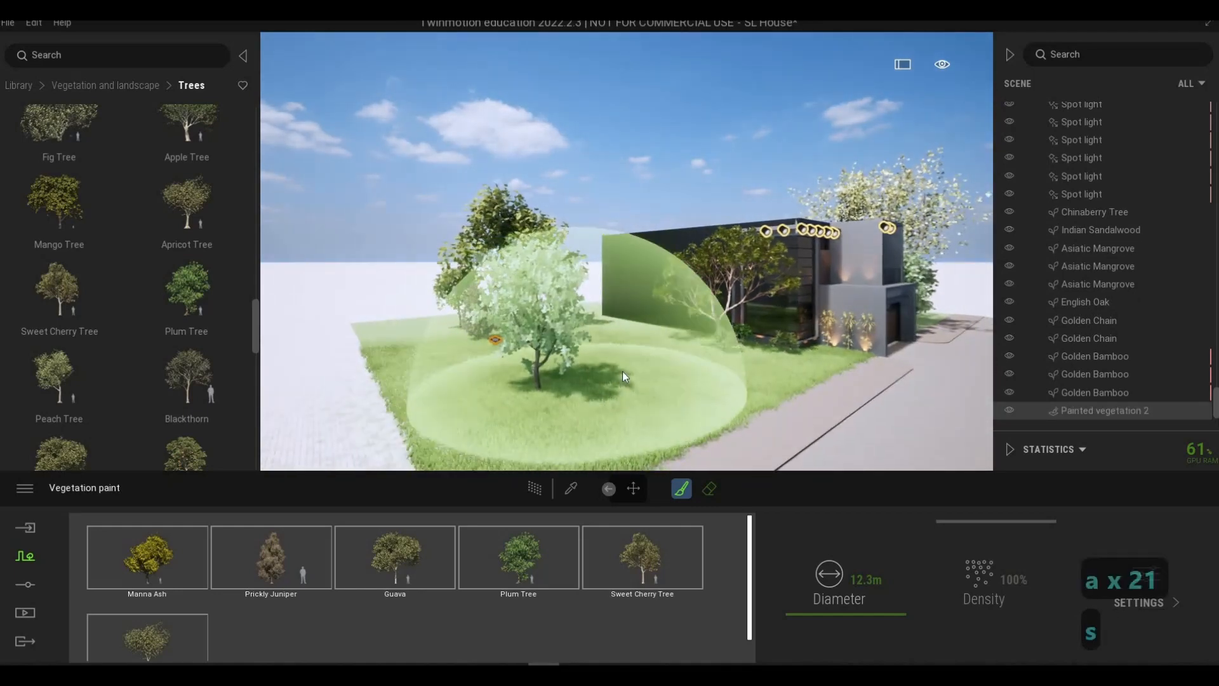
{"action": "left_click", "coordinate": [601, 390]}
{"action": "key", "text": "a"}
{"action": "key", "text": "w"}
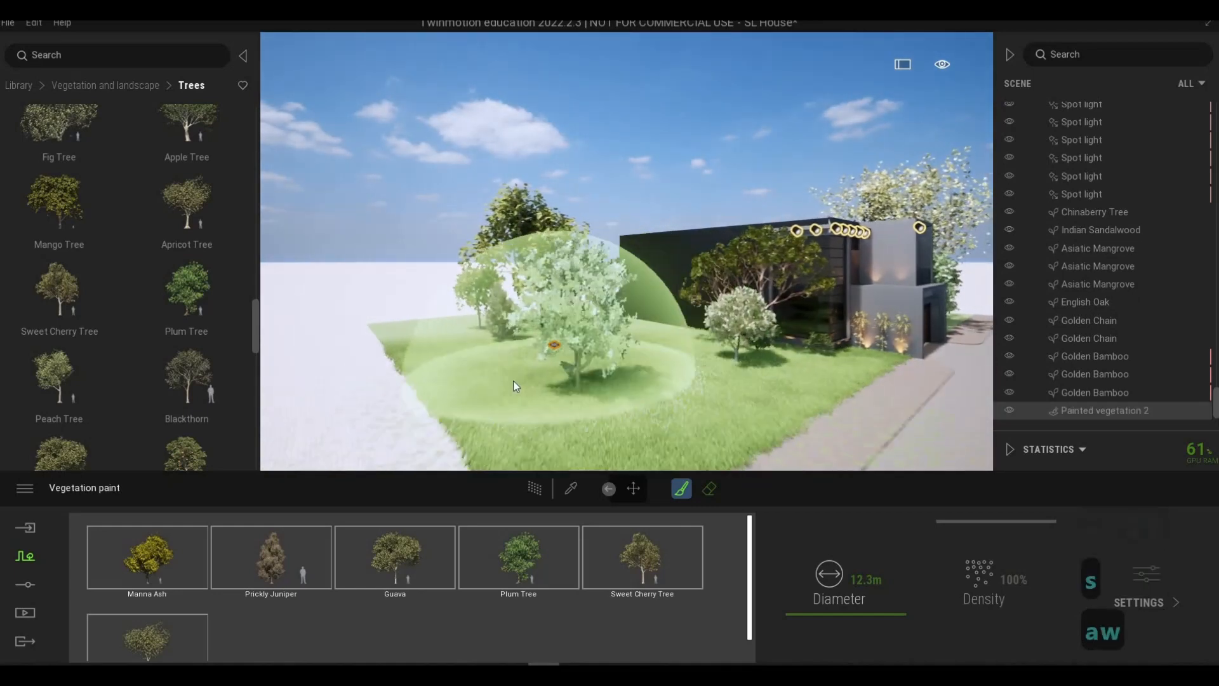
{"action": "key", "text": "a"}
{"action": "key", "text": "w"}
{"action": "key", "text": "a"}
{"action": "right_click_drag", "start_coordinate": [590, 374], "coordinate": [624, 405]}
{"action": "key", "text": "w"}
{"action": "key", "text": "q"}
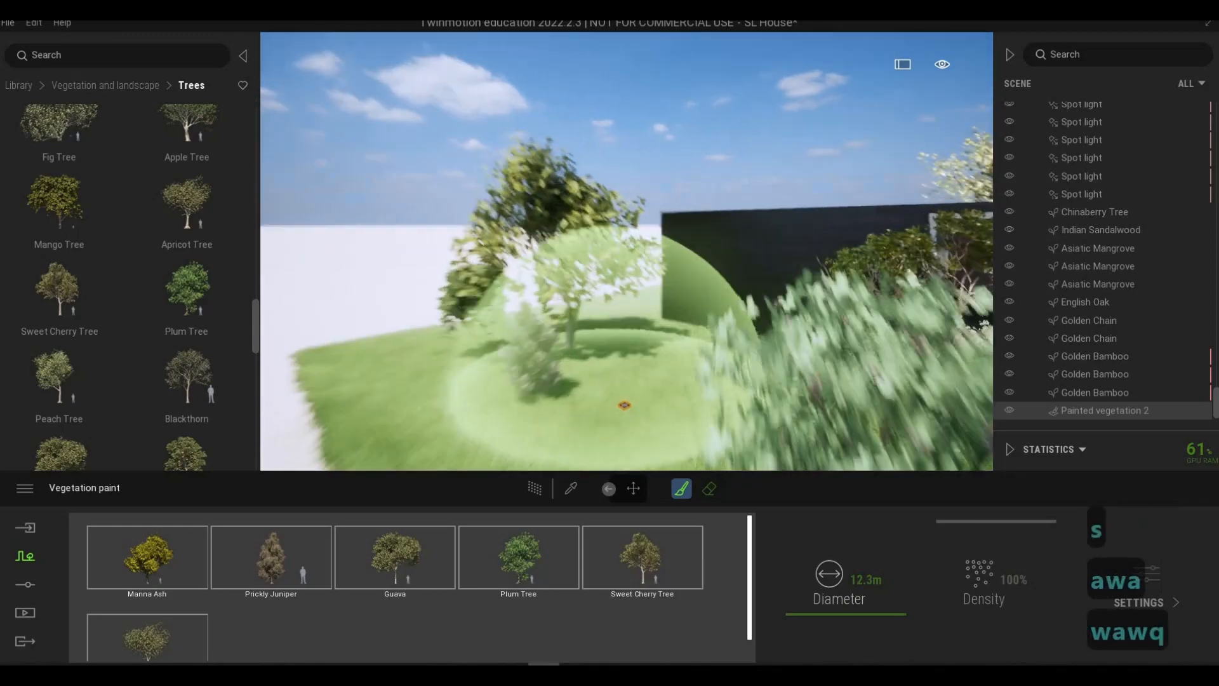
Paint more trees along the outer and rear edges of the side lawn and just beyond its corner.
{"action": "key", "text": "a"}
{"action": "key", "text": "s"}
{"action": "key", "text": "d"}
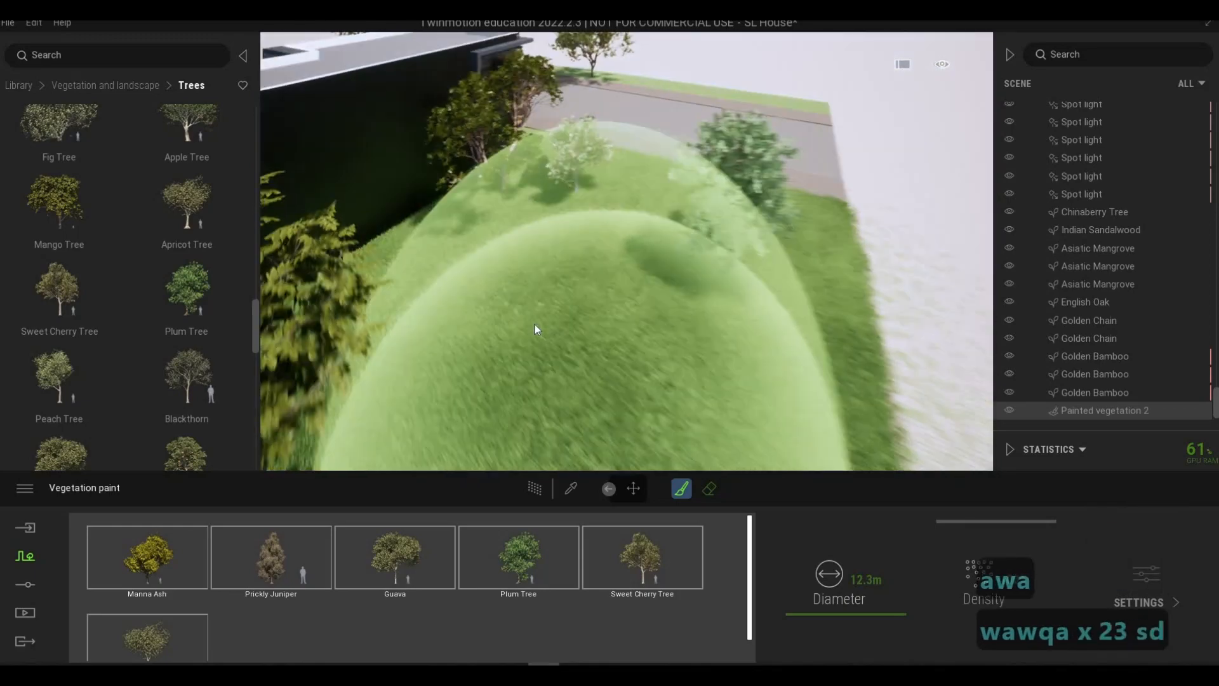
{"action": "key", "text": "s"}
{"action": "key", "text": "s"}
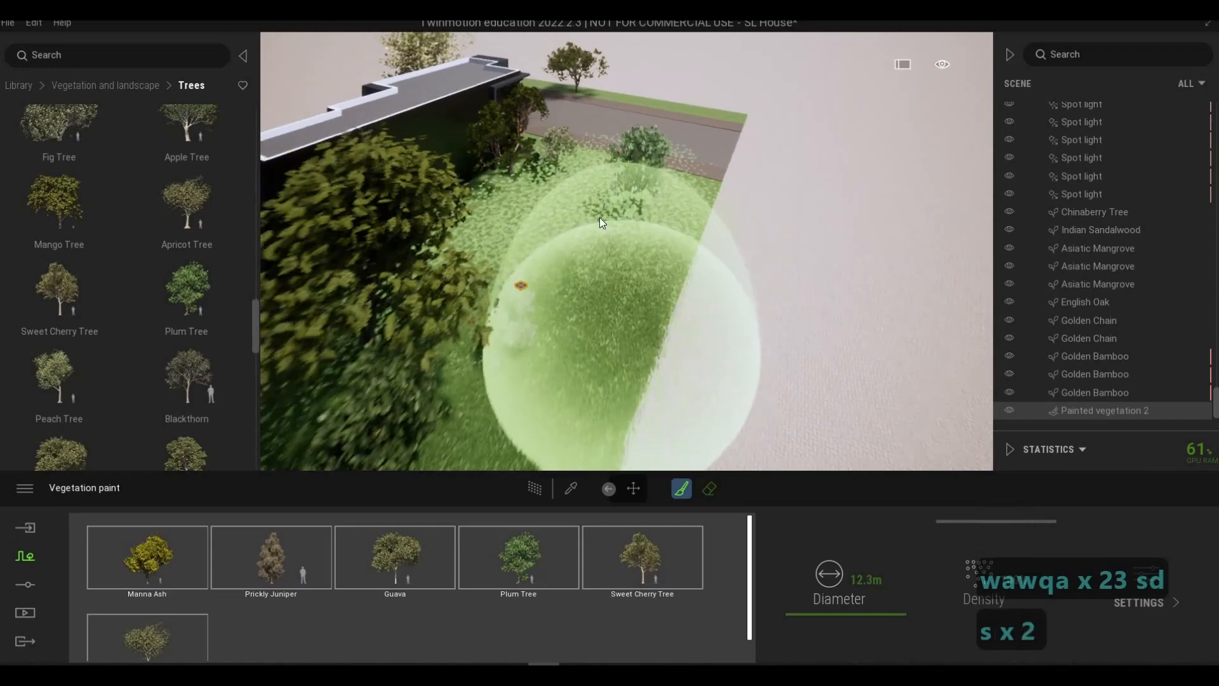
{"action": "key", "text": "s"}
{"action": "key", "text": "s"}
{"action": "key", "text": "s"}
{"action": "key", "text": "s"}
{"action": "key", "text": "s"}
{"action": "key", "text": "s"}
{"action": "key", "text": "s"}
{"action": "key", "text": "s"}
{"action": "key", "text": "a"}
{"action": "key", "text": "s"}
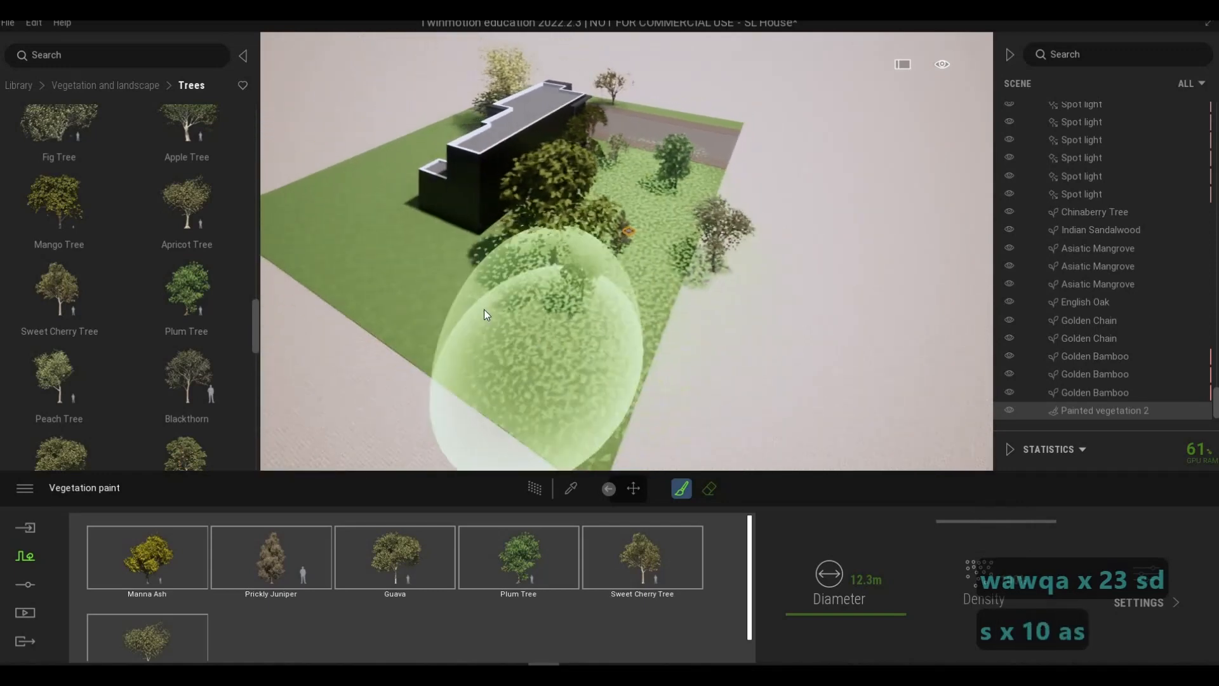
{"action": "key", "text": "s"}
{"action": "key", "text": "s"}
{"action": "key", "text": "s"}
{"action": "key", "text": "s"}
{"action": "key", "text": "s"}
{"action": "key", "text": "s"}
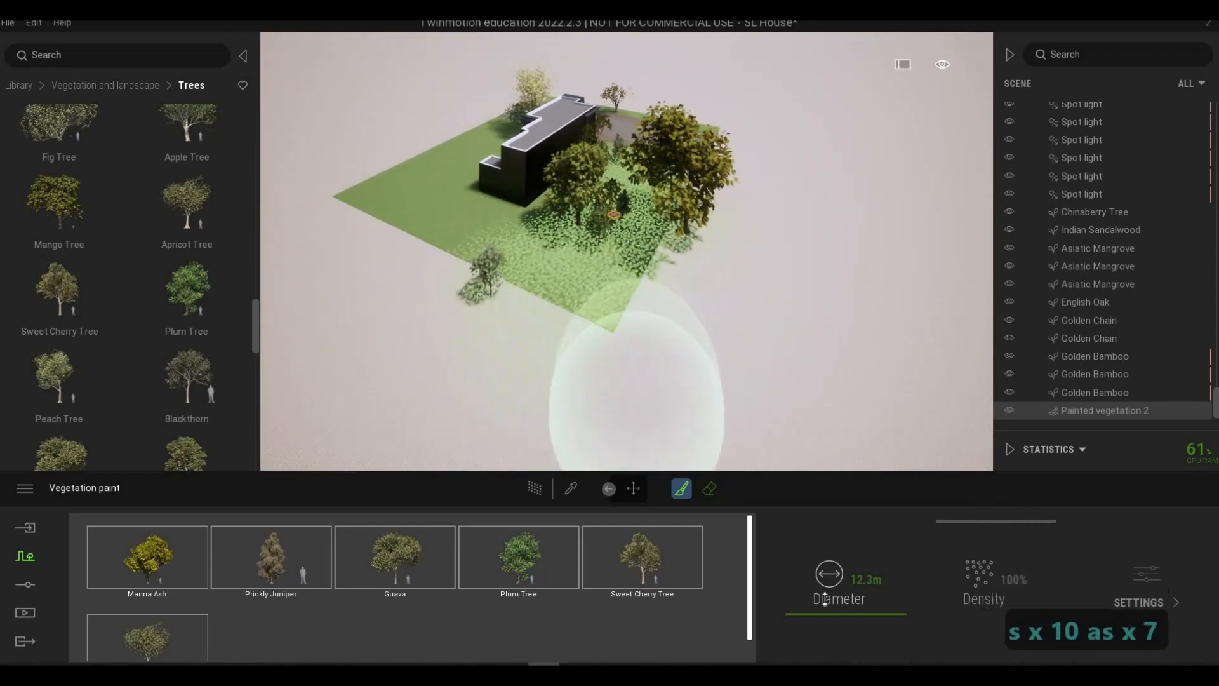
Enlarge the paint brush diameter to 38.3 m and paint trees over the open ground behind the house.
{"action": "left_click_drag", "start_coordinate": [825, 599], "coordinate": [809, 570]}
{"action": "mouse_move", "coordinate": [621, 379]}
{"action": "left_mouse_down"}
{"action": "mouse_move", "coordinate": [414, 318]}
{"action": "mouse_move", "coordinate": [390, 323]}
{"action": "left_mouse_up"}
{"action": "key", "text": "s"}
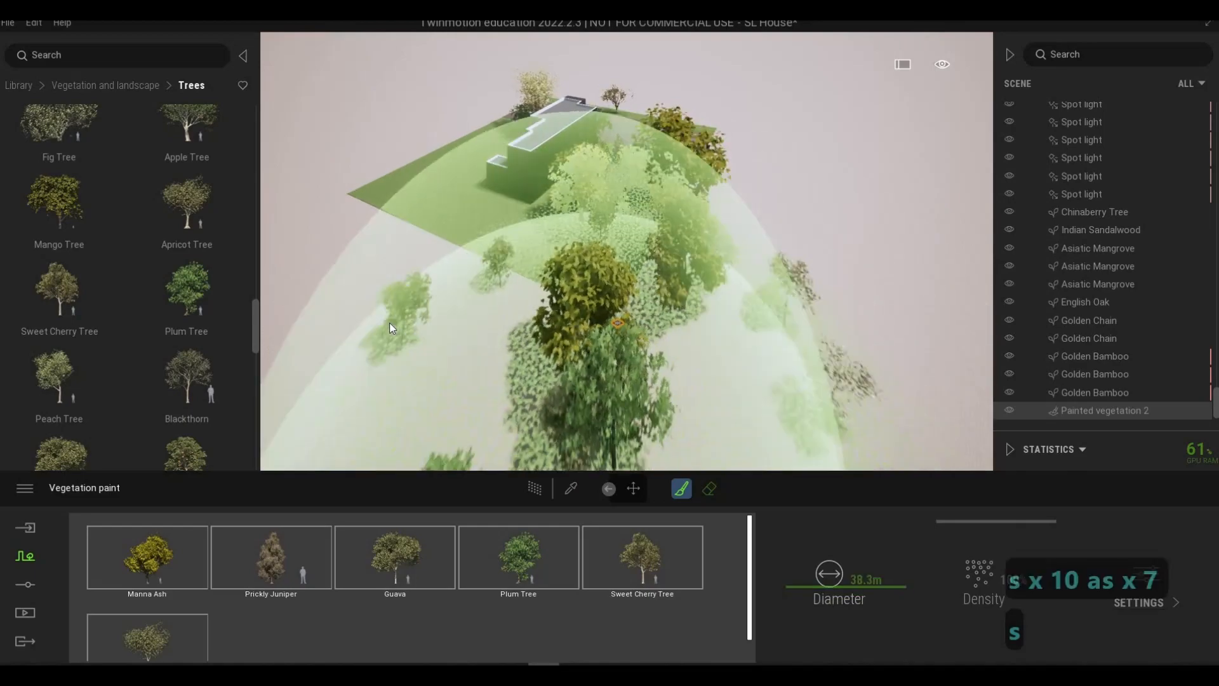
{"action": "key", "text": "a"}
{"action": "key", "text": "s"}
{"action": "key", "text": "a"}
{"action": "key", "text": "s"}
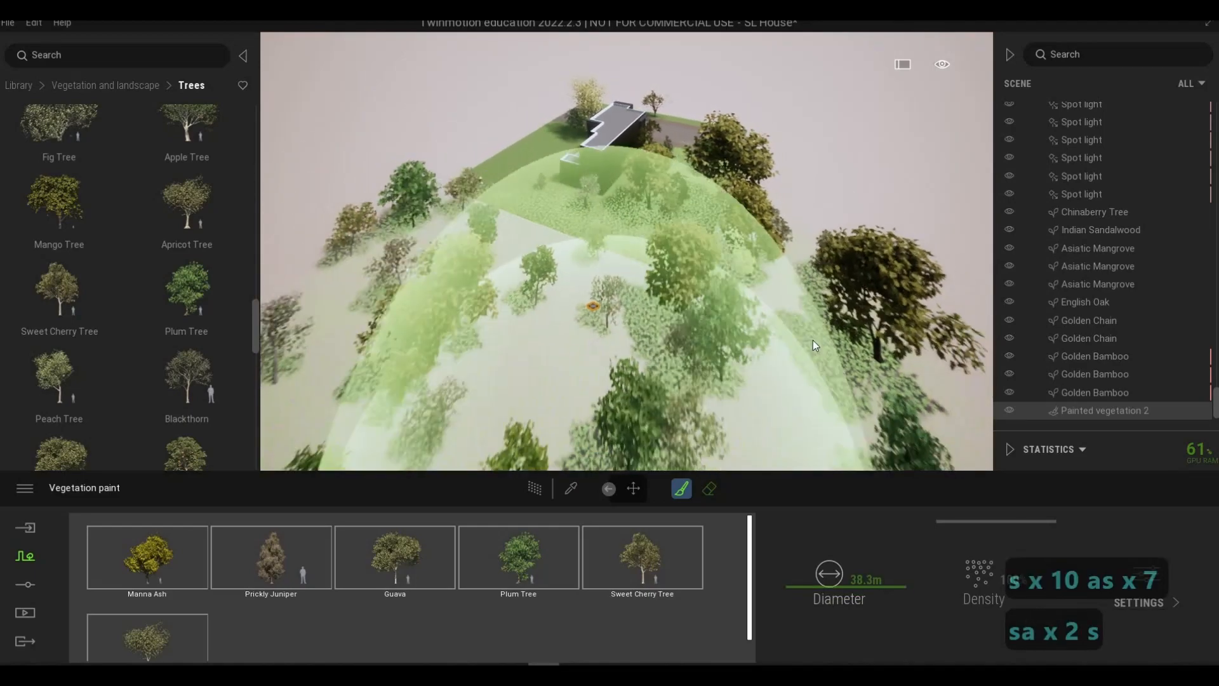
Paint trees over the bare ground along the far side of the plot, opposite the side lawn.
{"action": "key", "text": "a"}
{"action": "key", "text": "a"}
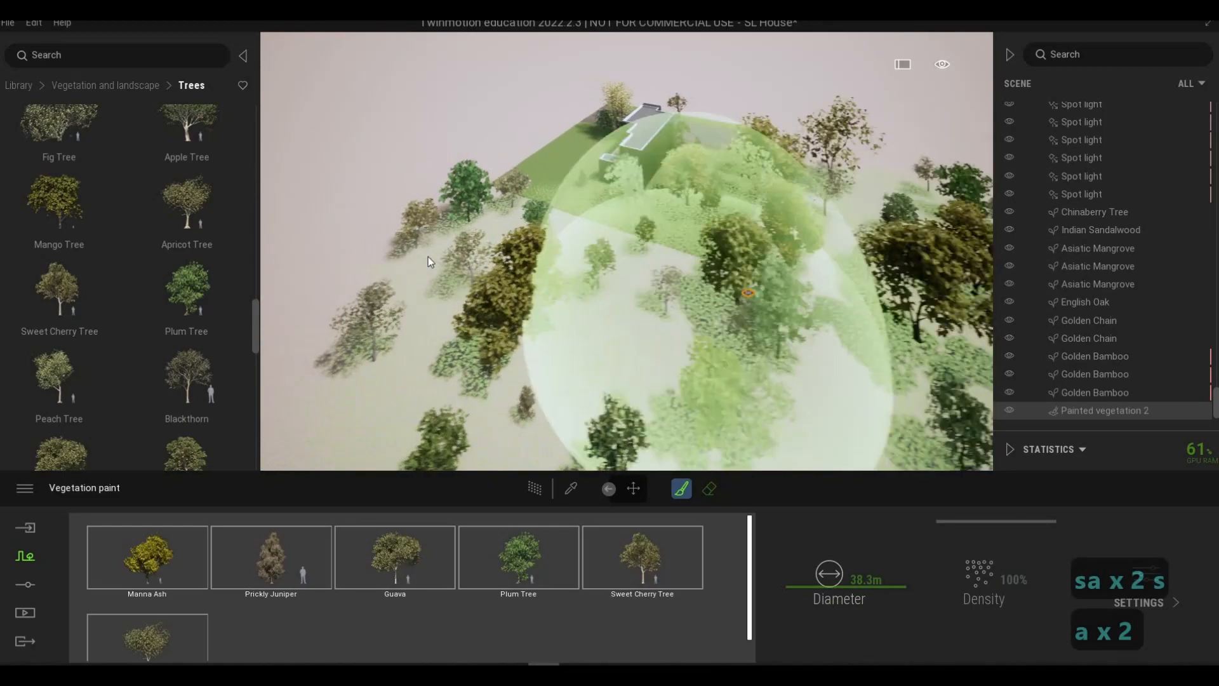
{"action": "key", "text": "a"}
{"action": "key", "text": "a"}
{"action": "key", "text": "a"}
{"action": "key", "text": "a"}
{"action": "key", "text": "a"}
{"action": "key", "text": "a"}
{"action": "key", "text": "a"}
{"action": "key", "text": "a"}
{"action": "key", "text": "a"}
{"action": "key", "text": "a"}
{"action": "key", "text": "w"}
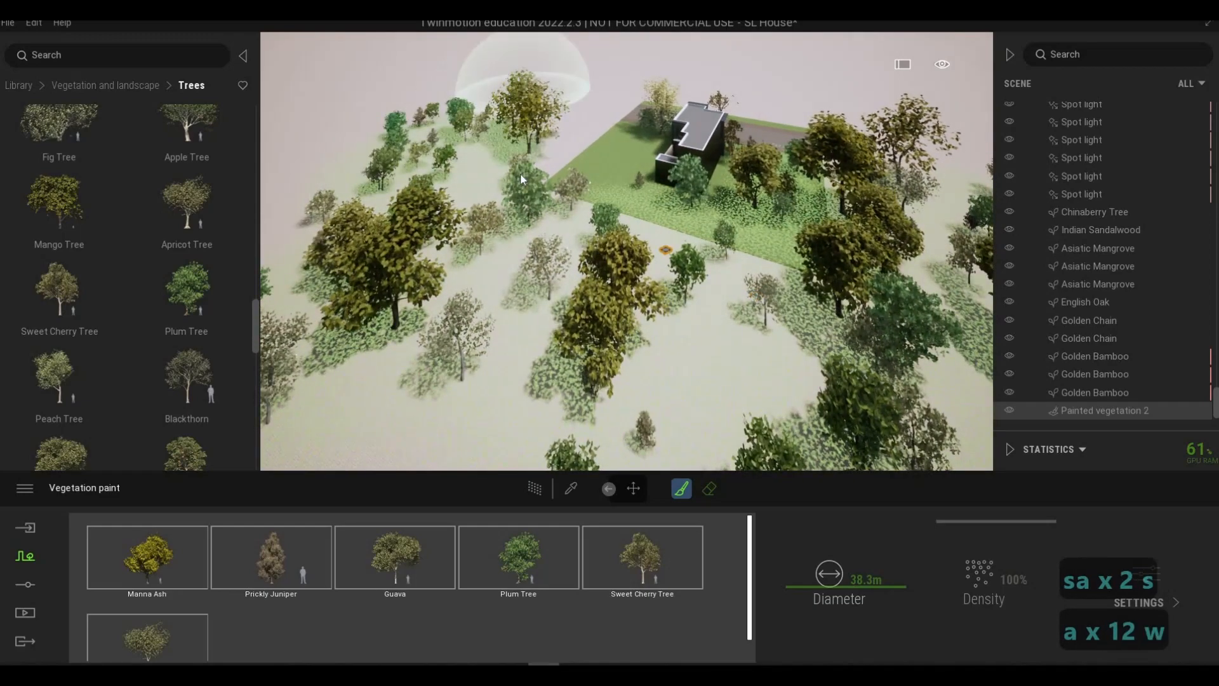
{"action": "key", "text": "s"}
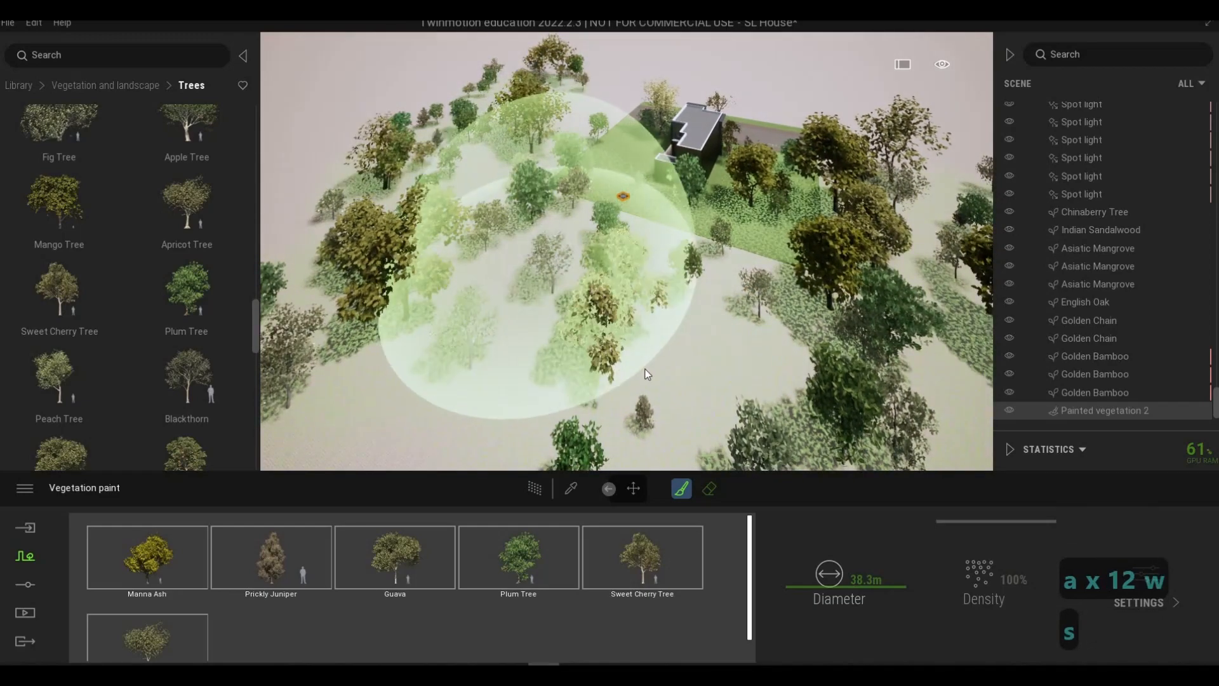
Paint trees over the bare ground beyond the side lawn and further out behind the plot.
{"action": "key", "text": "s"}
{"action": "key", "text": "d"}
{"action": "key", "text": "d"}
{"action": "key", "text": "d"}
{"action": "key", "text": "d"}
{"action": "key", "text": "d"}
{"action": "key", "text": "s"}
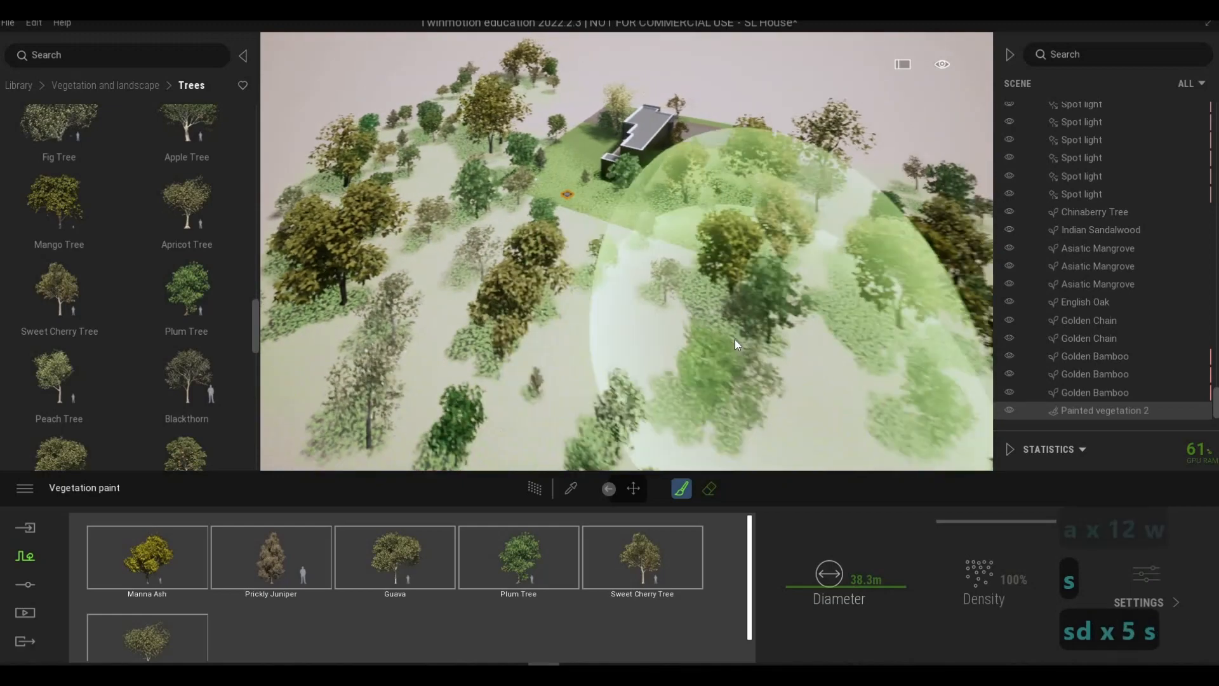
{"action": "key", "text": "s"}
{"action": "key", "text": "s"}
{"action": "key", "text": "s"}
{"action": "key", "text": "s"}
{"action": "key", "text": "s"}
{"action": "key", "text": "s"}
{"action": "key", "text": "s"}
{"action": "key", "text": "s"}
{"action": "key", "text": "s"}
{"action": "key", "text": "s"}
{"action": "key", "text": "s"}
{"action": "key", "text": "s"}
{"action": "key", "text": "s"}
{"action": "key", "text": "s"}
{"action": "key", "text": "s"}
{"action": "key", "text": "s"}
{"action": "key", "text": "s"}
{"action": "key", "text": "s"}
{"action": "key", "text": "s"}
{"action": "key", "text": "s"}
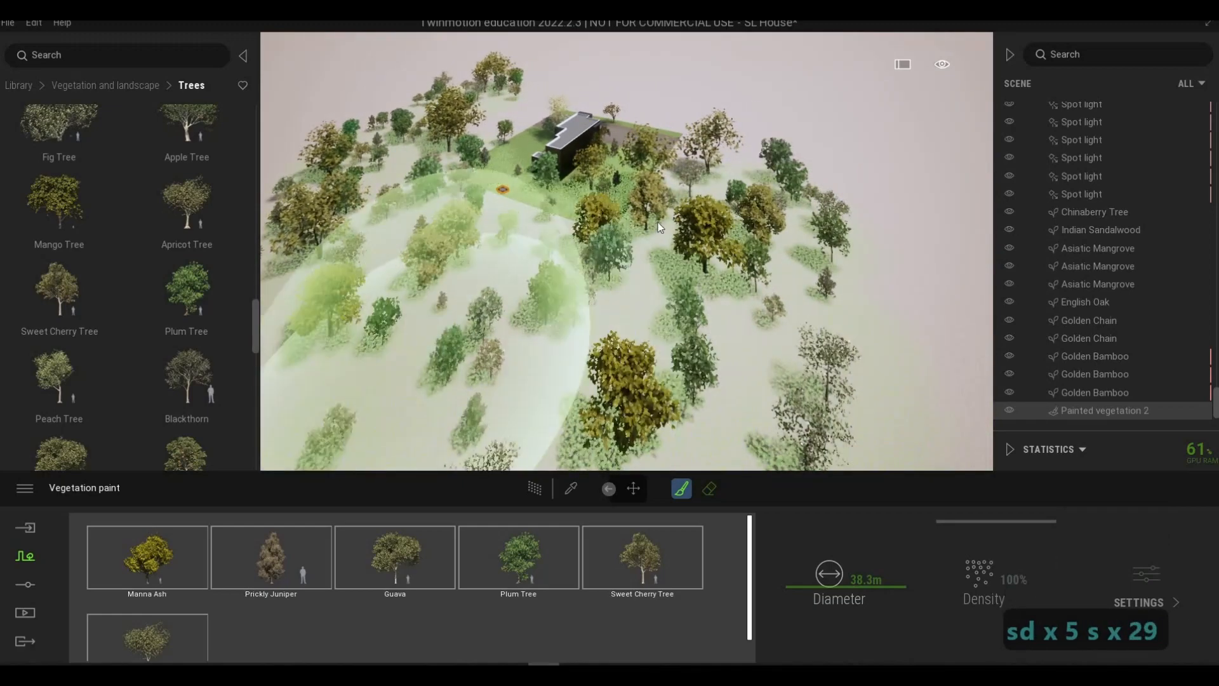
Paint trees on the bare ground beyond the side lawn's street end, continuing past the end of the street.
{"action": "key", "text": "w"}
{"action": "key", "text": "q"}
{"action": "key", "text": "q"}
{"action": "key", "text": "q"}
{"action": "key", "text": "q"}
{"action": "key", "text": "q"}
{"action": "key", "text": "q"}
{"action": "key", "text": "q"}
{"action": "key", "text": "q"}
{"action": "key", "text": "q"}
{"action": "key", "text": "q"}
{"action": "key", "text": "q"}
{"action": "key", "text": "q"}
{"action": "key", "text": "q"}
{"action": "key", "text": "q"}
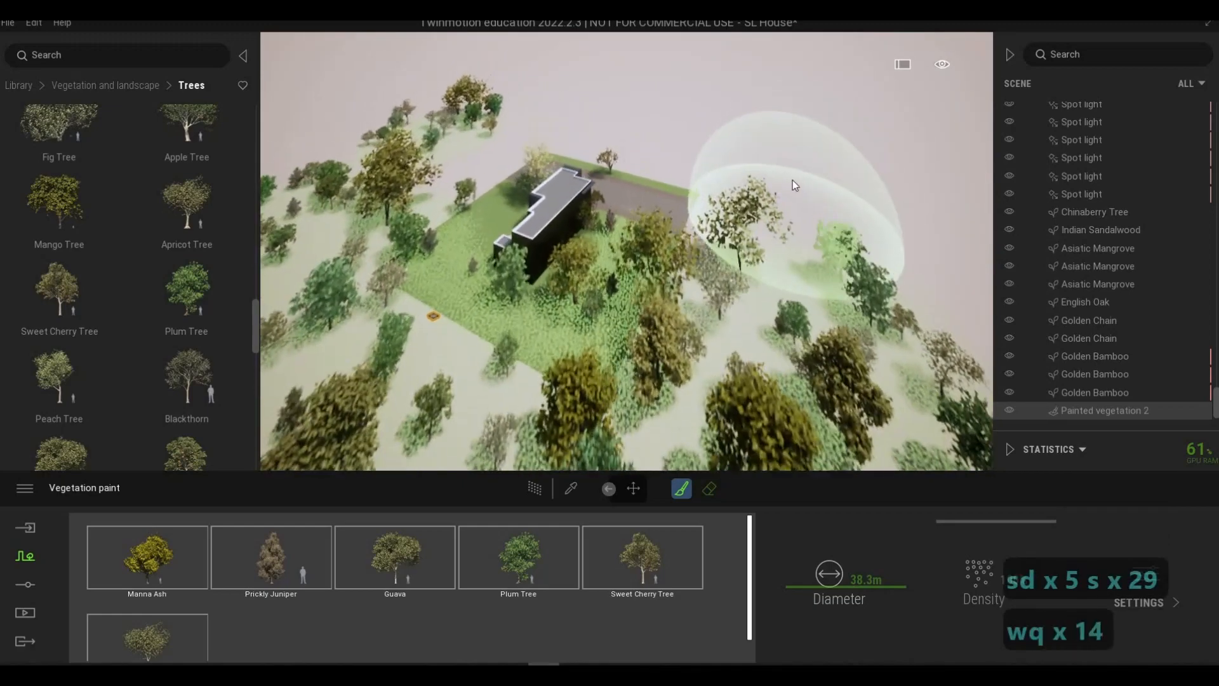
{"action": "key", "text": "w"}
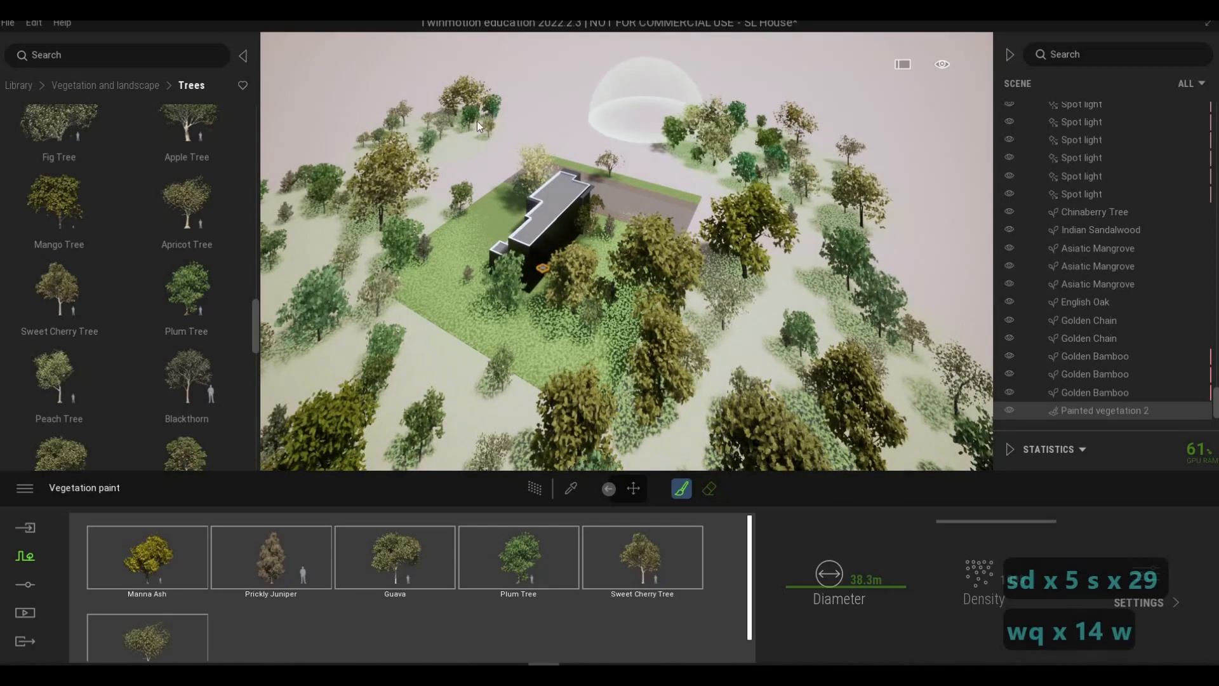
Paint trees over the bare ground across the street to join the planting on both sides of the plot.
{"action": "left_click", "coordinate": [479, 124]}
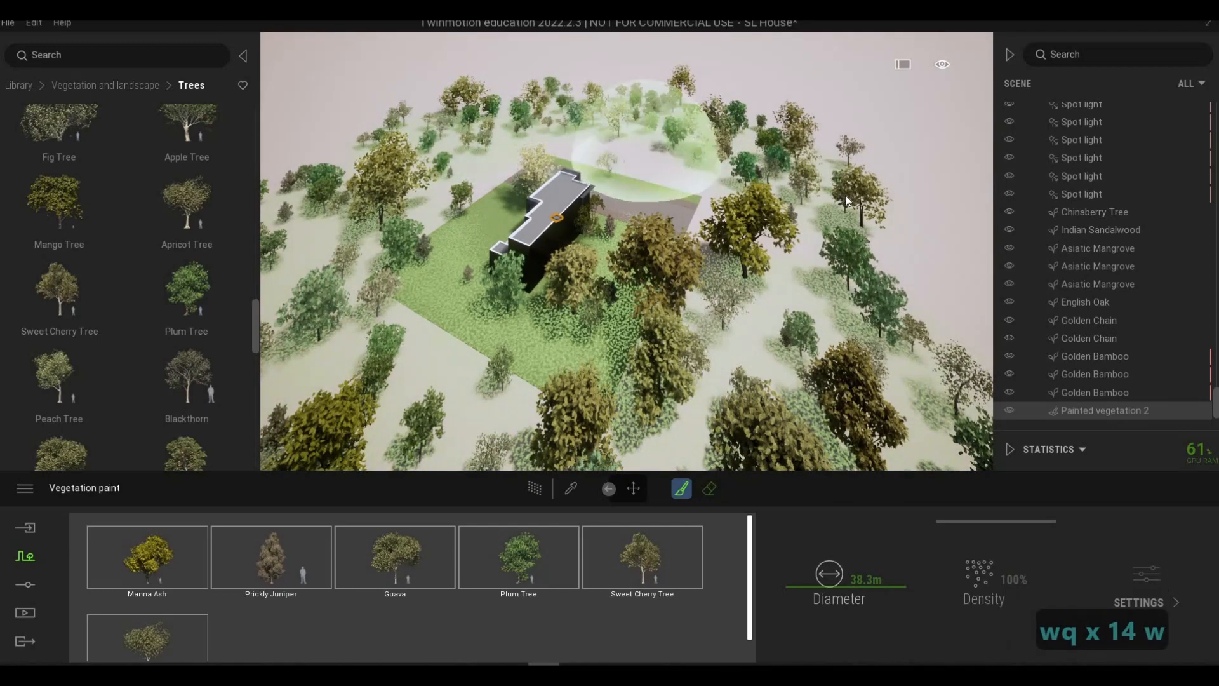
{"action": "key", "text": "d"}
{"action": "key", "text": "d"}
{"action": "key", "text": "s"}
{"action": "key", "text": "s"}
{"action": "key", "text": "s"}
{"action": "key", "text": "s"}
{"action": "key", "text": "s"}
{"action": "key", "text": "s"}
{"action": "key", "text": "s"}
{"action": "key", "text": "s"}
{"action": "key", "text": "s"}
{"action": "key", "text": "s"}
{"action": "key", "text": "s"}
{"action": "key", "text": "s"}
{"action": "key", "text": "s"}
{"action": "key", "text": "s"}
{"action": "key", "text": "s"}
{"action": "key", "text": "s"}
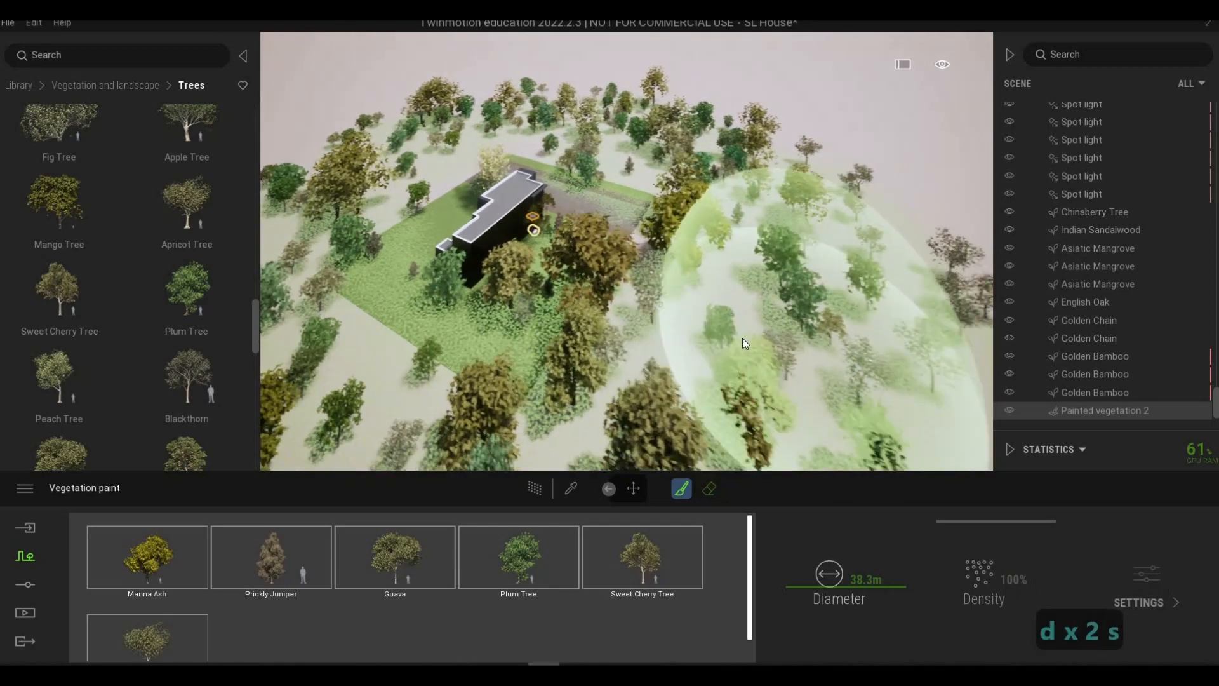
Extend the painted trees outward along the outer edge of the ground beyond the side lawn.
{"action": "key", "text": "w"}
{"action": "key", "text": "w"}
{"action": "key", "text": "w"}
{"action": "key", "text": "w"}
{"action": "key", "text": "w"}
{"action": "key", "text": "w"}
{"action": "key", "text": "w"}
{"action": "key", "text": "w"}
{"action": "key", "text": "w"}
{"action": "key", "text": "w"}
{"action": "key", "text": "w"}
{"action": "key", "text": "w"}
{"action": "key", "text": "w"}
{"action": "key", "text": "w"}
{"action": "key", "text": "w"}
{"action": "key", "text": "w"}
{"action": "key", "text": "w"}
{"action": "key", "text": "w"}
{"action": "key", "text": "w"}
{"action": "key", "text": "w"}
{"action": "key", "text": "w"}
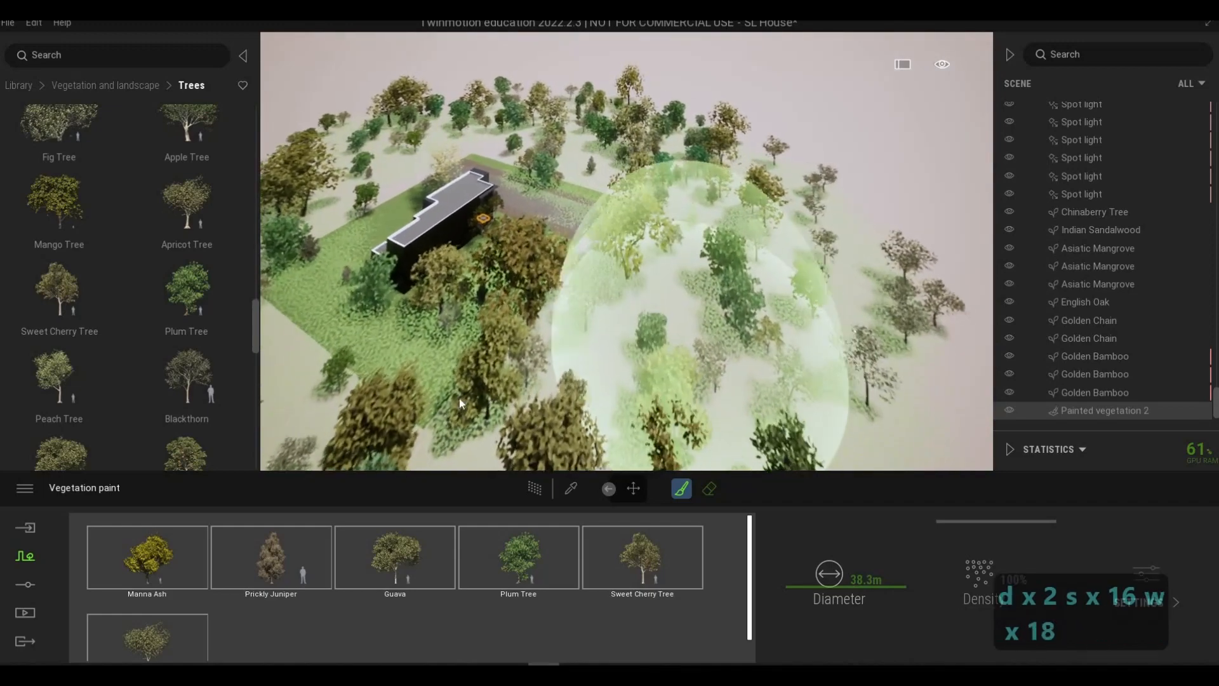
Paint additional trees on the ground behind the house, towards the side opposite the side lawn.
{"action": "key", "text": "s"}
{"action": "key", "text": "a"}
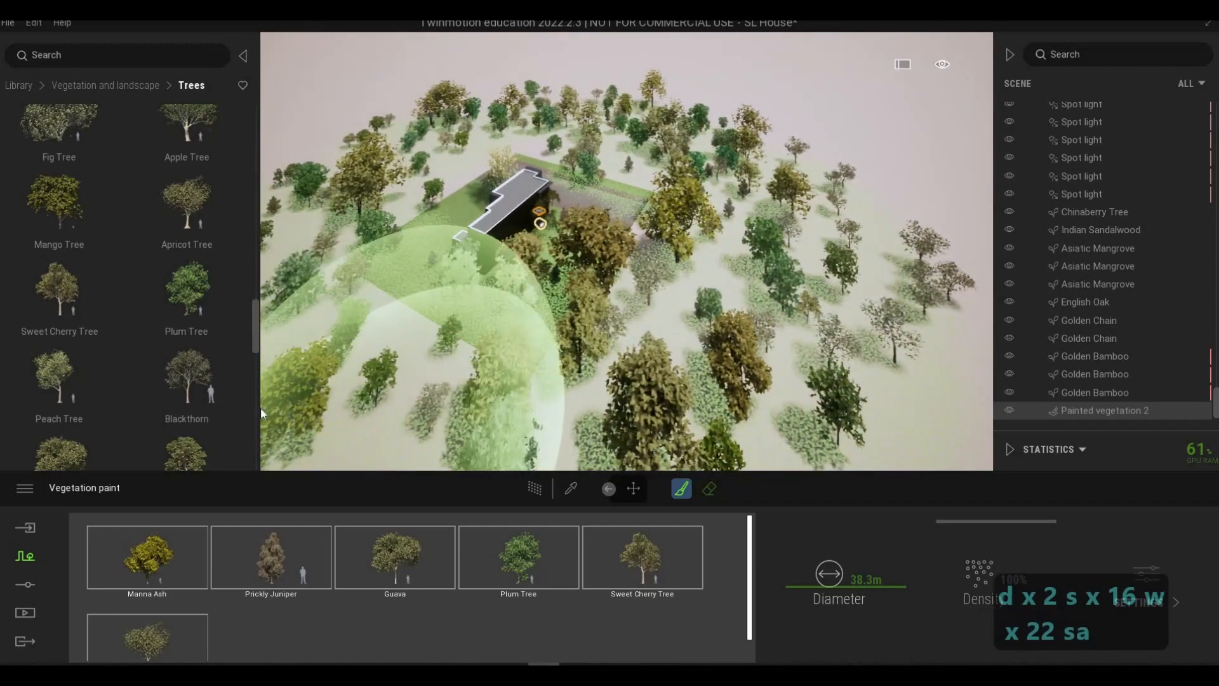
{"action": "key", "text": "s"}
{"action": "key", "text": "s"}
{"action": "key", "text": "a"}
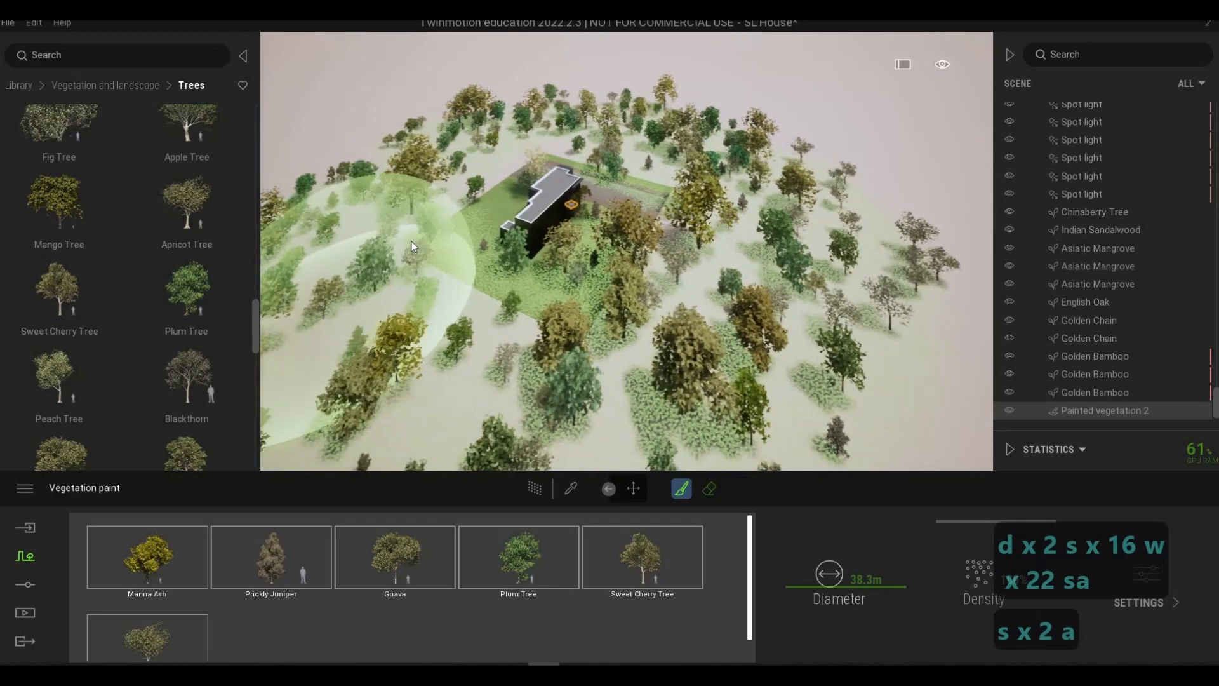
{"action": "key", "text": "s"}
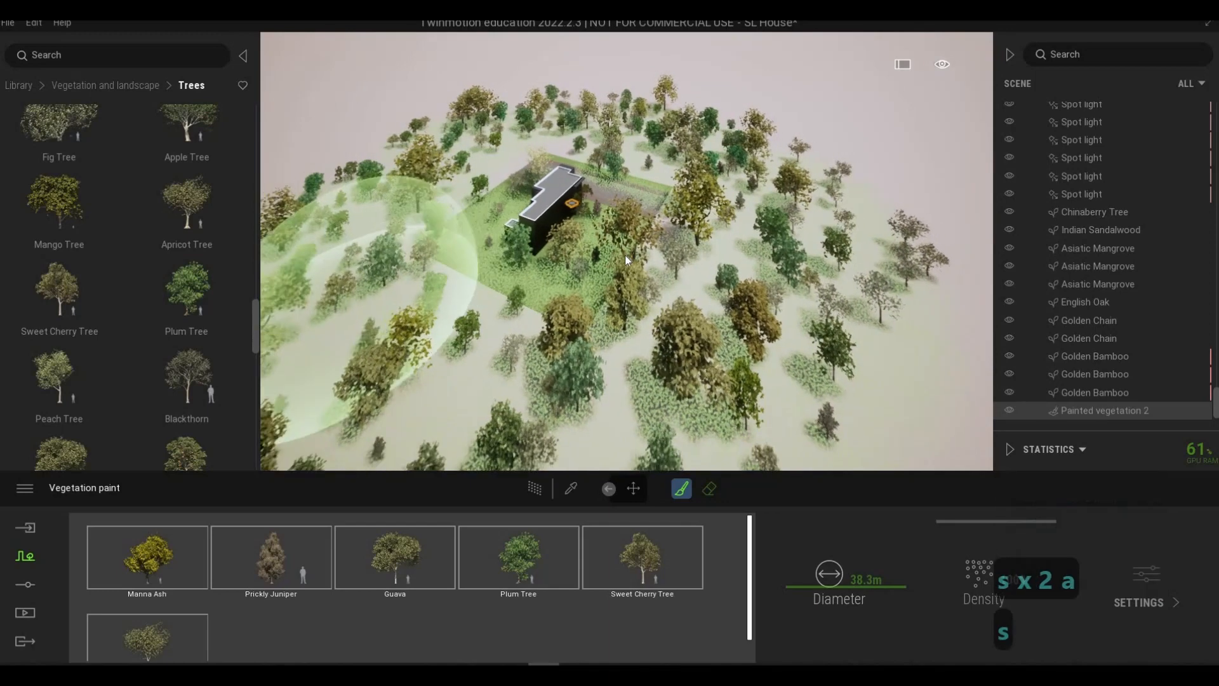
End the tree painting and examine the overall planting around the house plot from above.
{"action": "key", "text": "d"}
{"action": "key", "text": "Escape"}
{"action": "key", "text": "Escape"}
{"action": "key", "text": "w"}
{"action": "key", "text": "w"}
{"action": "key", "text": "w"}
{"action": "key", "text": "w"}
{"action": "key", "text": "w"}
{"action": "key", "text": "w"}
{"action": "key", "text": "w"}
{"action": "key", "text": "w"}
{"action": "key", "text": "w"}
{"action": "key", "text": "w"}
{"action": "key", "text": "w"}
{"action": "key", "text": "w"}
{"action": "key", "text": "w"}
{"action": "key", "text": "w"}
{"action": "key", "text": "w"}
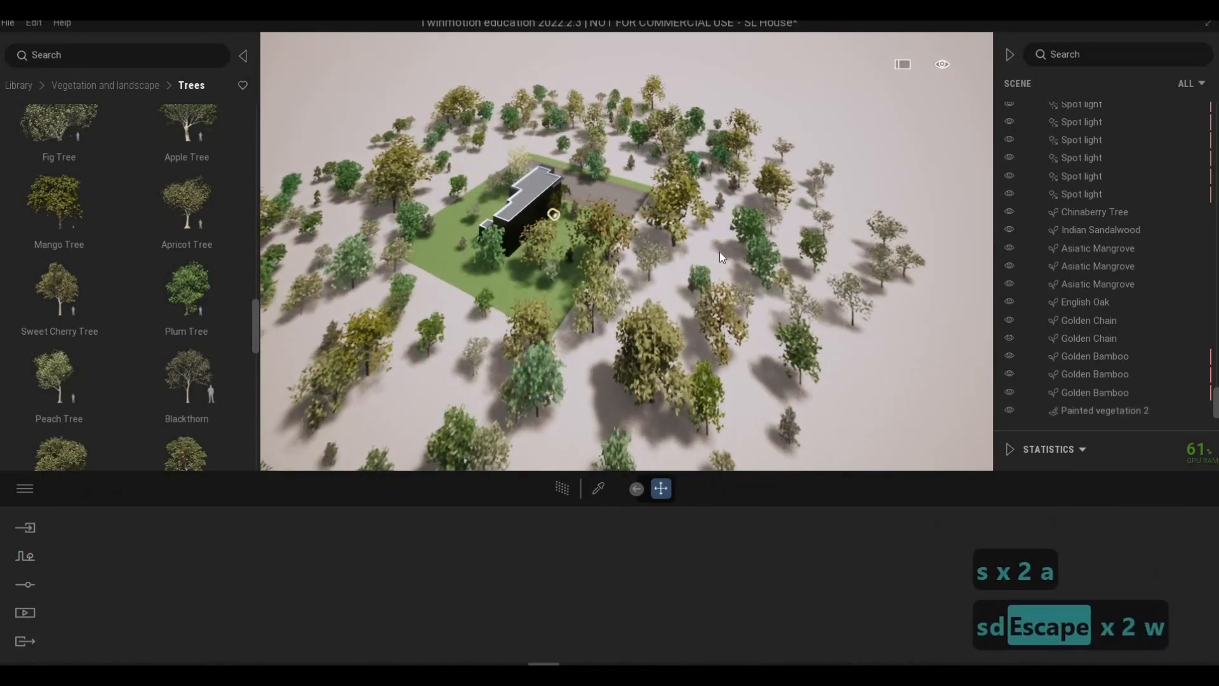
Examine the painted trees at street level, checking where they stand on the grass verge and street opposite the house.
{"action": "key", "text": "s"}
{"action": "key", "text": "d"}
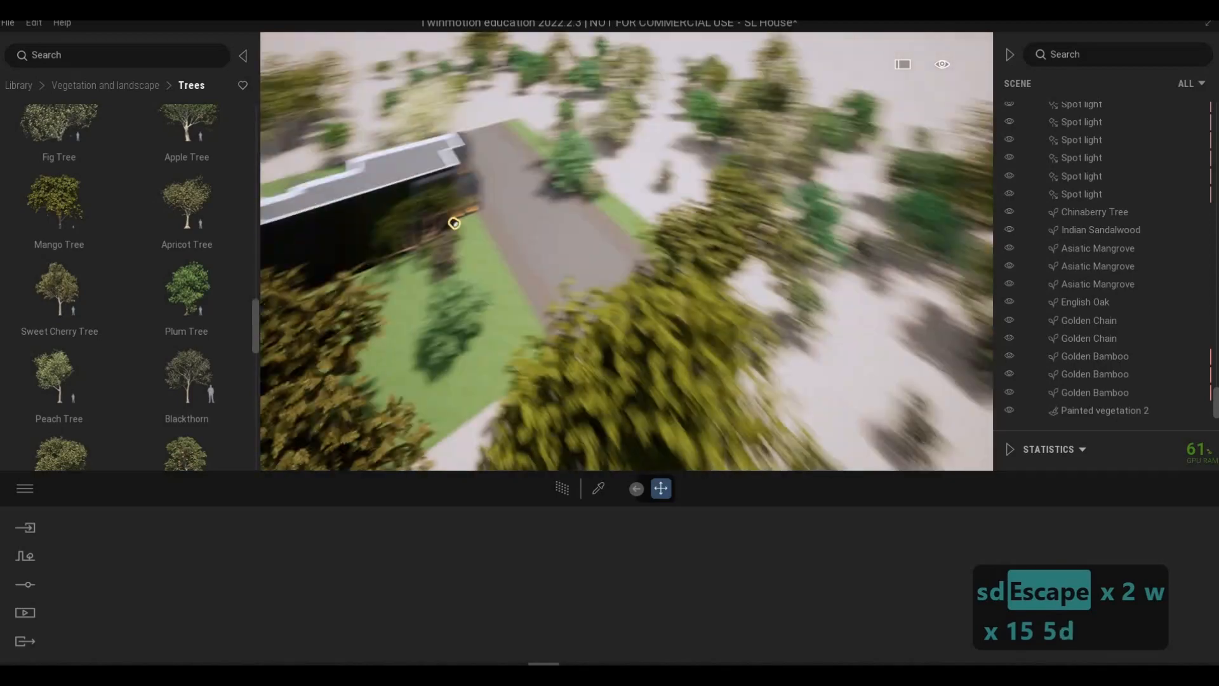
{"action": "key", "text": "d"}
{"action": "key", "text": "d"}
{"action": "key", "text": "w"}
{"action": "key", "text": "d"}
{"action": "key", "text": "e"}
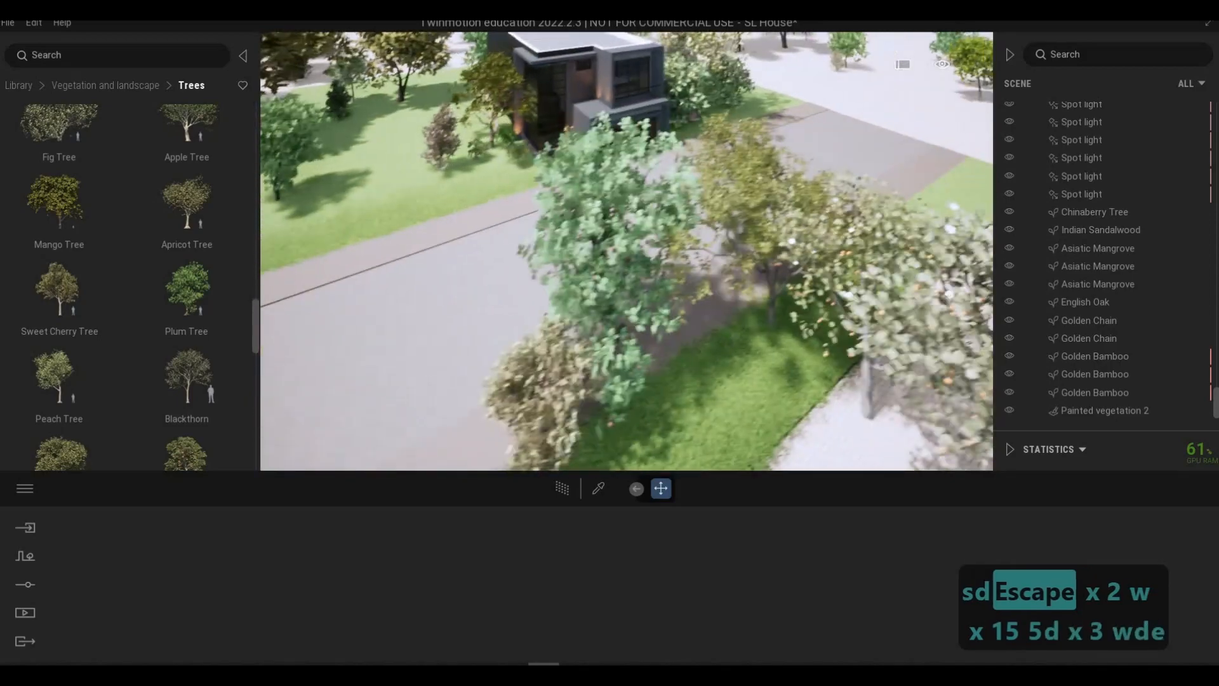
{"action": "key", "text": "w"}
{"action": "key", "text": "d"}
{"action": "key", "text": "w"}
{"action": "key", "text": "e"}
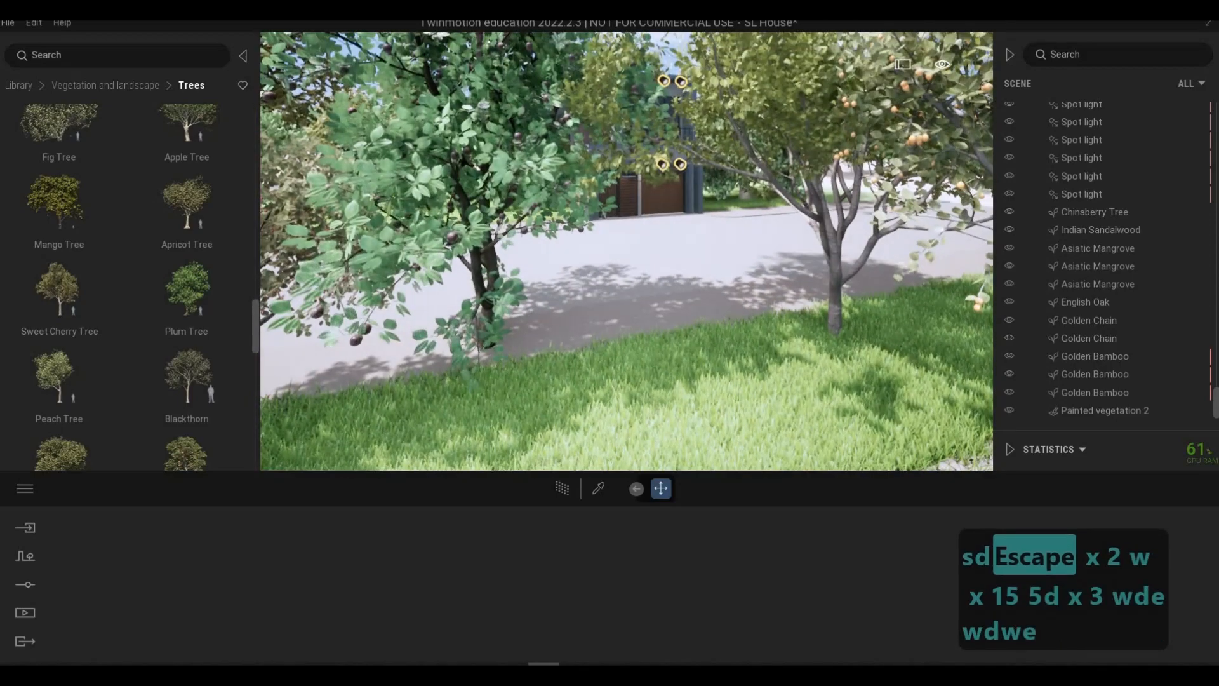
Erase the painted trees standing along the grass verge across the street from the house, using an eraser diameter of 5.1 m.
{"action": "key", "text": "s"}
{"action": "key", "text": "a"}
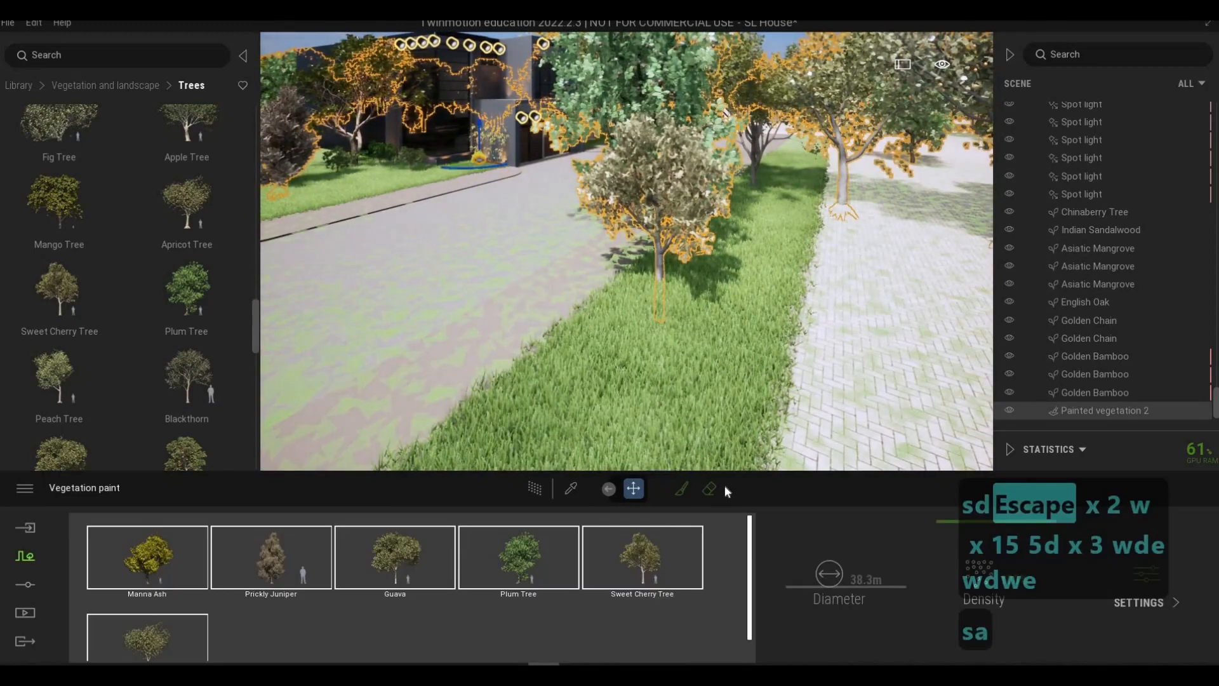
{"action": "left_click", "coordinate": [716, 486]}
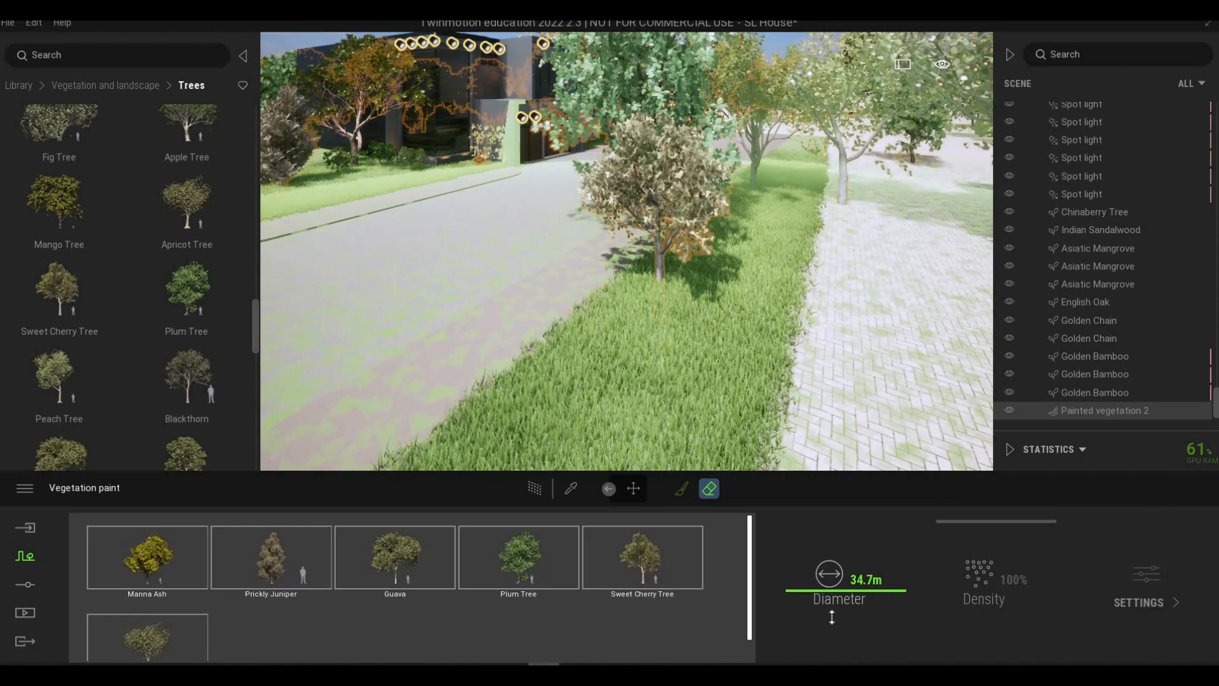
{"action": "left_click_drag", "start_coordinate": [831, 623], "coordinate": [832, 639]}
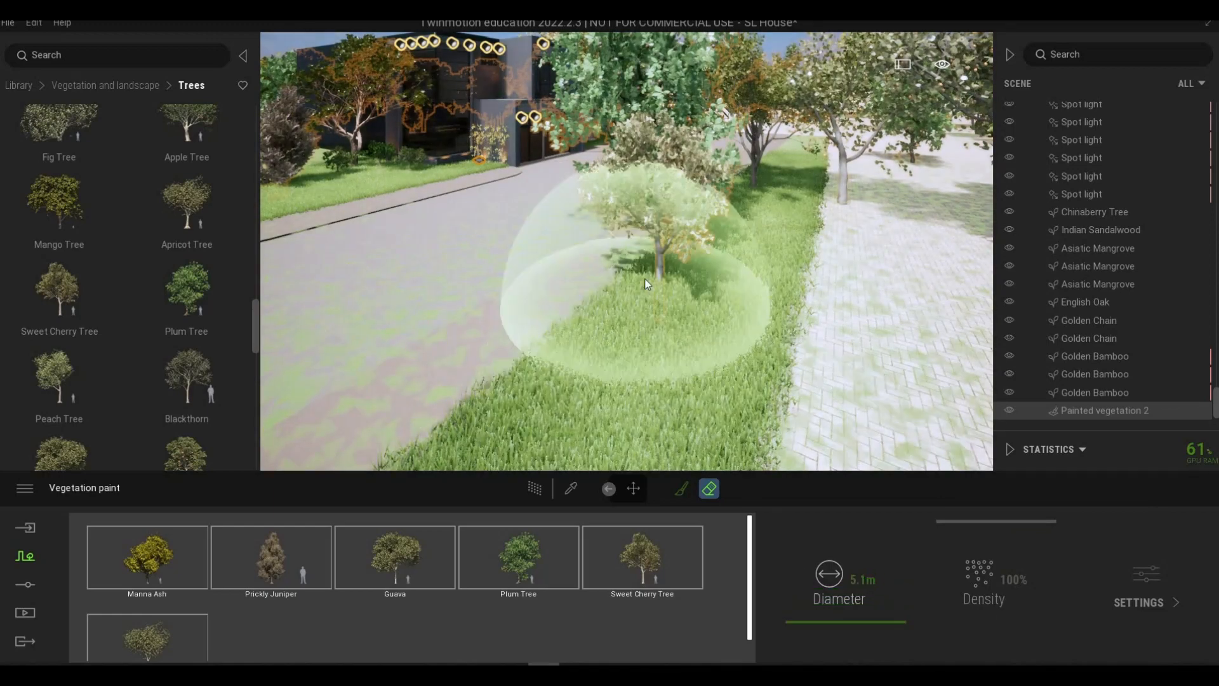
{"action": "key", "text": "d"}
{"action": "key", "text": "d"}
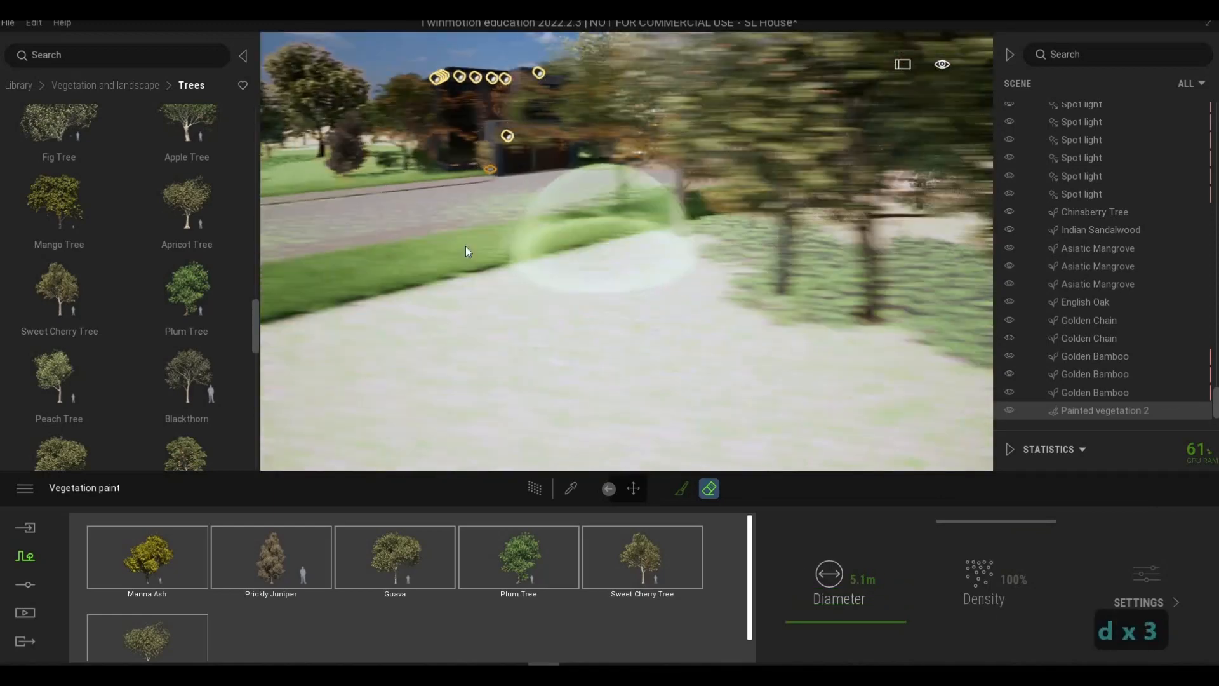
{"action": "key", "text": "a"}
{"action": "key", "text": "w"}
{"action": "key", "text": "a"}
{"action": "key", "text": "q"}
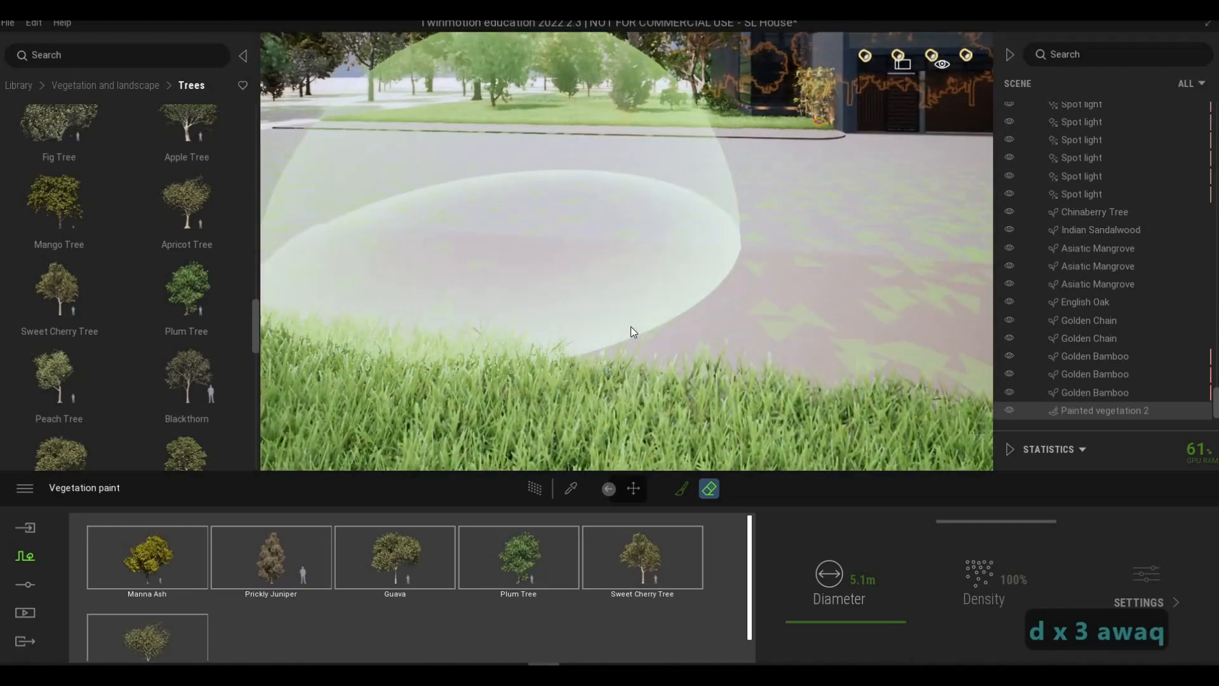
Leave the vegetation eraser and examine the house's street front and surrounding trees from across the road.
{"action": "key", "text": "s"}
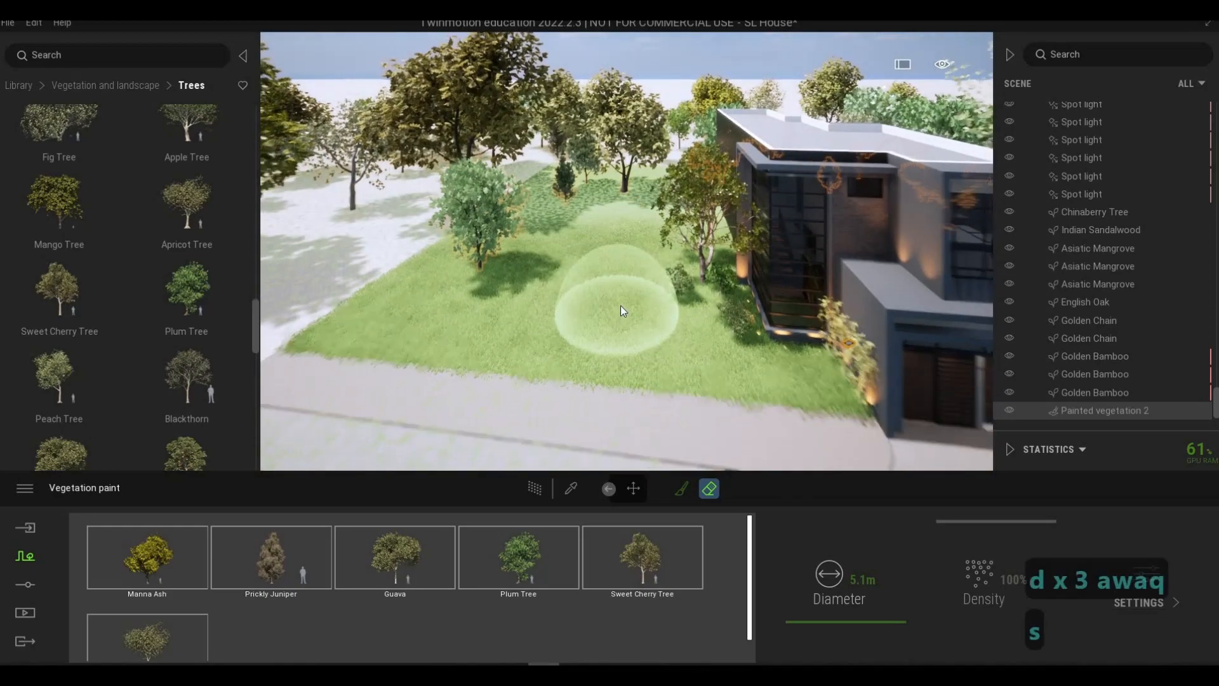
{"action": "key", "text": "e"}
{"action": "key", "text": "Escape"}
{"action": "key", "text": "Escape"}
{"action": "key", "text": "w"}
{"action": "key", "text": "e"}
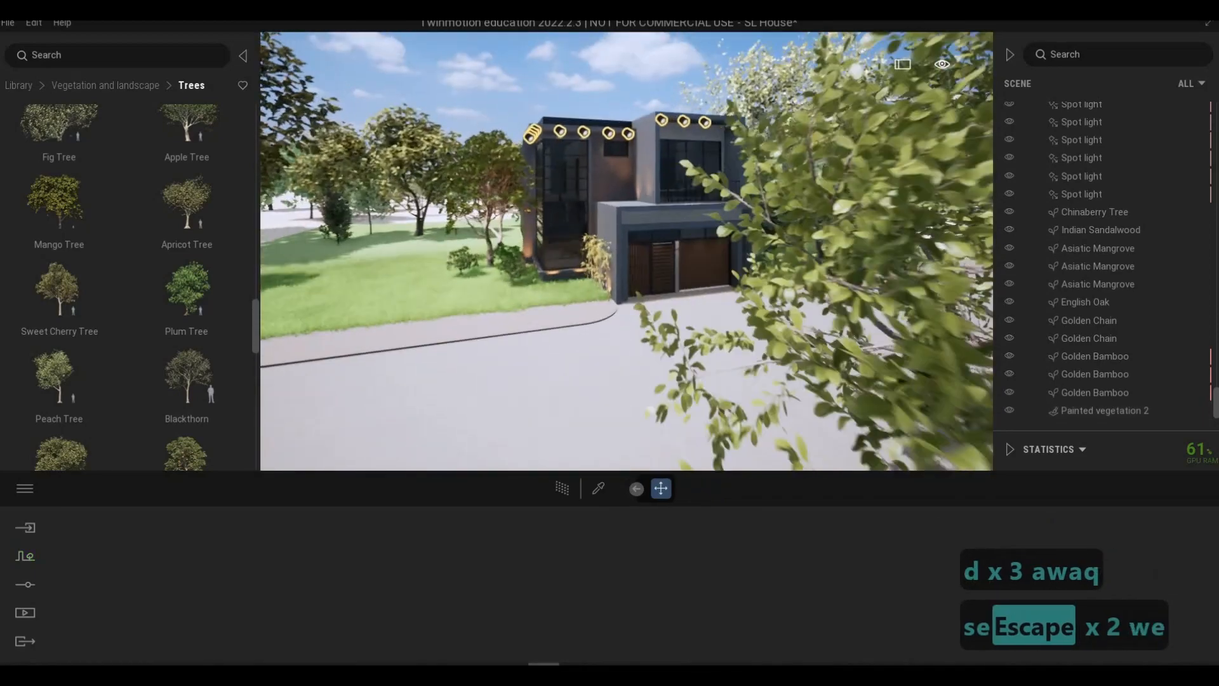
{"action": "key", "text": "q"}
{"action": "key", "text": "s"}
{"action": "key", "text": "e"}
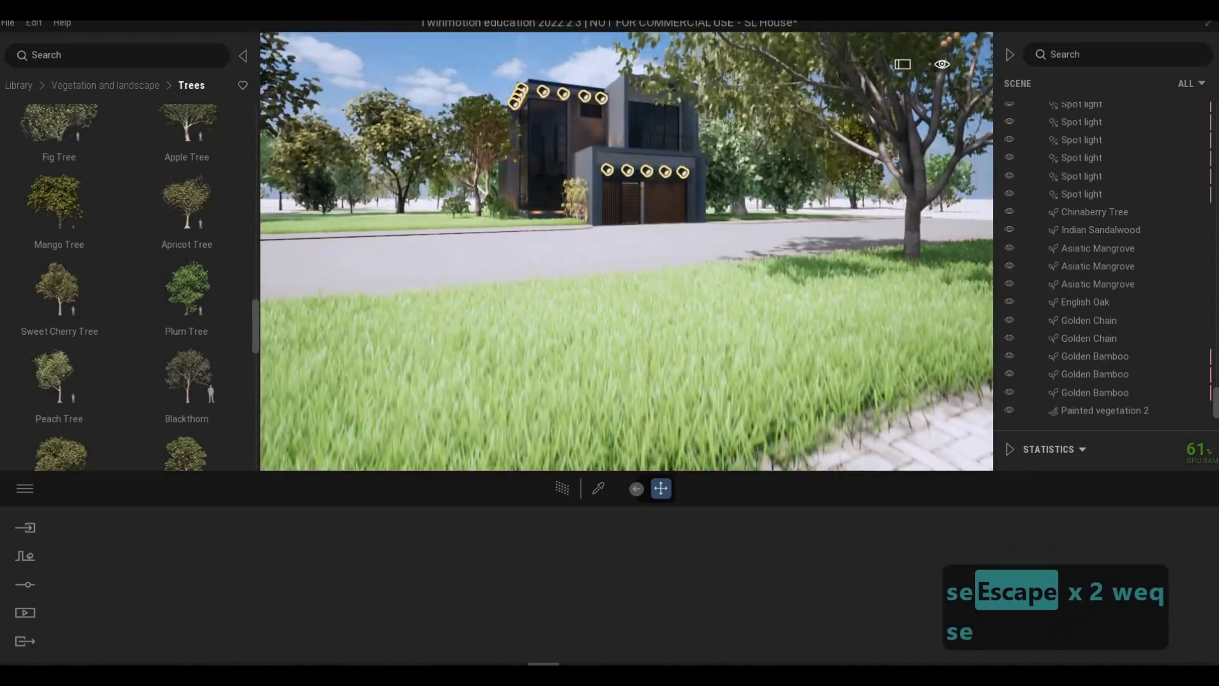
{"action": "key", "text": "w"}
{"action": "key", "text": "d"}
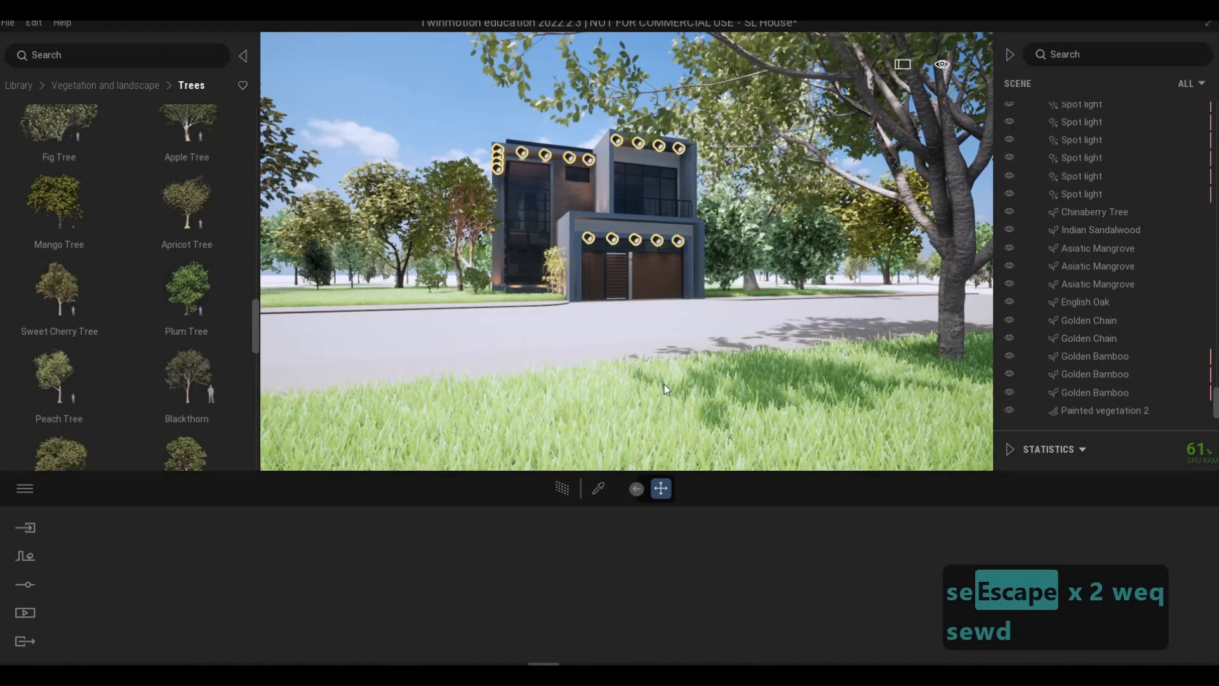
{"action": "right_click_drag", "start_coordinate": [664, 389], "coordinate": [661, 398]}
{"action": "key", "text": "a"}
{"action": "key", "text": "d"}
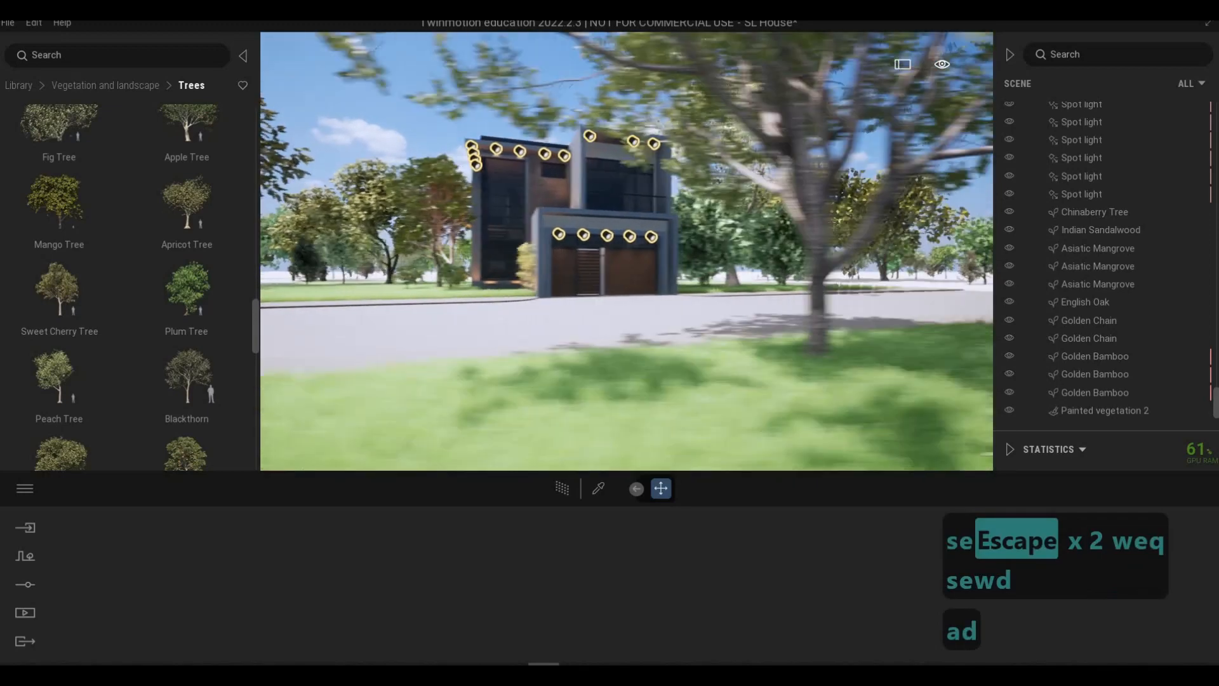
{"action": "key", "text": "e"}
{"action": "key", "text": "a"}
{"action": "key", "text": "q"}
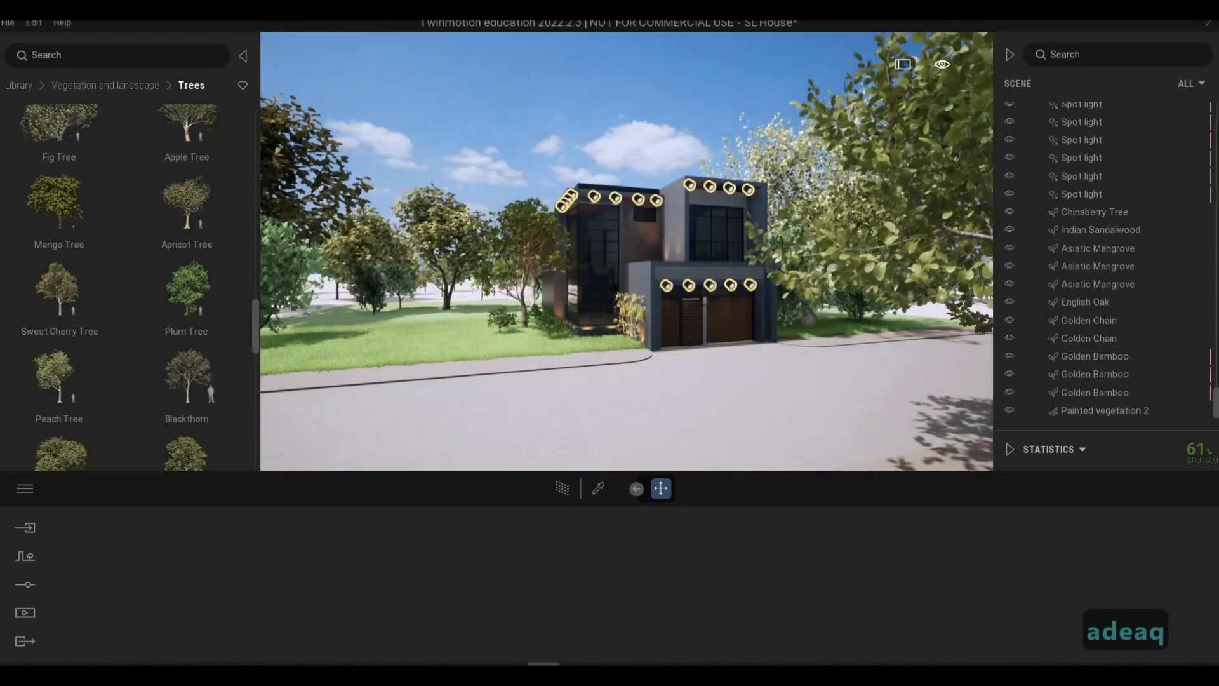
Examine the house front from eye level on the opposite lawn, checking how the trees frame the facade.
{"action": "key", "text": "2"}
{"action": "key", "text": "d"}
{"action": "key", "text": "s"}
{"action": "key", "text": "d"}
{"action": "key", "text": "s"}
{"action": "key", "text": "s"}
{"action": "key", "text": "s"}
{"action": "key", "text": "s"}
{"action": "key", "text": "s"}
{"action": "key", "text": "s"}
{"action": "key", "text": "s"}
{"action": "key", "text": "s"}
{"action": "key", "text": "s"}
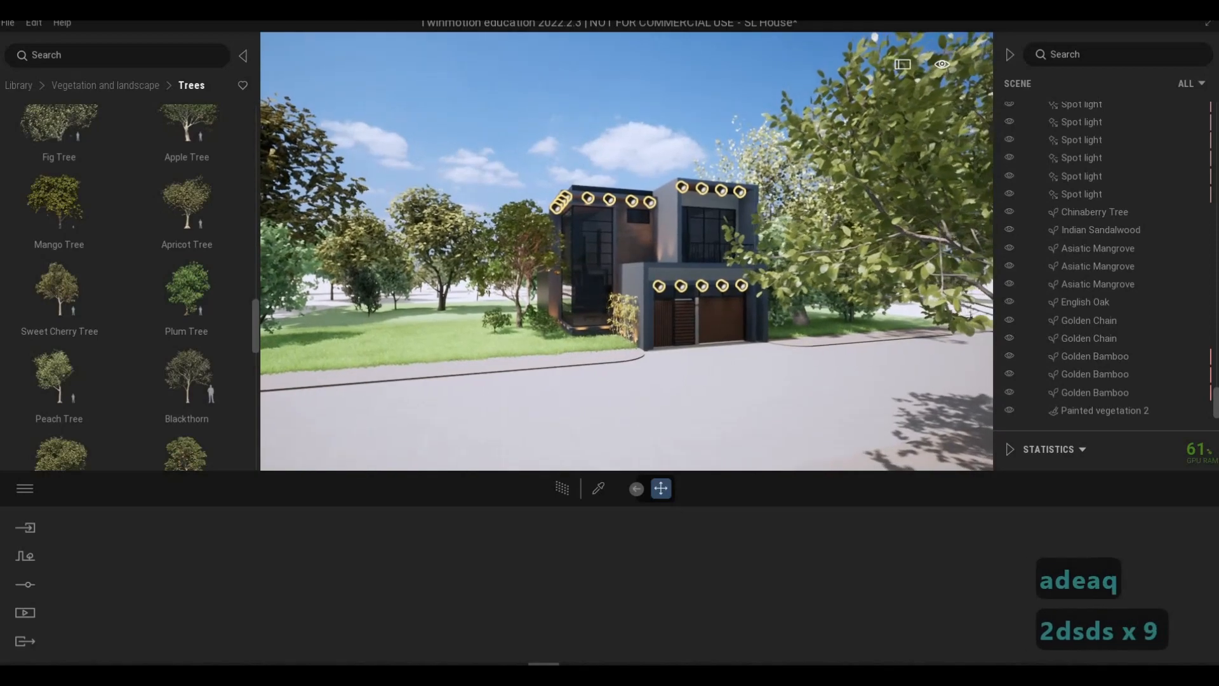
{"action": "key", "text": "3"}
{"action": "key", "text": "d"}
{"action": "key", "text": "w"}
{"action": "key", "text": "e"}
{"action": "key", "text": "e"}
{"action": "key", "text": "e"}
{"action": "key", "text": "e"}
{"action": "key", "text": "e"}
{"action": "key", "text": "e"}
{"action": "key", "text": "e"}
{"action": "key", "text": "e"}
{"action": "key", "text": "e"}
{"action": "key", "text": "e"}
{"action": "key", "text": "e"}
{"action": "key", "text": "e"}
{"action": "key", "text": "e"}
{"action": "key", "text": "e"}
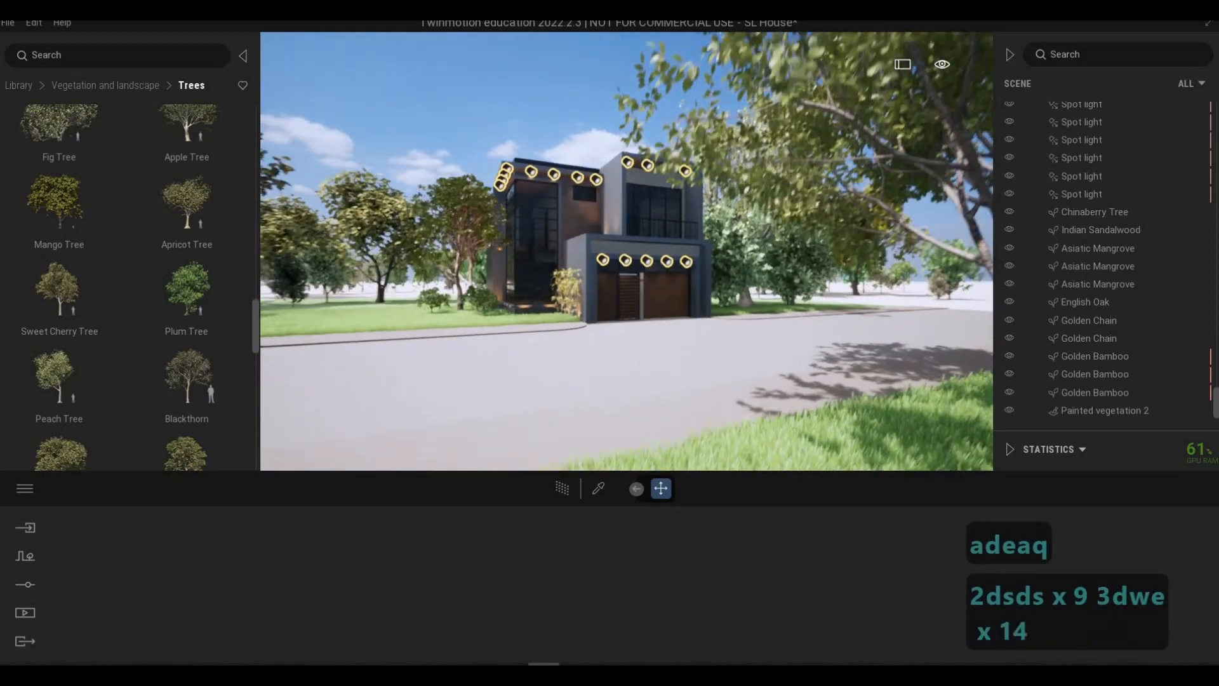
{"action": "key", "text": "d"}
{"action": "key", "text": "d"}
{"action": "key", "text": "d"}
{"action": "key", "text": "a"}
{"action": "key", "text": "e"}
{"action": "key", "text": "d"}
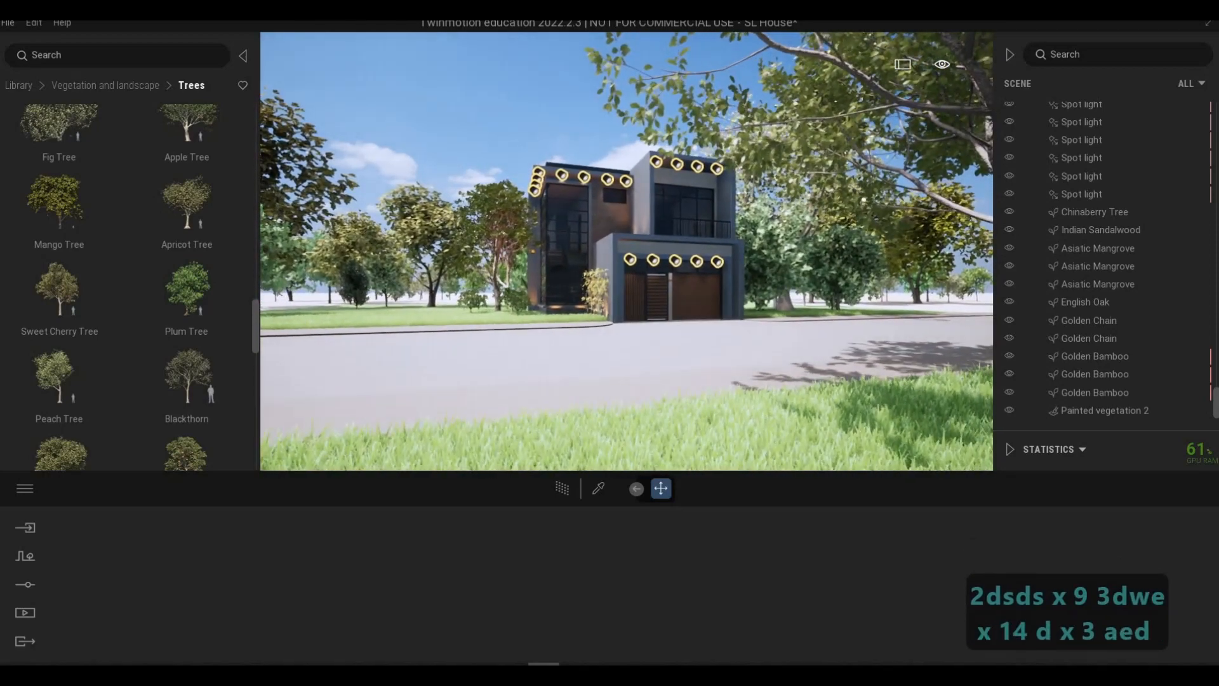
{"action": "key", "text": "w"}
{"action": "key", "text": "w"}
{"action": "key", "text": "d"}
{"action": "key", "text": "e"}
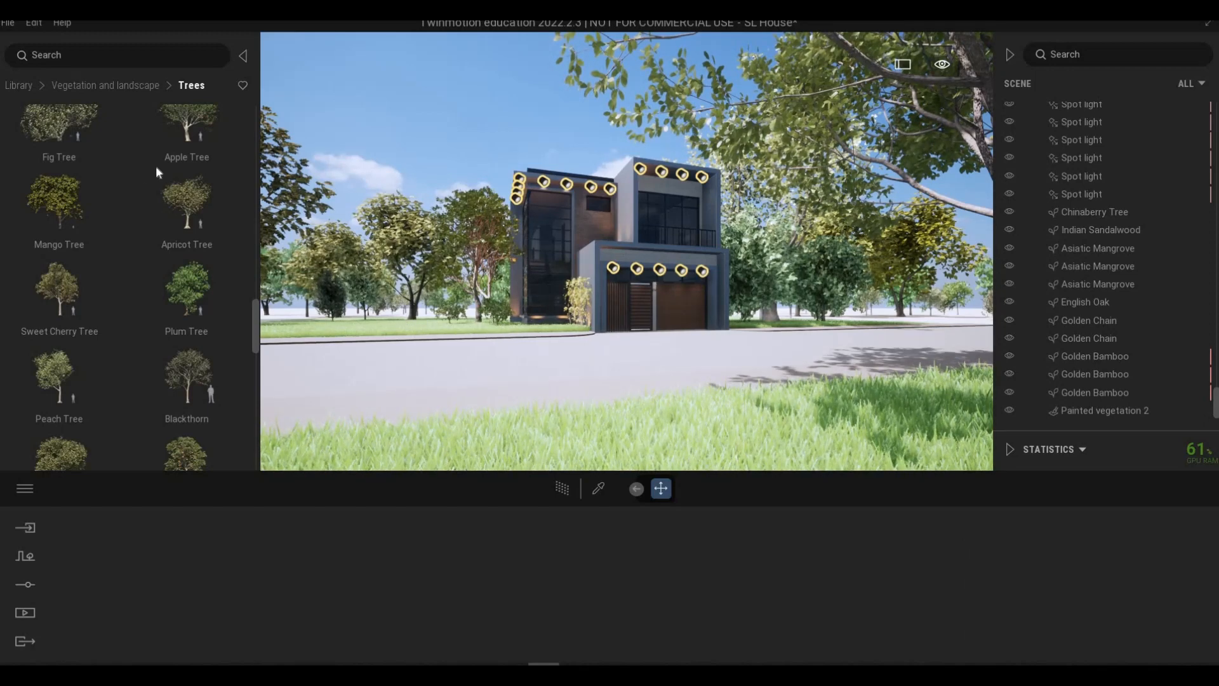
Replace the brick paving under the trees beside the lawn with the Grass 1 material from the Nature ground materials.
{"action": "key", "text": "e"}
{"action": "key", "text": "w"}
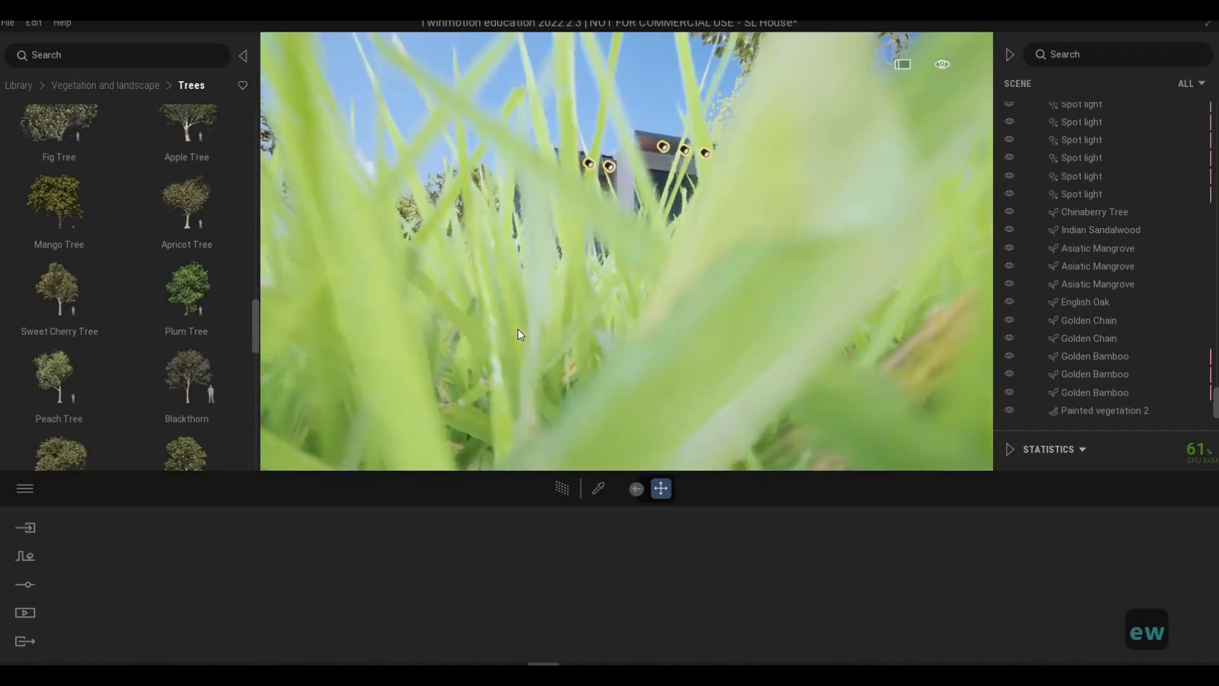
{"action": "key", "text": "w"}
{"action": "key", "text": "w"}
{"action": "key", "text": "q"}
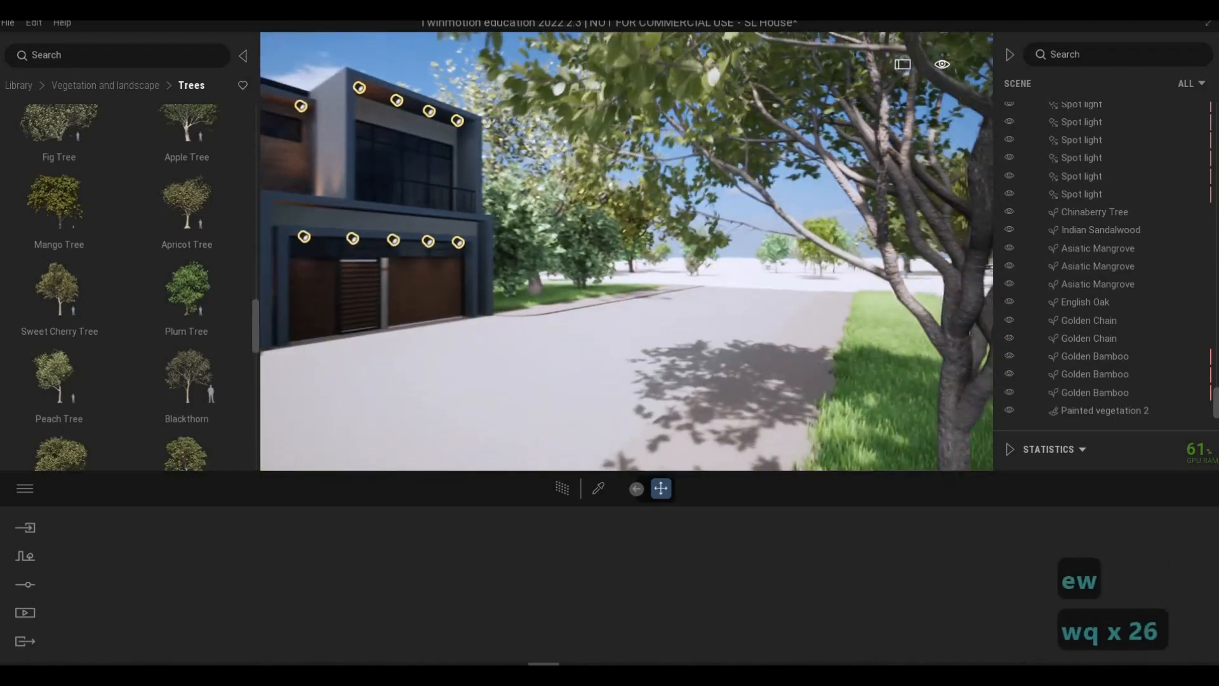
{"action": "key", "text": "a"}
{"action": "key", "text": "w"}
{"action": "key", "text": "q"}
{"action": "key", "text": "d"}
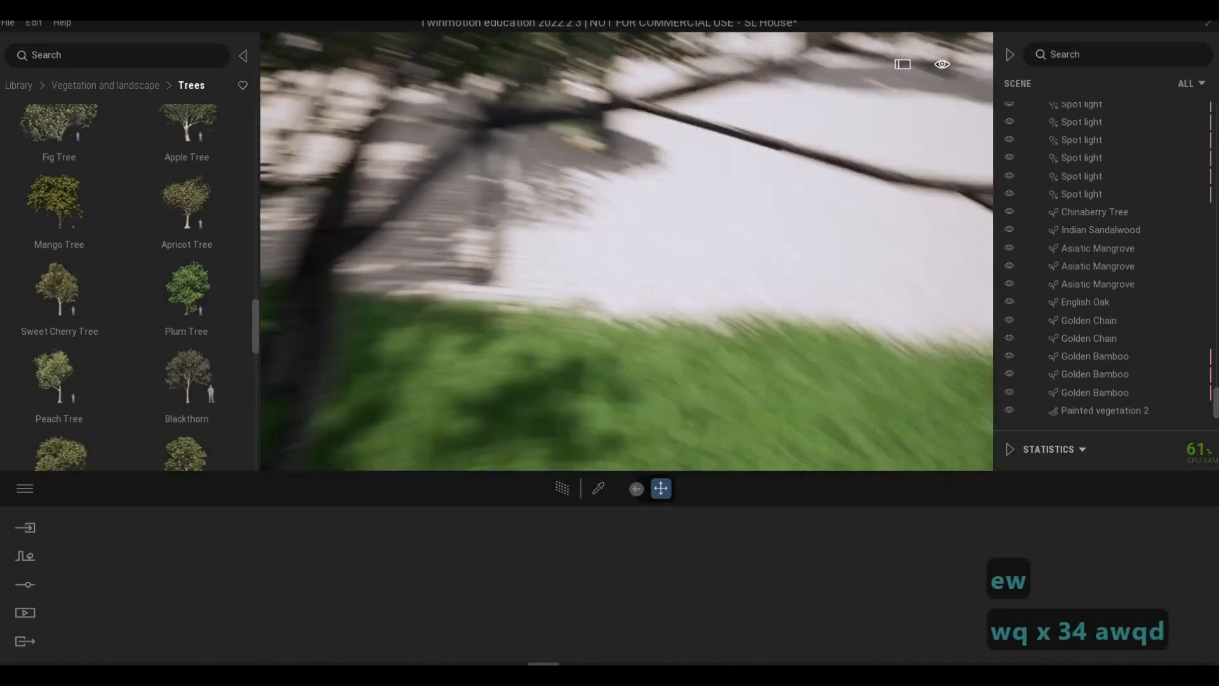
{"action": "key", "text": "d"}
{"action": "key", "text": "d"}
{"action": "key", "text": "d"}
{"action": "key", "text": "d"}
{"action": "key", "text": "d"}
{"action": "key", "text": "d"}
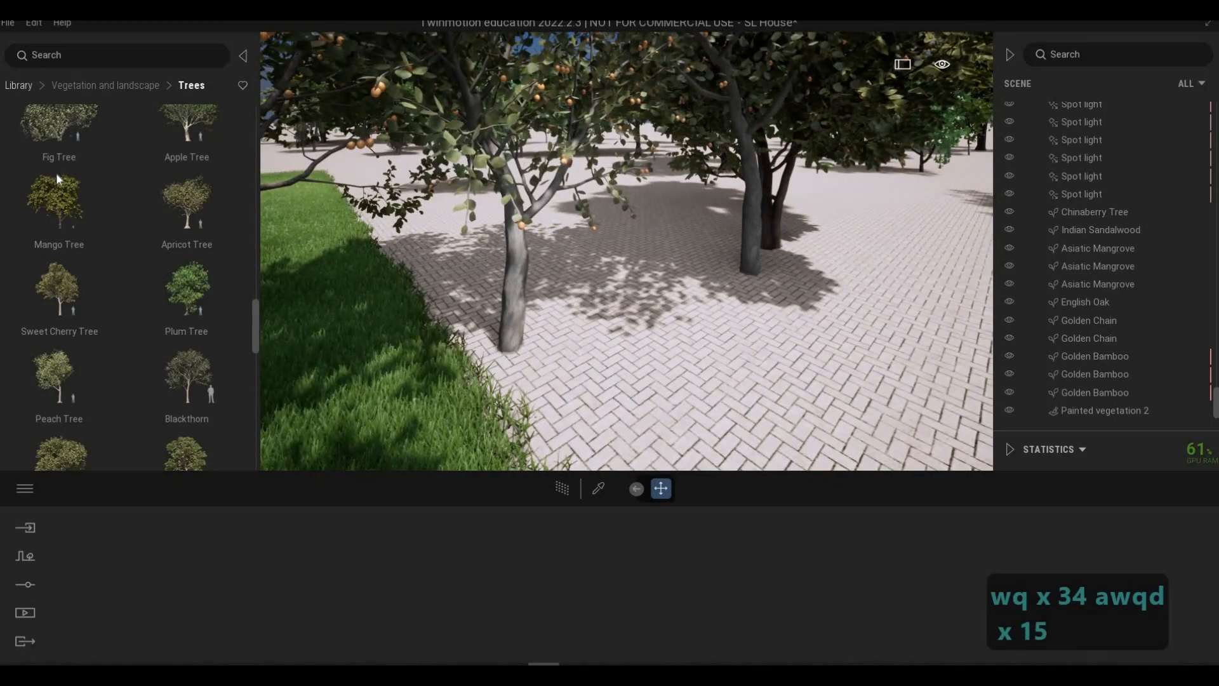
{"action": "left_click", "coordinate": [55, 158]}
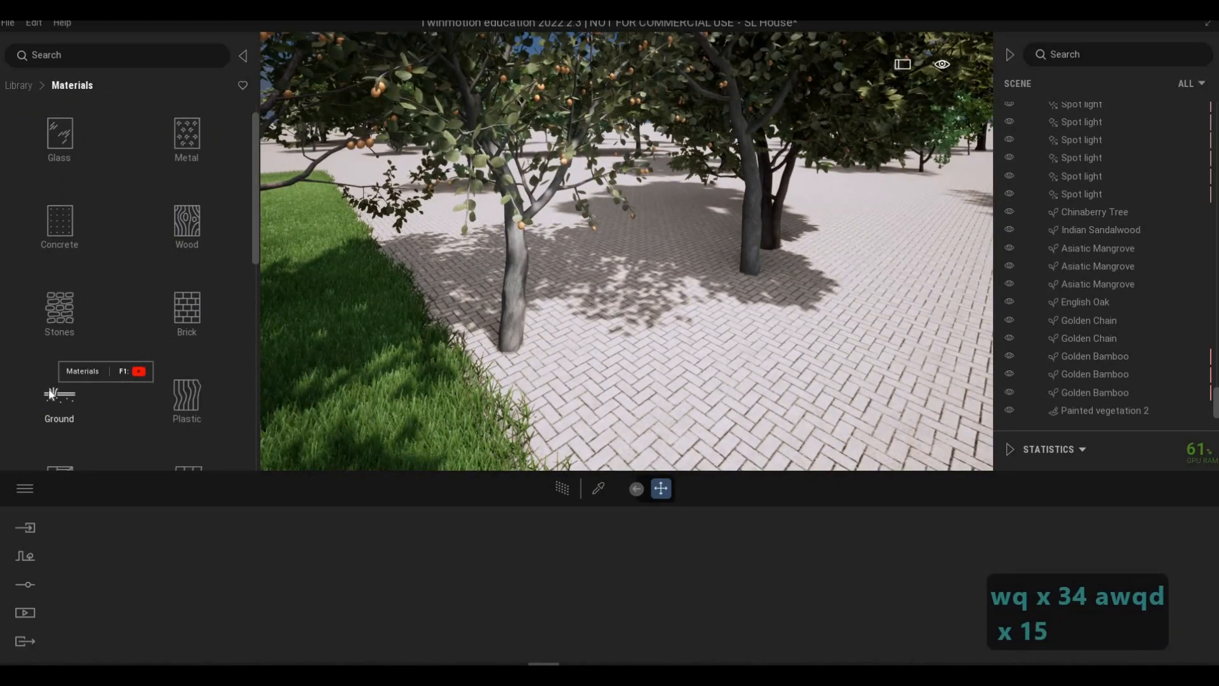
{"action": "left_click", "coordinate": [173, 162]}
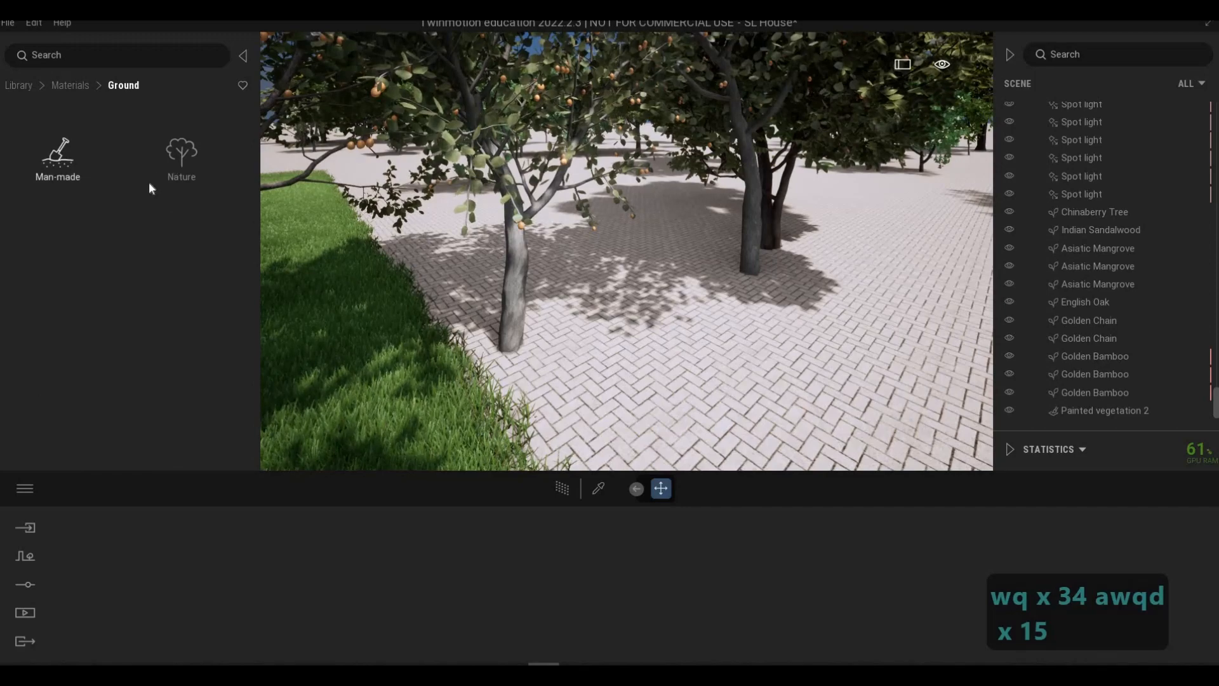
{"action": "left_click_drag", "start_coordinate": [725, 338], "coordinate": [725, 337]}
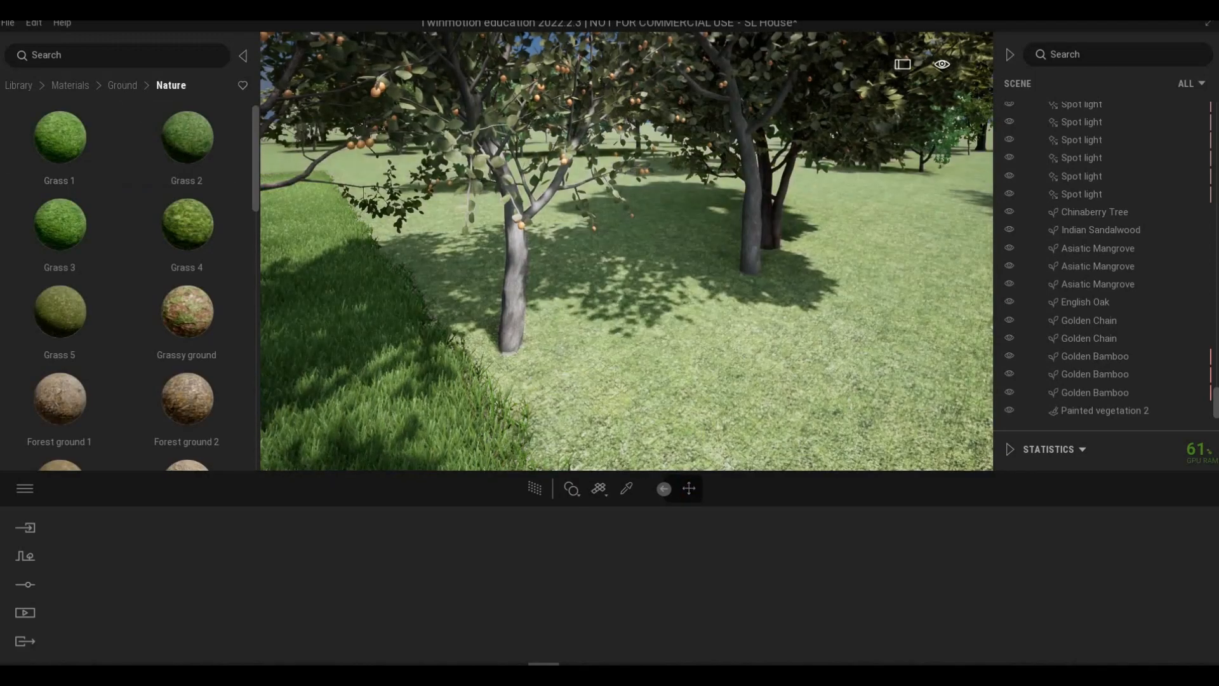
{"action": "key", "text": "a"}
{"action": "right_click_drag", "start_coordinate": [726, 338], "coordinate": [797, 343]}
{"action": "key", "text": "Escape"}
{"action": "key", "text": "Escape"}
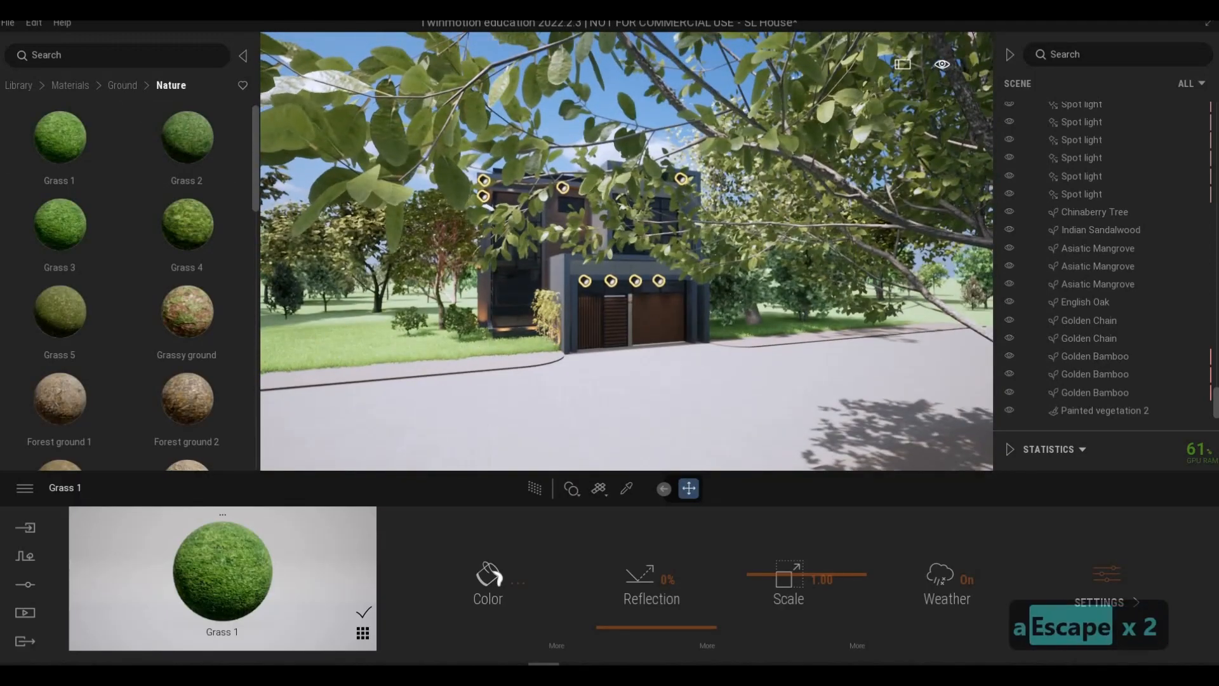
Examine the house and its grassed surroundings from the street, including the tree-lined lawn beside it.
{"action": "key", "text": "a"}
{"action": "key", "text": "w"}
{"action": "key", "text": "e"}
{"action": "key", "text": "e"}
{"action": "key", "text": "e"}
{"action": "key", "text": "e"}
{"action": "key", "text": "a"}
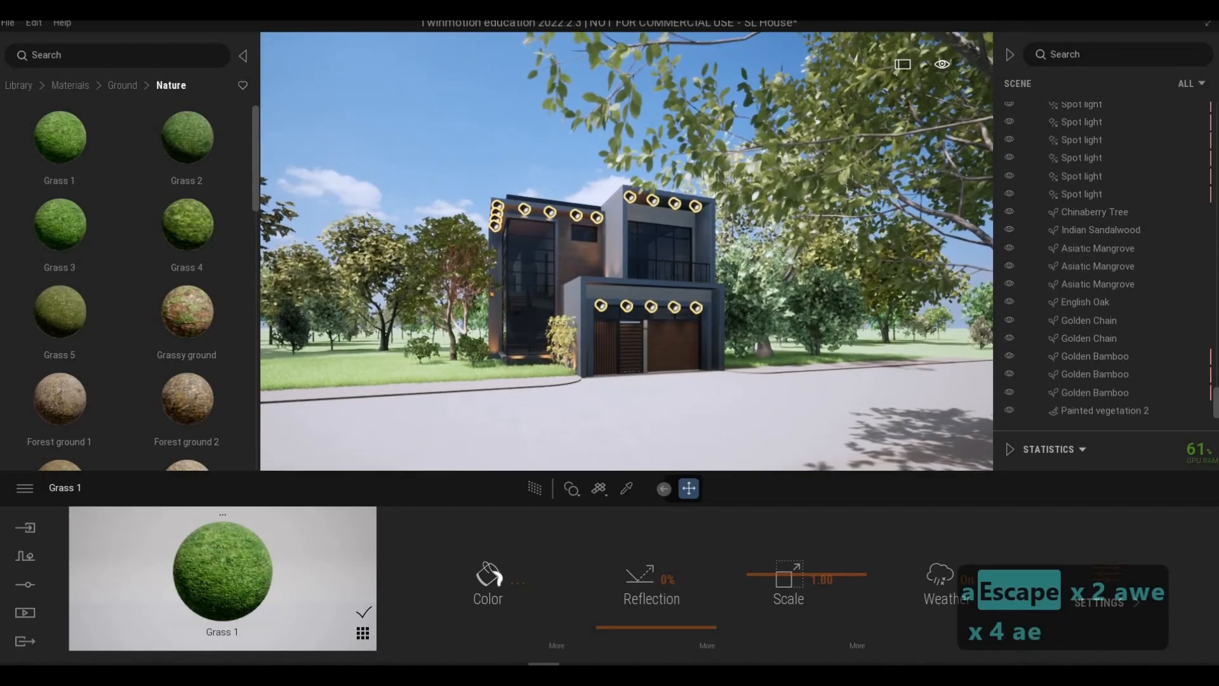
{"action": "key", "text": "e"}
{"action": "key", "text": "s"}
{"action": "key", "text": "d"}
{"action": "key", "text": "w"}
{"action": "key", "text": "d"}
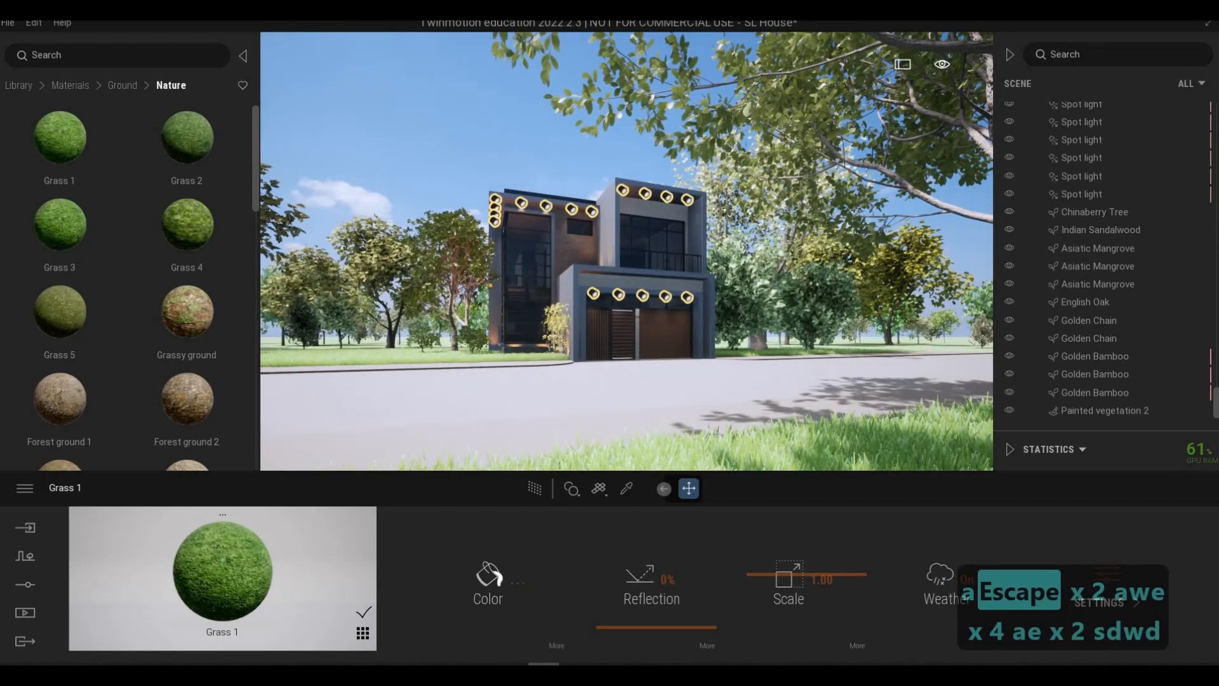
{"action": "key", "text": "q"}
{"action": "key", "text": "q"}
{"action": "key", "text": "q"}
{"action": "key", "text": "q"}
{"action": "key", "text": "q"}
{"action": "key", "text": "q"}
{"action": "key", "text": "q"}
{"action": "key", "text": "q"}
{"action": "key", "text": "q"}
{"action": "key", "text": "q"}
{"action": "key", "text": "q"}
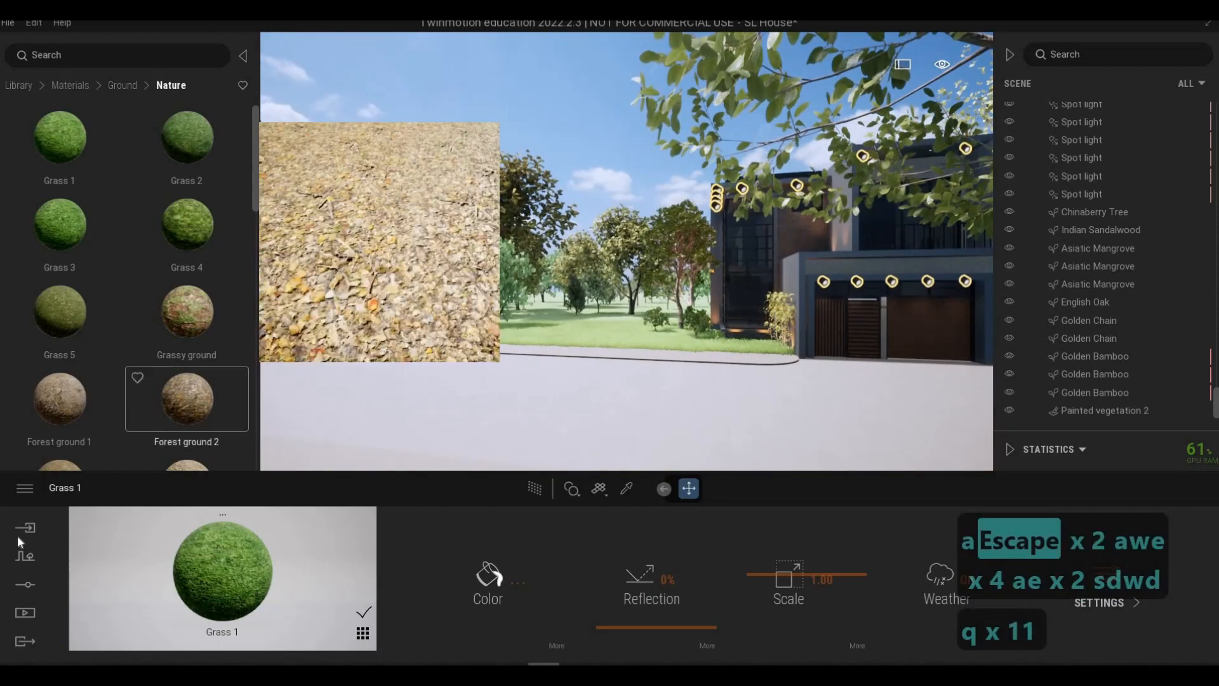
Start a new vegetation paint set with Indian Sandalwood, Banyan, Austrian Pine and Littleleaf Linden trees.
{"action": "left_click", "coordinate": [19, 559]}
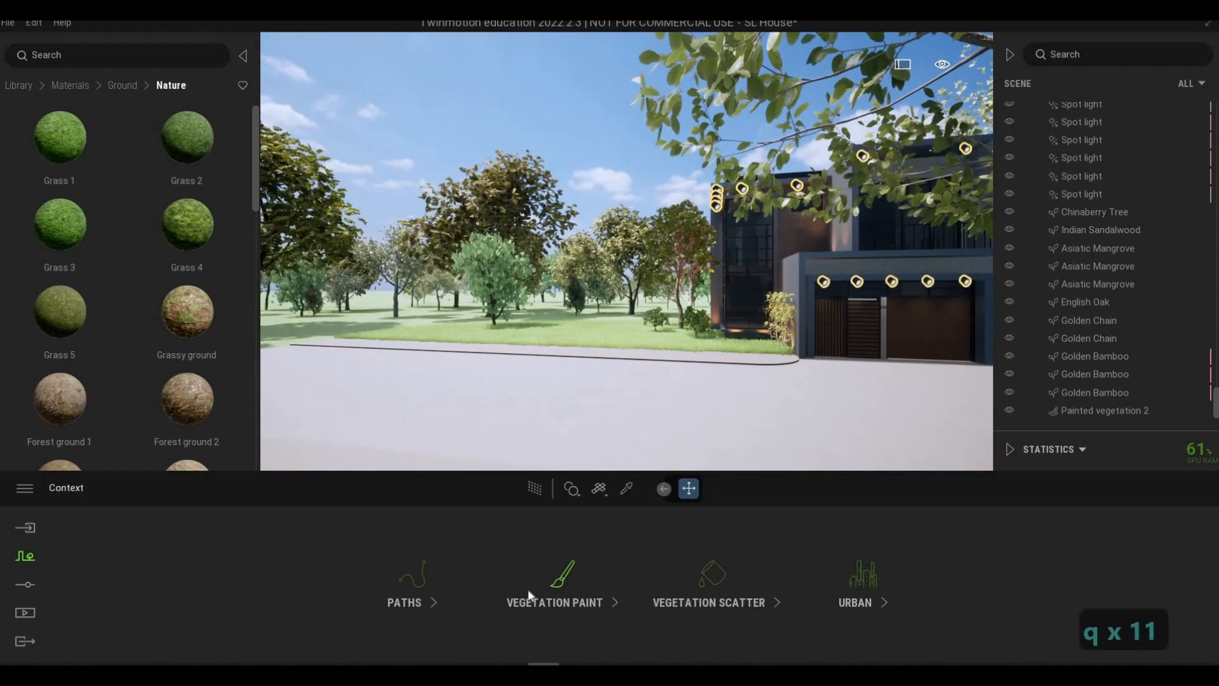
{"action": "left_click", "coordinate": [553, 581]}
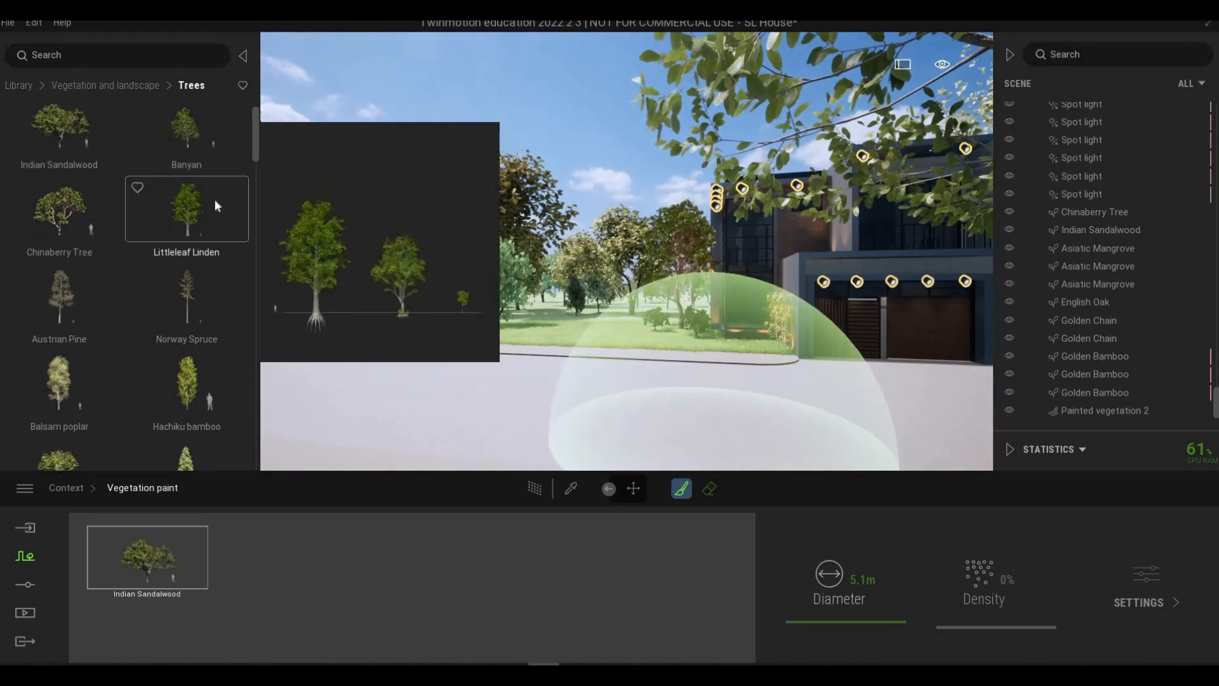
{"action": "mouse_move", "coordinate": [71, 288]}
{"action": "left_mouse_down"}
{"action": "mouse_move", "coordinate": [315, 532]}
{"action": "mouse_move", "coordinate": [323, 588]}
{"action": "left_mouse_up"}
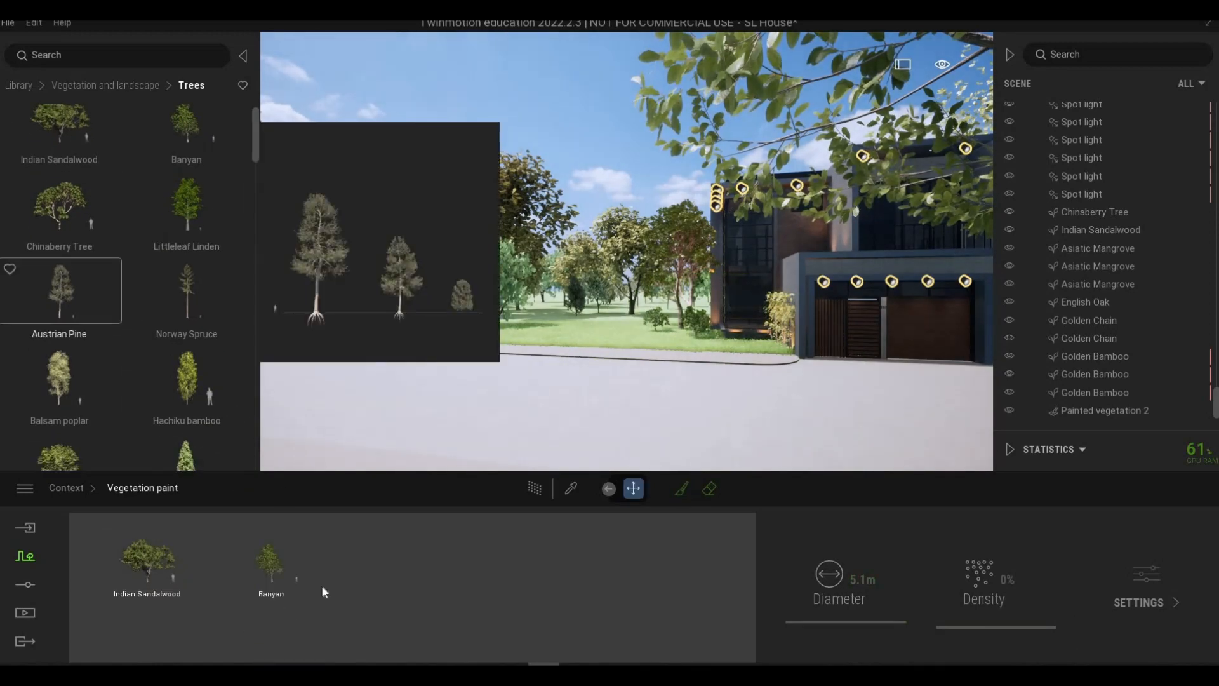
{"action": "scroll", "coordinate": [193, 204], "scroll_direction": "down", "scroll_amount": 1}
{"action": "left_click_drag", "start_coordinate": [336, 535], "coordinate": [438, 591]}
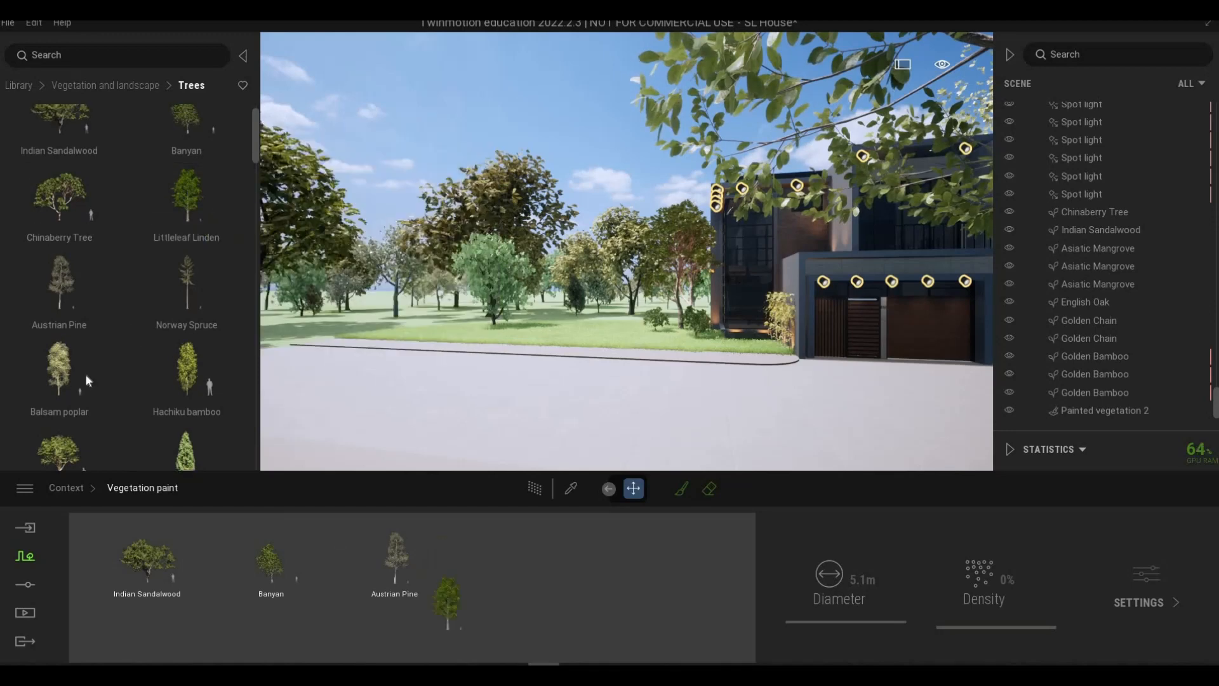
Add Amur cork tree, Katsura tree, Weeping Willow, Turkey Oak and Nikko fir to the vegetation paint set.
{"action": "scroll", "coordinate": [100, 397], "scroll_direction": "down", "scroll_amount": 1}
{"action": "mouse_move", "coordinate": [92, 400]}
{"action": "left_mouse_down"}
{"action": "mouse_move", "coordinate": [357, 582]}
{"action": "mouse_move", "coordinate": [394, 589]}
{"action": "mouse_move", "coordinate": [316, 512]}
{"action": "mouse_move", "coordinate": [429, 563]}
{"action": "left_mouse_up"}
{"action": "scroll", "coordinate": [100, 421], "scroll_direction": "down", "scroll_amount": 1}
{"action": "scroll", "coordinate": [177, 394], "scroll_direction": "down", "scroll_amount": 1}
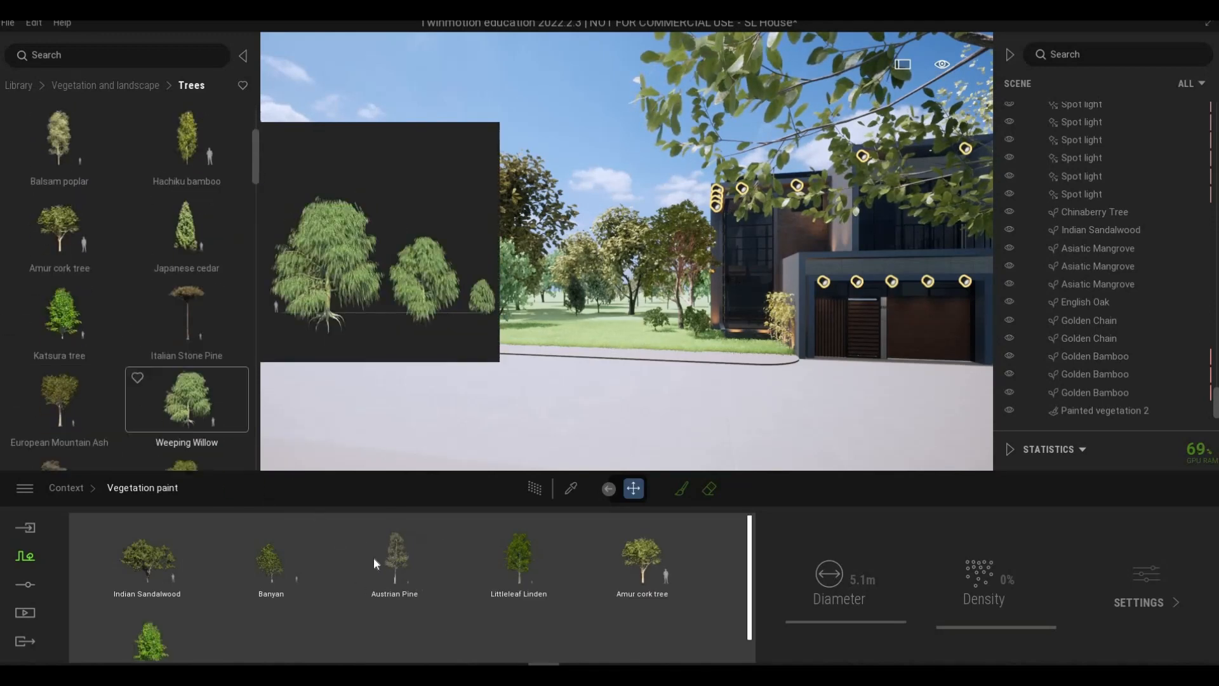
{"action": "left_click_drag", "start_coordinate": [184, 390], "coordinate": [182, 478]}
{"action": "scroll", "coordinate": [113, 408], "scroll_direction": "down", "scroll_amount": 1}
{"action": "mouse_move", "coordinate": [181, 403]}
{"action": "left_mouse_down"}
{"action": "mouse_move", "coordinate": [272, 473]}
{"action": "mouse_move", "coordinate": [379, 613]}
{"action": "left_mouse_up"}
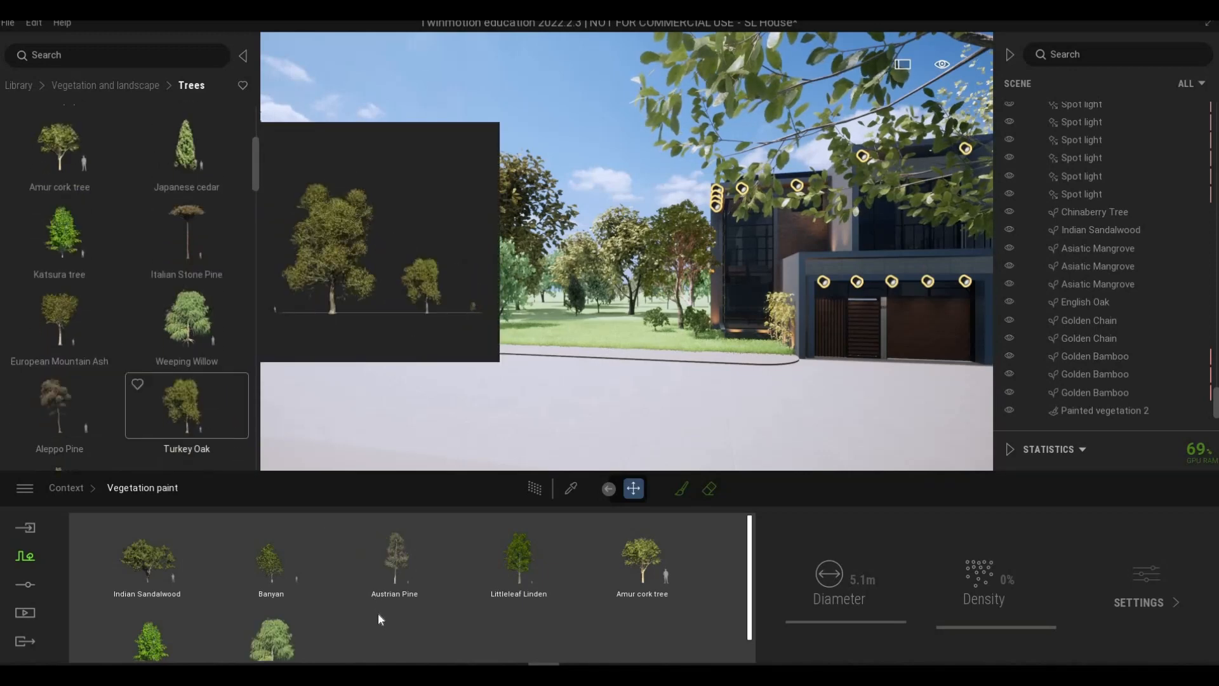
{"action": "scroll", "coordinate": [105, 413], "scroll_direction": "down", "scroll_amount": 1}
{"action": "mouse_move", "coordinate": [105, 409]}
{"action": "left_mouse_down"}
{"action": "mouse_move", "coordinate": [362, 597]}
{"action": "mouse_move", "coordinate": [509, 575]}
{"action": "left_mouse_up"}
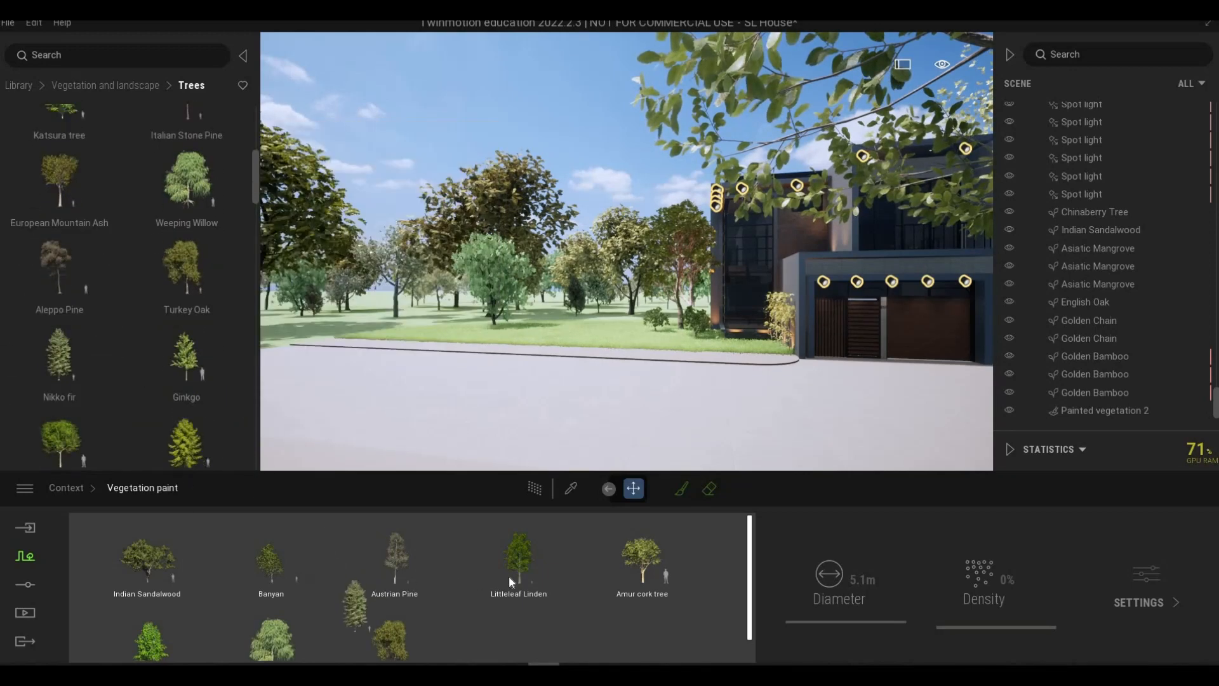
Set the paint density to 100% and select all nine tree species in the set for painting.
{"action": "left_click", "coordinate": [139, 547]}
{"action": "left_click_drag", "start_coordinate": [994, 609], "coordinate": [993, 517]}
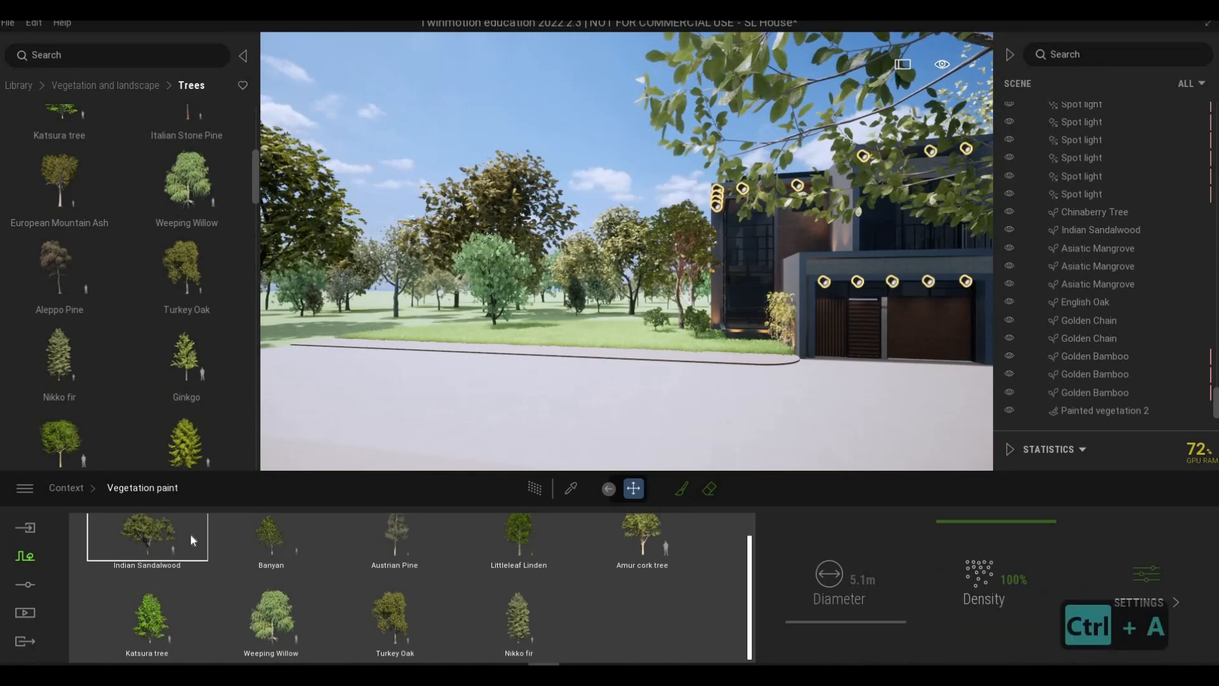
{"action": "key", "text": "ctrl+a"}
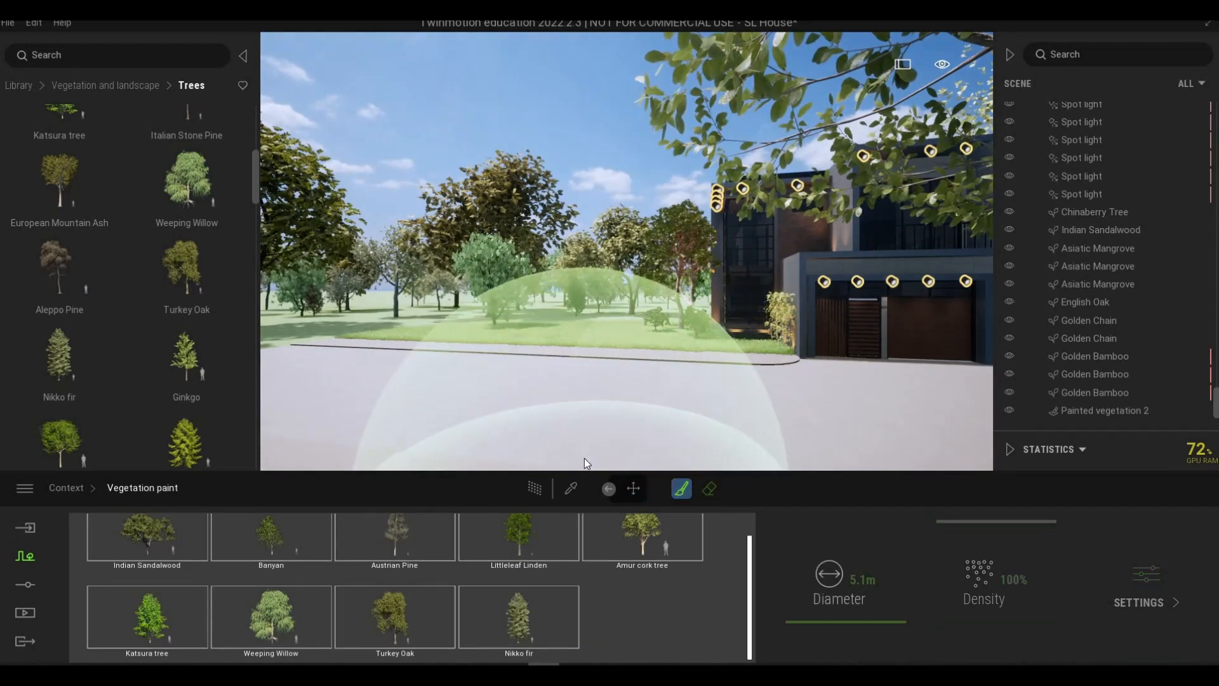
Set the vegetation brush diameter to 28.0 m and paint the mixed trees over the grass around the house.
{"action": "key", "text": "w"}
{"action": "key", "text": "q"}
{"action": "key", "text": "q"}
{"action": "key", "text": "q"}
{"action": "key", "text": "w"}
{"action": "key", "text": "w"}
{"action": "key", "text": "w"}
{"action": "key", "text": "w"}
{"action": "key", "text": "w"}
{"action": "key", "text": "w"}
{"action": "key", "text": "w"}
{"action": "key", "text": "w"}
{"action": "key", "text": "w"}
{"action": "key", "text": "w"}
{"action": "key", "text": "w"}
{"action": "key", "text": "w"}
{"action": "key", "text": "s"}
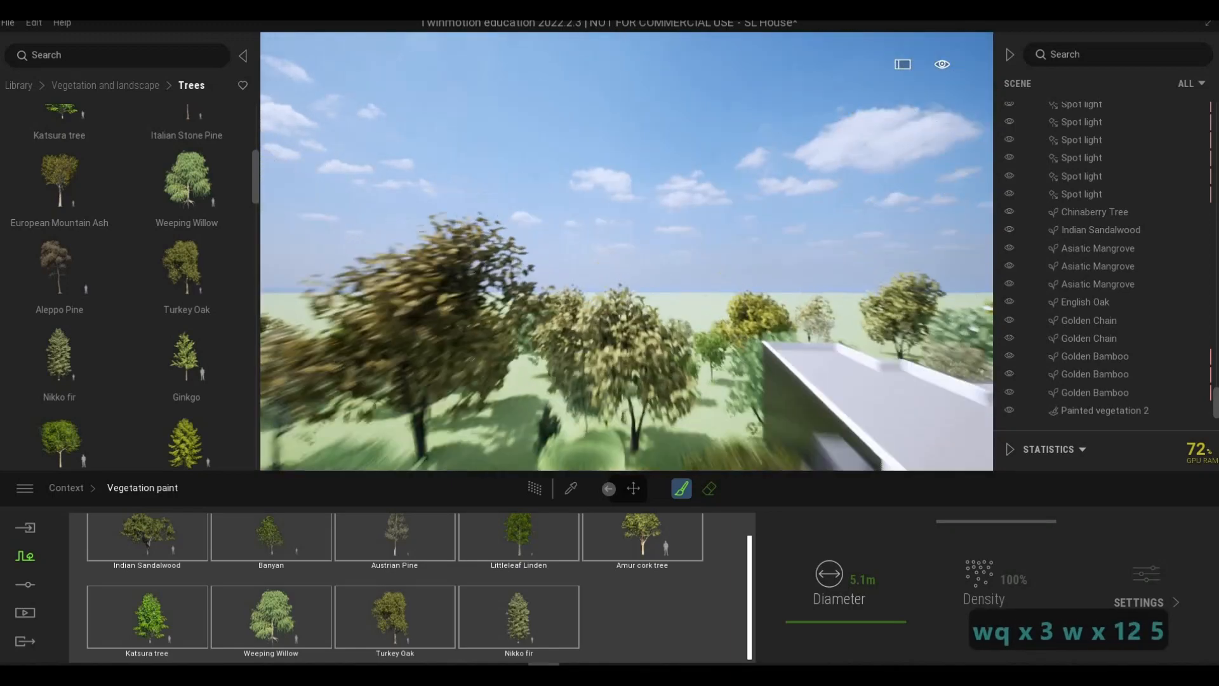
{"action": "key", "text": "q"}
{"action": "key", "text": "q"}
{"action": "key", "text": "a"}
{"action": "key", "text": "s"}
{"action": "left_click_drag", "start_coordinate": [827, 616], "coordinate": [825, 592]}
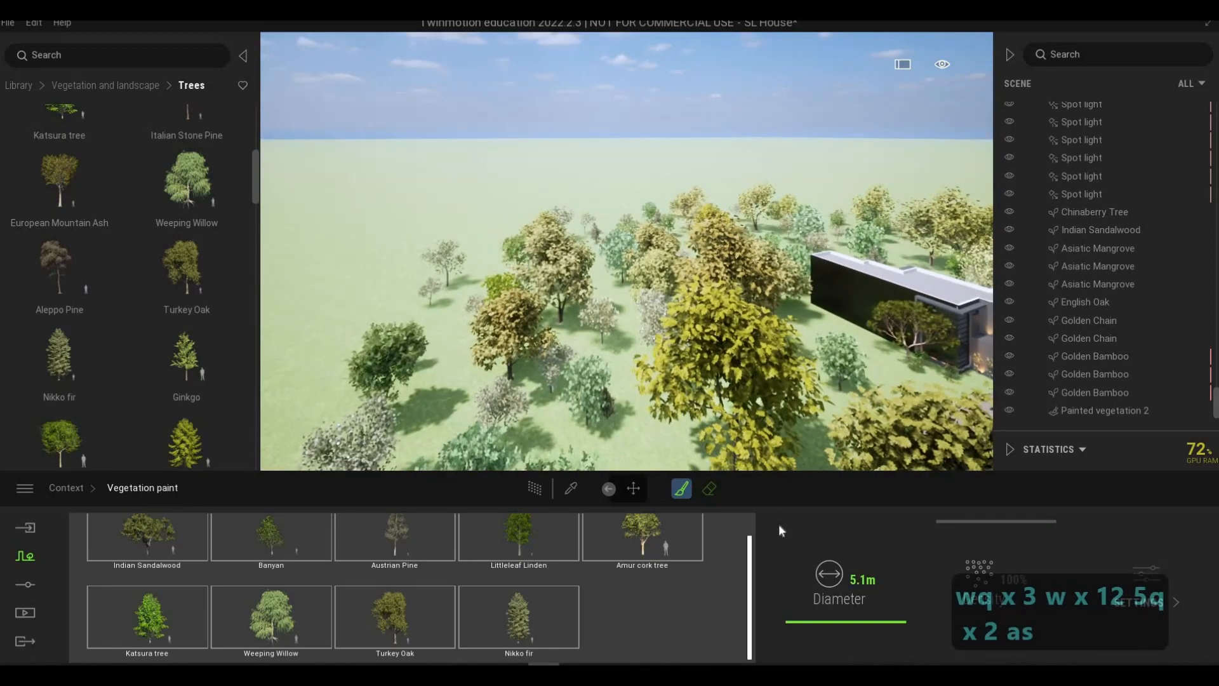
{"action": "key", "text": "s"}
{"action": "left_click_drag", "start_coordinate": [402, 390], "coordinate": [714, 214]}
{"action": "key", "text": "s"}
{"action": "key", "text": "d"}
{"action": "key", "text": "w"}
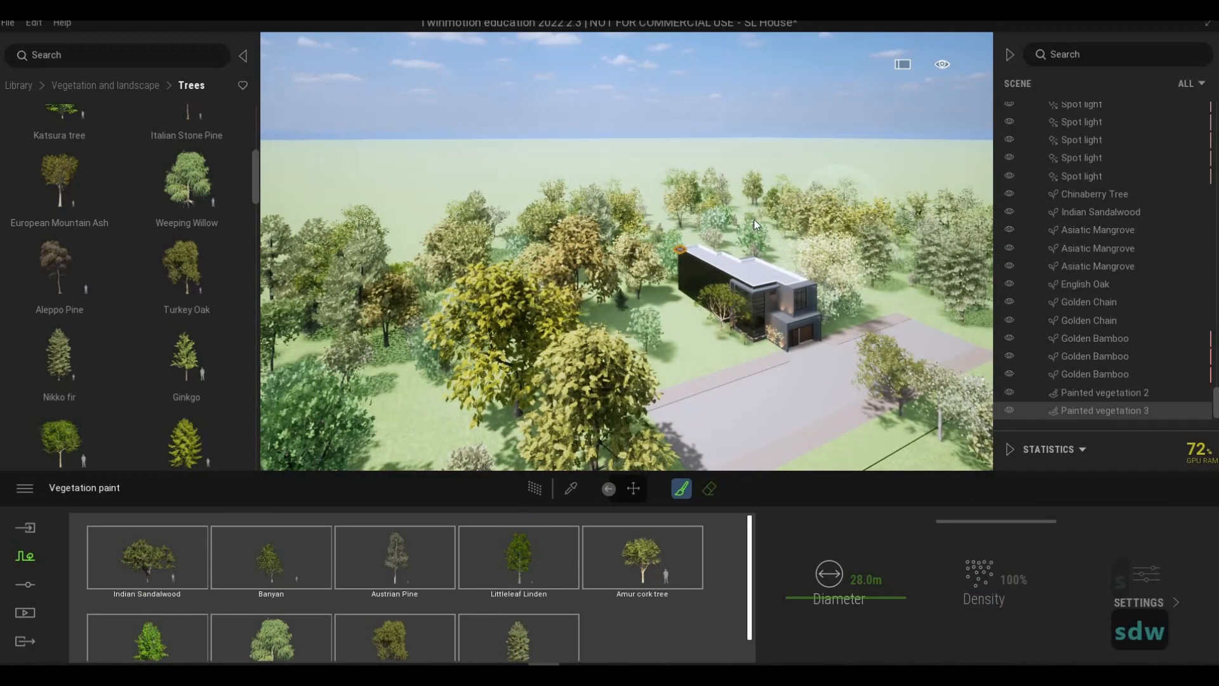
Set the vegetation brush diameter to 38.3 m and paint the mixed trees over the open grass behind and beside the house.
{"action": "key", "text": "a"}
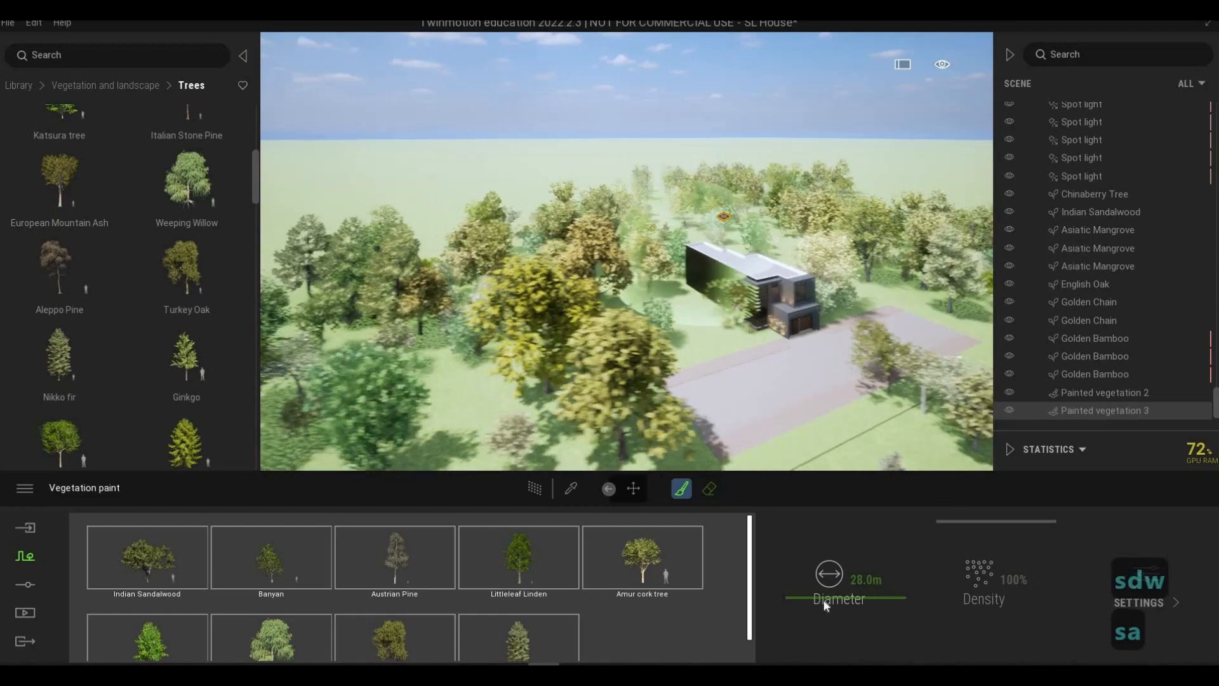
{"action": "key", "text": "s"}
{"action": "key", "text": "a"}
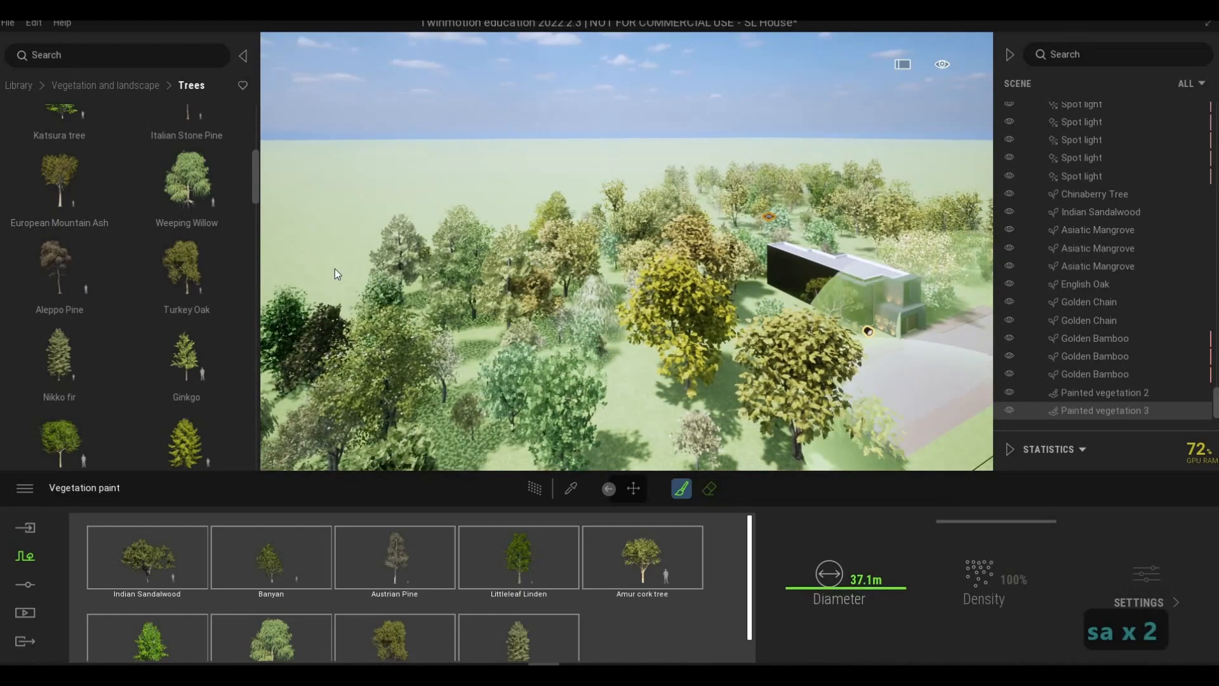
{"action": "mouse_move", "coordinate": [334, 268]}
{"action": "left_mouse_down"}
{"action": "mouse_move", "coordinate": [394, 271]}
{"action": "mouse_move", "coordinate": [570, 215]}
{"action": "left_mouse_up"}
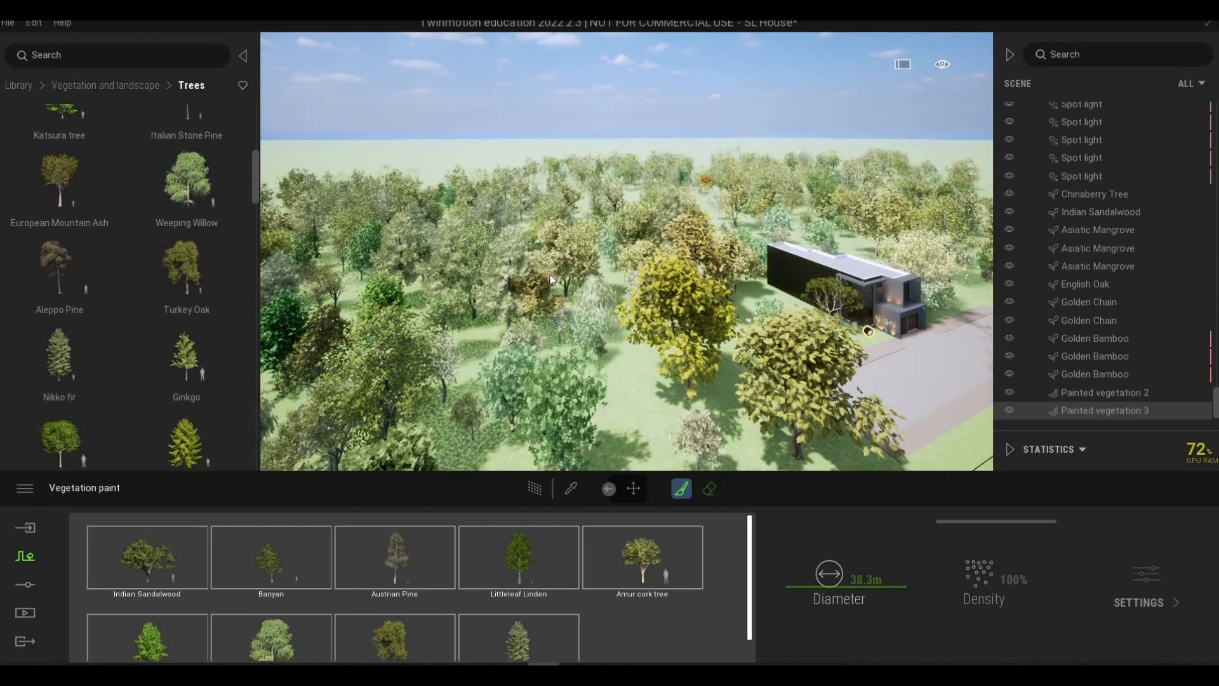
Paint the mixed trees over the open grass in front of the house, on the far side of the road.
{"action": "key", "text": "s"}
{"action": "key", "text": "d"}
{"action": "key", "text": "d"}
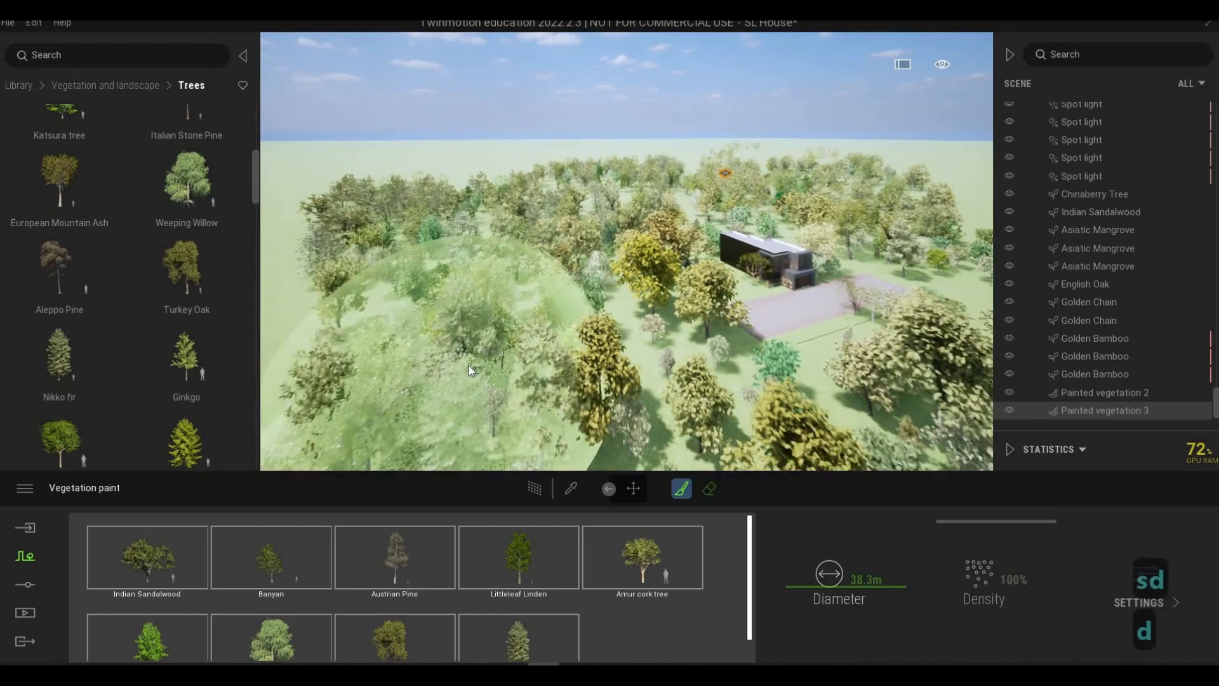
{"action": "key", "text": "d"}
{"action": "key", "text": "d"}
{"action": "key", "text": "d"}
{"action": "key", "text": "d"}
{"action": "key", "text": "d"}
{"action": "key", "text": "d"}
{"action": "key", "text": "d"}
{"action": "key", "text": "d"}
{"action": "key", "text": "d"}
{"action": "key", "text": "d"}
{"action": "key", "text": "d"}
{"action": "key", "text": "d"}
{"action": "key", "text": "d"}
{"action": "key", "text": "d"}
{"action": "key", "text": "d"}
{"action": "key", "text": "d"}
{"action": "key", "text": "d"}
{"action": "key", "text": "d"}
{"action": "key", "text": "d"}
{"action": "key", "text": "d"}
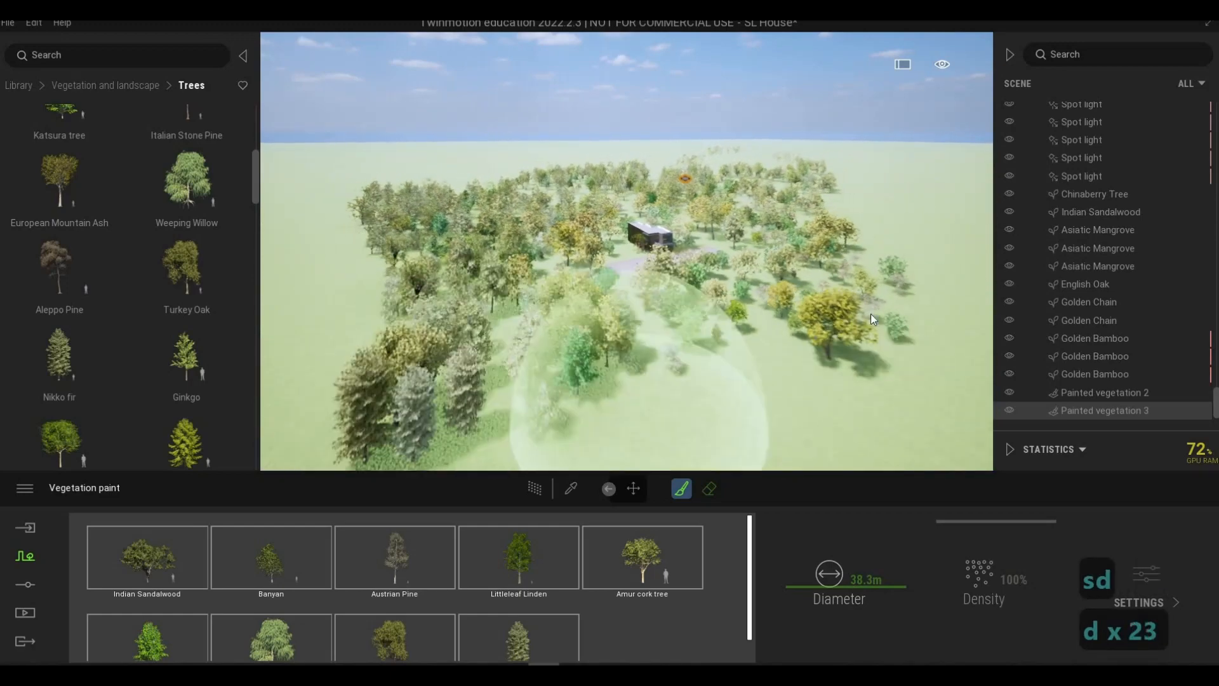
{"action": "key", "text": "d"}
{"action": "key", "text": "d"}
{"action": "key", "text": "d"}
{"action": "key", "text": "d"}
{"action": "key", "text": "d"}
{"action": "key", "text": "d"}
{"action": "key", "text": "d"}
{"action": "key", "text": "d"}
{"action": "key", "text": "d"}
{"action": "key", "text": "d"}
{"action": "key", "text": "d"}
{"action": "key", "text": "d"}
{"action": "key", "text": "d"}
{"action": "key", "text": "d"}
{"action": "key", "text": "d"}
{"action": "key", "text": "d"}
{"action": "key", "text": "d"}
{"action": "key", "text": "d"}
{"action": "key", "text": "d"}
{"action": "key", "text": "d"}
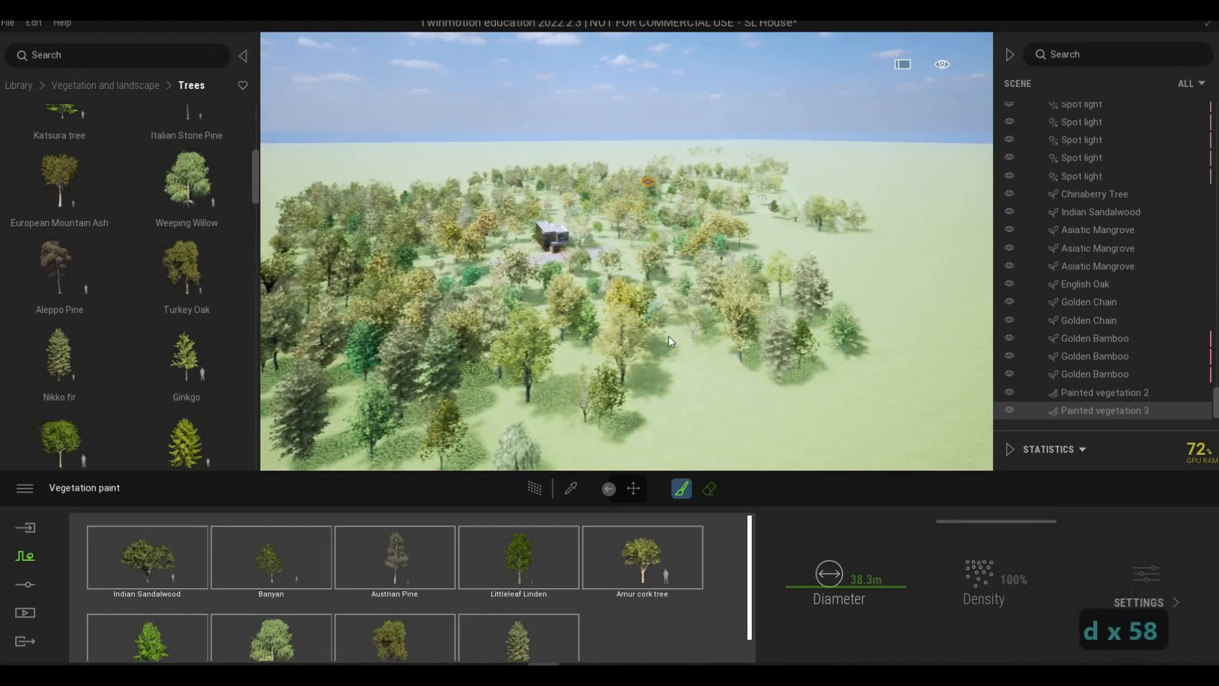
Fill the thin areas of the forest around the house with more painted trees and leave vegetation painting.
{"action": "key", "text": "w"}
{"action": "key", "text": "w"}
{"action": "key", "text": "w"}
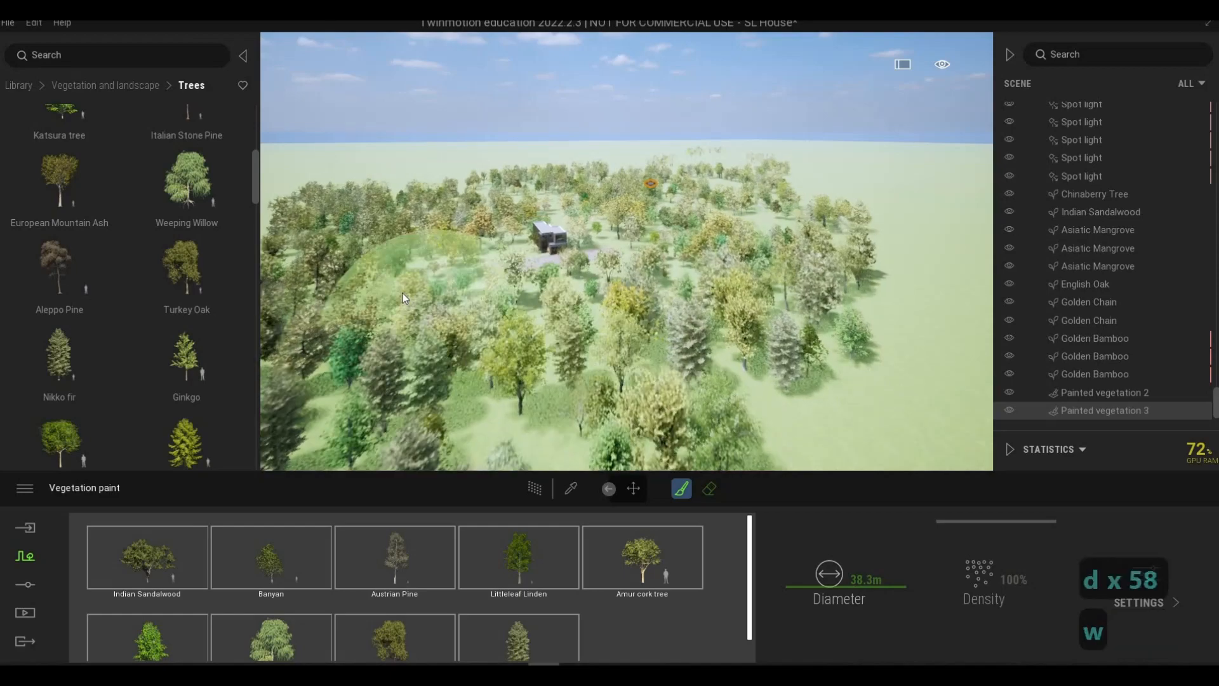
{"action": "key", "text": "q"}
{"action": "key", "text": "q"}
{"action": "key", "text": "q"}
{"action": "key", "text": "q"}
{"action": "key", "text": "a"}
{"action": "key", "text": "e"}
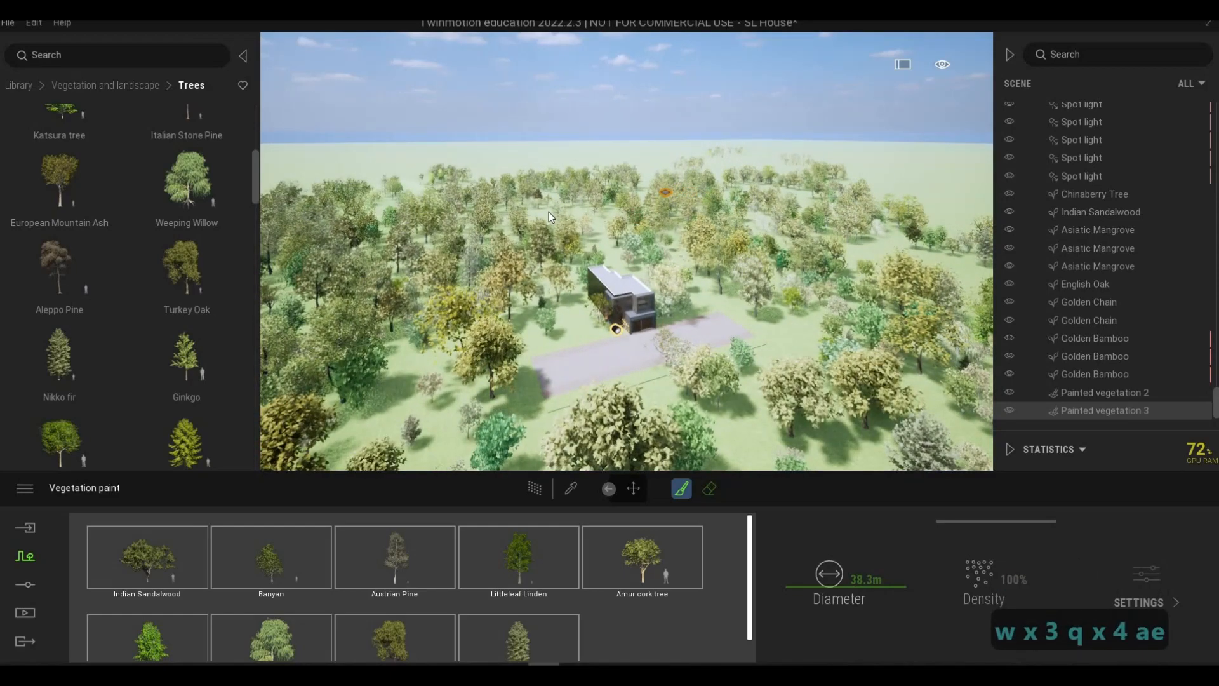
{"action": "key", "text": "Escape"}
{"action": "key", "text": "Escape"}
Examine the house and its surrounding trees from street level across the road.
{"action": "key", "text": "w"}
{"action": "key", "text": "e"}
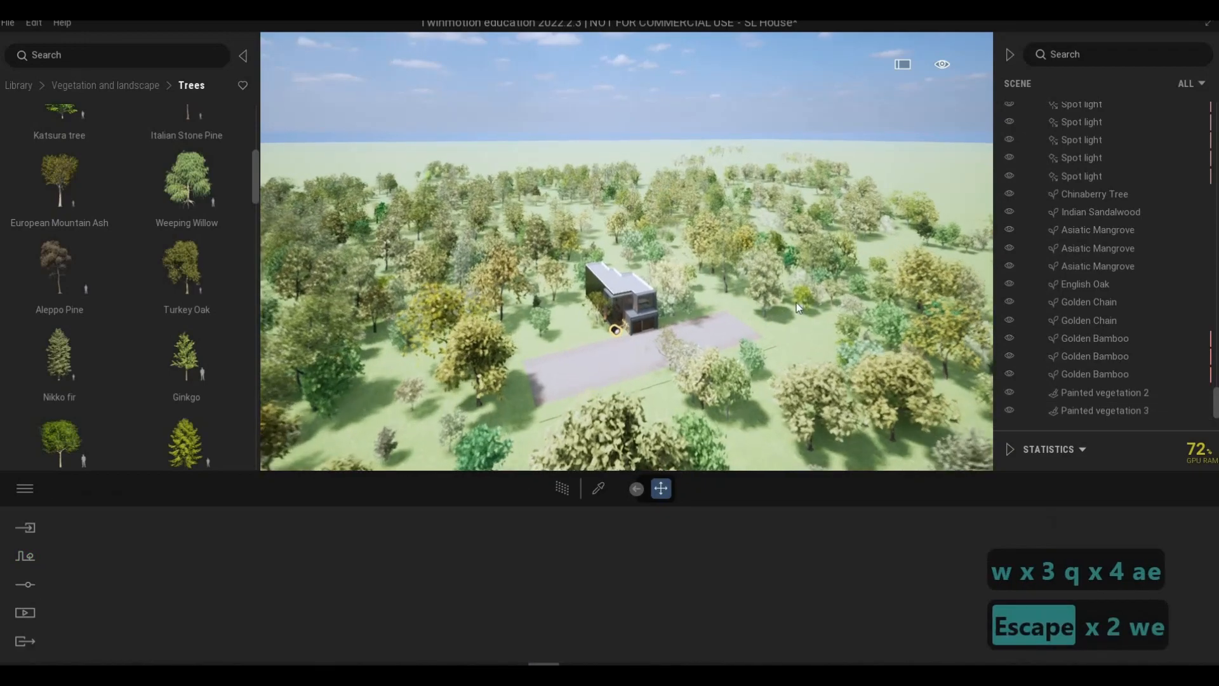
{"action": "key", "text": "e"}
{"action": "key", "text": "e"}
{"action": "key", "text": "e"}
{"action": "key", "text": "e"}
{"action": "key", "text": "e"}
{"action": "key", "text": "e"}
{"action": "key", "text": "e"}
{"action": "key", "text": "e"}
{"action": "key", "text": "e"}
{"action": "key", "text": "e"}
{"action": "key", "text": "e"}
{"action": "key", "text": "e"}
{"action": "key", "text": "e"}
{"action": "key", "text": "e"}
{"action": "key", "text": "e"}
{"action": "key", "text": "e"}
{"action": "key", "text": "e"}
{"action": "key", "text": "e"}
{"action": "key", "text": "e"}
{"action": "key", "text": "d"}
{"action": "key", "text": "d"}
{"action": "key", "text": "e"}
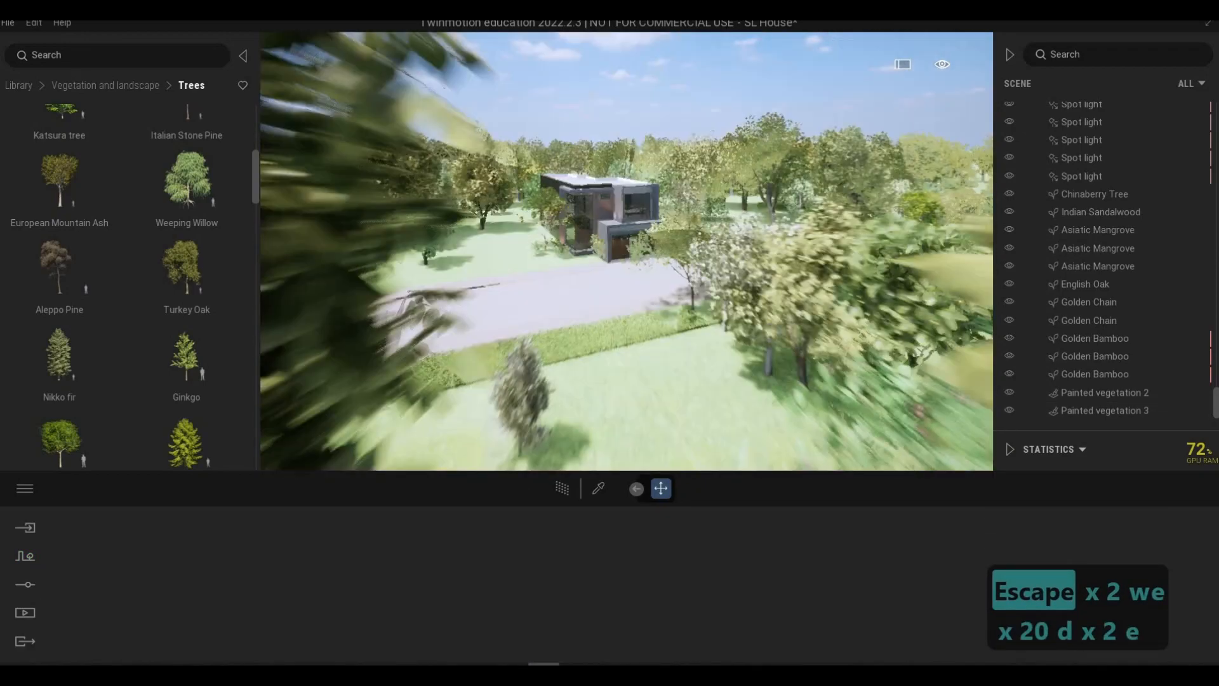
{"action": "key", "text": "w"}
{"action": "key", "text": "d"}
{"action": "key", "text": "w"}
{"action": "key", "text": "e"}
{"action": "key", "text": "a"}
{"action": "key", "text": "w"}
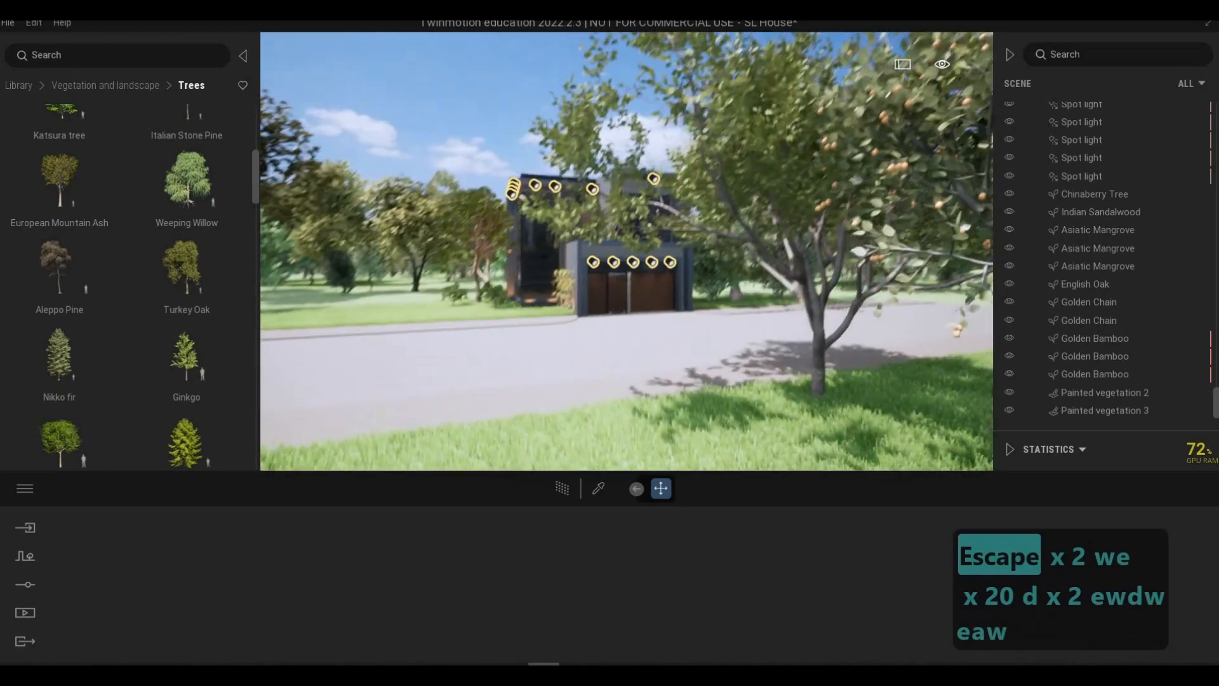
{"action": "key", "text": "w"}
{"action": "key", "text": "a"}
{"action": "key", "text": "s"}
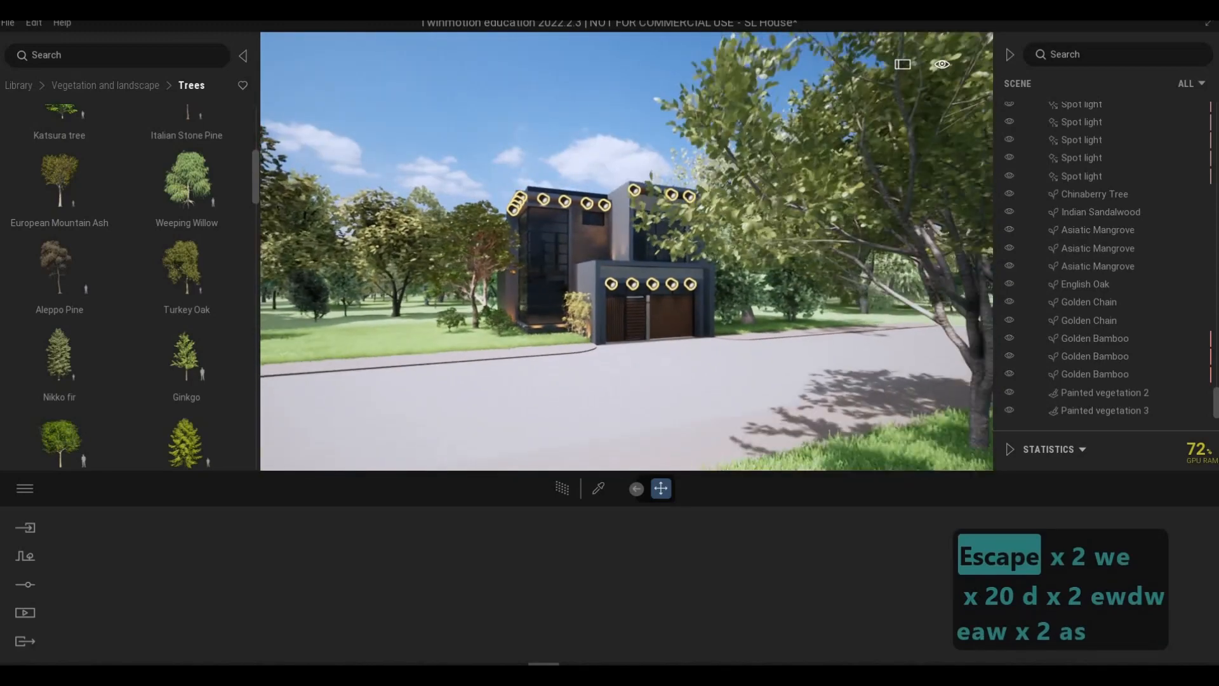
{"action": "key", "text": "e"}
{"action": "key", "text": "a"}
{"action": "key", "text": "d"}
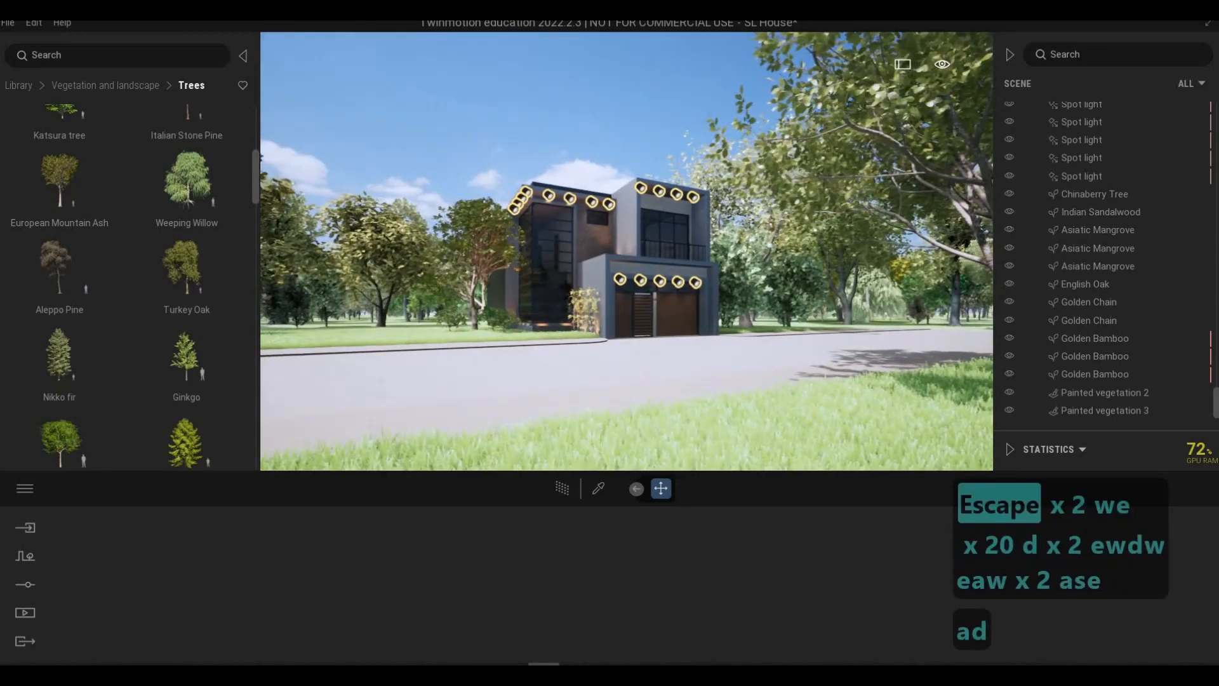
{"action": "mouse_move", "coordinate": [502, 325]}
{"action": "right_mouse_down"}
{"action": "mouse_move", "coordinate": [500, 305]}
{"action": "mouse_move", "coordinate": [503, 324]}
{"action": "right_mouse_up"}
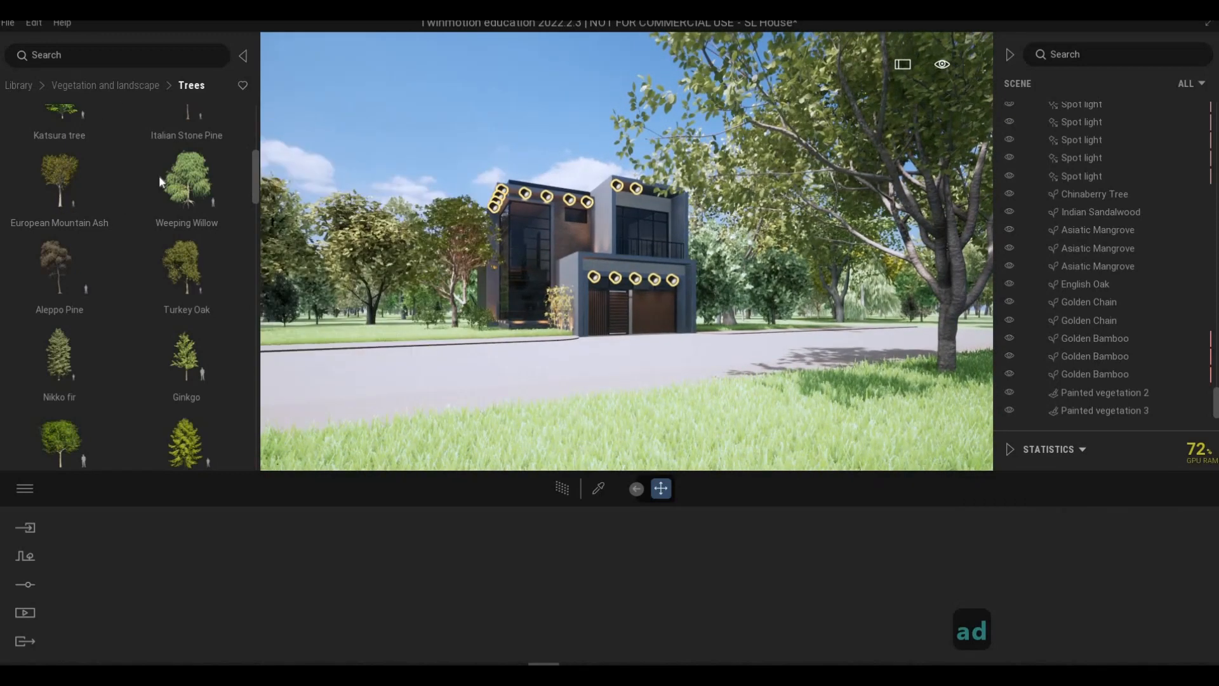
Place TallGrass 03 and Dandelions from the Grass and flowers library on the roadside grass strip facing the house.
{"action": "left_click", "coordinate": [19, 85]}
{"action": "left_click", "coordinate": [188, 175]}
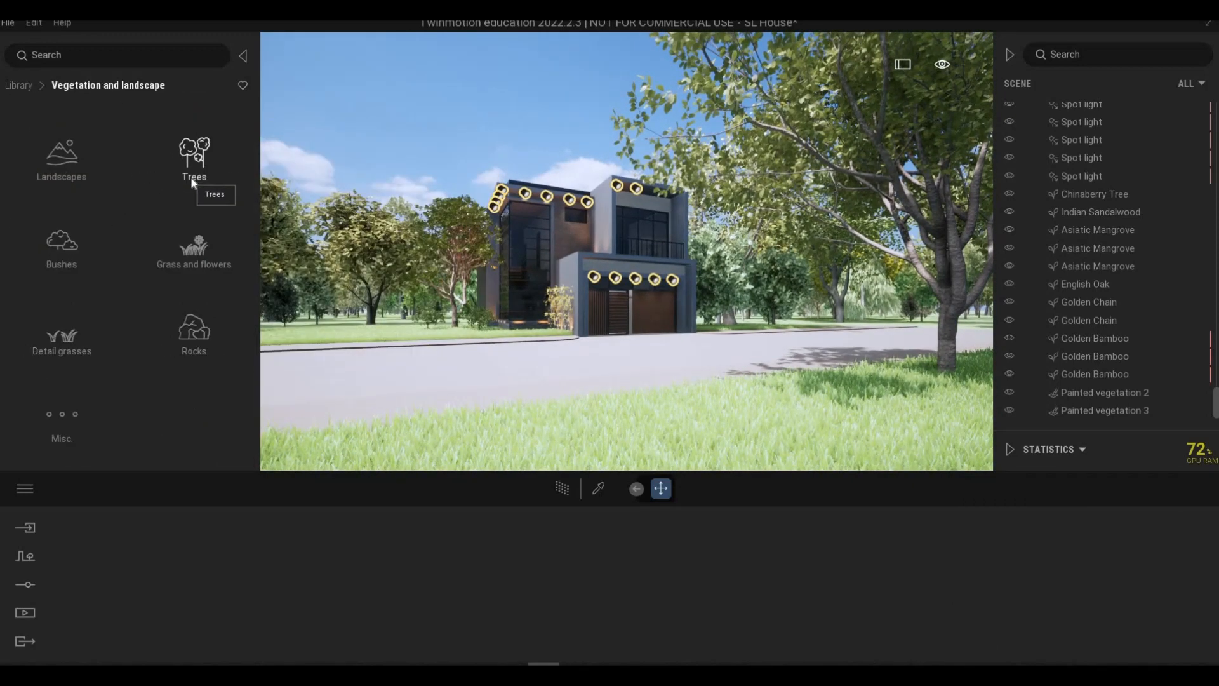
{"action": "left_click", "coordinate": [187, 270]}
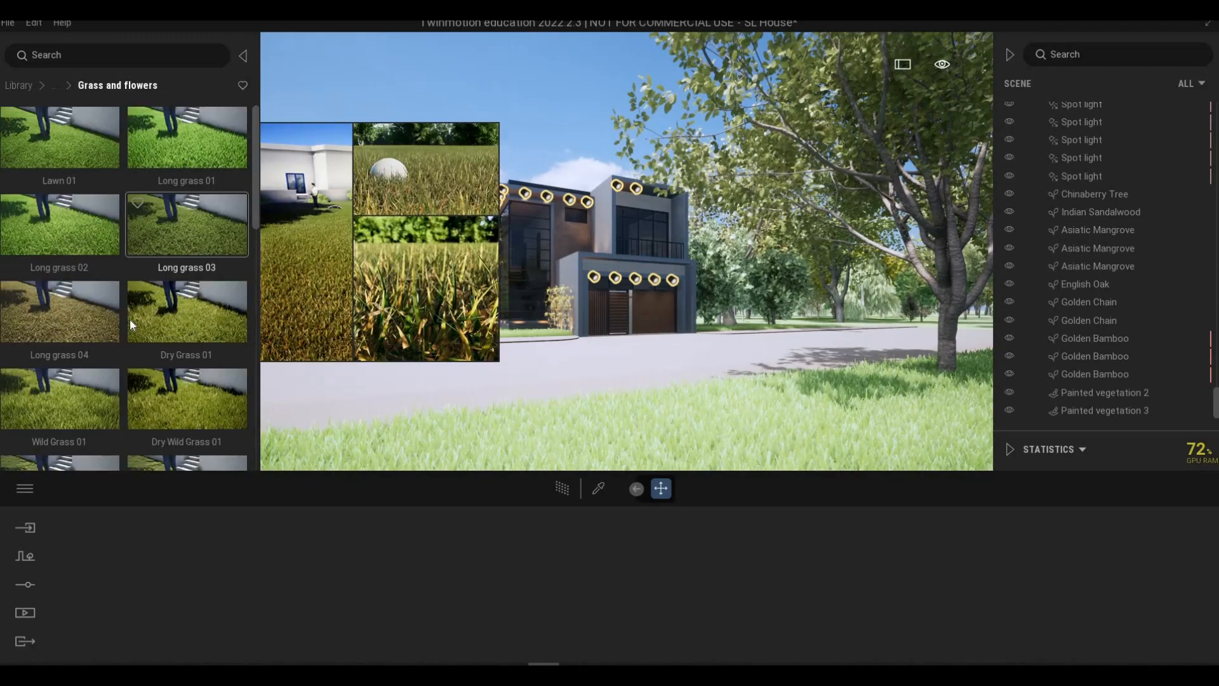
{"action": "scroll", "coordinate": [129, 319], "scroll_direction": "down", "scroll_amount": 10}
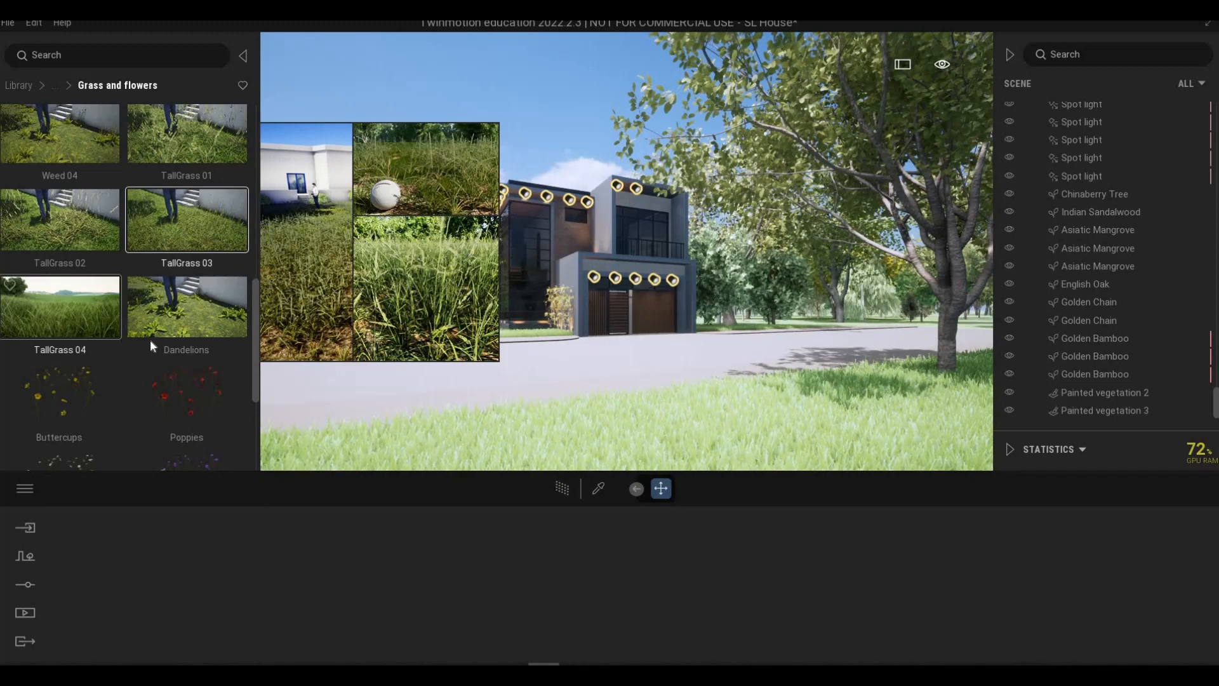
{"action": "scroll", "coordinate": [166, 325], "scroll_direction": "down", "scroll_amount": 1}
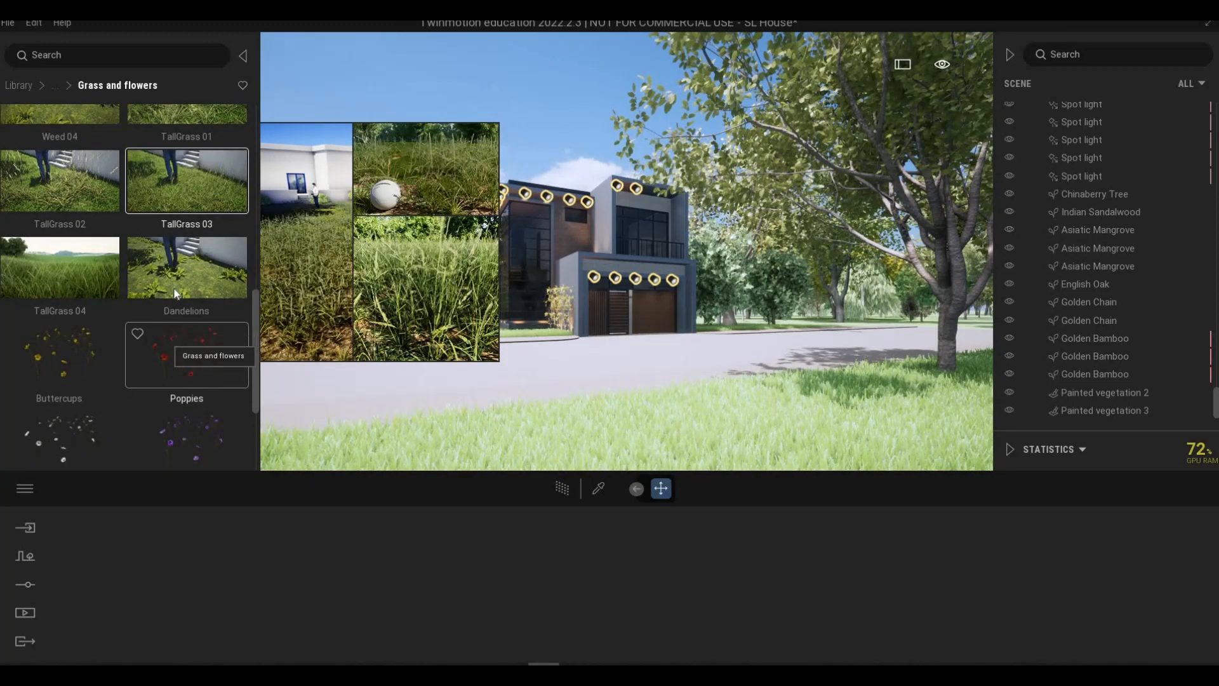
{"action": "left_click_drag", "start_coordinate": [702, 439], "coordinate": [661, 446]}
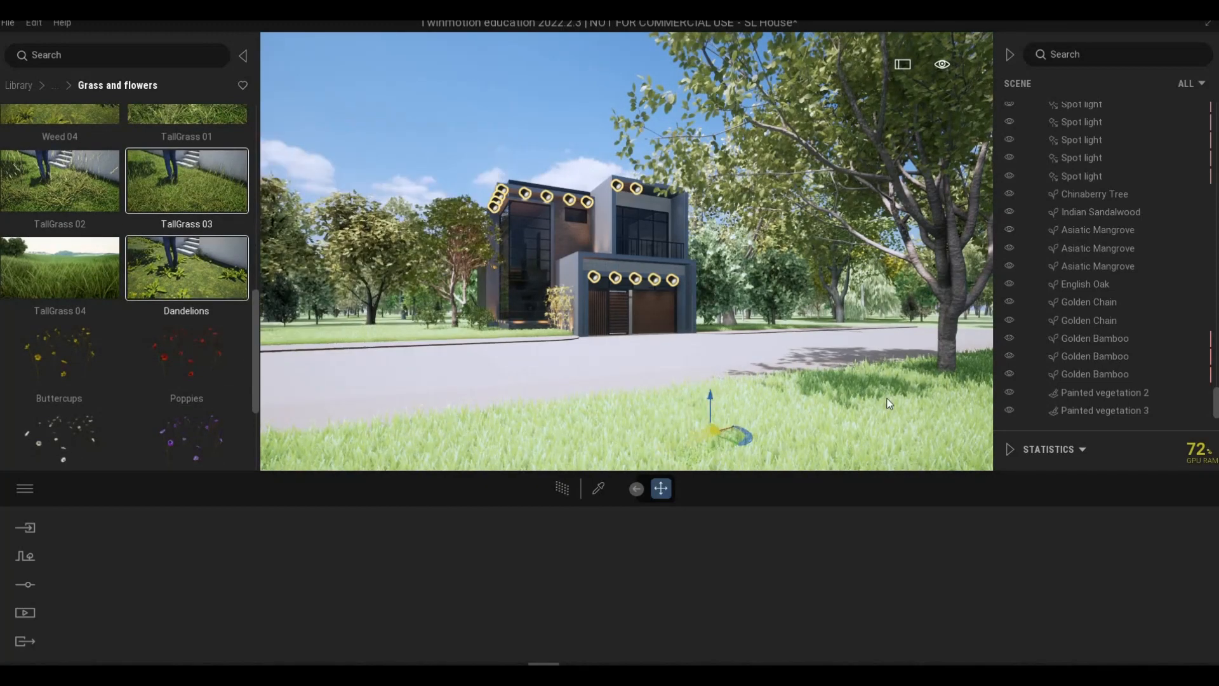
Remove Dandelions from the plant selection and place TallGrass 03 alone along the roadside grass strip.
{"action": "key", "text": "s"}
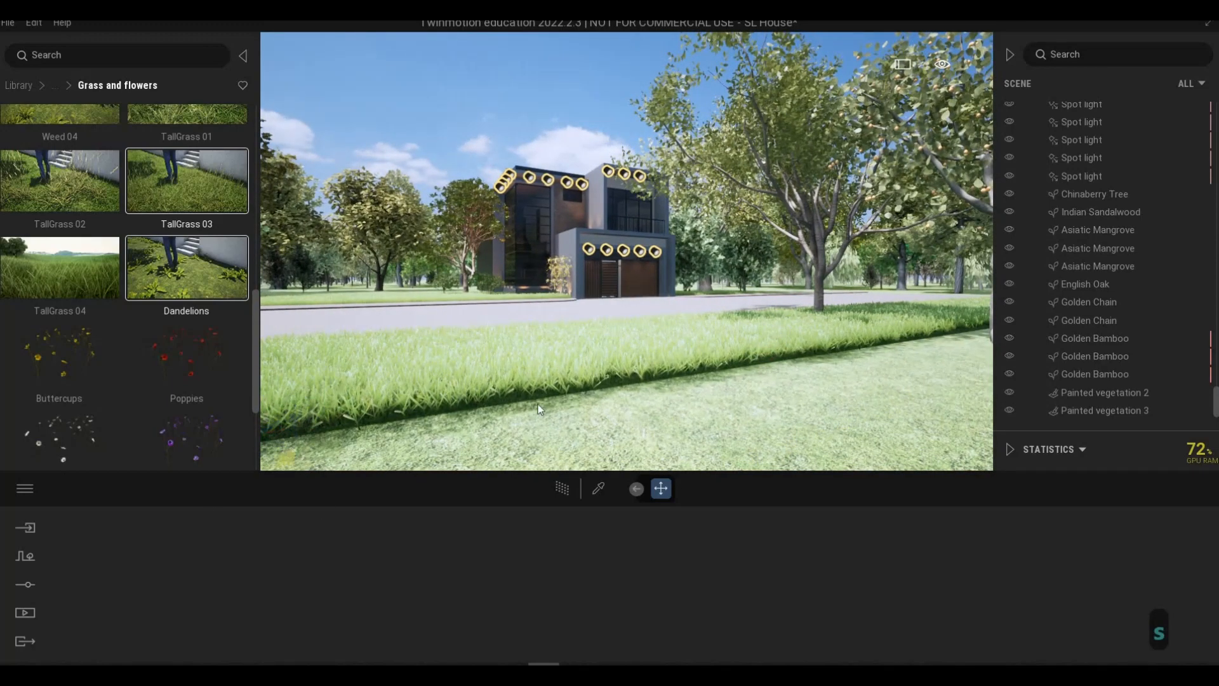
{"action": "key", "text": "w"}
{"action": "key", "text": "s"}
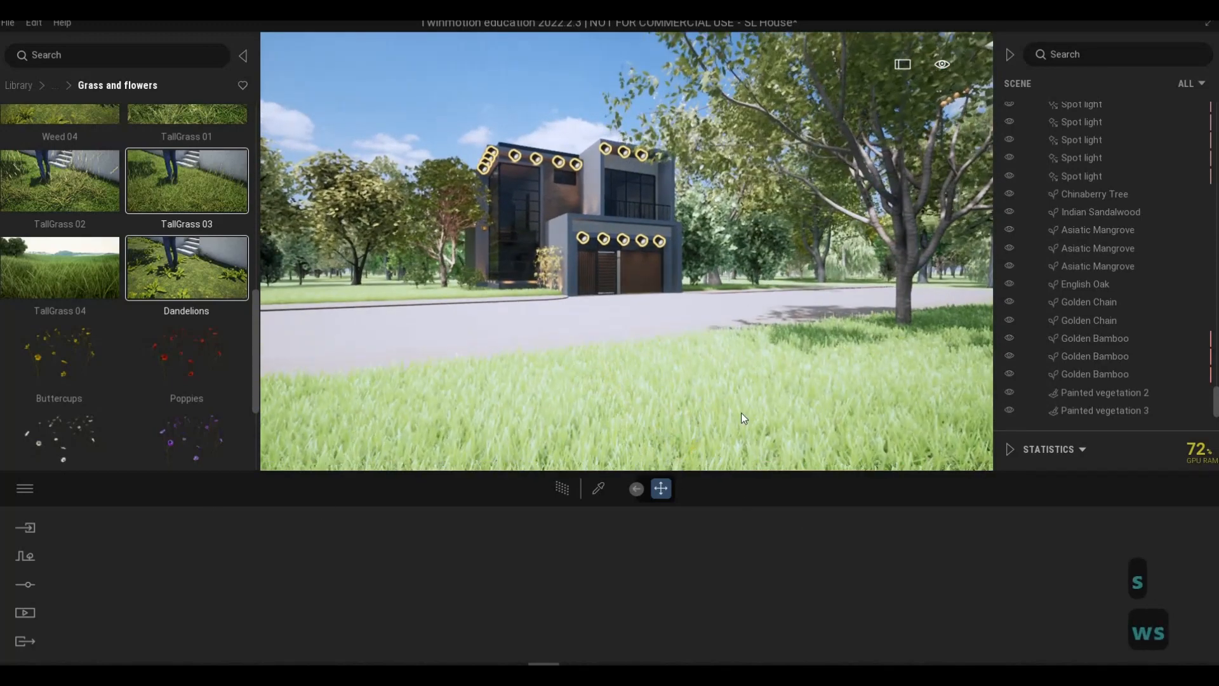
{"action": "key", "text": "a"}
{"action": "key", "text": "q"}
{"action": "right_click_drag", "start_coordinate": [683, 352], "coordinate": [627, 326]}
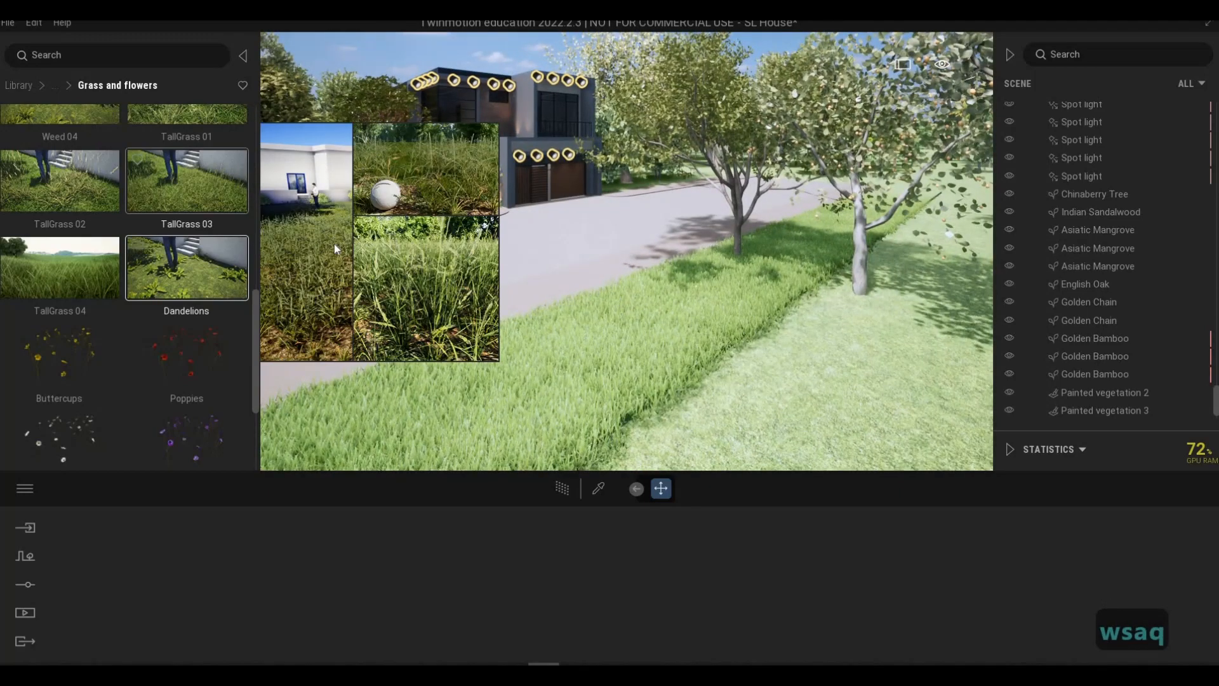
{"action": "left_click", "coordinate": [167, 265]}
{"action": "left_click_drag", "start_coordinate": [170, 203], "coordinate": [692, 288]}
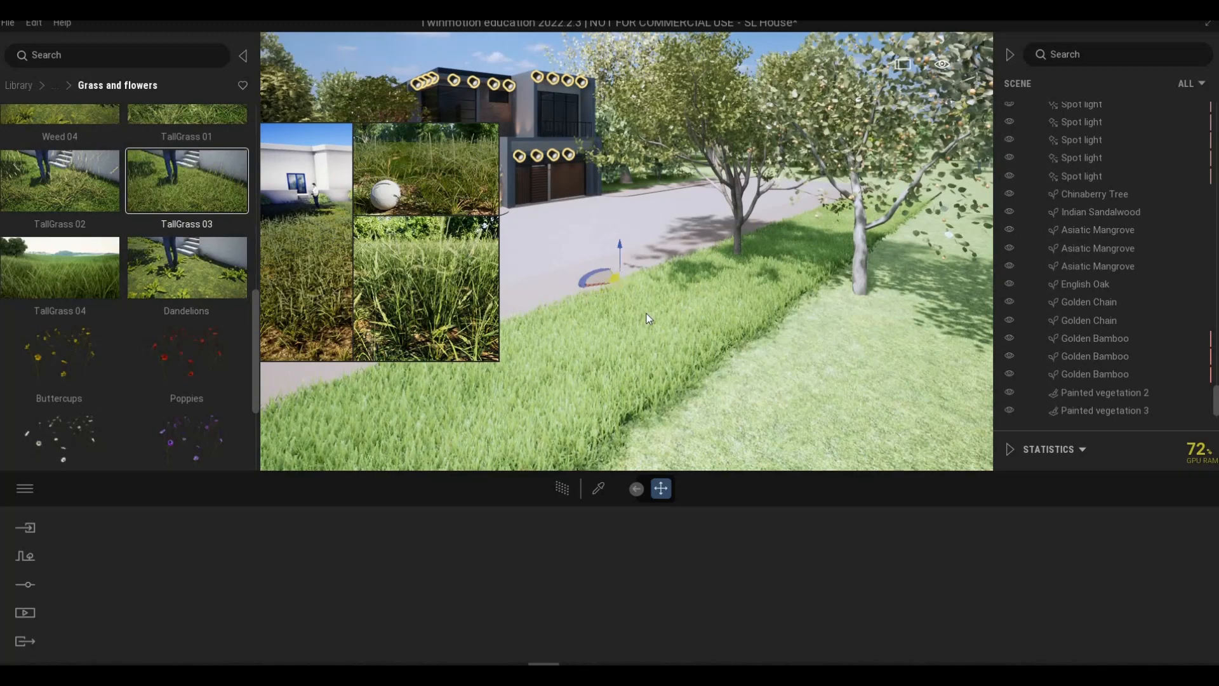
{"action": "left_click", "coordinate": [635, 372]}
{"action": "key", "text": "e"}
{"action": "key", "text": "w"}
{"action": "key", "text": "q"}
{"action": "key", "text": "d"}
{"action": "key", "text": "w"}
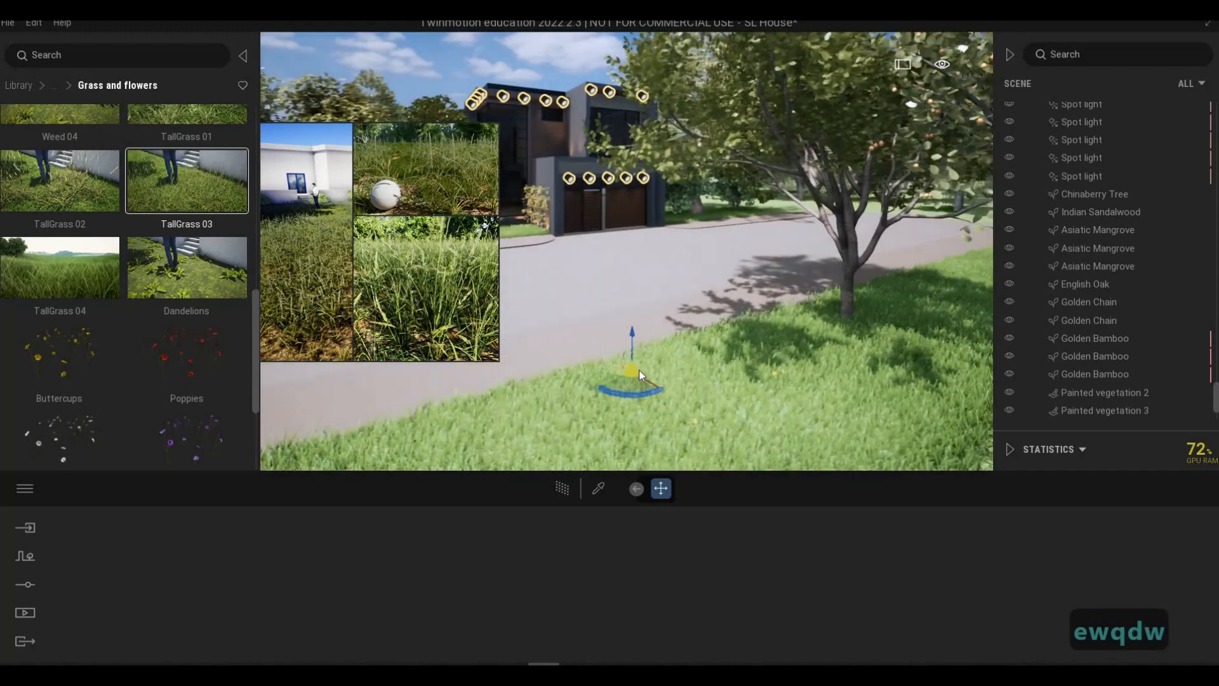
{"action": "key", "text": "e"}
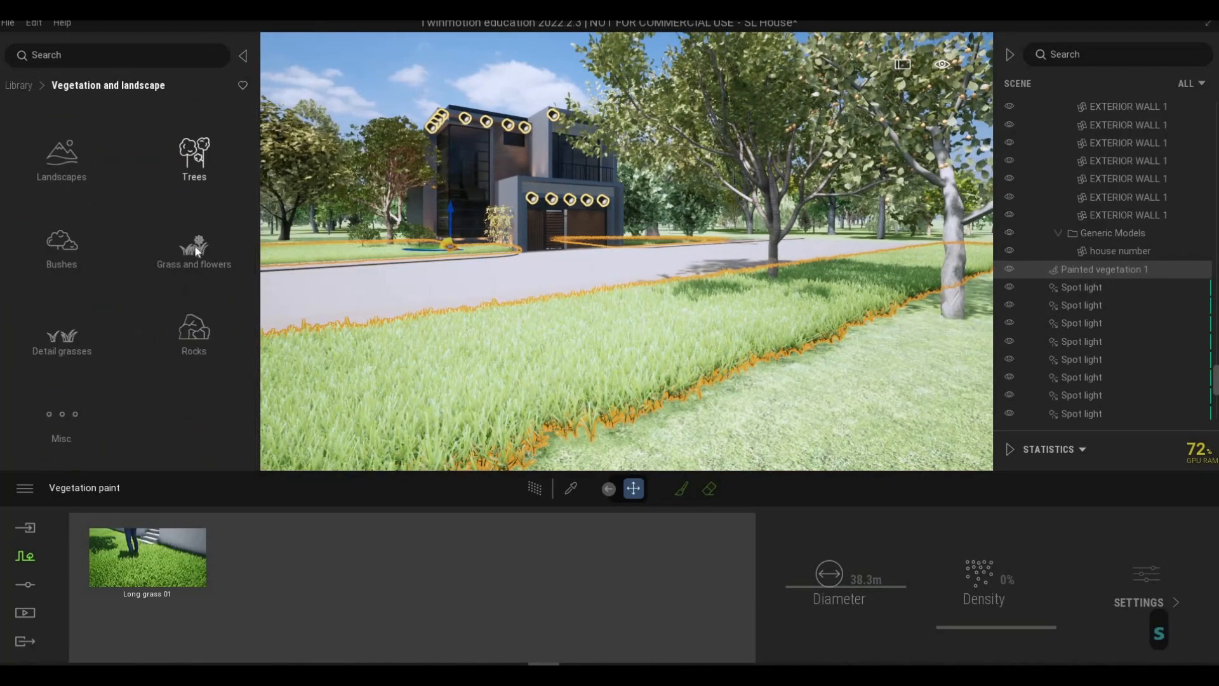
{"action": "left_click", "coordinate": [182, 277]}
{"action": "left_click_drag", "start_coordinate": [257, 166], "coordinate": [286, 420]}
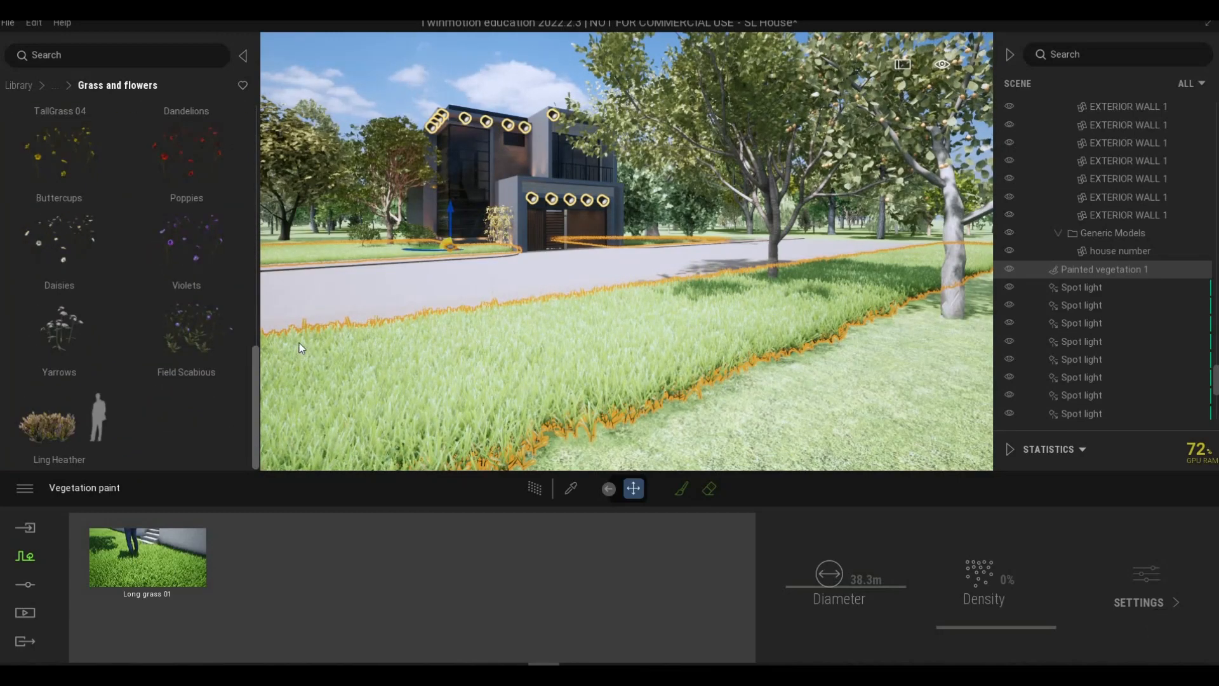
{"action": "scroll", "coordinate": [184, 295], "scroll_direction": "up", "scroll_amount": 5}
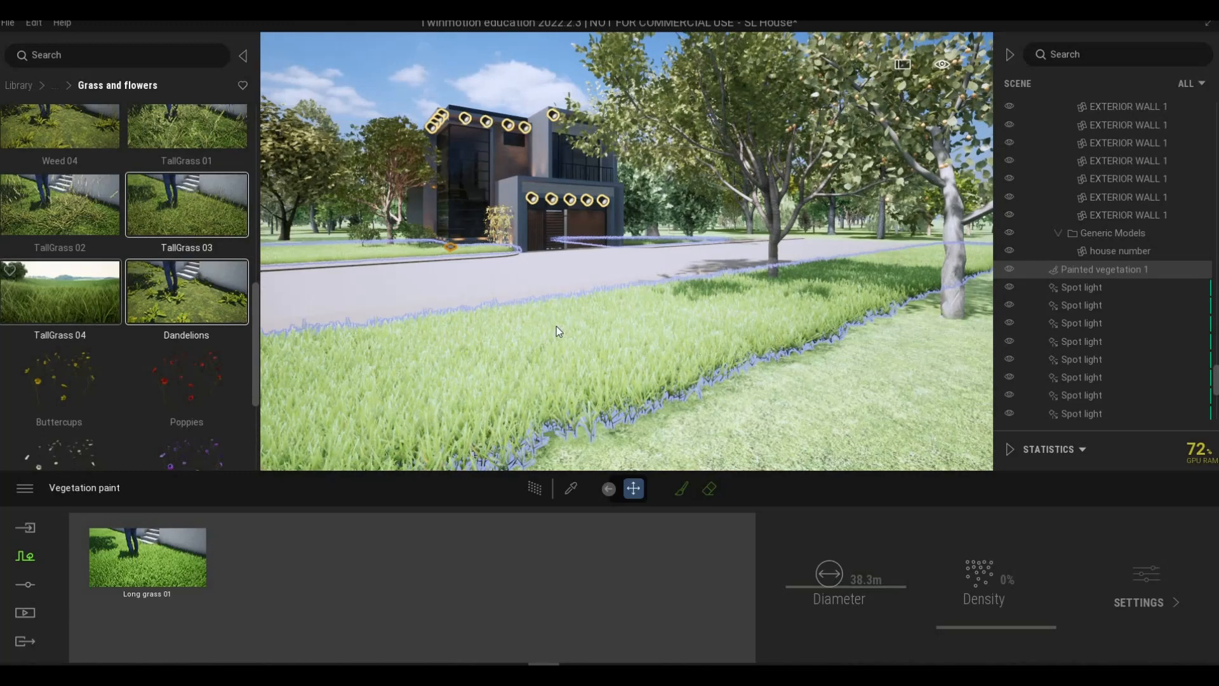
{"action": "key", "text": "a"}
{"action": "right_click_drag", "start_coordinate": [723, 295], "coordinate": [556, 376]}
{"action": "key", "text": "q"}
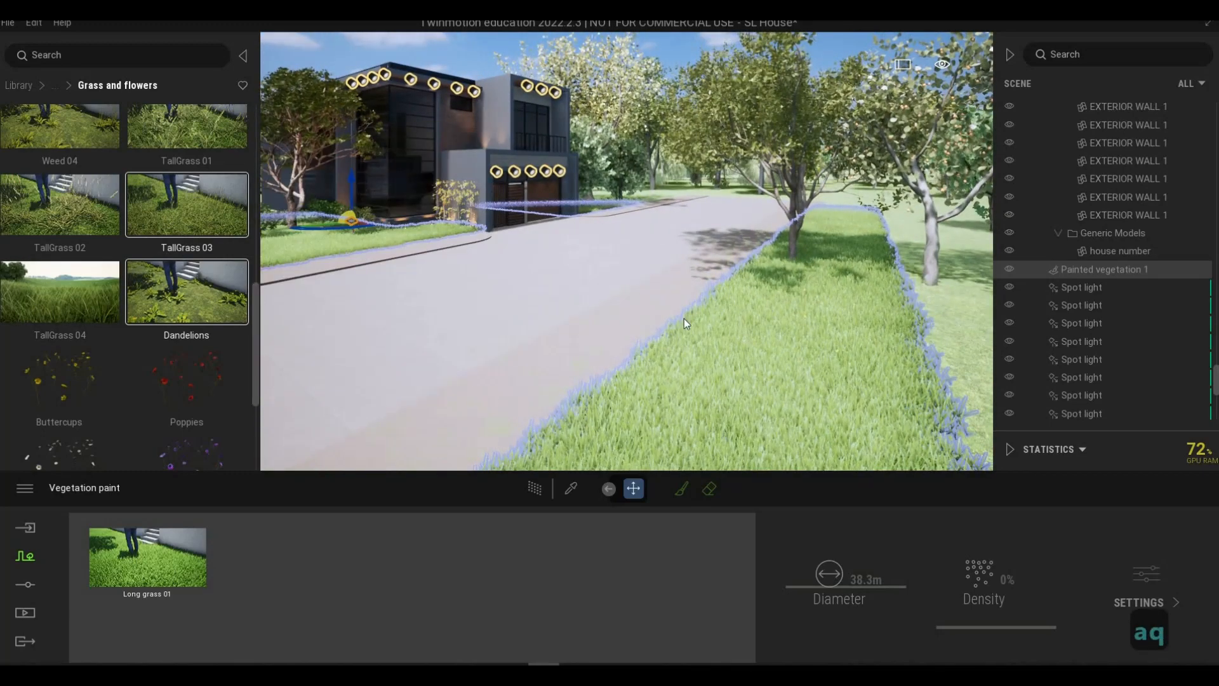
{"action": "key", "text": "Escape"}
{"action": "key", "text": "Escape"}
{"action": "key", "text": "Escape"}
{"action": "right_click_drag", "start_coordinate": [689, 310], "coordinate": [647, 309]}
{"action": "key", "text": "Escape"}
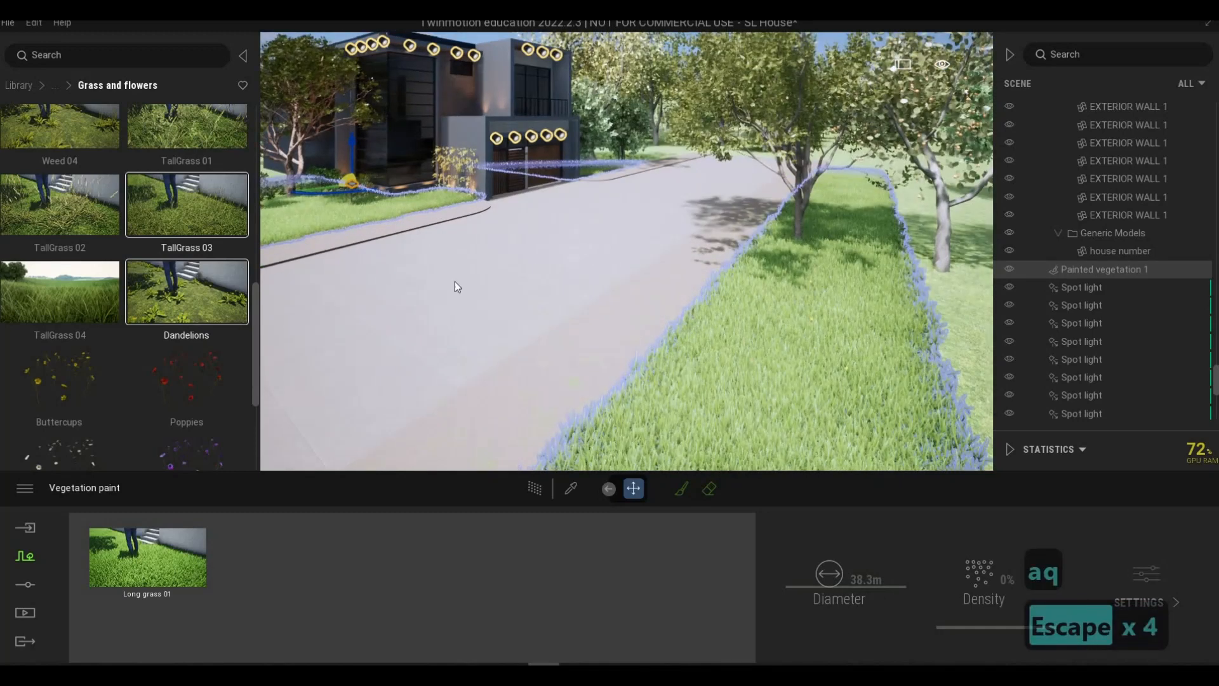
{"action": "key", "text": "Escape"}
Select TallGrass 01, 02, 03 and 04 with Dandelions in the Grass and flowers library and place them on the roadside strip.
{"action": "left_click", "coordinate": [126, 86]}
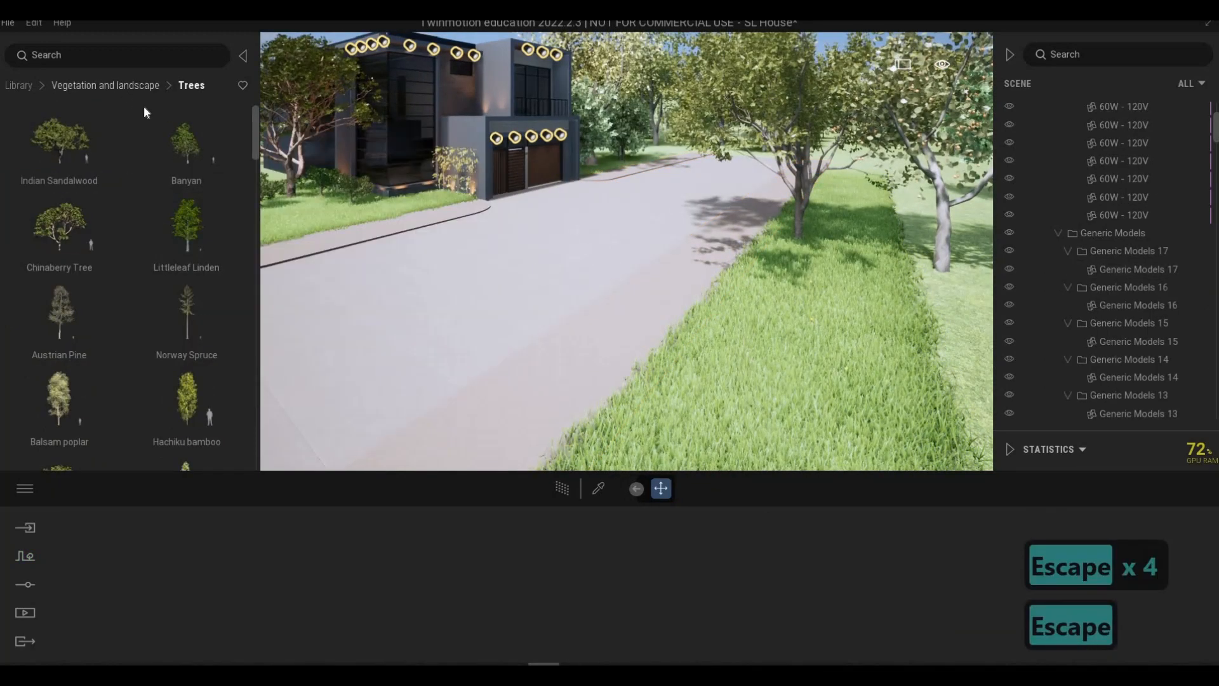
{"action": "left_click", "coordinate": [200, 265]}
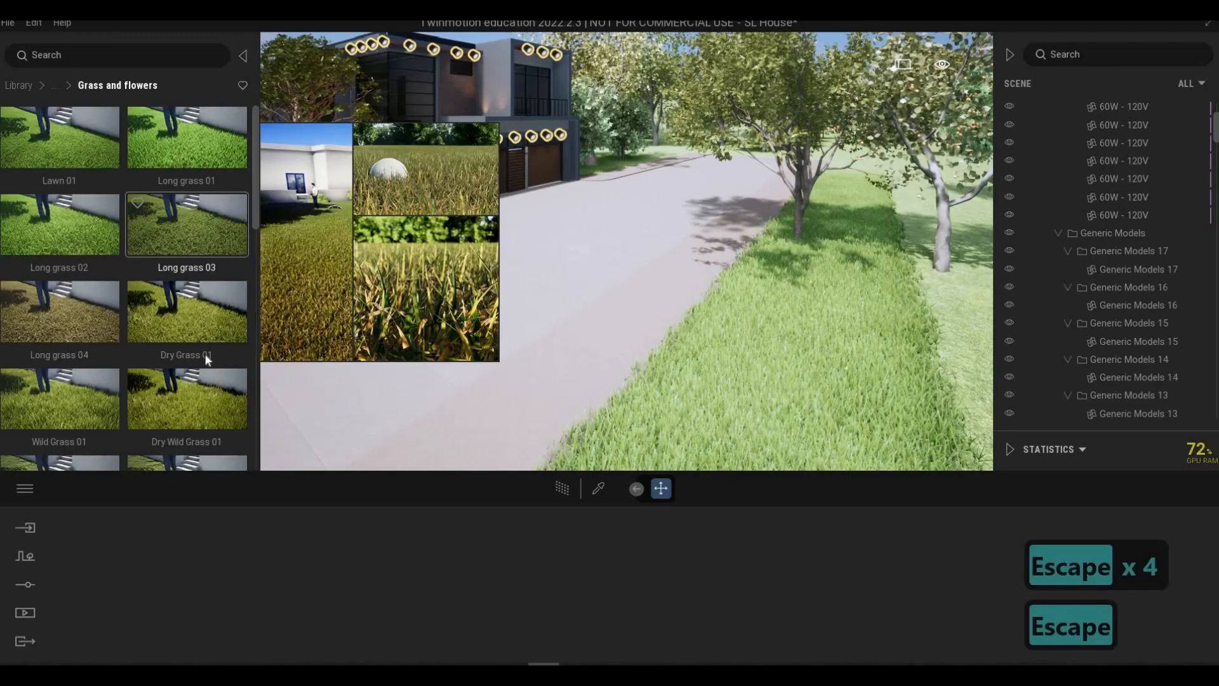
{"action": "scroll", "coordinate": [204, 347], "scroll_direction": "down", "scroll_amount": 5}
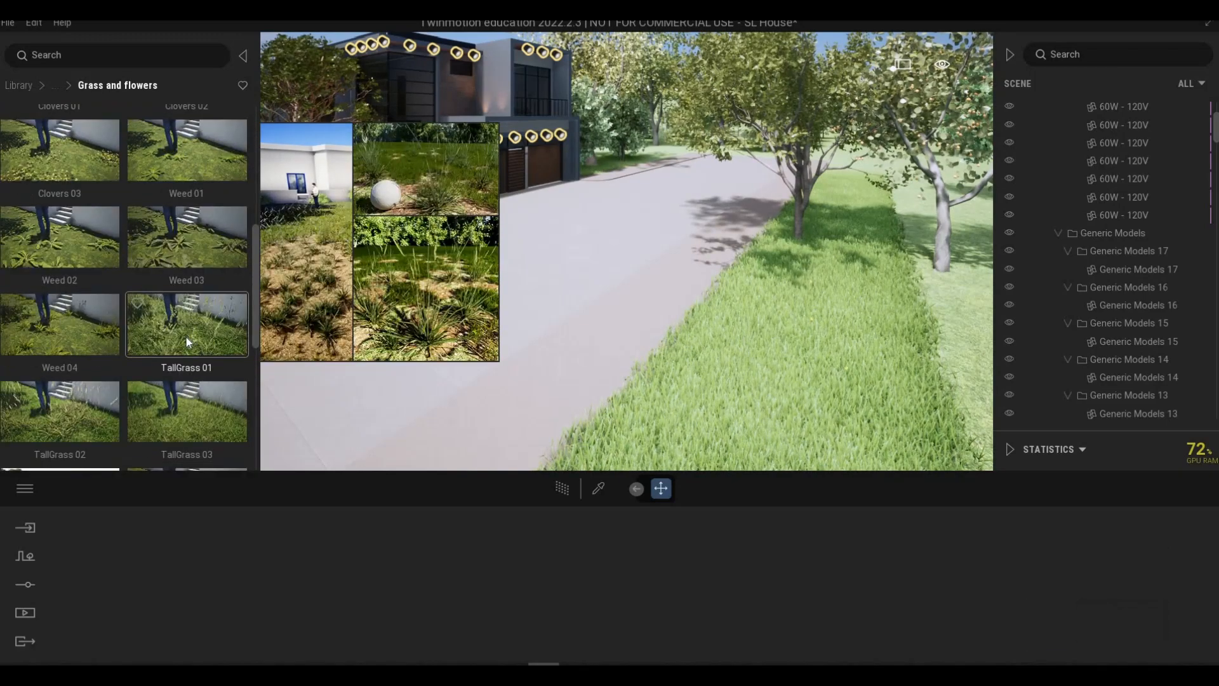
{"action": "scroll", "coordinate": [181, 349], "scroll_direction": "down", "scroll_amount": 2}
{"action": "left_click", "coordinate": [84, 360], "text": "ctrl"}
{"action": "left_click", "coordinate": [83, 438], "text": "ctrl"}
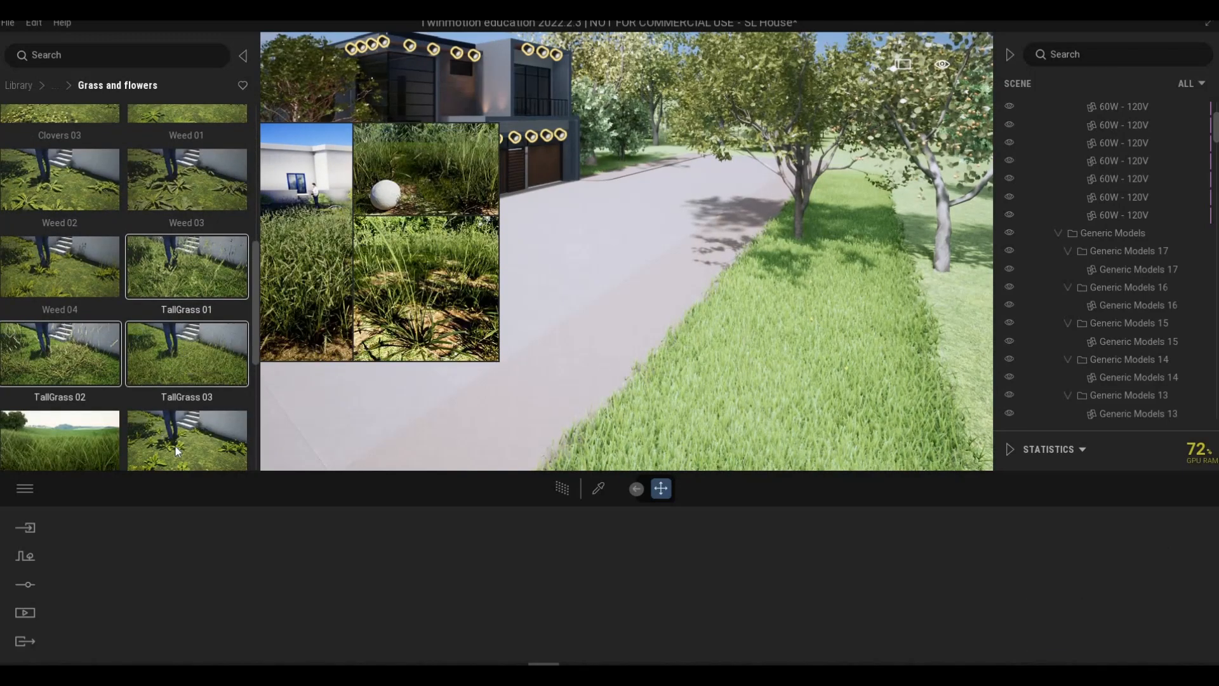
{"action": "left_click", "coordinate": [184, 443], "text": "ctrl"}
{"action": "left_click_drag", "start_coordinate": [198, 435], "coordinate": [598, 394]}
Scatter more of the selected tall grasses and dandelions on the roadside strip and the lawn beside the house.
{"action": "scroll", "coordinate": [548, 342], "scroll_direction": "down", "scroll_amount": 3}
{"action": "key", "text": "s"}
{"action": "left_click", "coordinate": [600, 383]}
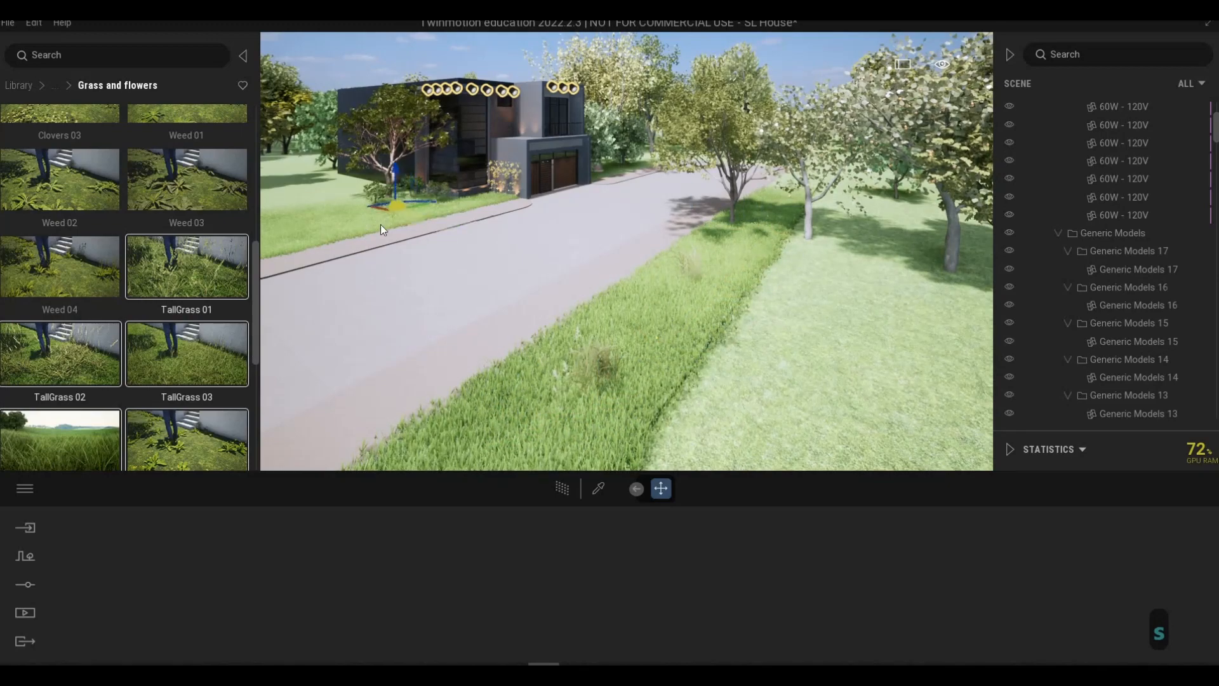
{"action": "left_click", "coordinate": [431, 217]}
{"action": "scroll", "coordinate": [135, 340], "scroll_direction": "down", "scroll_amount": 1}
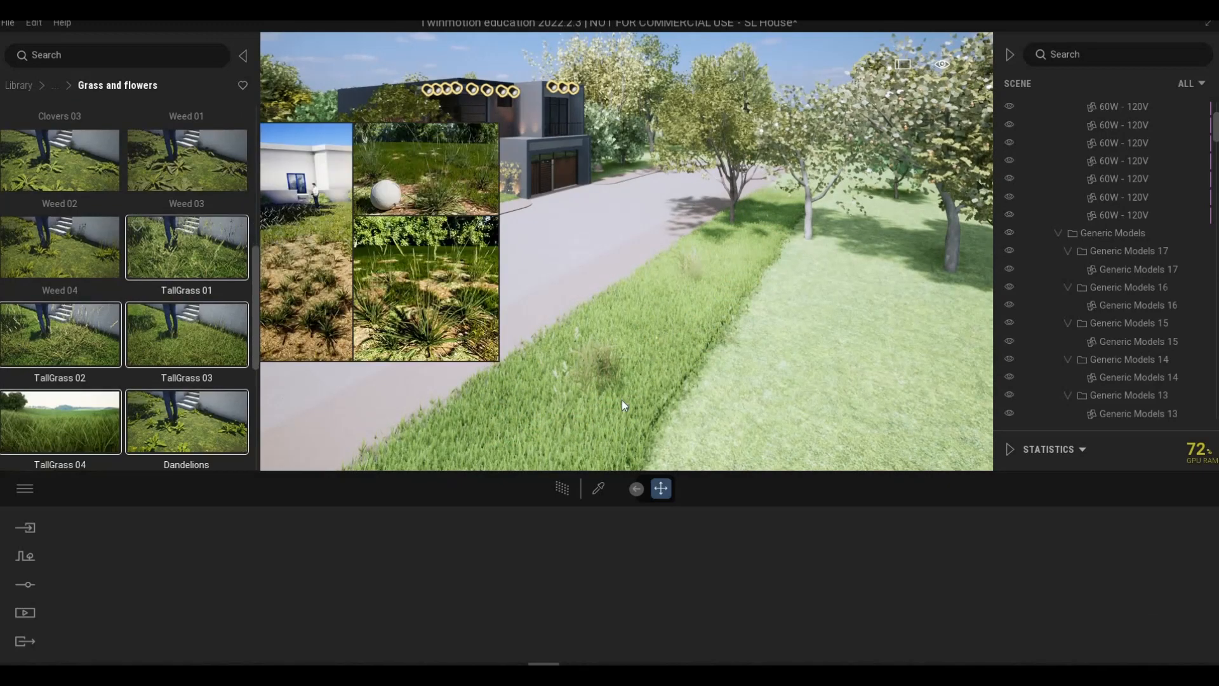
Add further clumps of the selected tall grasses and dandelions along the near roadside strip and the house's front lawn, ending the placement.
{"action": "key", "text": "s"}
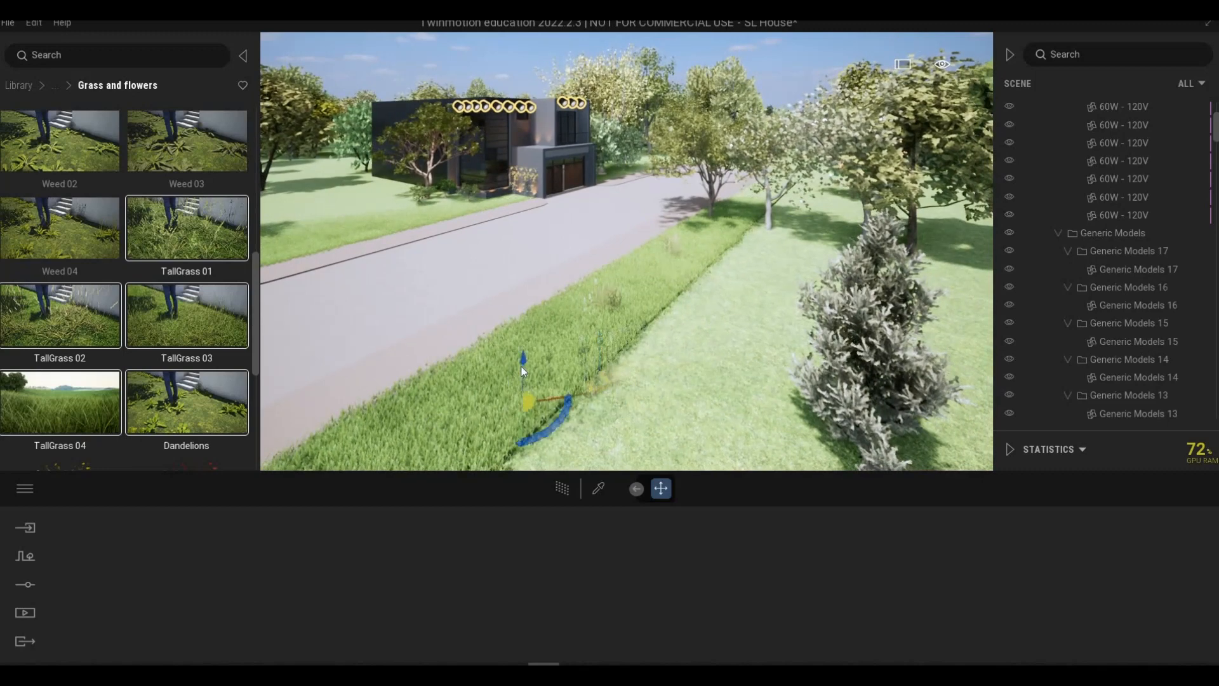
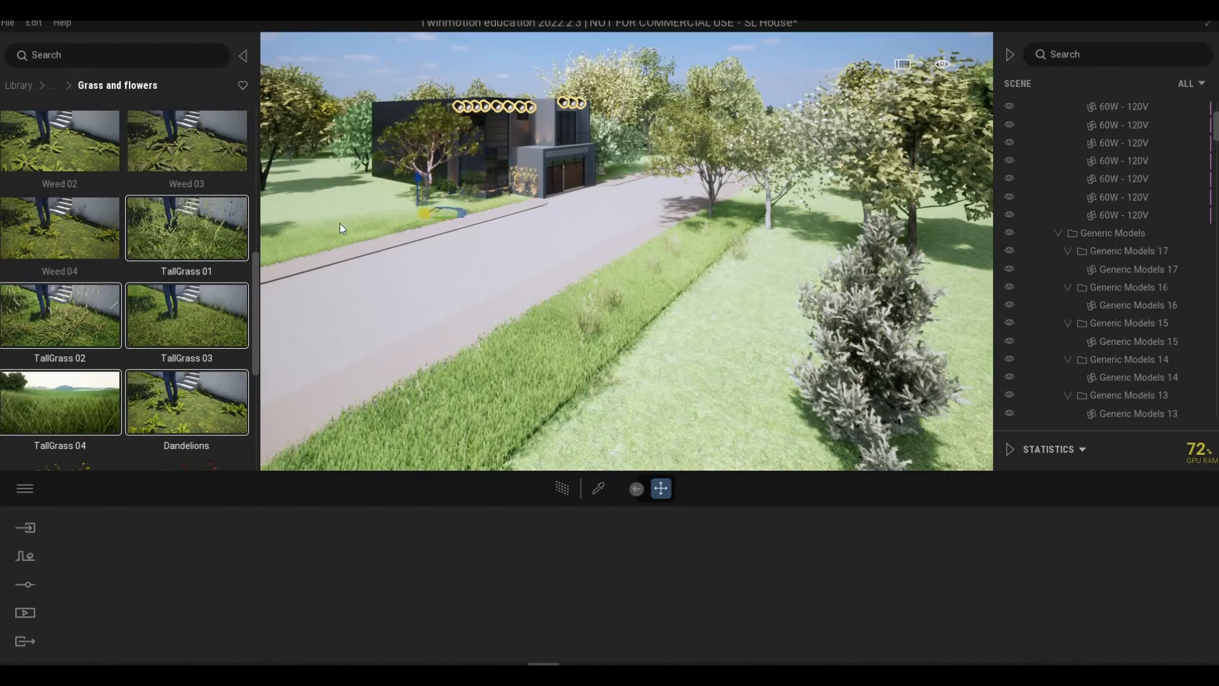
{"action": "scroll", "coordinate": [200, 371], "scroll_direction": "down", "scroll_amount": 1}
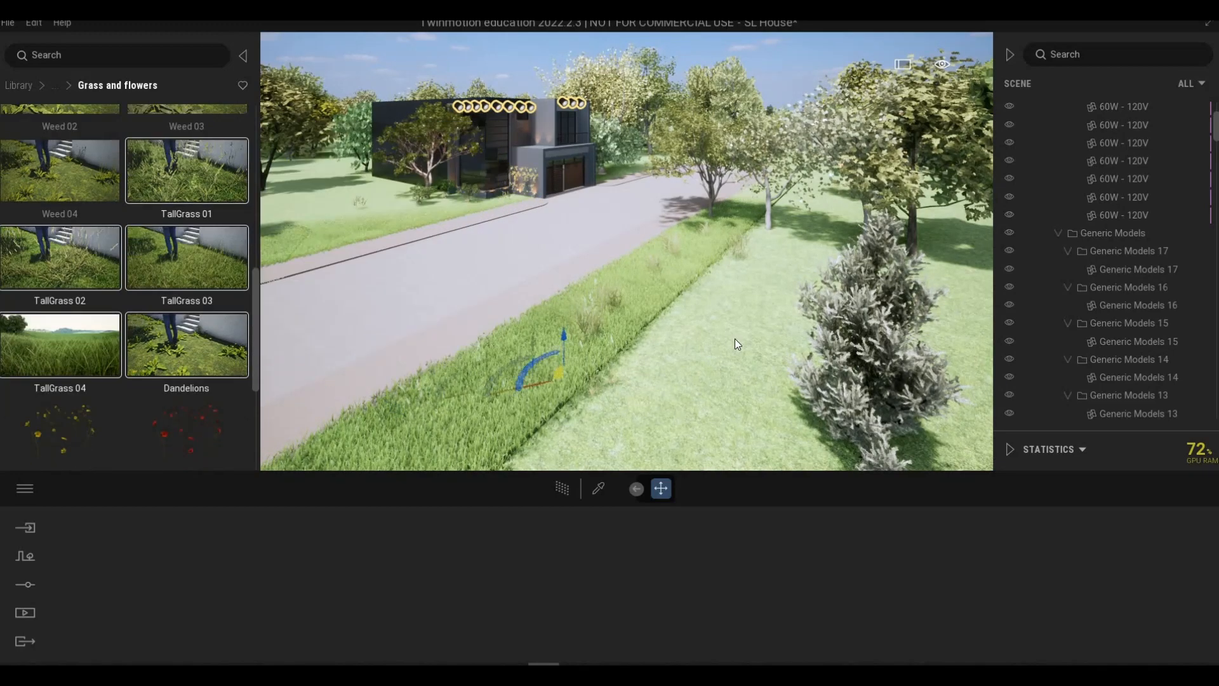
{"action": "key", "text": "Escape"}
{"action": "key", "text": "Escape"}
Examine the placed tall grasses on the roadside strip from street level facing the house.
{"action": "key", "text": "d"}
{"action": "key", "text": "w"}
{"action": "key", "text": "w"}
{"action": "key", "text": "w"}
{"action": "key", "text": "w"}
{"action": "key", "text": "w"}
{"action": "key", "text": "e"}
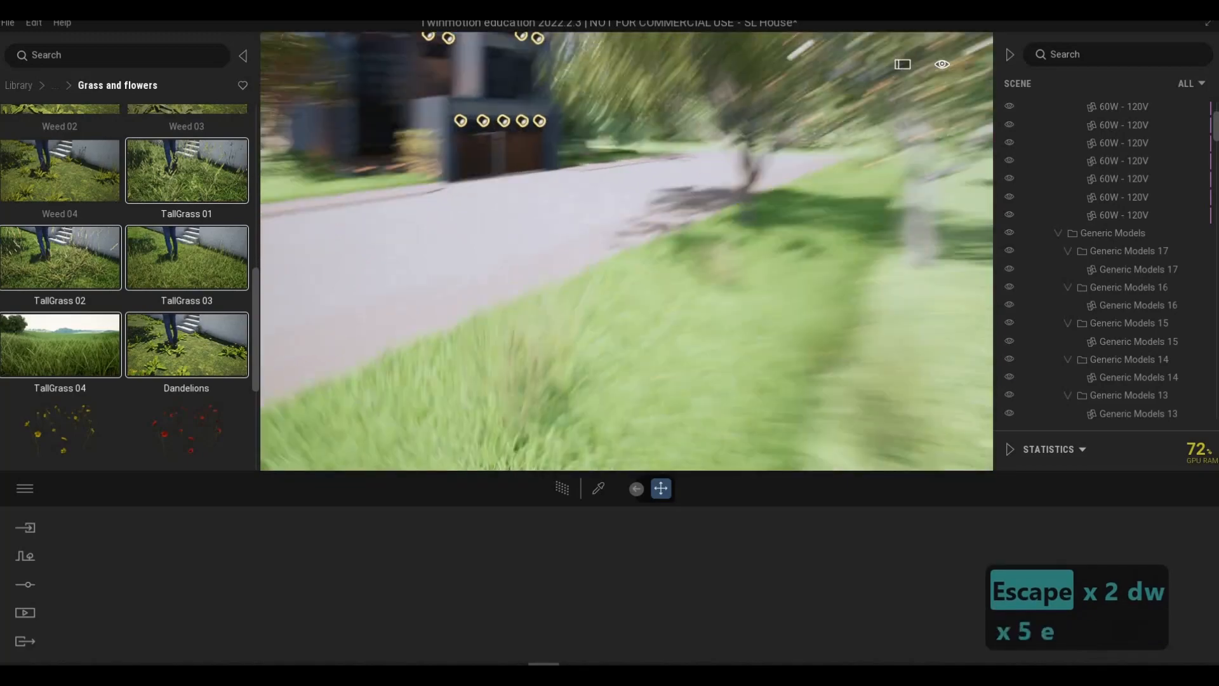
{"action": "key", "text": "q"}
{"action": "key", "text": "s"}
{"action": "key", "text": "e"}
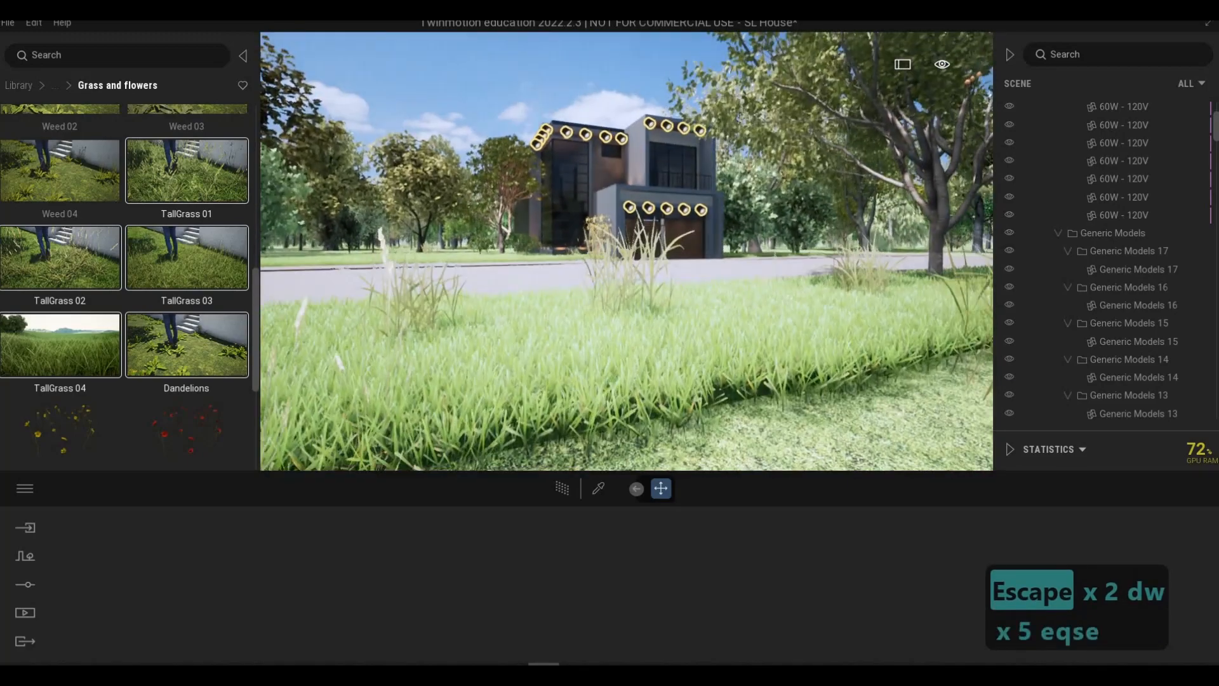
{"action": "key", "text": "q"}
{"action": "key", "text": "s"}
{"action": "key", "text": "w"}
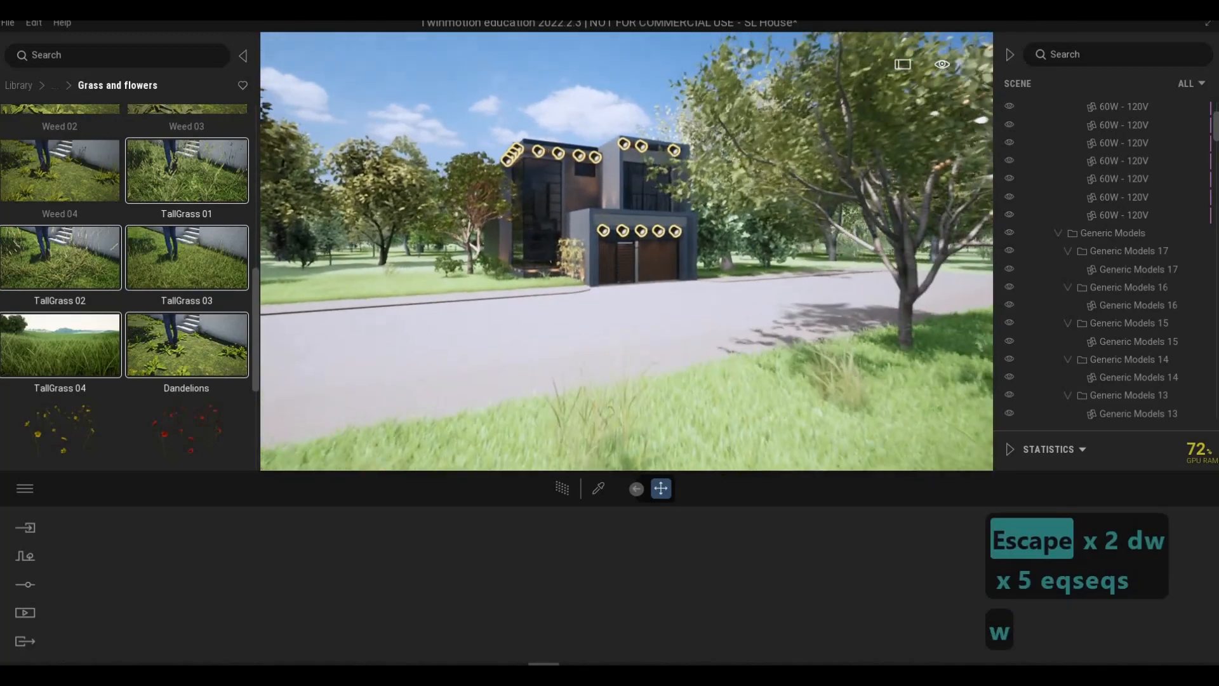
{"action": "key", "text": "d"}
{"action": "key", "text": "e"}
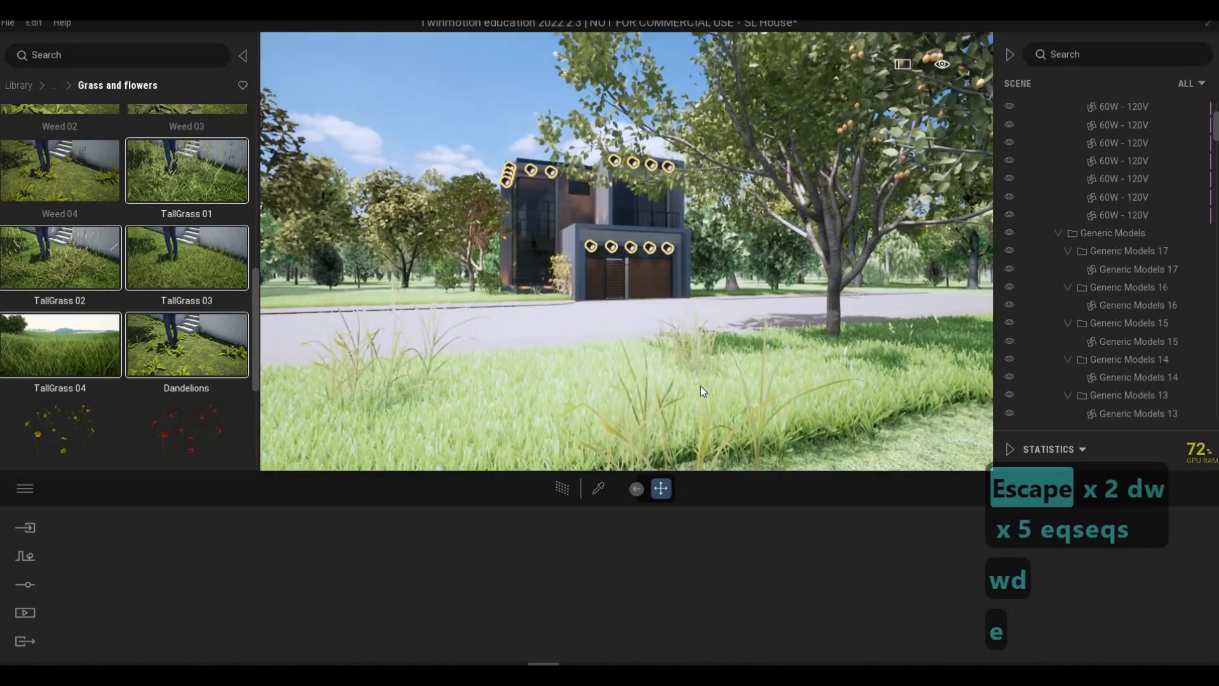
{"action": "left_click", "coordinate": [697, 383]}
{"action": "key", "text": "w"}
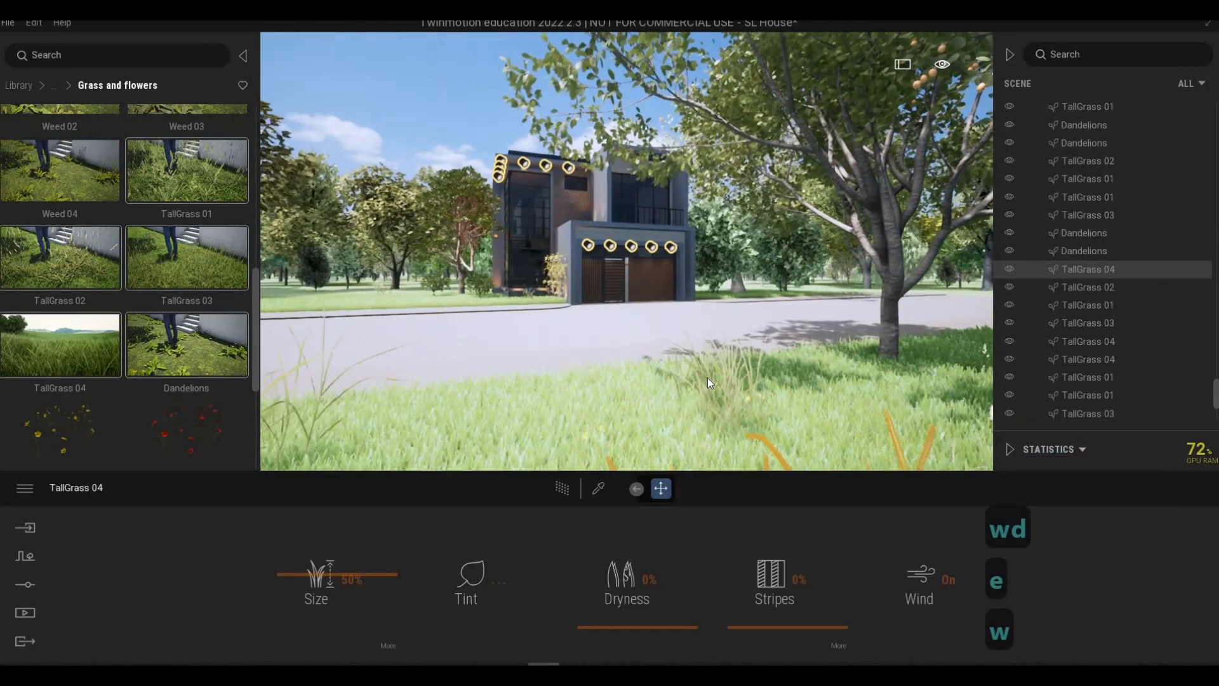
{"action": "key", "text": "Escape"}
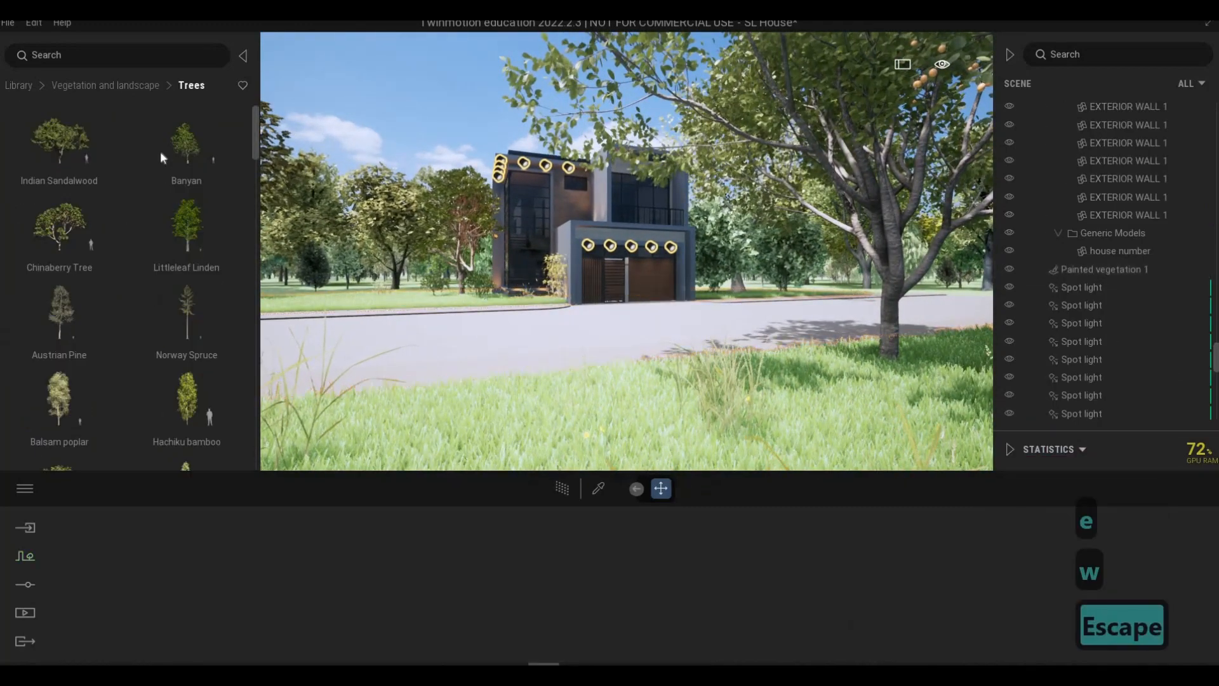
Place Weed 01 and Weed 03 from the Grass and flowers library on the foreground roadside grass strip.
{"action": "left_click", "coordinate": [118, 88]}
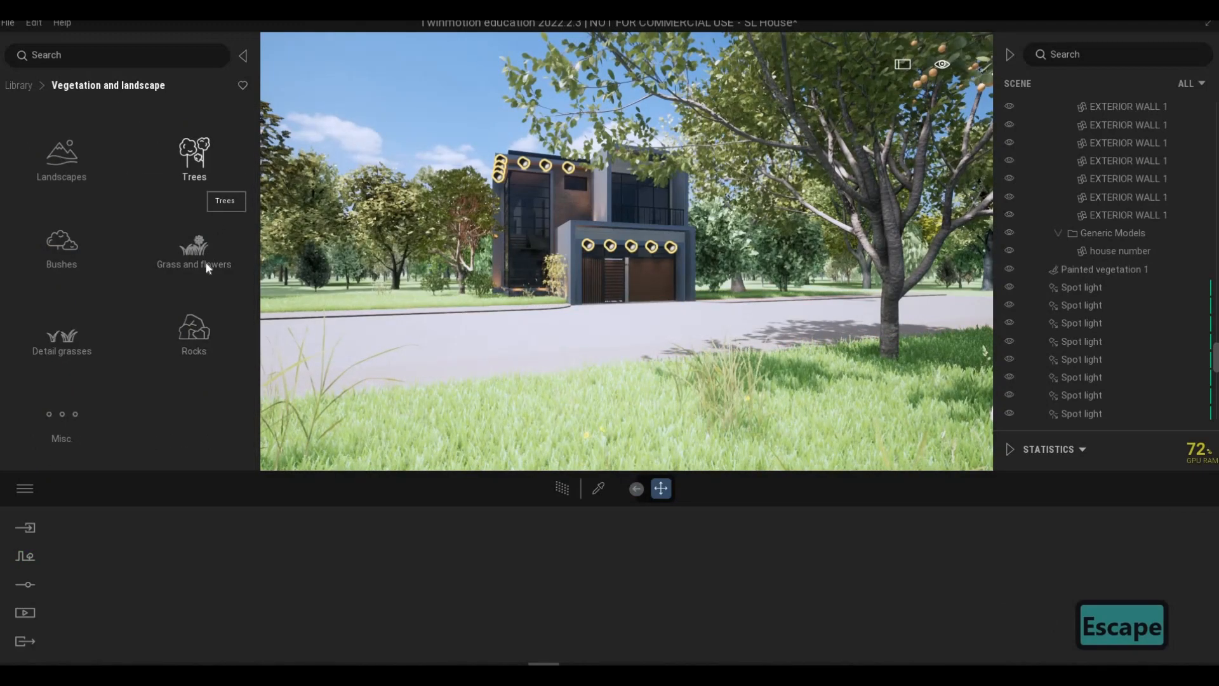
{"action": "left_click", "coordinate": [193, 249]}
{"action": "scroll", "coordinate": [216, 331], "scroll_direction": "down", "scroll_amount": 6}
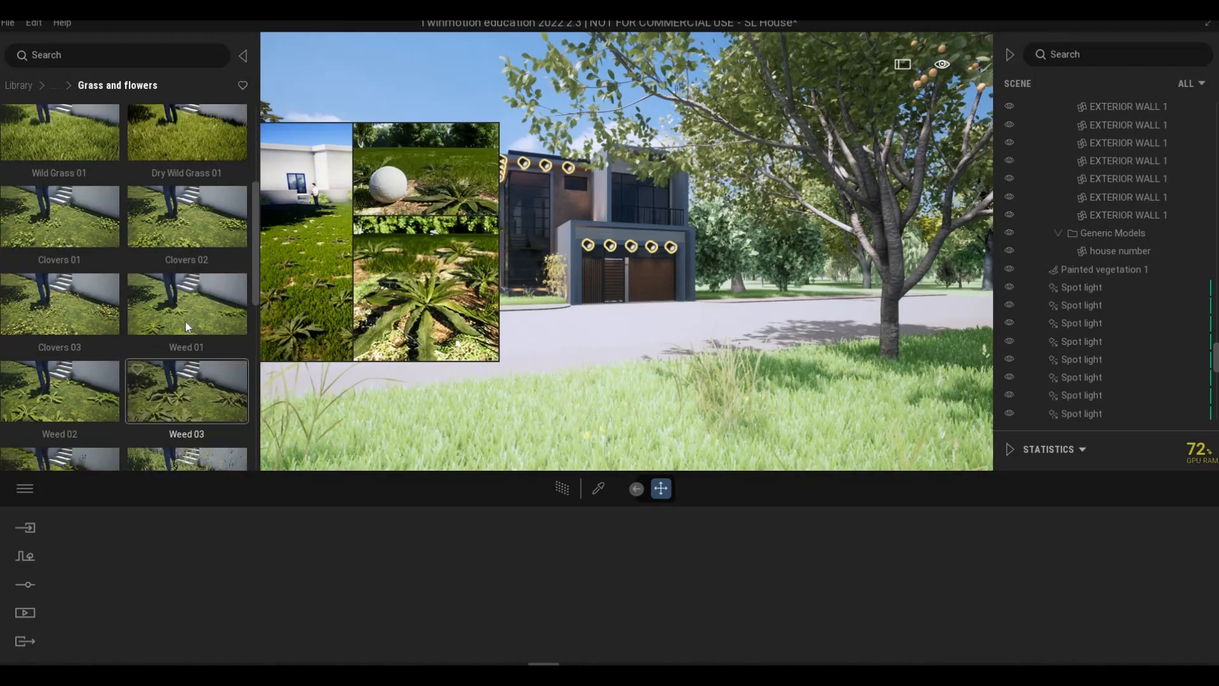
{"action": "mouse_move", "coordinate": [230, 321]}
{"action": "left_mouse_down"}
{"action": "mouse_move", "coordinate": [443, 428]}
{"action": "mouse_move", "coordinate": [583, 429]}
{"action": "mouse_move", "coordinate": [805, 402]}
{"action": "mouse_move", "coordinate": [908, 421]}
{"action": "mouse_move", "coordinate": [881, 411]}
{"action": "left_mouse_up"}
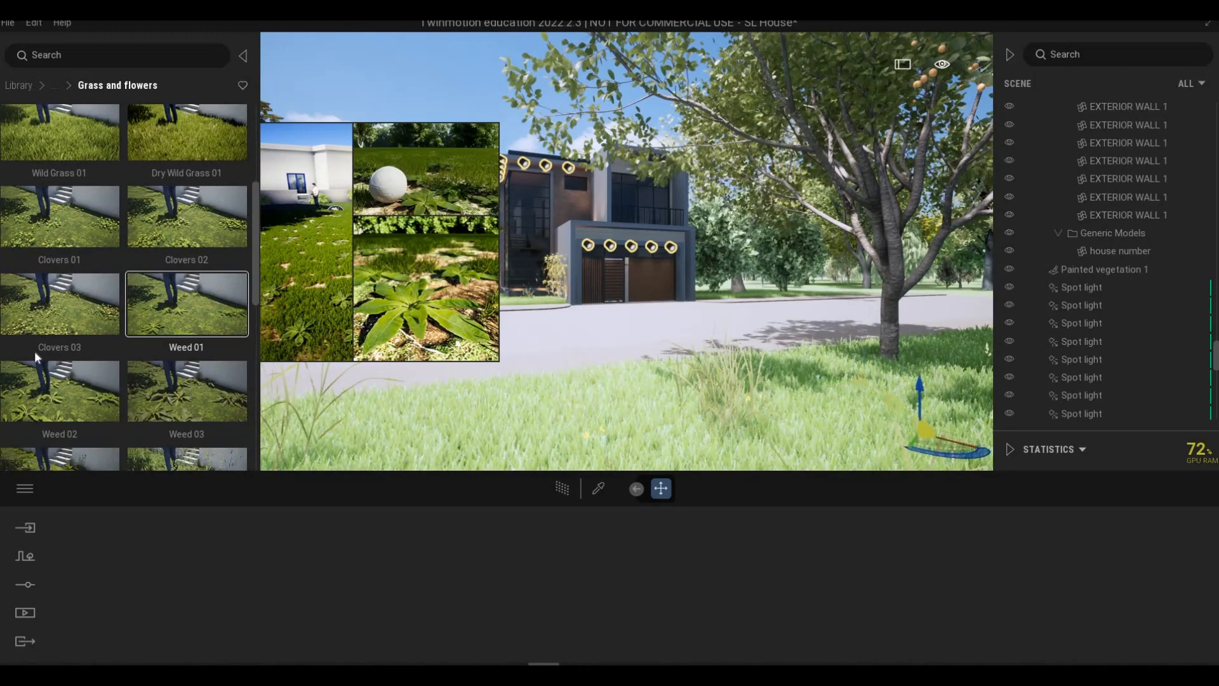
{"action": "scroll", "coordinate": [193, 318], "scroll_direction": "down", "scroll_amount": 1}
{"action": "left_click_drag", "start_coordinate": [193, 318], "coordinate": [712, 416]}
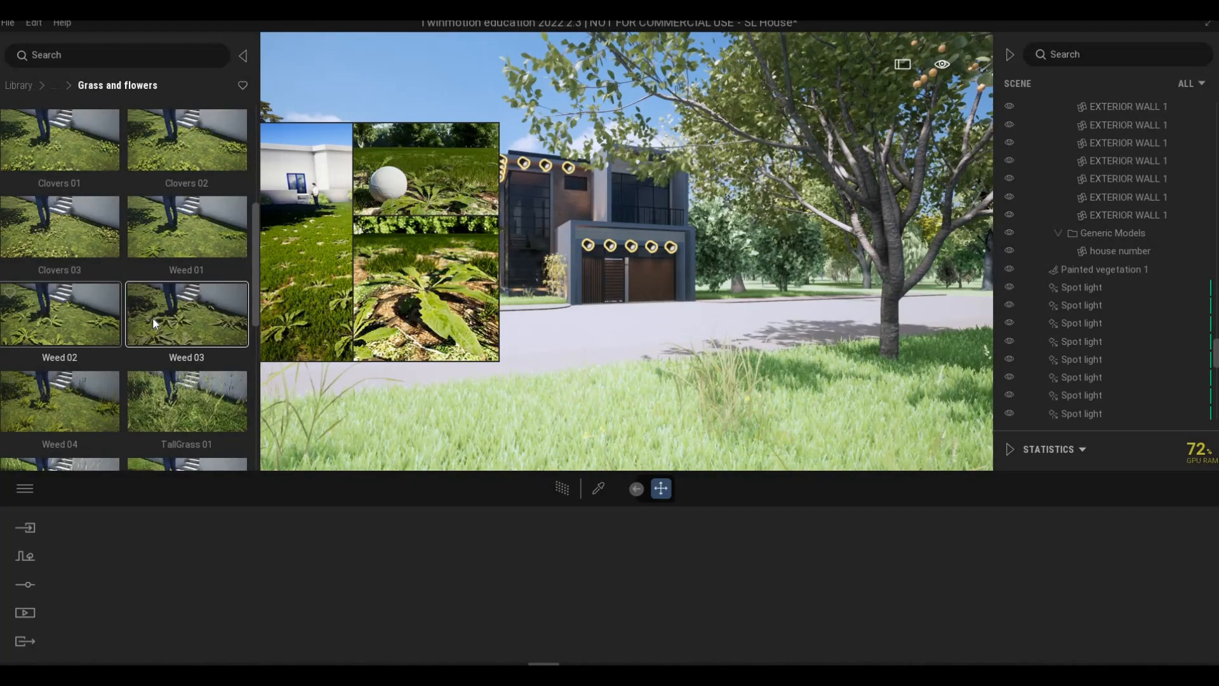
Place Poppies around the roadside tree and Buttercups on the foreground strip and the lawn beside the house.
{"action": "scroll", "coordinate": [153, 317], "scroll_direction": "down", "scroll_amount": 1}
{"action": "scroll", "coordinate": [154, 316], "scroll_direction": "down", "scroll_amount": 2}
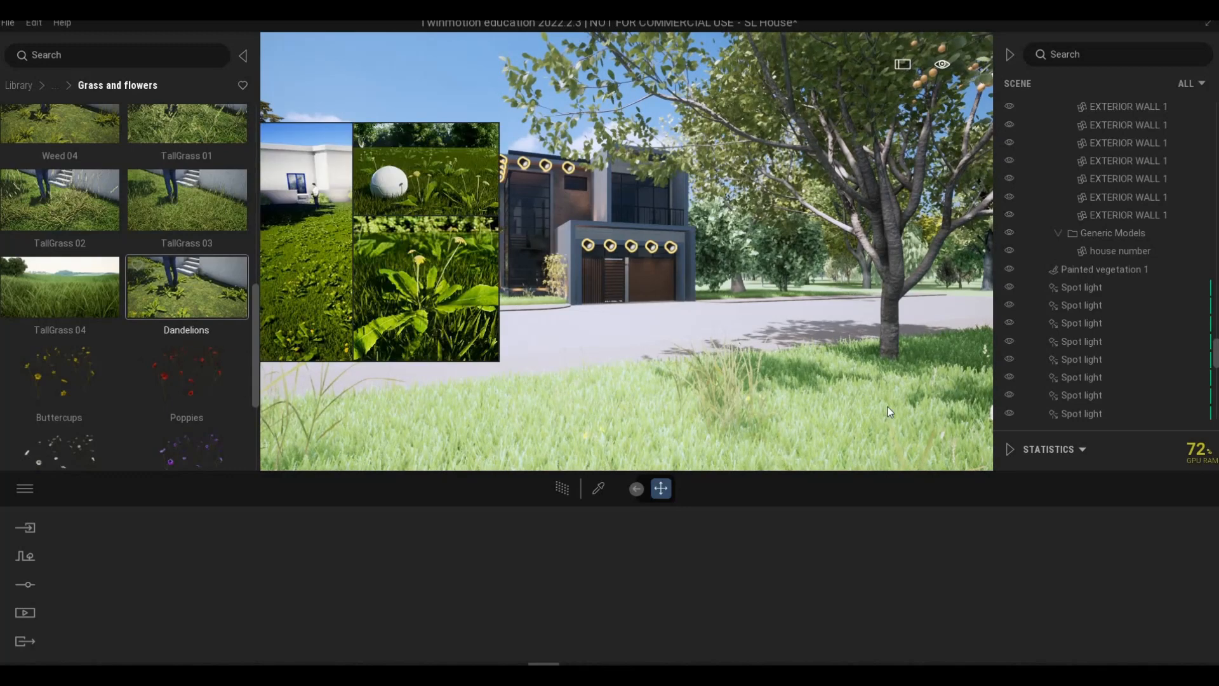
{"action": "left_click_drag", "start_coordinate": [173, 366], "coordinate": [928, 387]}
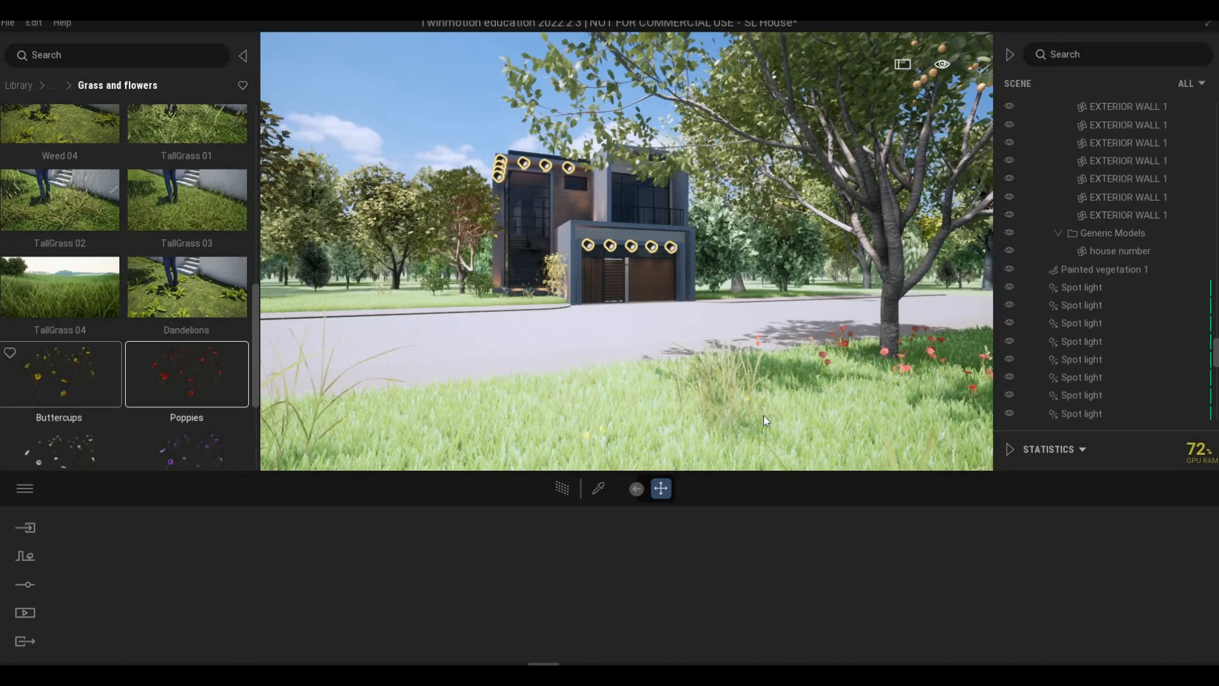
{"action": "left_click_drag", "start_coordinate": [85, 391], "coordinate": [774, 445]}
{"action": "left_click_drag", "start_coordinate": [362, 322], "coordinate": [438, 296]}
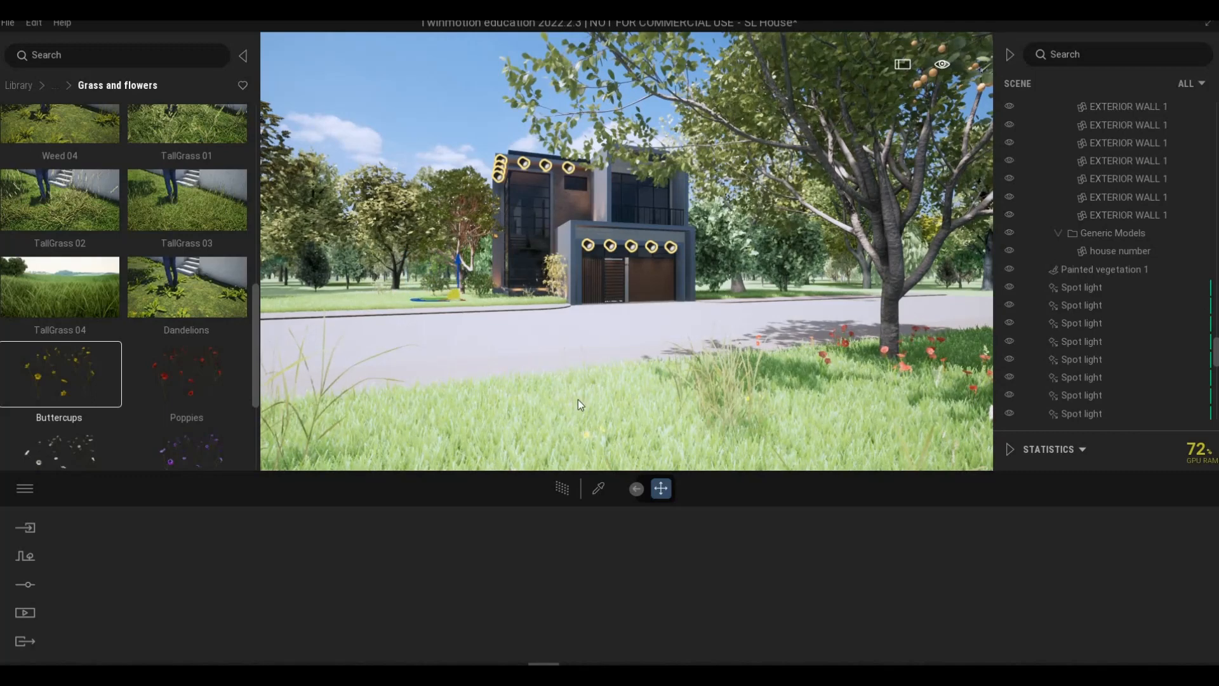
{"action": "left_click_drag", "start_coordinate": [596, 459], "coordinate": [180, 339]}
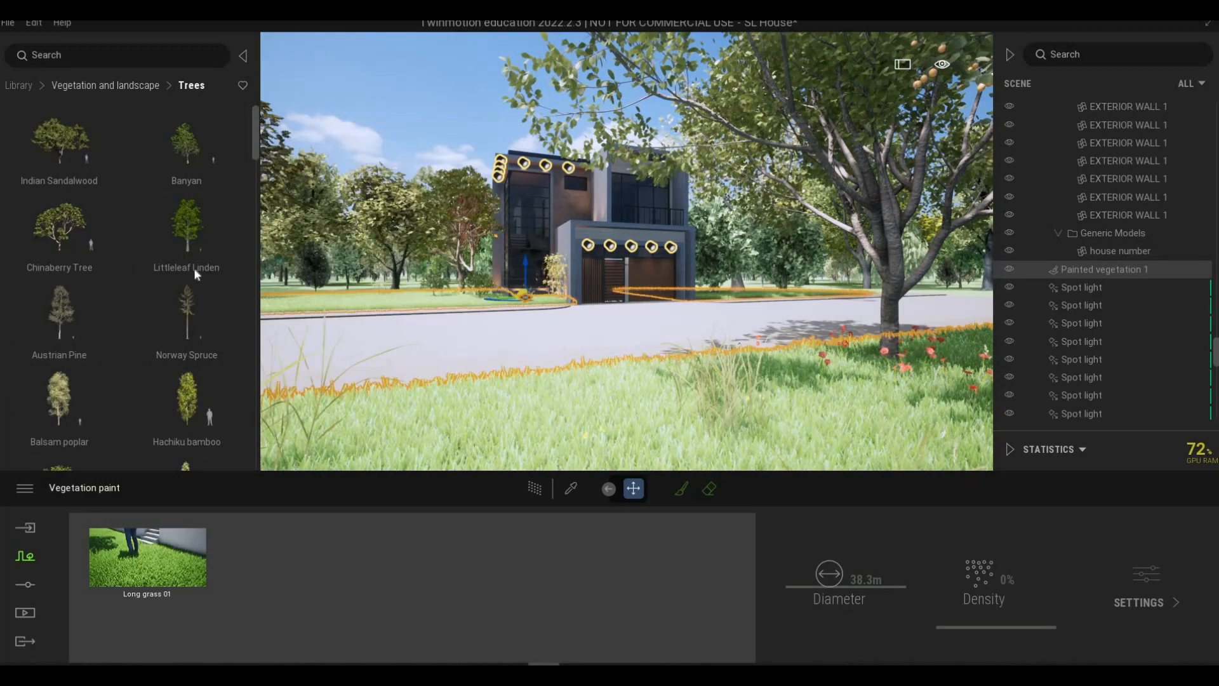
Place Rock 2 from the Rocks library on the grass strip near the poppies and sink it about 0.88 into the ground.
{"action": "left_click", "coordinate": [105, 87]}
{"action": "left_click", "coordinate": [174, 340]}
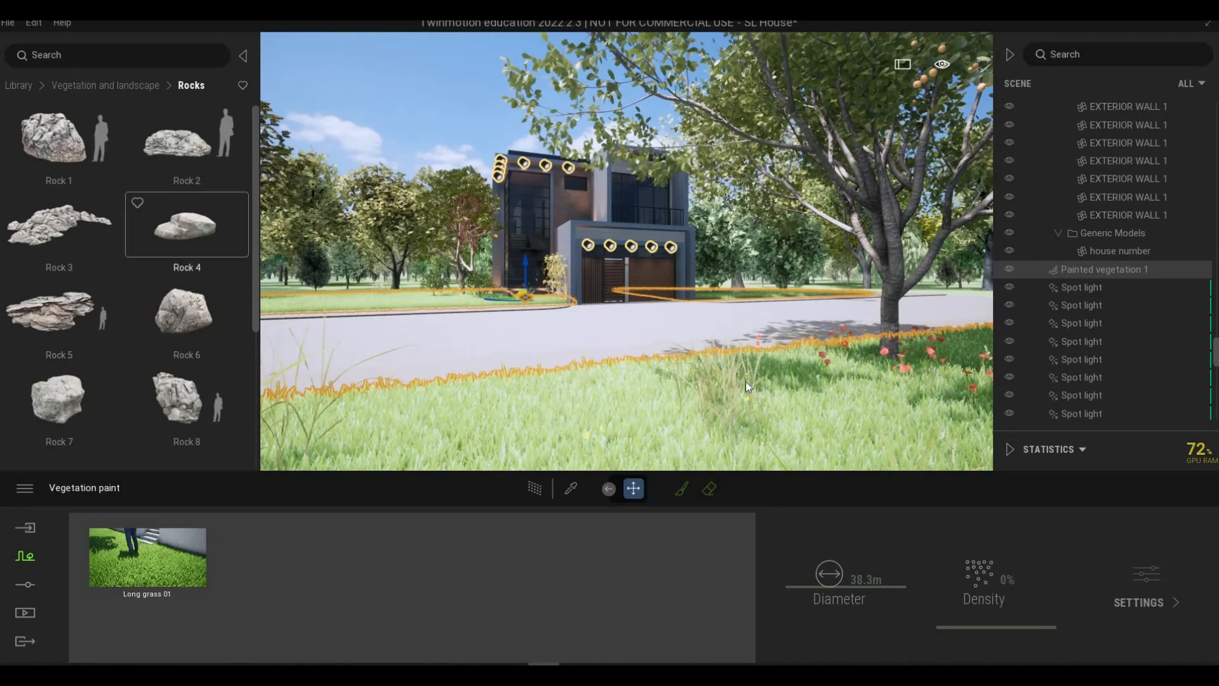
{"action": "mouse_move", "coordinate": [843, 456]}
{"action": "left_mouse_down"}
{"action": "mouse_move", "coordinate": [843, 389]}
{"action": "mouse_move", "coordinate": [810, 415]}
{"action": "mouse_move", "coordinate": [828, 413]}
{"action": "mouse_move", "coordinate": [828, 372]}
{"action": "mouse_move", "coordinate": [824, 464]}
{"action": "left_mouse_up"}
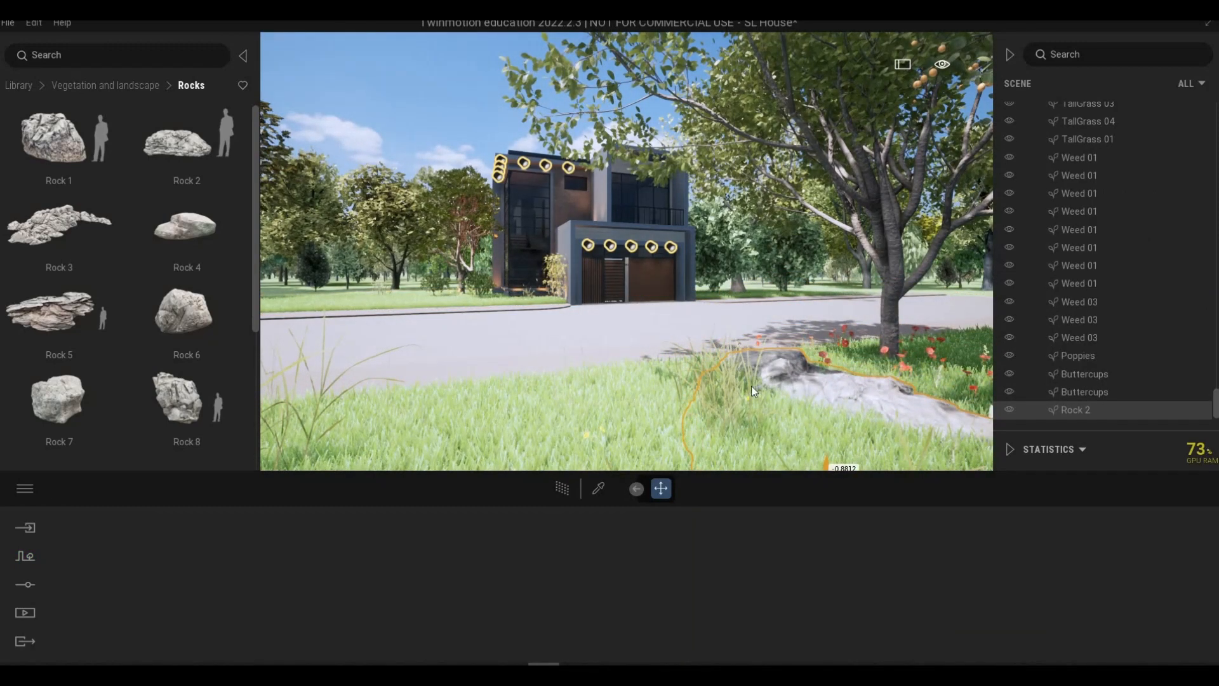
{"action": "key", "text": "Escape"}
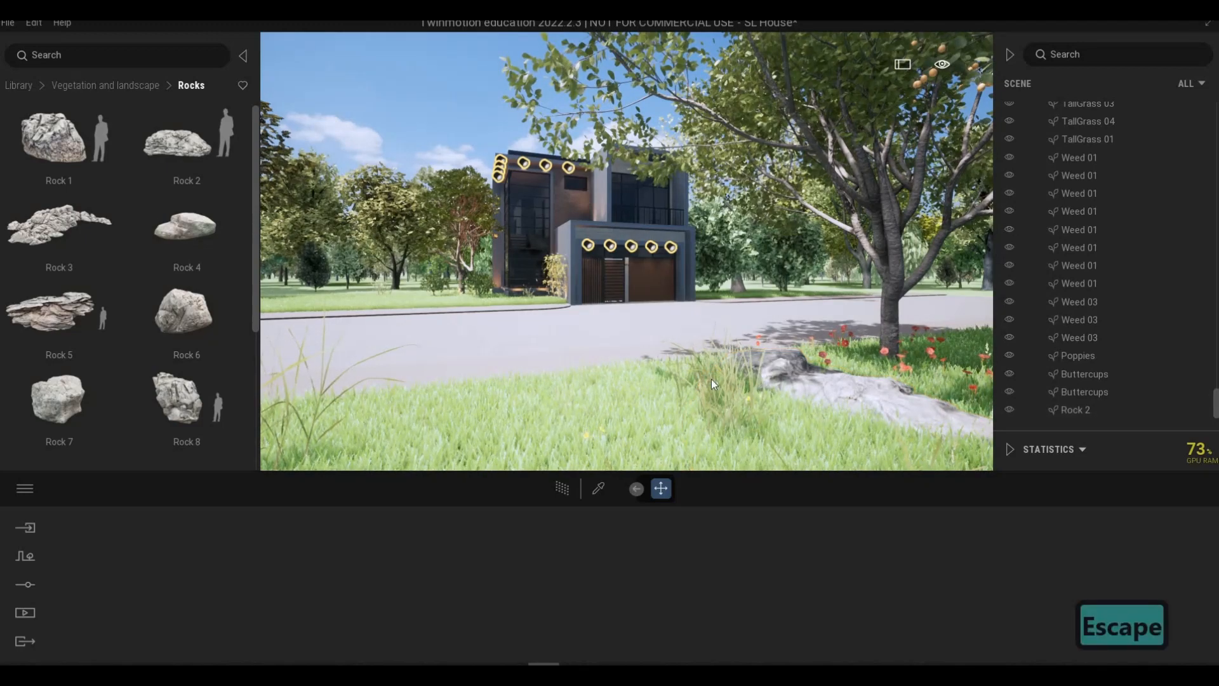
{"action": "key", "text": "Escape"}
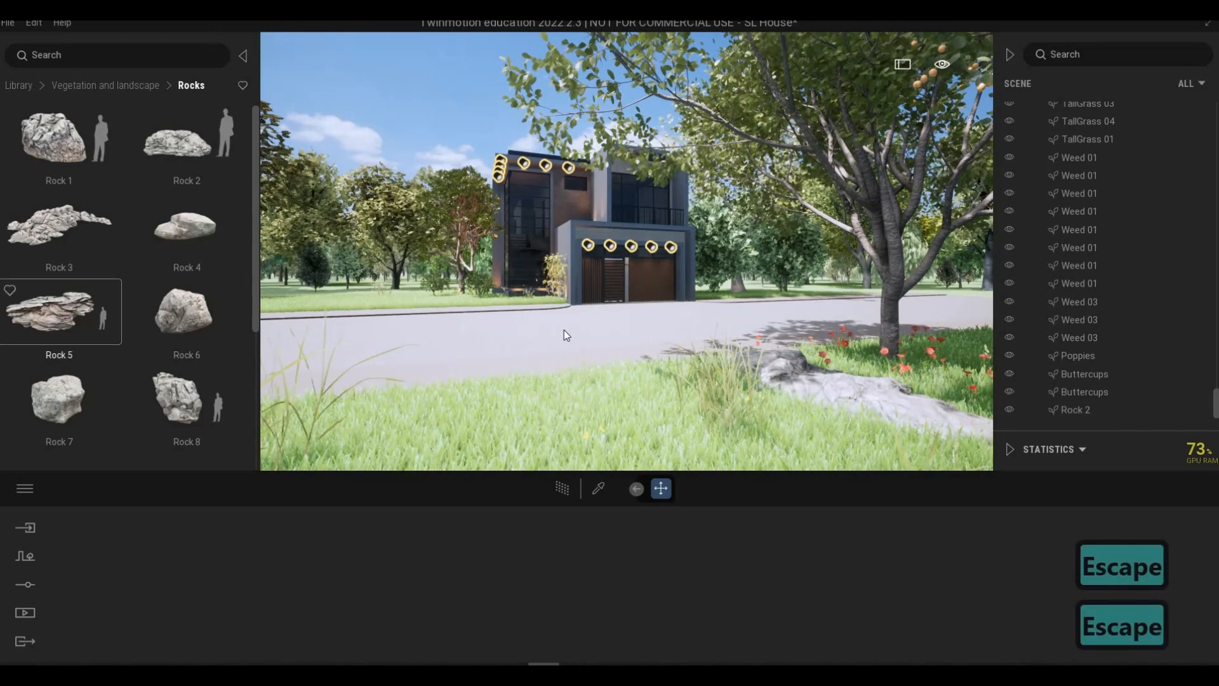
Place Rock 1 from the Rocks library on the lawn in front of the house, near the bushes.
{"action": "key", "text": "w"}
{"action": "key", "text": "a"}
{"action": "key", "text": "w"}
{"action": "key", "text": "q"}
{"action": "key", "text": "a"}
{"action": "key", "text": "e"}
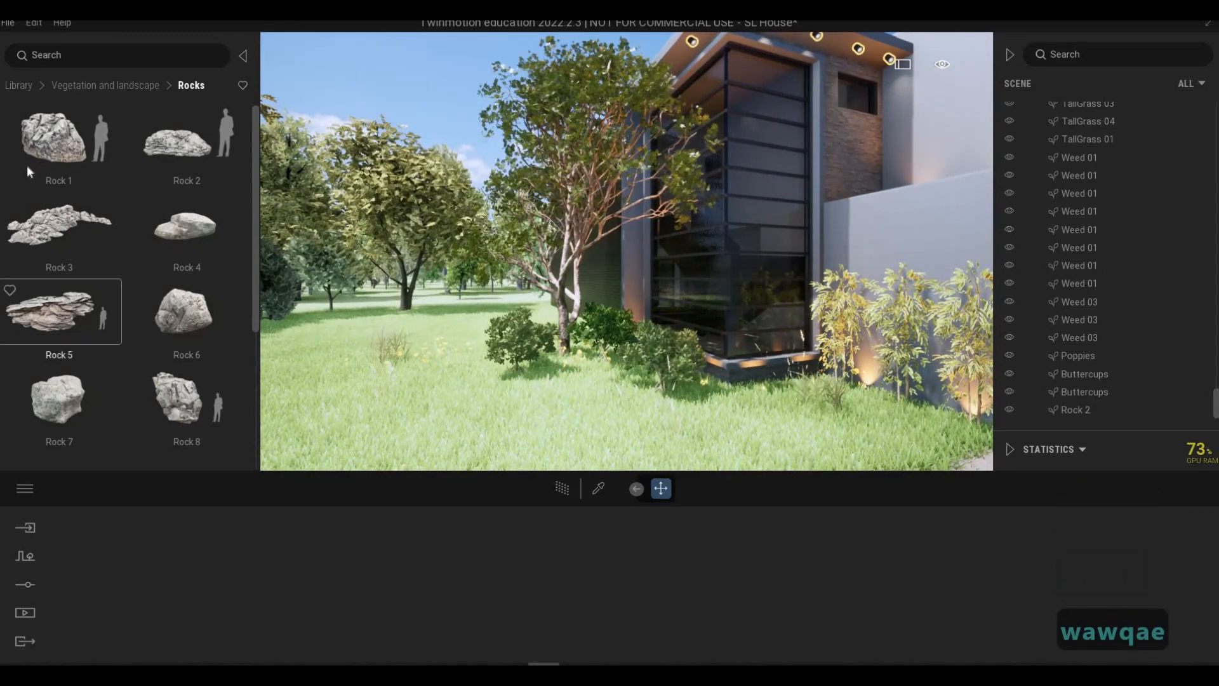
{"action": "left_click_drag", "start_coordinate": [57, 157], "coordinate": [428, 408]}
Shift Rock 1 on the front lawn closer to the bushes and lower it into the grass.
{"action": "key", "text": "e"}
{"action": "key", "text": "s"}
{"action": "key", "text": "s"}
{"action": "key", "text": "d"}
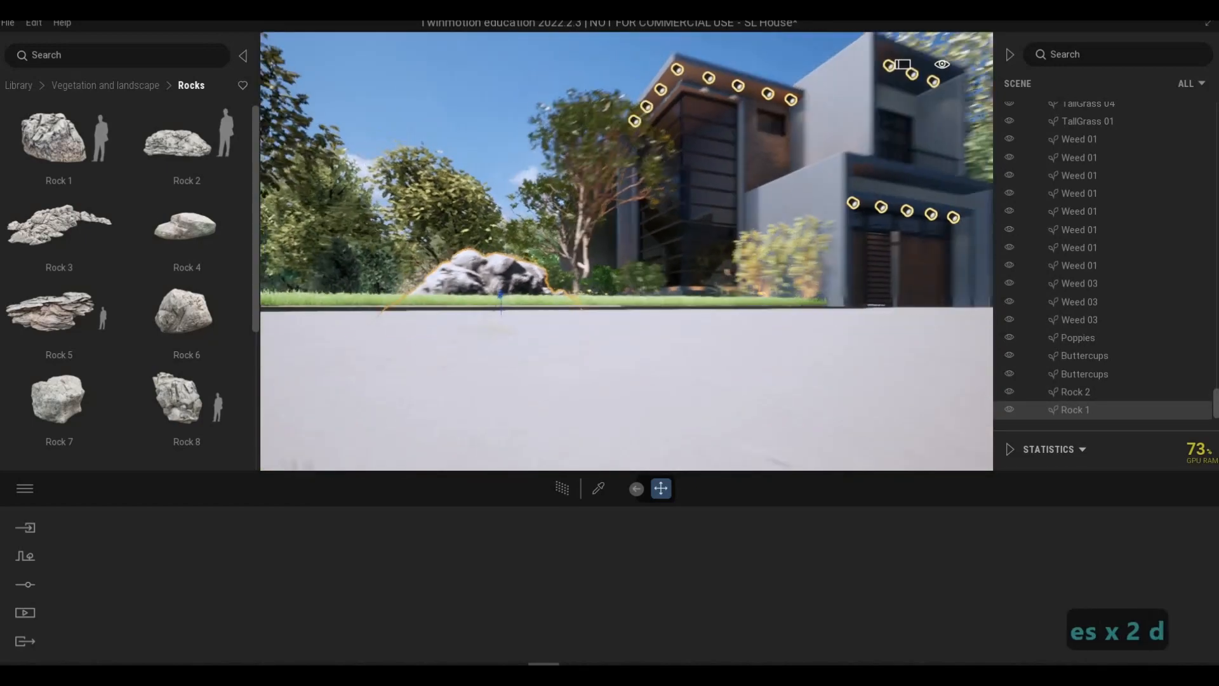
{"action": "key", "text": "q"}
{"action": "key", "text": "d"}
{"action": "key", "text": "a"}
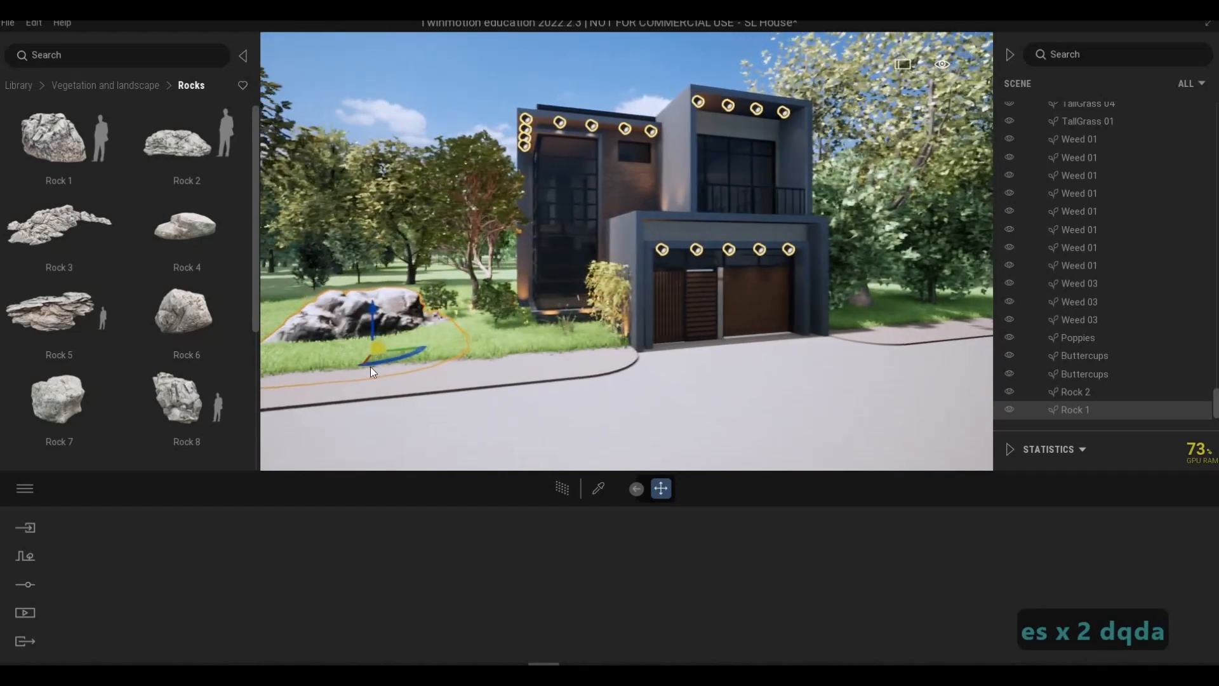
{"action": "mouse_move", "coordinate": [379, 360]}
{"action": "left_mouse_down"}
{"action": "mouse_move", "coordinate": [416, 363]}
{"action": "mouse_move", "coordinate": [370, 364]}
{"action": "left_mouse_up"}
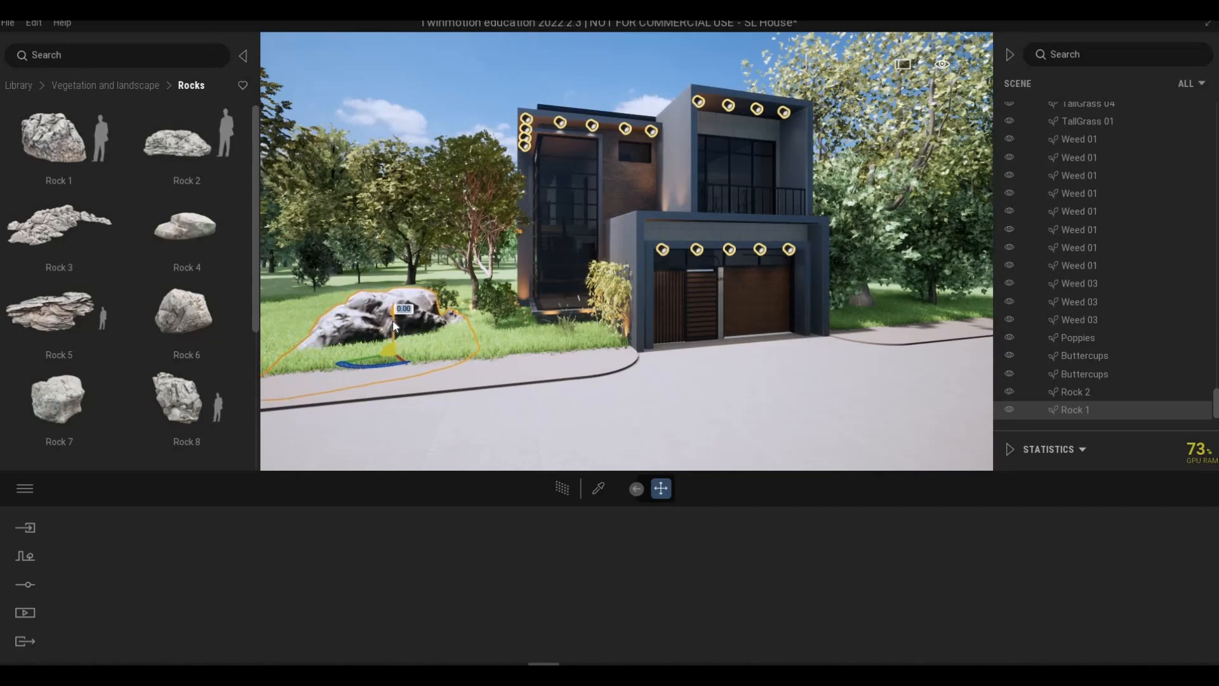
{"action": "left_click_drag", "start_coordinate": [392, 320], "coordinate": [393, 341]}
Place Rock 3 against Rock 1 on the front lawn to form a rock group.
{"action": "key", "text": "a"}
{"action": "key", "text": "w"}
{"action": "key", "text": "a"}
{"action": "key", "text": "a"}
{"action": "key", "text": "w"}
{"action": "key", "text": "a"}
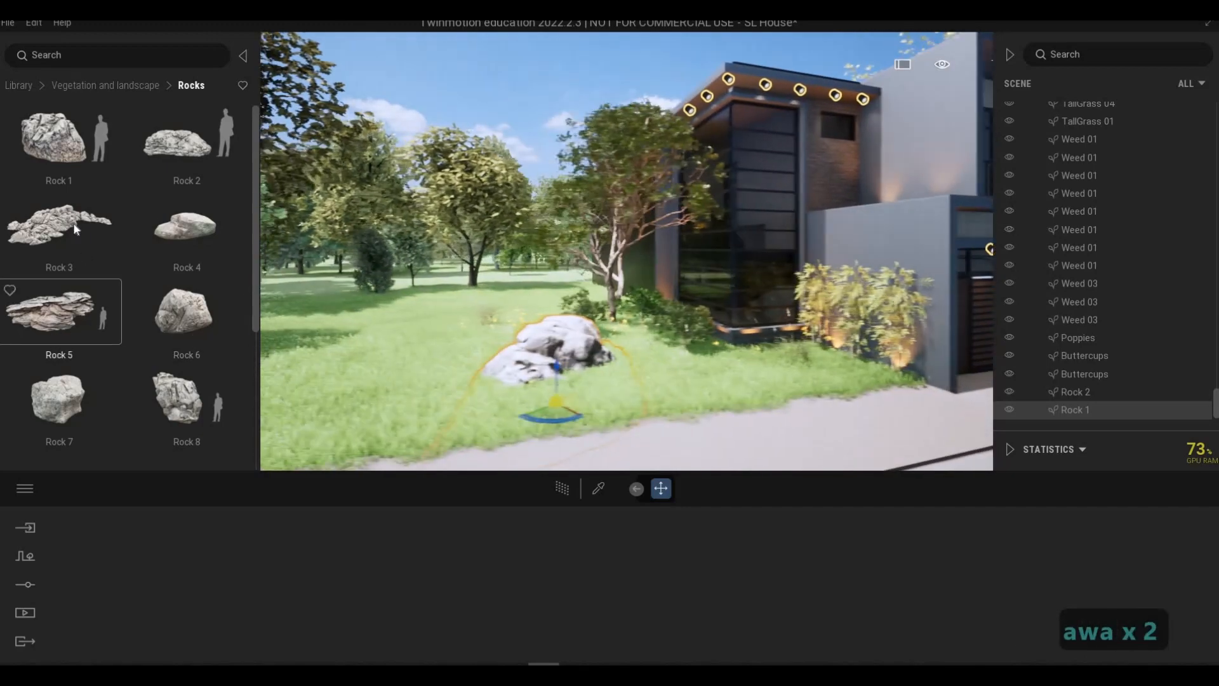
{"action": "left_click_drag", "start_coordinate": [485, 363], "coordinate": [532, 381]}
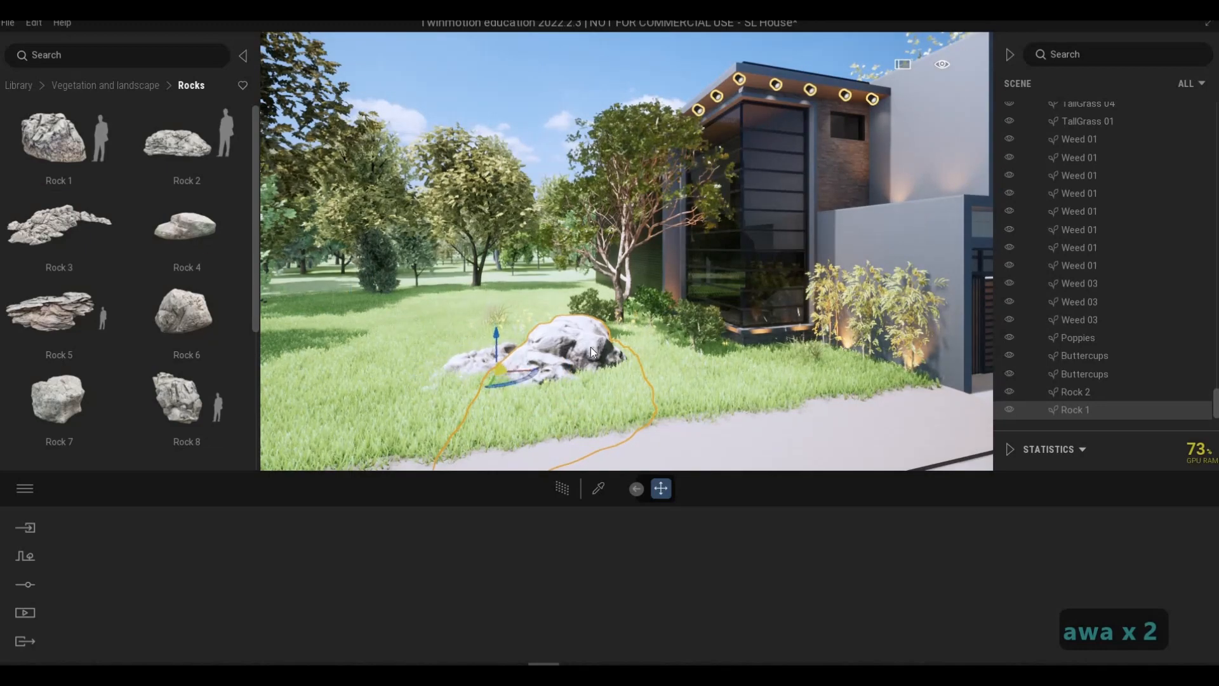
{"action": "key", "text": "Escape"}
Place Rock 10 on the grass beside the garage, in front of the bushes and tree.
{"action": "key", "text": "d"}
{"action": "key", "text": "d"}
{"action": "key", "text": "d"}
{"action": "key", "text": "d"}
{"action": "key", "text": "d"}
{"action": "key", "text": "d"}
{"action": "key", "text": "d"}
{"action": "key", "text": "d"}
{"action": "key", "text": "d"}
{"action": "key", "text": "d"}
{"action": "key", "text": "w"}
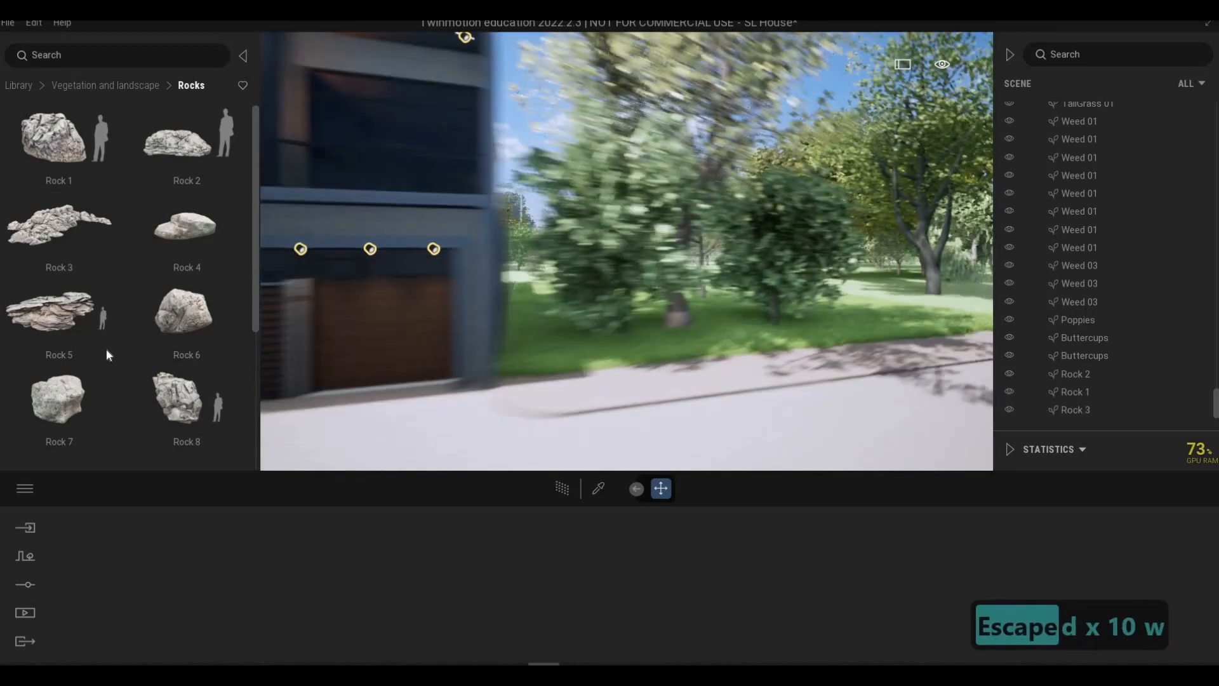
{"action": "scroll", "coordinate": [214, 377], "scroll_direction": "down", "scroll_amount": 1}
{"action": "scroll", "coordinate": [216, 365], "scroll_direction": "down", "scroll_amount": 3}
{"action": "left_click_drag", "start_coordinate": [190, 356], "coordinate": [559, 389]}
Place a second Rock 10 on the front lawn between the rock group and the yellow shrubs.
{"action": "key", "text": "s"}
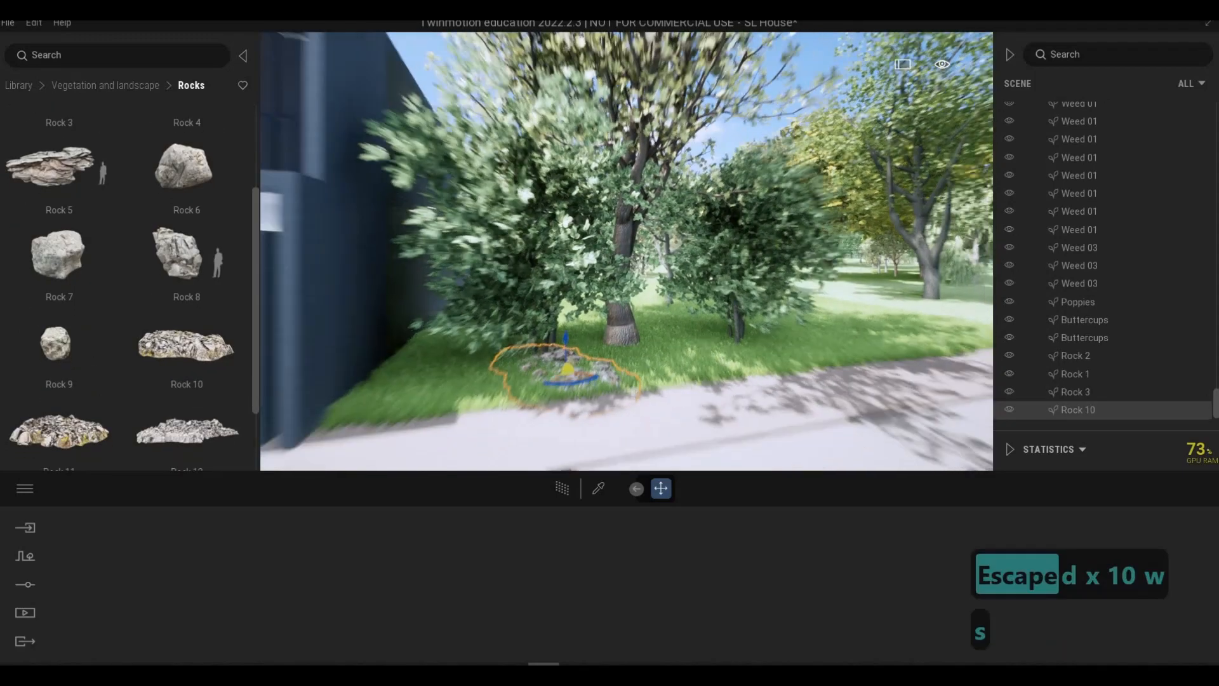
{"action": "key", "text": "a"}
{"action": "key", "text": "s"}
{"action": "key", "text": "a"}
{"action": "key", "text": "w"}
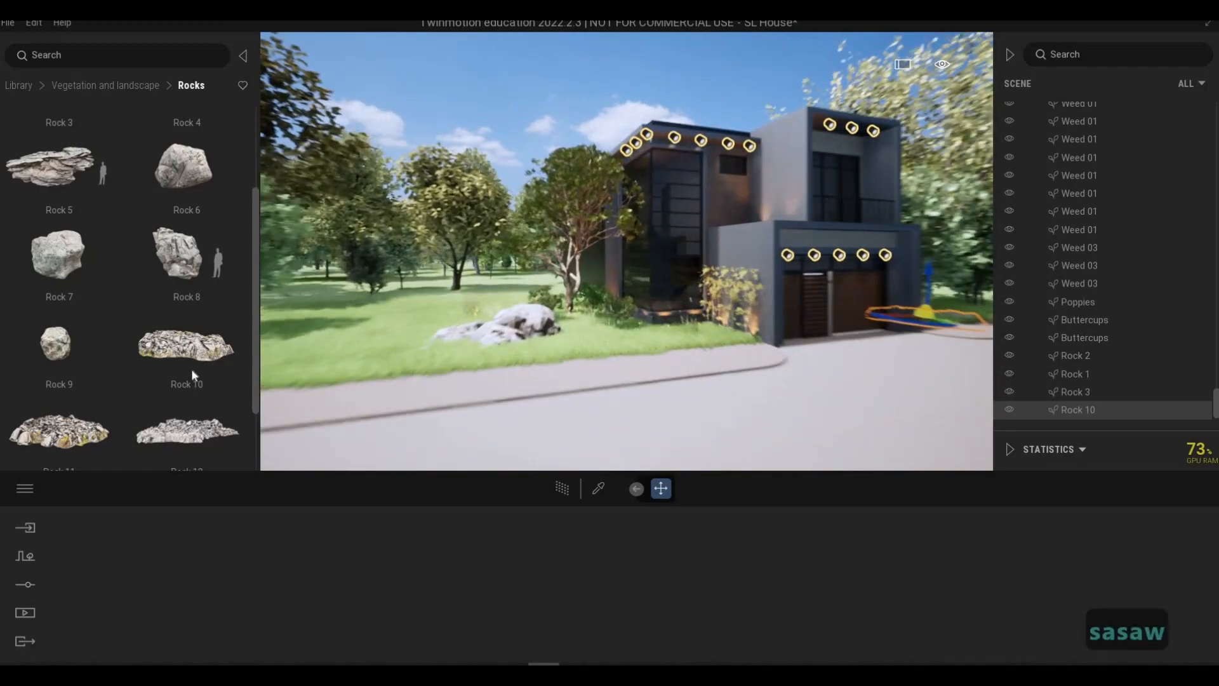
{"action": "key", "text": "w"}
{"action": "left_click_drag", "start_coordinate": [192, 367], "coordinate": [588, 396]}
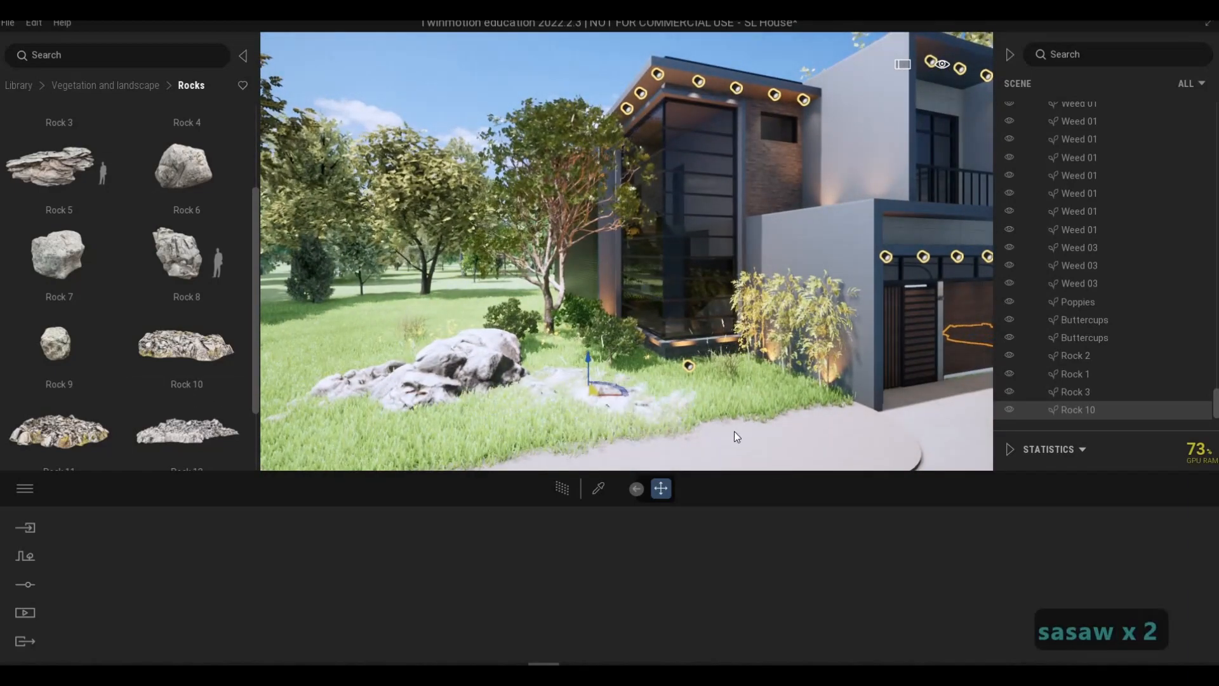
Place Rock 13 on the roadside grass strip next to Rock 2 and raise it by about 0.13.
{"action": "key", "text": "s"}
{"action": "key", "text": "s"}
{"action": "key", "text": "s"}
{"action": "key", "text": "d"}
{"action": "key", "text": "s"}
{"action": "key", "text": "s"}
{"action": "key", "text": "s"}
{"action": "key", "text": "s"}
{"action": "key", "text": "s"}
{"action": "key", "text": "s"}
{"action": "key", "text": "d"}
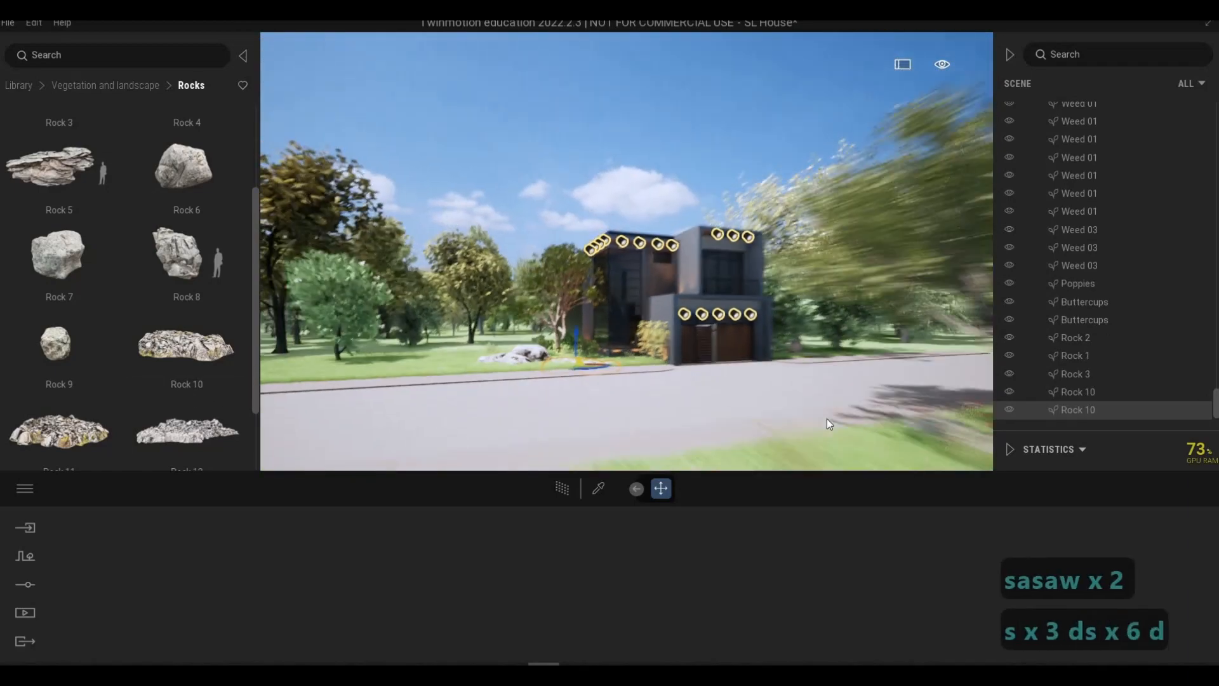
{"action": "key", "text": "Escape"}
{"action": "key", "text": "w"}
{"action": "scroll", "coordinate": [123, 390], "scroll_direction": "down", "scroll_amount": 3}
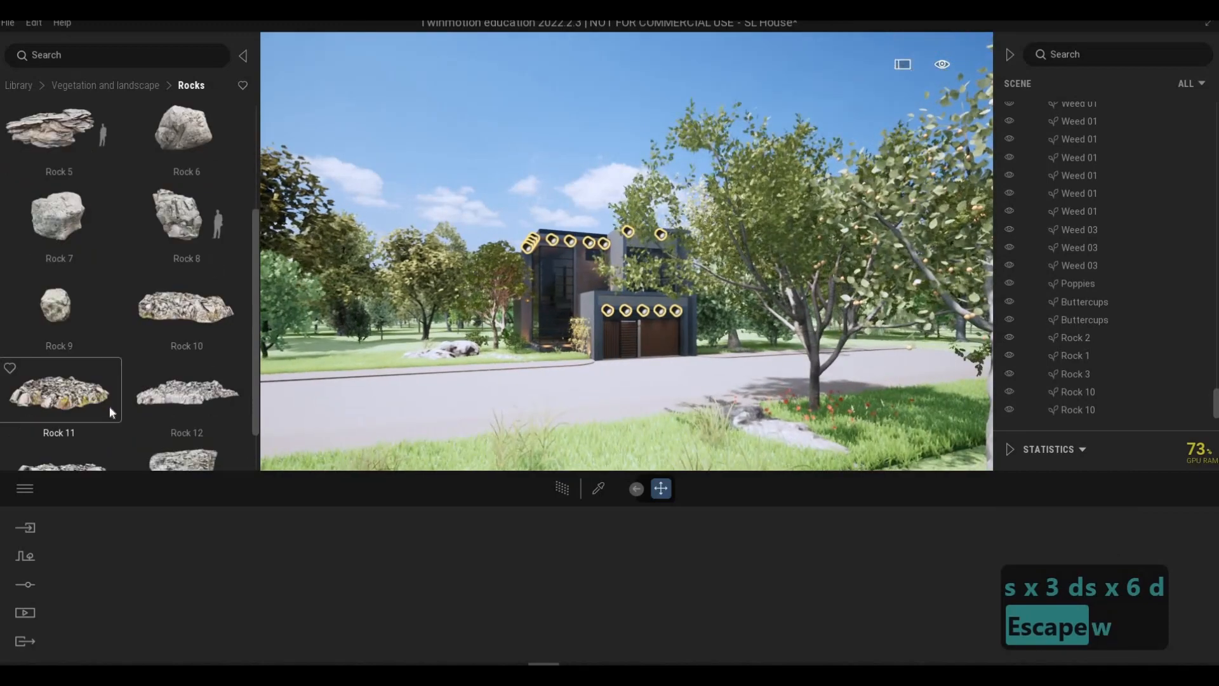
{"action": "left_click_drag", "start_coordinate": [56, 416], "coordinate": [658, 395]}
{"action": "key", "text": "a"}
{"action": "key", "text": "w"}
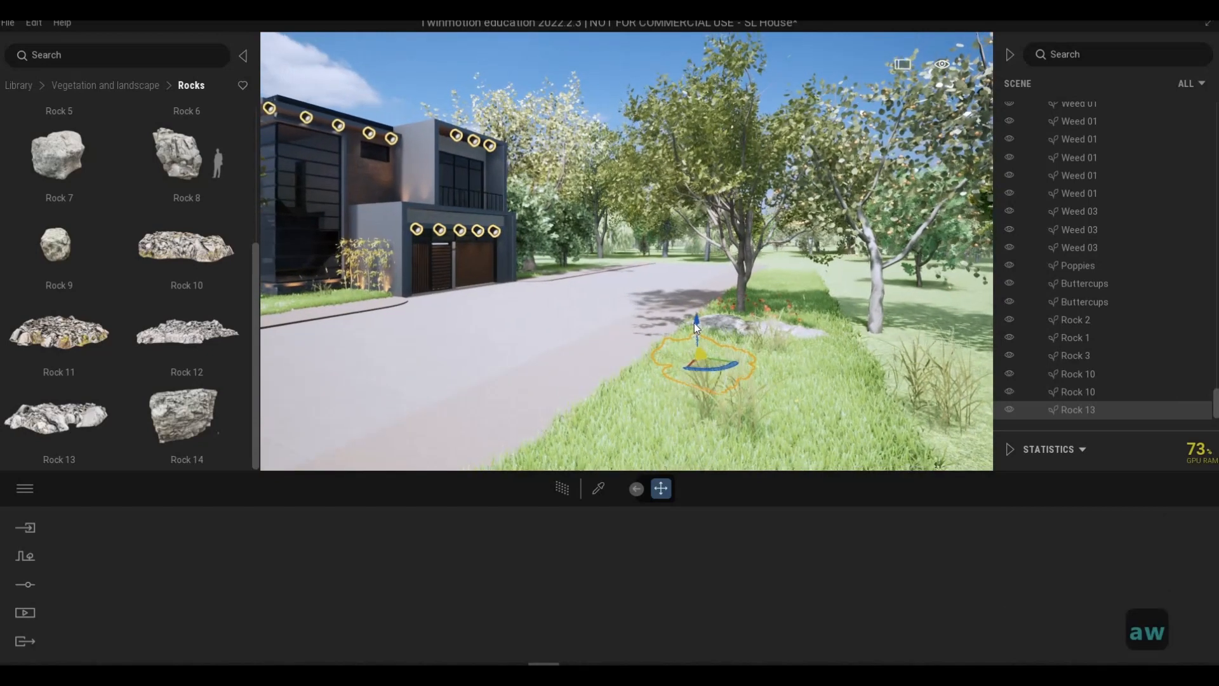
{"action": "left_click_drag", "start_coordinate": [695, 320], "coordinate": [698, 315]}
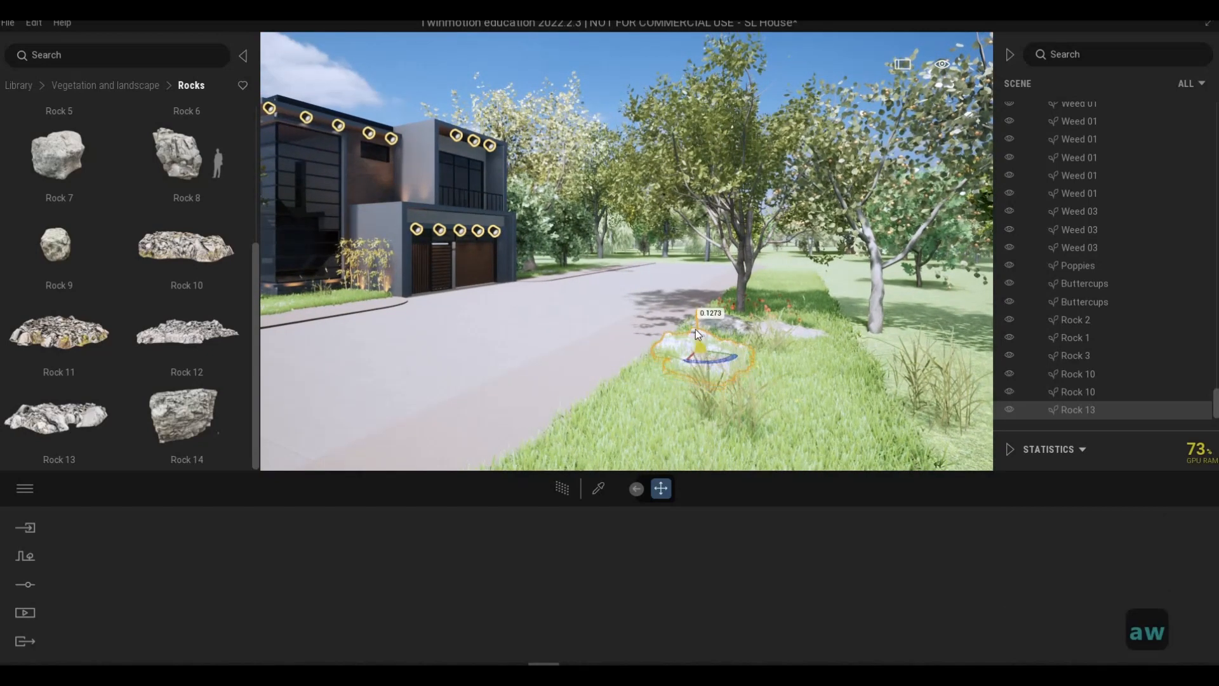
Look through the Detail grasses and Bushes categories of the vegetation library for more plants.
{"action": "key", "text": "Escape"}
{"action": "key", "text": "Escape"}
{"action": "key", "text": "d"}
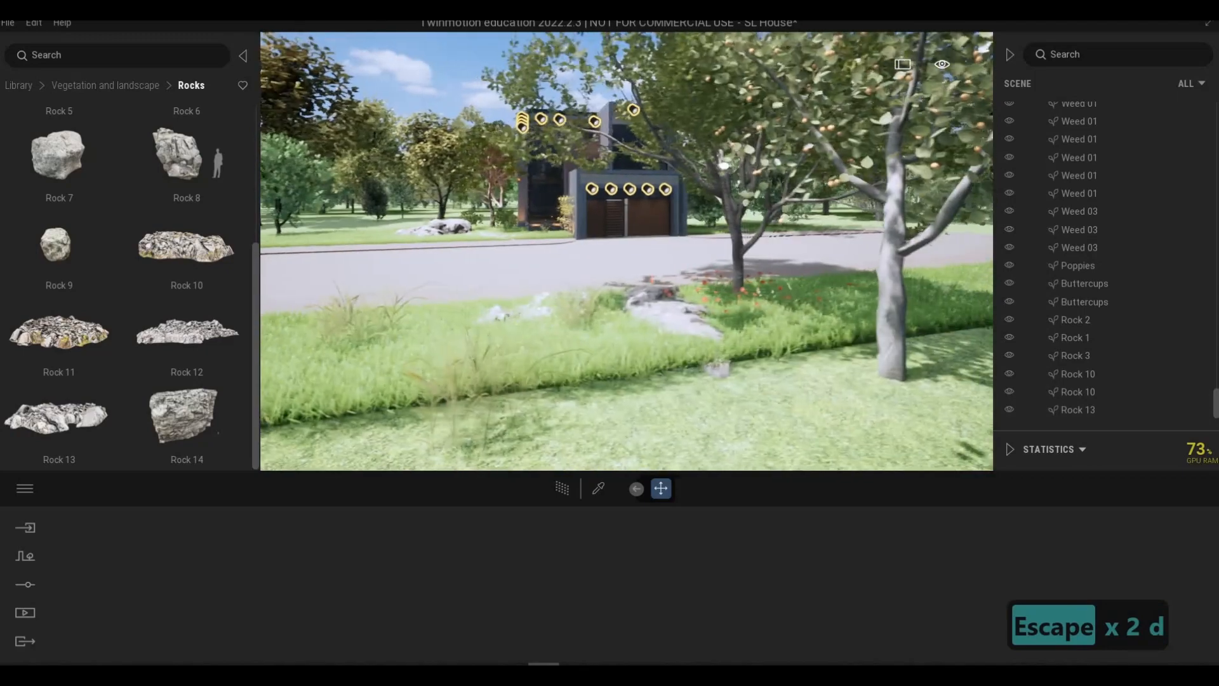
{"action": "key", "text": "a"}
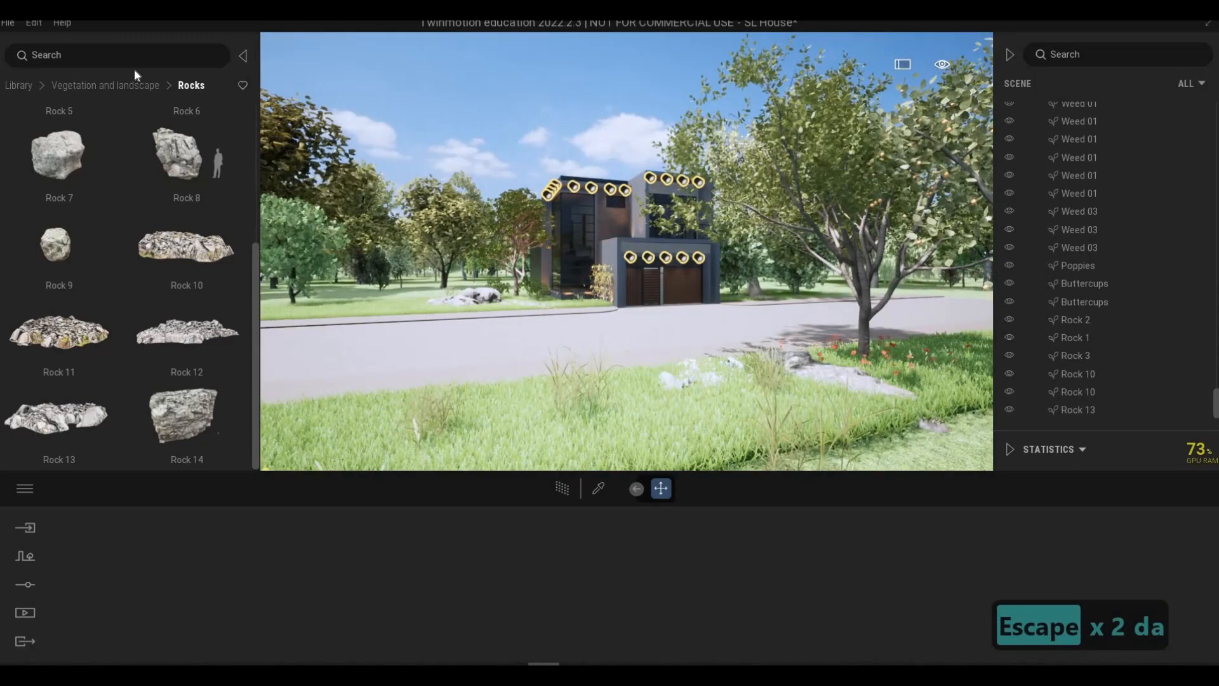
{"action": "left_click", "coordinate": [118, 86]}
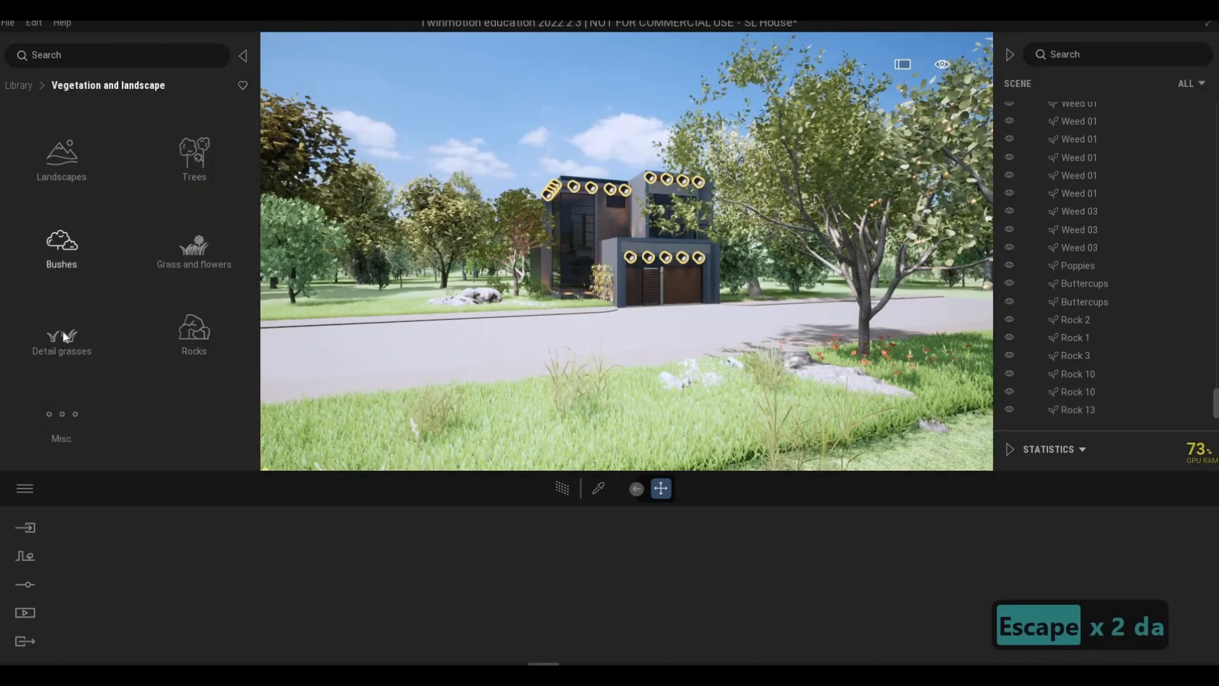
{"action": "left_click", "coordinate": [64, 335]}
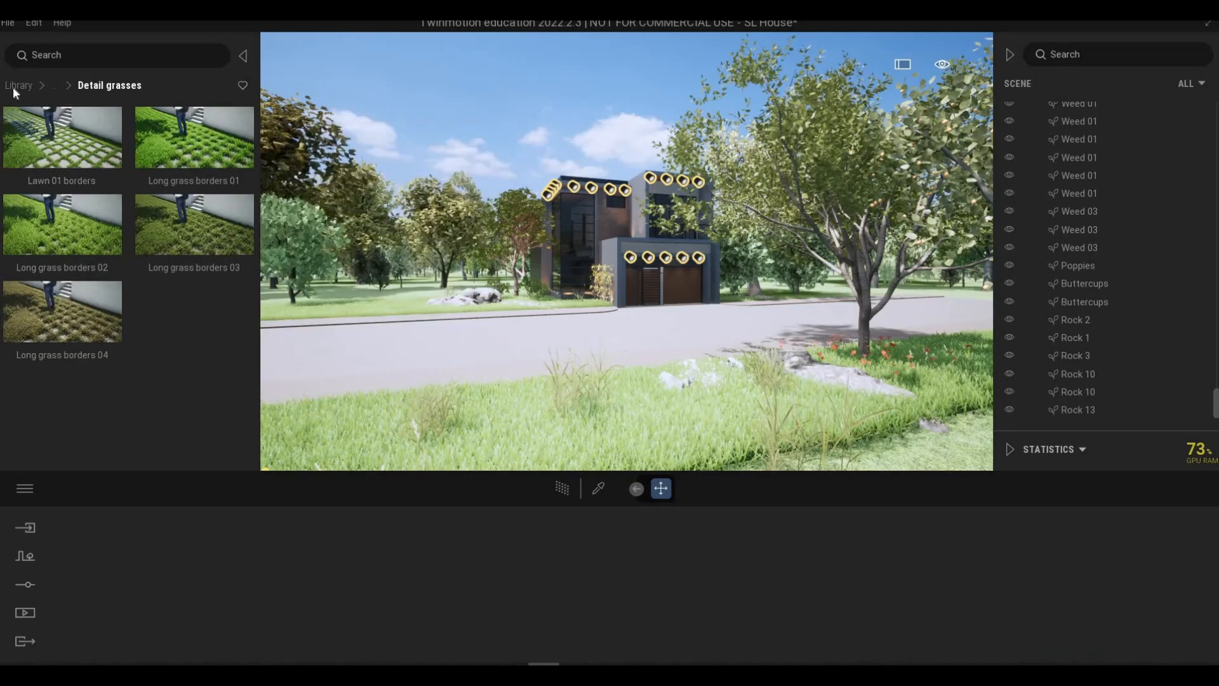
{"action": "left_click", "coordinate": [18, 85]}
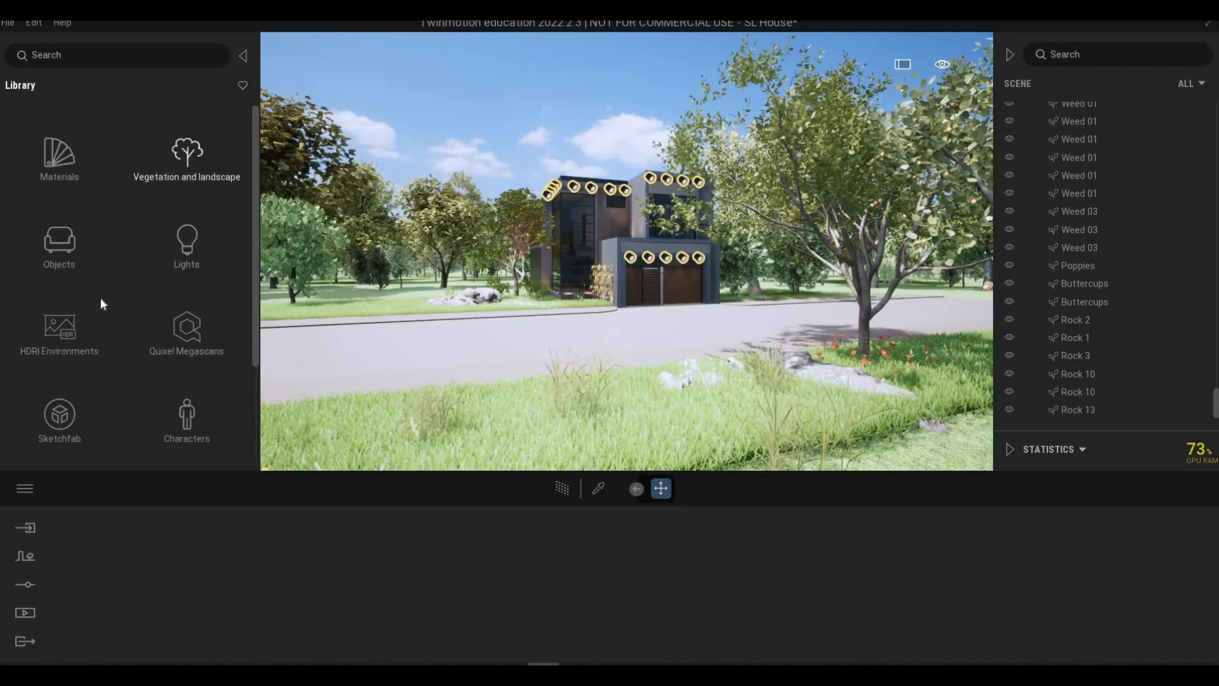
{"action": "left_click", "coordinate": [186, 158]}
{"action": "left_click", "coordinate": [61, 254]}
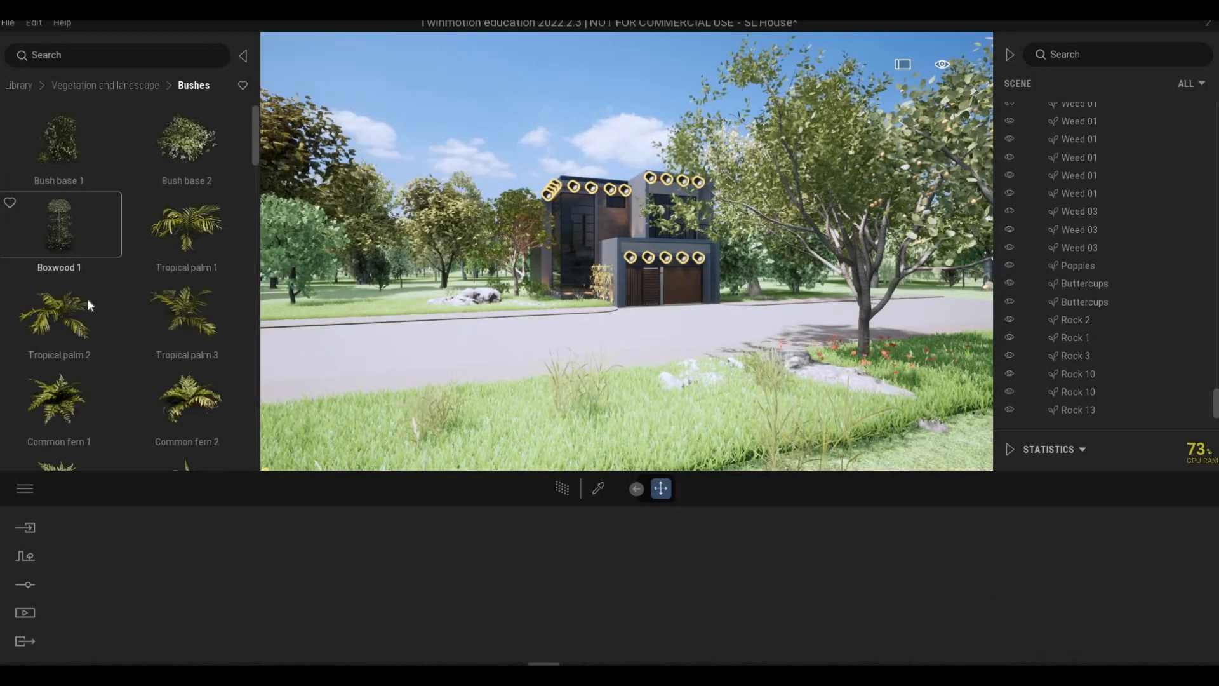
{"action": "scroll", "coordinate": [173, 410], "scroll_direction": "down", "scroll_amount": 5}
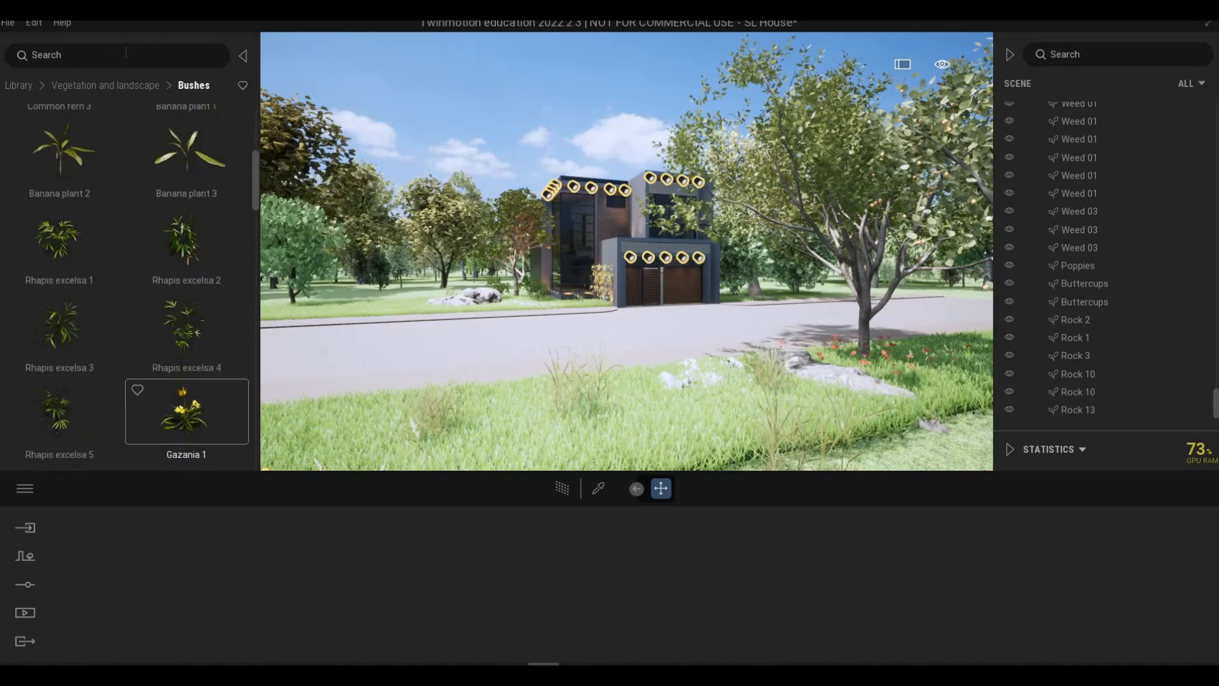
Place DeadLeaves 2 from the Misc. vegetation category on the pavement edge in front of the house's front lawn.
{"action": "left_click", "coordinate": [98, 86]}
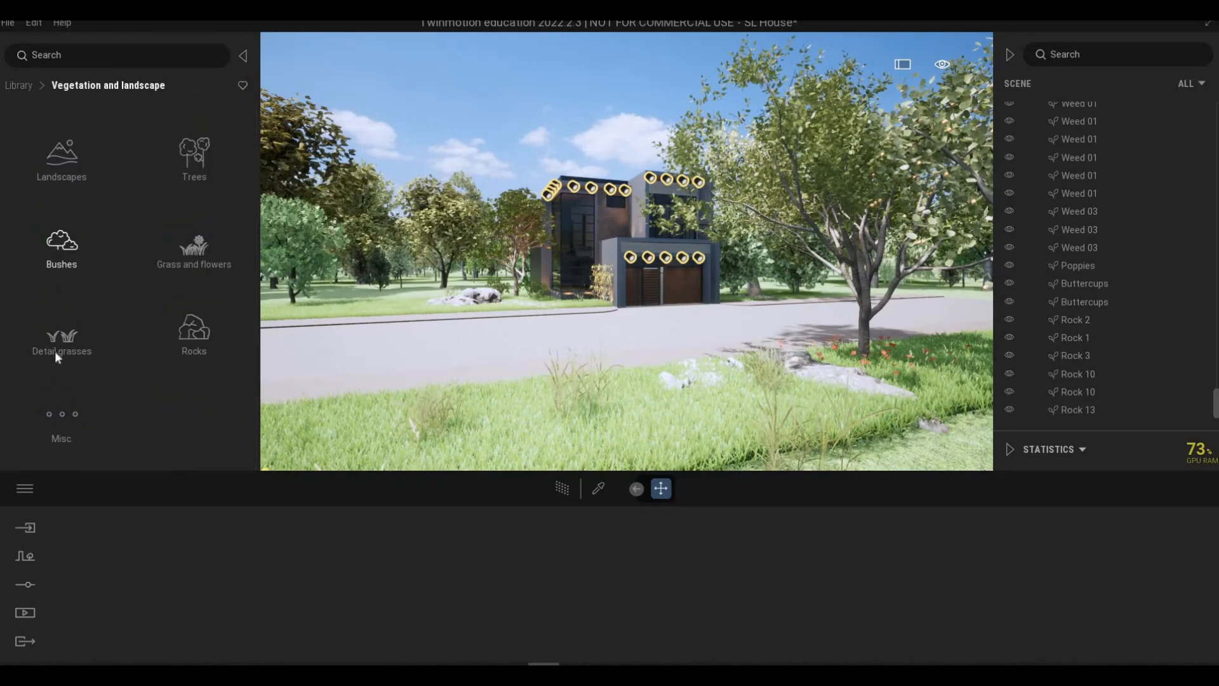
{"action": "left_click", "coordinate": [60, 415]}
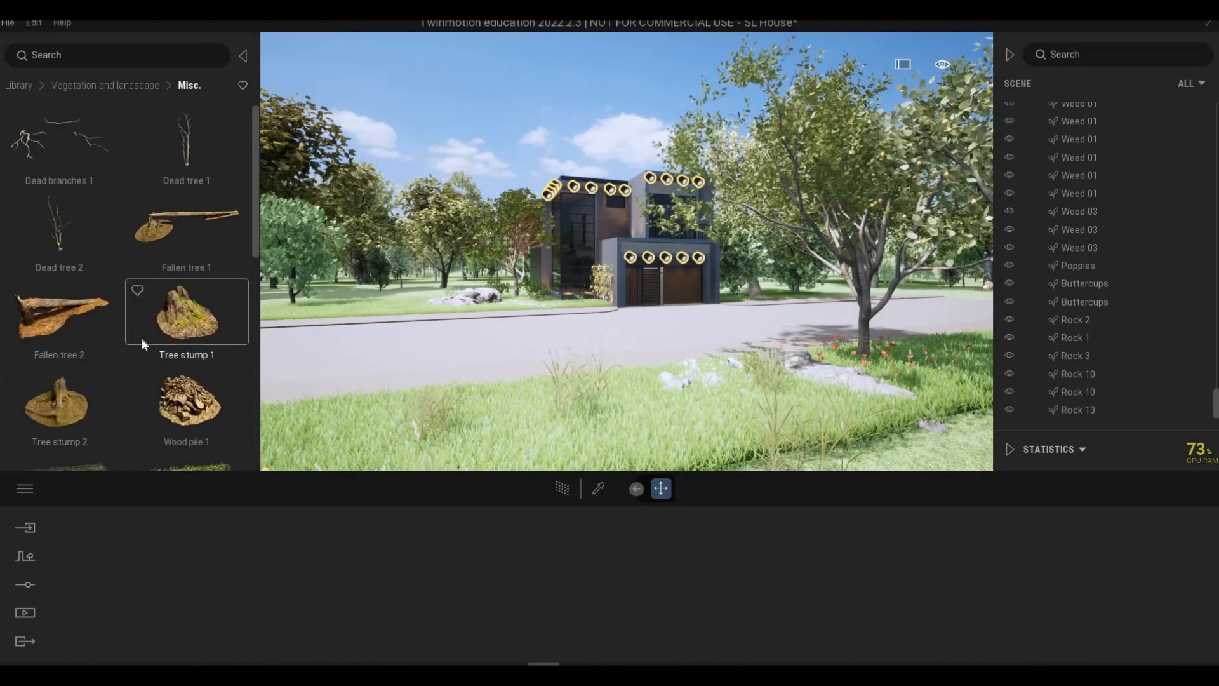
{"action": "scroll", "coordinate": [142, 337], "scroll_direction": "down", "scroll_amount": 4}
{"action": "scroll", "coordinate": [330, 356], "scroll_direction": "up", "scroll_amount": 2}
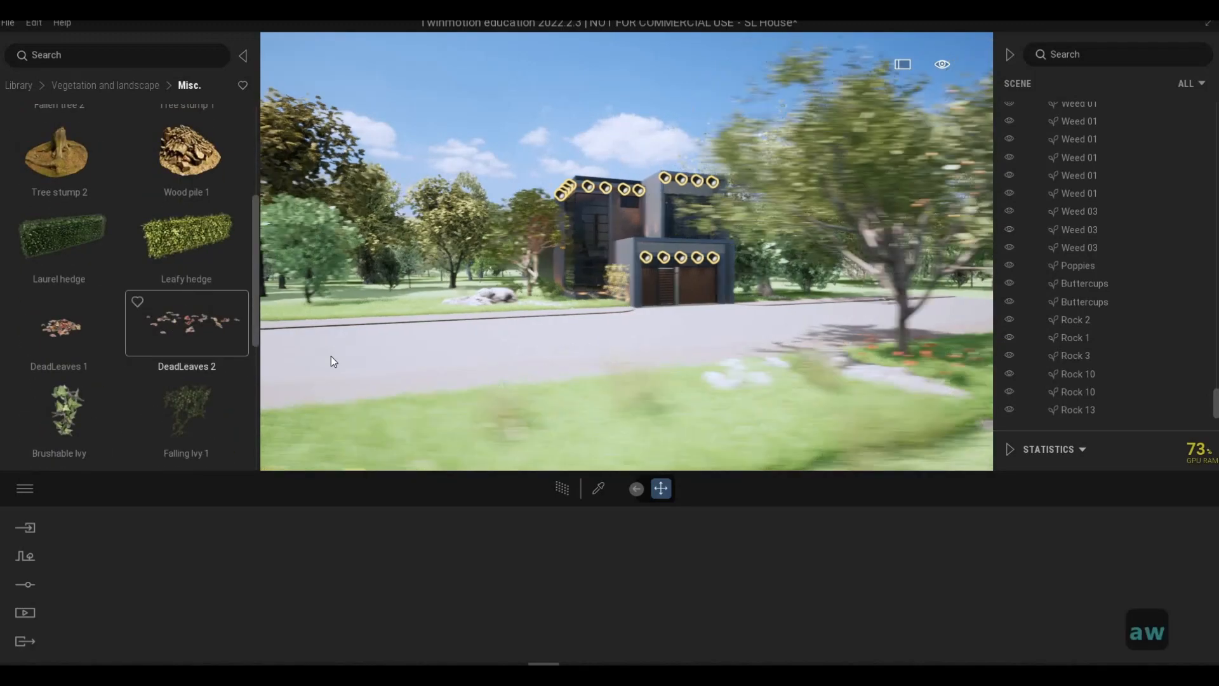
{"action": "key", "text": "d"}
{"action": "key", "text": "w"}
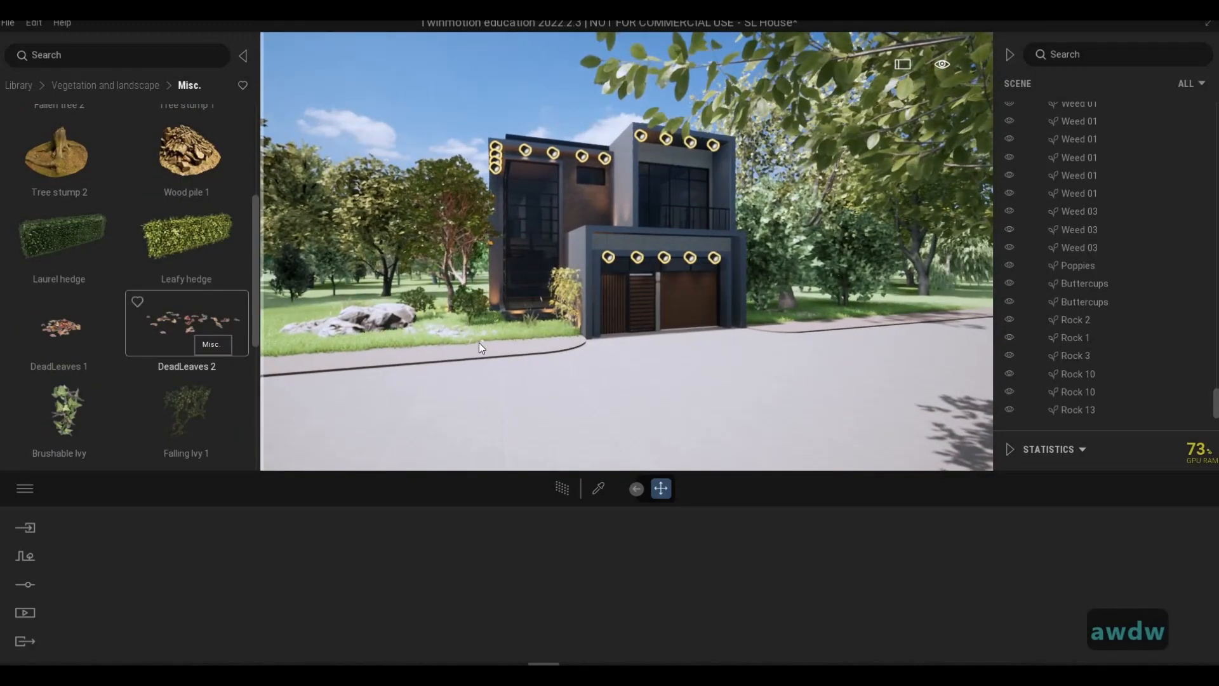
{"action": "left_click_drag", "start_coordinate": [481, 346], "coordinate": [548, 360]}
{"action": "key", "text": "a"}
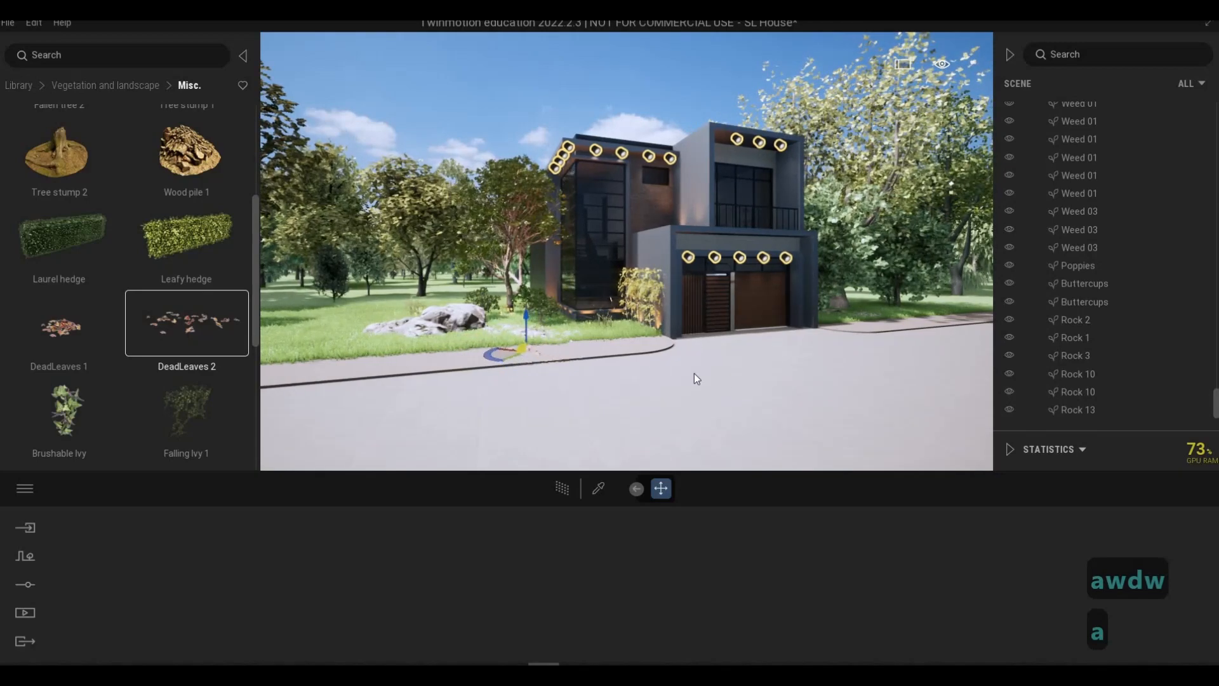
Place a second DeadLeaves 2 on the road edge in the shade of the roadside tree.
{"action": "key", "text": "s"}
{"action": "key", "text": "d"}
{"action": "key", "text": "w"}
{"action": "key", "text": "a"}
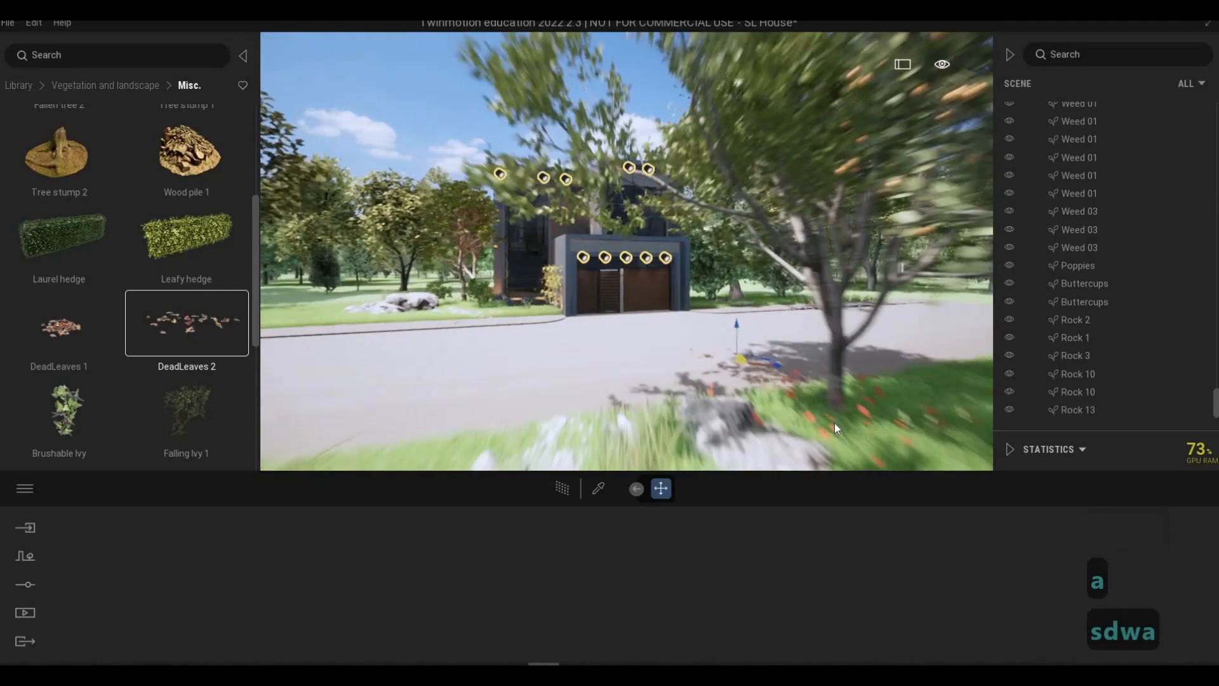
{"action": "key", "text": "d"}
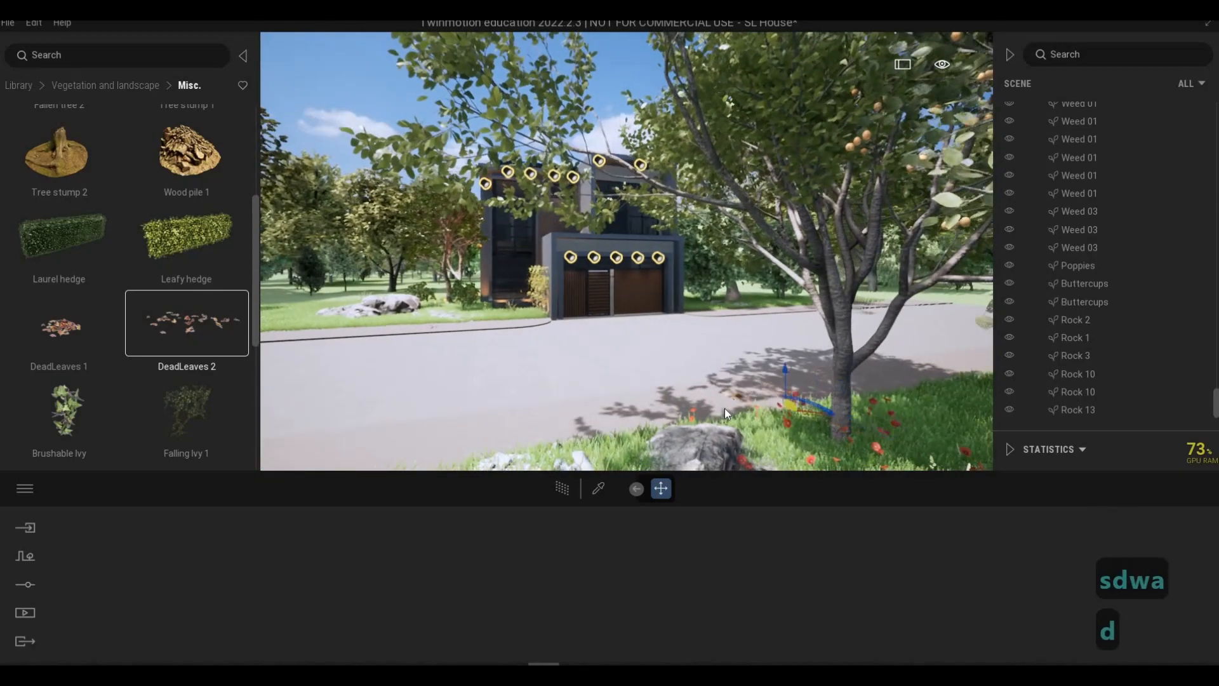
{"action": "left_click", "coordinate": [725, 409]}
Place DeadLeaves 1 on the road edge behind the roadside rock, next to the second scatter of leaves.
{"action": "left_click", "coordinate": [72, 357]}
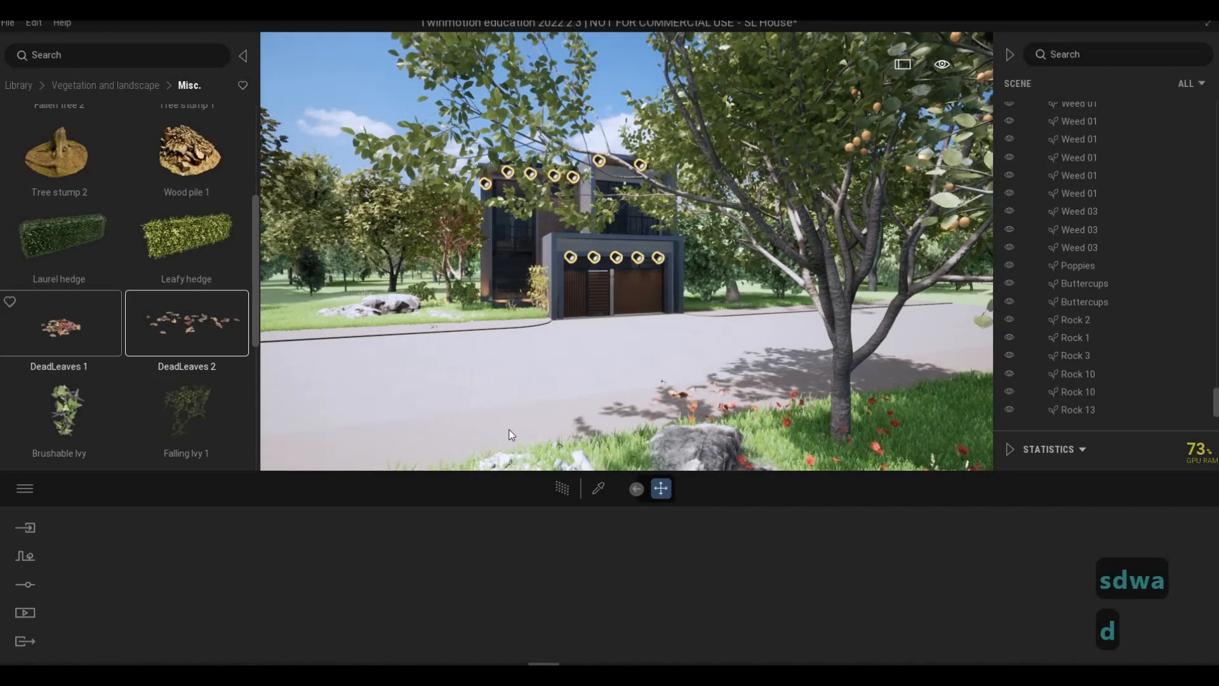
{"action": "left_click", "coordinate": [72, 349]}
{"action": "key", "text": "Escape"}
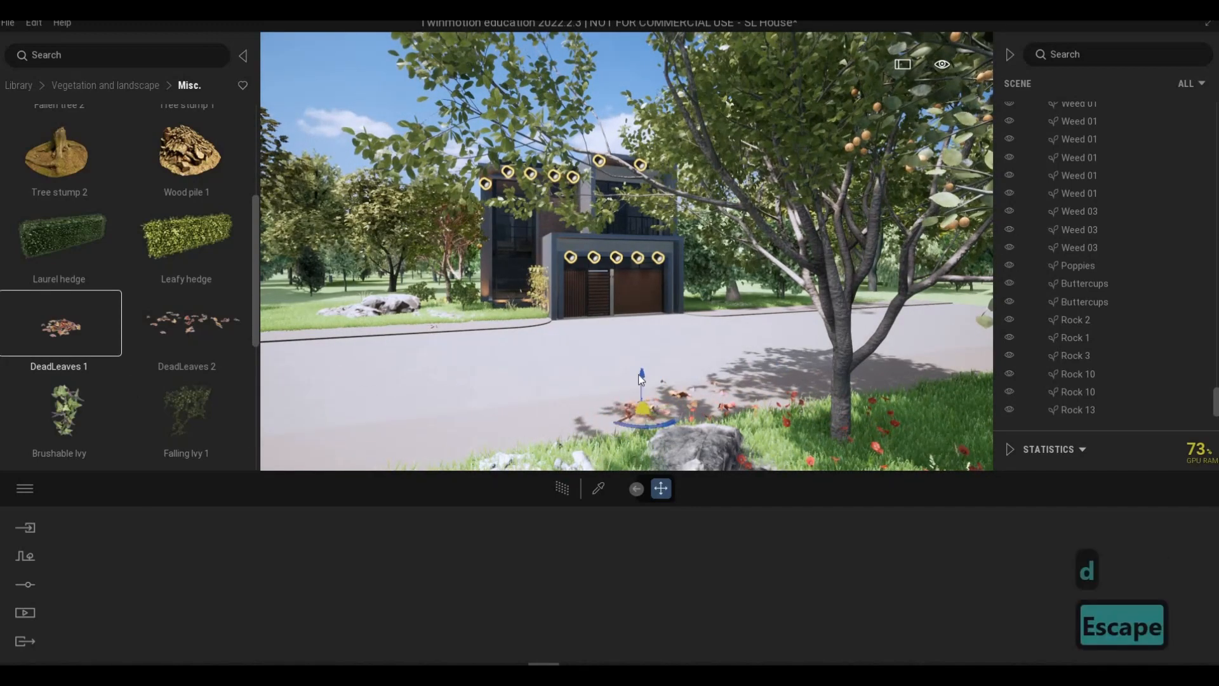
Try Tree stump 2 from the Misc. category on the roadside grass strip.
{"action": "key", "text": "a"}
{"action": "key", "text": "e"}
{"action": "key", "text": "q"}
{"action": "key", "text": "d"}
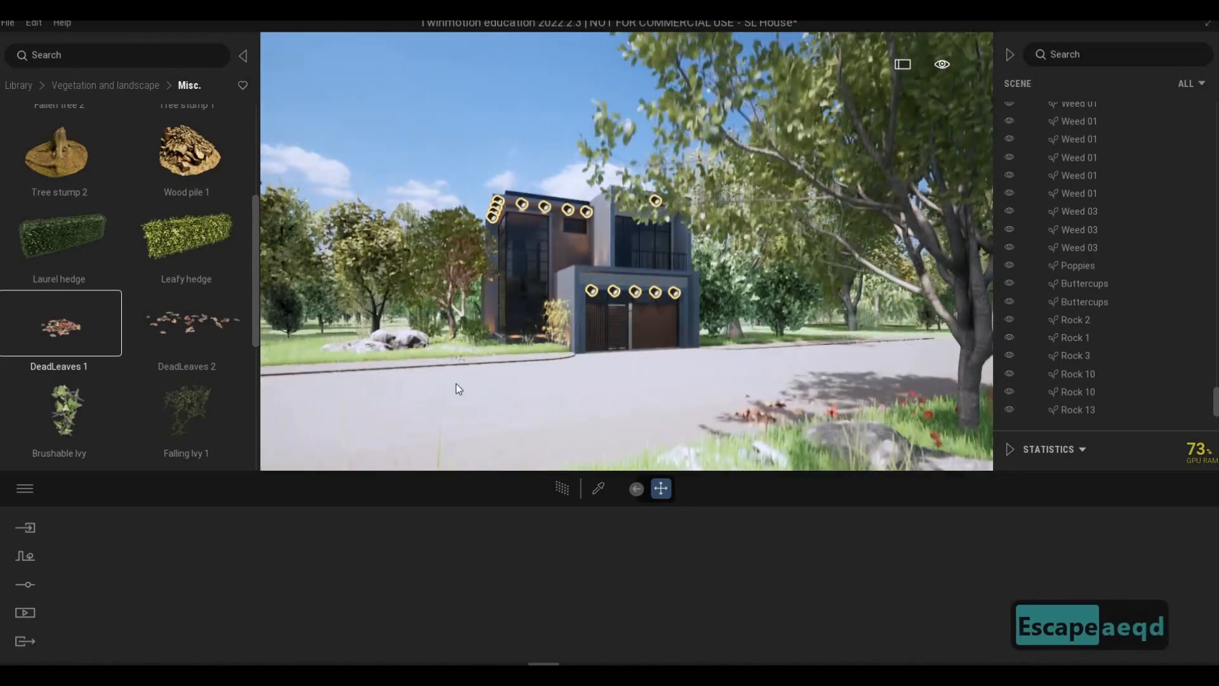
{"action": "key", "text": "s"}
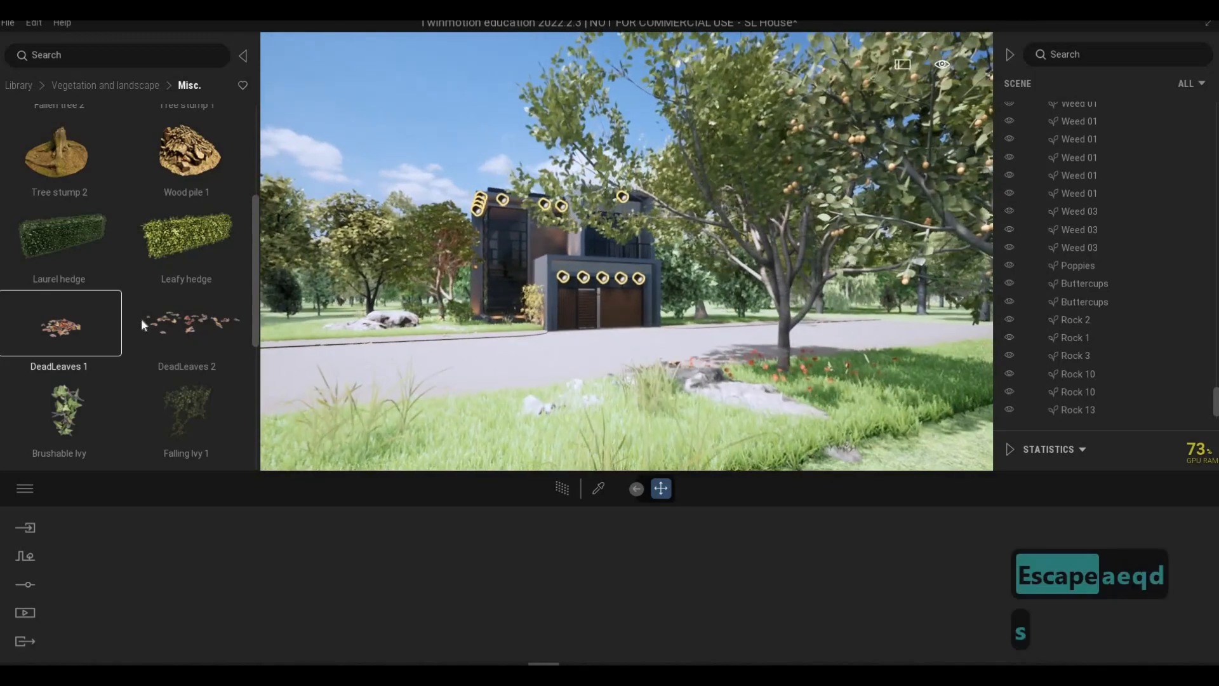
{"action": "scroll", "coordinate": [141, 319], "scroll_direction": "down", "scroll_amount": 5}
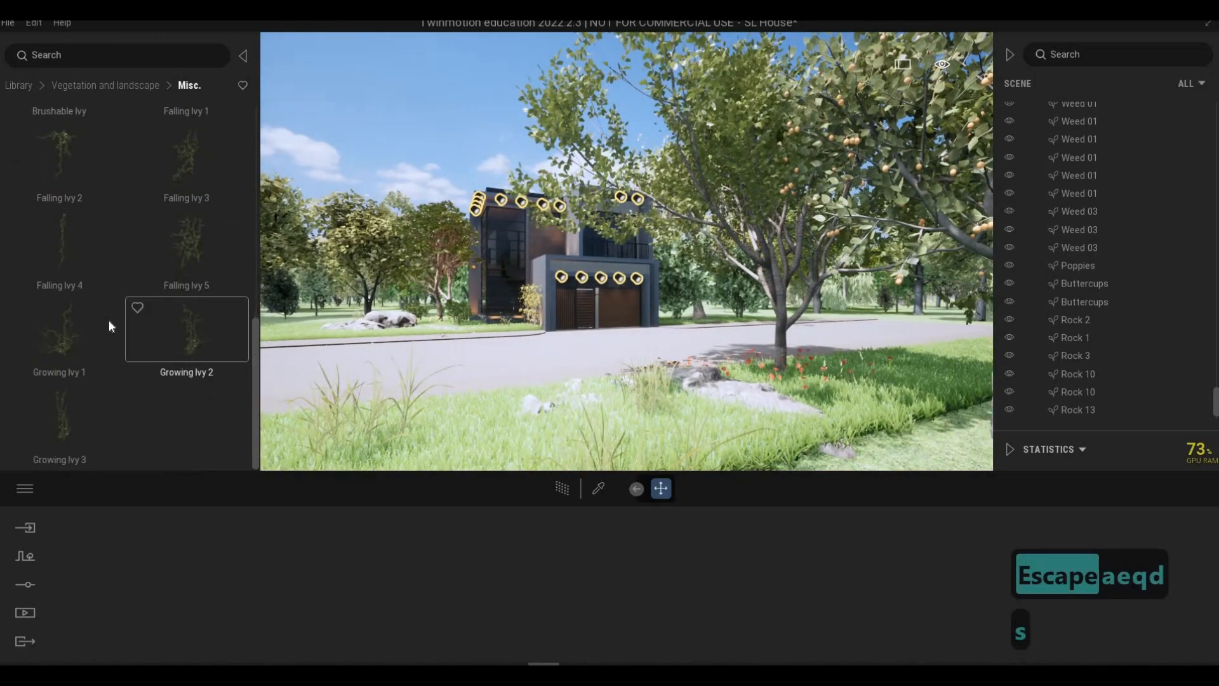
{"action": "scroll", "coordinate": [111, 315], "scroll_direction": "up", "scroll_amount": 5}
{"action": "key", "text": "s"}
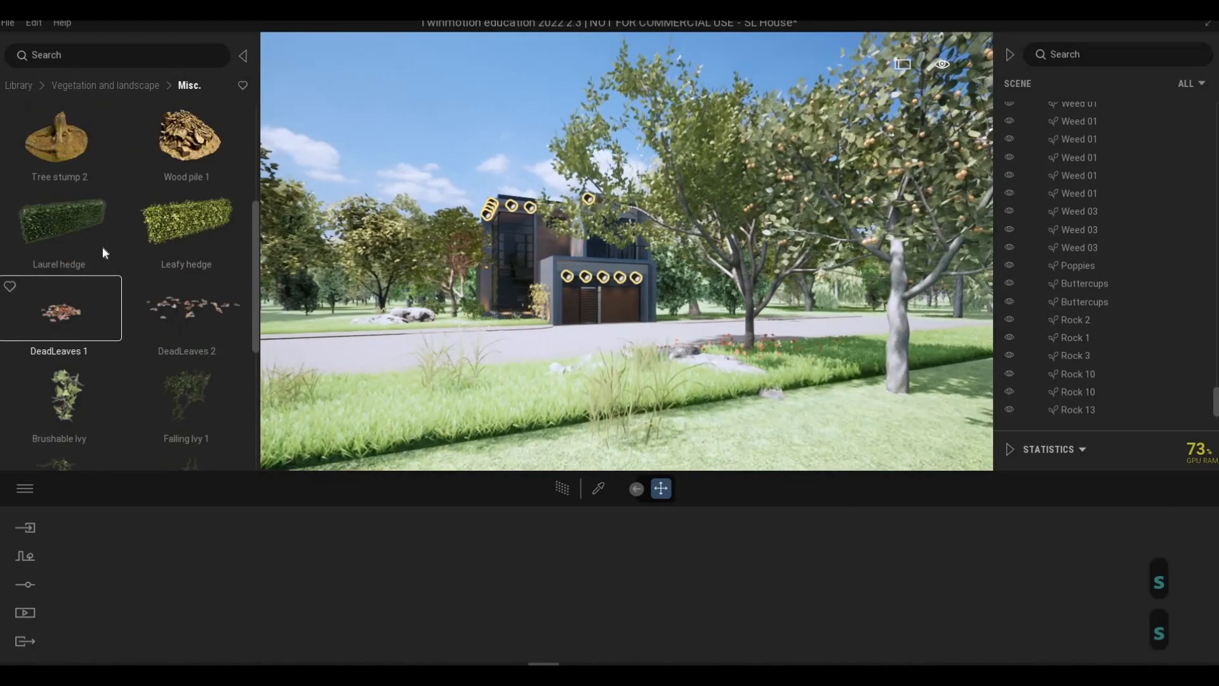
{"action": "scroll", "coordinate": [105, 252], "scroll_direction": "up", "scroll_amount": 2}
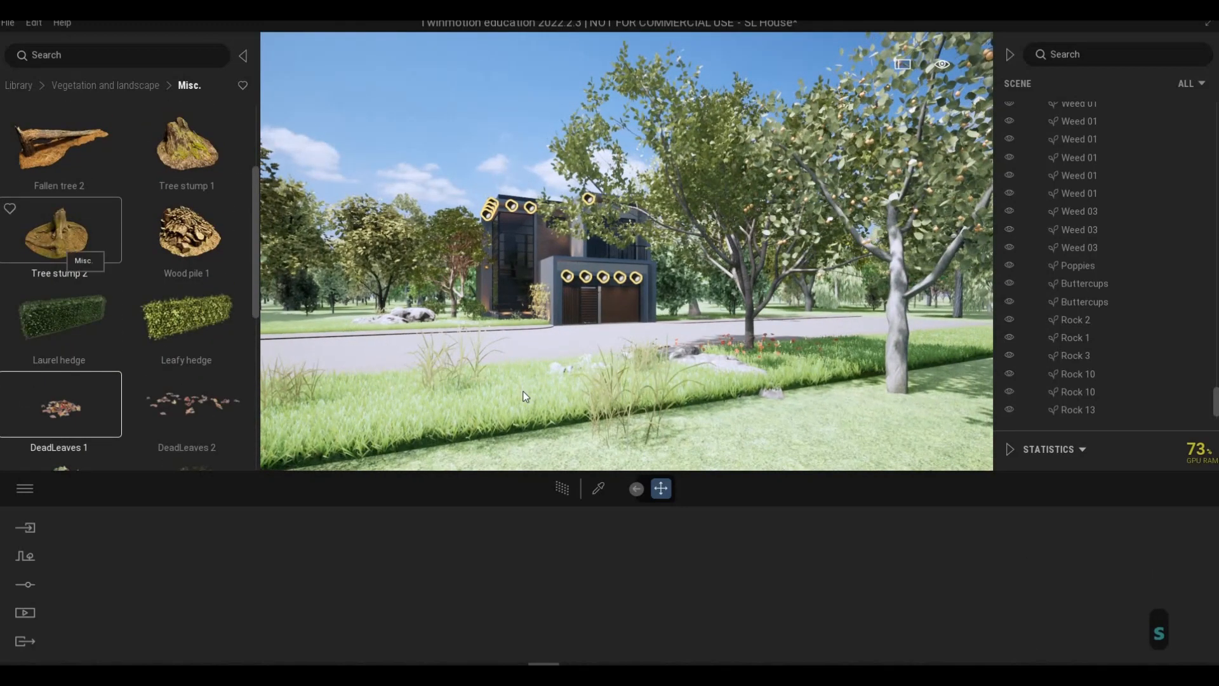
{"action": "left_click_drag", "start_coordinate": [525, 396], "coordinate": [439, 405]}
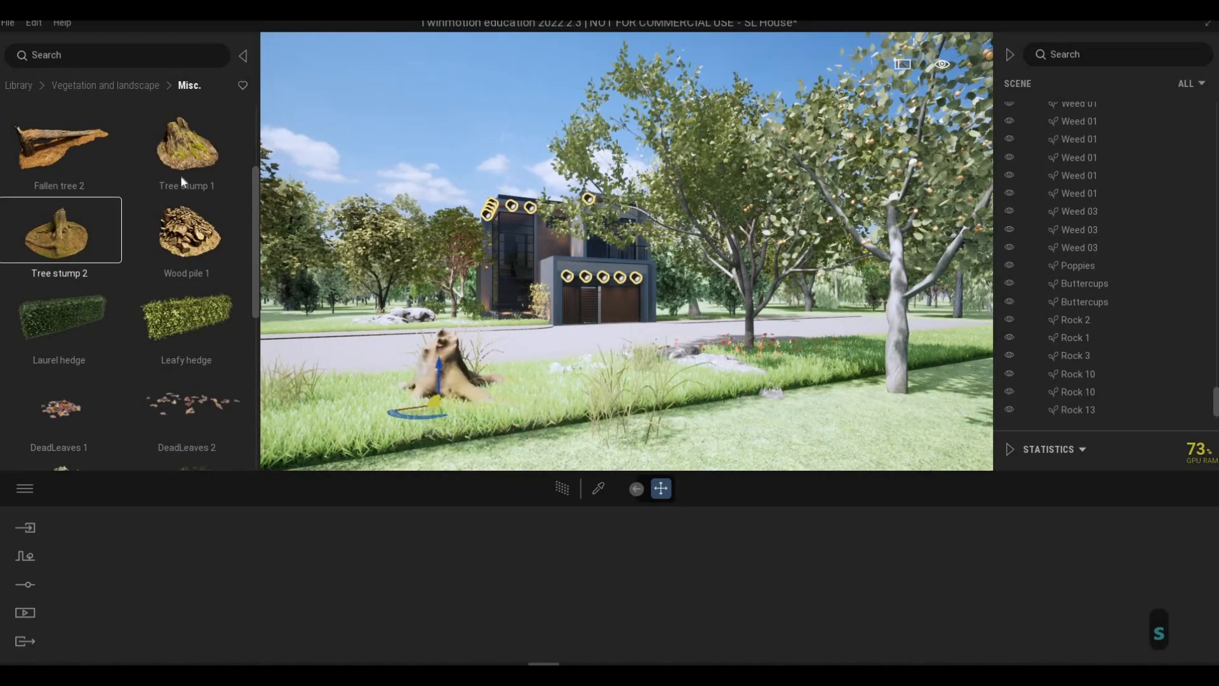
Place Tree stump 1 on the roadside grass strip and move it next to Rock 13.
{"action": "left_click_drag", "start_coordinate": [181, 175], "coordinate": [379, 417]}
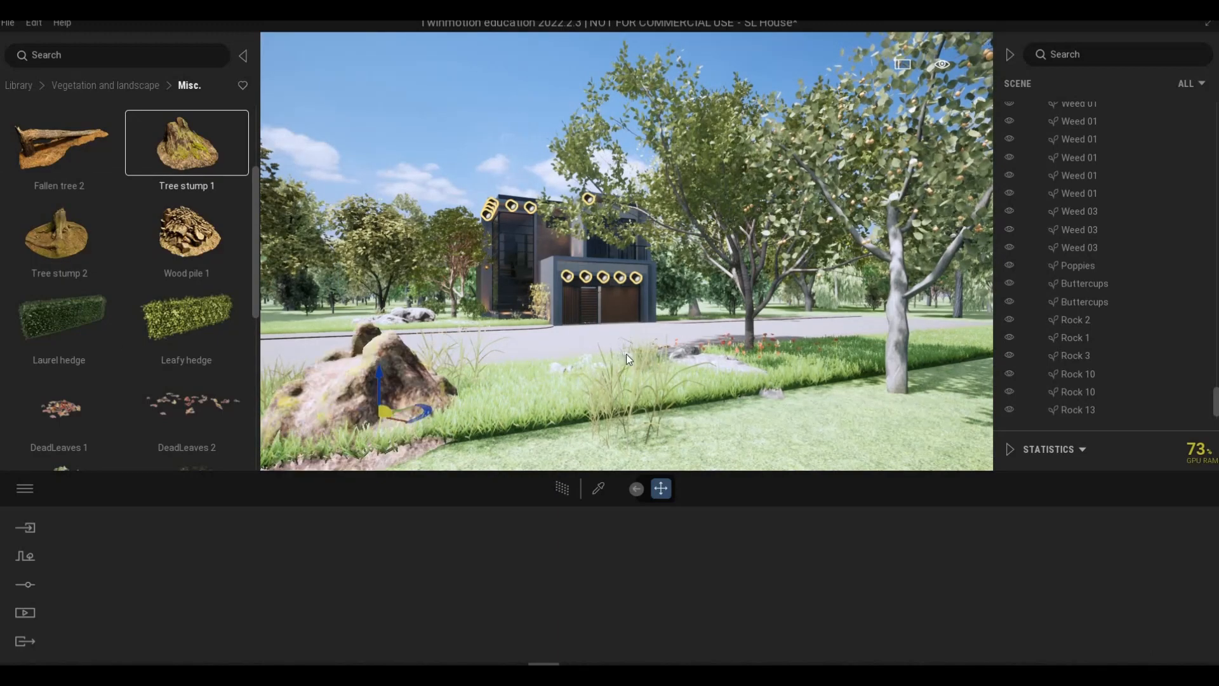
{"action": "key", "text": "Escape"}
{"action": "key", "text": "w"}
{"action": "key", "text": "w"}
{"action": "key", "text": "e"}
{"action": "key", "text": "q"}
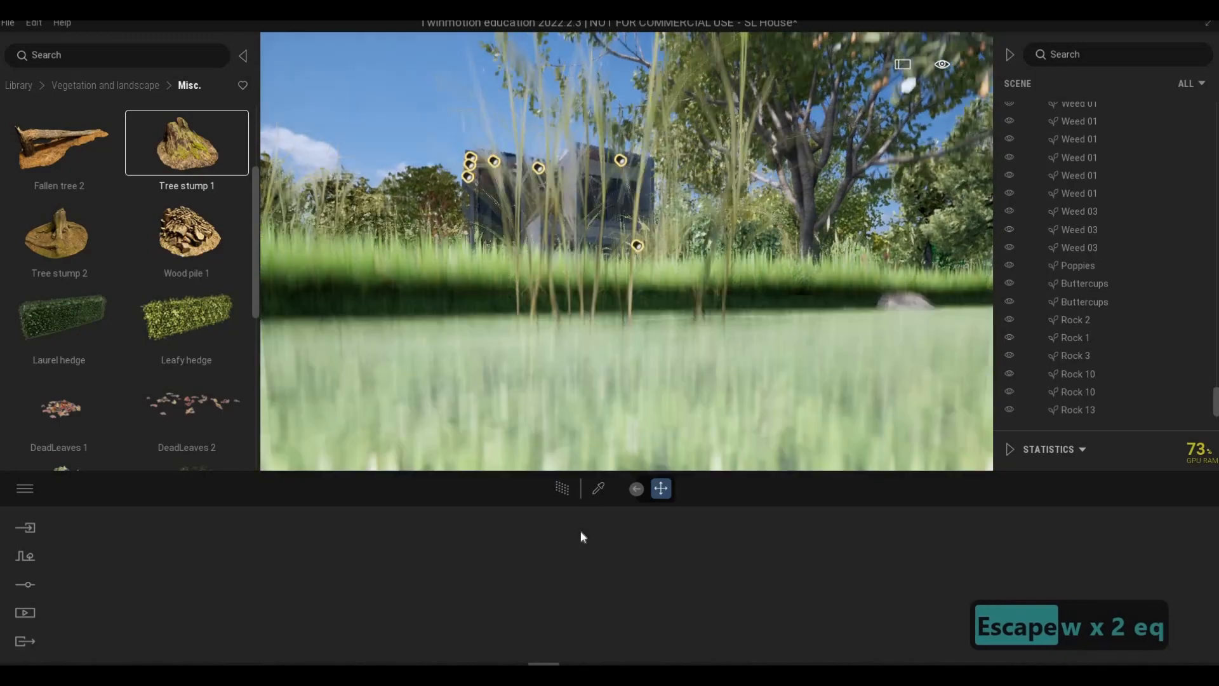
{"action": "key", "text": "a"}
{"action": "key", "text": "s"}
{"action": "key", "text": "d"}
{"action": "left_click", "coordinate": [503, 446]}
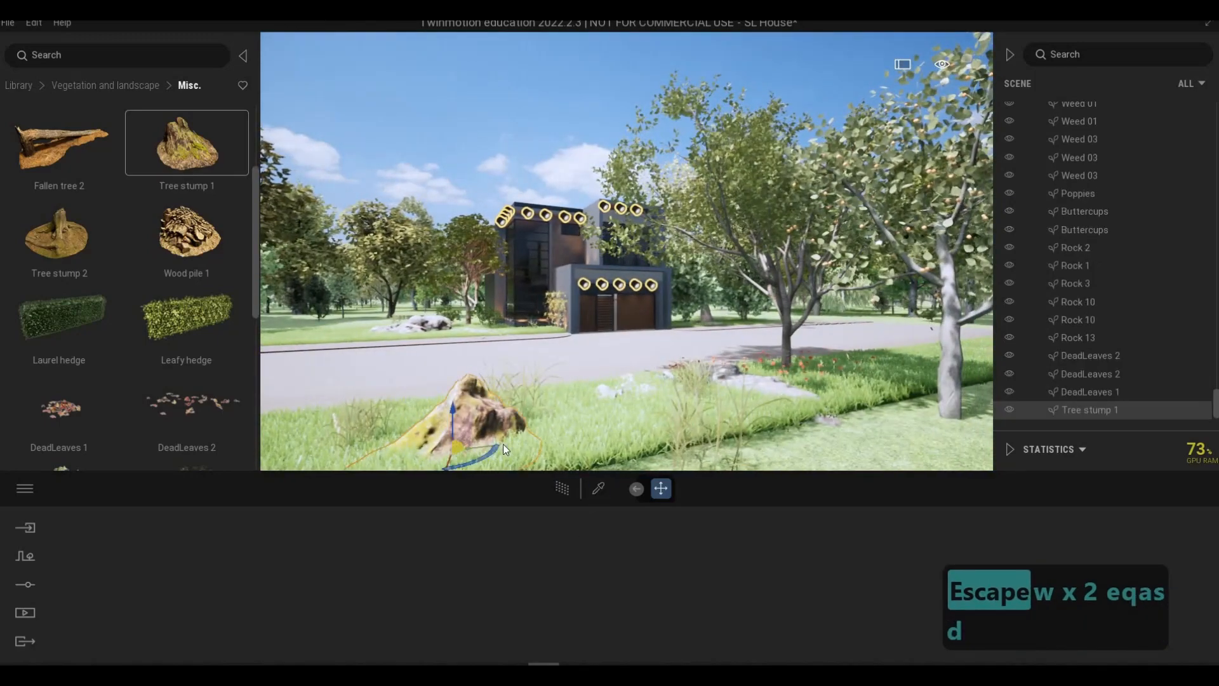
{"action": "left_click_drag", "start_coordinate": [539, 418], "coordinate": [531, 408]}
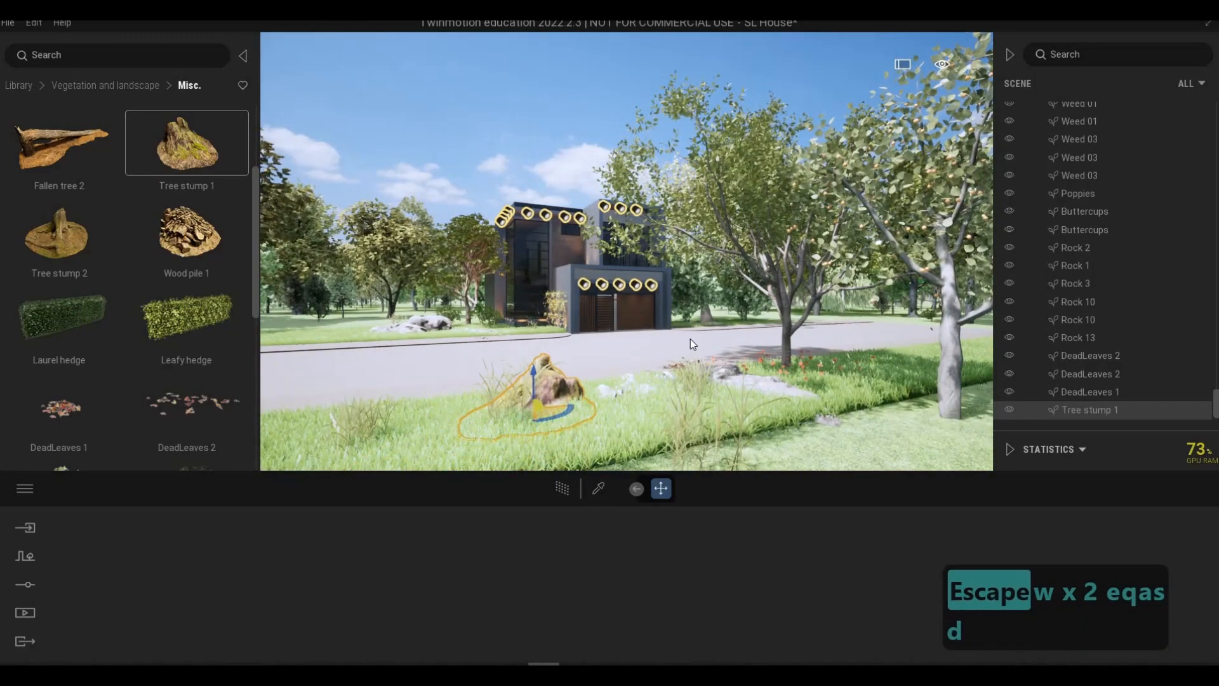
{"action": "key", "text": "Escape"}
{"action": "key", "text": "Escape"}
Examine the tree stump, rocks and fallen leaves along the roadside from different heights and distances.
{"action": "key", "text": "w"}
{"action": "key", "text": "w"}
{"action": "key", "text": "e"}
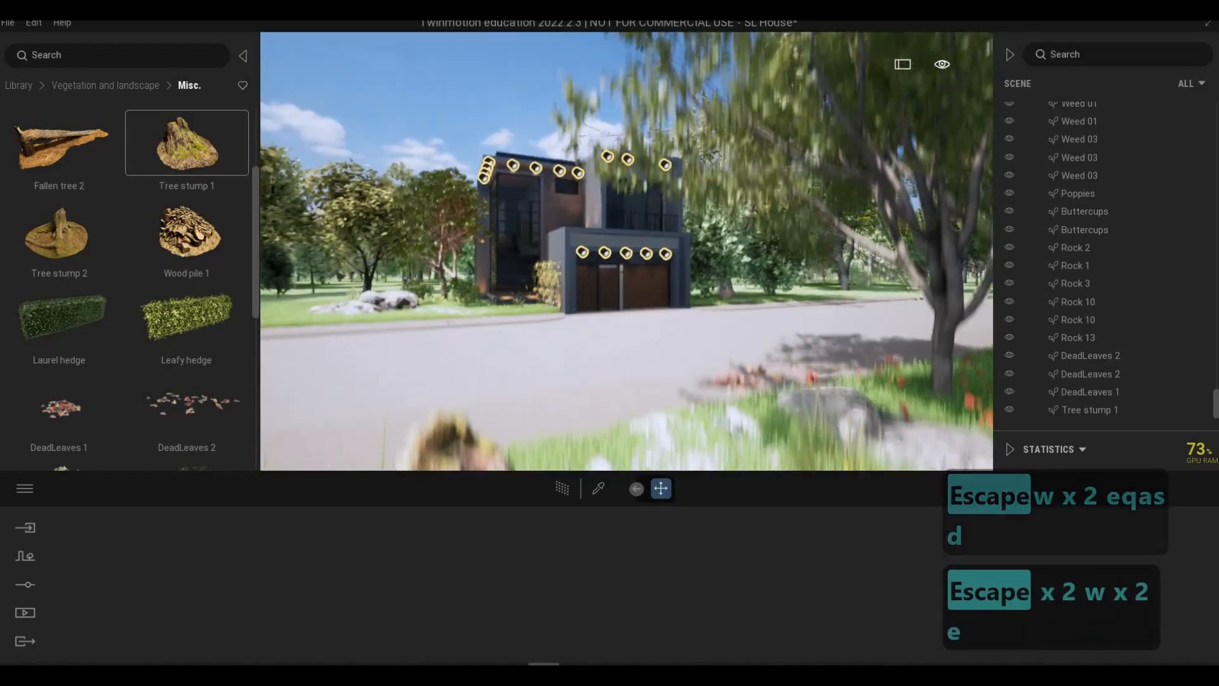
{"action": "key", "text": "q"}
{"action": "key", "text": "s"}
{"action": "key", "text": "d"}
{"action": "key", "text": "w"}
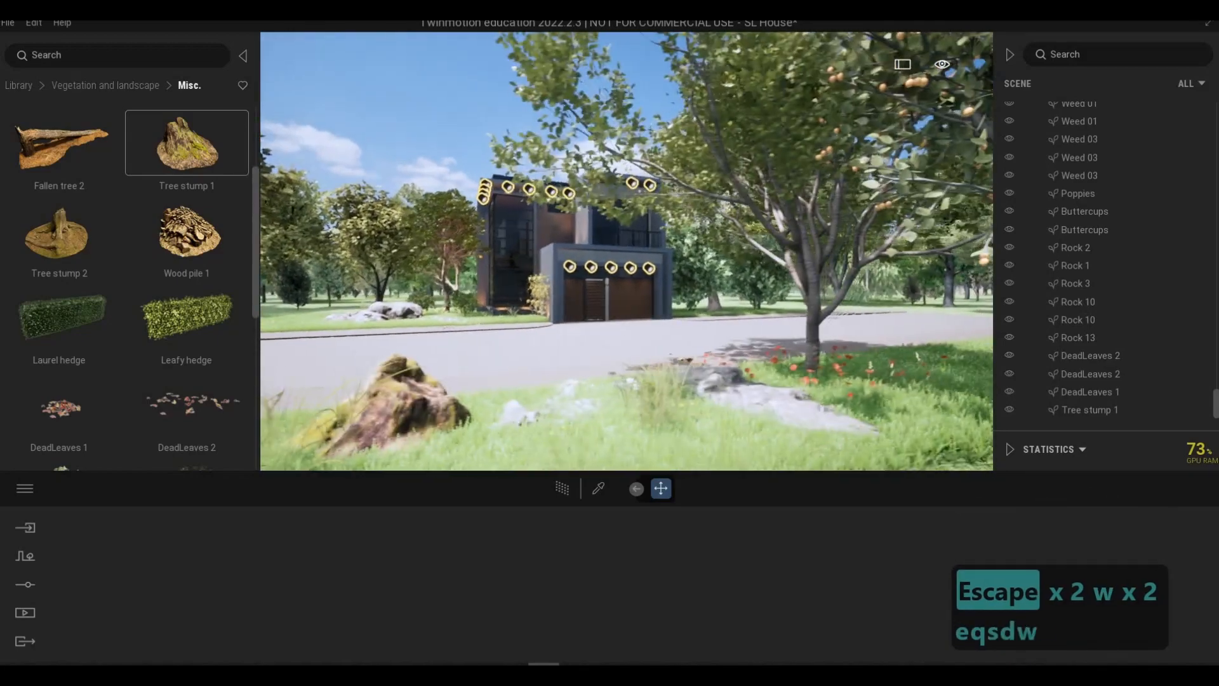
{"action": "key", "text": "e"}
{"action": "key", "text": "q"}
{"action": "key", "text": "e"}
{"action": "key", "text": "w"}
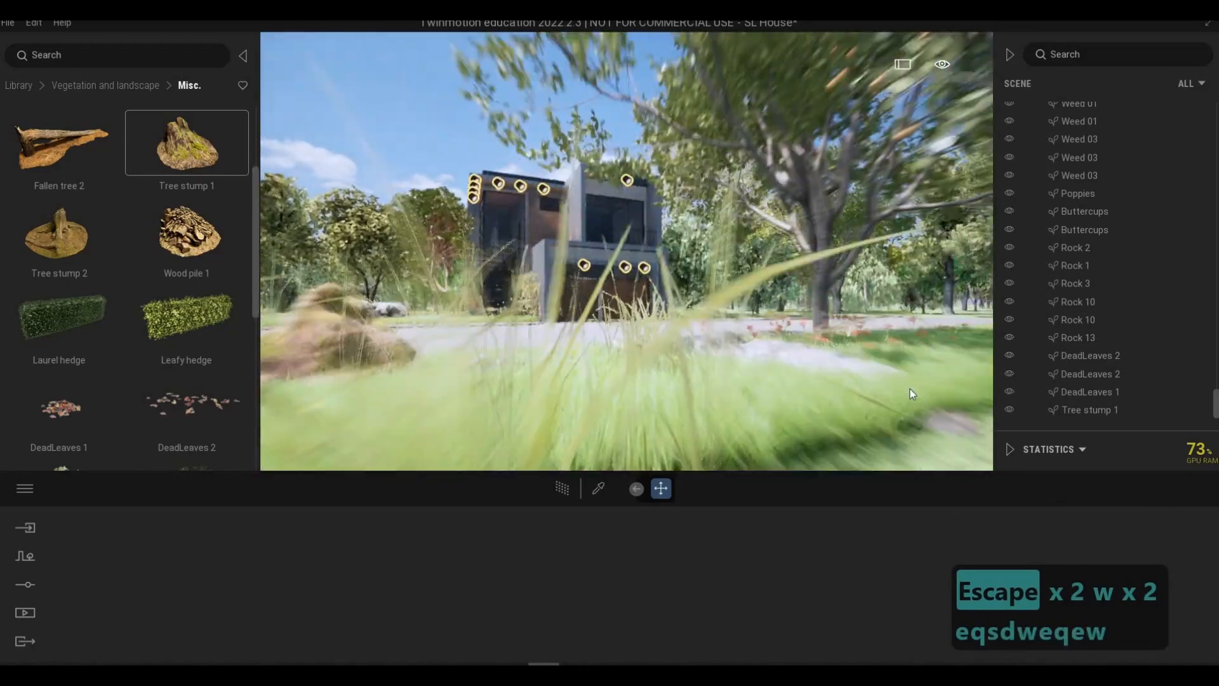
Set the age of the roadside Indian Sandalwood tree to 73%.
{"action": "key", "text": "q"}
{"action": "left_click", "coordinate": [802, 355]}
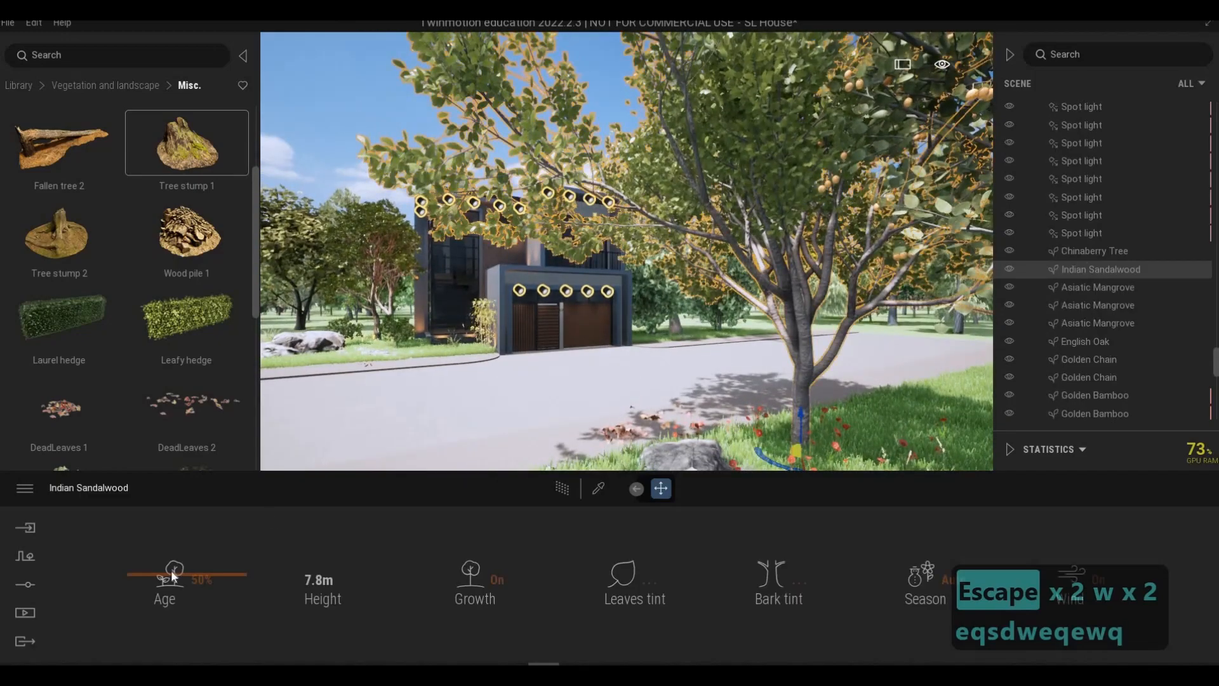
{"action": "left_click_drag", "start_coordinate": [182, 546], "coordinate": [266, 531]}
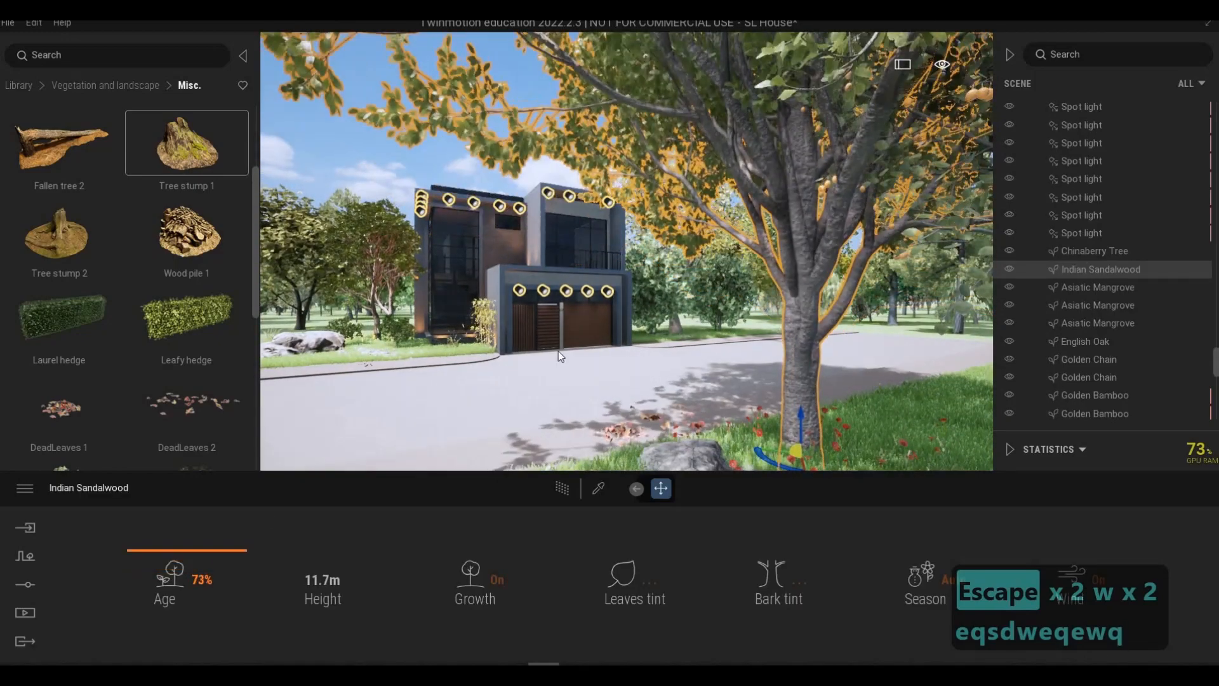
{"action": "key", "text": "s"}
{"action": "key", "text": "e"}
{"action": "key", "text": "a"}
{"action": "key", "text": "w"}
{"action": "key", "text": "q"}
{"action": "key", "text": "d"}
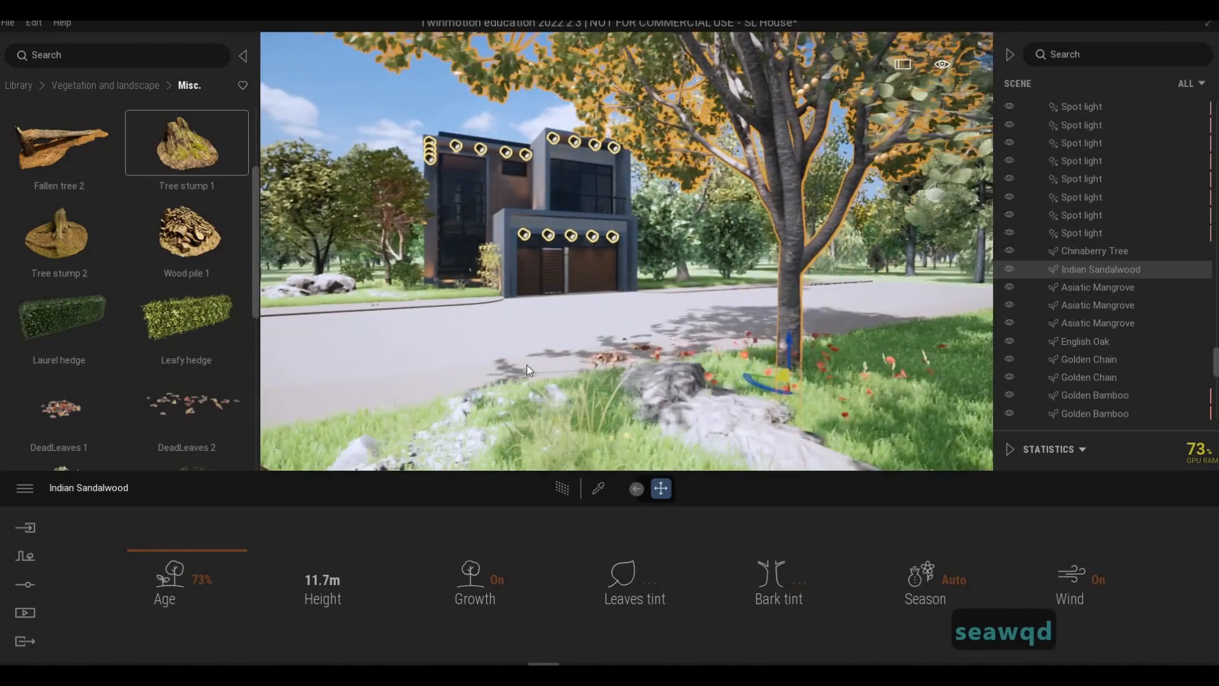
{"action": "key", "text": "Escape"}
Examine the street view of the house framed by the enlarged tree, from grass level and from the road.
{"action": "key", "text": "a"}
{"action": "key", "text": "d"}
{"action": "key", "text": "e"}
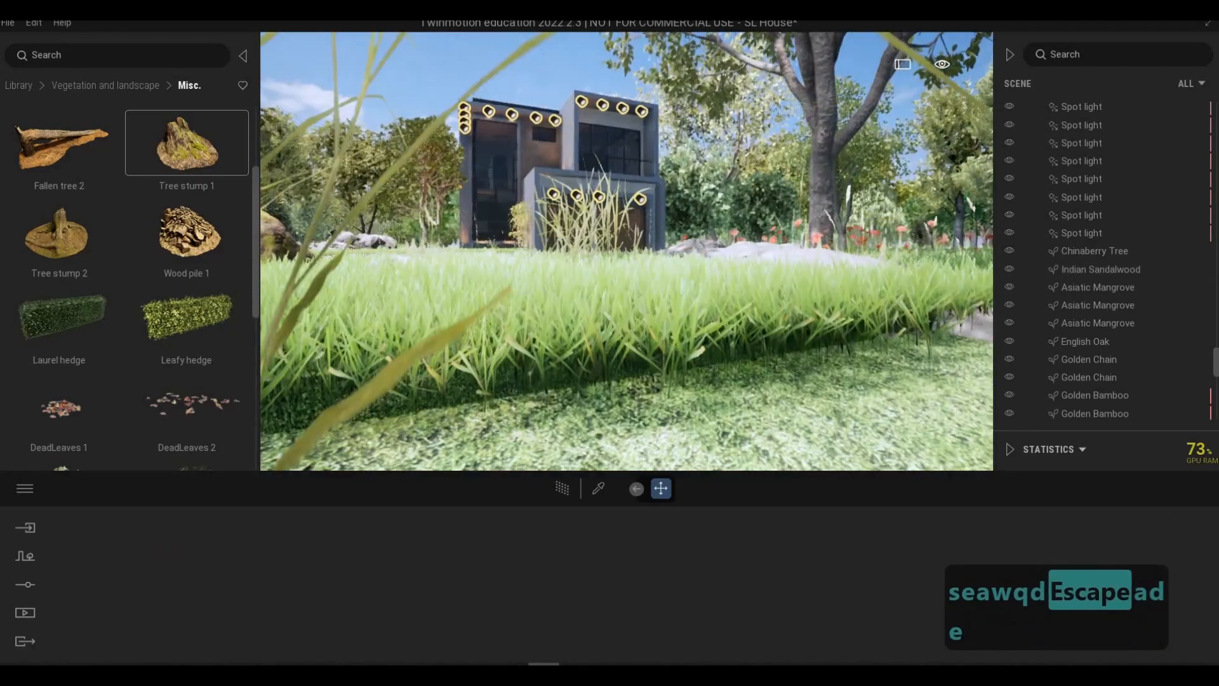
{"action": "key", "text": "q"}
{"action": "key", "text": "a"}
{"action": "key", "text": "d"}
{"action": "key", "text": "e"}
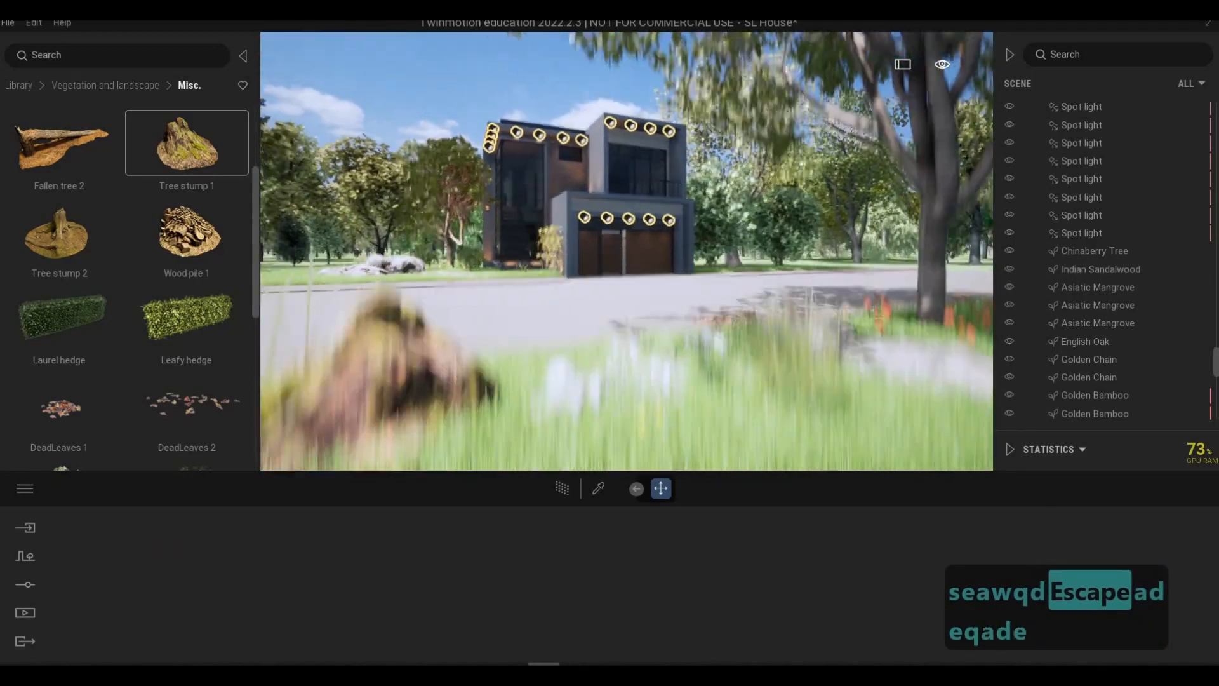
{"action": "key", "text": "e"}
{"action": "key", "text": "w"}
{"action": "key", "text": "q"}
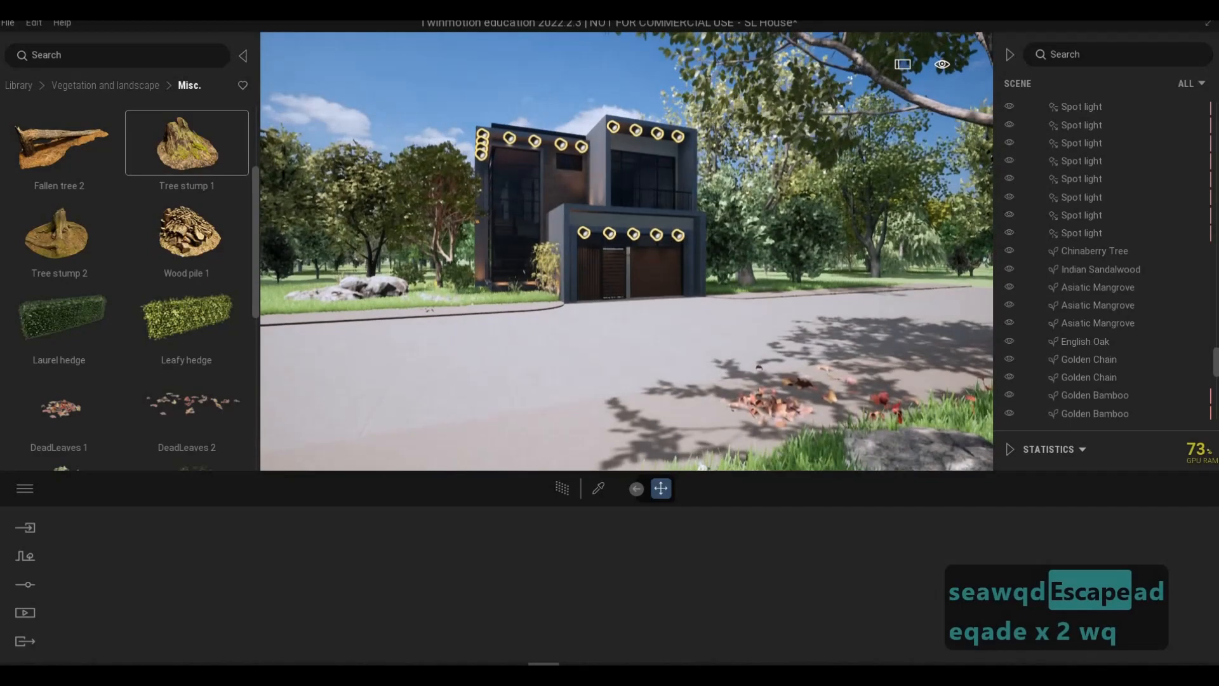
Frame the house from behind the tree stump and rocks on the roadside grass and save the project.
{"action": "key", "text": "3"}
{"action": "key", "text": "s"}
{"action": "key", "text": "d"}
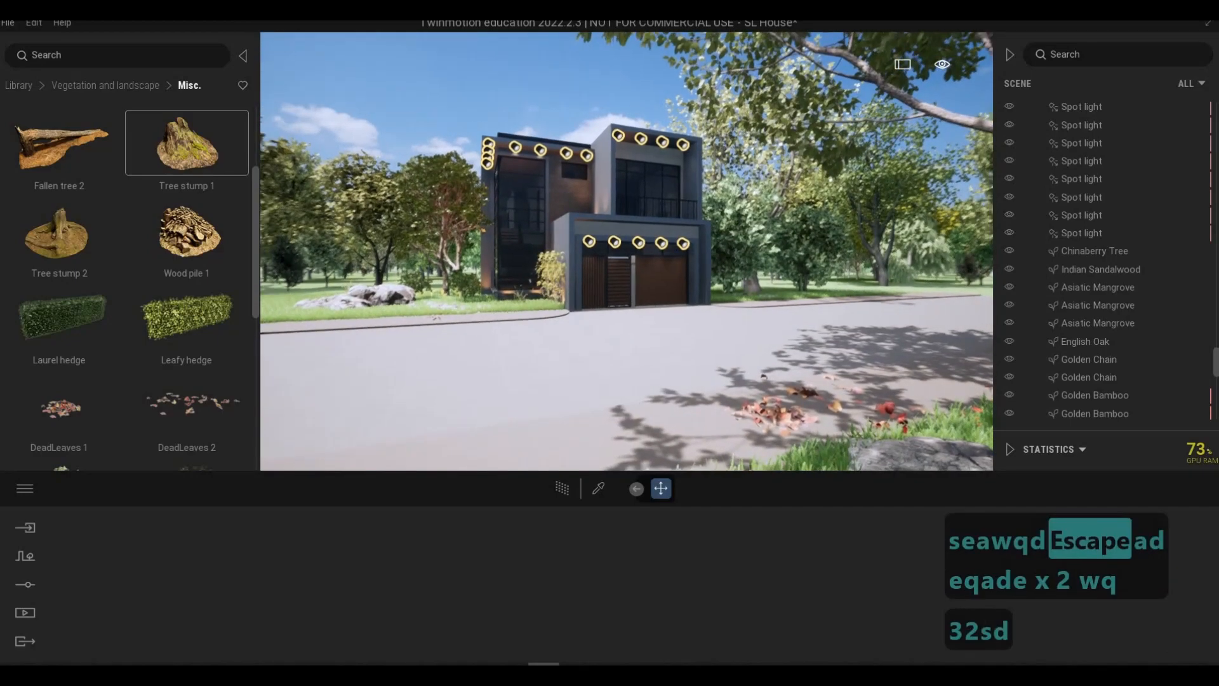
{"action": "key", "text": "s"}
{"action": "key", "text": "e"}
{"action": "key", "text": "4"}
{"action": "key", "text": "w"}
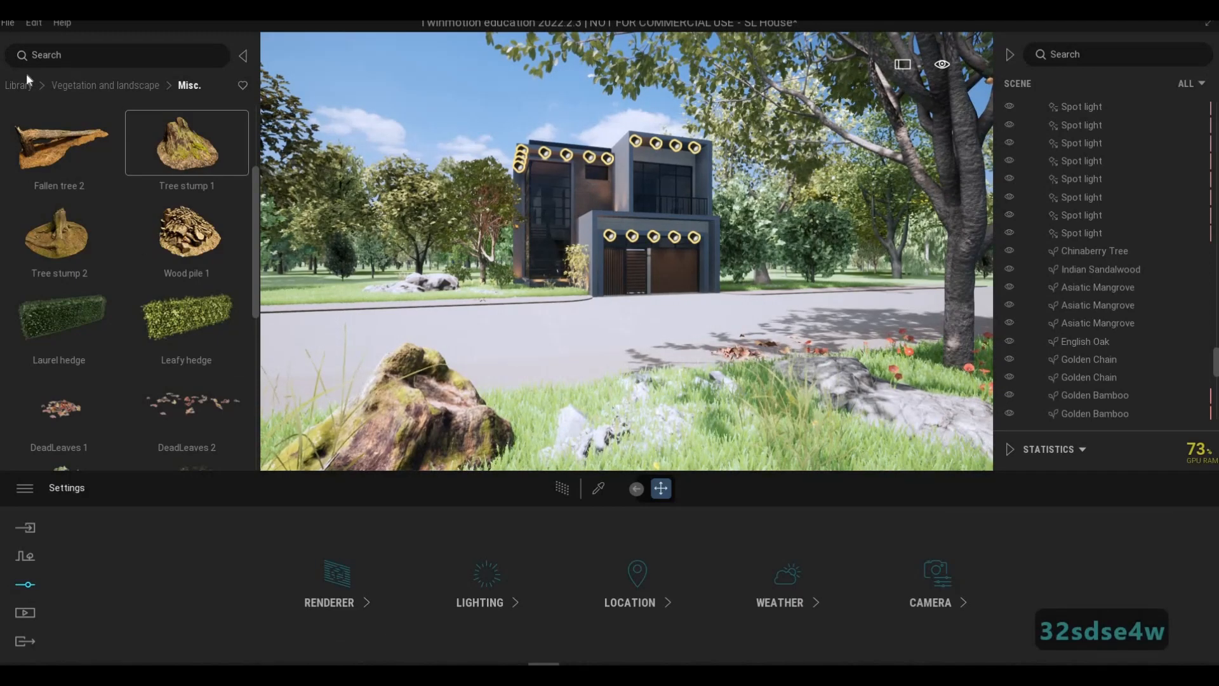
{"action": "left_click", "coordinate": [9, 23]}
{"action": "left_click", "coordinate": [19, 125]}
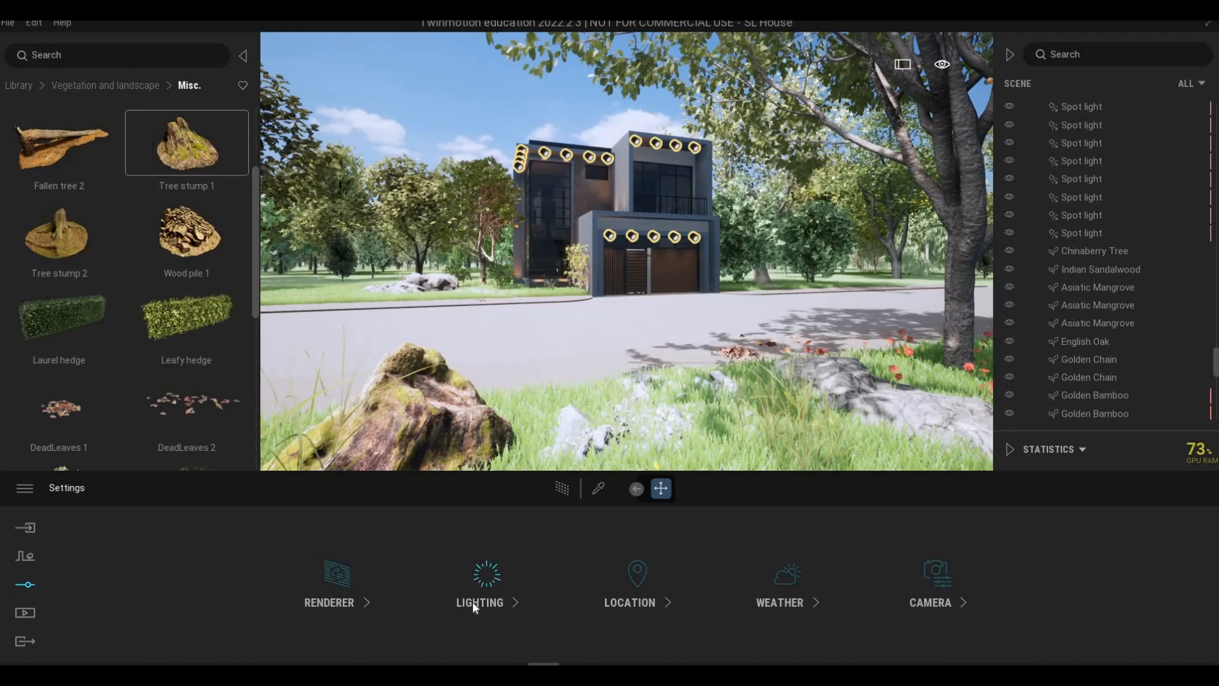
Switch the lighting environment to Backdrop HDRI and open its detailed settings.
{"action": "left_click", "coordinate": [481, 601]}
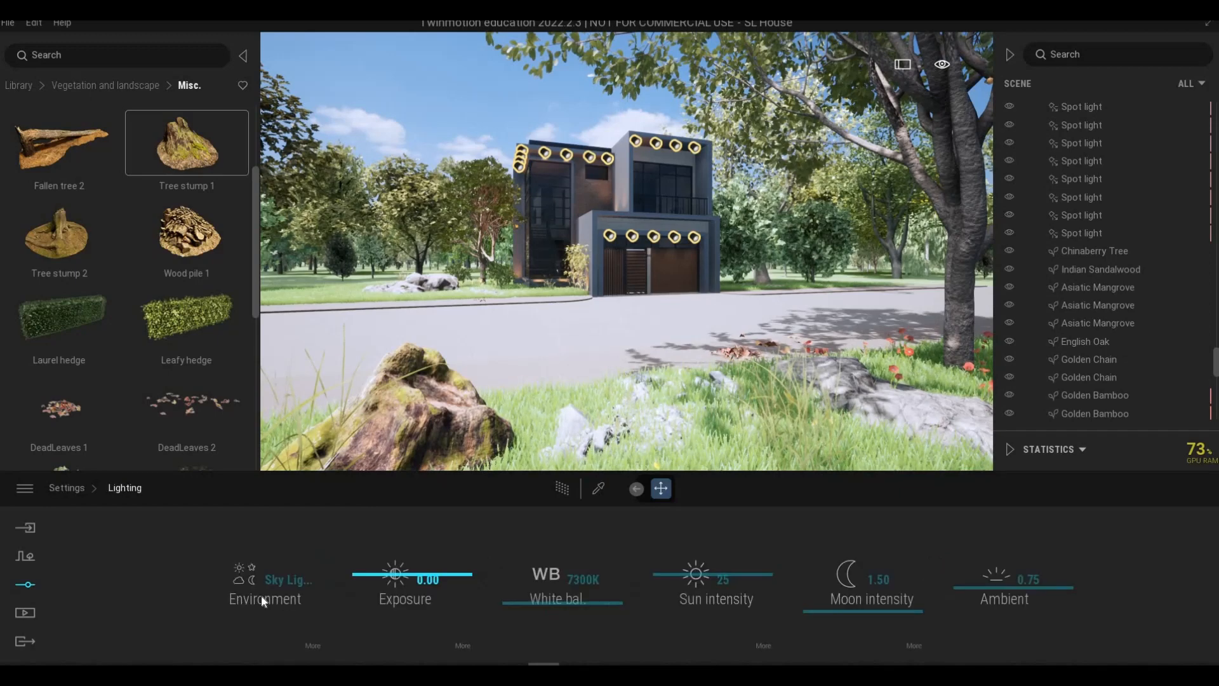
{"action": "left_click", "coordinate": [261, 596]}
{"action": "left_click", "coordinate": [371, 500]}
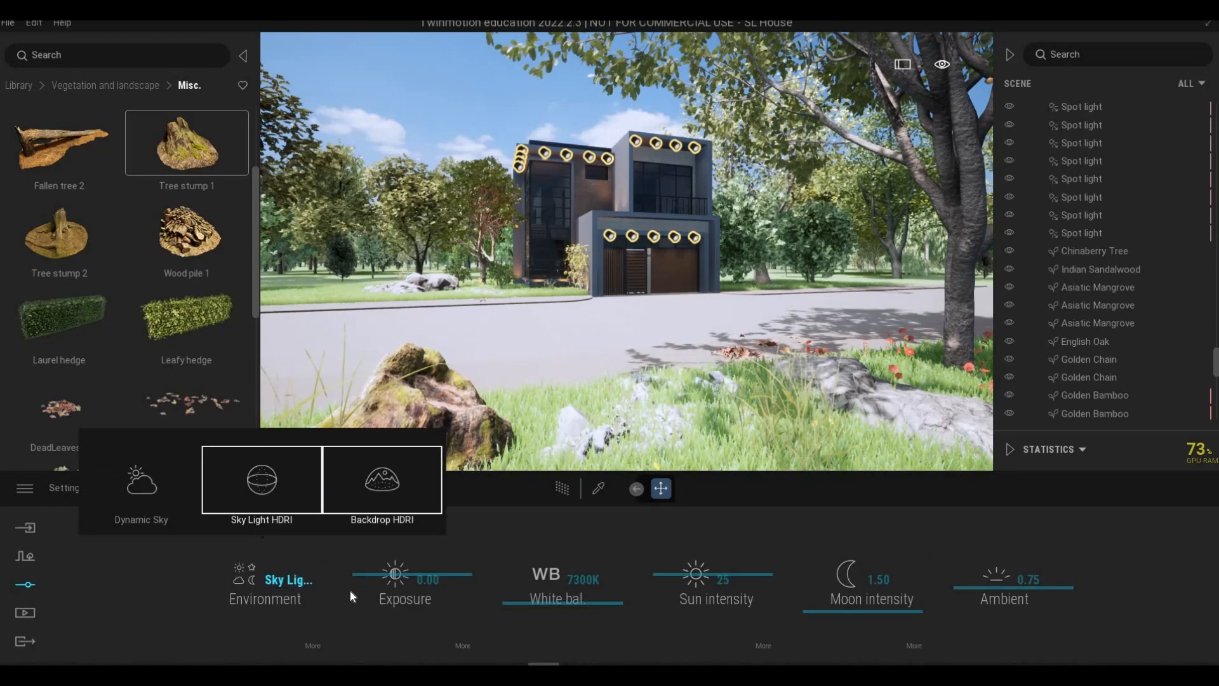
{"action": "left_click", "coordinate": [318, 645]}
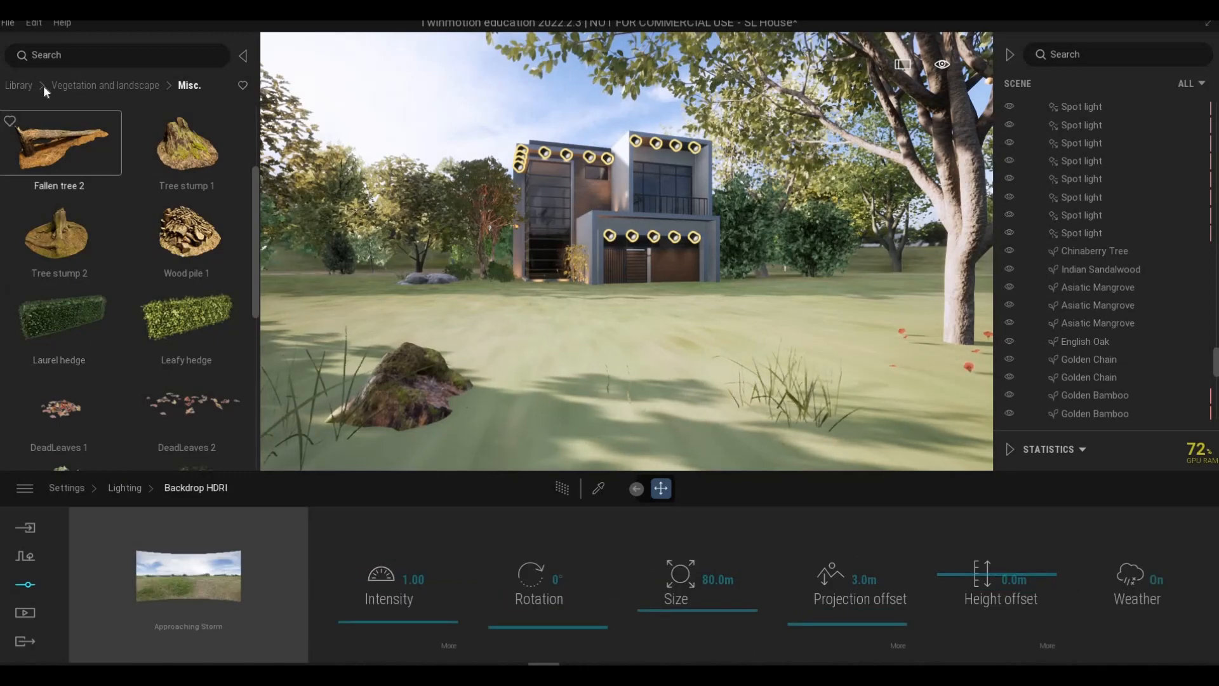
Look through the library's outdoor HDRI environments for alternative backdrops.
{"action": "left_click", "coordinate": [19, 85]}
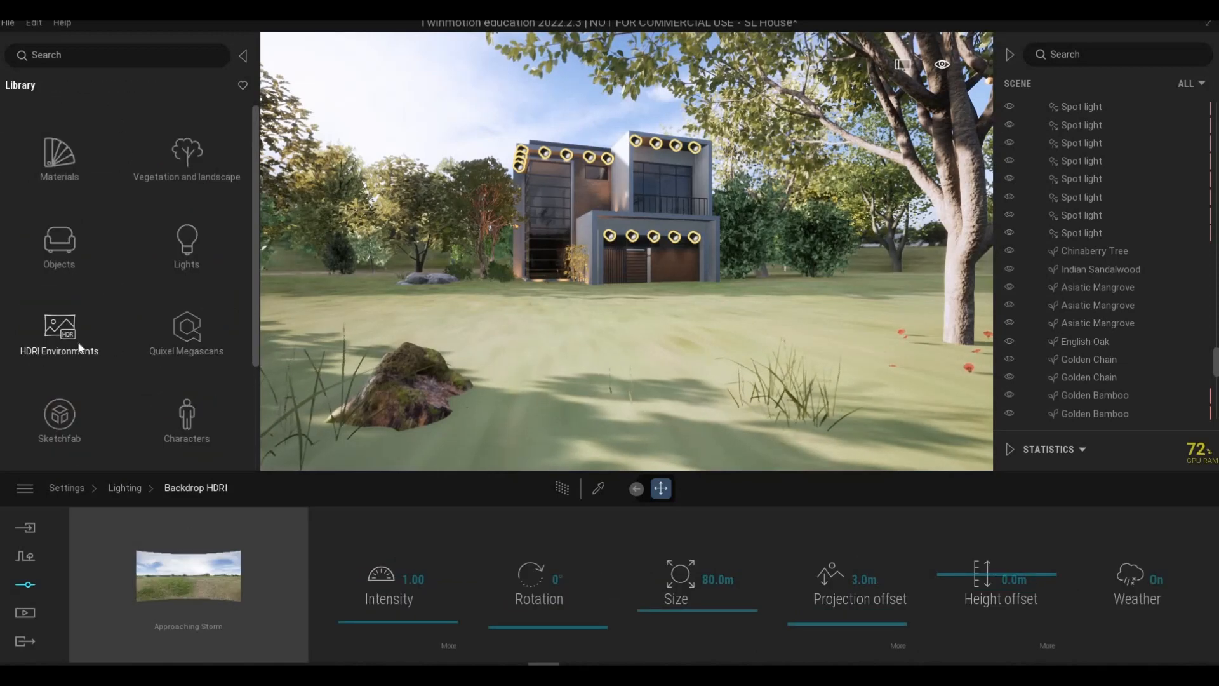
{"action": "left_click", "coordinate": [82, 342]}
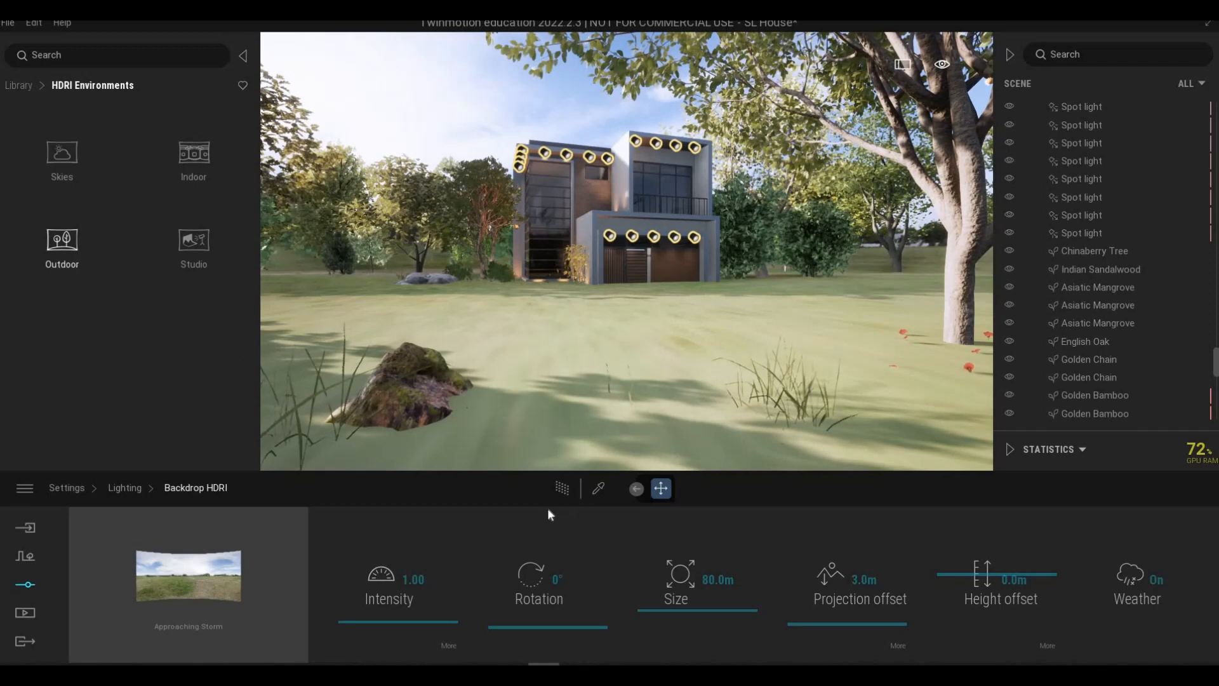
{"action": "scroll", "coordinate": [152, 364], "scroll_direction": "down", "scroll_amount": 5}
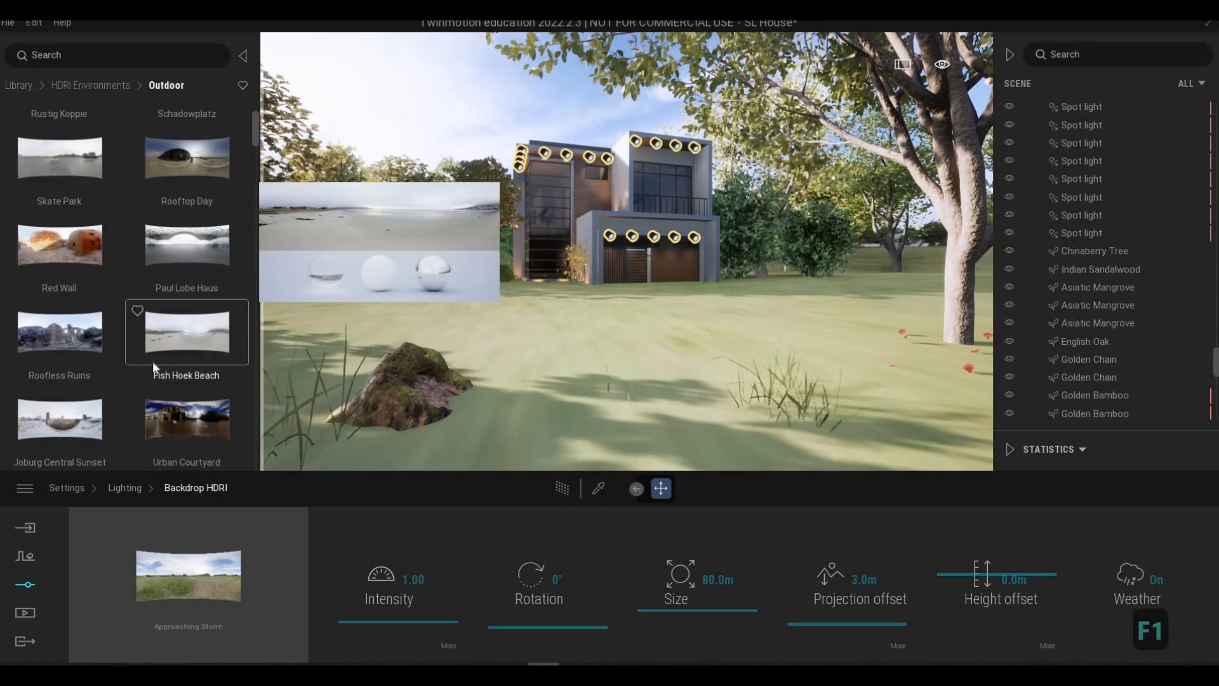
{"action": "scroll", "coordinate": [149, 376], "scroll_direction": "down", "scroll_amount": 10}
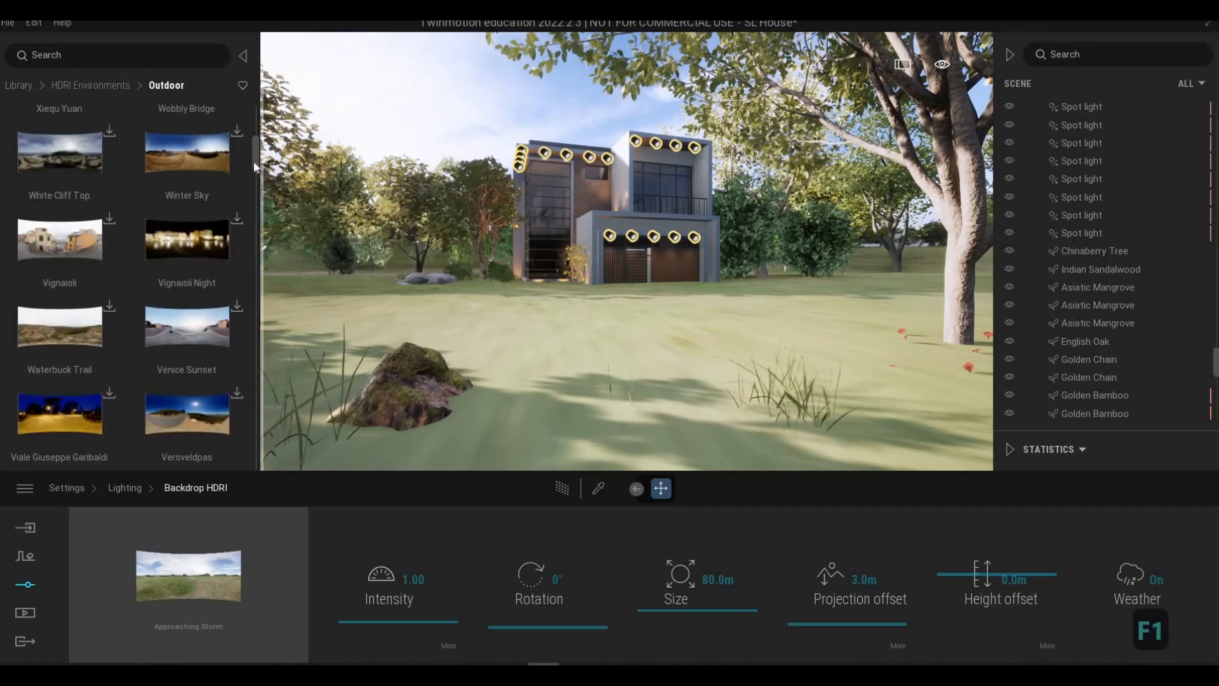
{"action": "left_click_drag", "start_coordinate": [254, 162], "coordinate": [242, 104]}
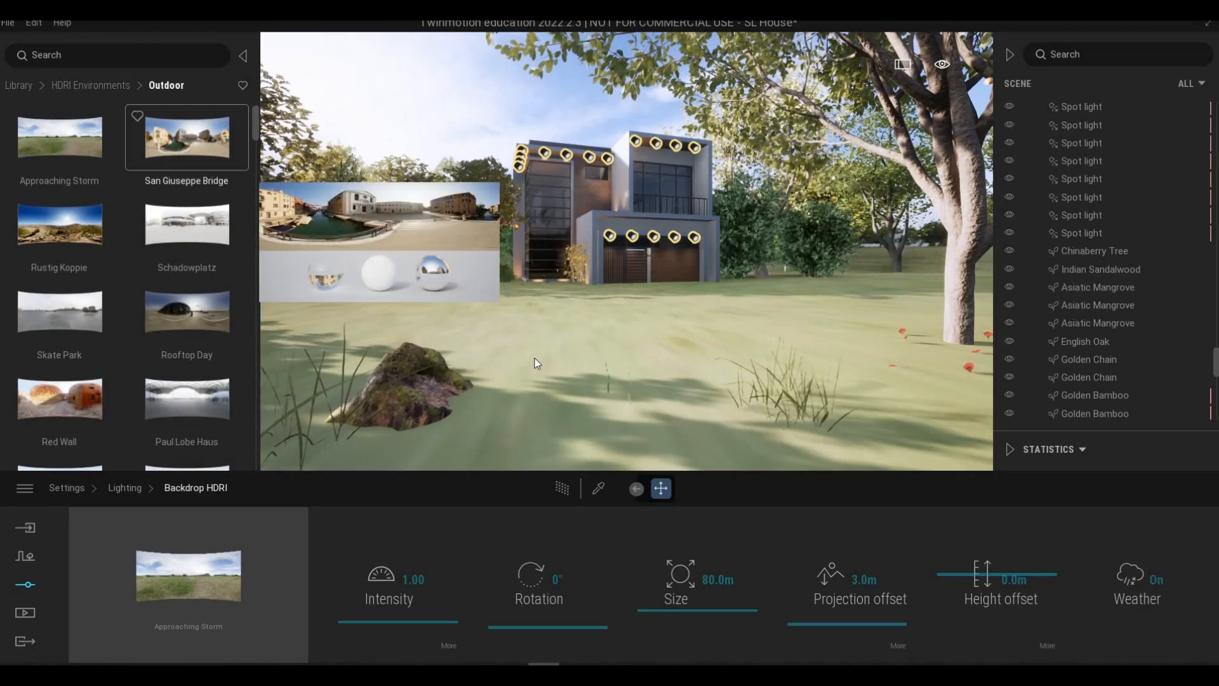
{"action": "key", "text": "Escape"}
{"action": "key", "text": "Escape"}
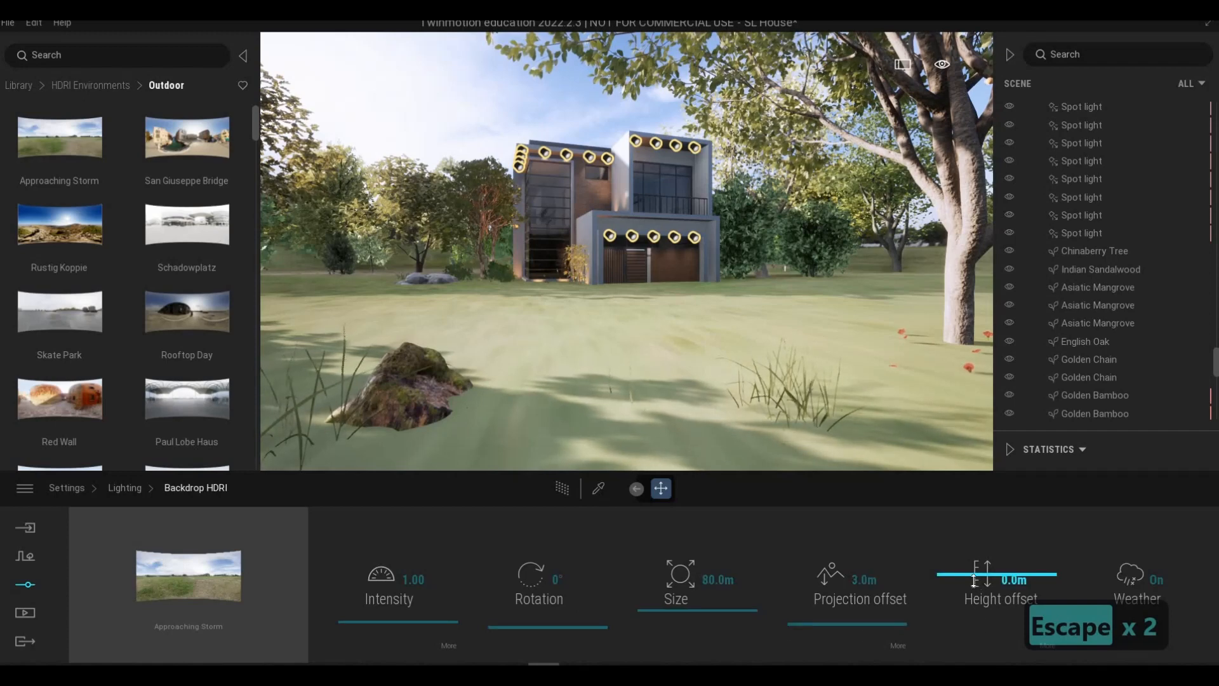
Set the backdrop HDRI's height offset to -1.0 m.
{"action": "left_click_drag", "start_coordinate": [974, 570], "coordinate": [974, 582]}
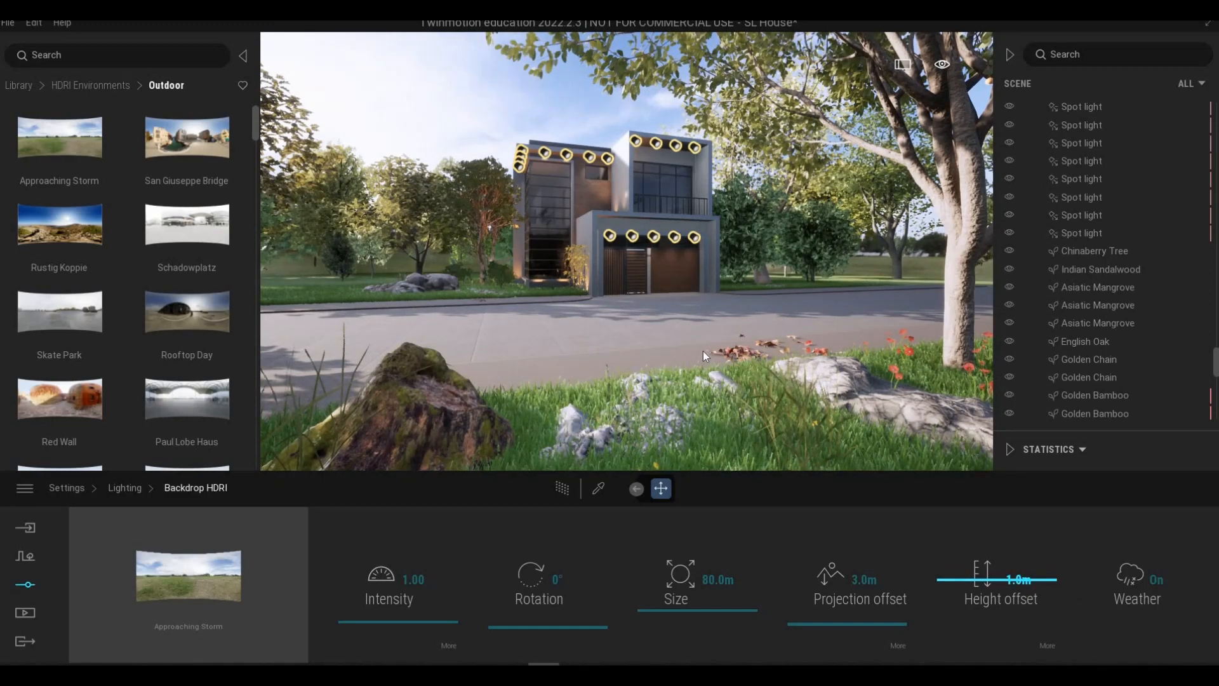
{"action": "key", "text": "Escape"}
{"action": "key", "text": "Escape"}
{"action": "key", "text": "a"}
{"action": "key", "text": "d"}
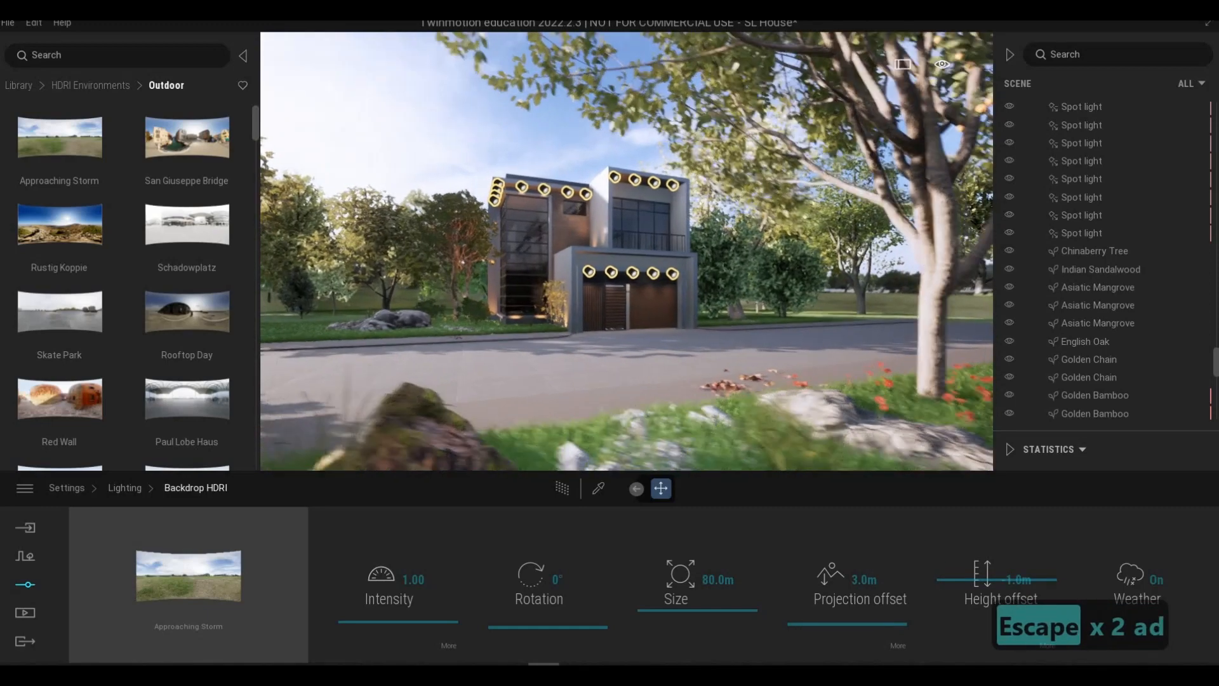
{"action": "key", "text": "w"}
{"action": "key", "text": "e"}
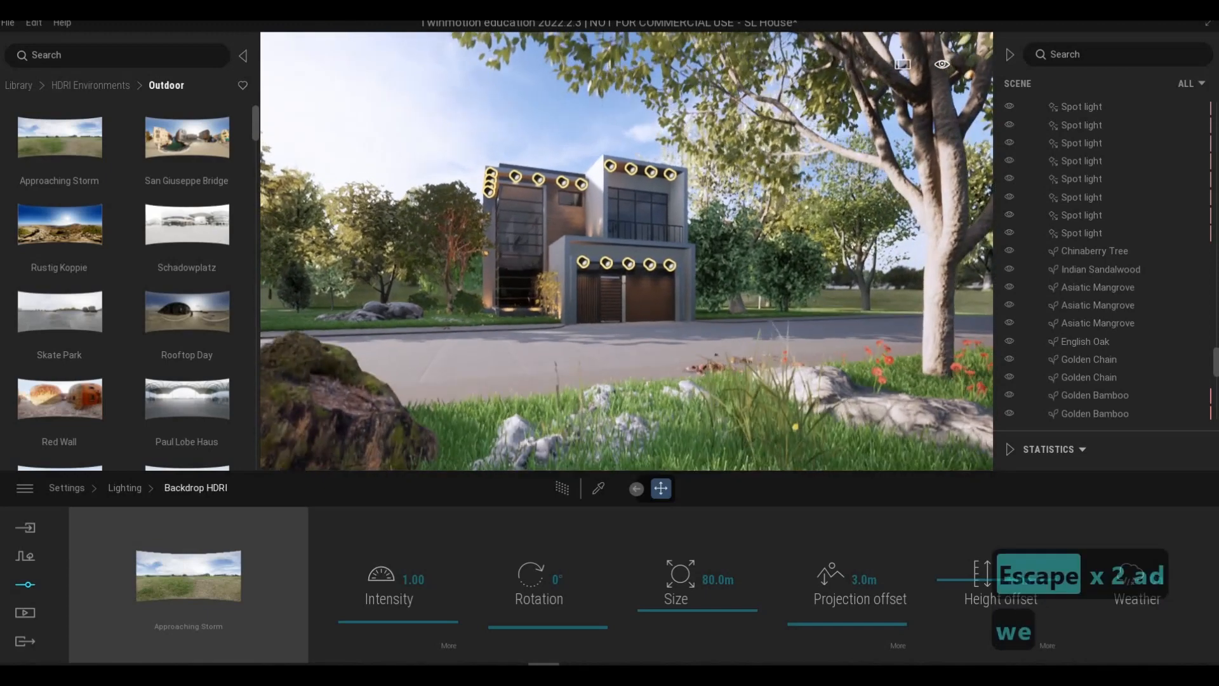
Set the rotation of the Approaching Storm backdrop to 11°.
{"action": "mouse_move", "coordinate": [655, 414]}
{"action": "right_mouse_down"}
{"action": "mouse_move", "coordinate": [676, 393]}
{"action": "mouse_move", "coordinate": [656, 413]}
{"action": "right_mouse_up"}
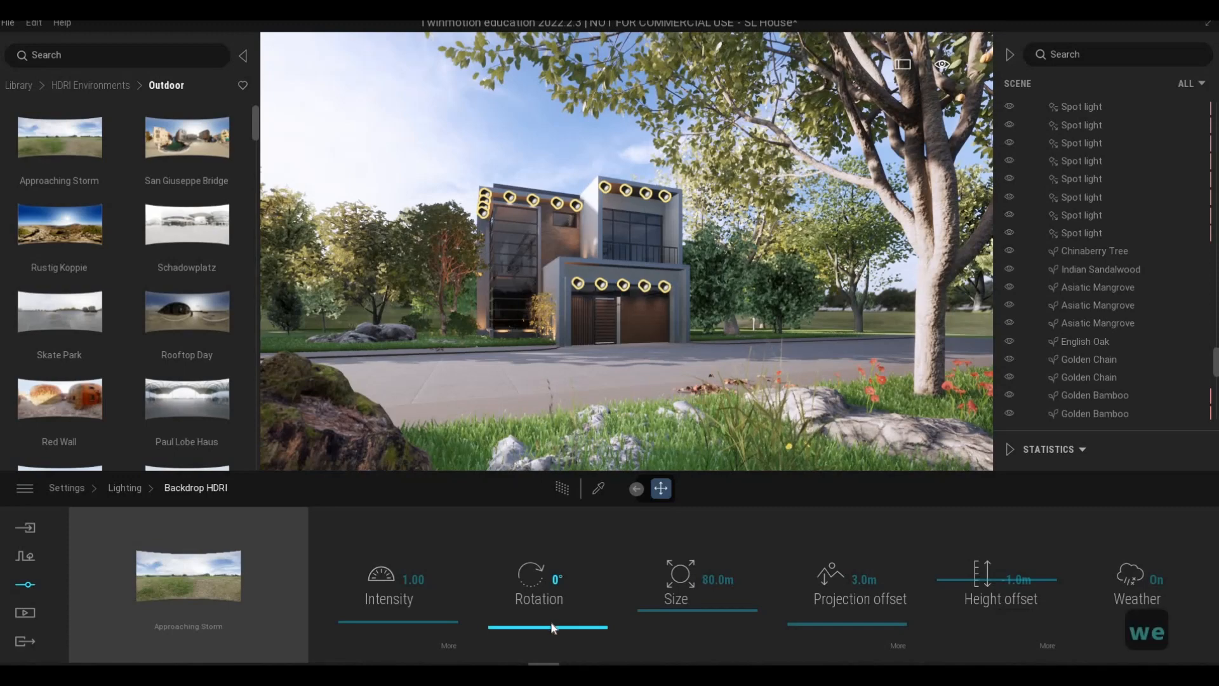
{"action": "left_click_drag", "start_coordinate": [552, 632], "coordinate": [542, 595]}
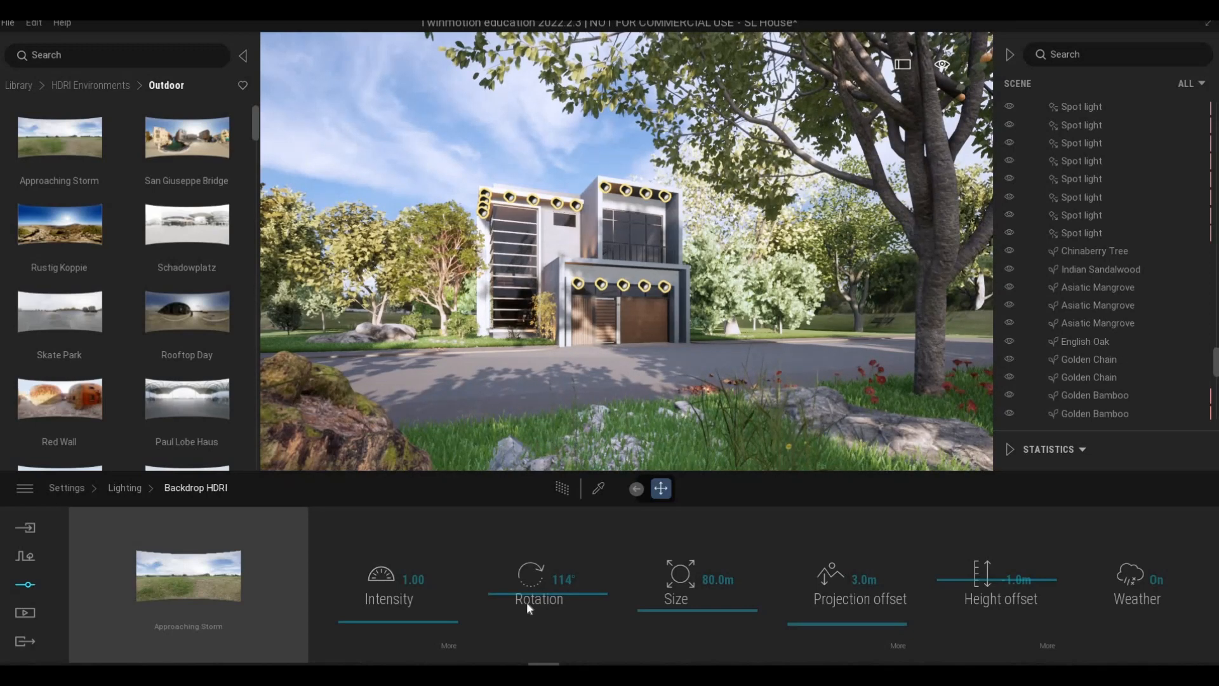
{"action": "left_click_drag", "start_coordinate": [533, 589], "coordinate": [595, 621]}
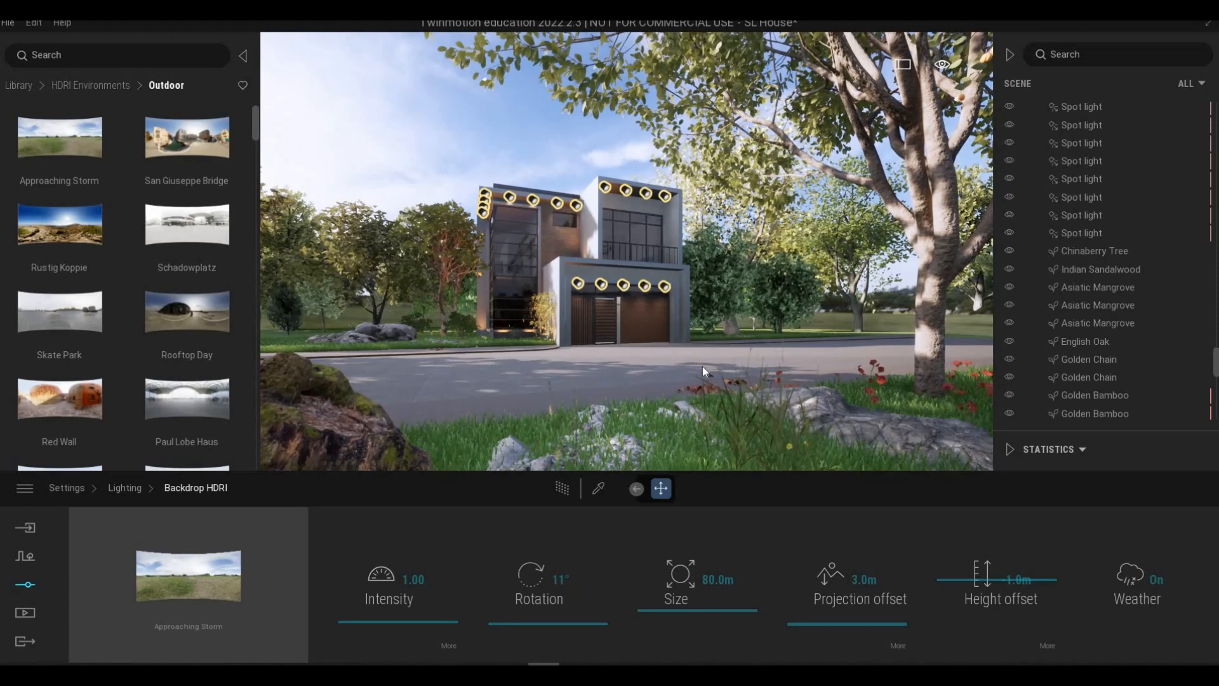
Examine the house across the road between the mossy stump and the large tree under the rotated backdrop.
{"action": "key", "text": "w"}
{"action": "key", "text": "w"}
{"action": "key", "text": "d"}
{"action": "key", "text": "s"}
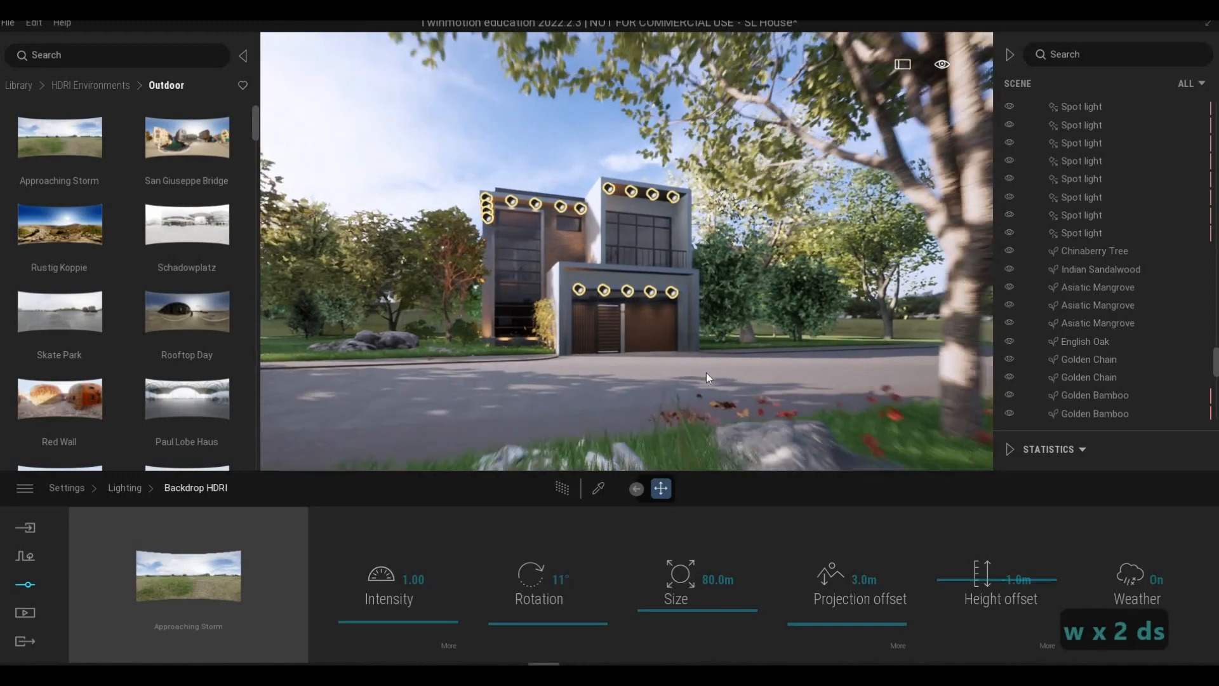
{"action": "key", "text": "w"}
{"action": "key", "text": "w"}
{"action": "key", "text": "s"}
{"action": "key", "text": "a"}
{"action": "key", "text": "s"}
{"action": "key", "text": "s"}
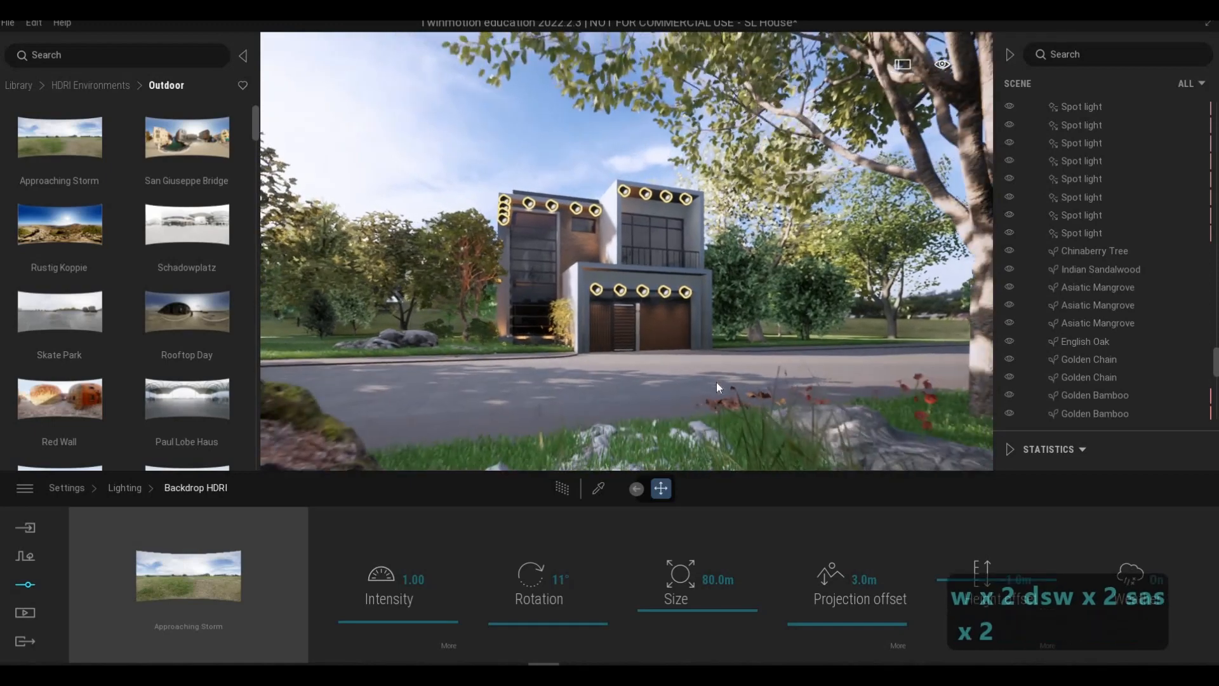
{"action": "key", "text": "d"}
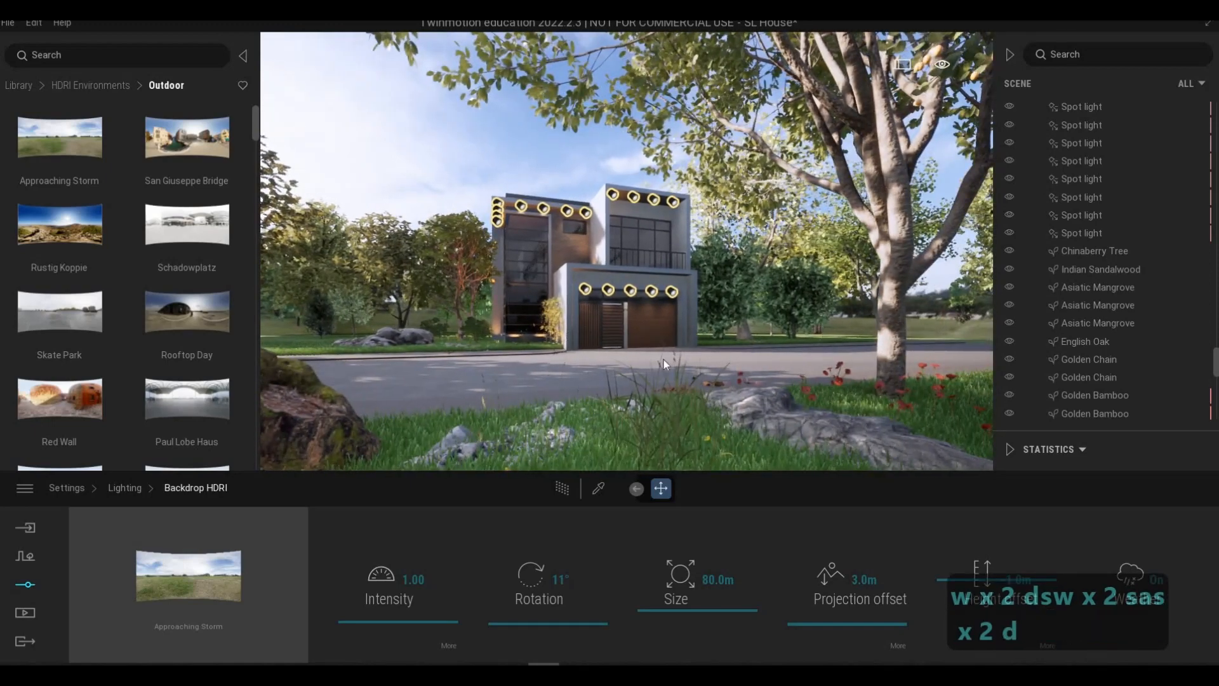
{"action": "key", "text": "w"}
{"action": "key", "text": "a"}
{"action": "key", "text": "s"}
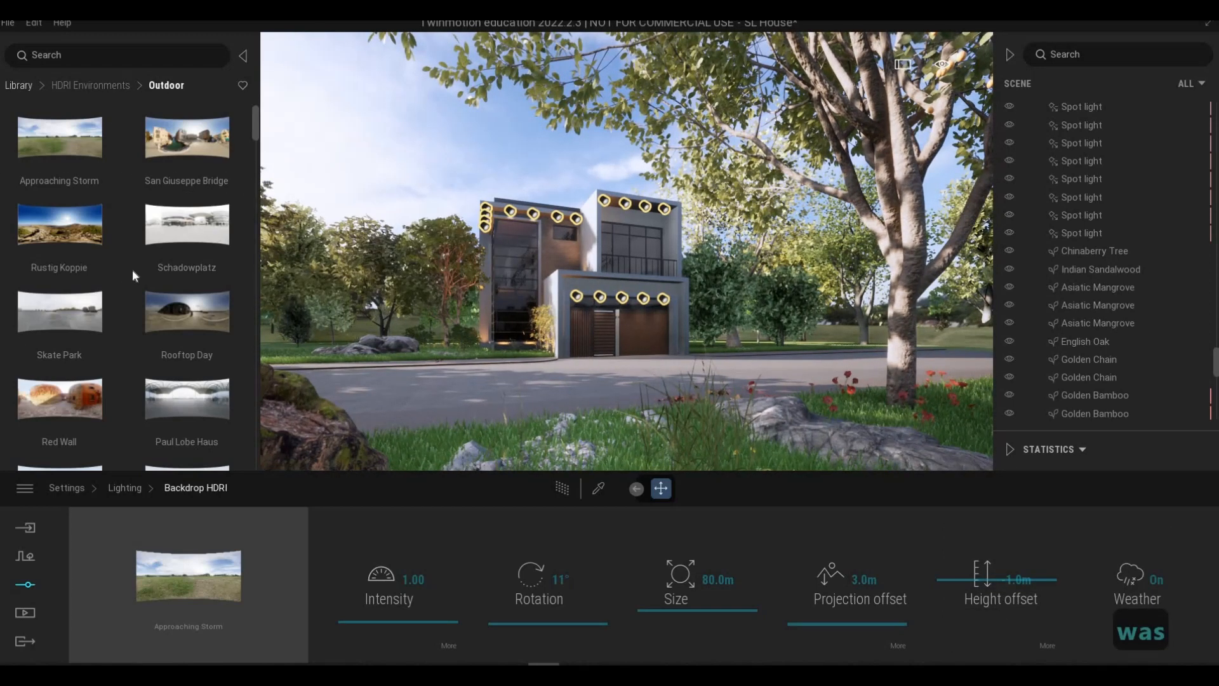
Open the Vehicles category of the asset library.
{"action": "left_click", "coordinate": [17, 85]}
{"action": "scroll", "coordinate": [173, 336], "scroll_direction": "down", "scroll_amount": 1}
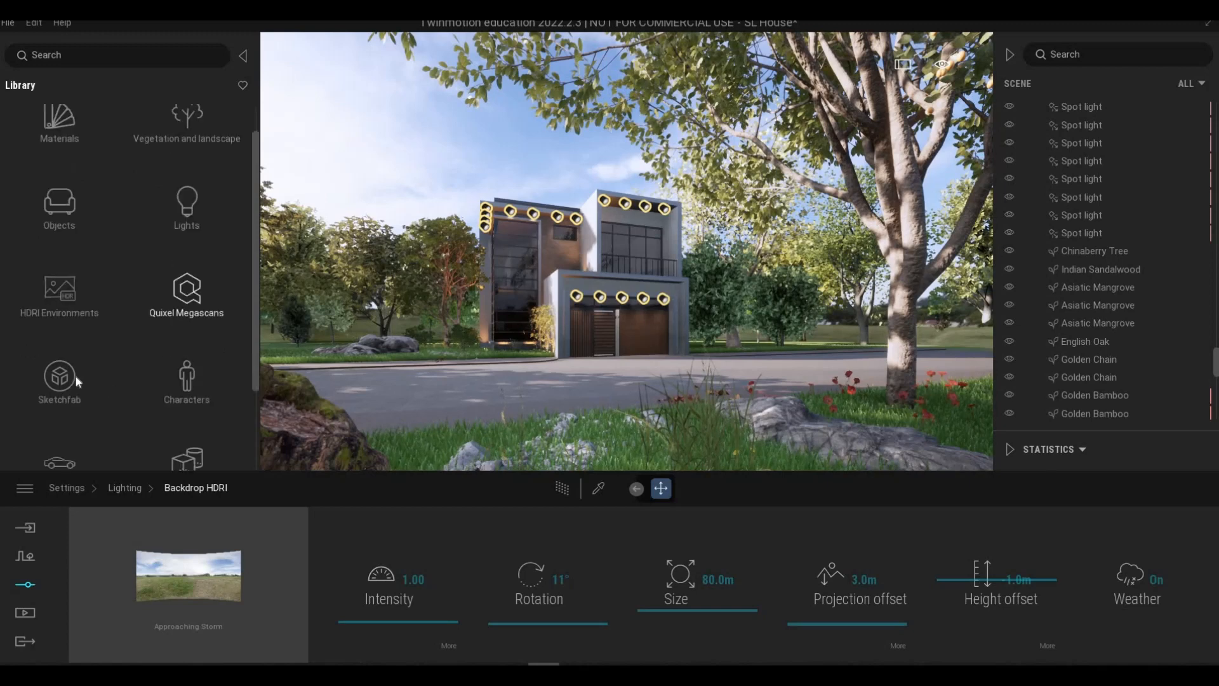
{"action": "scroll", "coordinate": [77, 381], "scroll_direction": "down", "scroll_amount": 2}
{"action": "left_click", "coordinate": [74, 375]}
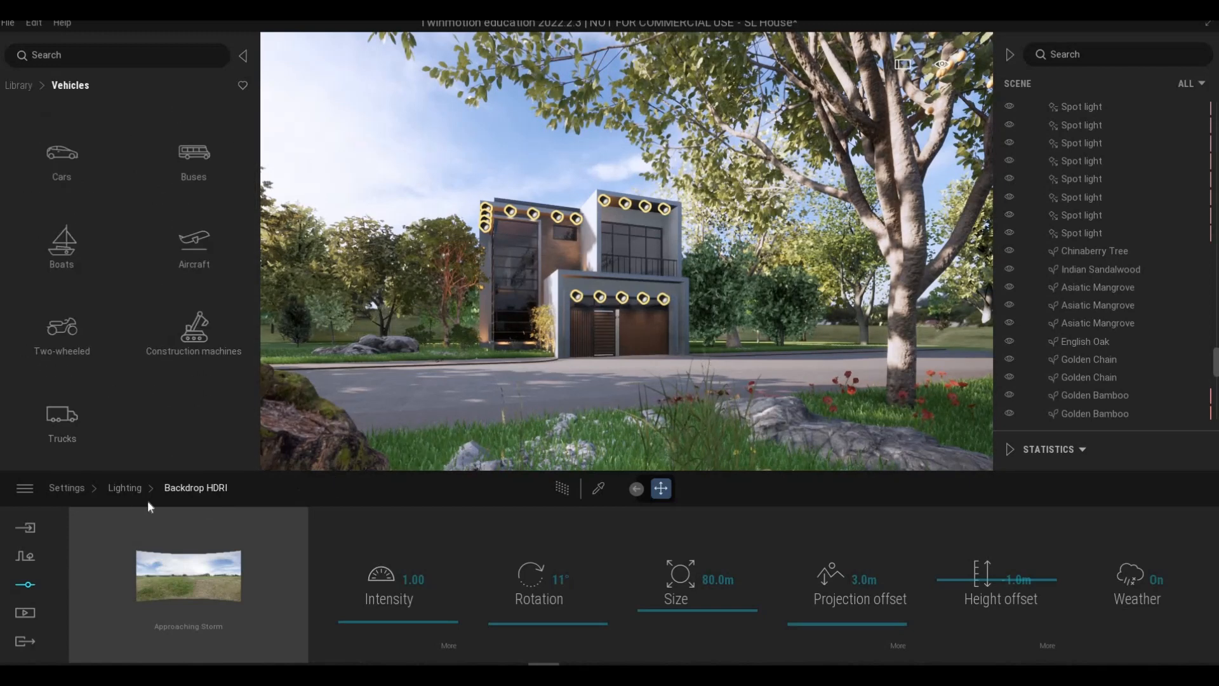
Create a media image of the street view with the house framed by the stump, rocks and large tree.
{"action": "left_click", "coordinate": [125, 490]}
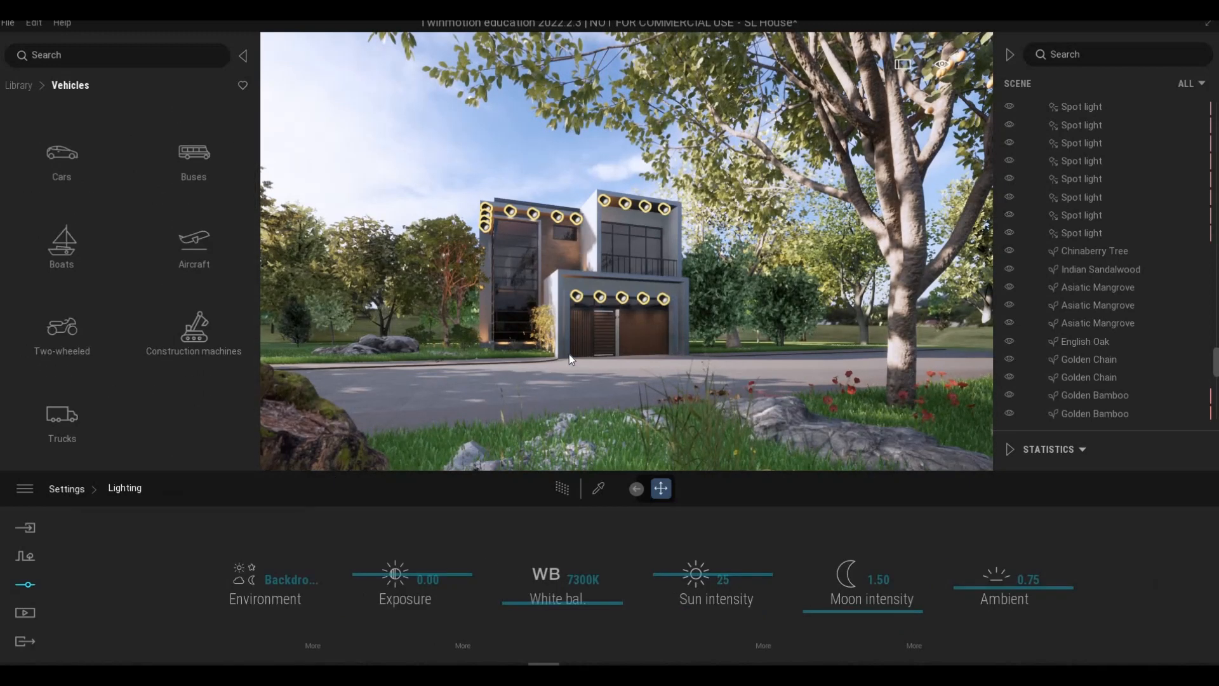
{"action": "key", "text": "a"}
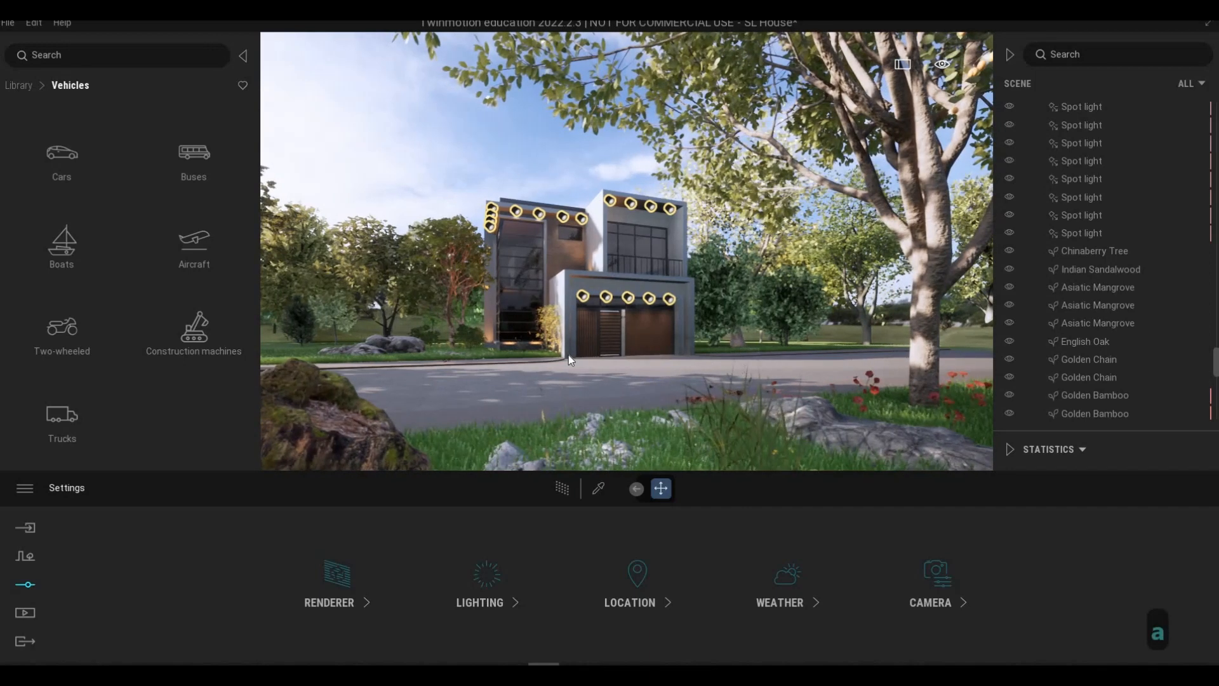
{"action": "key", "text": "d"}
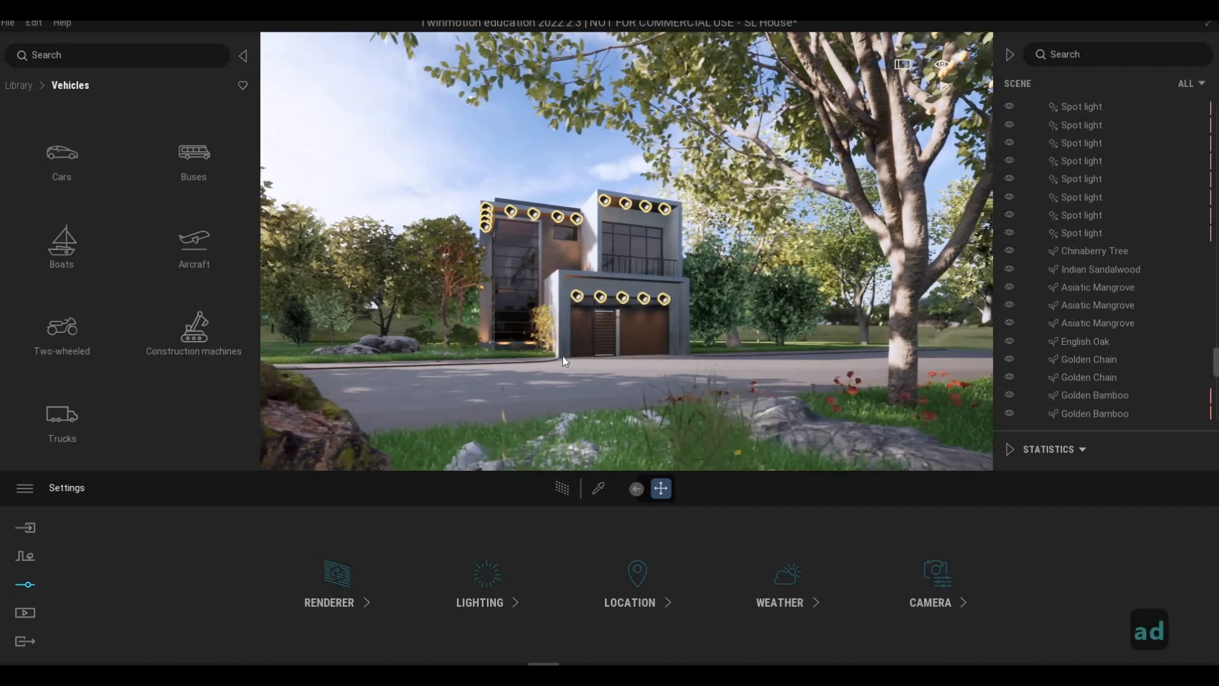
{"action": "left_click", "coordinate": [32, 612]}
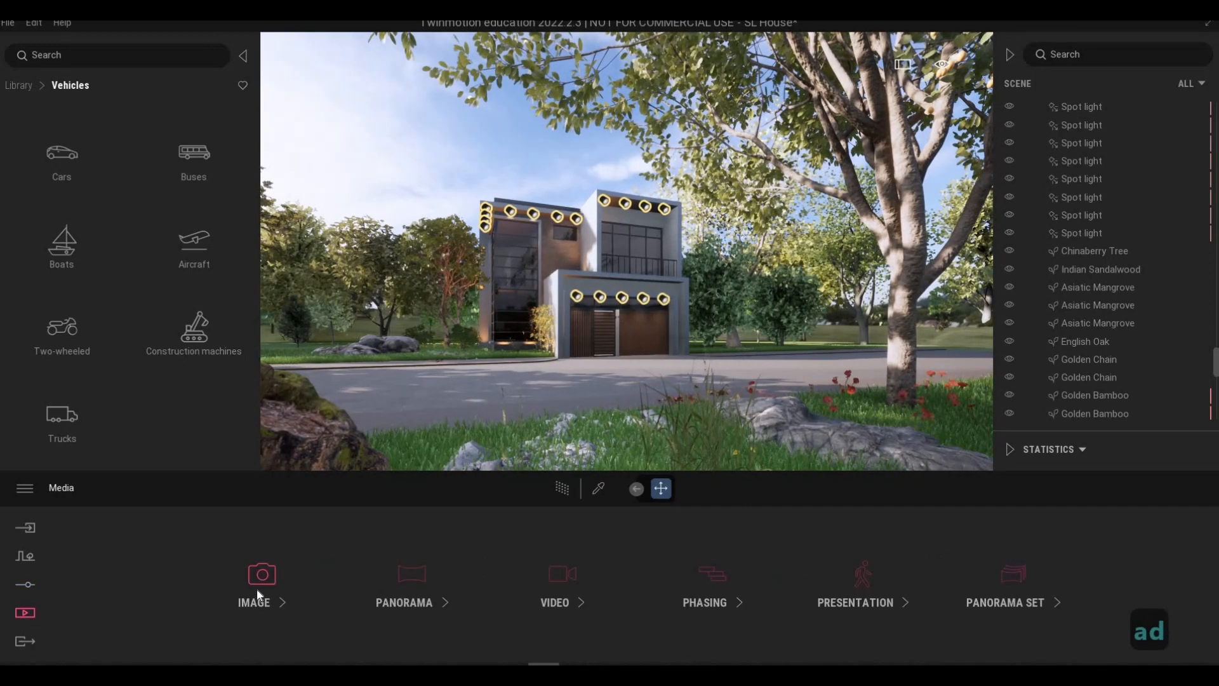
{"action": "left_click", "coordinate": [254, 585]}
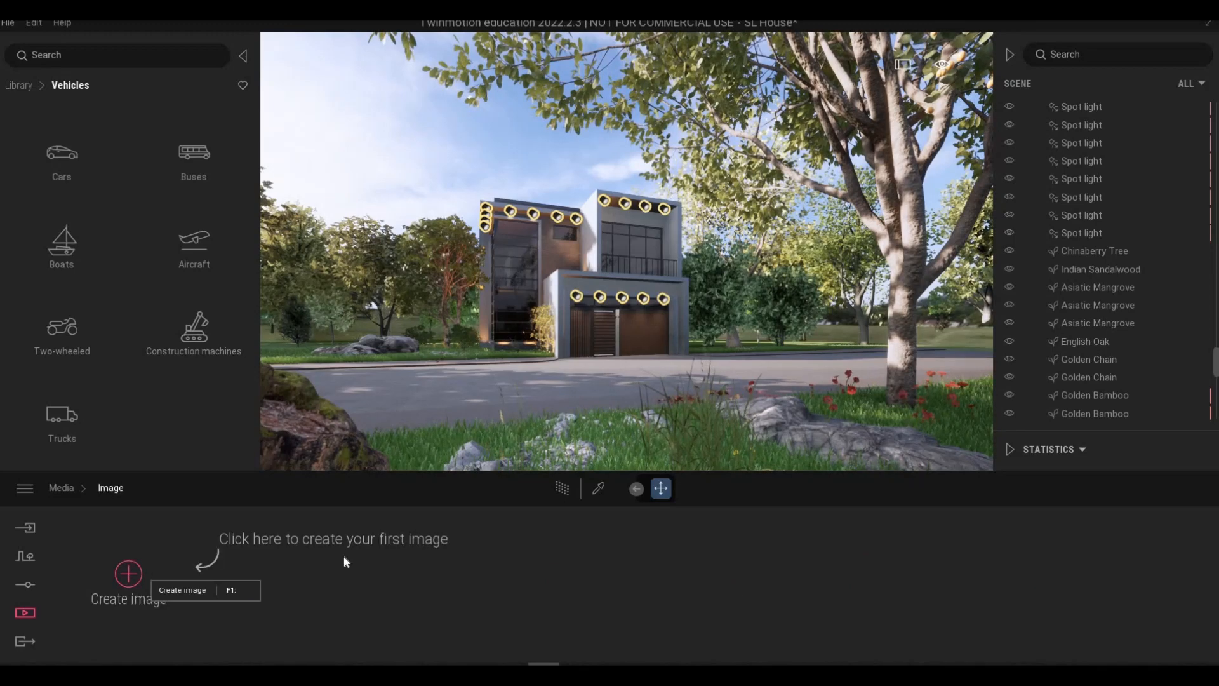
Examine the garage front and the paved driveway alongside the house at close range.
{"action": "key", "text": "w"}
{"action": "key", "text": "w"}
{"action": "key", "text": "w"}
{"action": "key", "text": "w"}
{"action": "key", "text": "w"}
{"action": "key", "text": "w"}
{"action": "key", "text": "w"}
{"action": "key", "text": "w"}
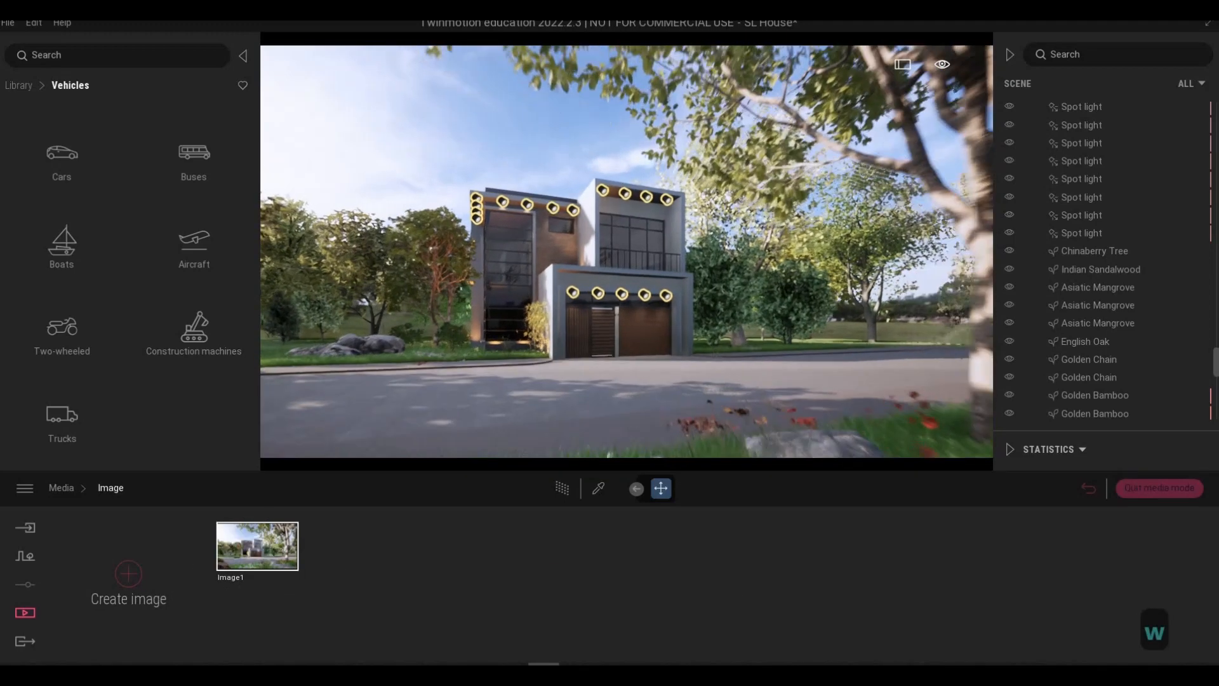
{"action": "key", "text": "d"}
{"action": "key", "text": "d"}
{"action": "key", "text": "d"}
{"action": "key", "text": "d"}
{"action": "key", "text": "d"}
{"action": "key", "text": "d"}
{"action": "key", "text": "d"}
{"action": "key", "text": "d"}
{"action": "key", "text": "d"}
{"action": "key", "text": "d"}
{"action": "key", "text": "d"}
{"action": "key", "text": "d"}
{"action": "key", "text": "d"}
{"action": "key", "text": "d"}
{"action": "key", "text": "d"}
{"action": "key", "text": "d"}
{"action": "key", "text": "d"}
{"action": "key", "text": "d"}
{"action": "key", "text": "d"}
{"action": "key", "text": "d"}
{"action": "key", "text": "d"}
{"action": "key", "text": "d"}
{"action": "key", "text": "d"}
{"action": "key", "text": "d"}
{"action": "key", "text": "d"}
{"action": "key", "text": "d"}
{"action": "key", "text": "d"}
{"action": "key", "text": "d"}
{"action": "key", "text": "d"}
{"action": "key", "text": "d"}
{"action": "key", "text": "d"}
{"action": "key", "text": "d"}
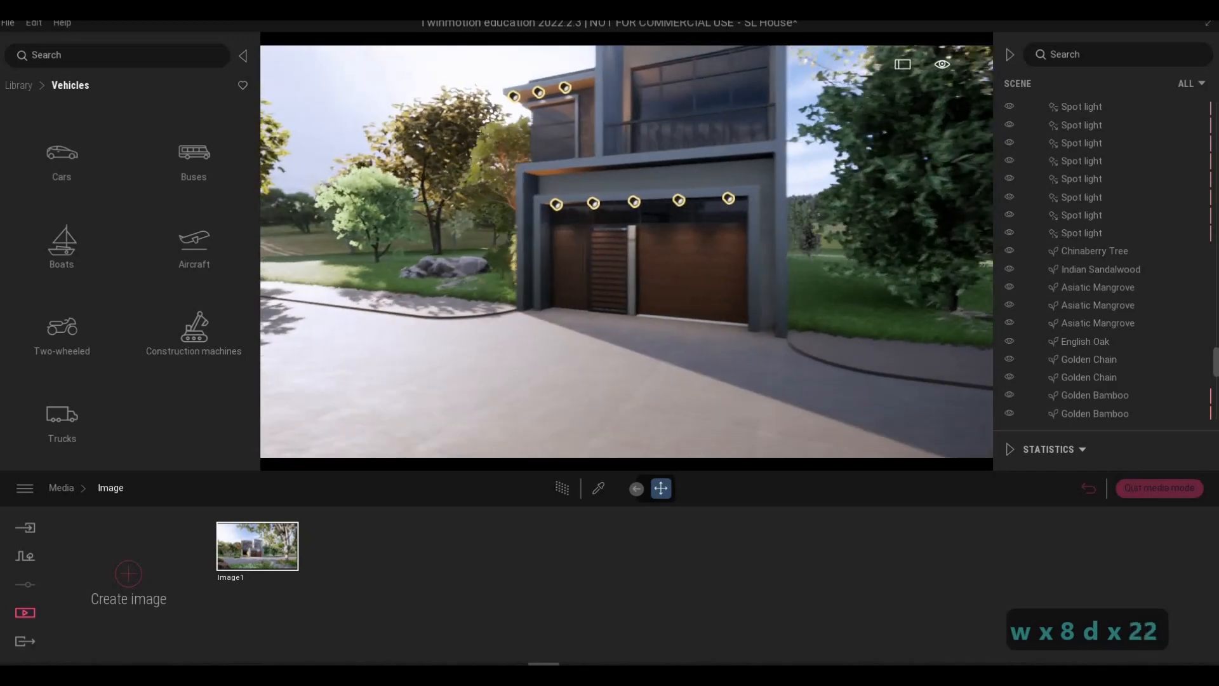
{"action": "key", "text": "s"}
{"action": "key", "text": "d"}
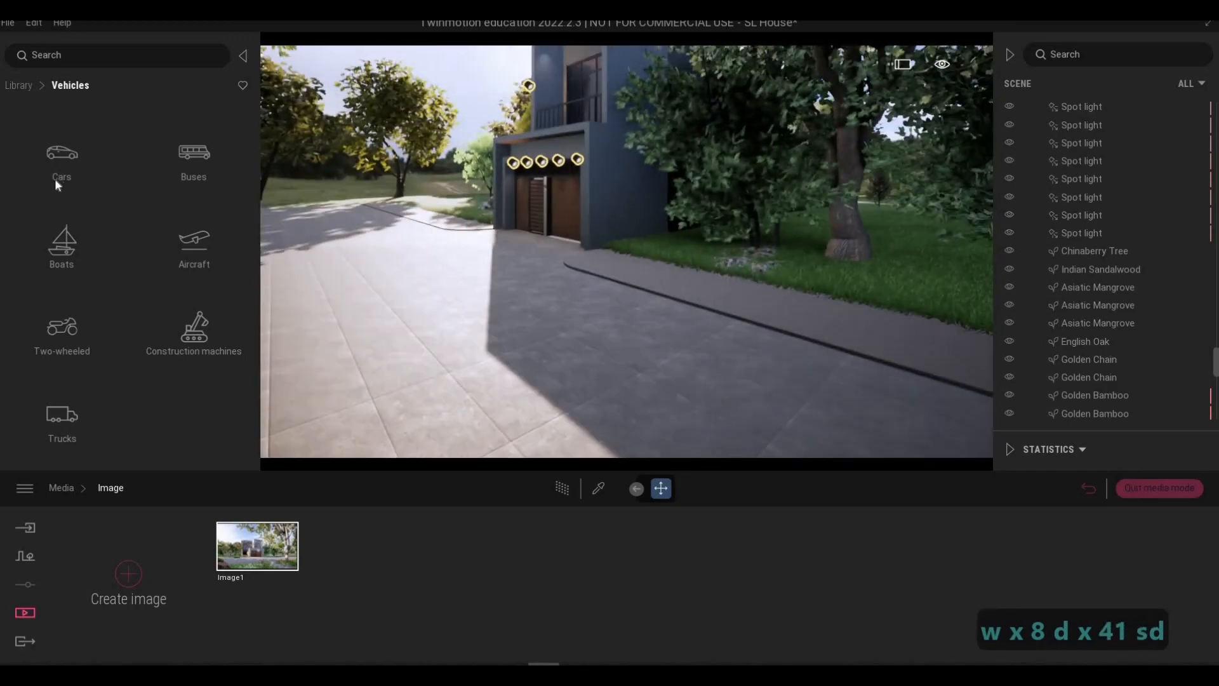
Place a Sedan 08 from the Cars category on the paved driveway in front of the house's garden side.
{"action": "left_click", "coordinate": [55, 178]}
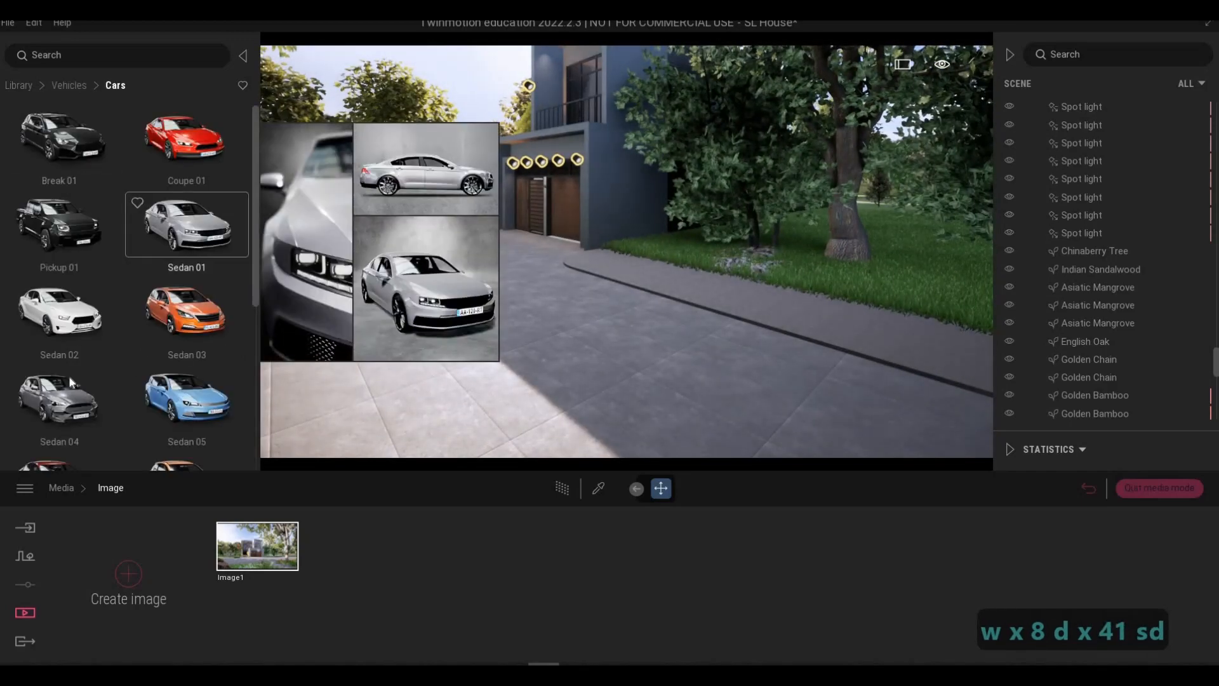
{"action": "scroll", "coordinate": [53, 380], "scroll_direction": "down", "scroll_amount": 1}
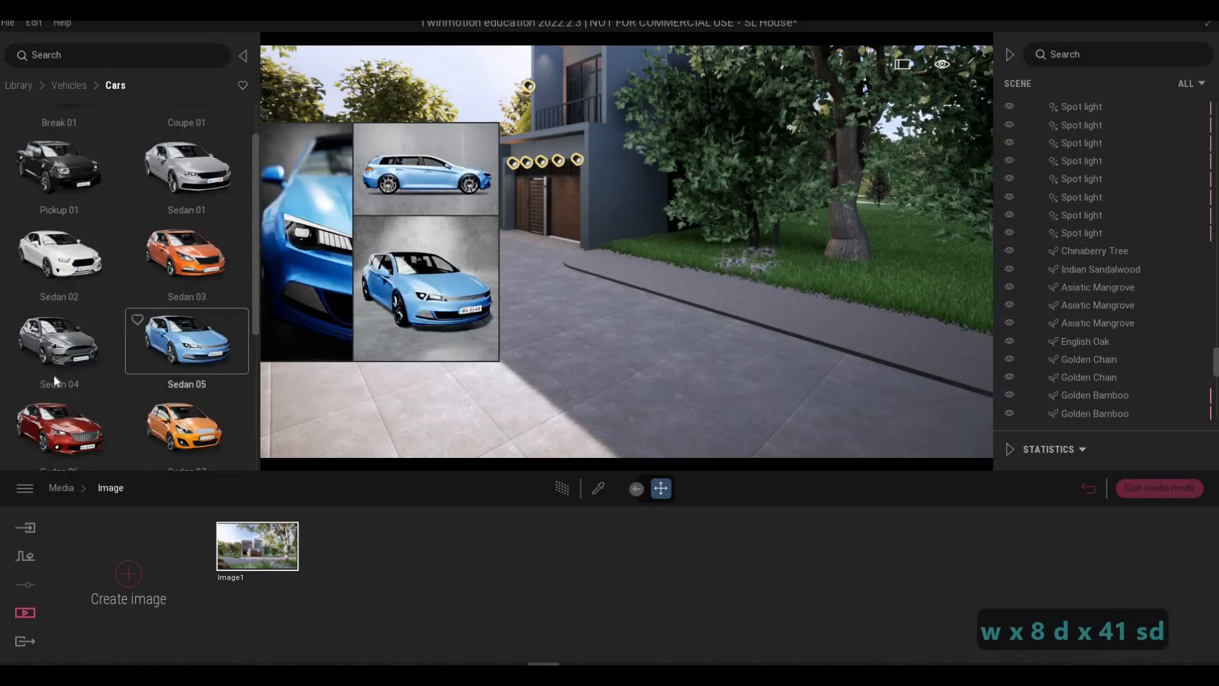
{"action": "scroll", "coordinate": [55, 376], "scroll_direction": "down", "scroll_amount": 1}
{"action": "scroll", "coordinate": [48, 417], "scroll_direction": "down", "scroll_amount": 2}
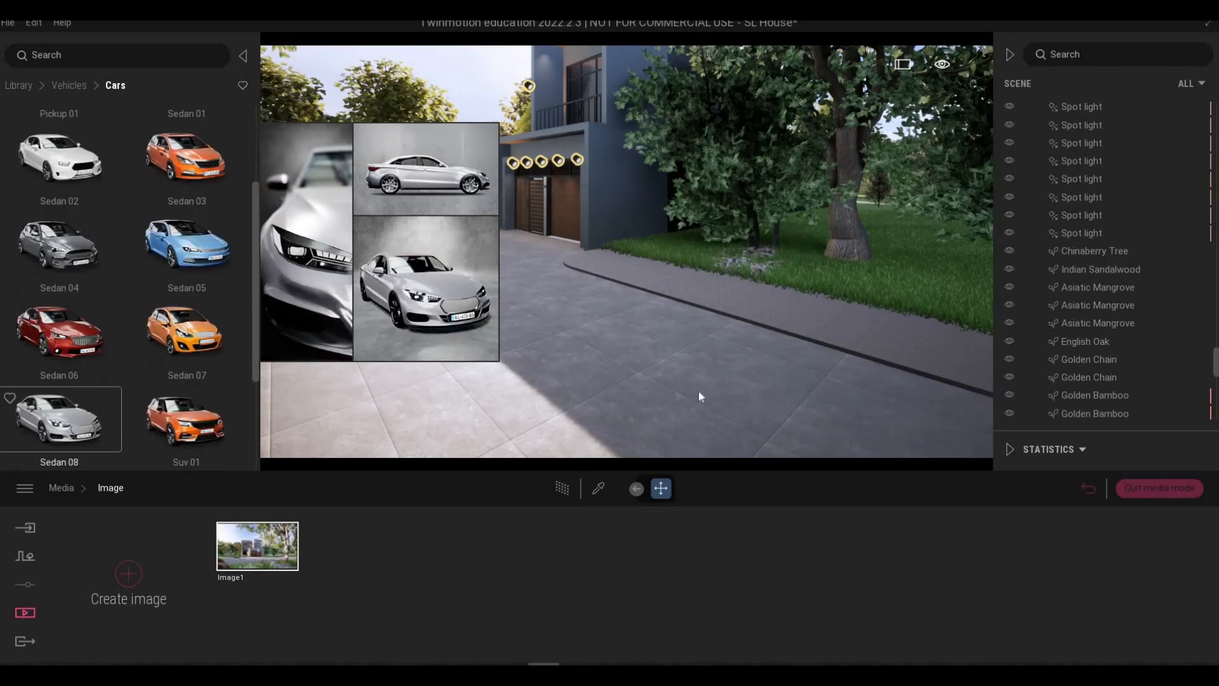
Rotate the sedan on the driveway by 180 degrees about its vertical axis and fine-tune its placement.
{"action": "left_click_drag", "start_coordinate": [669, 335], "coordinate": [651, 352]}
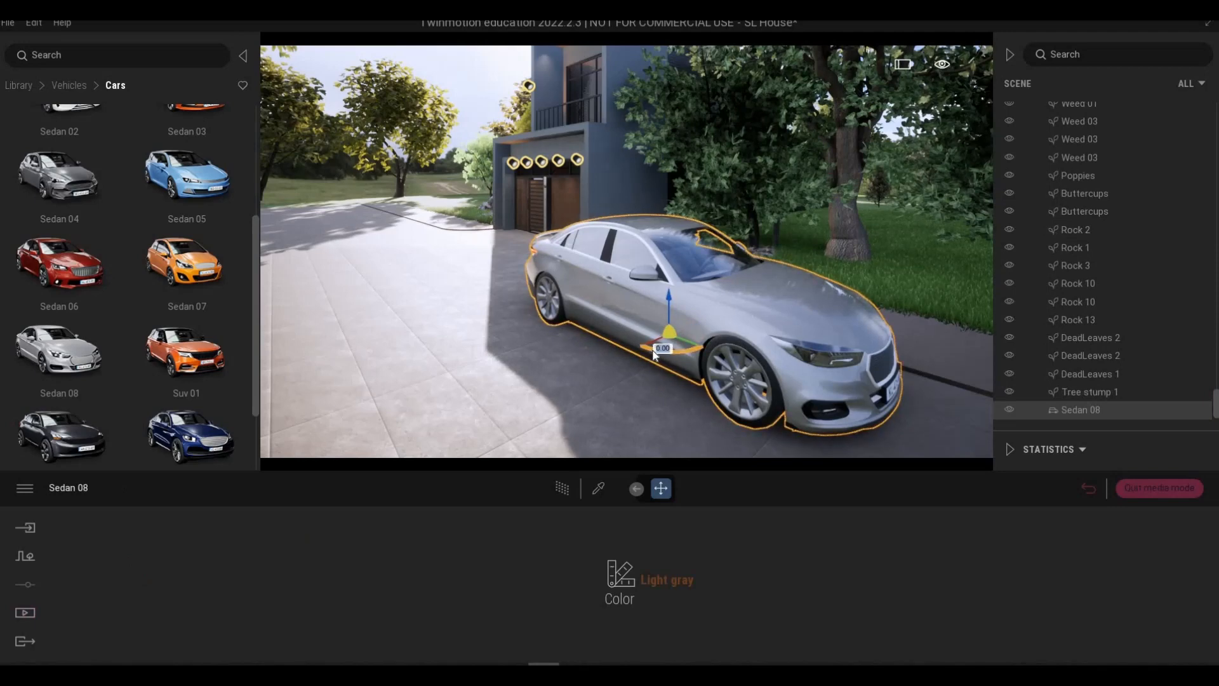
{"action": "type", "text": "180"}
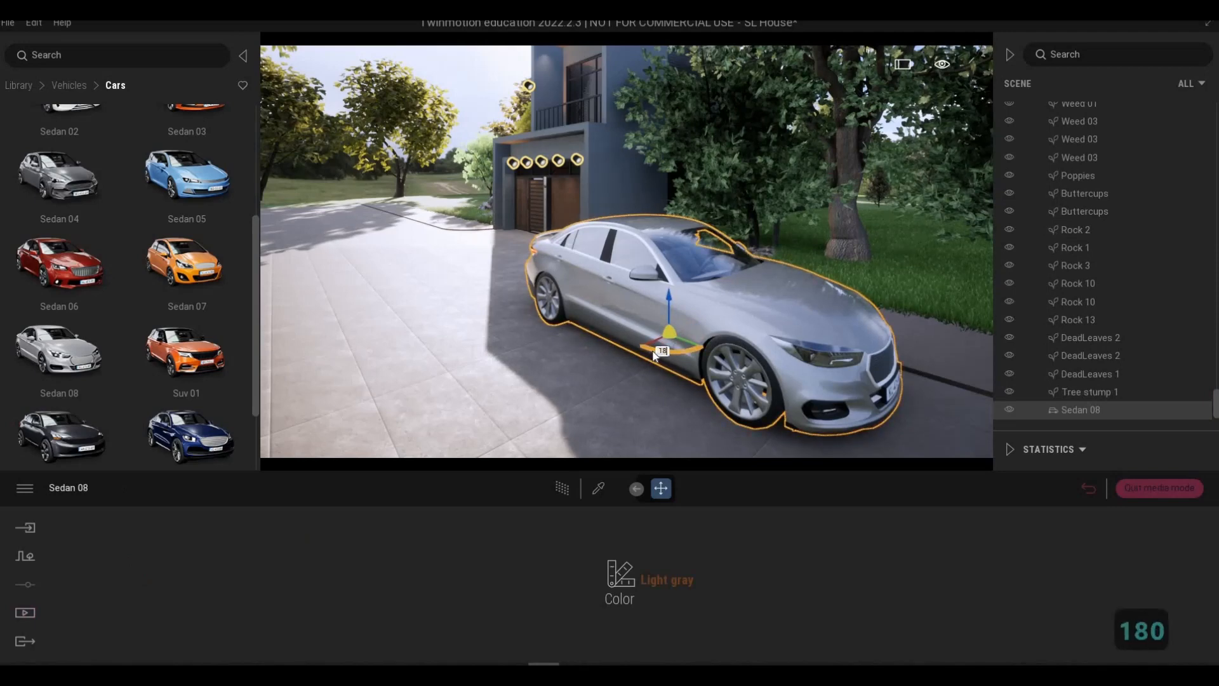
{"action": "key", "text": "Return"}
{"action": "key", "text": "a"}
{"action": "key", "text": "a"}
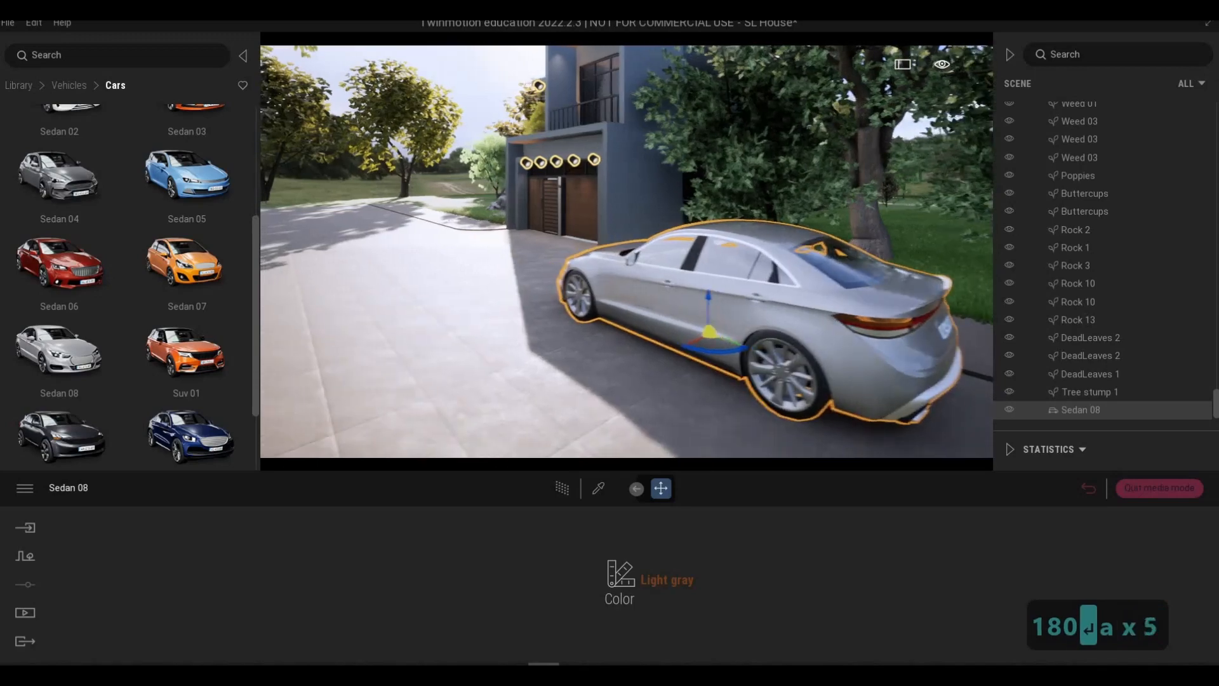
{"action": "key", "text": "s"}
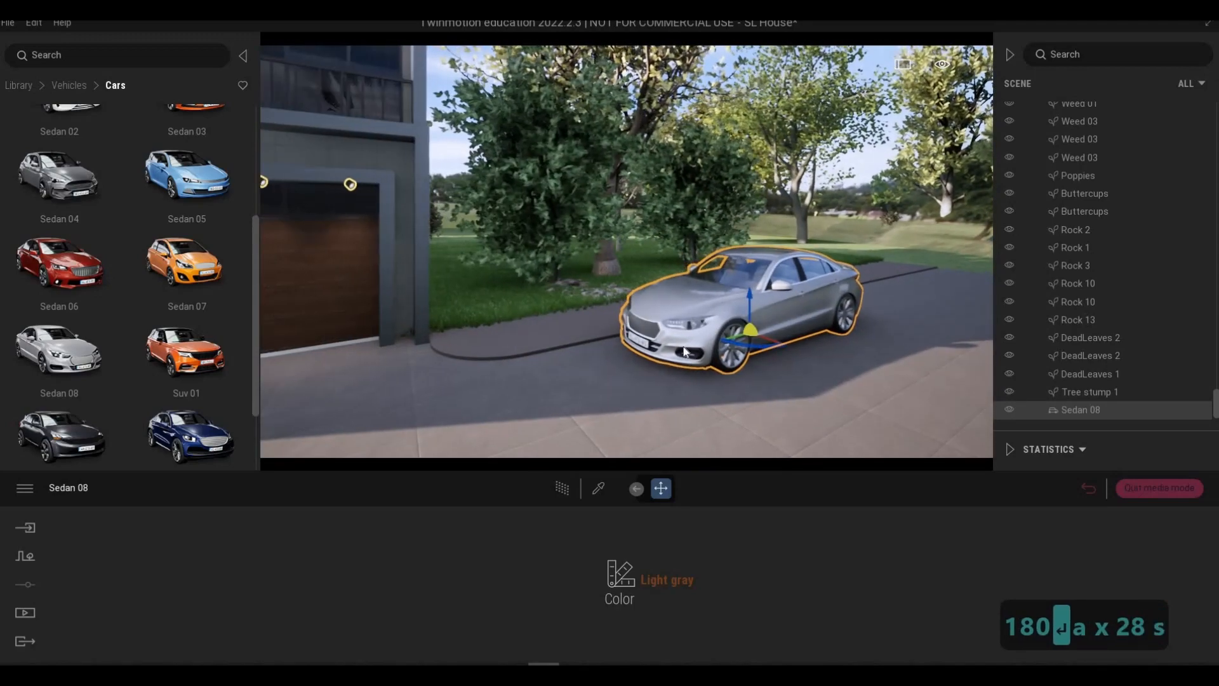
{"action": "left_click_drag", "start_coordinate": [758, 340], "coordinate": [758, 340]}
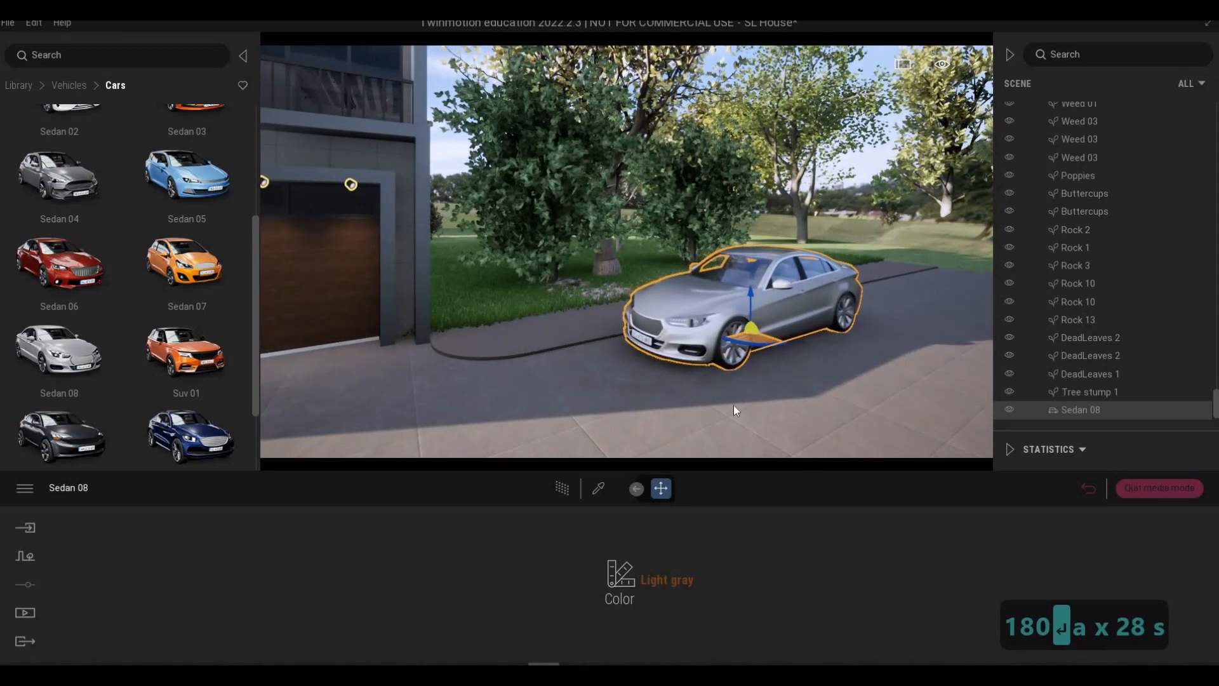
Check the parked sedan from the garage side and from the saved Image1 street view, and clear the selection.
{"action": "key", "text": "s"}
{"action": "key", "text": "a"}
{"action": "key", "text": "s"}
{"action": "key", "text": "s"}
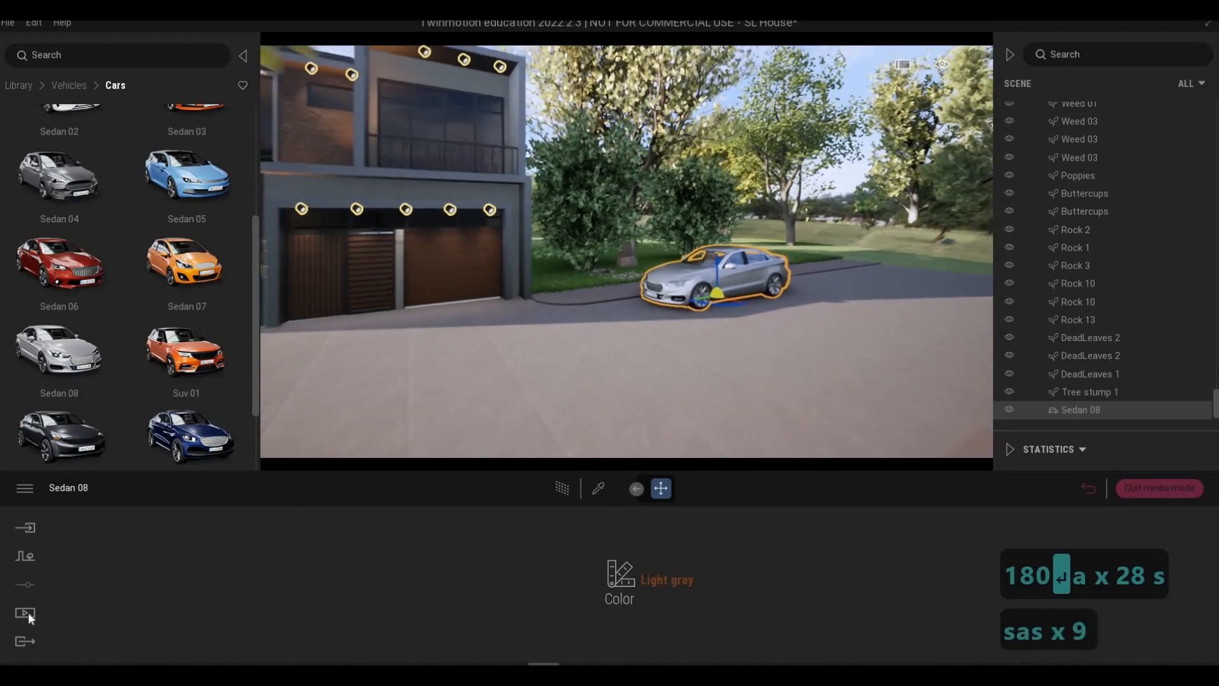
{"action": "left_click", "coordinate": [26, 612]}
{"action": "left_click", "coordinate": [255, 569]}
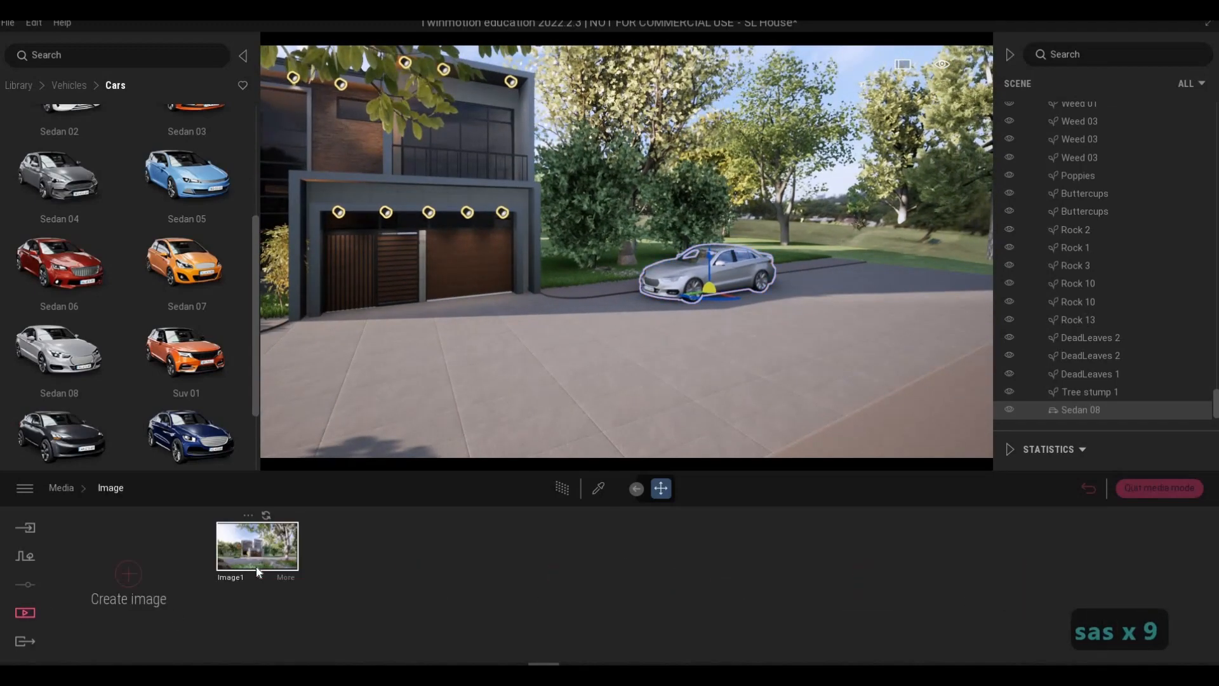
{"action": "left_click", "coordinate": [257, 565]}
{"action": "key", "text": "Escape"}
{"action": "key", "text": "Escape"}
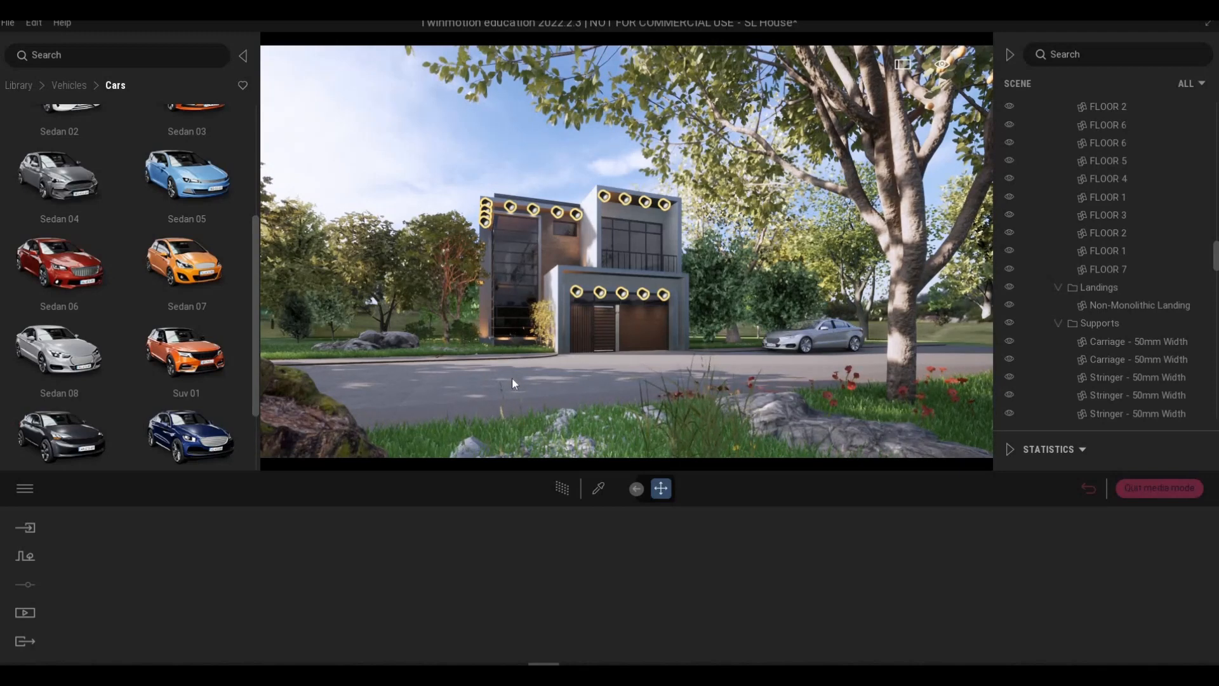
Reframe the Image1 street view slightly sideways, including more of the mossy stump while keeping the house, sedan and large tree.
{"action": "key", "text": "a"}
{"action": "key", "text": "s"}
{"action": "key", "text": "a"}
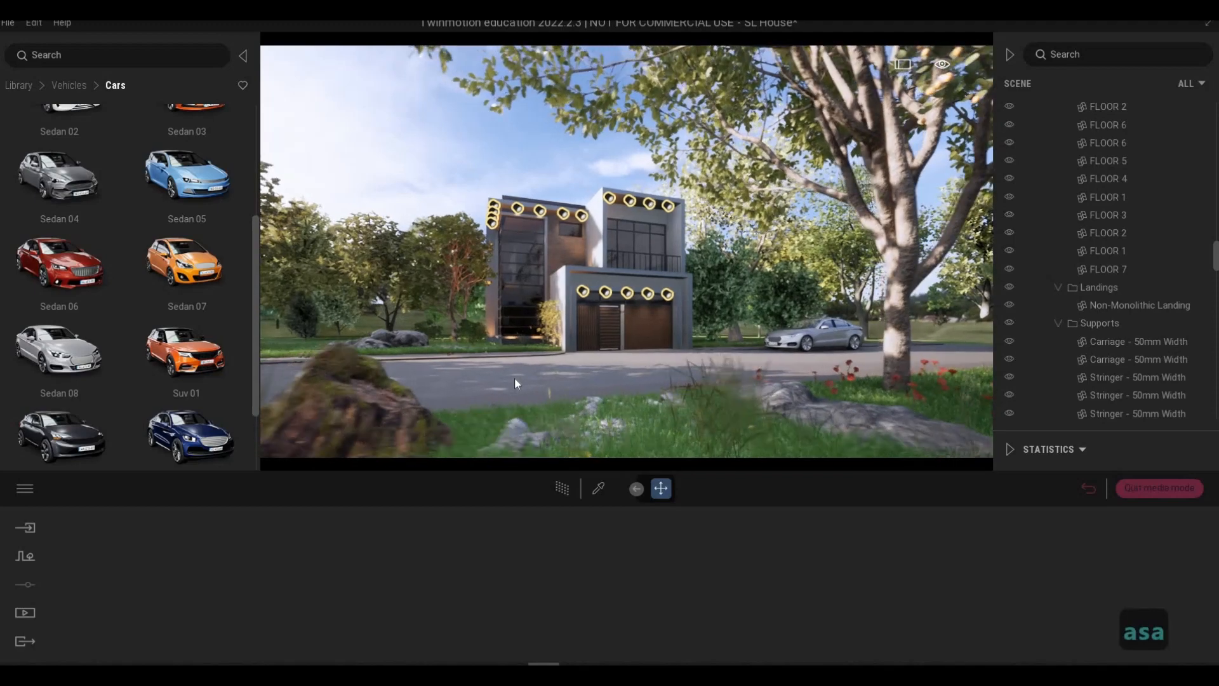
{"action": "key", "text": "d"}
{"action": "key", "text": "w"}
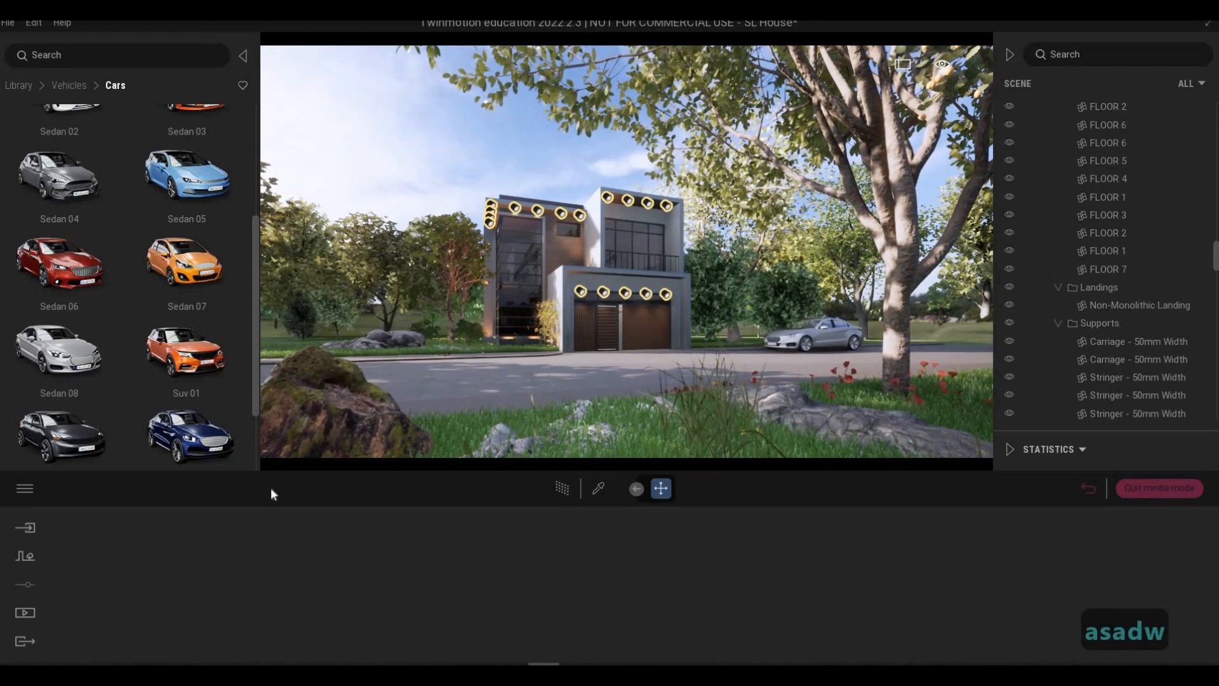
{"action": "left_click", "coordinate": [25, 622]}
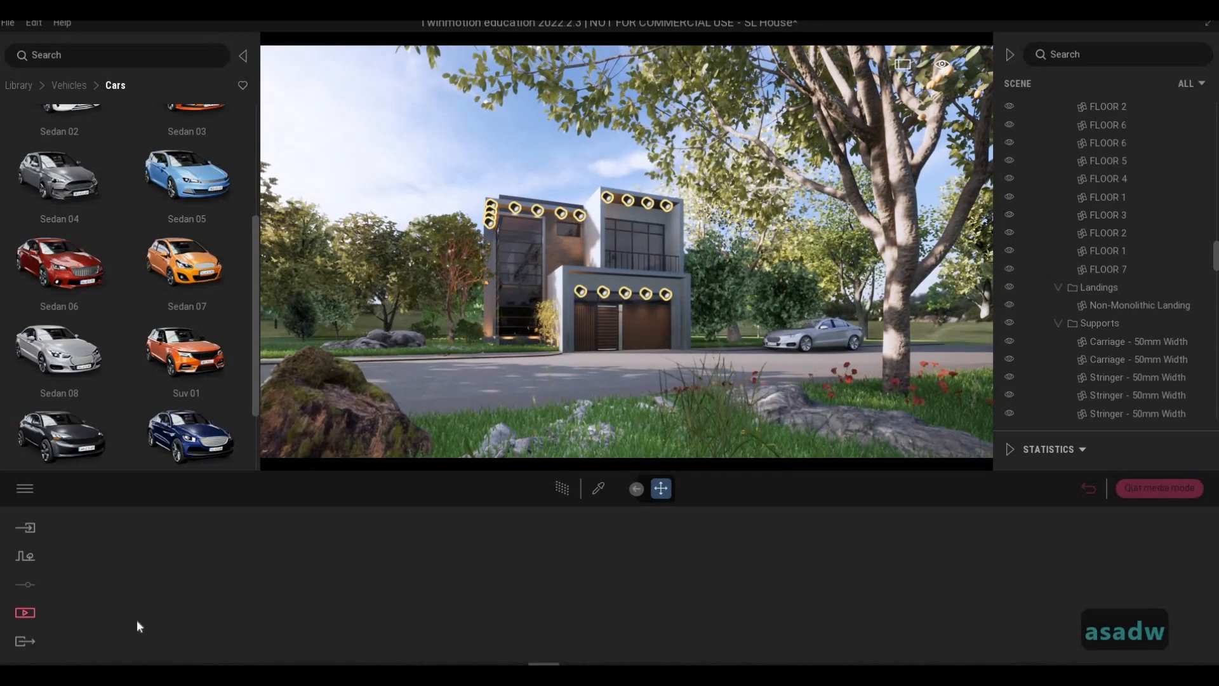
{"action": "left_click", "coordinate": [280, 562]}
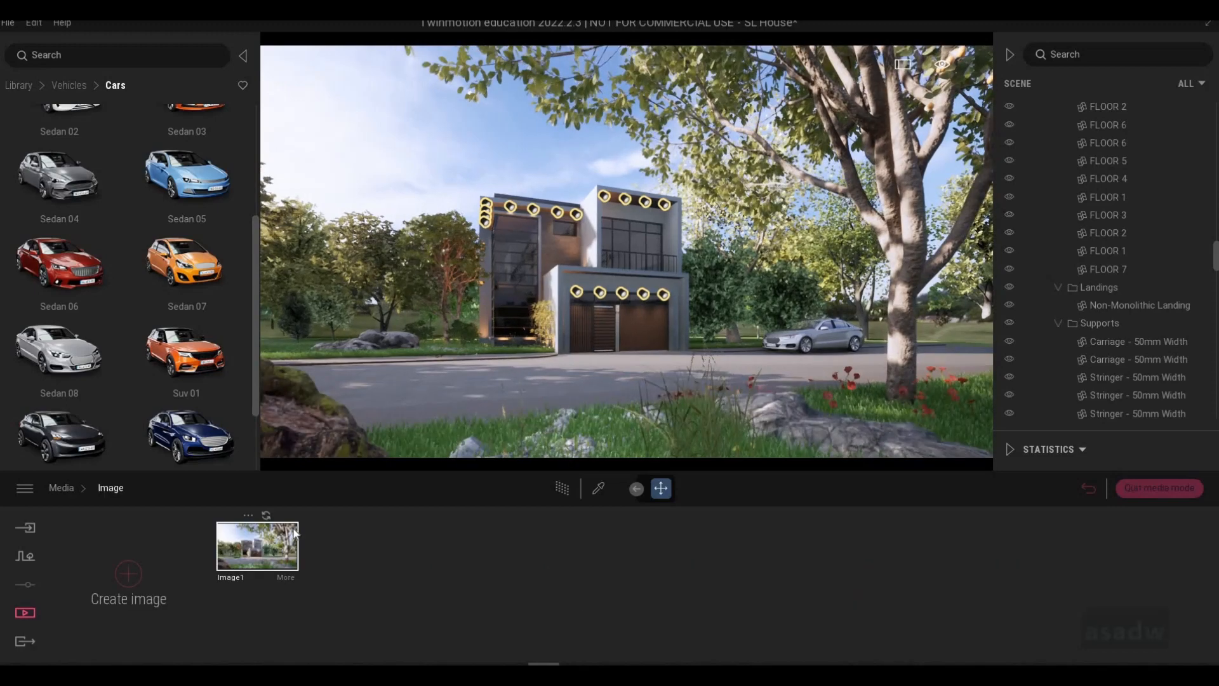
{"action": "key", "text": "a"}
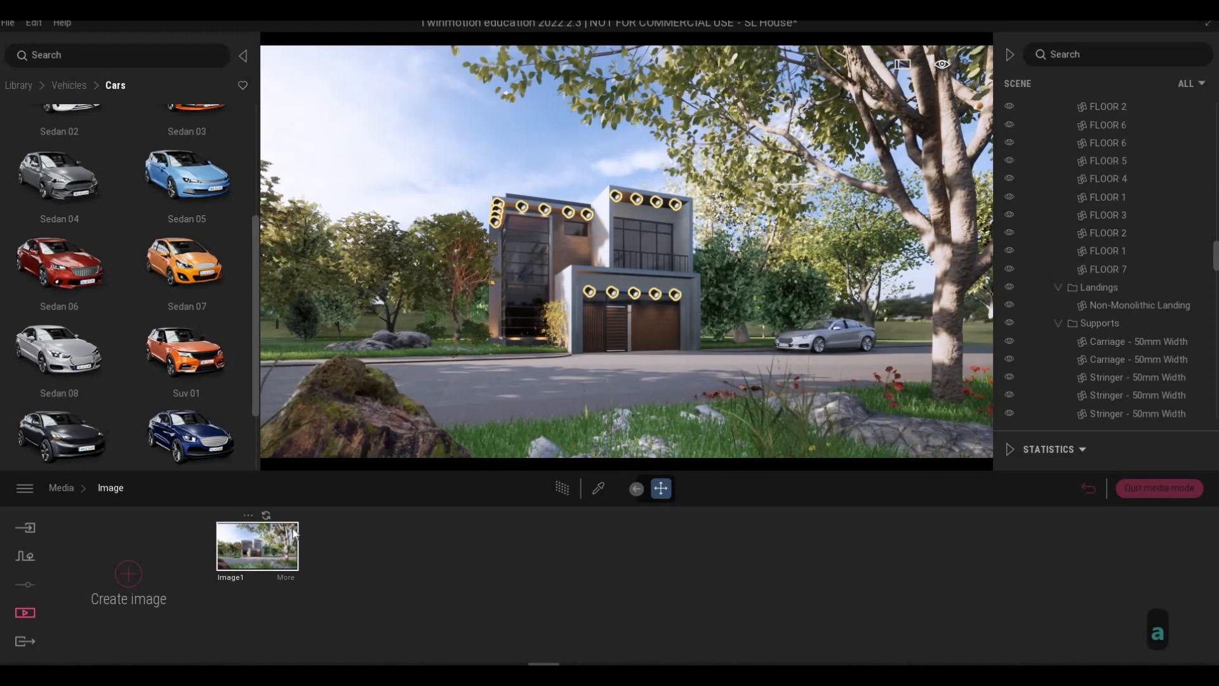
{"action": "key", "text": "d"}
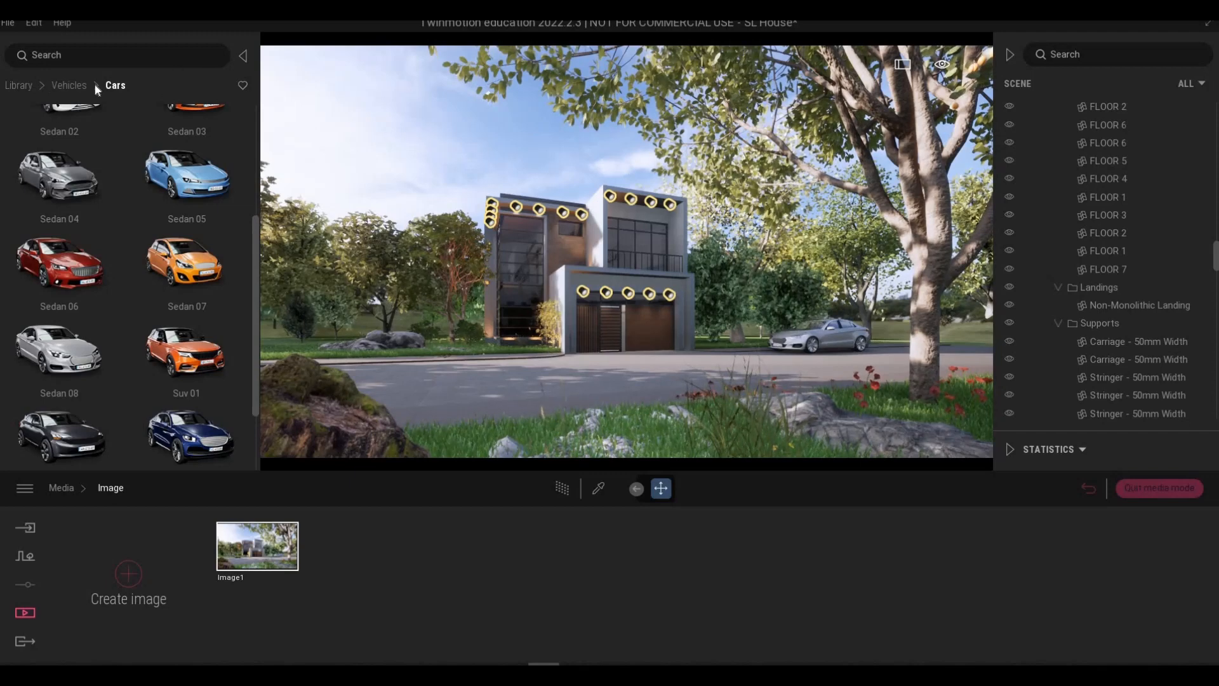
Copy the Golden Chain tree beside the garage about 22.5 m across to the opposite side of the house.
{"action": "left_click", "coordinate": [718, 317]}
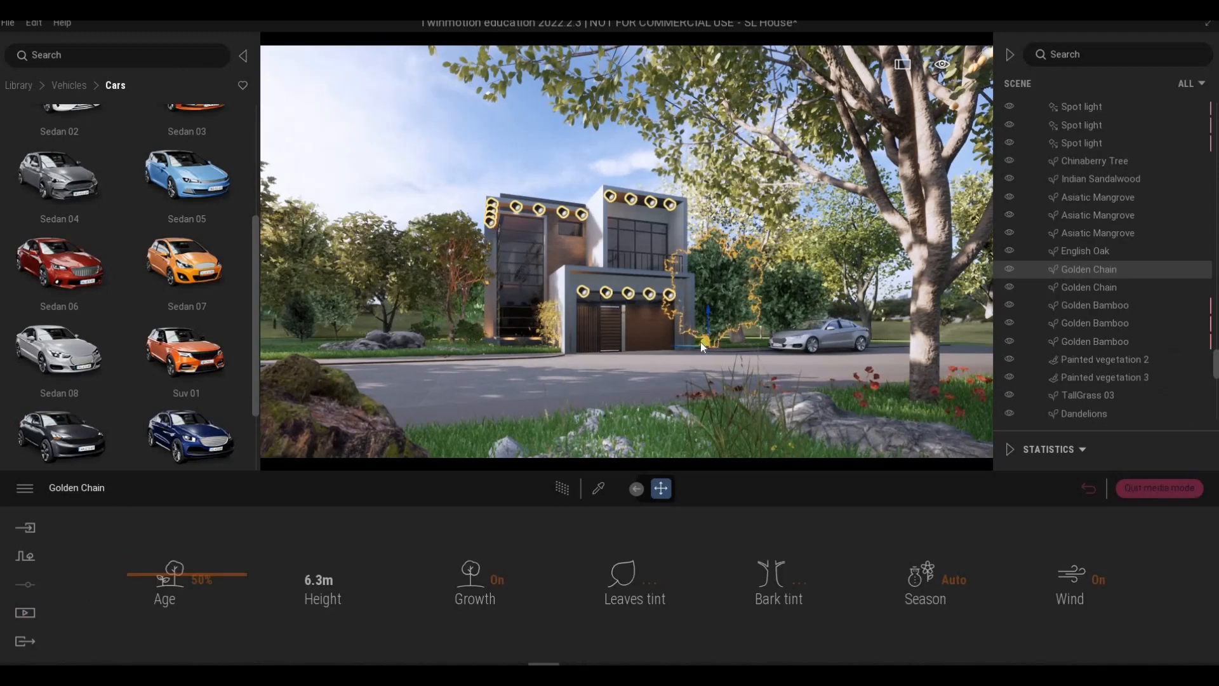
{"action": "key", "text": "Tab"}
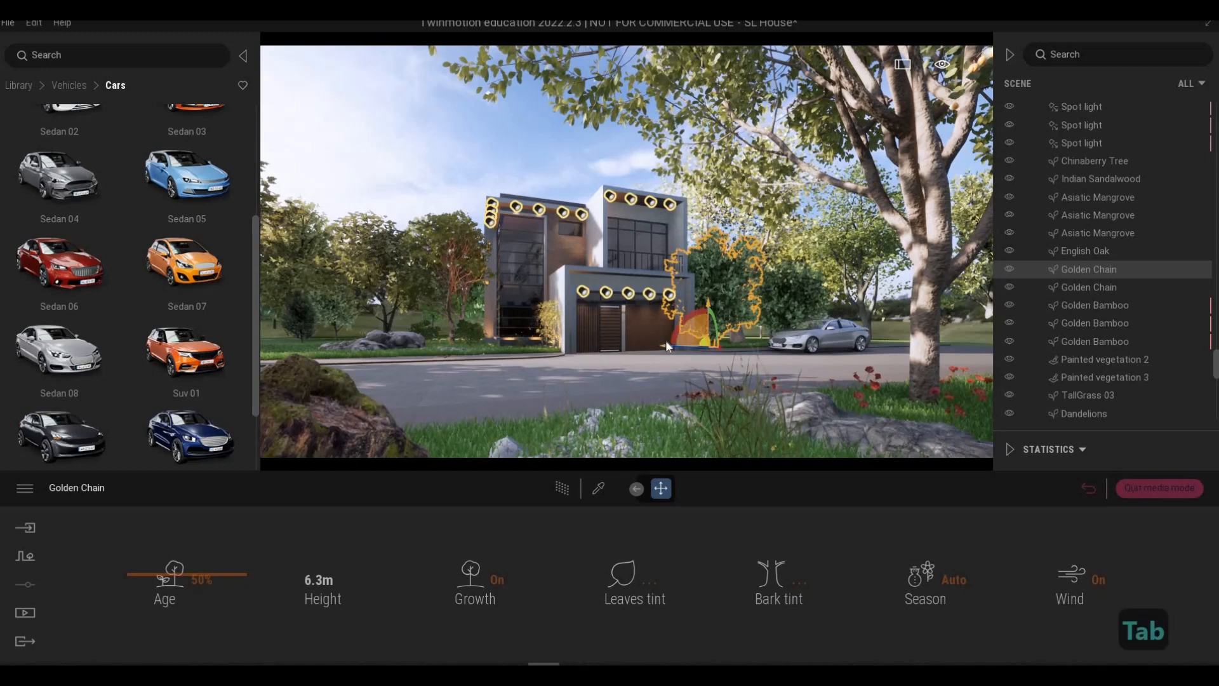
{"action": "left_click_drag", "start_coordinate": [669, 346], "coordinate": [252, 360]}
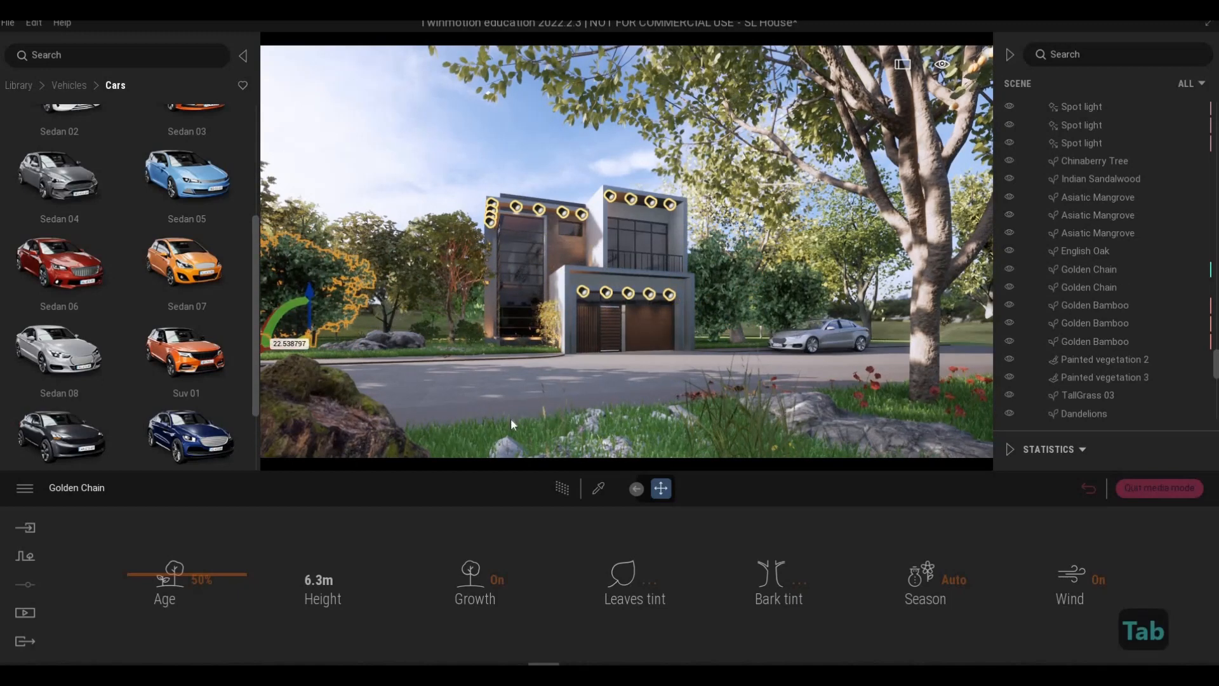
{"action": "left_click", "coordinate": [569, 412]}
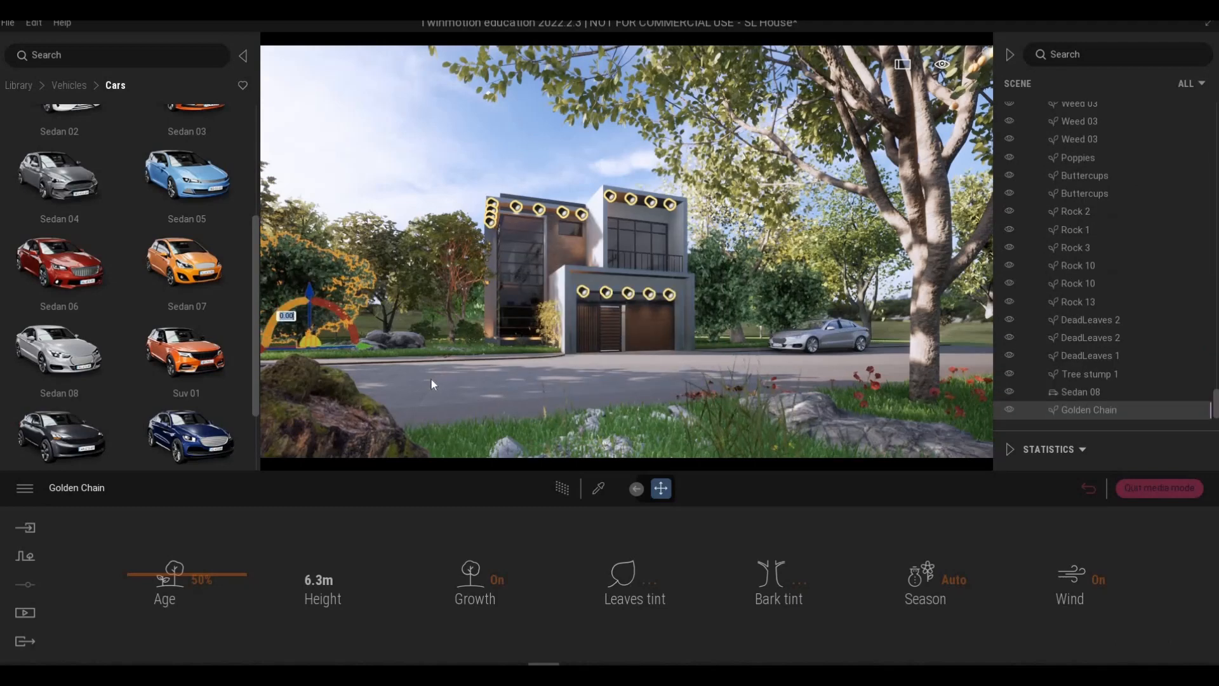
{"action": "key", "text": "Escape"}
{"action": "key", "text": "Escape"}
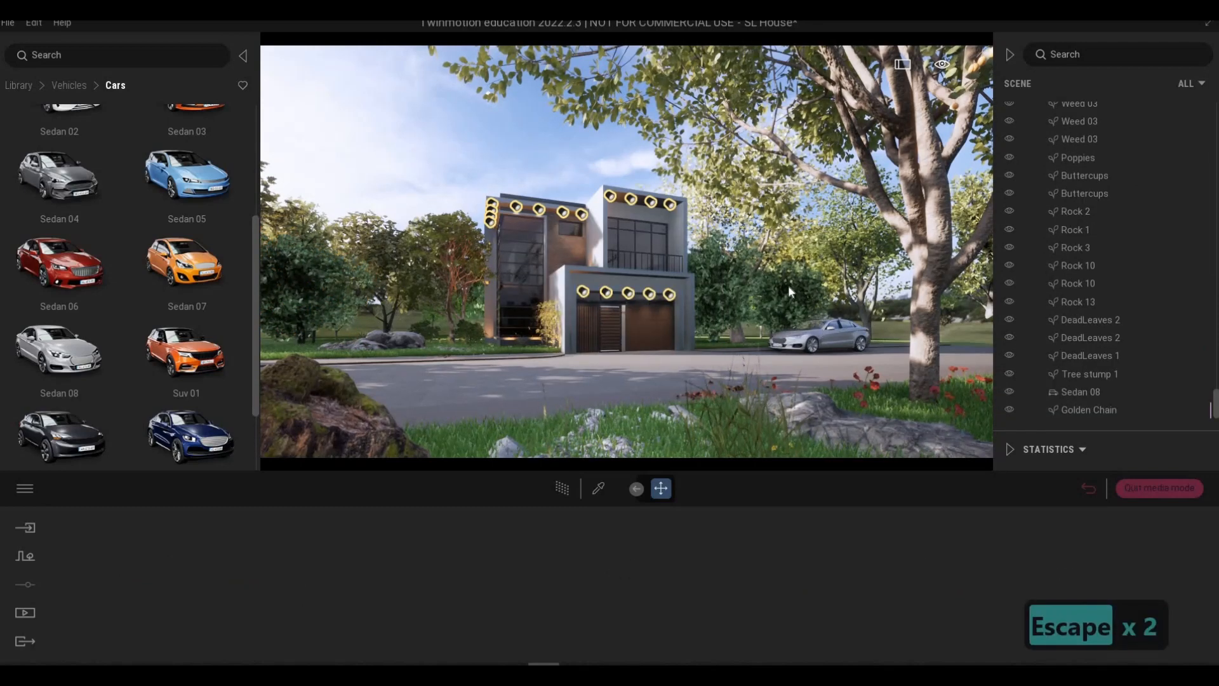
Adjust the position of the smaller Golden Chain tree behind the sedan and deselect it.
{"action": "left_click", "coordinate": [746, 347]}
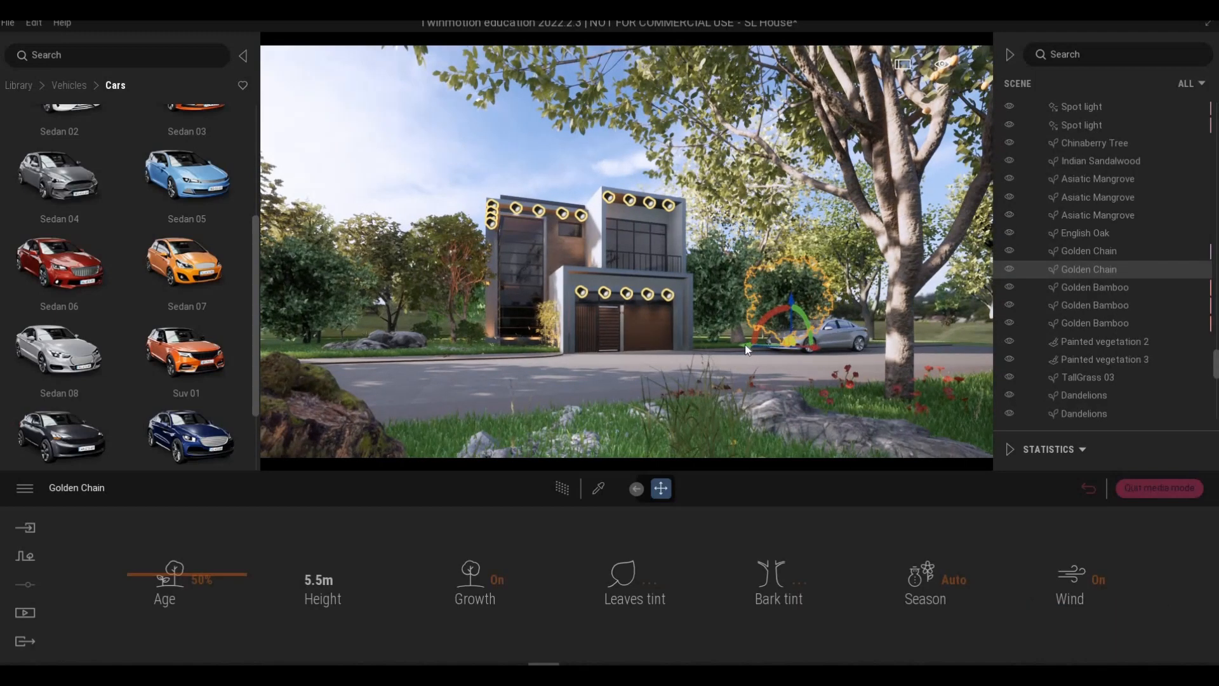
{"action": "left_click_drag", "start_coordinate": [772, 346], "coordinate": [741, 375]}
{"action": "key", "text": "Escape"}
{"action": "key", "text": "Escape"}
Review the trees on both sides of the house from a shifted viewpoint and from the saved Image1 view.
{"action": "key", "text": "a"}
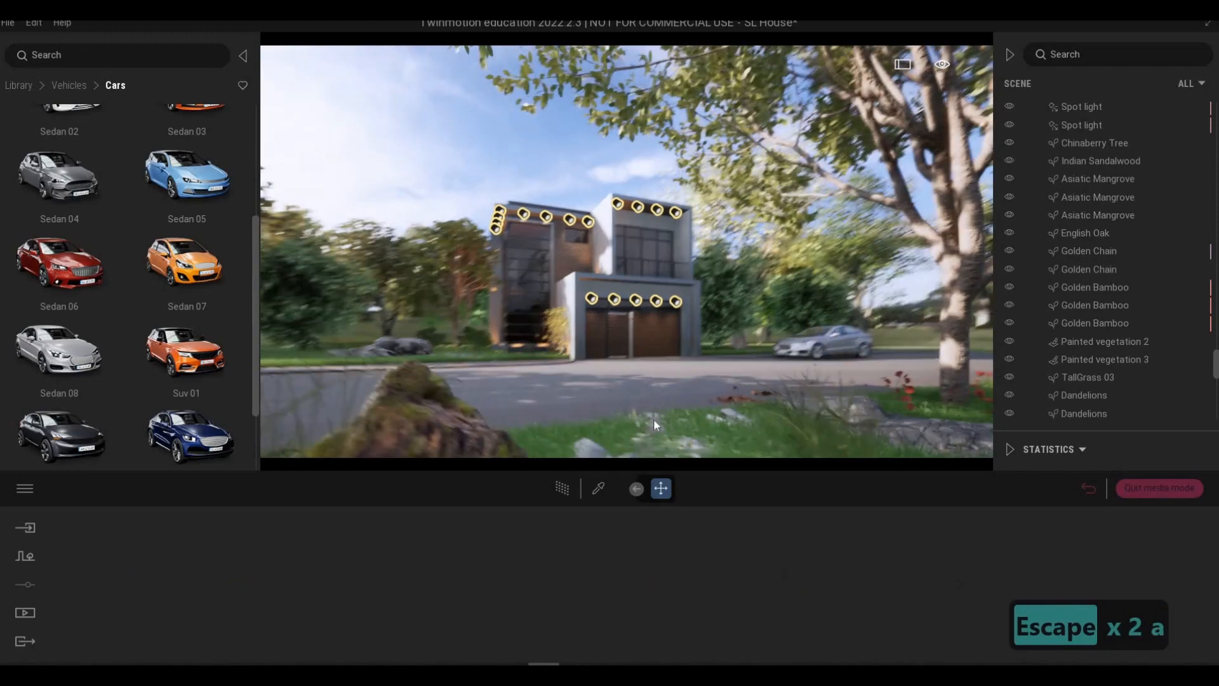
{"action": "key", "text": "s"}
{"action": "left_click", "coordinate": [26, 611]}
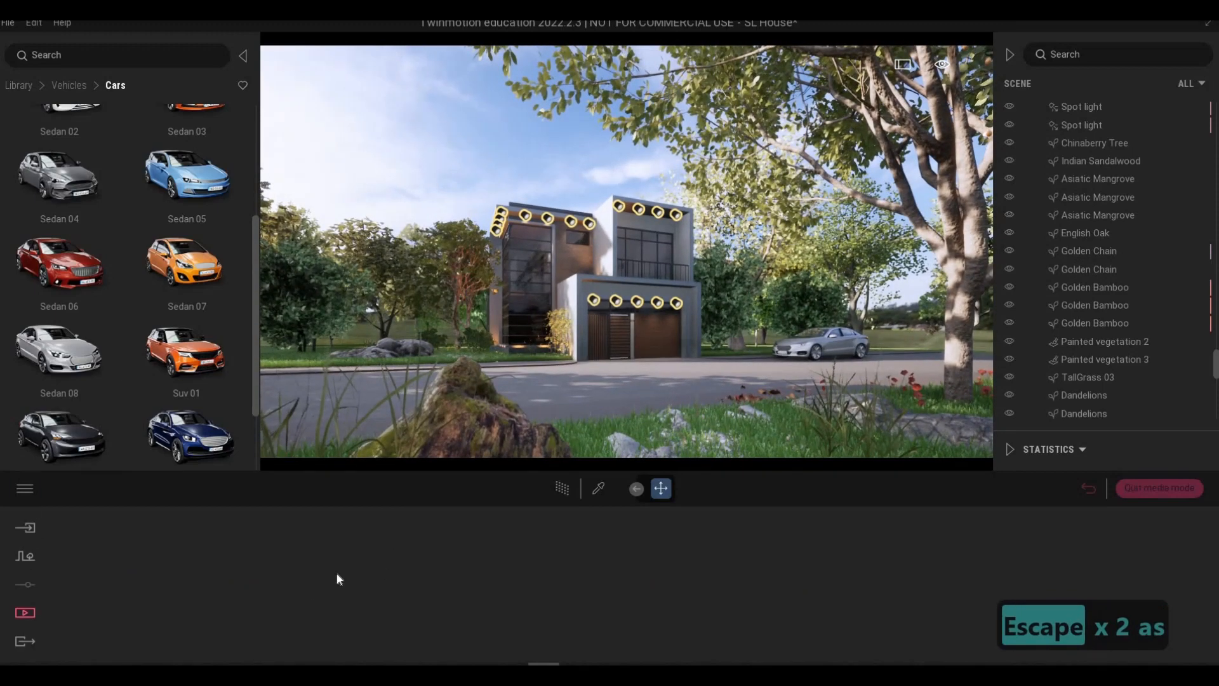
{"action": "left_click", "coordinate": [247, 543]}
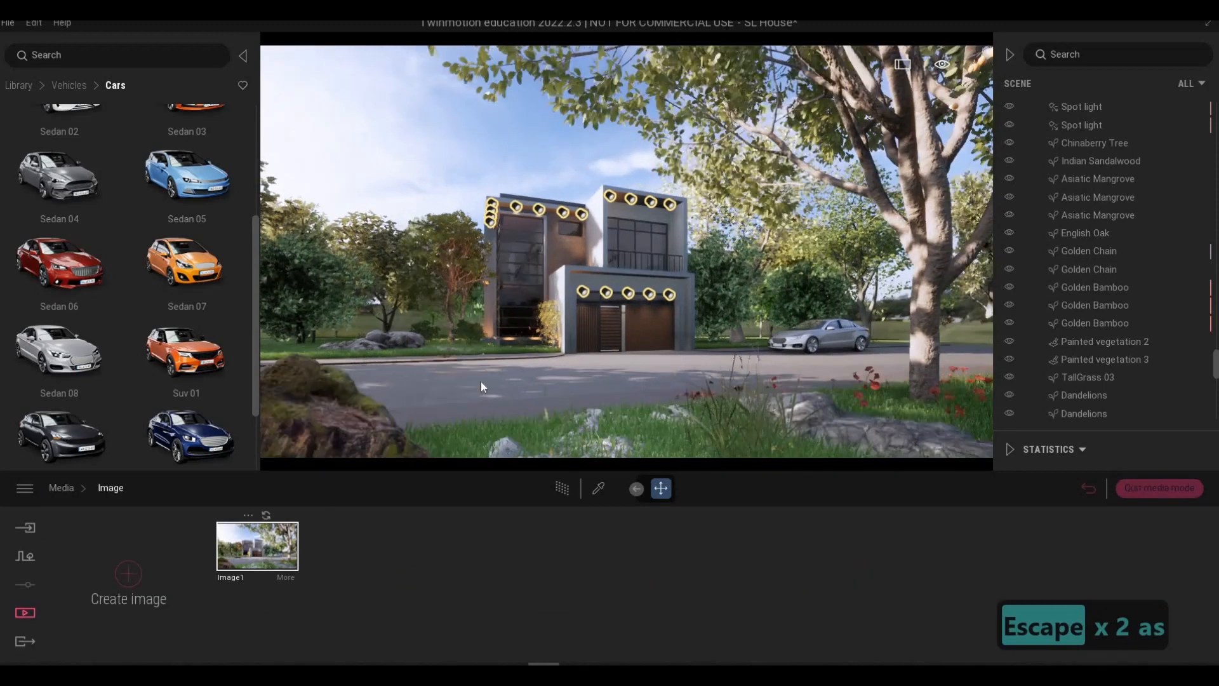
{"action": "key", "text": "Escape"}
{"action": "key", "text": "Escape"}
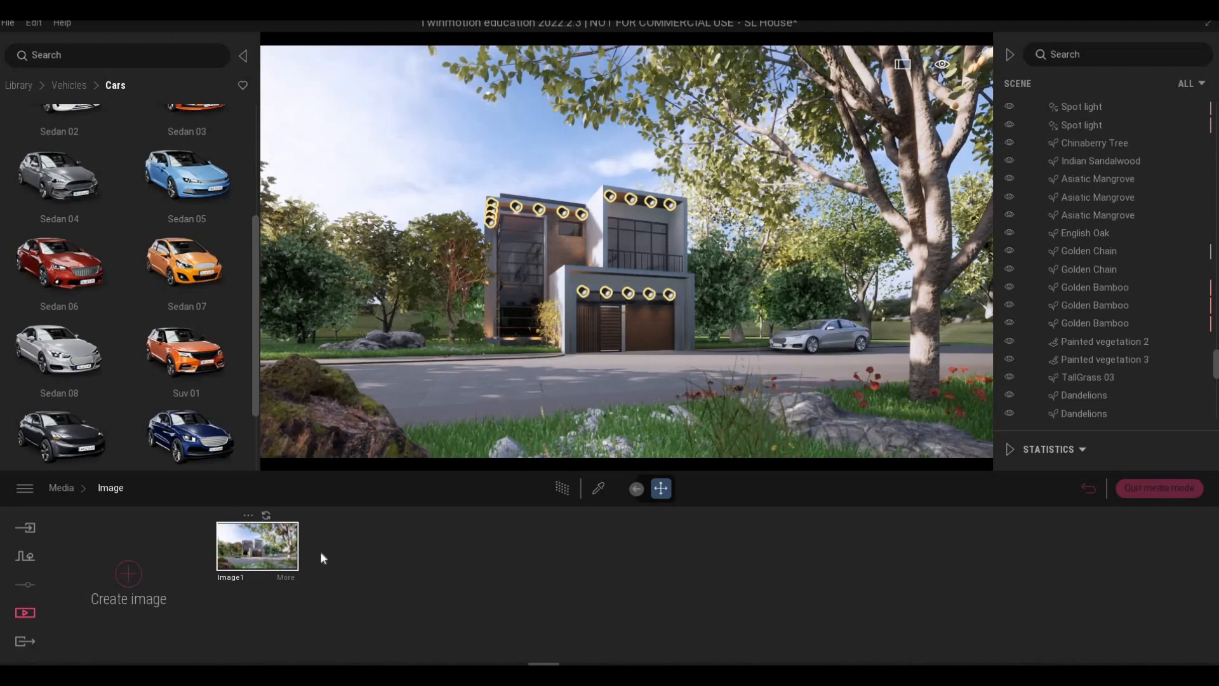
Open the Image1 settings, preview the street view with the Path Tracer, and return to real-time display.
{"action": "left_click", "coordinate": [286, 577]}
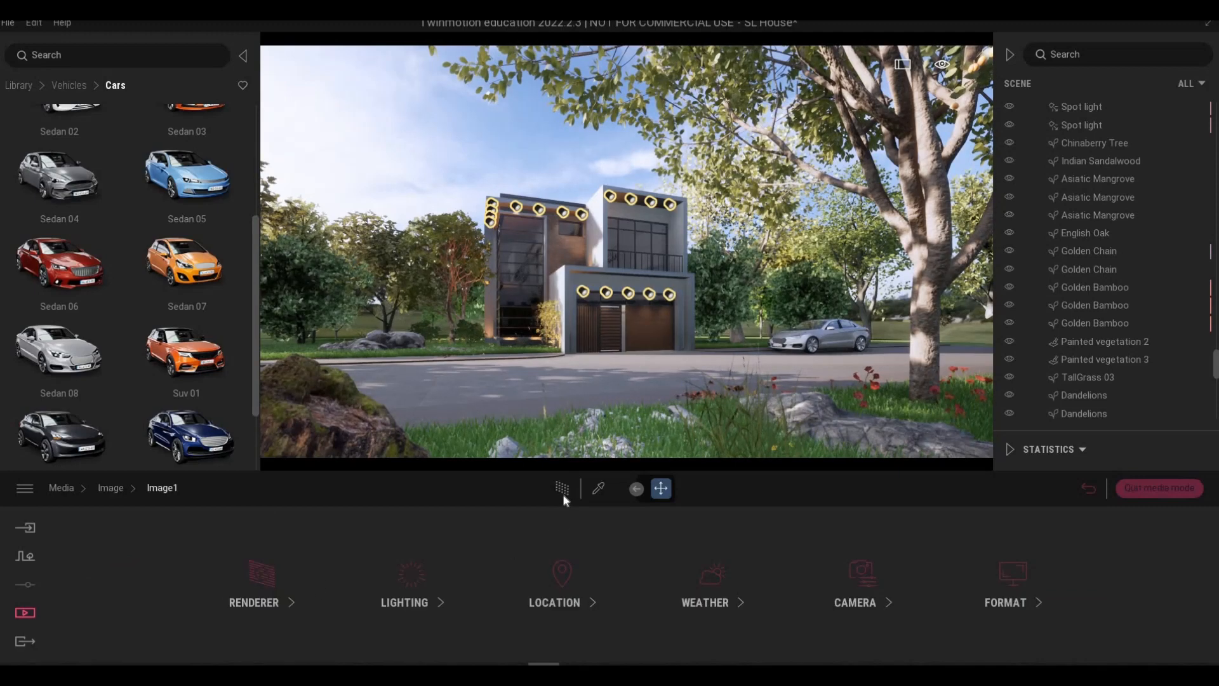
{"action": "left_click", "coordinate": [562, 494]}
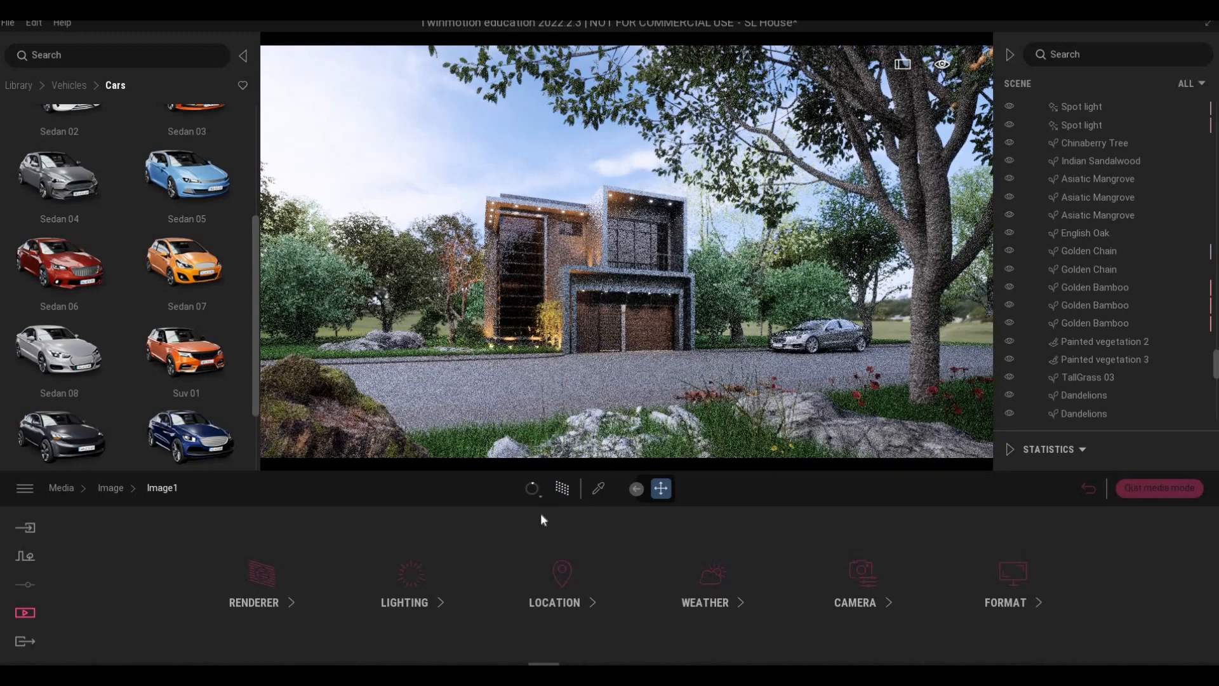
{"action": "left_click", "coordinate": [542, 493]}
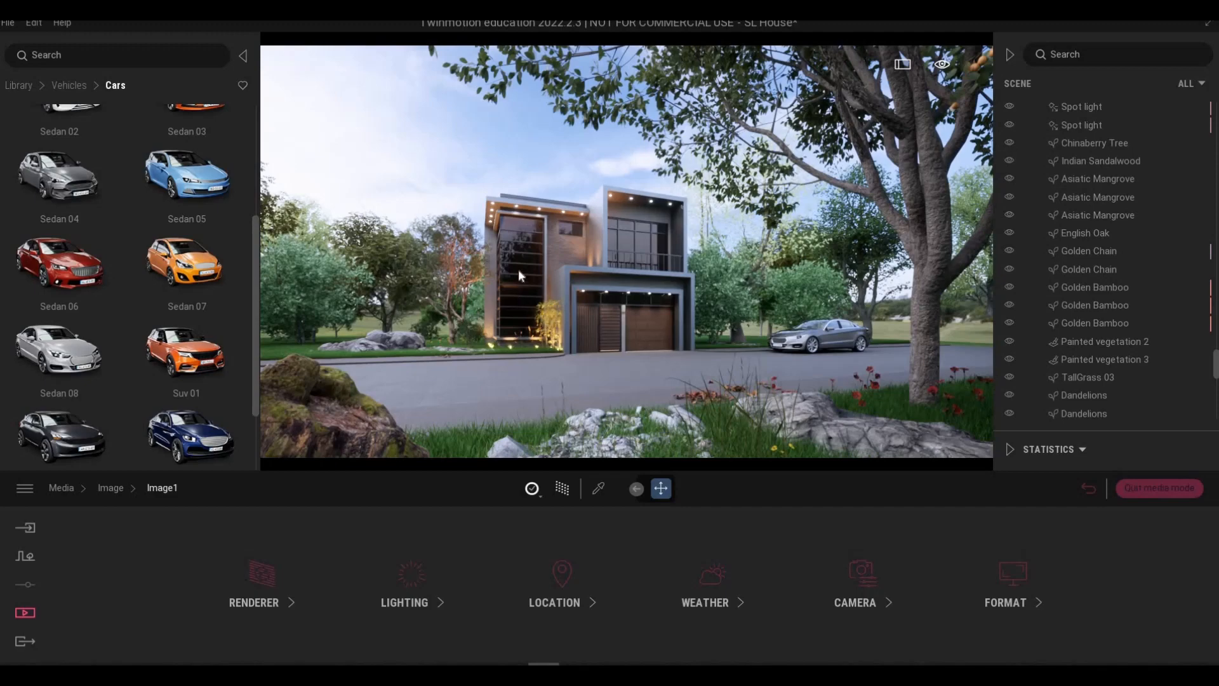
{"action": "left_click", "coordinate": [563, 493]}
Pick the Two sided glass material on the tall corner window and set its opacity to 85%.
{"action": "key", "text": "w"}
{"action": "key", "text": "q"}
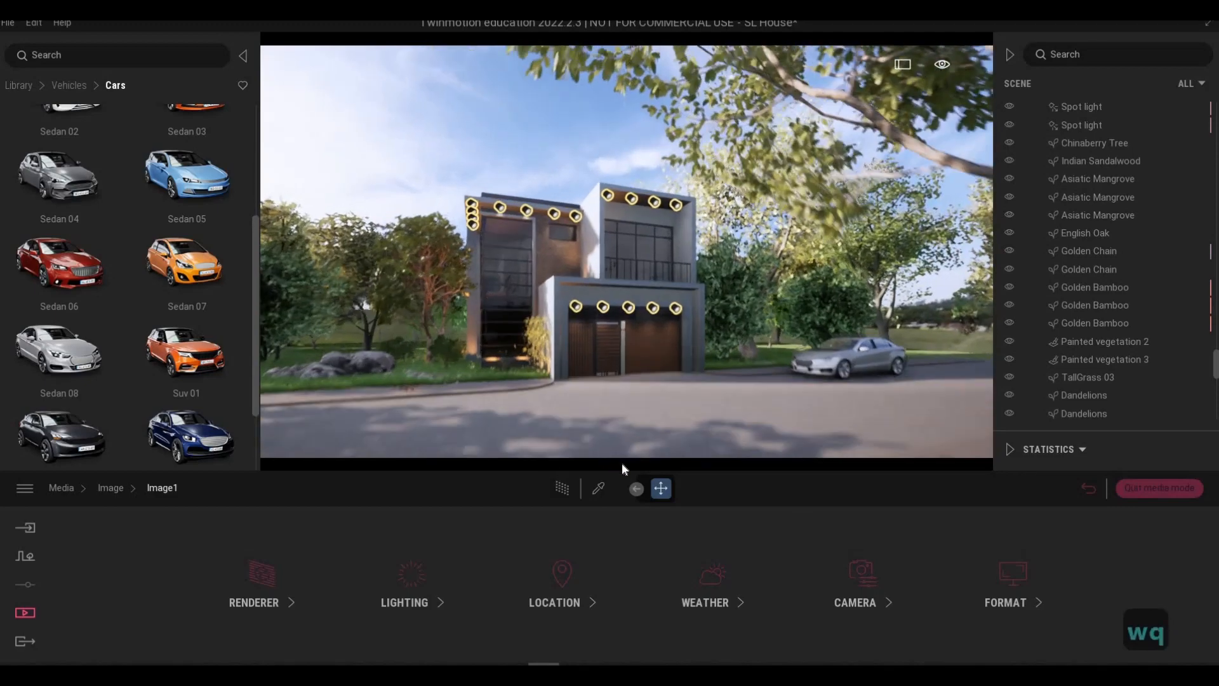
{"action": "key", "text": "a"}
{"action": "key", "text": "w"}
{"action": "key", "text": "e"}
{"action": "key", "text": "e"}
{"action": "left_click", "coordinate": [598, 488]}
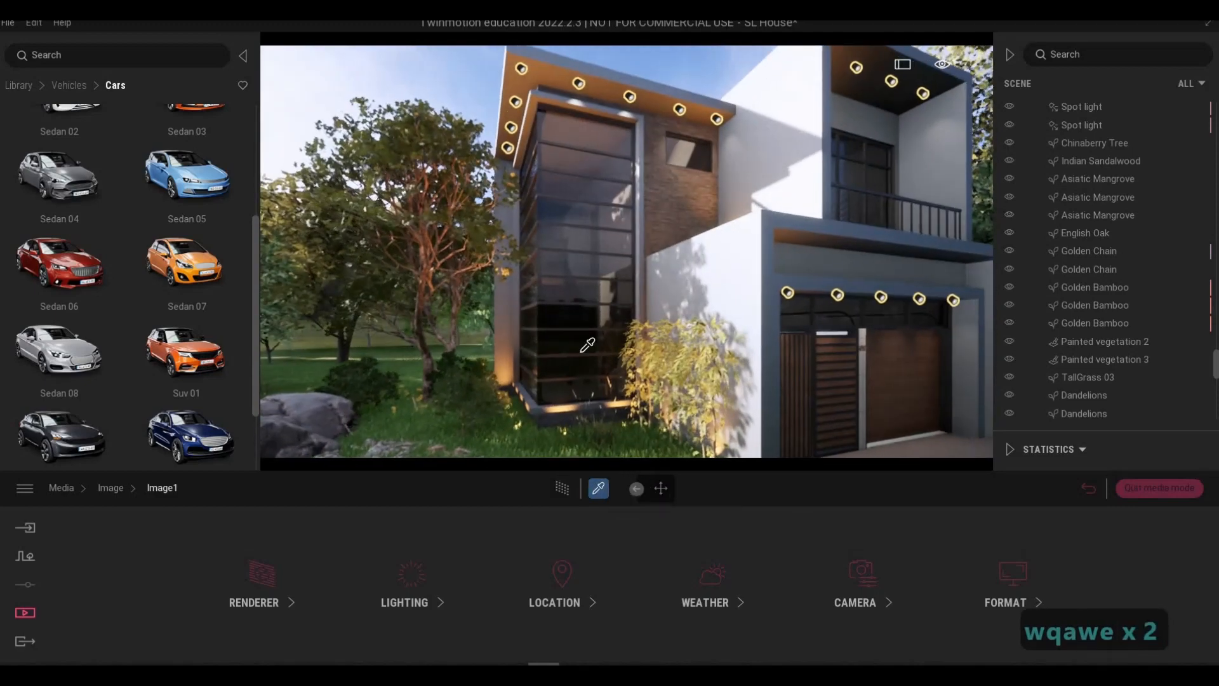
{"action": "left_click", "coordinate": [588, 345]}
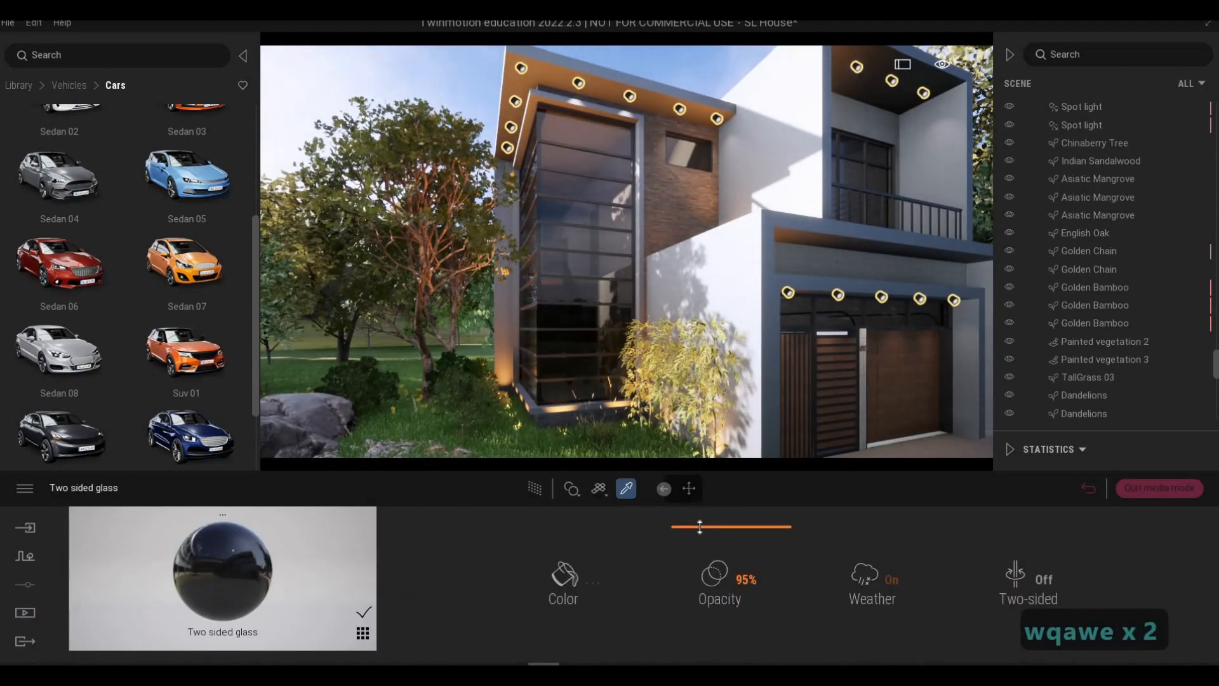
{"action": "left_click_drag", "start_coordinate": [700, 526], "coordinate": [700, 549]}
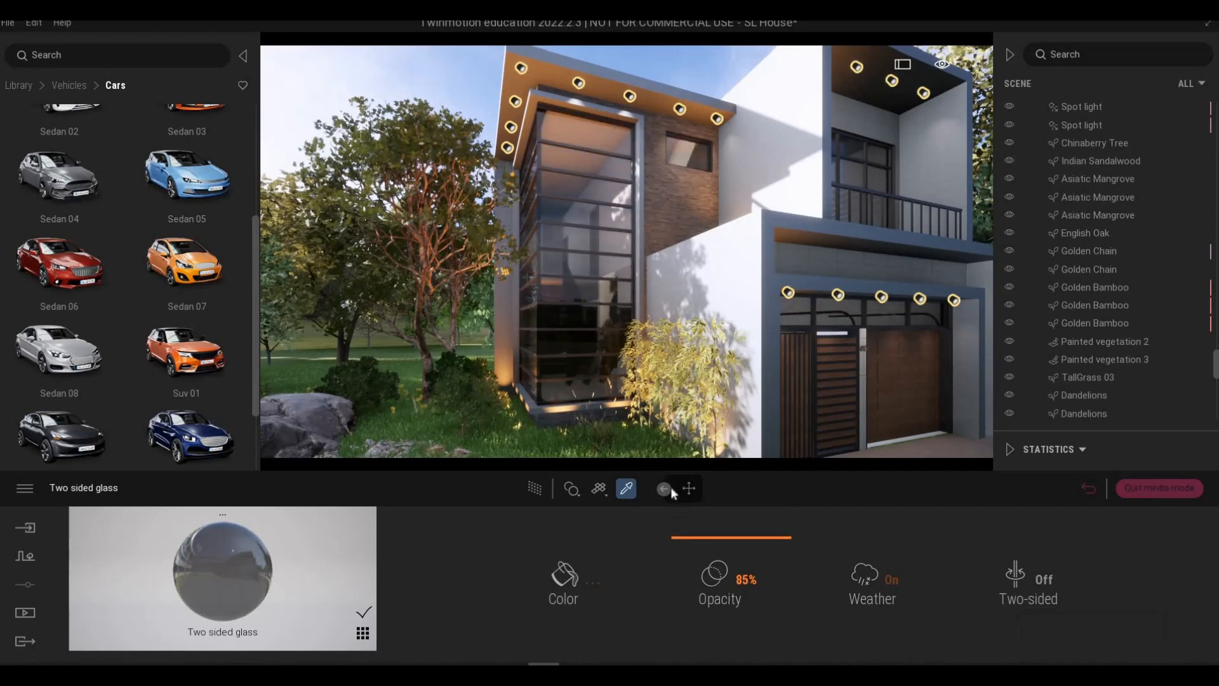
Return to the saved Image1 street view to check the corner window's glass from a distance.
{"action": "left_click", "coordinate": [25, 613]}
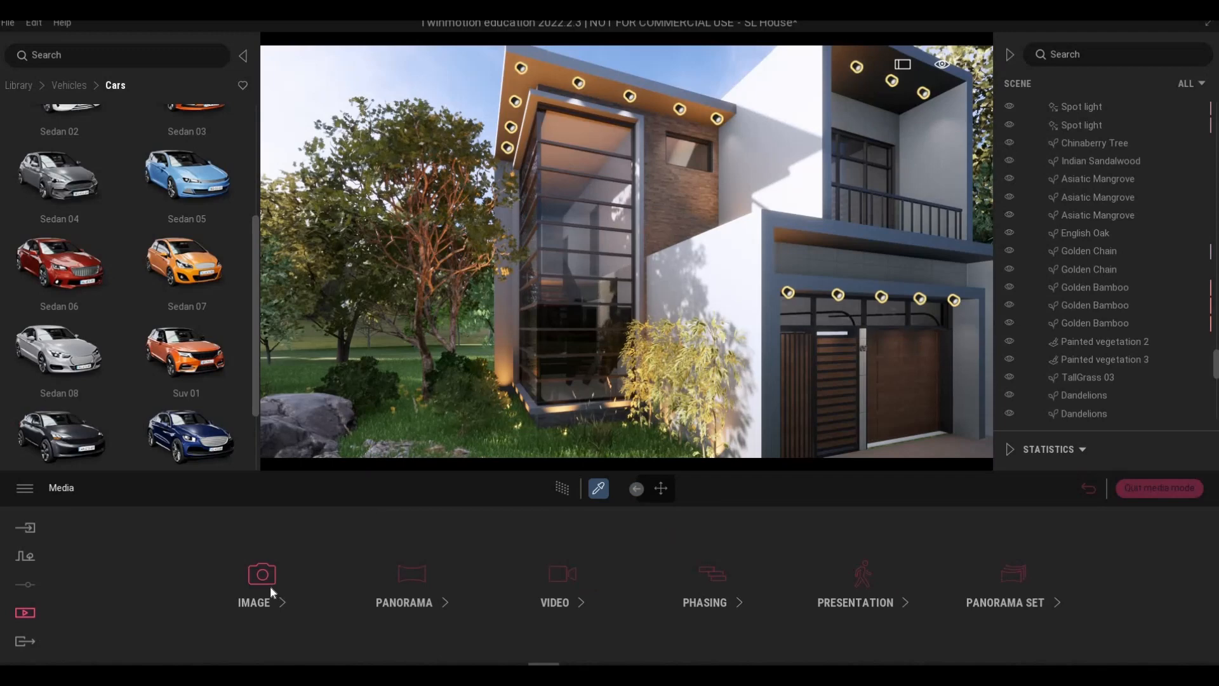
{"action": "left_click", "coordinate": [283, 575]}
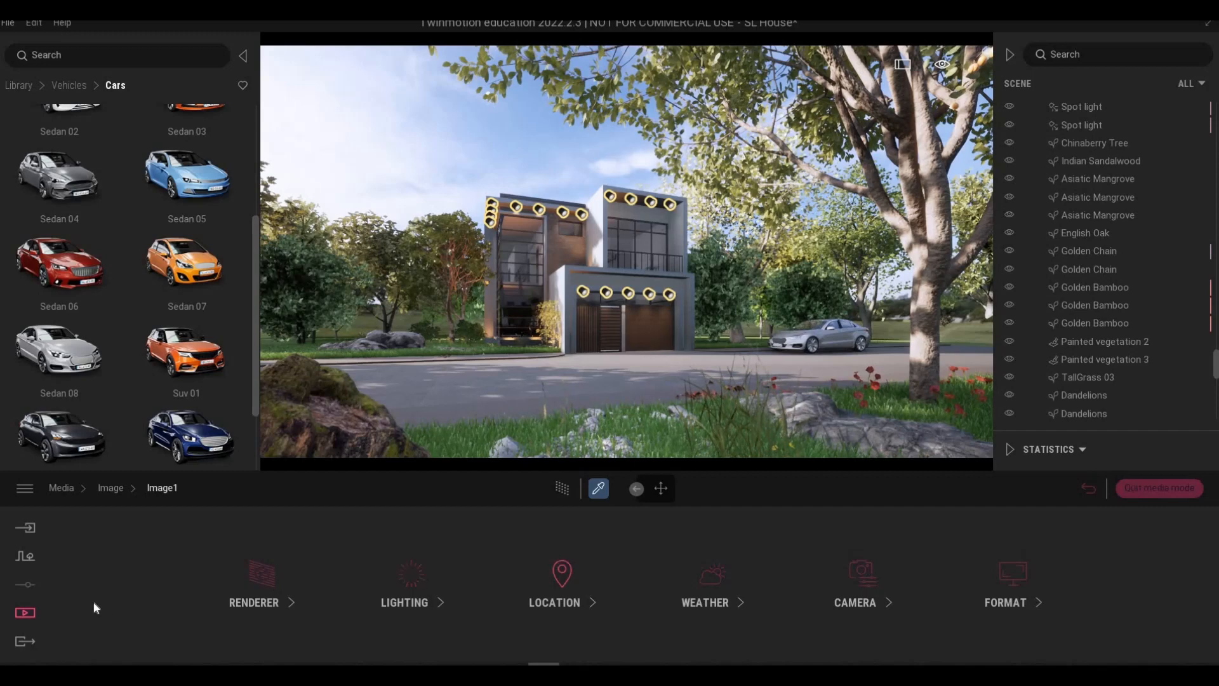
{"action": "left_click", "coordinate": [33, 611]}
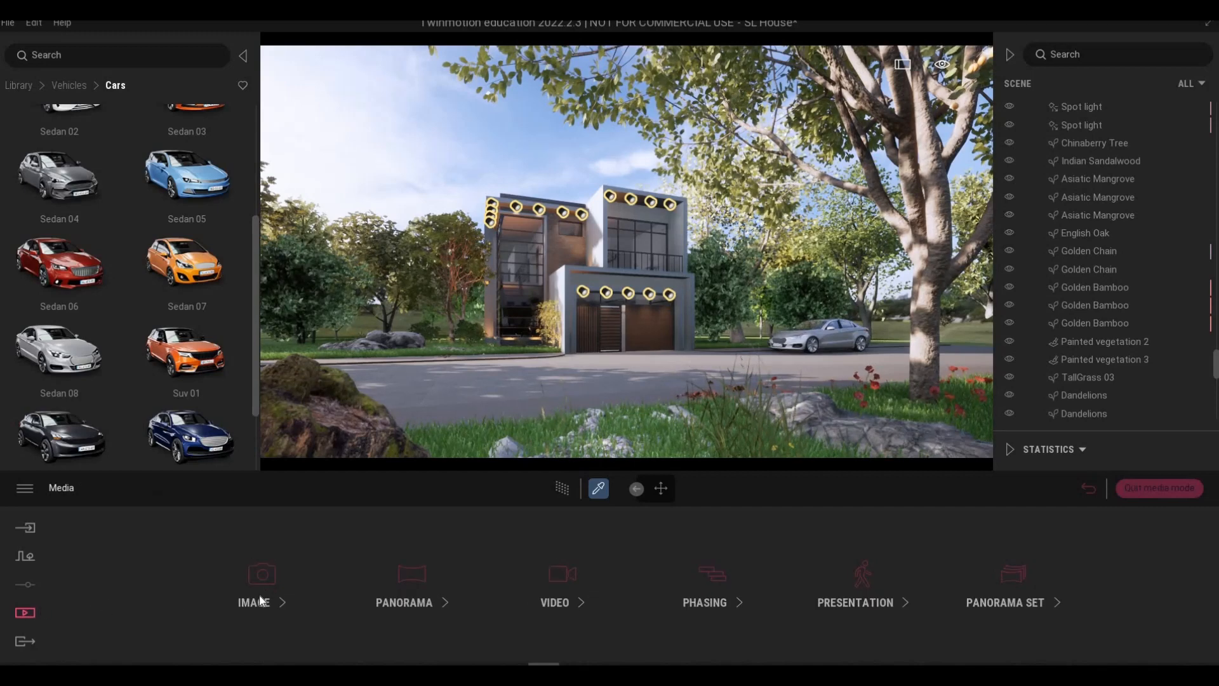
{"action": "left_click", "coordinate": [264, 563]}
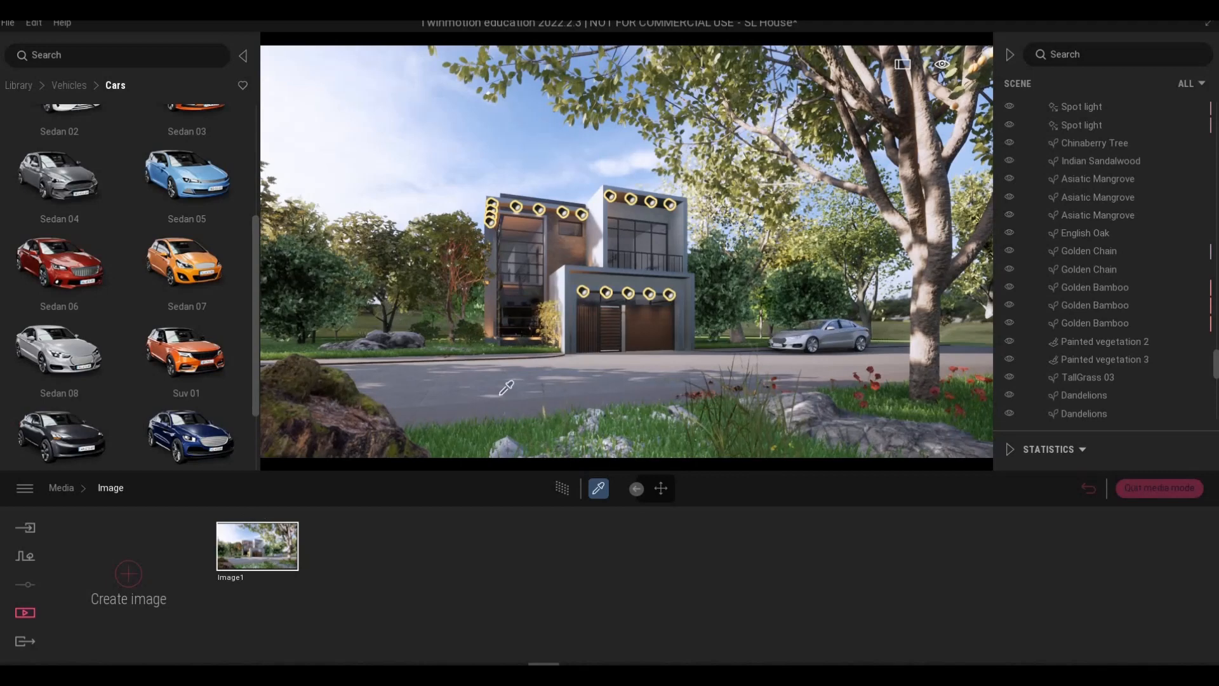
Inspect the corner window's Two sided glass material from the street view and preview Image1 with the Path Tracer.
{"action": "left_click", "coordinate": [525, 247]}
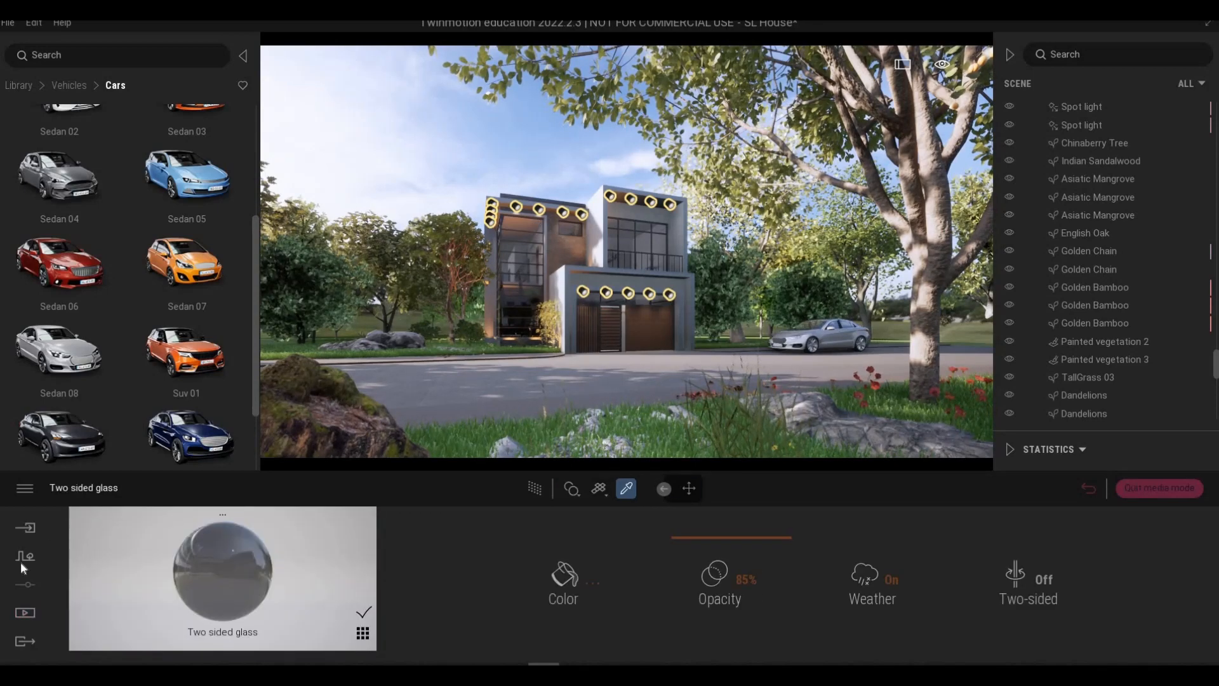
{"action": "left_click", "coordinate": [24, 613]}
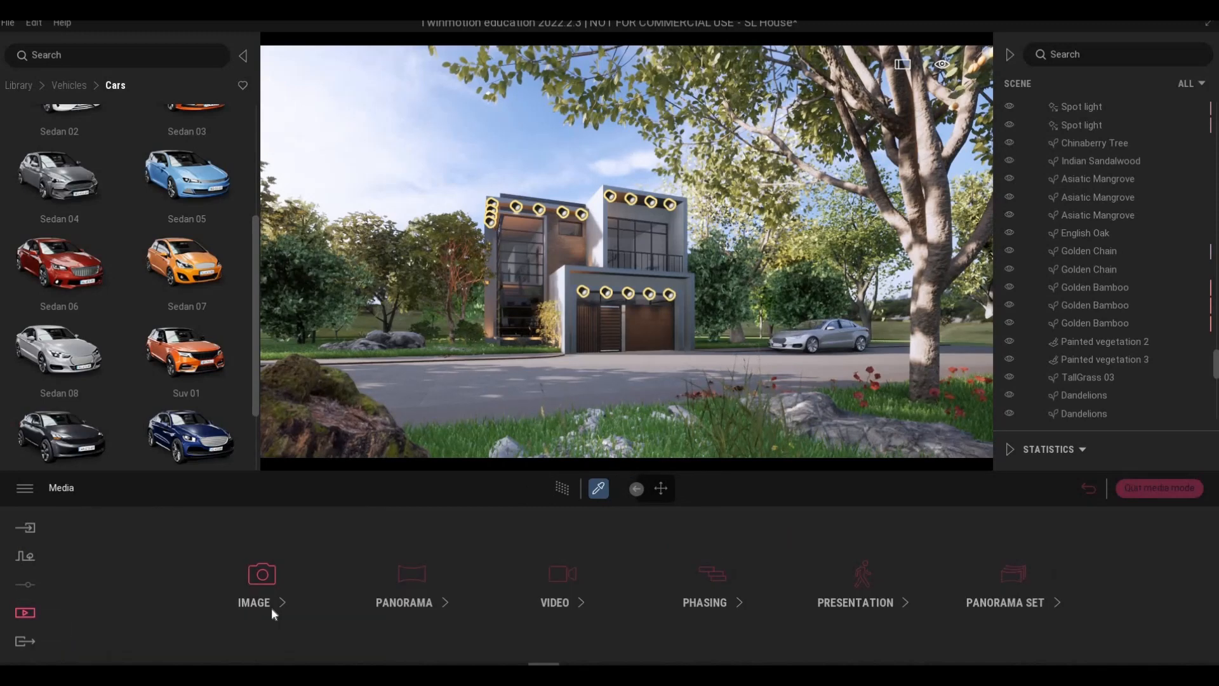
{"action": "left_click", "coordinate": [282, 588]}
{"action": "left_click", "coordinate": [287, 575]}
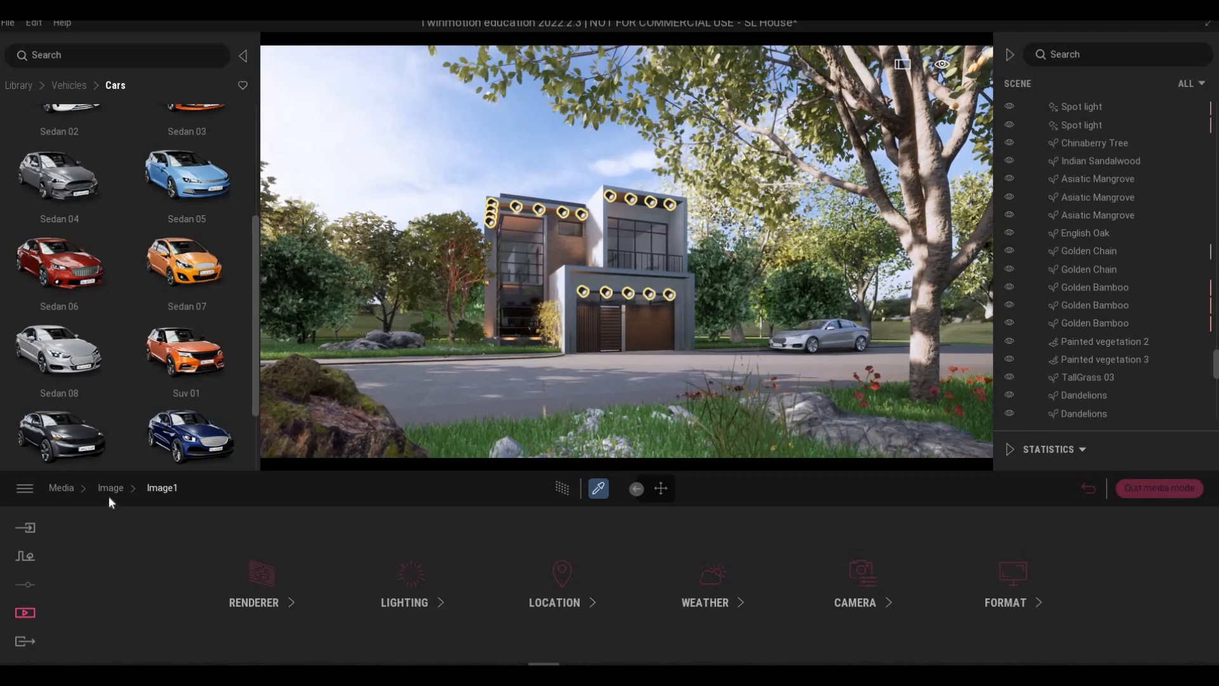
{"action": "left_click", "coordinate": [98, 497]}
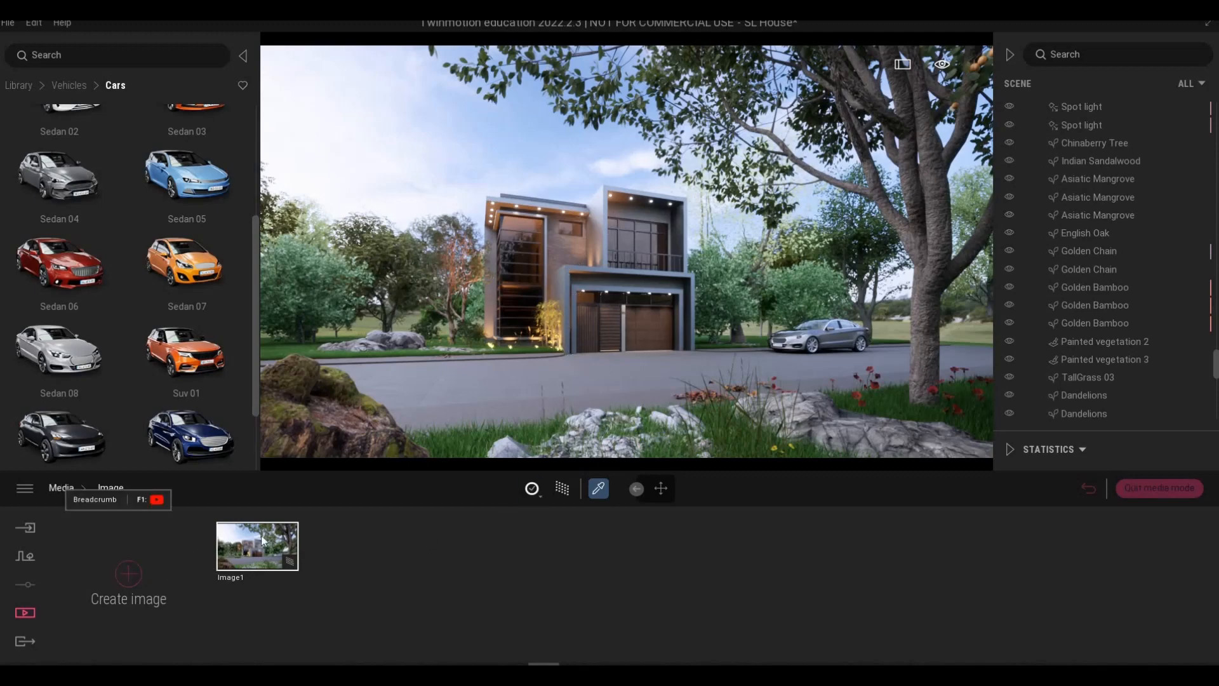
Leave media mode, pick the Two sided glass material on the tall corner window, and set its opacity to 90%.
{"action": "left_click", "coordinate": [60, 487]}
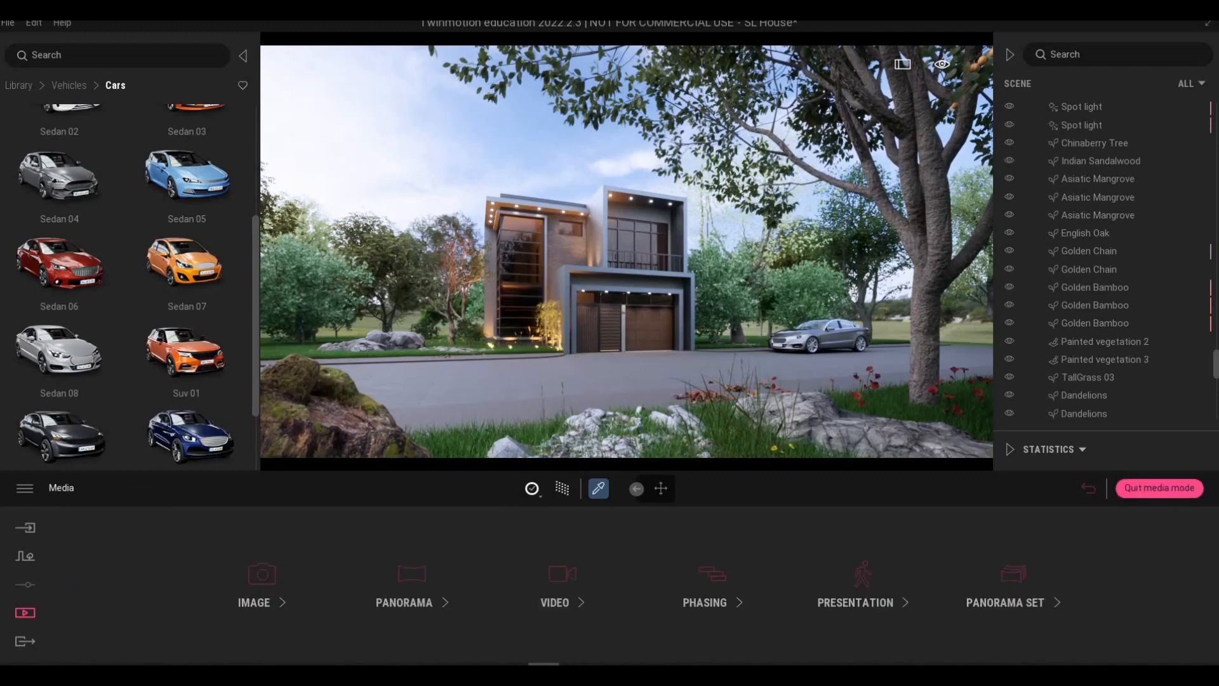
{"action": "left_click", "coordinate": [1160, 488]}
{"action": "key", "text": "w"}
{"action": "key", "text": "x"}
{"action": "key", "text": "2"}
{"action": "key", "text": "a"}
{"action": "key", "text": "w"}
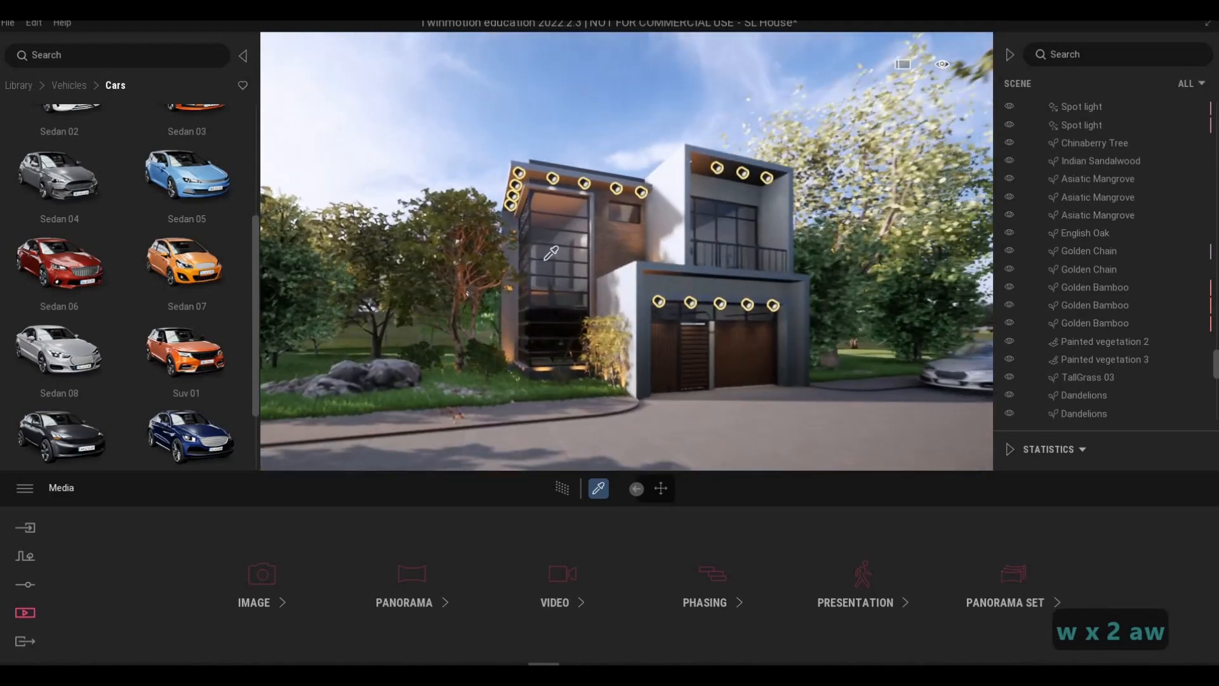
{"action": "left_click", "coordinate": [564, 249]}
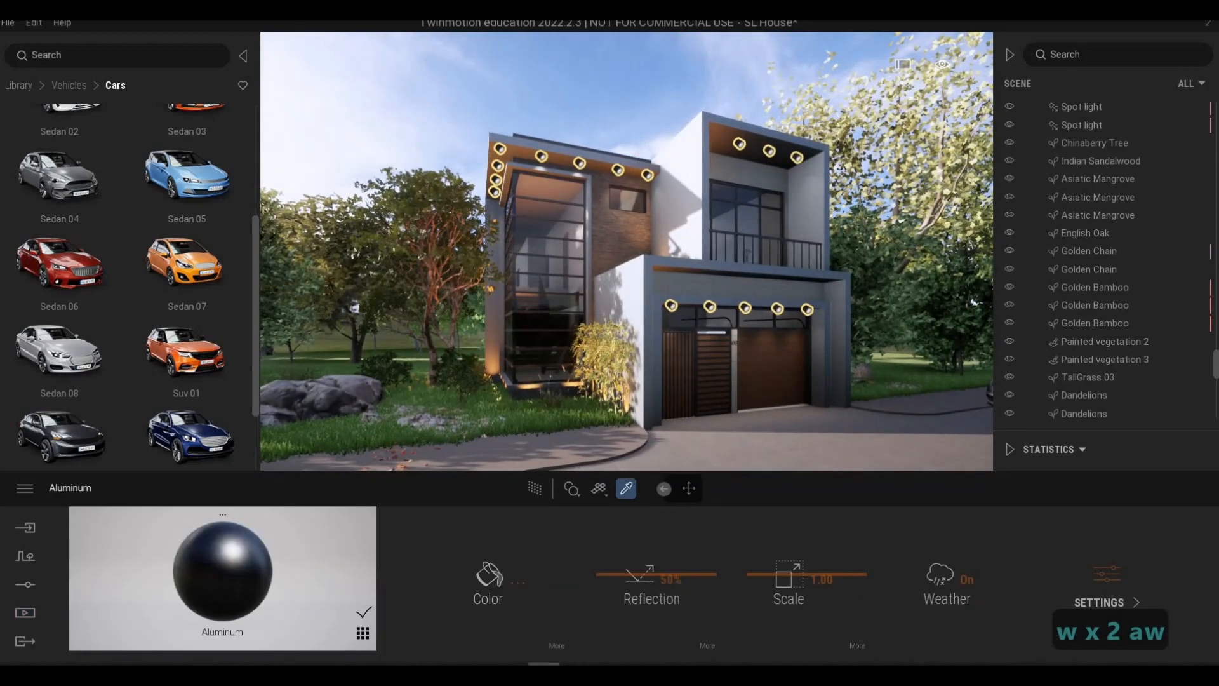
{"action": "left_click", "coordinate": [551, 238]}
{"action": "left_click", "coordinate": [746, 579]}
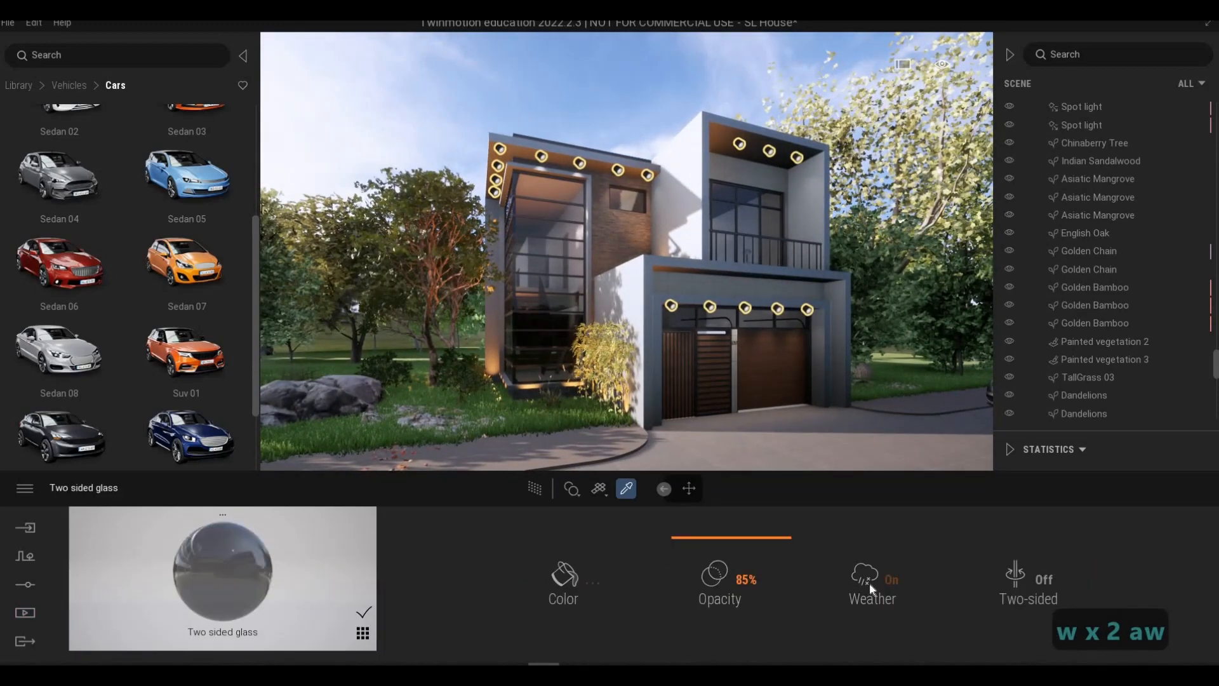
{"action": "type", "text": "90"}
{"action": "key", "text": "Return"}
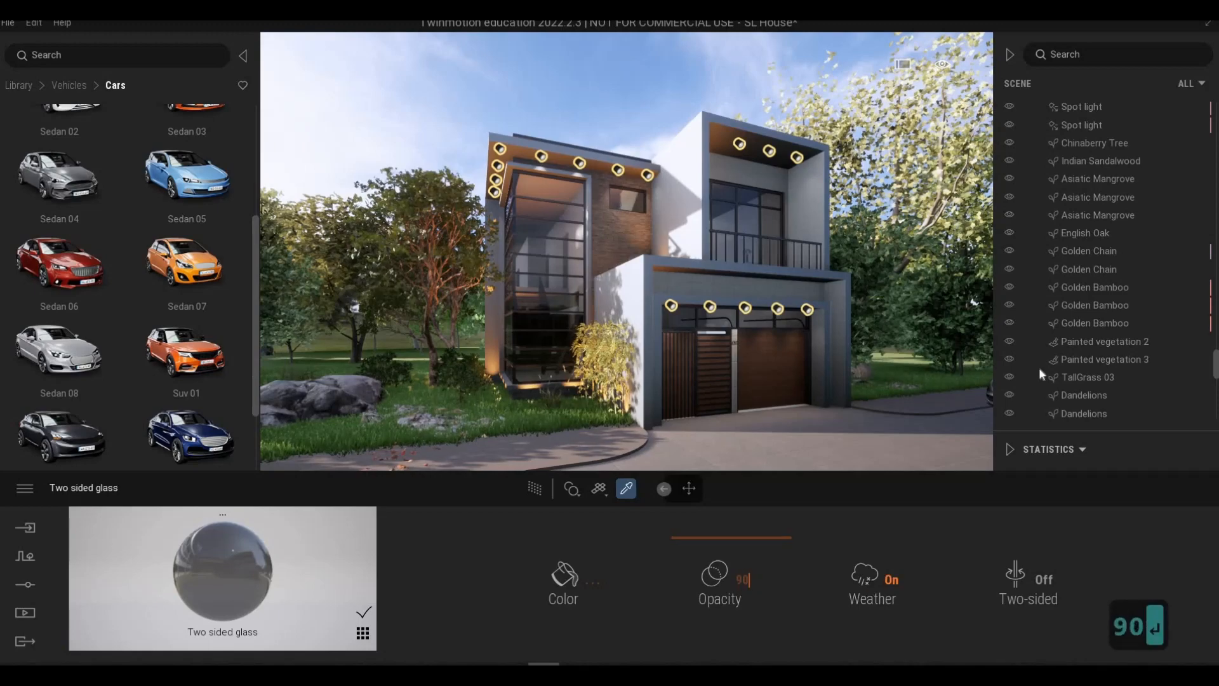
Copy the smaller Golden Chain tree beside the house as one instance with 5.31 m spacing, towards the parked sedan's side.
{"action": "key", "text": "d"}
{"action": "key", "text": "d"}
{"action": "key", "text": "w"}
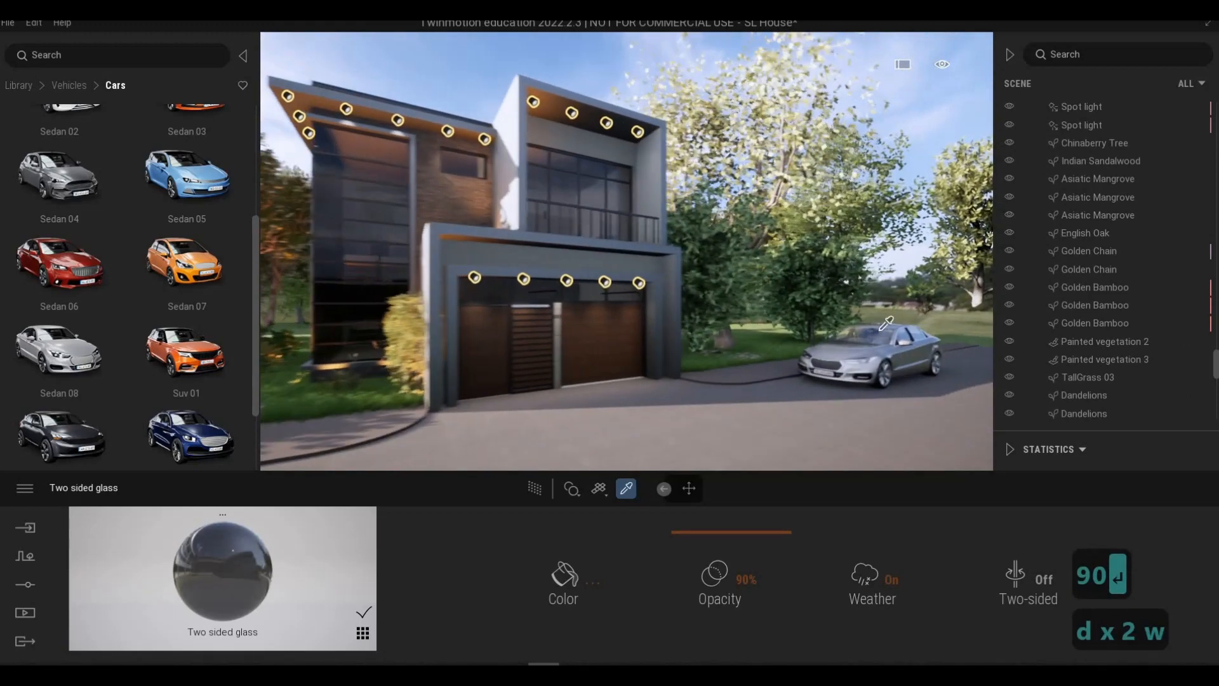
{"action": "key", "text": "d"}
{"action": "key", "text": "q"}
{"action": "left_click", "coordinate": [715, 457]}
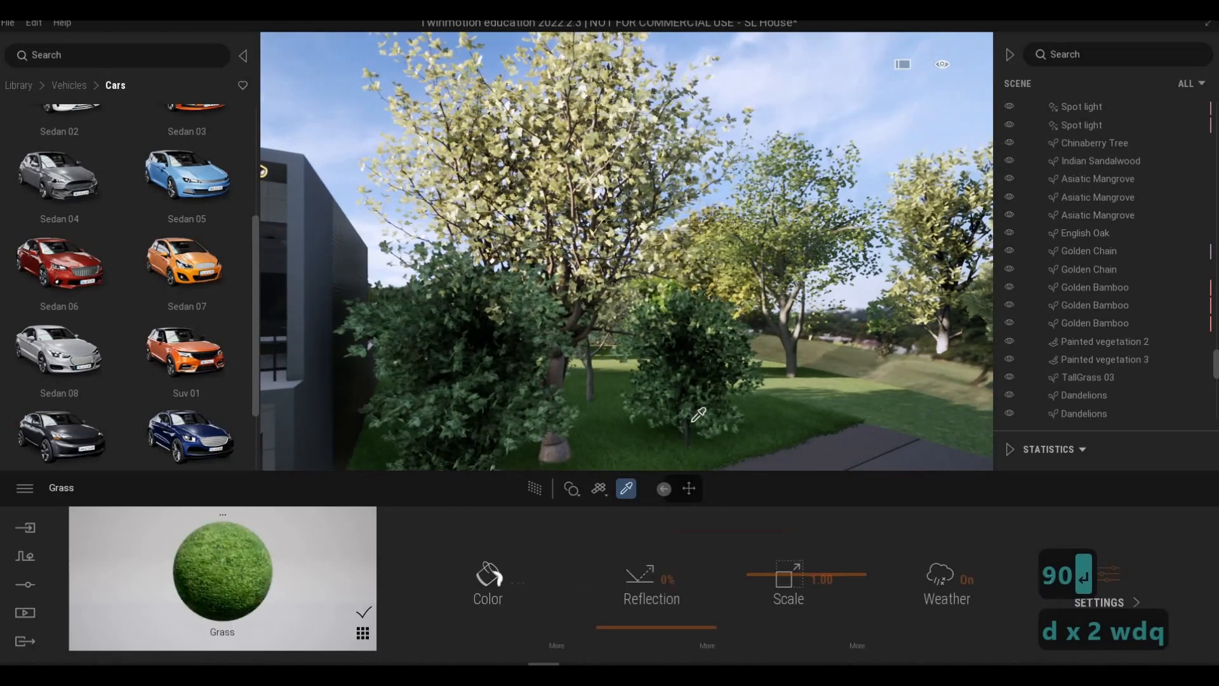
{"action": "key", "text": "Escape"}
{"action": "key", "text": "Escape"}
{"action": "left_click", "coordinate": [684, 456]}
{"action": "left_click_drag", "start_coordinate": [685, 459], "coordinate": [802, 431], "text": "shift"}
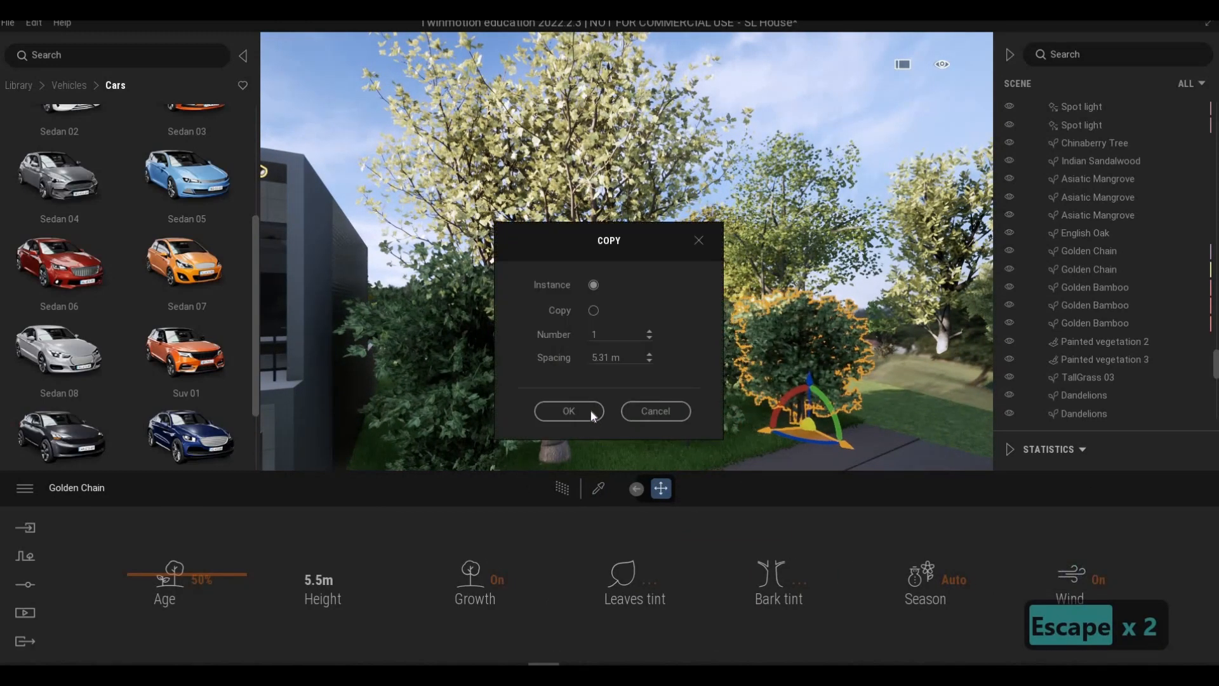
{"action": "left_click", "coordinate": [589, 411]}
Add another instance of the Golden Chain tree farther along the same row and deselect it.
{"action": "left_click_drag", "start_coordinate": [854, 429], "coordinate": [874, 419]}
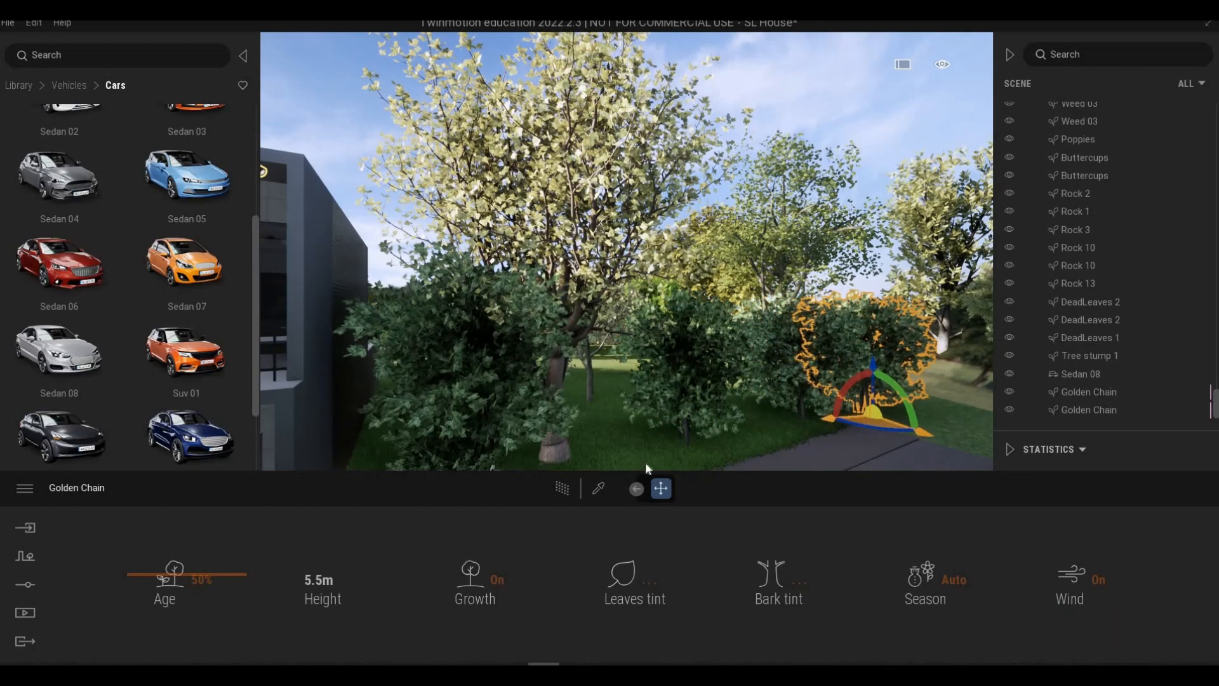
{"action": "left_click", "coordinate": [569, 411]}
{"action": "key", "text": "Escape"}
{"action": "key", "text": "Escape"}
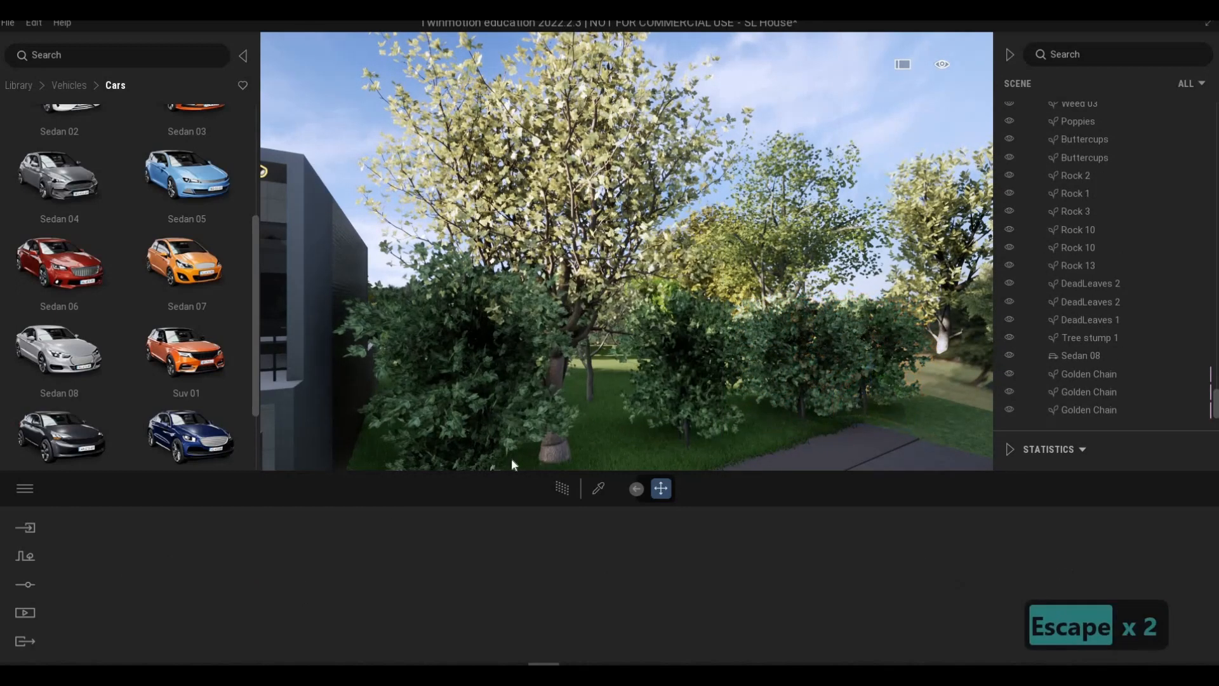
Preview the saved Image1 view with the Path Tracer, refresh the saved image, and return to real-time display.
{"action": "key", "text": "s"}
{"action": "key", "text": "a"}
{"action": "key", "text": "w"}
{"action": "left_click", "coordinate": [19, 611]}
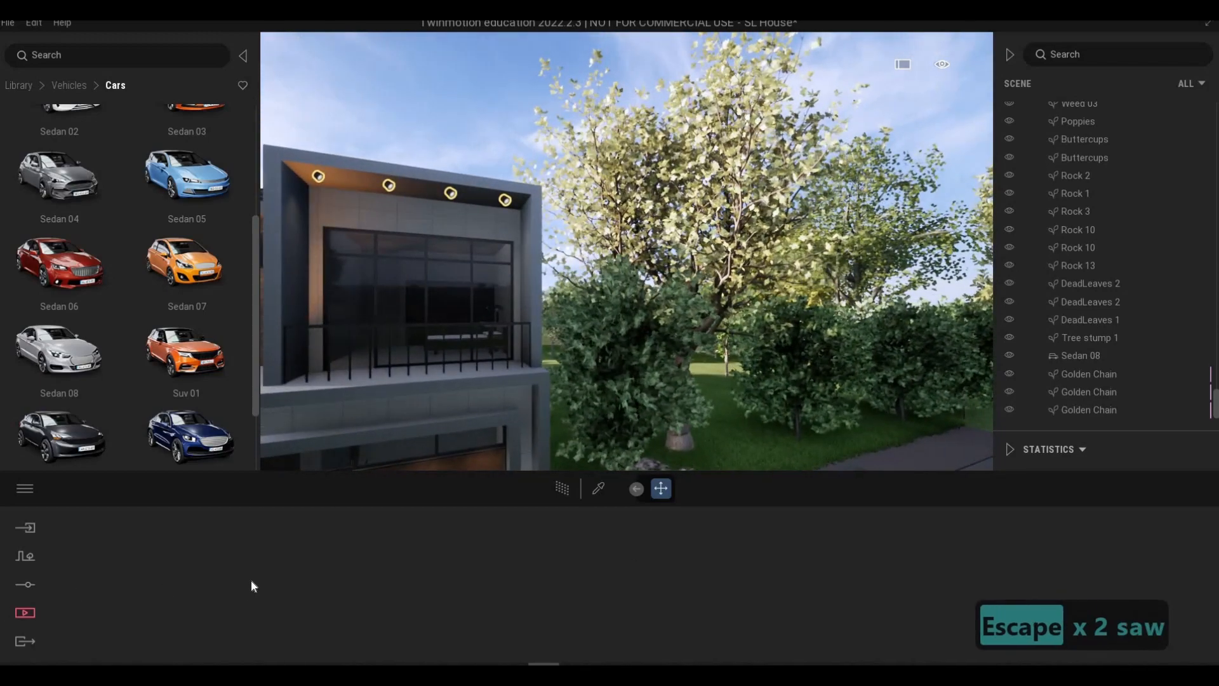
{"action": "left_click", "coordinate": [249, 548]}
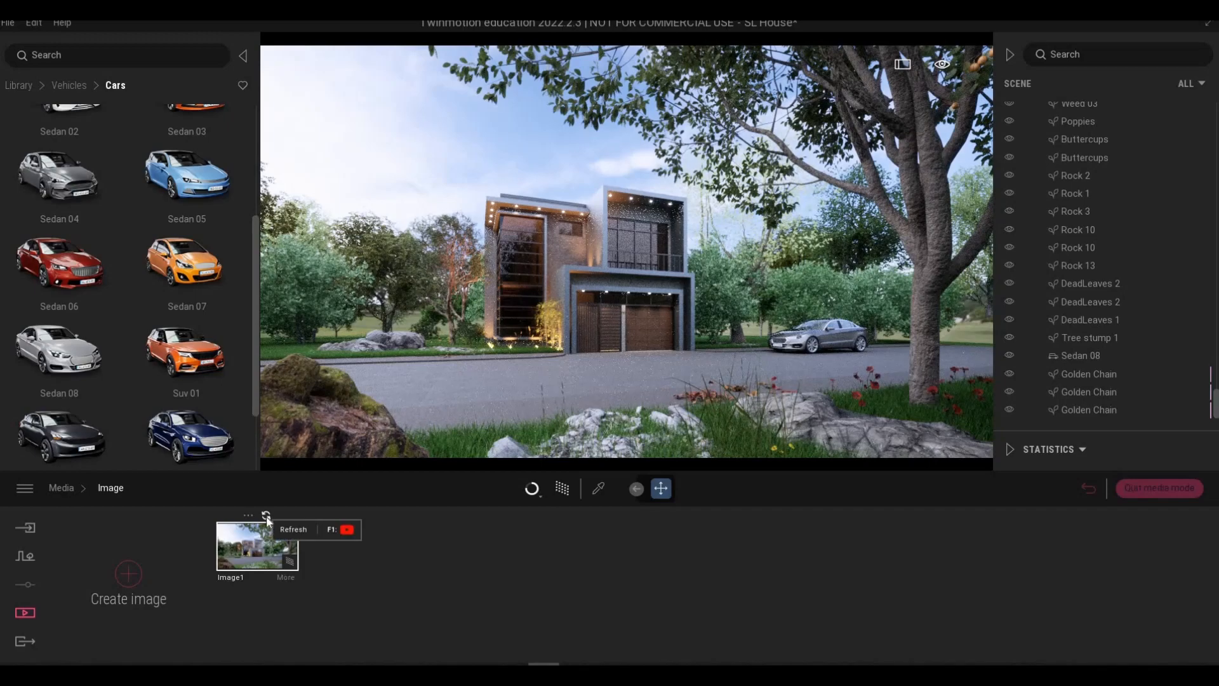
{"action": "left_click", "coordinate": [266, 516]}
{"action": "left_click", "coordinate": [569, 492]}
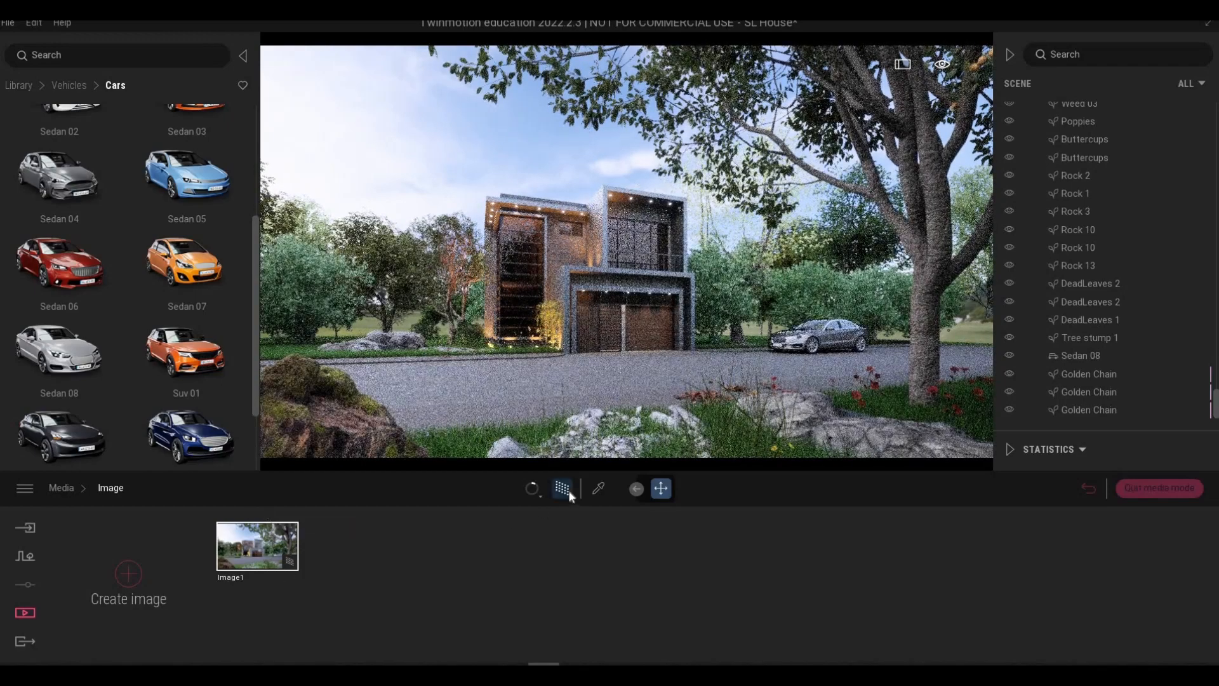
{"action": "left_click", "coordinate": [569, 493]}
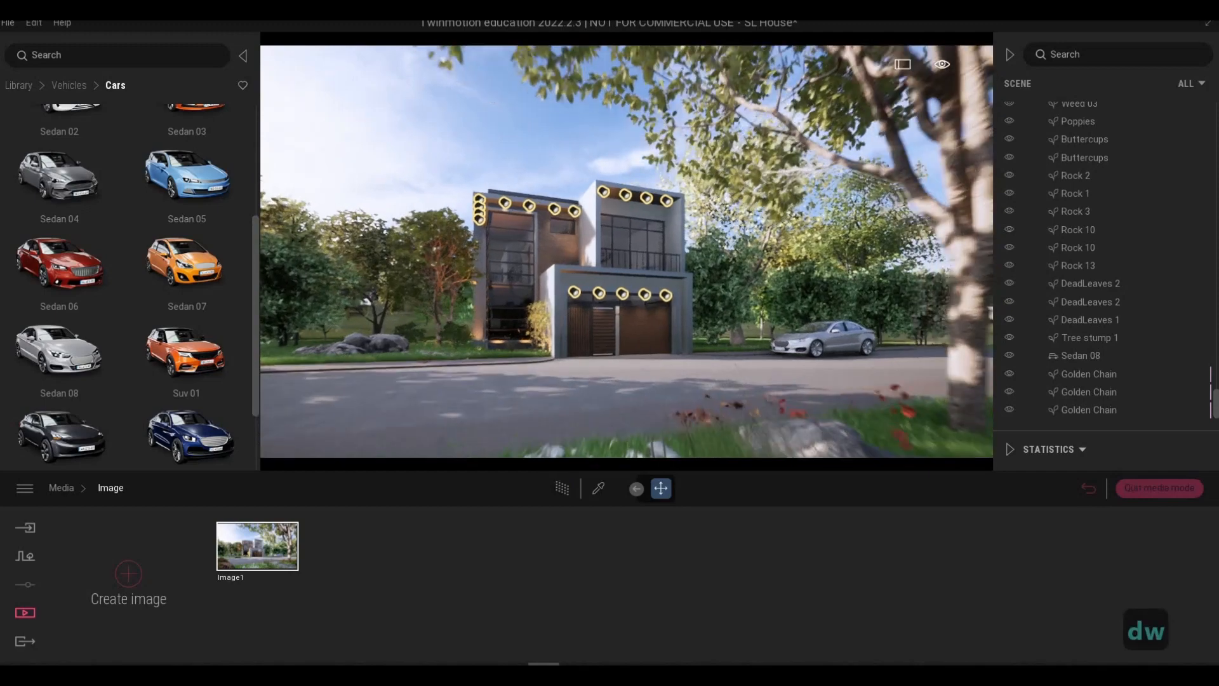
Frame a closer frontal view of the house centred on the garage and balcony, and save it as a new image.
{"action": "key", "text": "d"}
{"action": "key", "text": "d"}
{"action": "key", "text": "d"}
{"action": "key", "text": "w"}
{"action": "key", "text": "d"}
{"action": "key", "text": "w"}
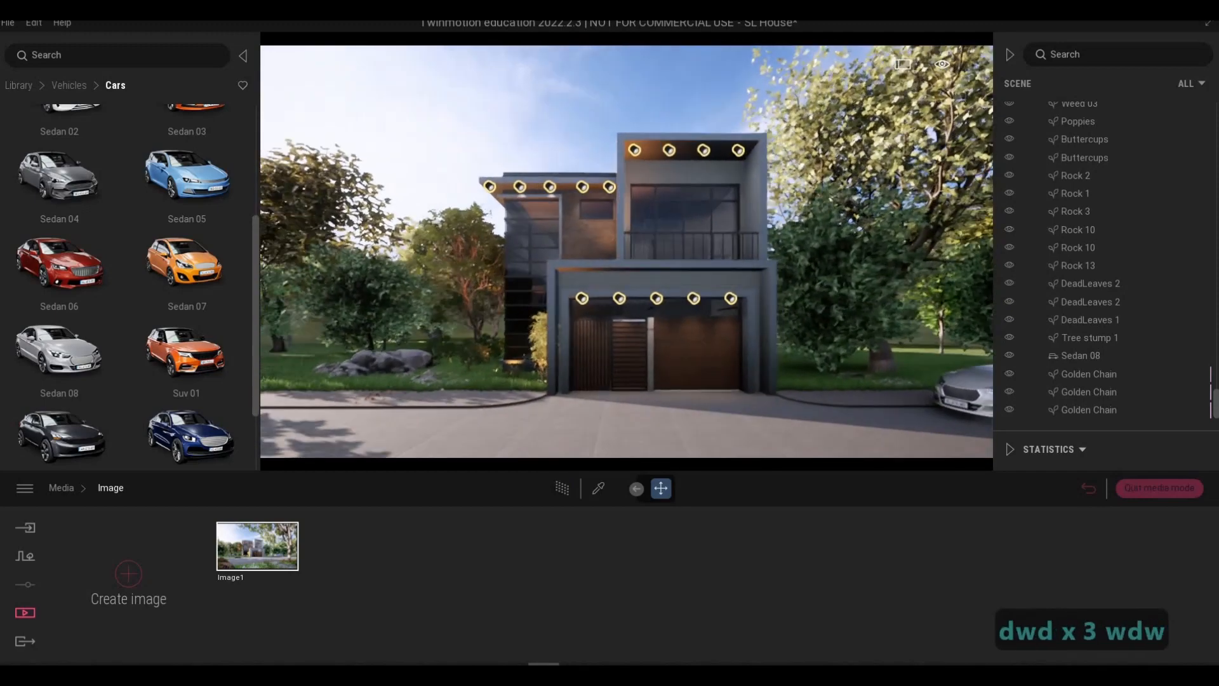
{"action": "key", "text": "w"}
{"action": "key", "text": "d"}
{"action": "key", "text": "w"}
{"action": "key", "text": "w"}
{"action": "key", "text": "d"}
{"action": "key", "text": "w"}
{"action": "key", "text": "s"}
{"action": "key", "text": "e"}
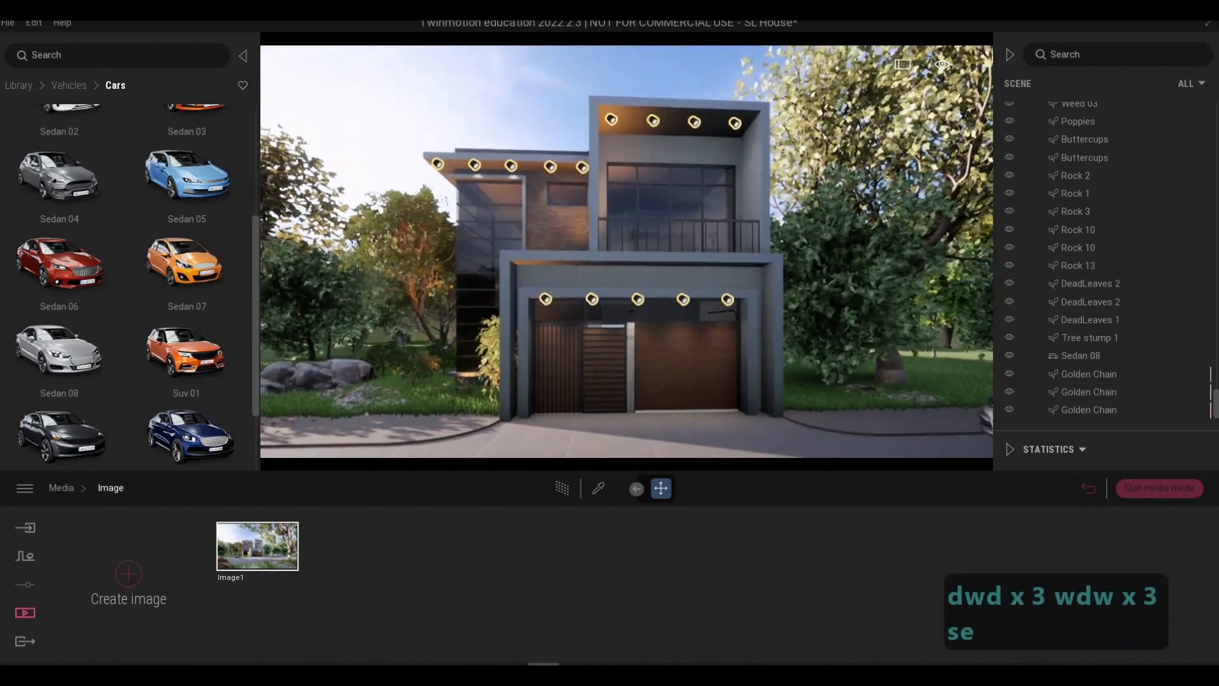
{"action": "key", "text": "s"}
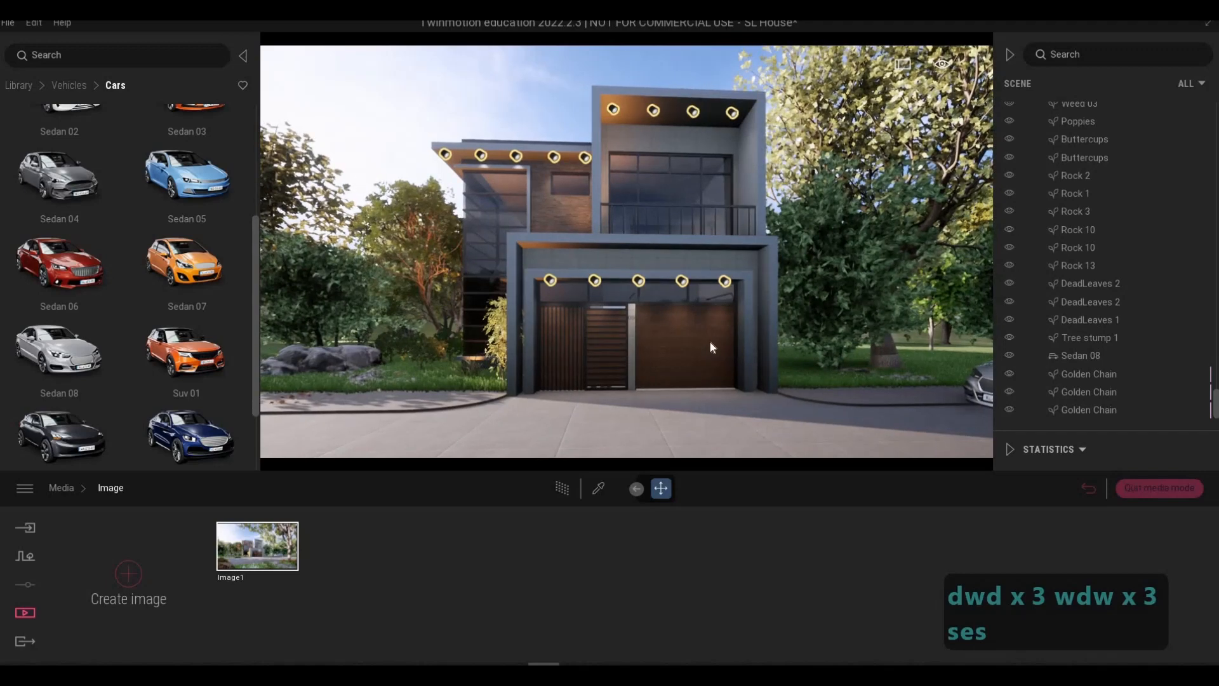
{"action": "key", "text": "d"}
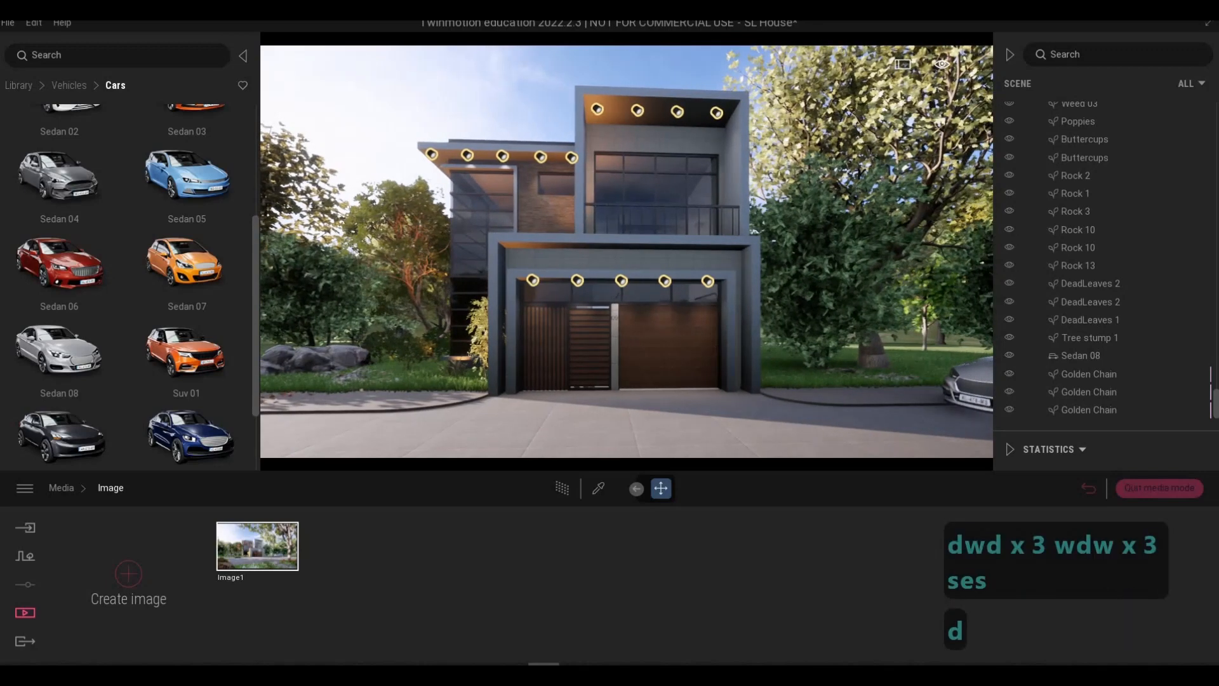
{"action": "key", "text": "d"}
{"action": "key", "text": "e"}
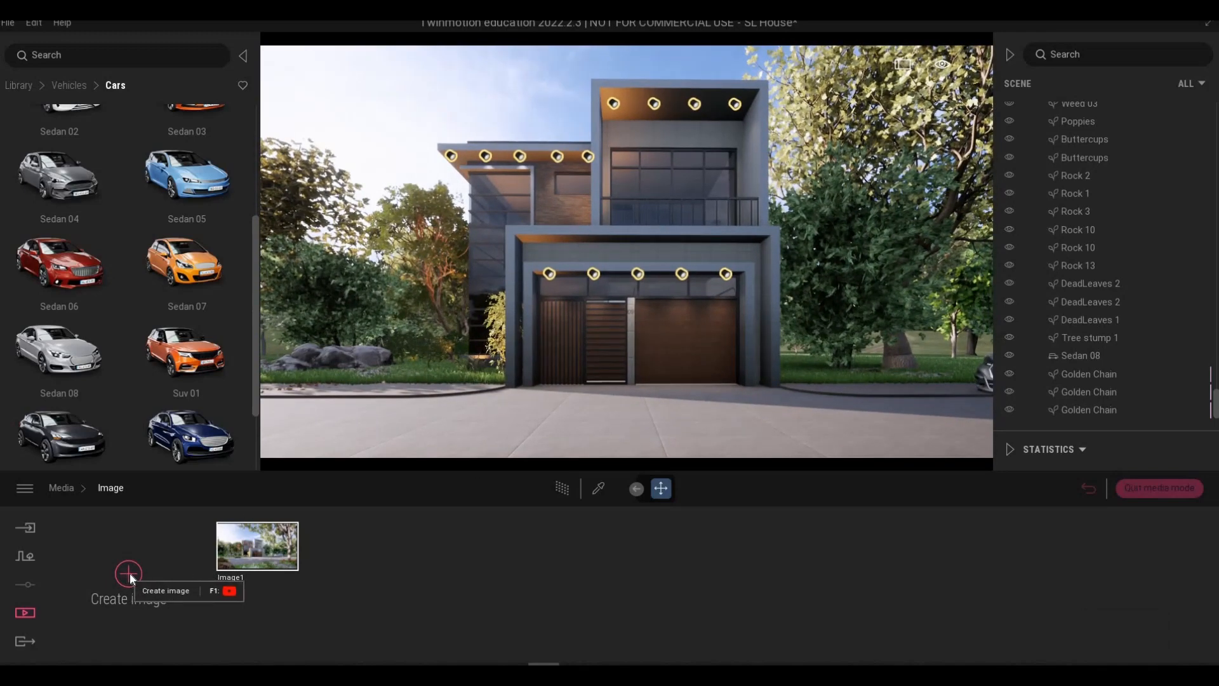
{"action": "left_click", "coordinate": [178, 552]}
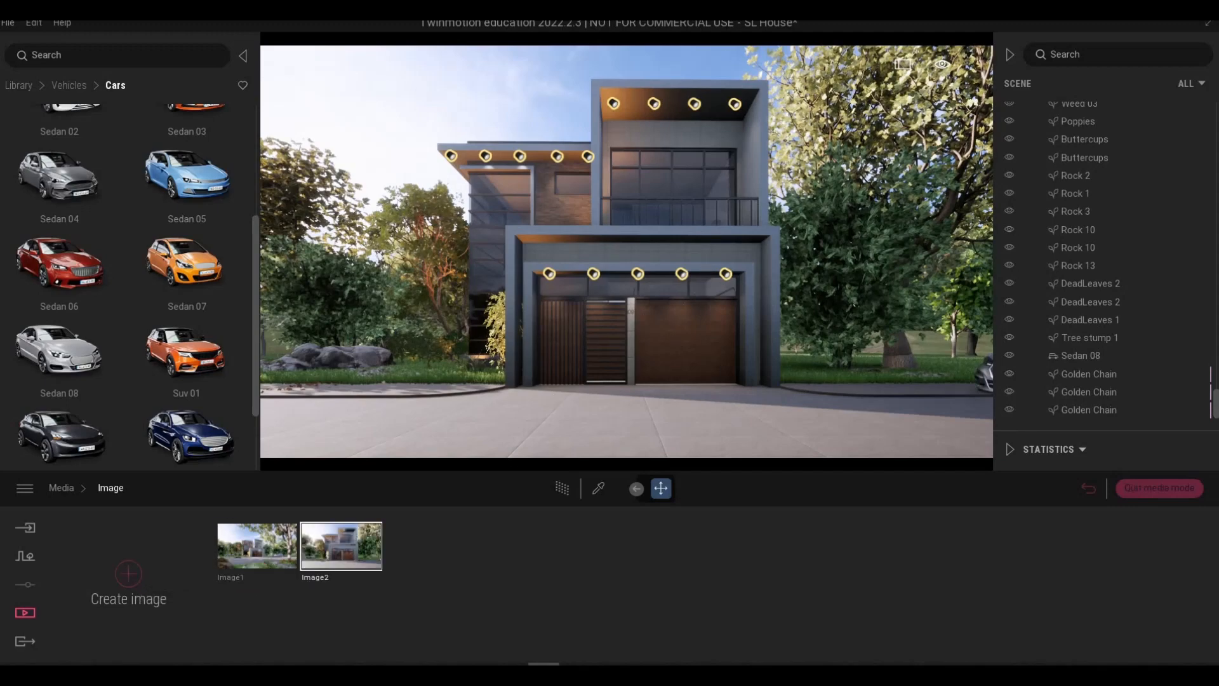
Frame an angled view of the facade from the sedan's side of the house and save it as a new image.
{"action": "key", "text": "d"}
{"action": "key", "text": "d"}
{"action": "key", "text": "d"}
{"action": "key", "text": "d"}
{"action": "key", "text": "d"}
{"action": "key", "text": "d"}
{"action": "key", "text": "d"}
{"action": "key", "text": "d"}
{"action": "key", "text": "d"}
{"action": "key", "text": "d"}
{"action": "key", "text": "q"}
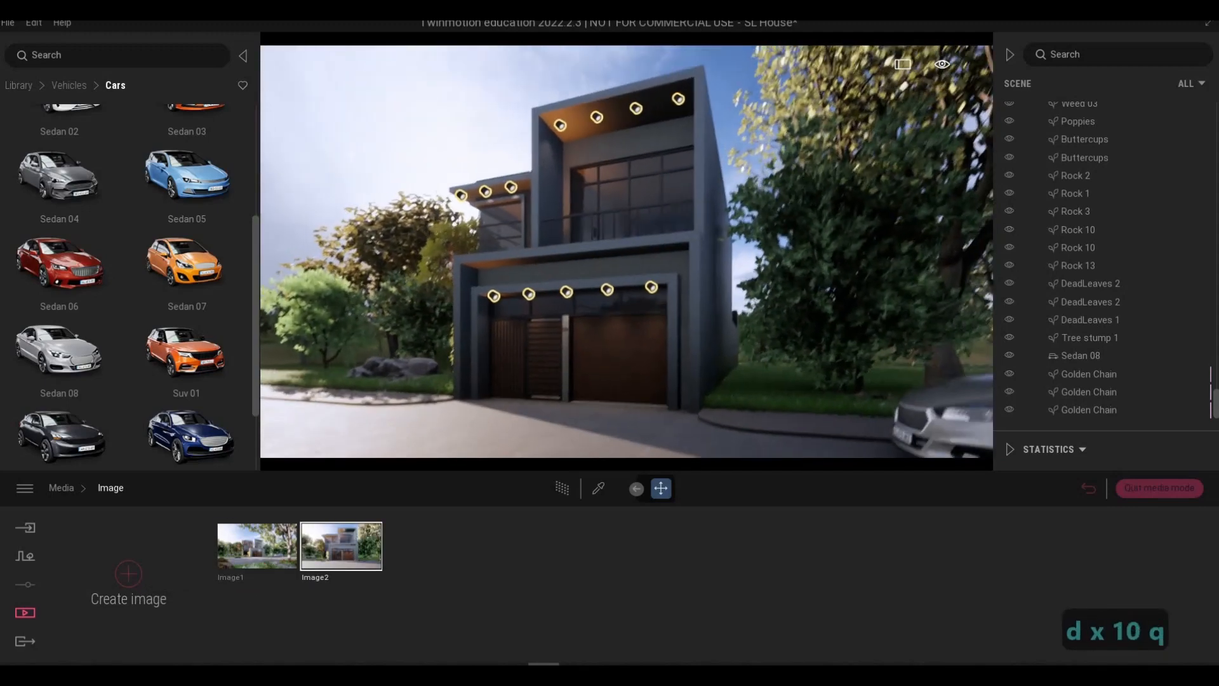
{"action": "key", "text": "w"}
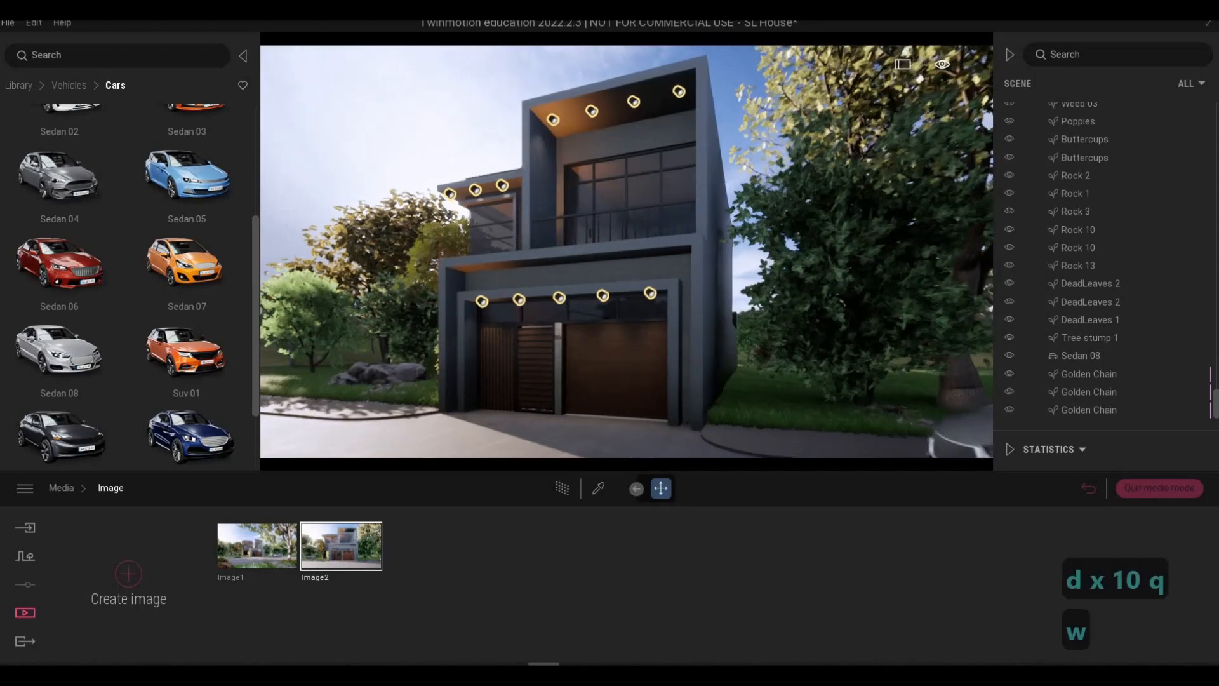
{"action": "key", "text": "a"}
{"action": "key", "text": "w"}
{"action": "key", "text": "d"}
{"action": "key", "text": "s"}
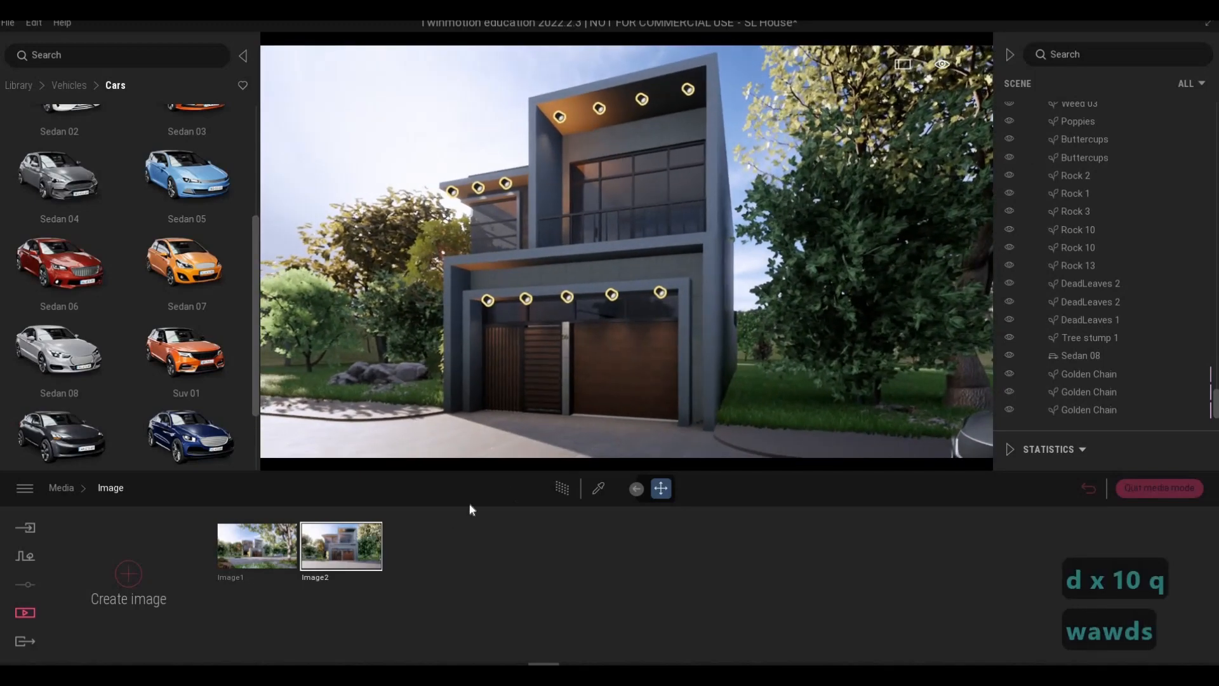
{"action": "left_click", "coordinate": [129, 573]}
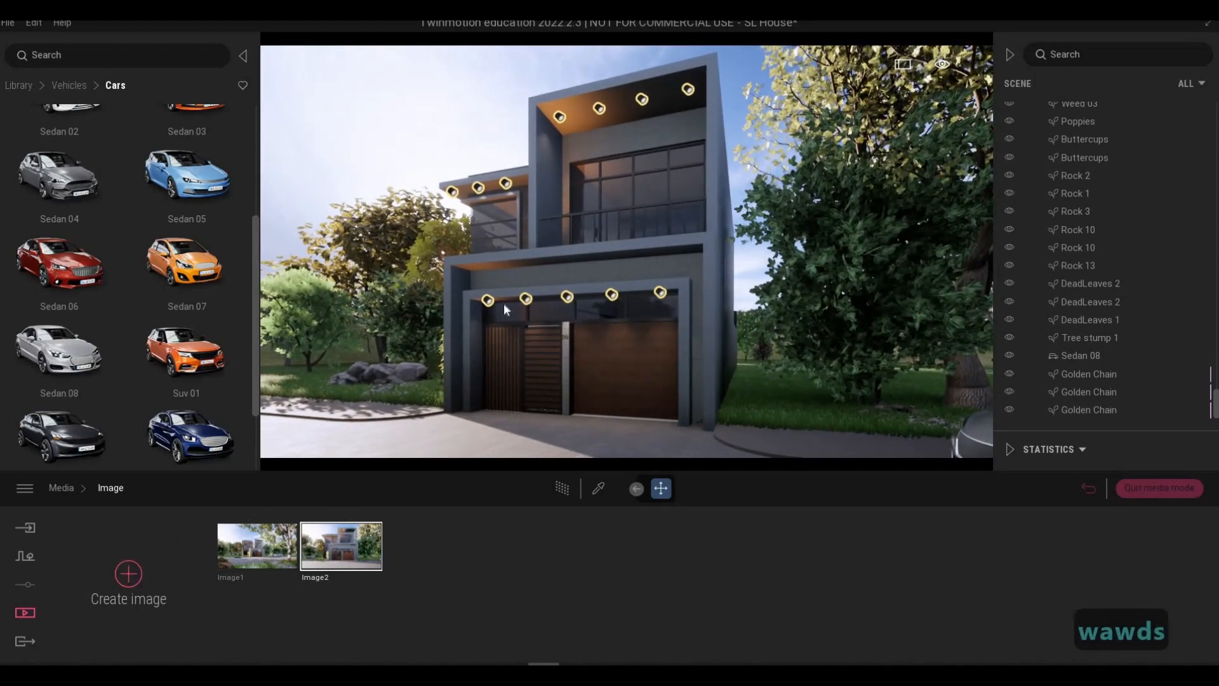
Frame an angled view of the house from the side opposite the sedan, showing the tall window wall and garage, and save it as a new image.
{"action": "key", "text": "a"}
{"action": "key", "text": "s"}
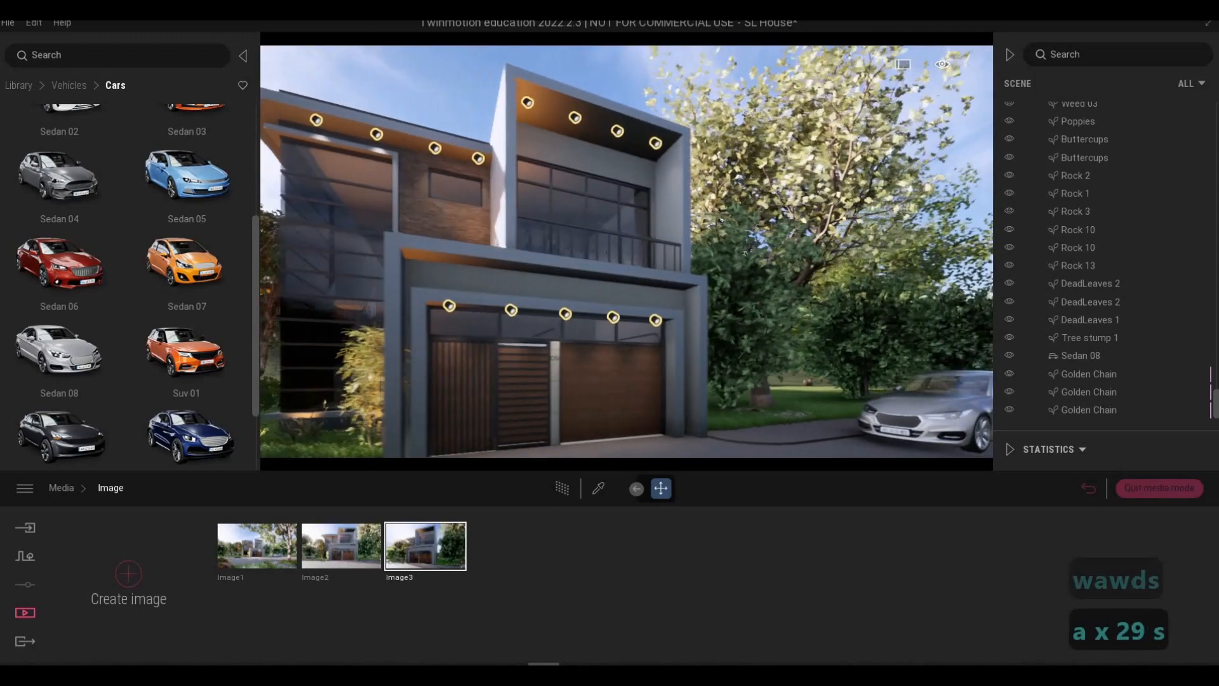
{"action": "key", "text": "a"}
{"action": "key", "text": "w"}
{"action": "key", "text": "a"}
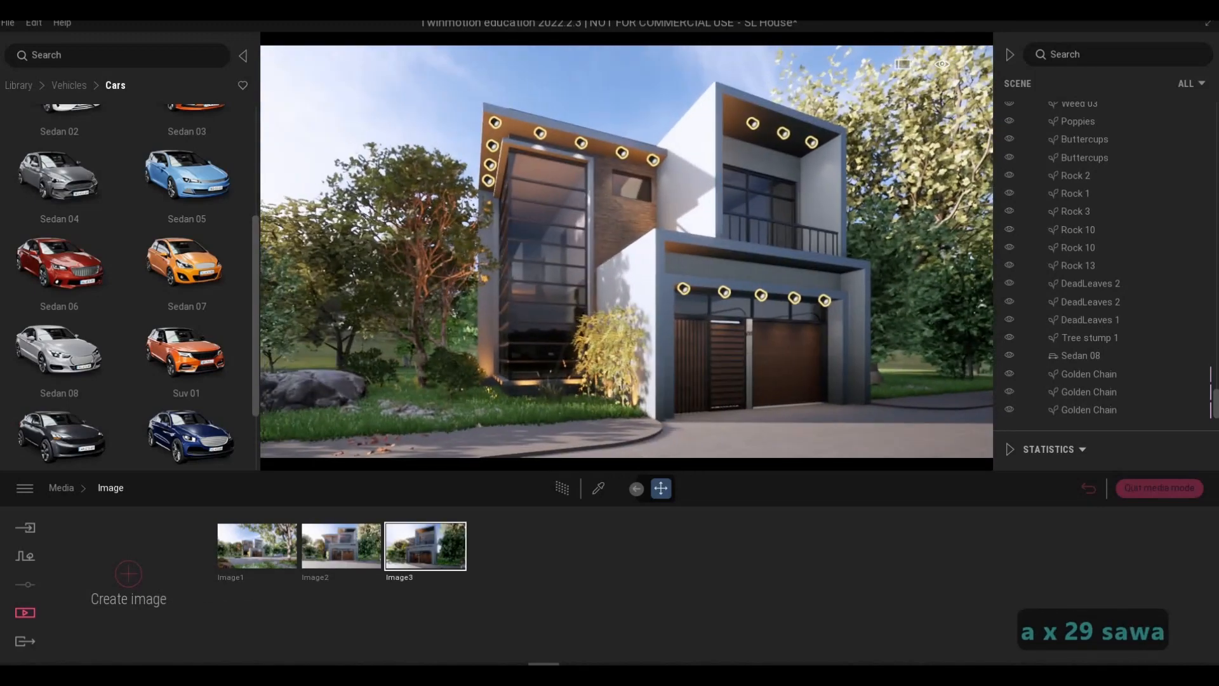
{"action": "key", "text": "w"}
{"action": "key", "text": "e"}
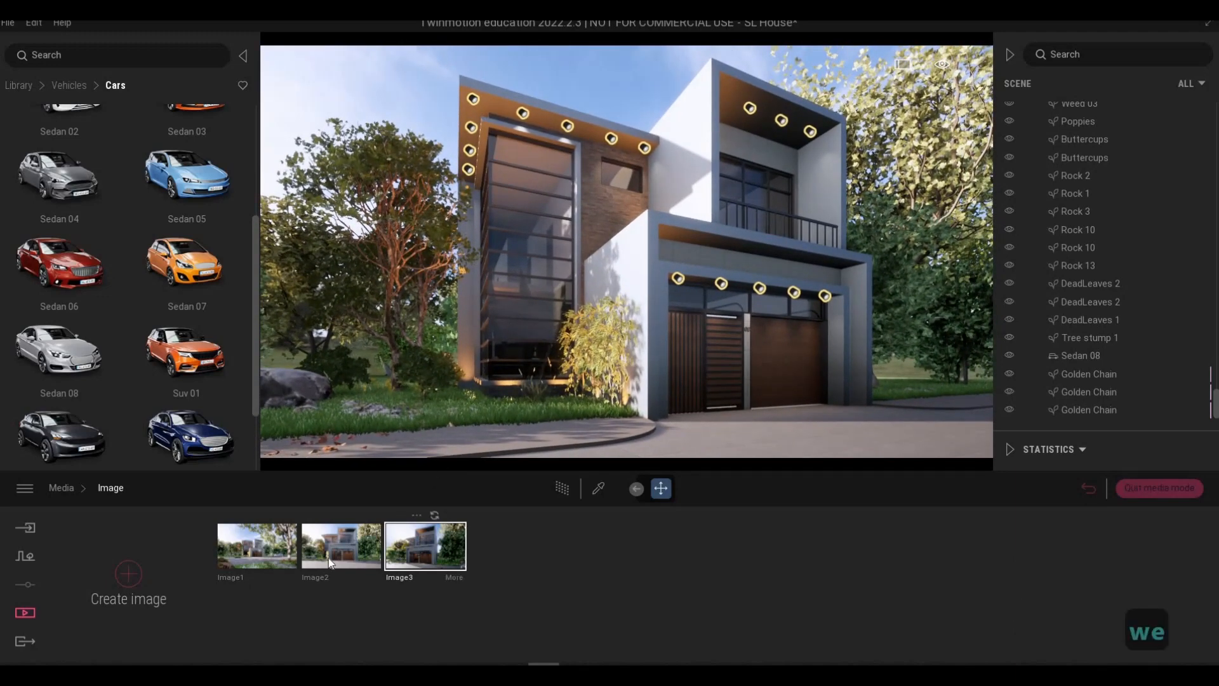
{"action": "left_click", "coordinate": [116, 573]}
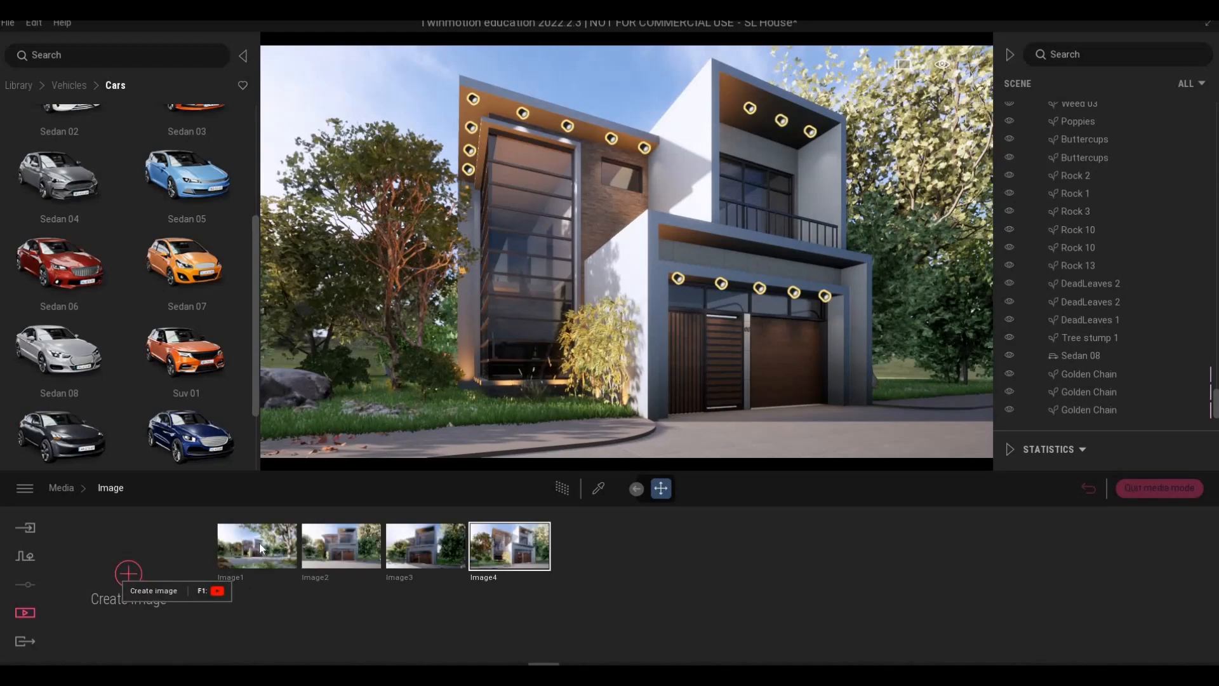
Enable the Path Tracer for the saved Image1, Image2, Image3 and Image4 views.
{"action": "left_click", "coordinate": [257, 546]}
{"action": "left_click", "coordinate": [341, 544]}
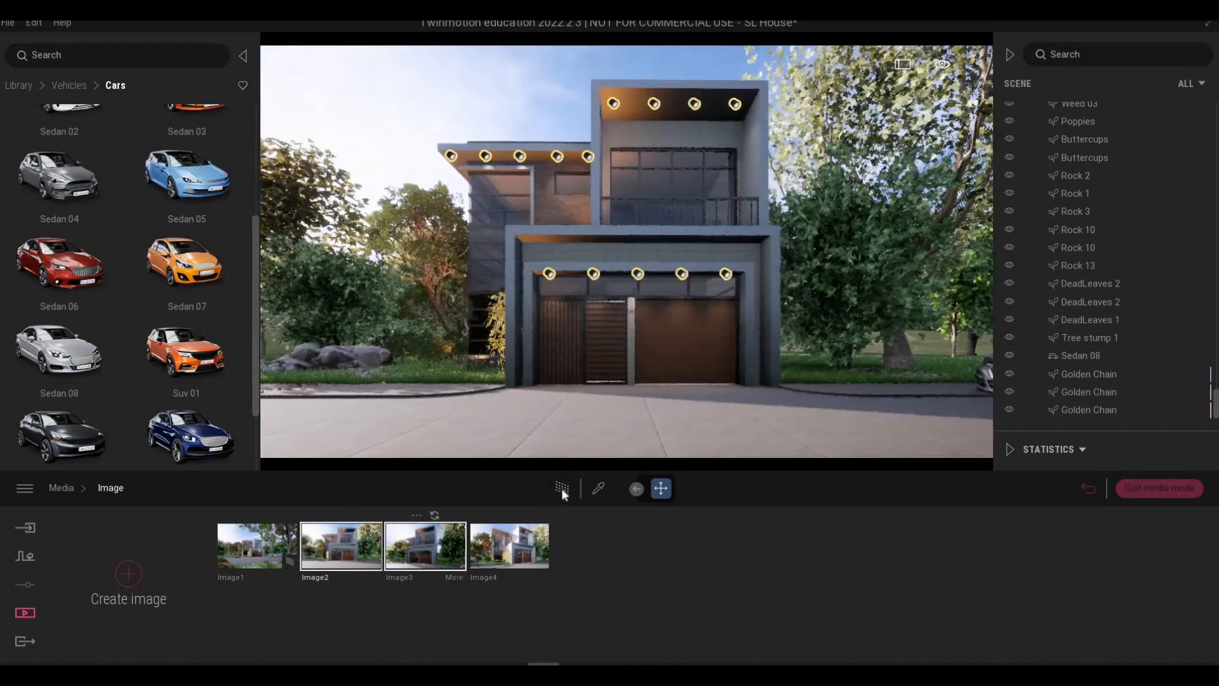
{"action": "left_click", "coordinate": [561, 489]}
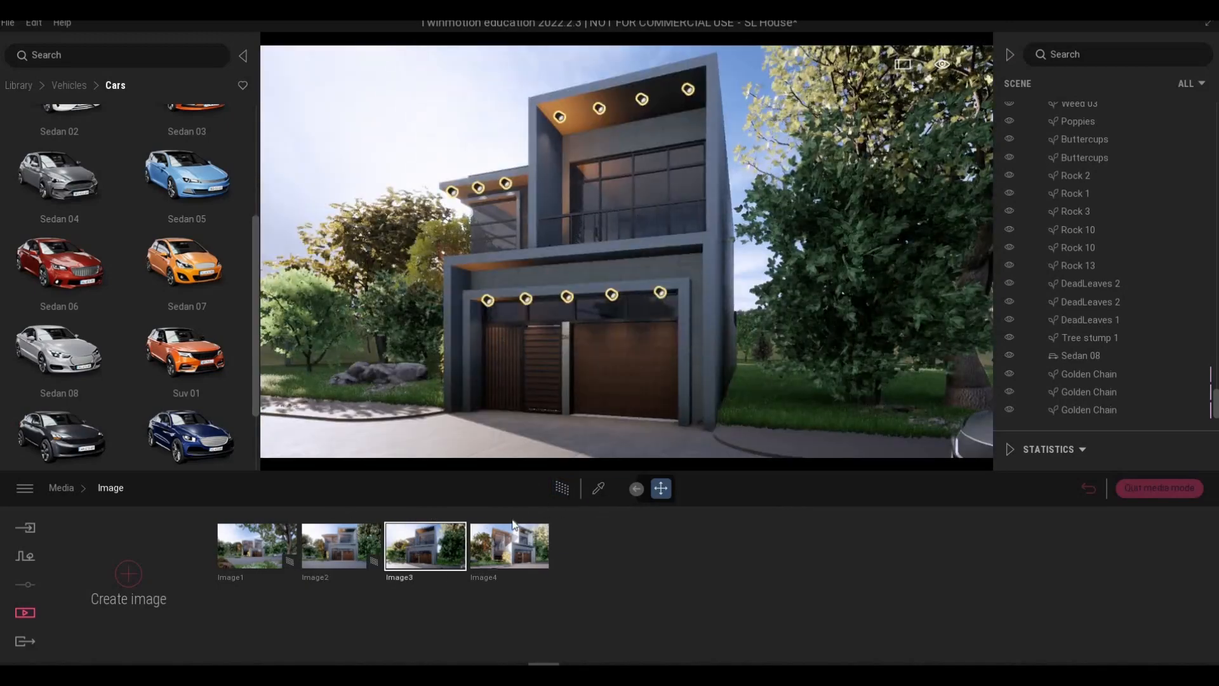
{"action": "left_click", "coordinate": [564, 488]}
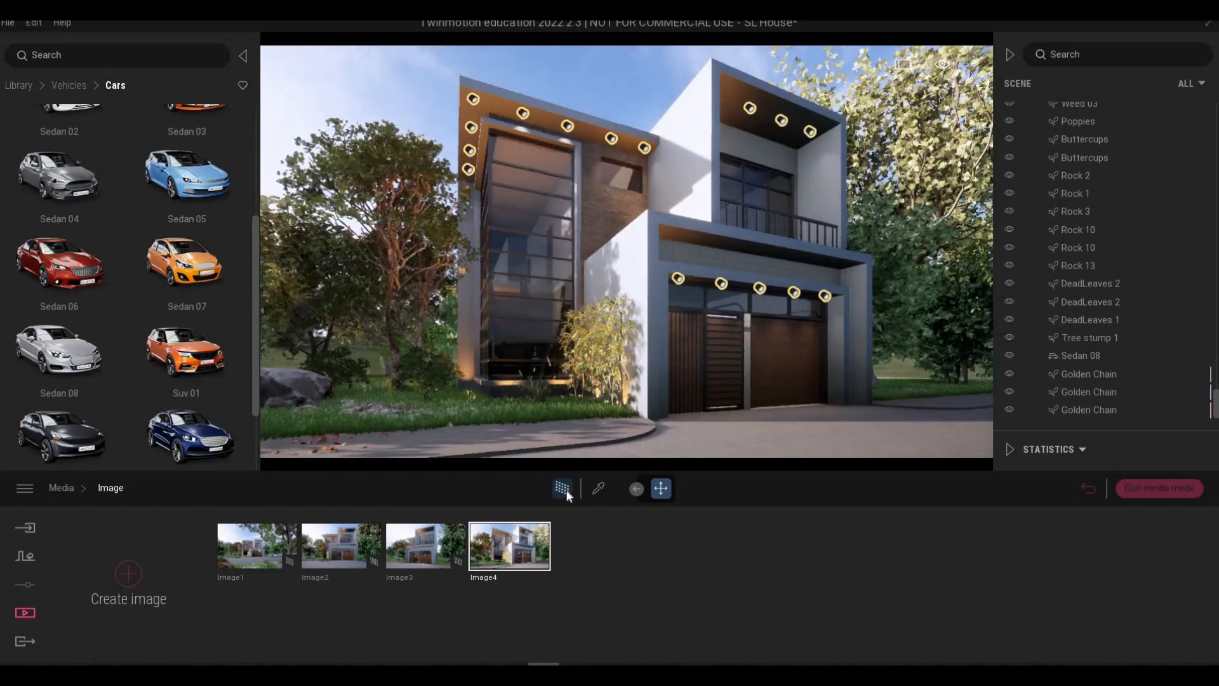
{"action": "left_click", "coordinate": [562, 489]}
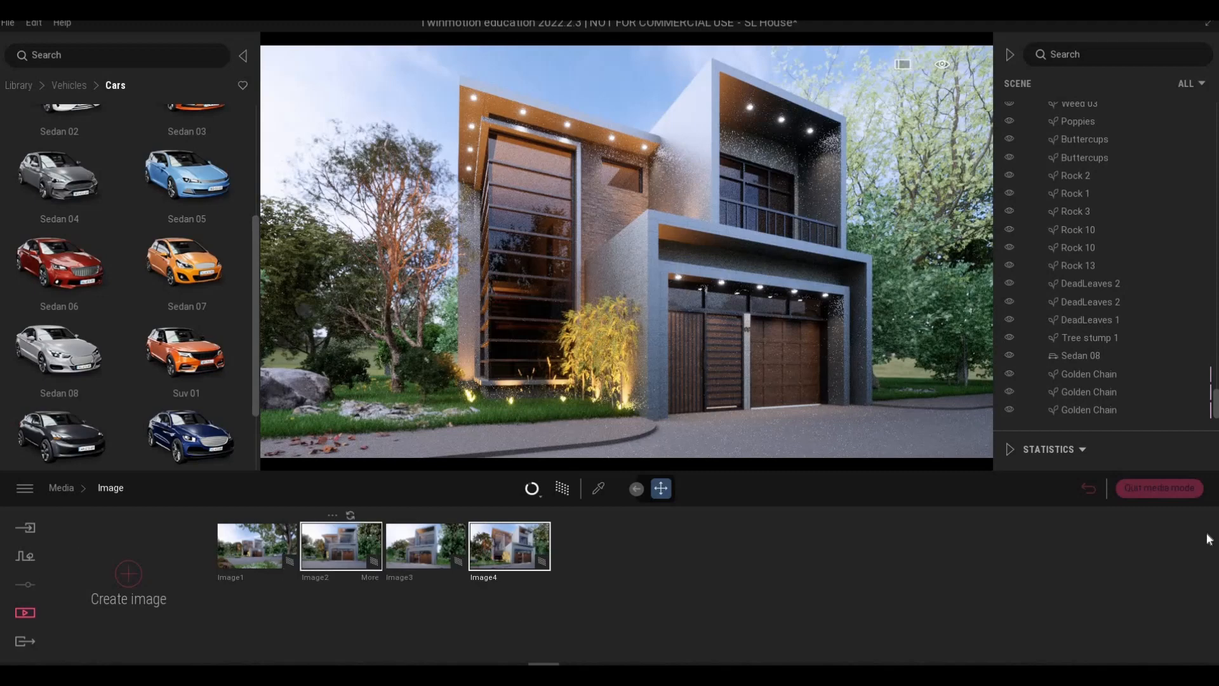
Examine the house, parked sedan and surrounding trees from wider viewpoints across the road.
{"action": "right_click_drag", "start_coordinate": [808, 375], "coordinate": [712, 368]}
{"action": "key", "text": "d"}
{"action": "key", "text": "f"}
{"action": "key", "text": "s"}
{"action": "key", "text": "d"}
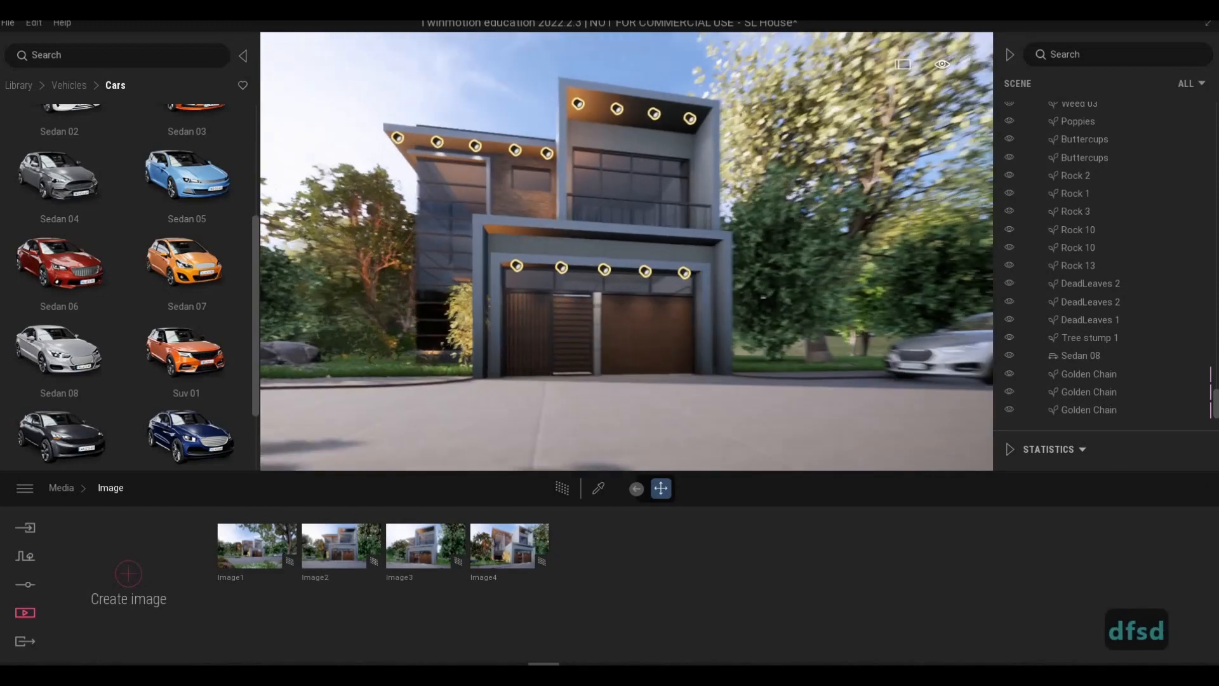
{"action": "key", "text": "w"}
{"action": "key", "text": "a"}
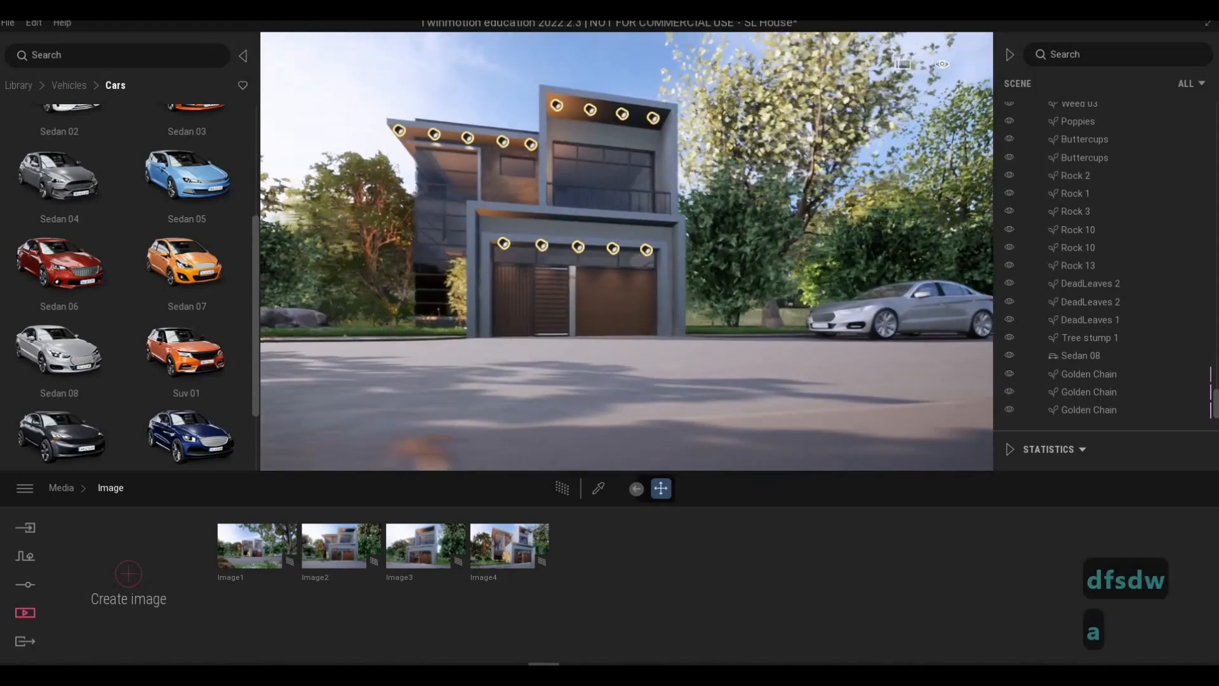
{"action": "key", "text": "a"}
{"action": "key", "text": "a"}
{"action": "key", "text": "a"}
{"action": "key", "text": "s"}
{"action": "key", "text": "a"}
{"action": "key", "text": "q"}
{"action": "key", "text": "a"}
{"action": "key", "text": "s"}
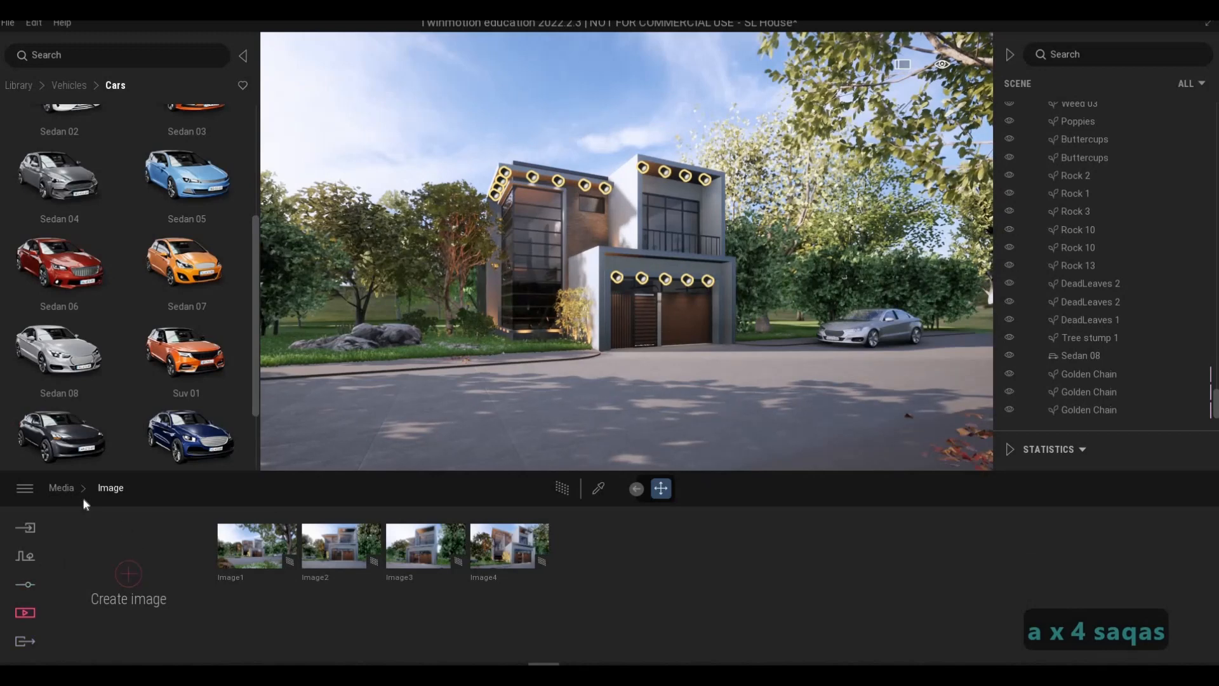
Open the video media and examine possible camera moves from the foreground rocks past the large tree towards the house front.
{"action": "left_click", "coordinate": [62, 488]}
{"action": "left_click", "coordinate": [556, 562]}
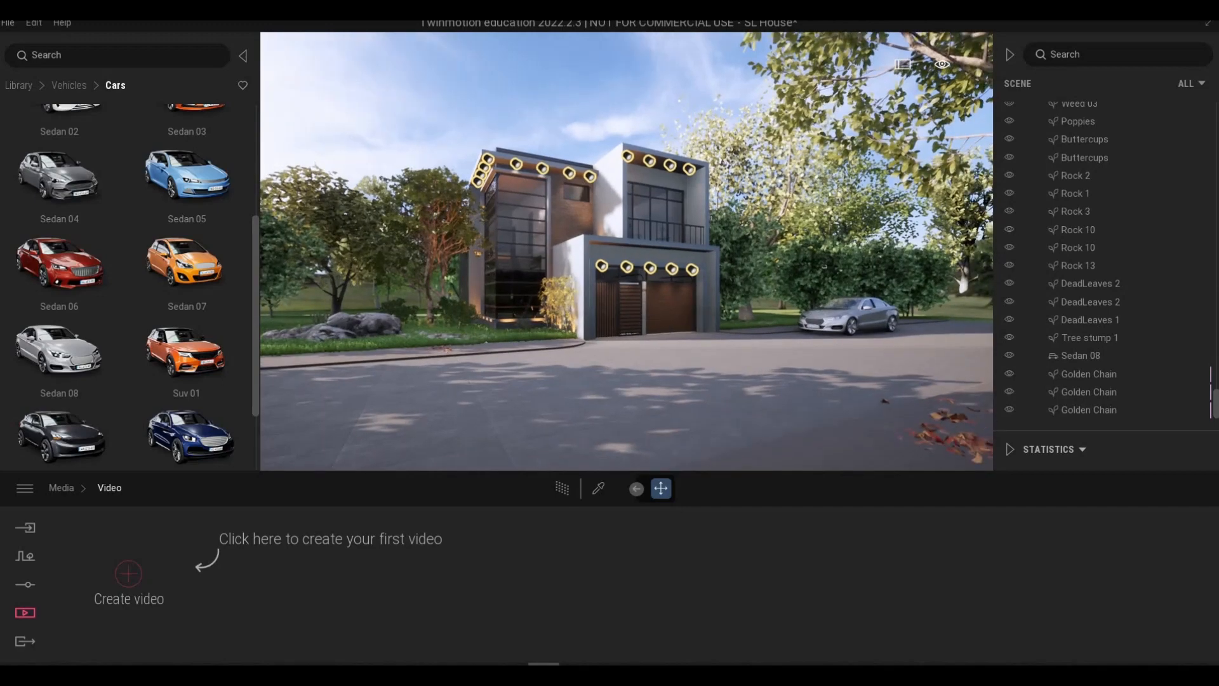
{"action": "key", "text": "s"}
{"action": "key", "text": "s"}
{"action": "key", "text": "s"}
{"action": "key", "text": "d"}
{"action": "key", "text": "d"}
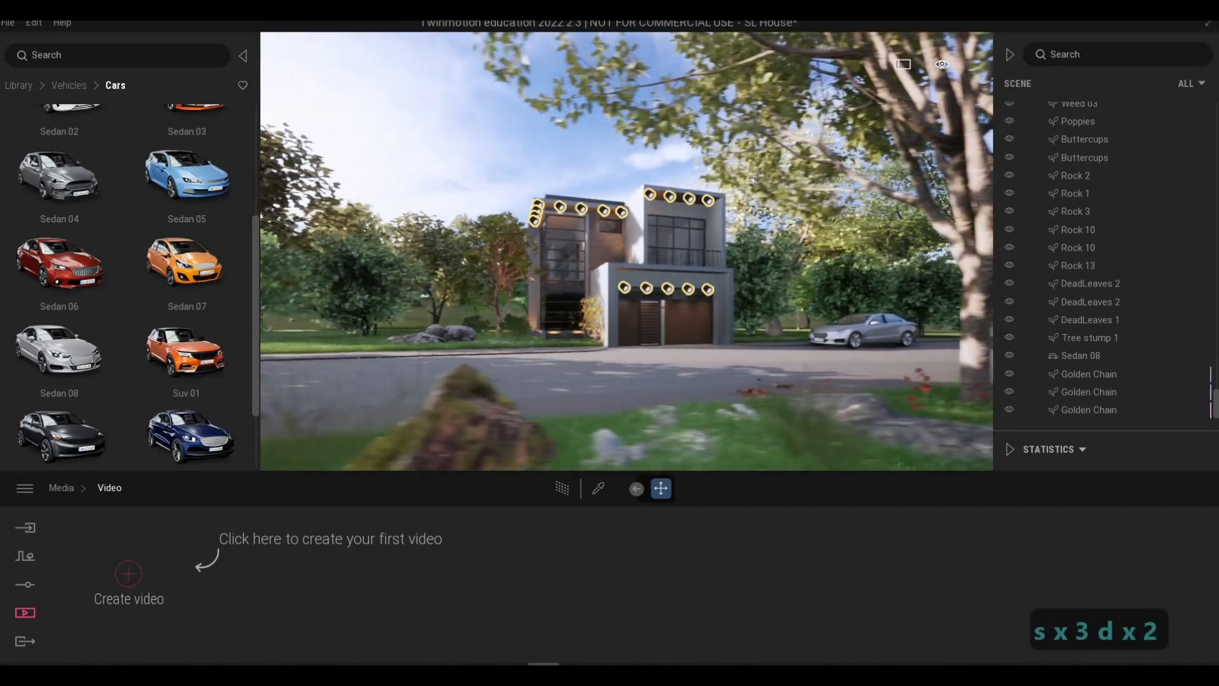
{"action": "key", "text": "s"}
{"action": "key", "text": "d"}
{"action": "key", "text": "w"}
{"action": "key", "text": "a"}
{"action": "key", "text": "w"}
{"action": "key", "text": "d"}
{"action": "key", "text": "d"}
{"action": "key", "text": "d"}
{"action": "key", "text": "d"}
{"action": "key", "text": "d"}
{"action": "key", "text": "d"}
{"action": "key", "text": "d"}
{"action": "key", "text": "d"}
{"action": "key", "text": "d"}
{"action": "key", "text": "d"}
{"action": "key", "text": "d"}
{"action": "key", "text": "d"}
{"action": "key", "text": "d"}
{"action": "key", "text": "d"}
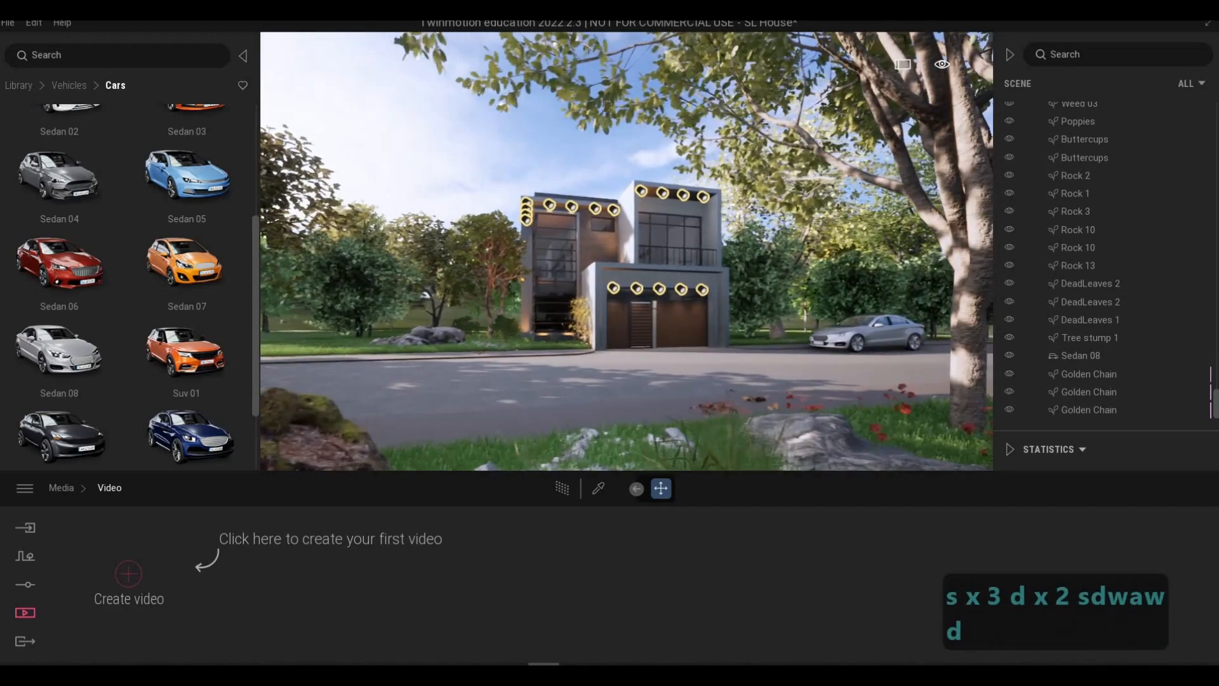
{"action": "key", "text": "d"}
{"action": "key", "text": "d"}
{"action": "key", "text": "d"}
{"action": "key", "text": "d"}
{"action": "key", "text": "d"}
{"action": "key", "text": "d"}
{"action": "key", "text": "d"}
{"action": "key", "text": "d"}
{"action": "key", "text": "d"}
{"action": "key", "text": "d"}
{"action": "key", "text": "w"}
{"action": "key", "text": "w"}
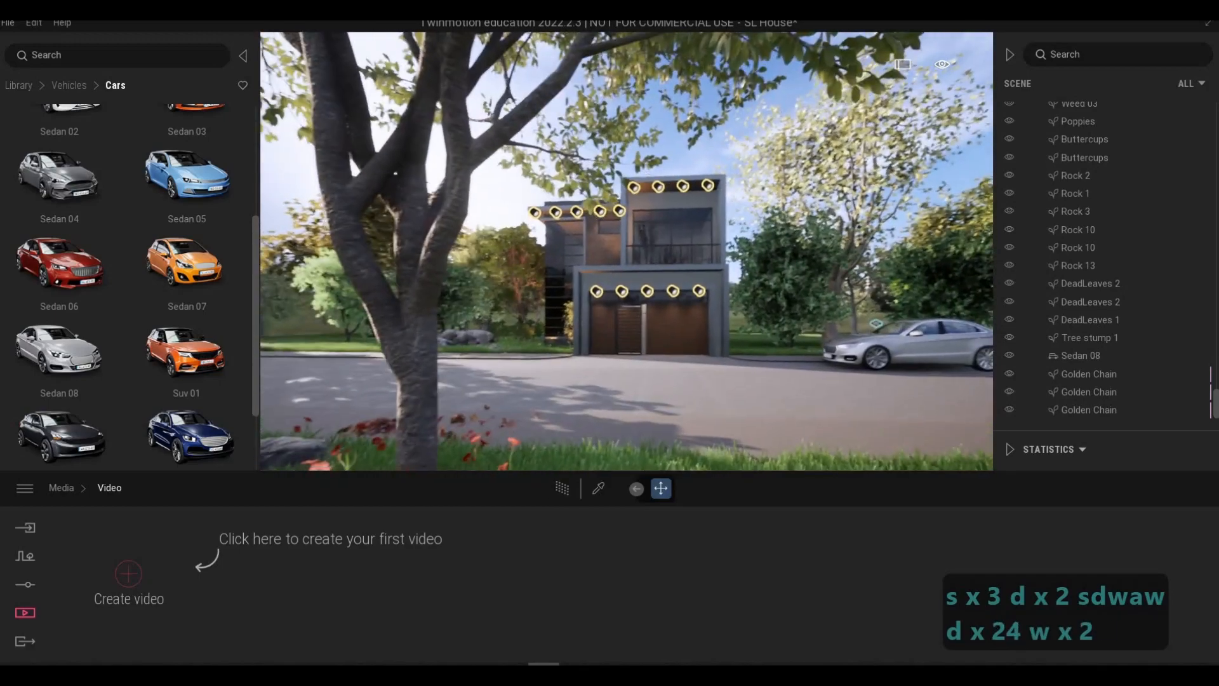
{"action": "key", "text": "d"}
{"action": "key", "text": "w"}
{"action": "key", "text": "a"}
{"action": "key", "text": "a"}
{"action": "key", "text": "d"}
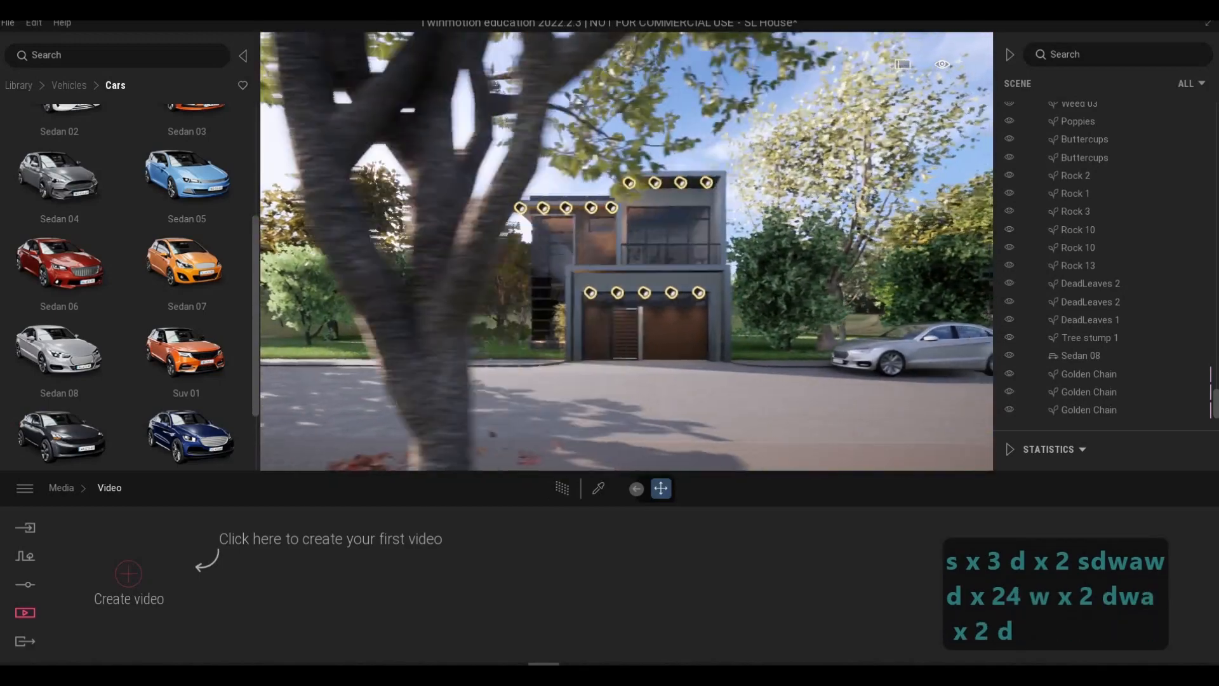
{"action": "key", "text": "w"}
{"action": "key", "text": "a"}
{"action": "key", "text": "d"}
{"action": "key", "text": "e"}
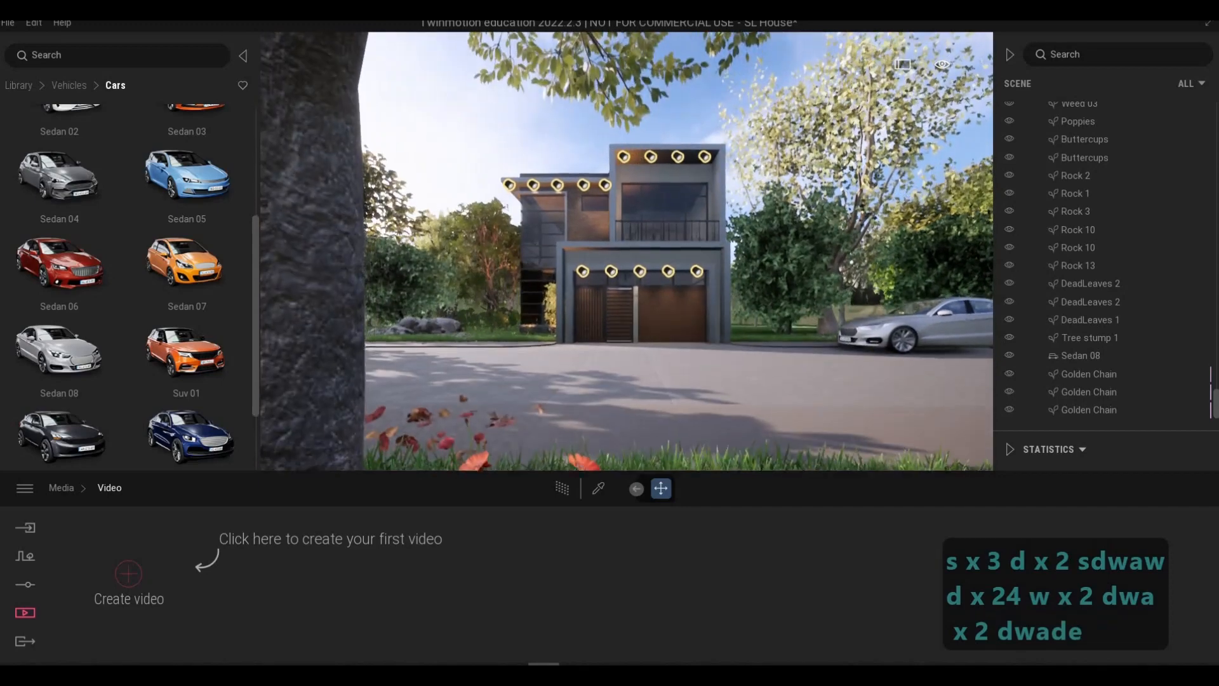
{"action": "key", "text": "w"}
{"action": "key", "text": "d"}
{"action": "key", "text": "a"}
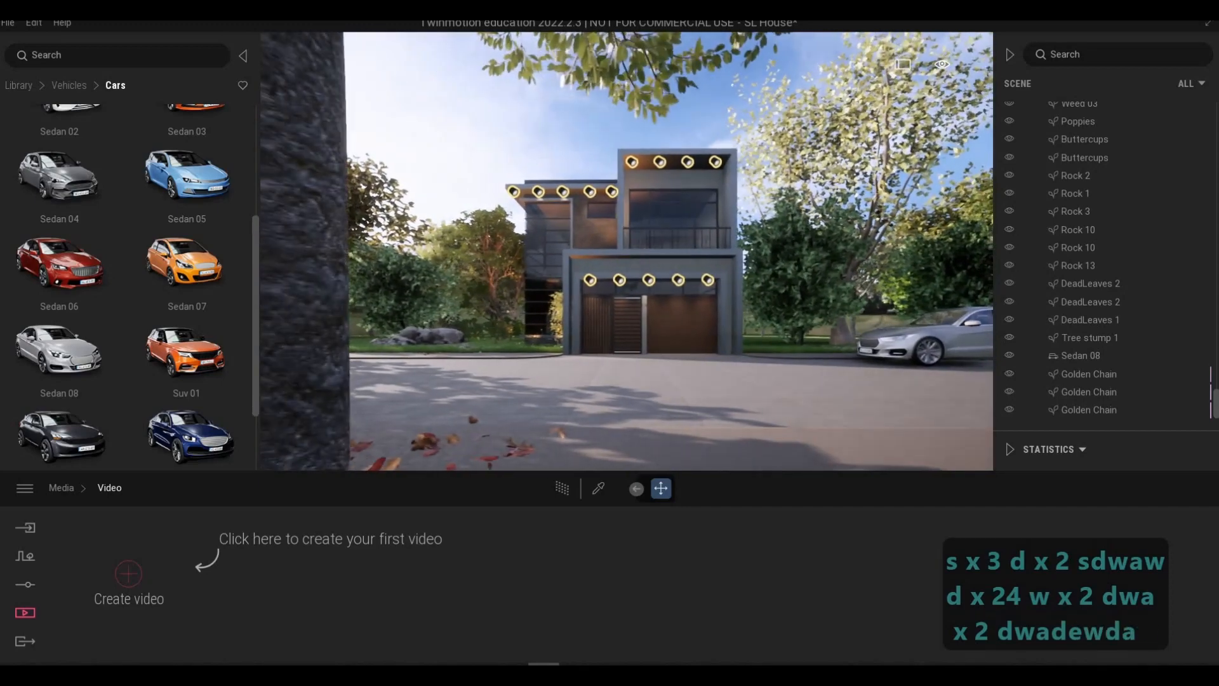
{"action": "key", "text": "w"}
{"action": "key", "text": "s"}
{"action": "key", "text": "s"}
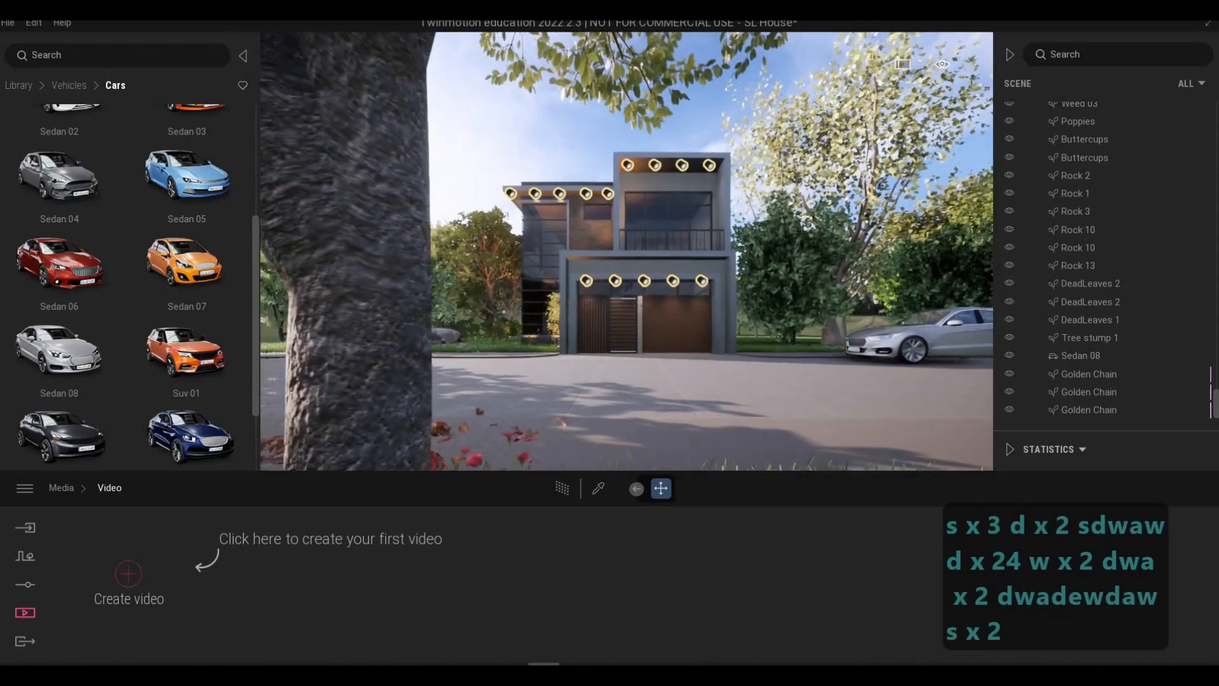
{"action": "key", "text": "d"}
{"action": "key", "text": "a"}
{"action": "key", "text": "s"}
{"action": "key", "text": "a"}
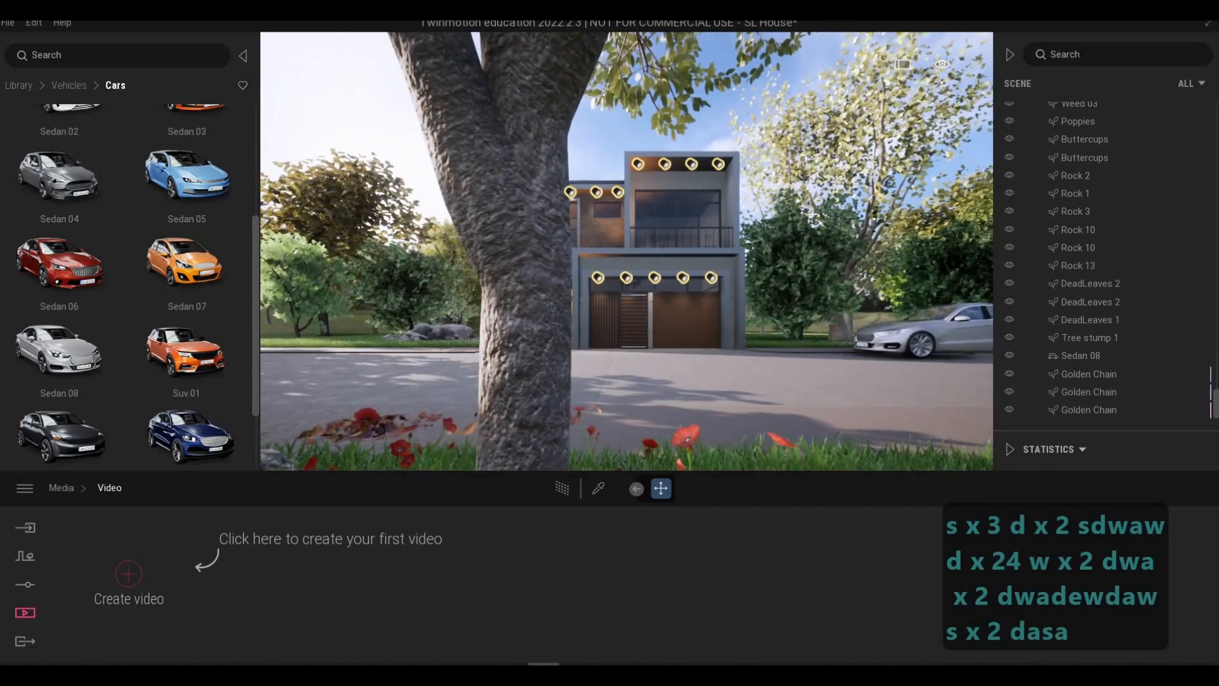
{"action": "key", "text": "s"}
{"action": "key", "text": "d"}
{"action": "key", "text": "w"}
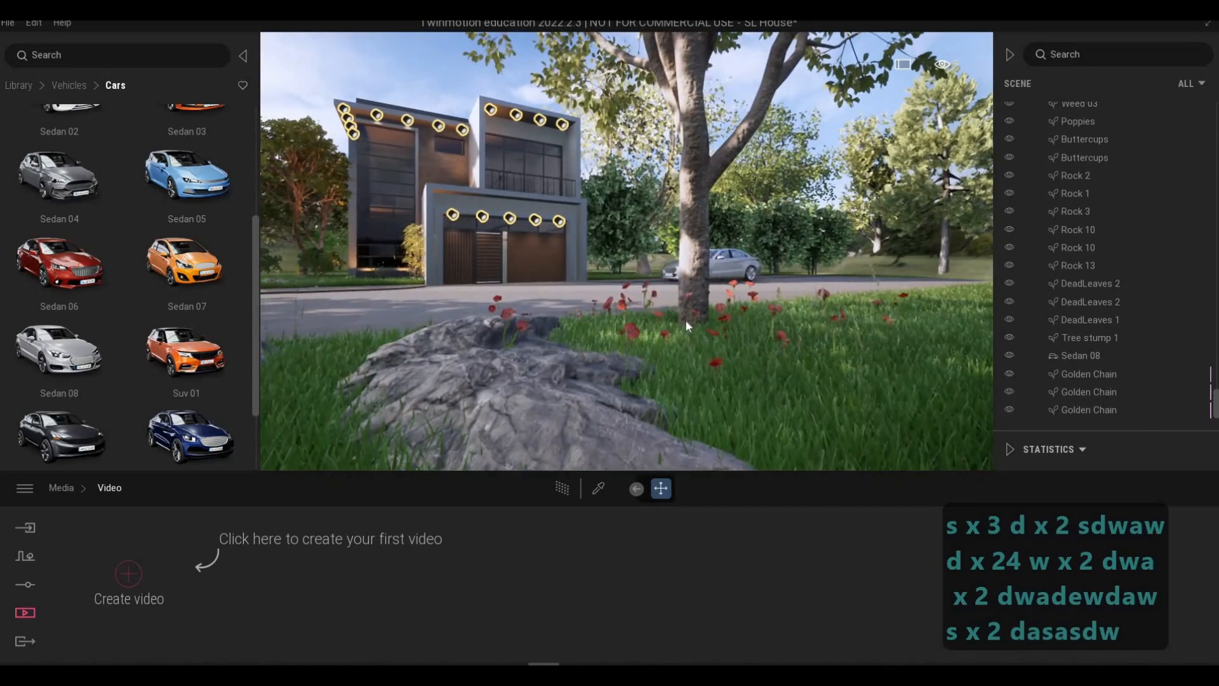
Shift the foreground Indian Sandalwood tree slightly towards the large rock and check its position in the saved Image1 view.
{"action": "left_click", "coordinate": [713, 338]}
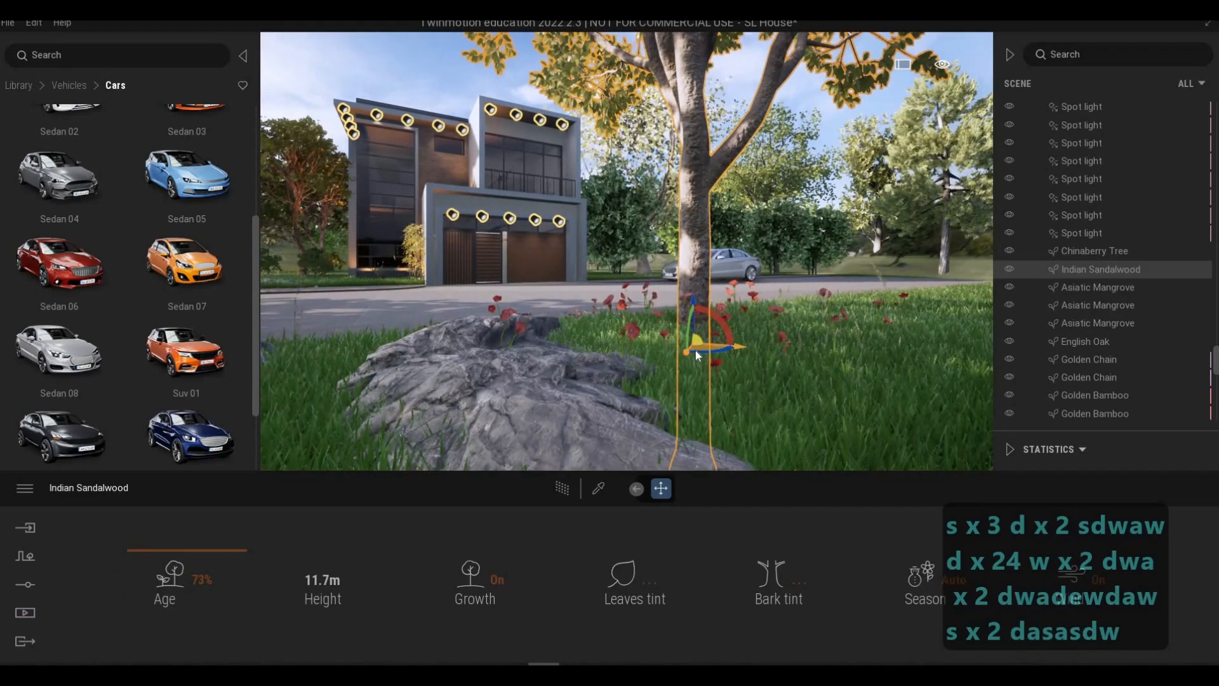
{"action": "left_click_drag", "start_coordinate": [691, 354], "coordinate": [650, 367]}
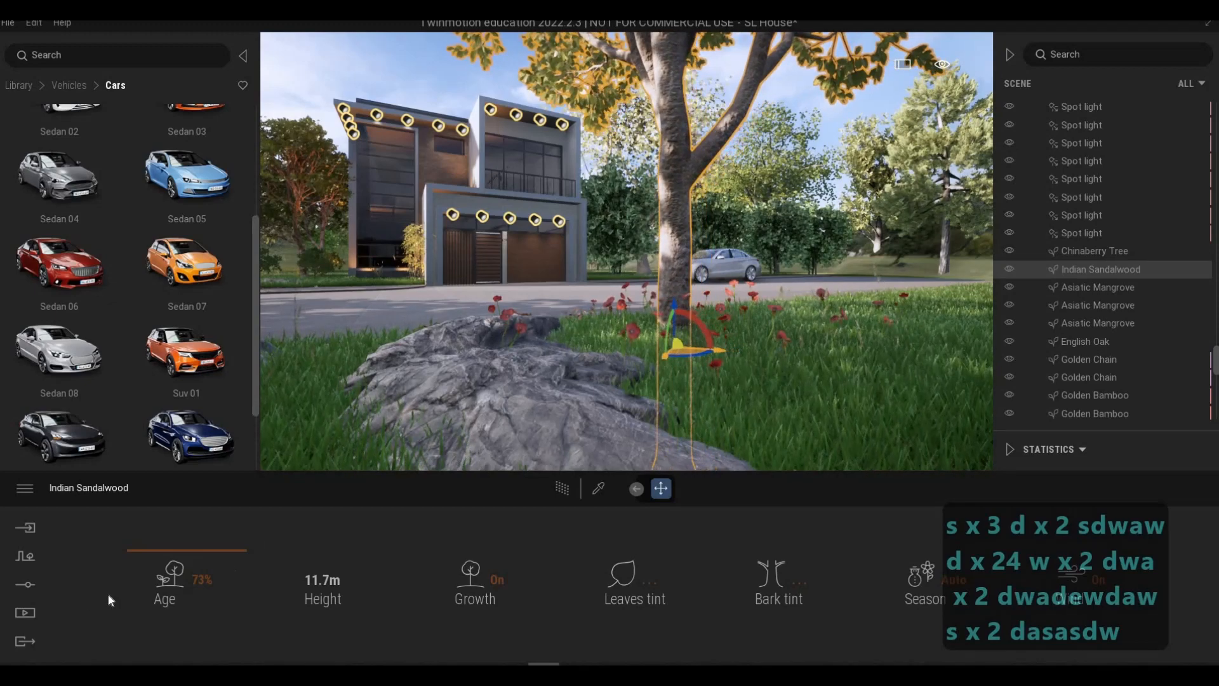
{"action": "left_click", "coordinate": [24, 613]}
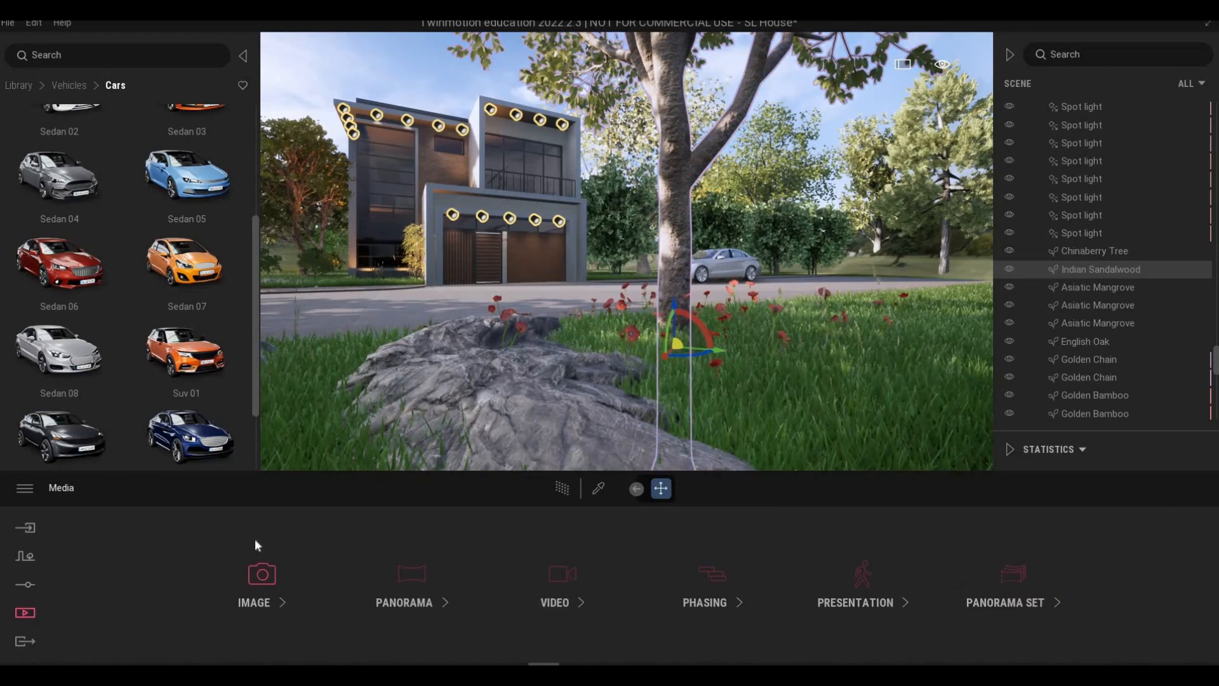
{"action": "left_click", "coordinate": [258, 548]}
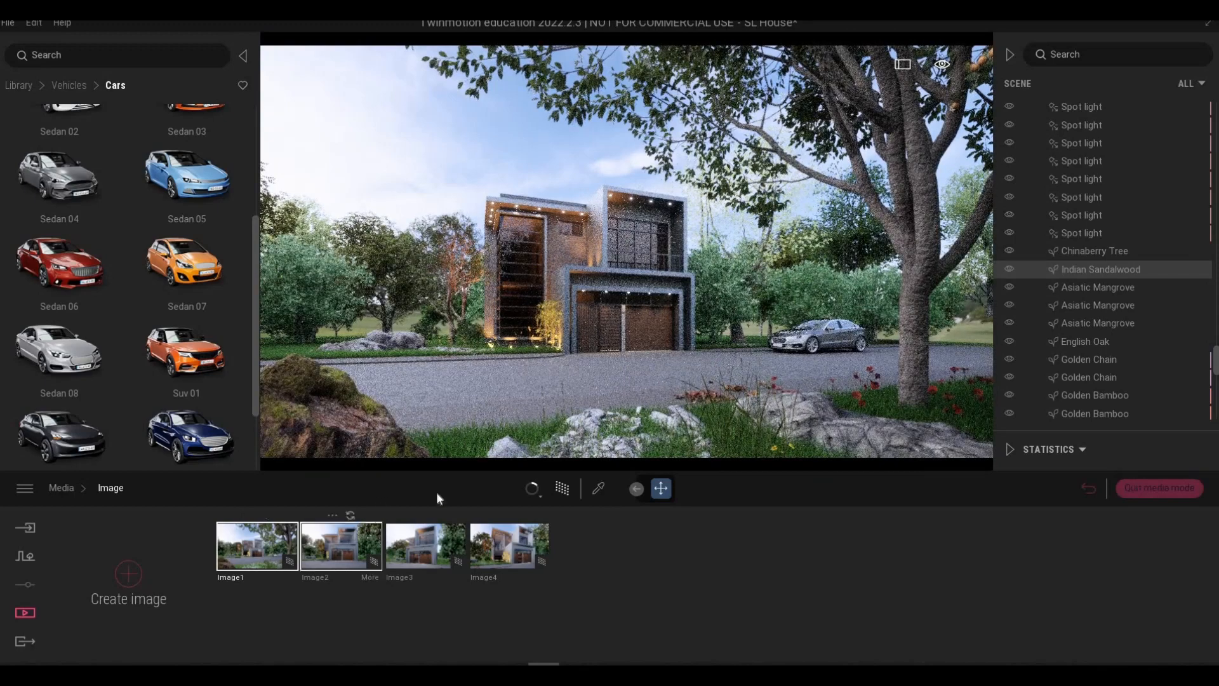
Move the Indian Sandalwood tree farther towards the neighbouring rock and recheck it in the saved Image1 view.
{"action": "key", "text": "d"}
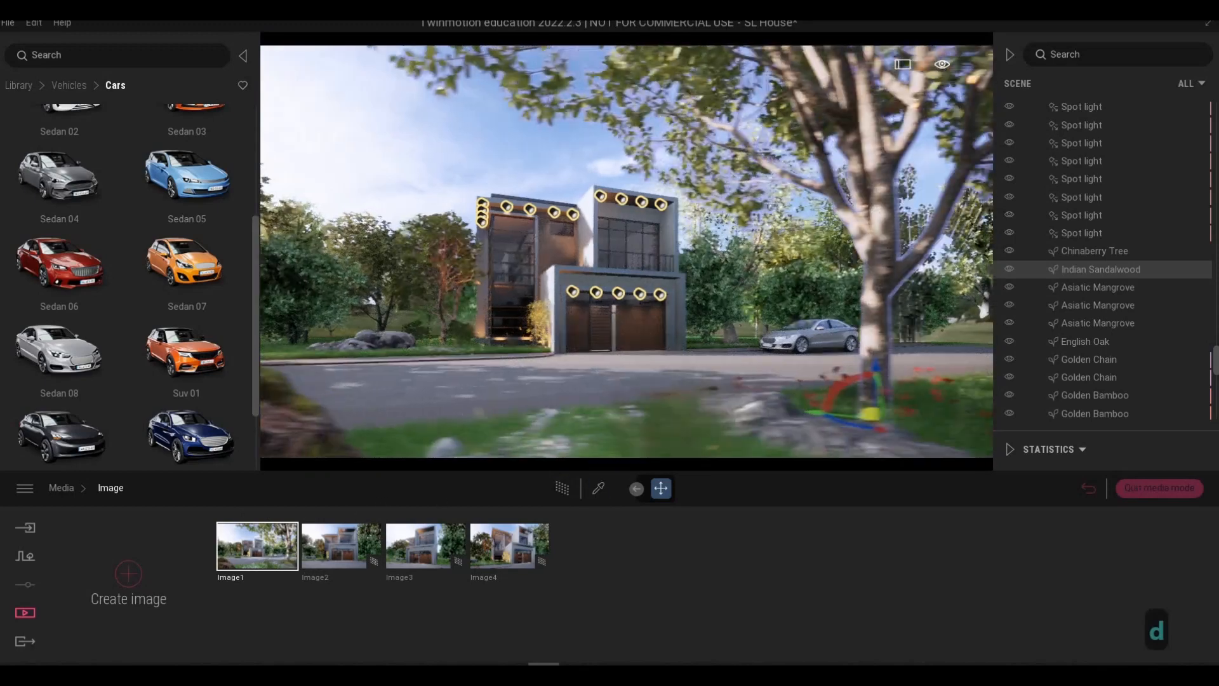
{"action": "key", "text": "w"}
{"action": "key", "text": "d"}
{"action": "key", "text": "w"}
{"action": "key", "text": "d"}
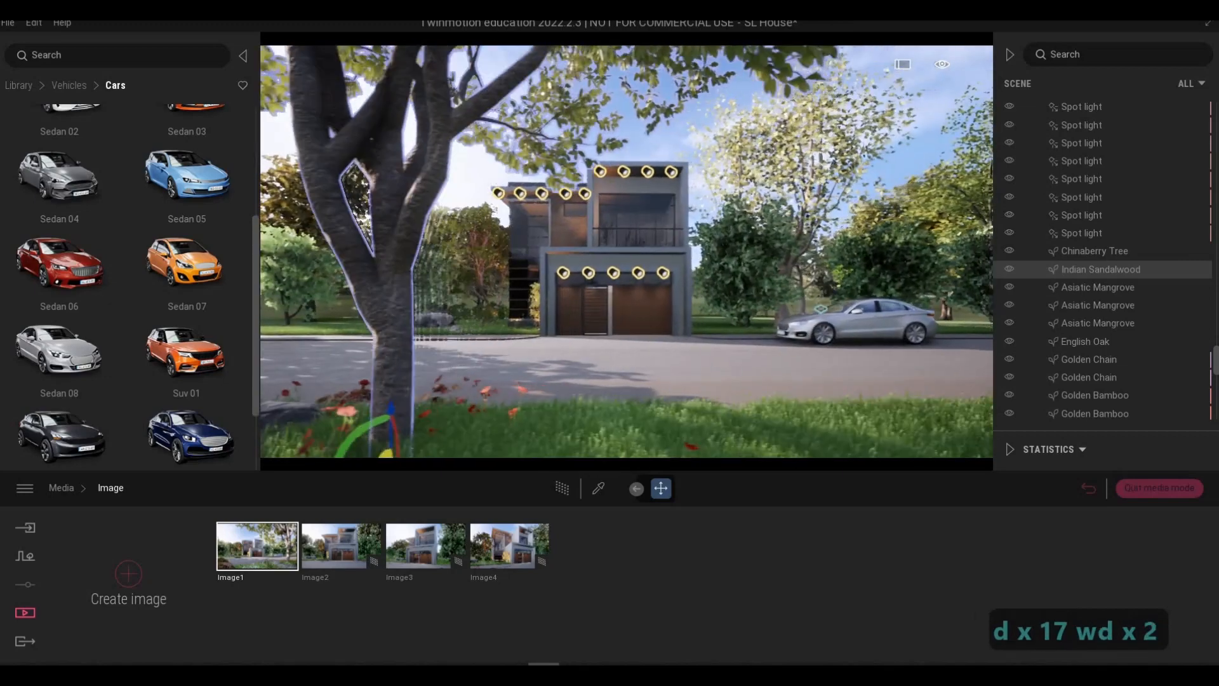
{"action": "key", "text": "a"}
{"action": "key", "text": "s"}
{"action": "key", "text": "q"}
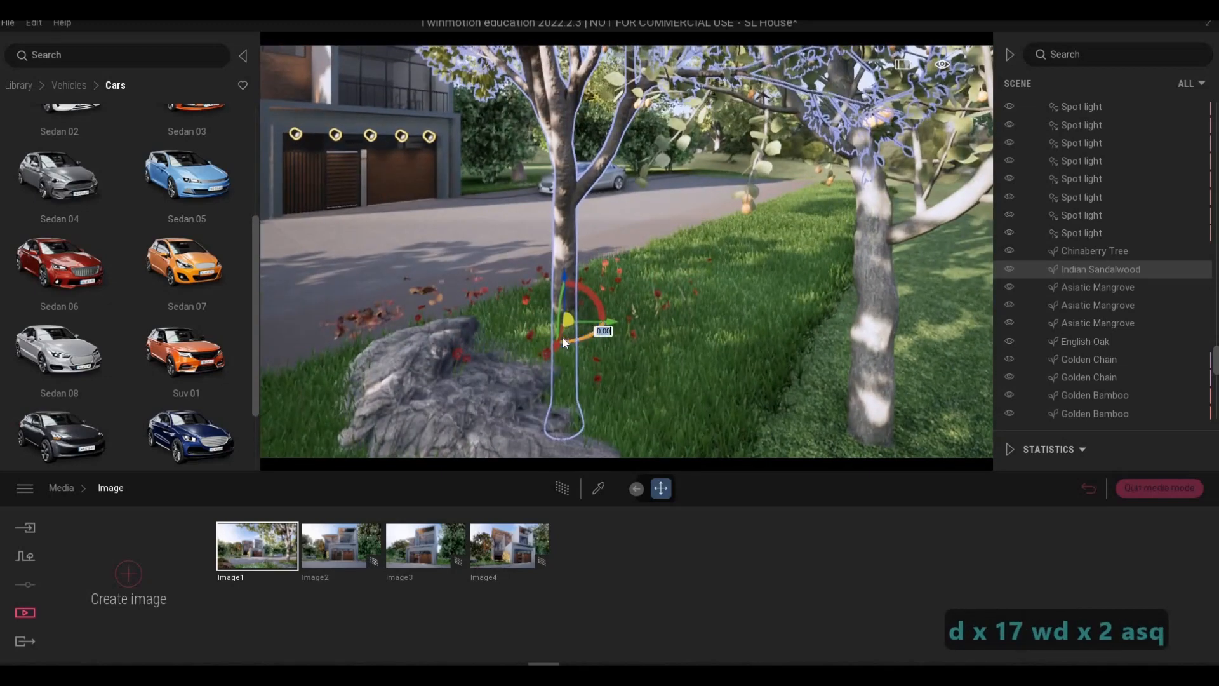
{"action": "left_click", "coordinate": [246, 554]}
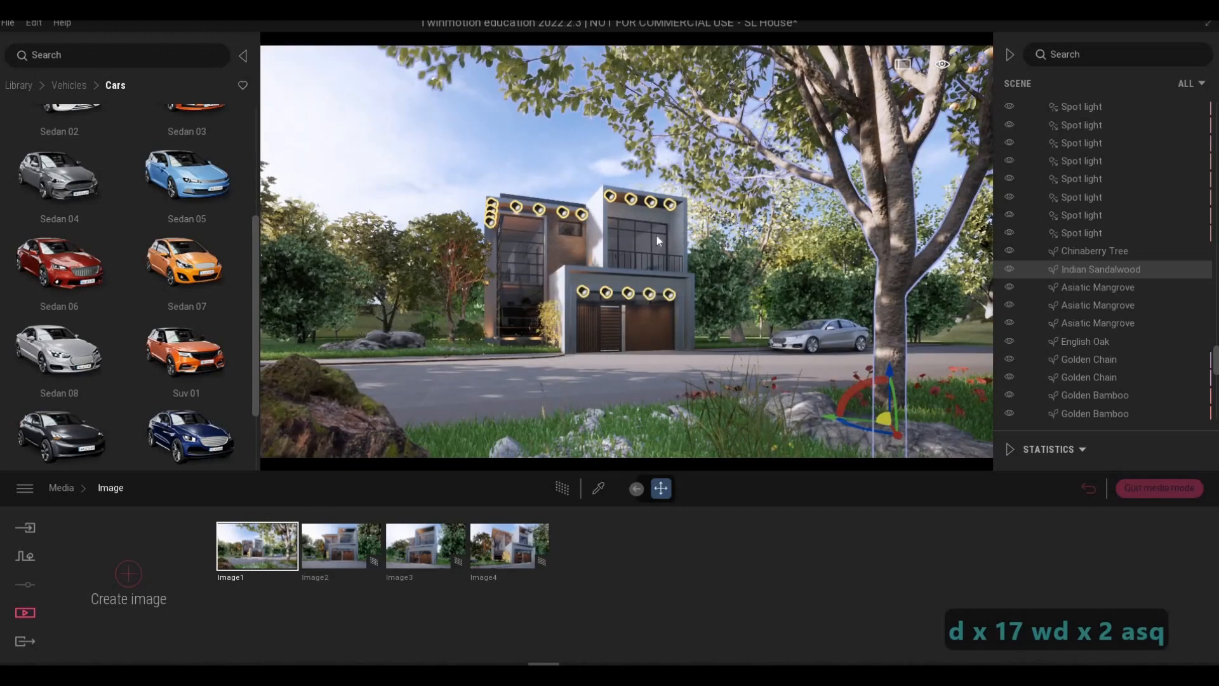
Frame the house front and sedan from beside the Indian Sandalwood trunk, save it as a new image view, and enable path tracing.
{"action": "key", "text": "Escape"}
{"action": "key", "text": "Escape"}
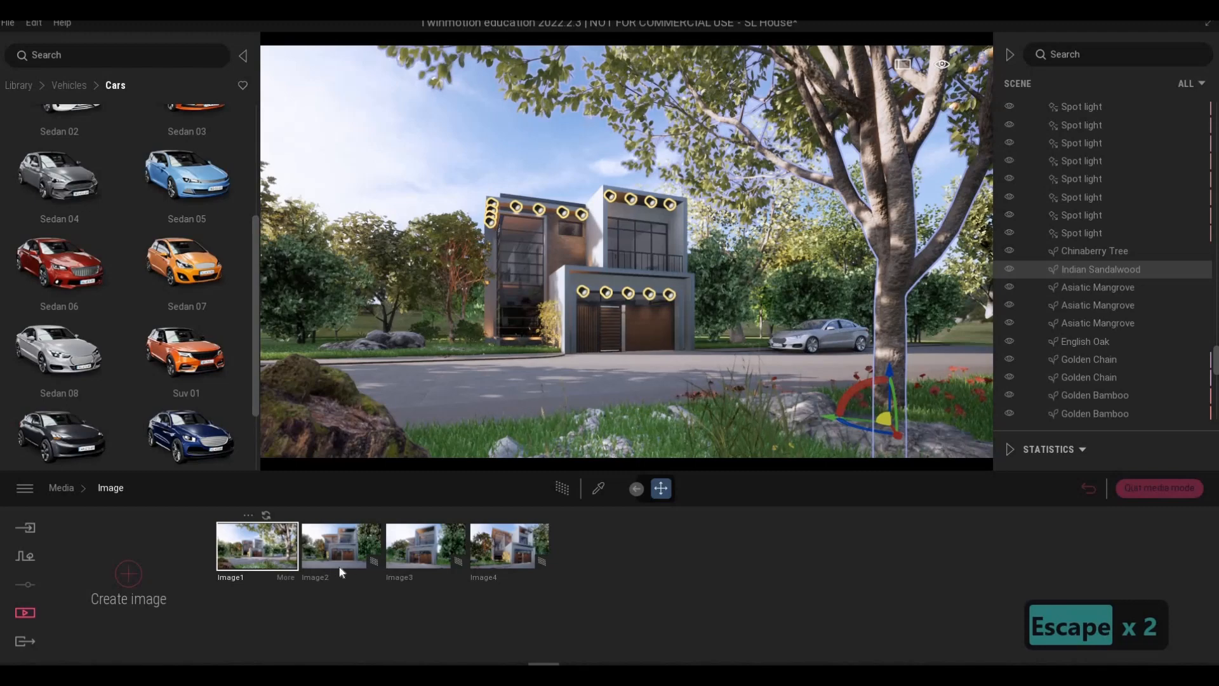
{"action": "key", "text": "d"}
{"action": "key", "text": "d"}
{"action": "key", "text": "d"}
{"action": "key", "text": "d"}
{"action": "key", "text": "d"}
{"action": "key", "text": "d"}
{"action": "key", "text": "d"}
{"action": "key", "text": "d"}
{"action": "key", "text": "d"}
{"action": "key", "text": "d"}
{"action": "key", "text": "d"}
{"action": "key", "text": "d"}
{"action": "key", "text": "d"}
{"action": "key", "text": "d"}
{"action": "key", "text": "d"}
{"action": "key", "text": "d"}
{"action": "key", "text": "d"}
{"action": "key", "text": "d"}
{"action": "key", "text": "d"}
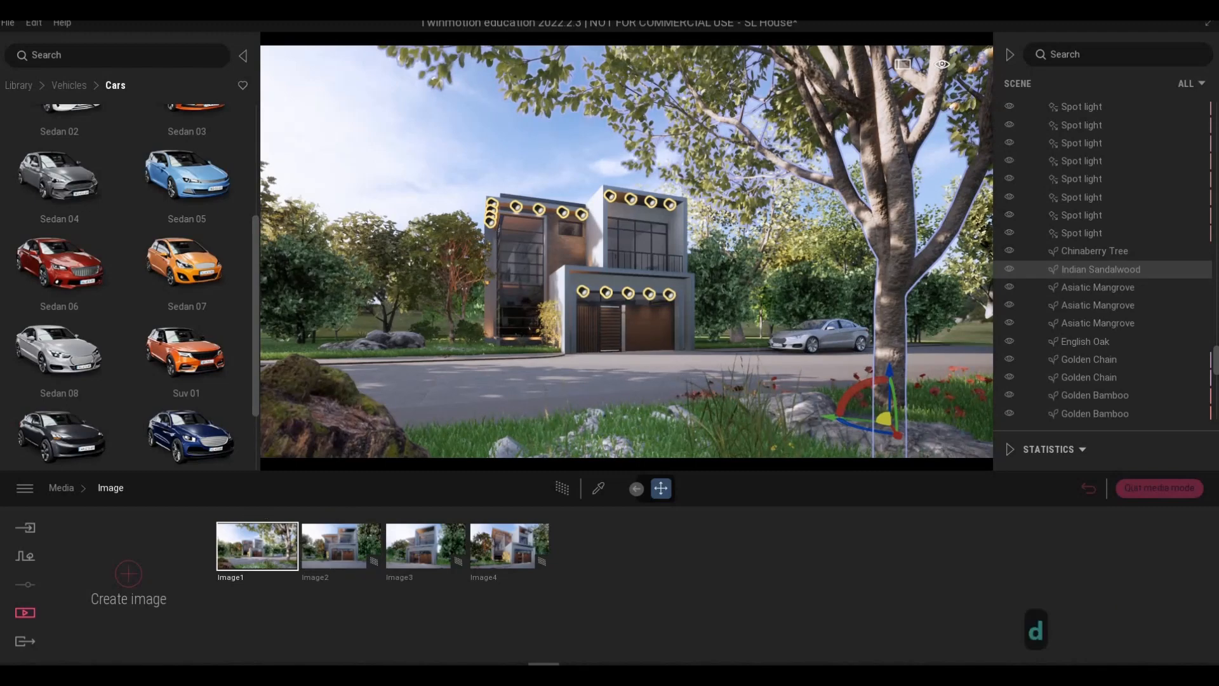
{"action": "key", "text": "d"}
{"action": "key", "text": "d"}
{"action": "key", "text": "d"}
{"action": "key", "text": "w"}
{"action": "key", "text": "w"}
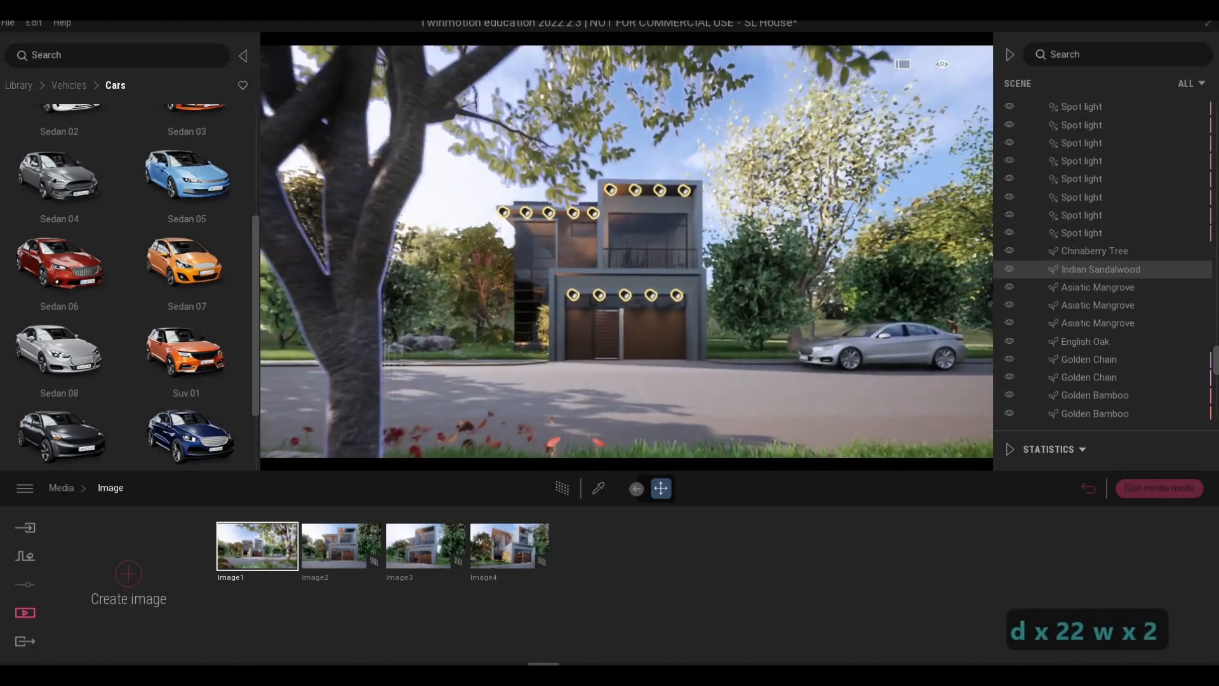
{"action": "key", "text": "w"}
{"action": "key", "text": "e"}
{"action": "key", "text": "s"}
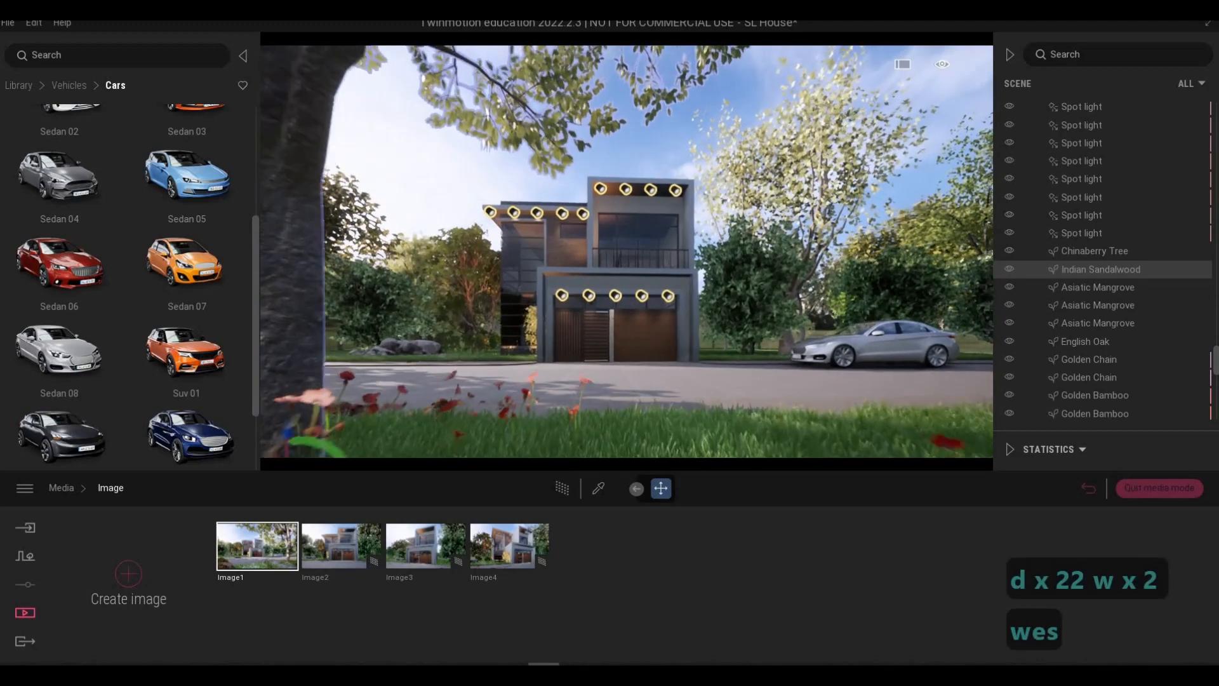
{"action": "key", "text": "w"}
{"action": "key", "text": "a"}
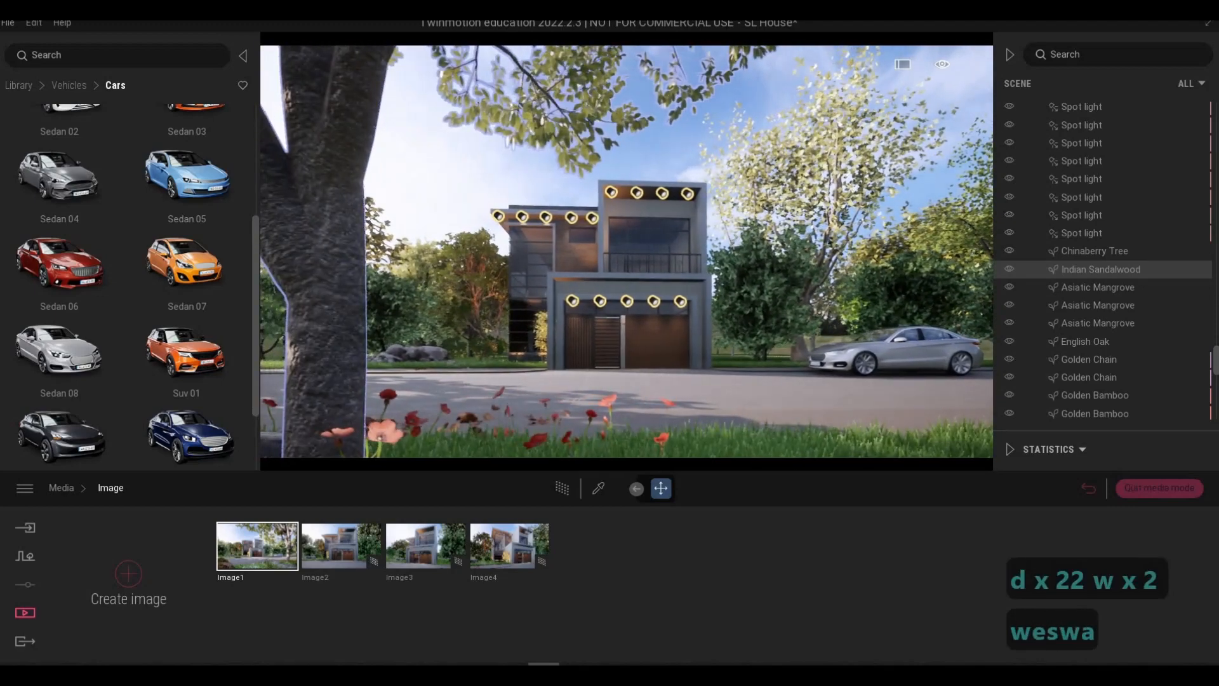
{"action": "key", "text": "3"}
{"action": "key", "text": "d"}
{"action": "key", "text": "s"}
{"action": "key", "text": "d"}
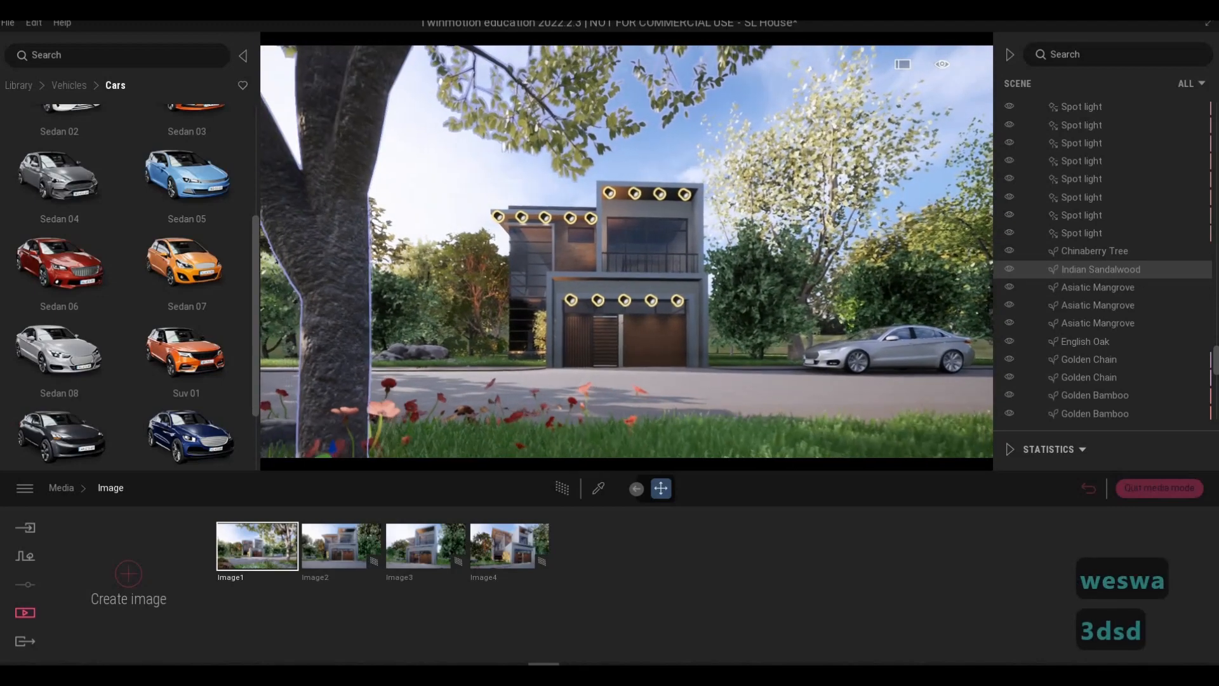
{"action": "key", "text": "d"}
{"action": "key", "text": "d"}
{"action": "right_click_drag", "start_coordinate": [665, 372], "coordinate": [666, 373]}
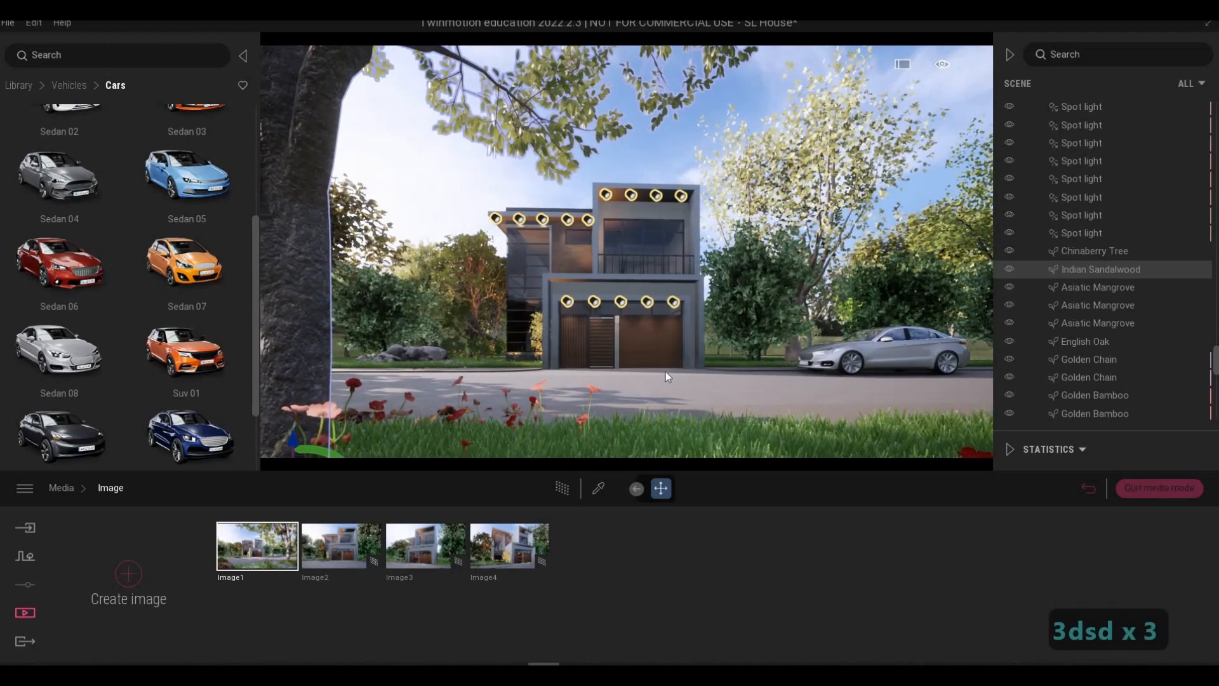
{"action": "left_click", "coordinate": [133, 575]}
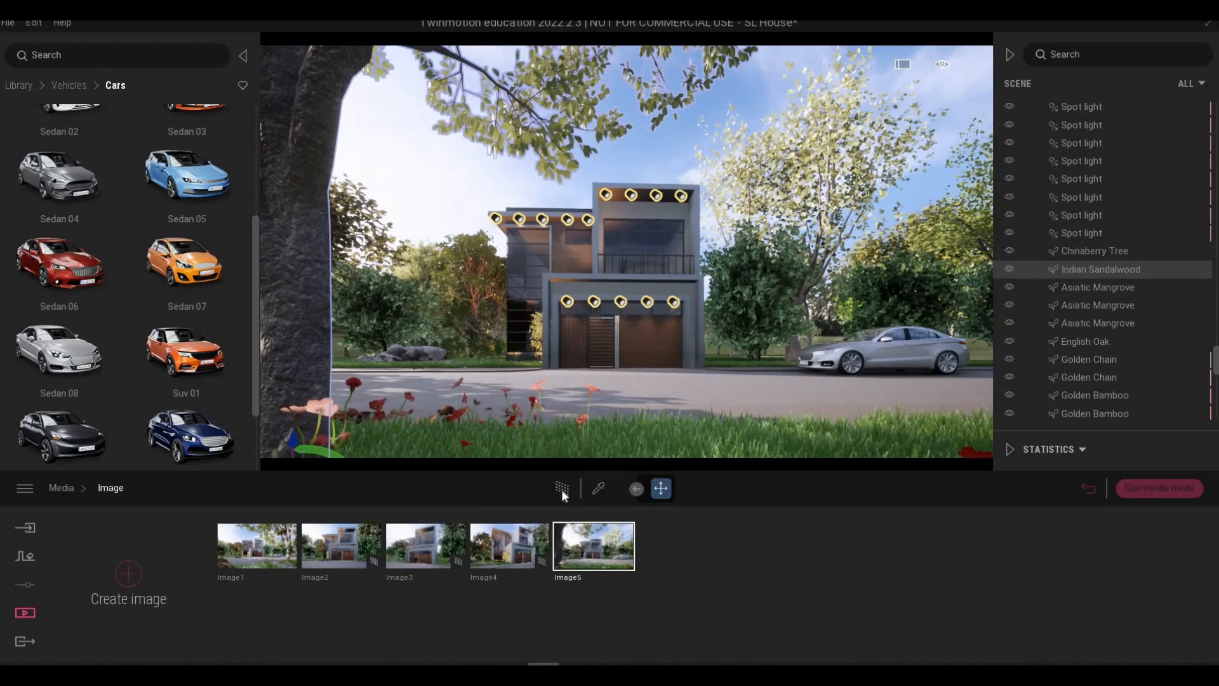
{"action": "left_click", "coordinate": [562, 488]}
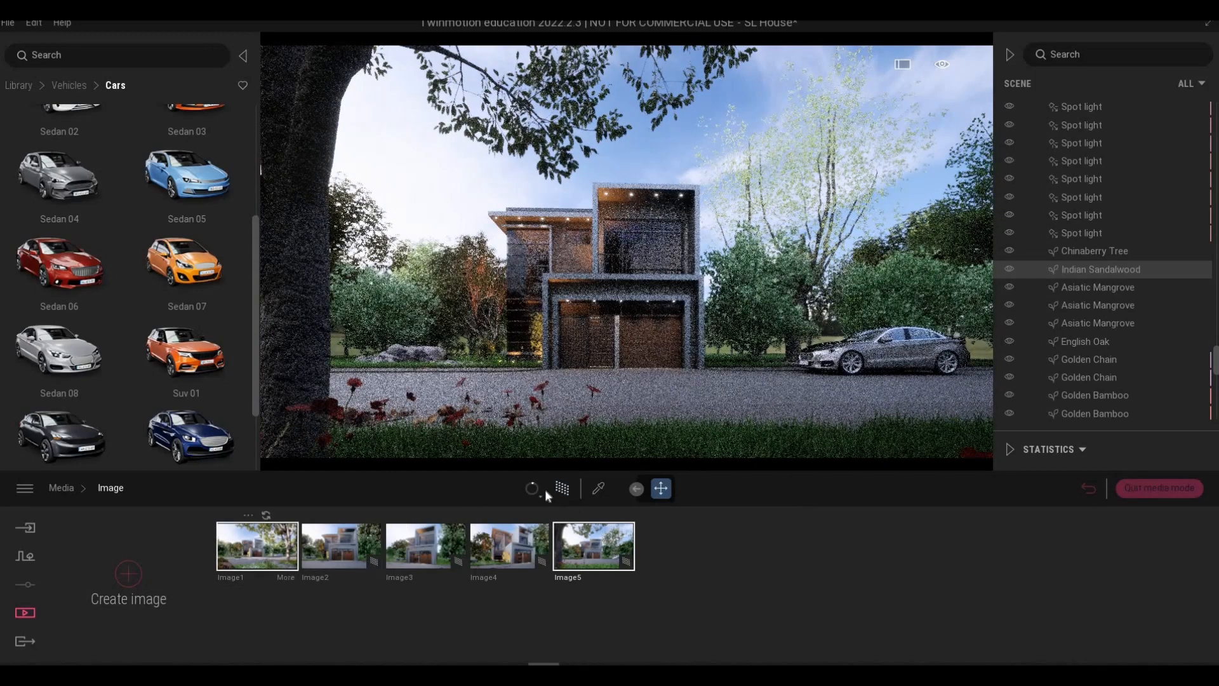
Return to the Image1 viewpoint and create a new video starting from it.
{"action": "left_click", "coordinate": [257, 545]}
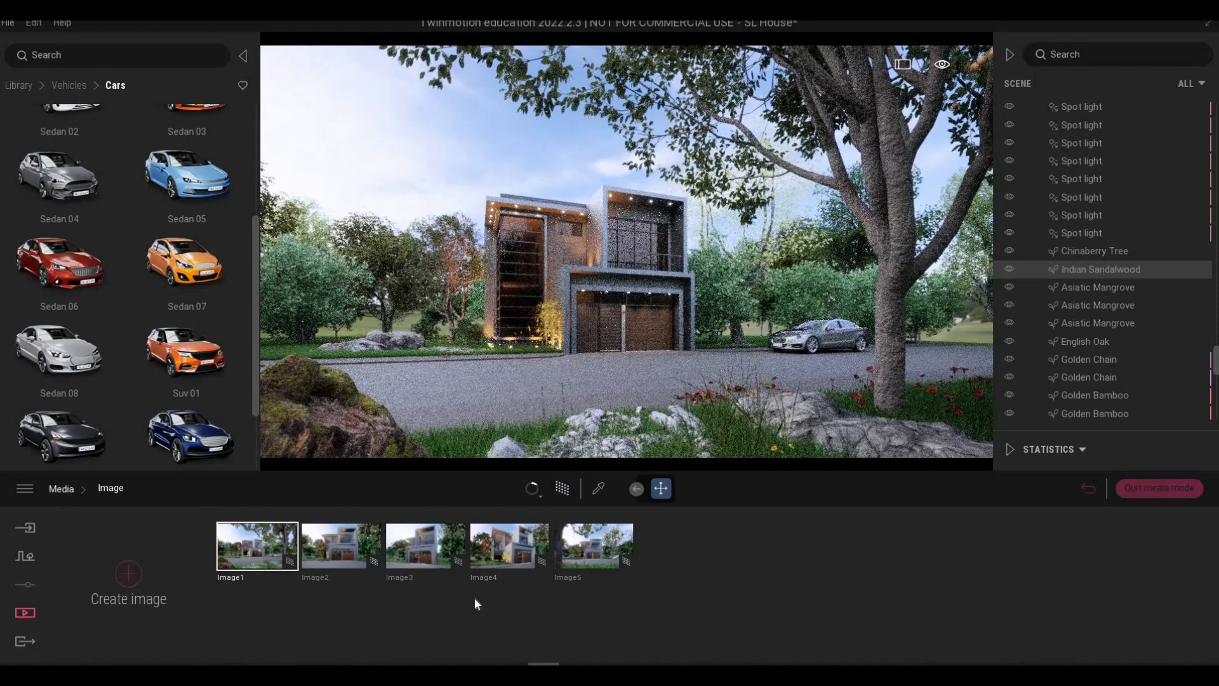
{"action": "right_click", "coordinate": [475, 599]}
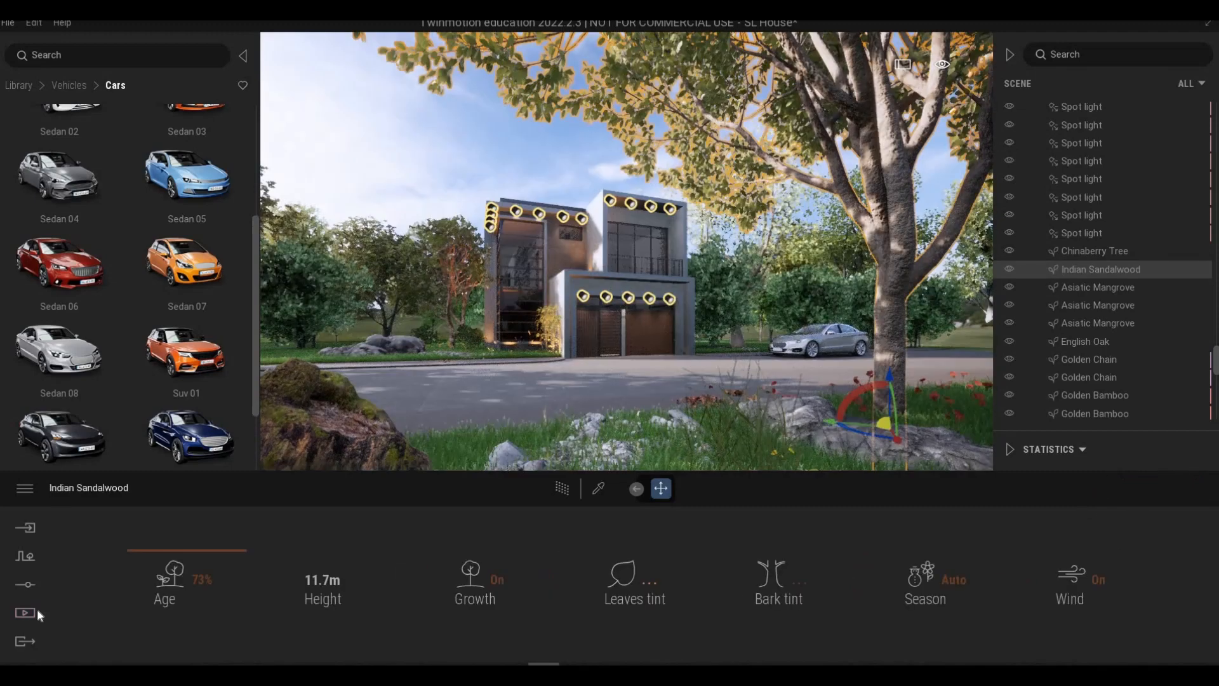
{"action": "left_click", "coordinate": [33, 608]}
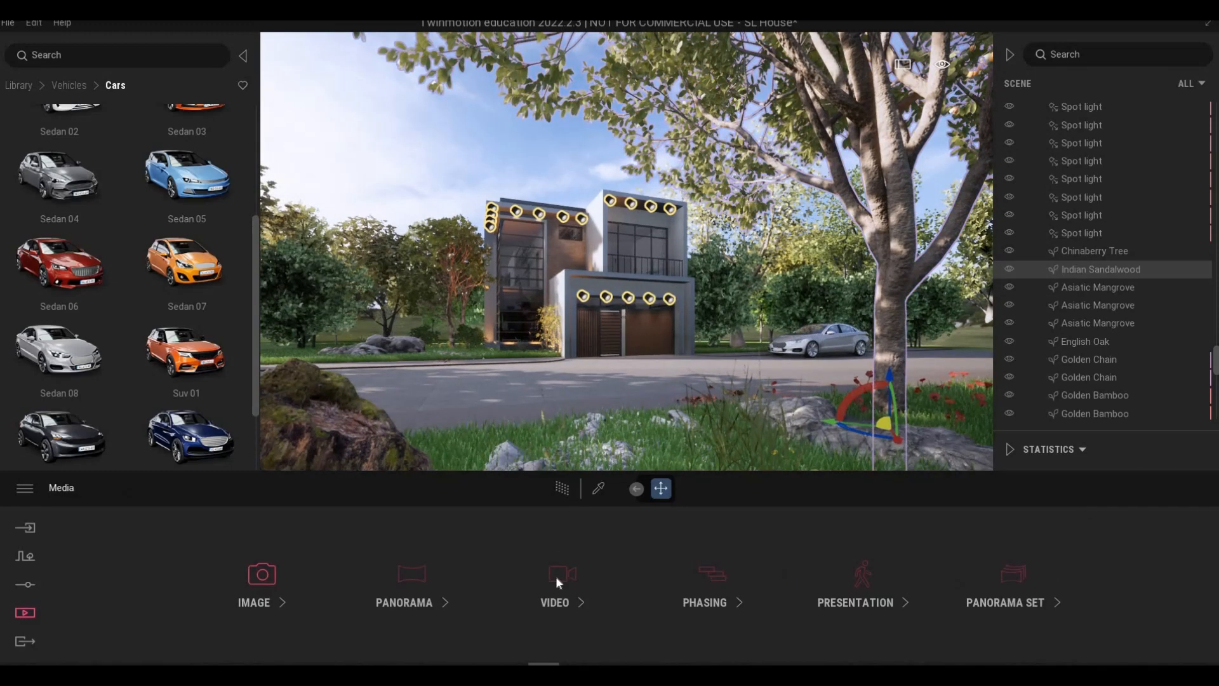
{"action": "left_click", "coordinate": [541, 580]}
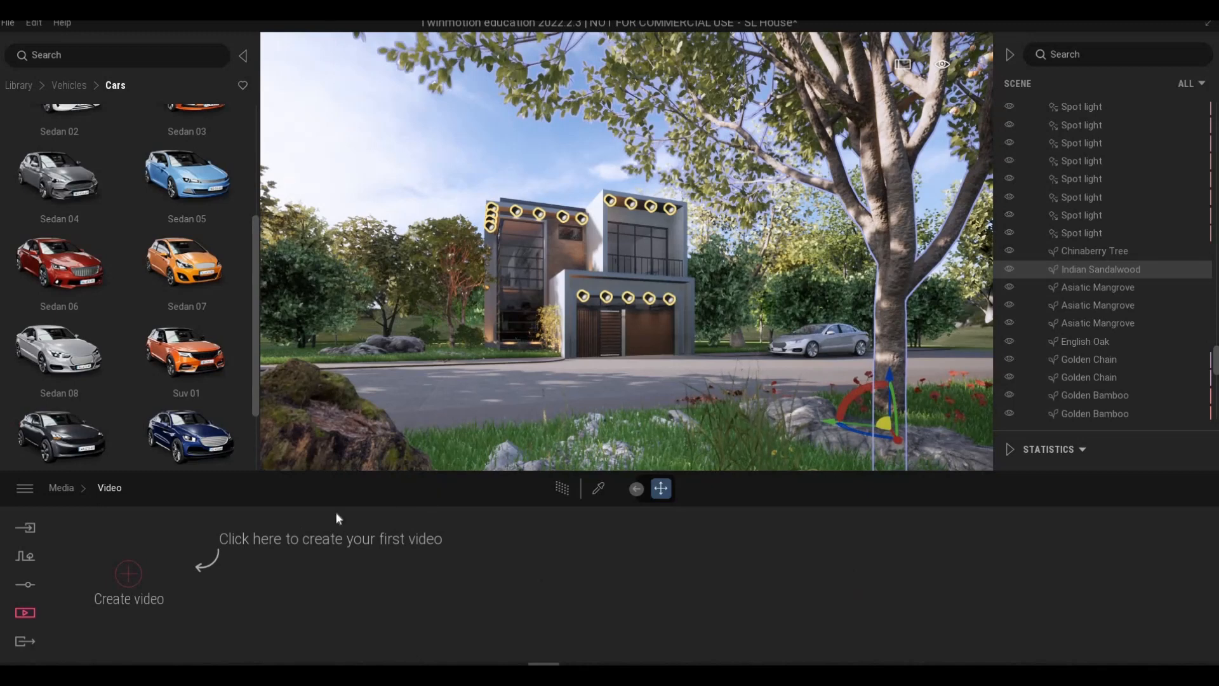
{"action": "left_click", "coordinate": [126, 572]}
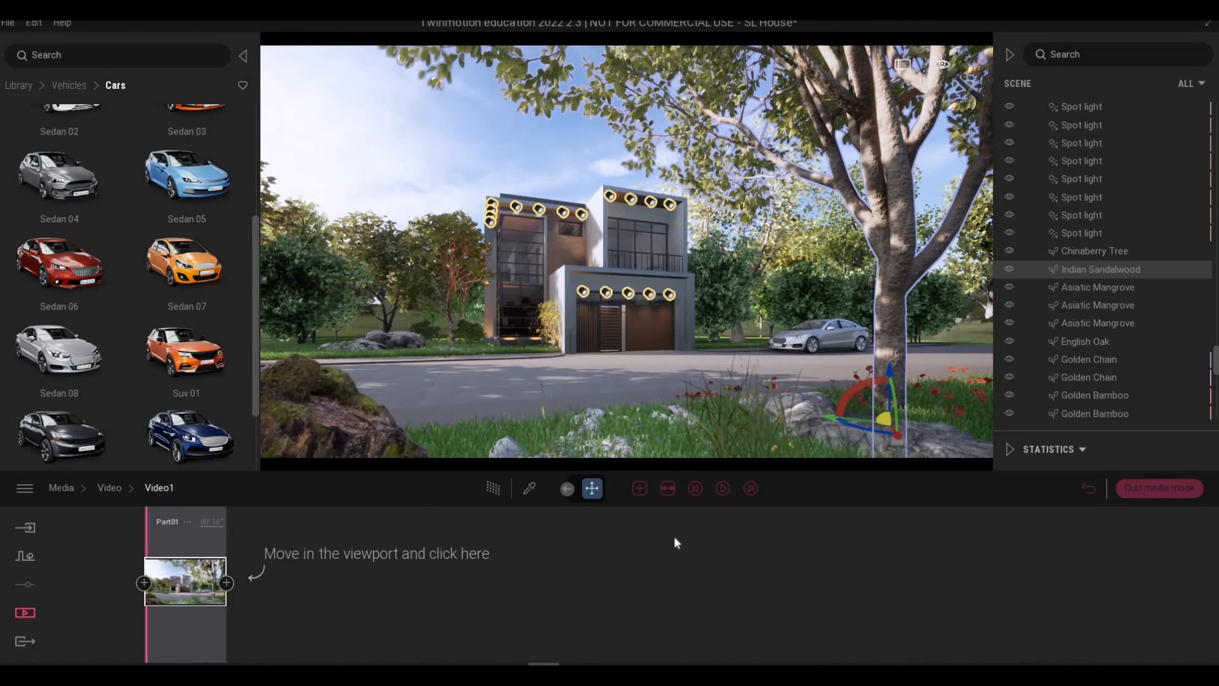
Advance the camera past the foreground tree towards the house and add this view as Part01's end keyframe.
{"action": "key", "text": "w"}
{"action": "key", "text": "w"}
{"action": "key", "text": "w"}
{"action": "key", "text": "w"}
{"action": "key", "text": "w"}
{"action": "key", "text": "w"}
{"action": "key", "text": "w"}
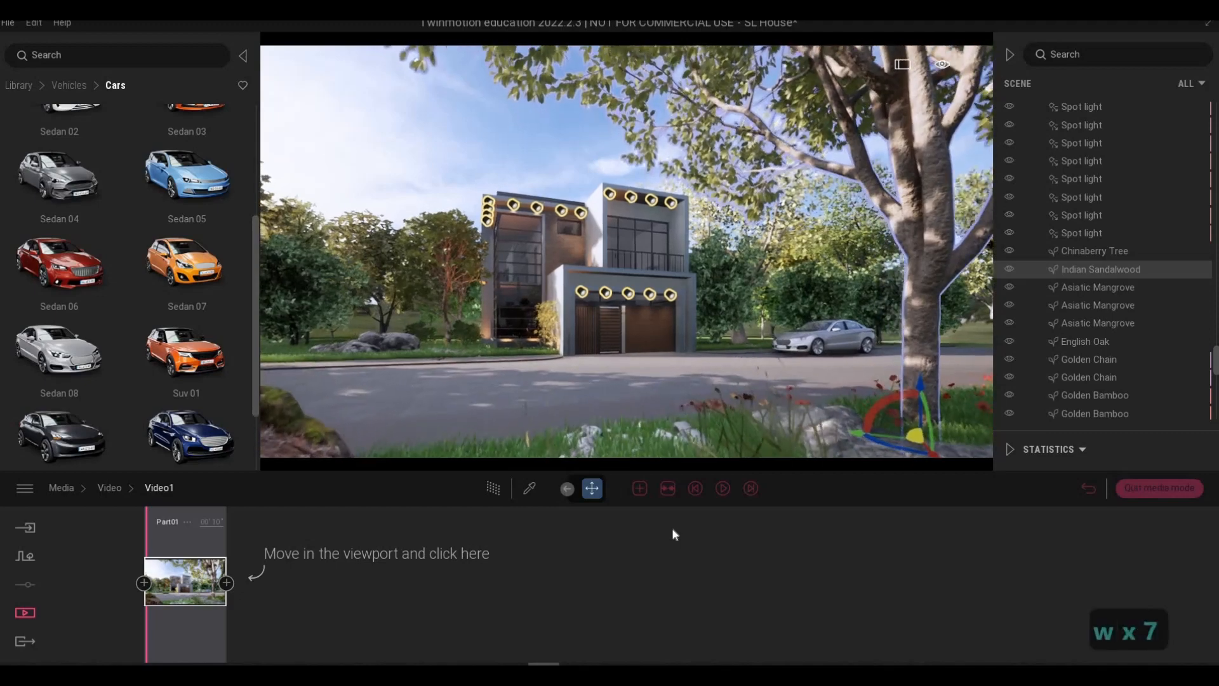
{"action": "key", "text": "w"}
{"action": "key", "text": "w"}
{"action": "key", "text": "w"}
{"action": "key", "text": "w"}
{"action": "key", "text": "w"}
{"action": "key", "text": "w"}
{"action": "key", "text": "w"}
{"action": "key", "text": "w"}
{"action": "key", "text": "w"}
{"action": "key", "text": "w"}
{"action": "key", "text": "w"}
{"action": "key", "text": "w"}
{"action": "key", "text": "w"}
{"action": "key", "text": "w"}
{"action": "key", "text": "w"}
{"action": "key", "text": "w"}
{"action": "key", "text": "w"}
{"action": "key", "text": "w"}
{"action": "key", "text": "w"}
{"action": "key", "text": "w"}
{"action": "key", "text": "4"}
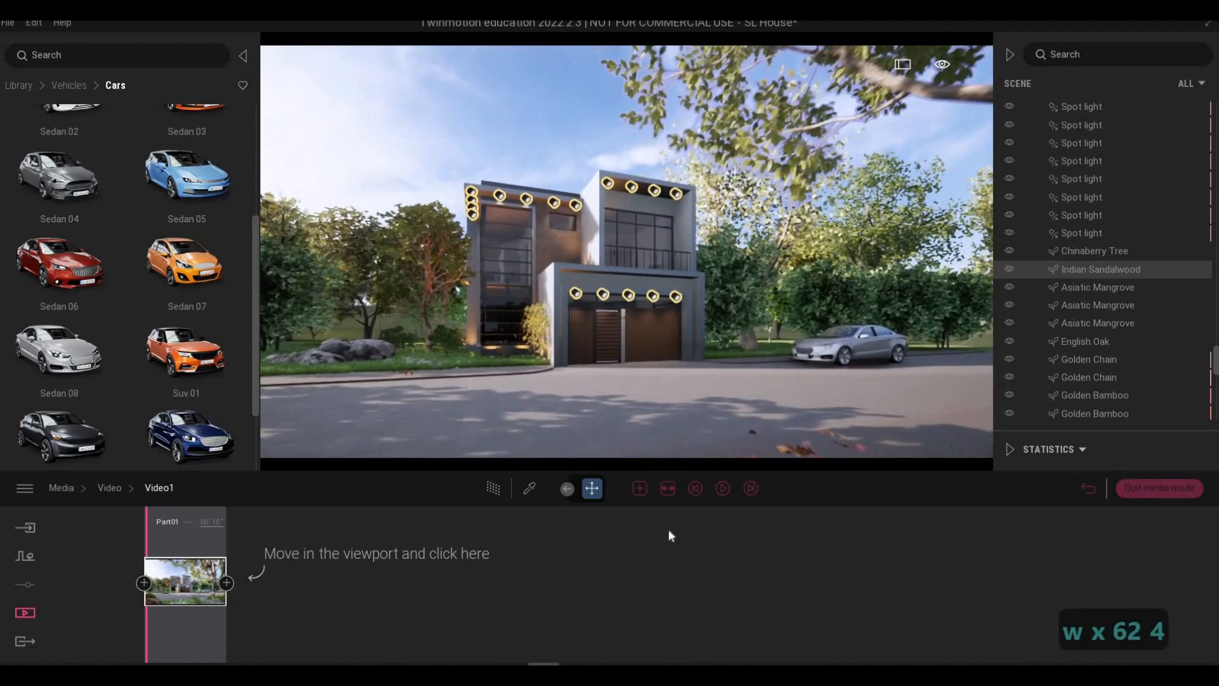
{"action": "key", "text": "w"}
{"action": "key", "text": "w"}
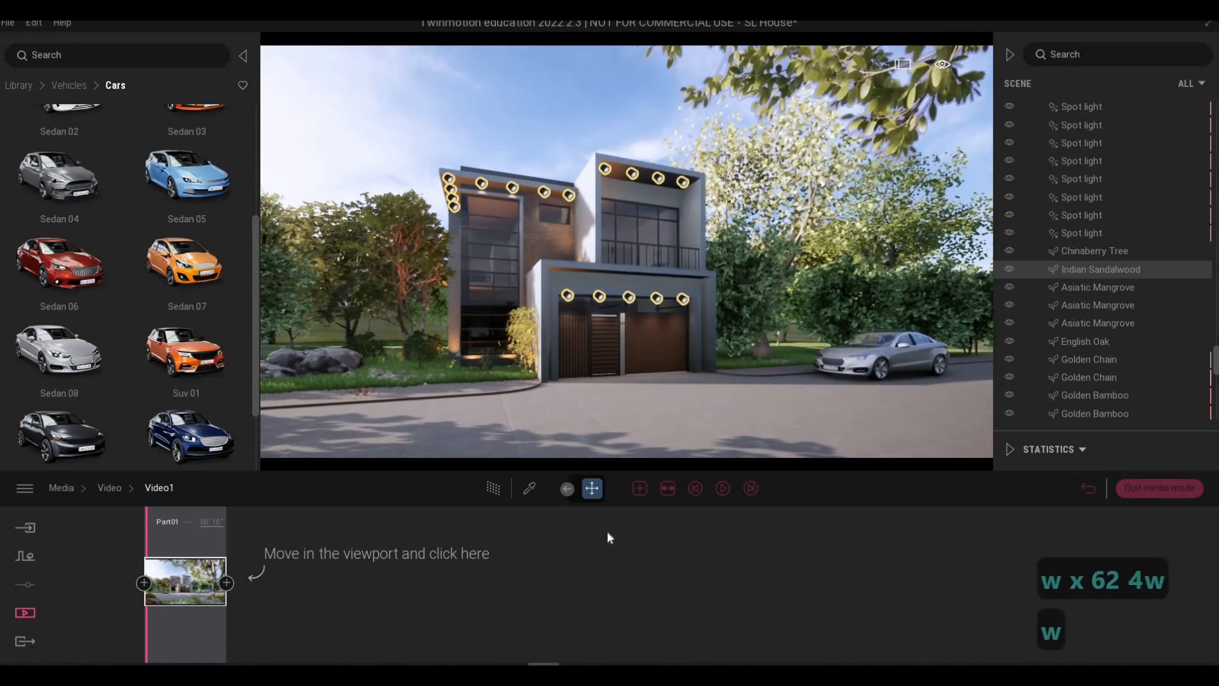
{"action": "left_click", "coordinate": [226, 583]}
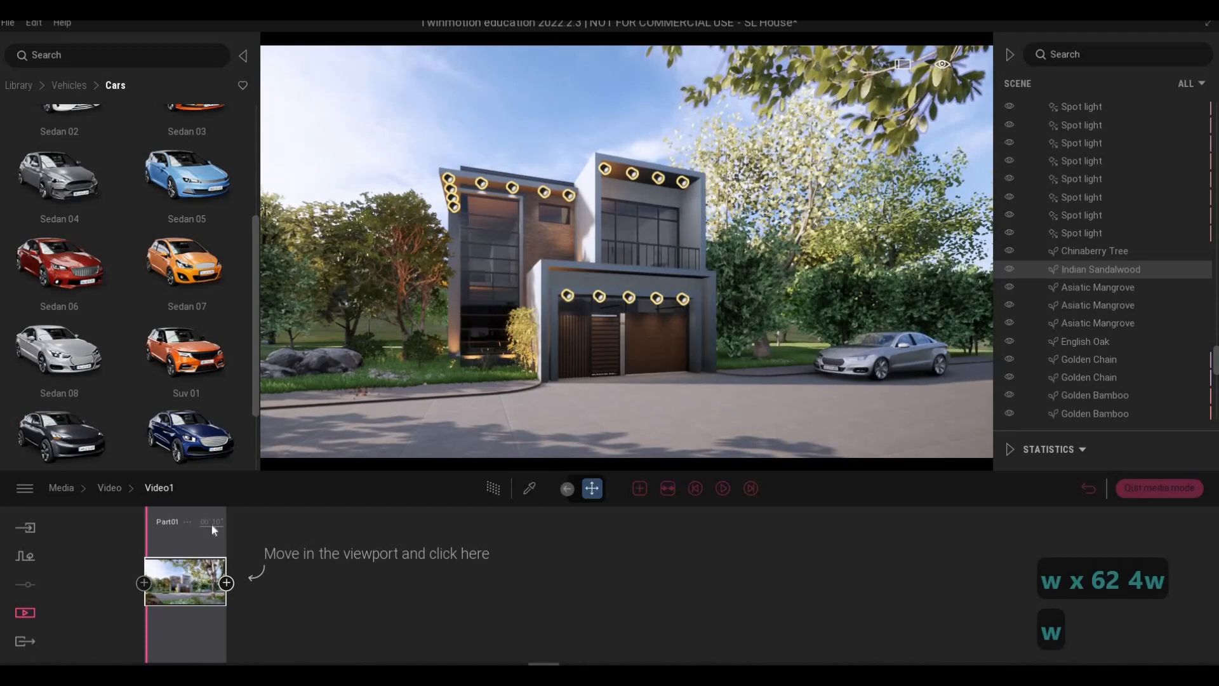
Set the length of Part01 to 6 seconds.
{"action": "left_click_drag", "start_coordinate": [212, 522], "coordinate": [247, 526]}
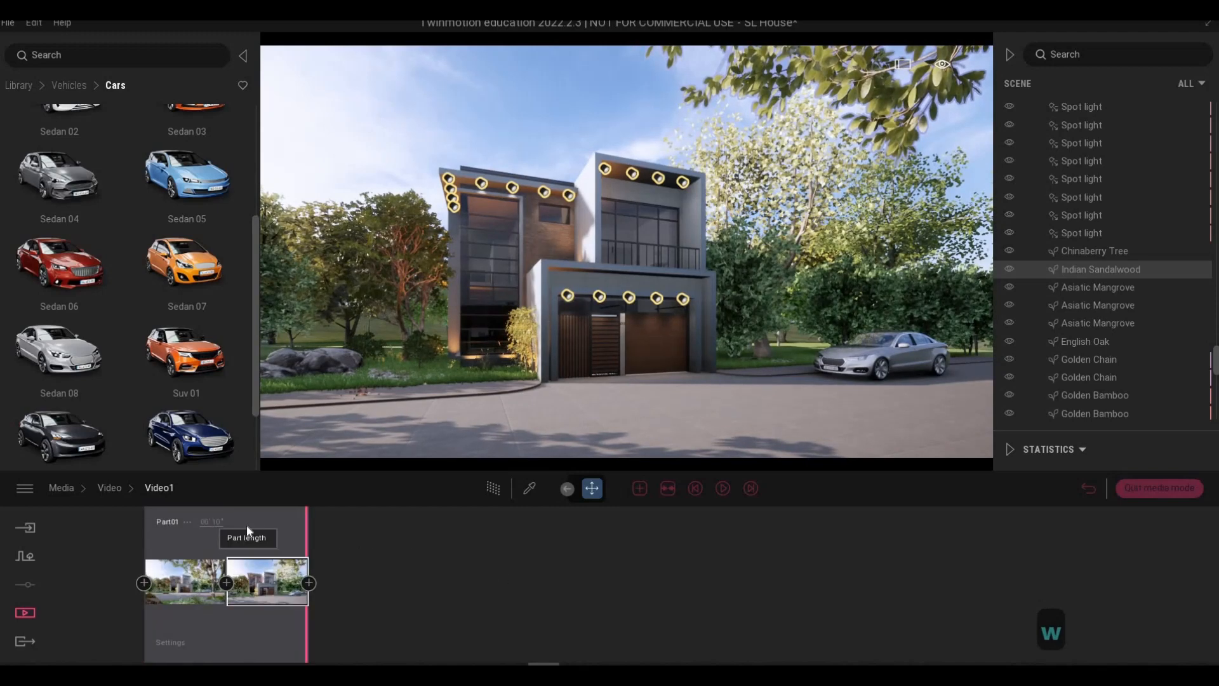
{"action": "type", "text": "6"}
{"action": "key", "text": "Return"}
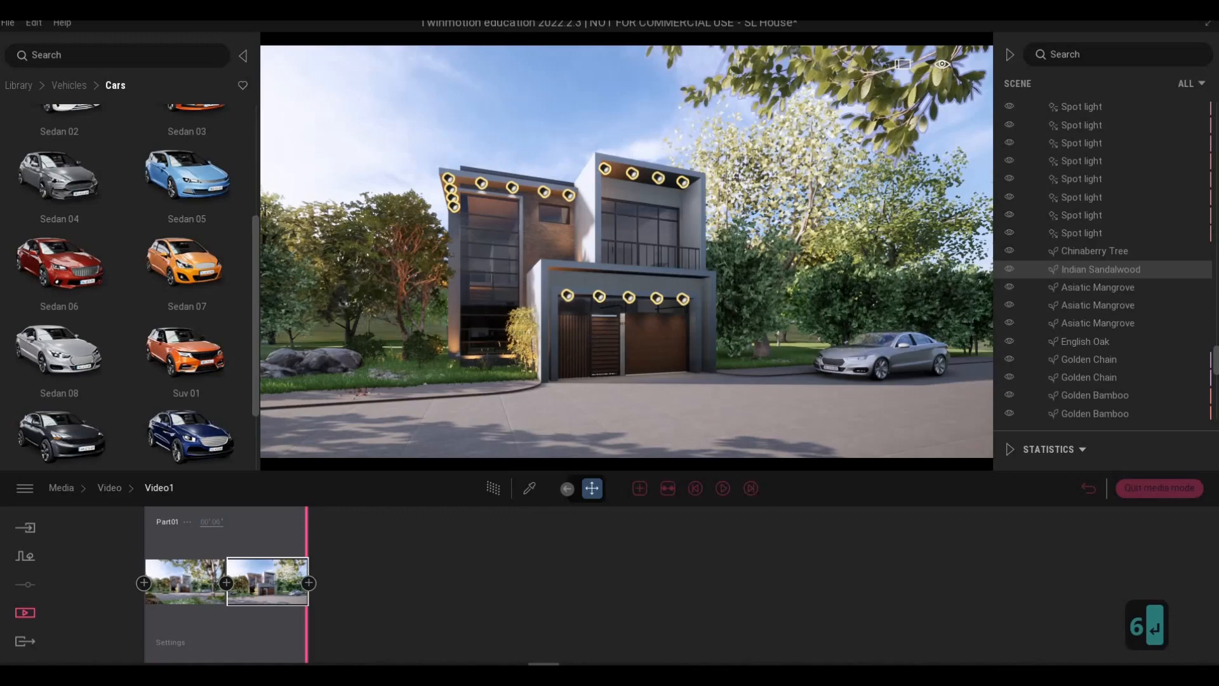
Reframe the house front across the road with the Indian Sandalwood trunk in the foreground and start a new video part there.
{"action": "key", "text": "s"}
{"action": "key", "text": "d"}
{"action": "key", "text": "s"}
{"action": "key", "text": "s"}
{"action": "key", "text": "s"}
{"action": "key", "text": "a"}
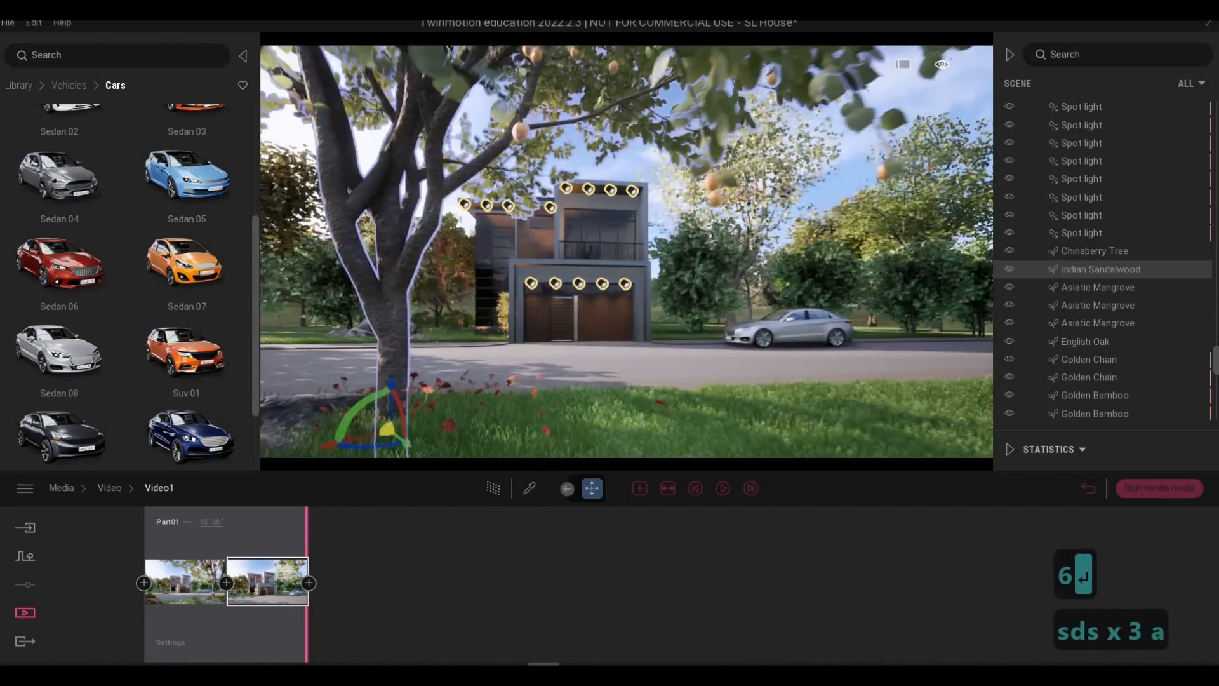
{"action": "key", "text": "w"}
{"action": "key", "text": "e"}
{"action": "key", "text": "a"}
{"action": "key", "text": "a"}
{"action": "key", "text": "d"}
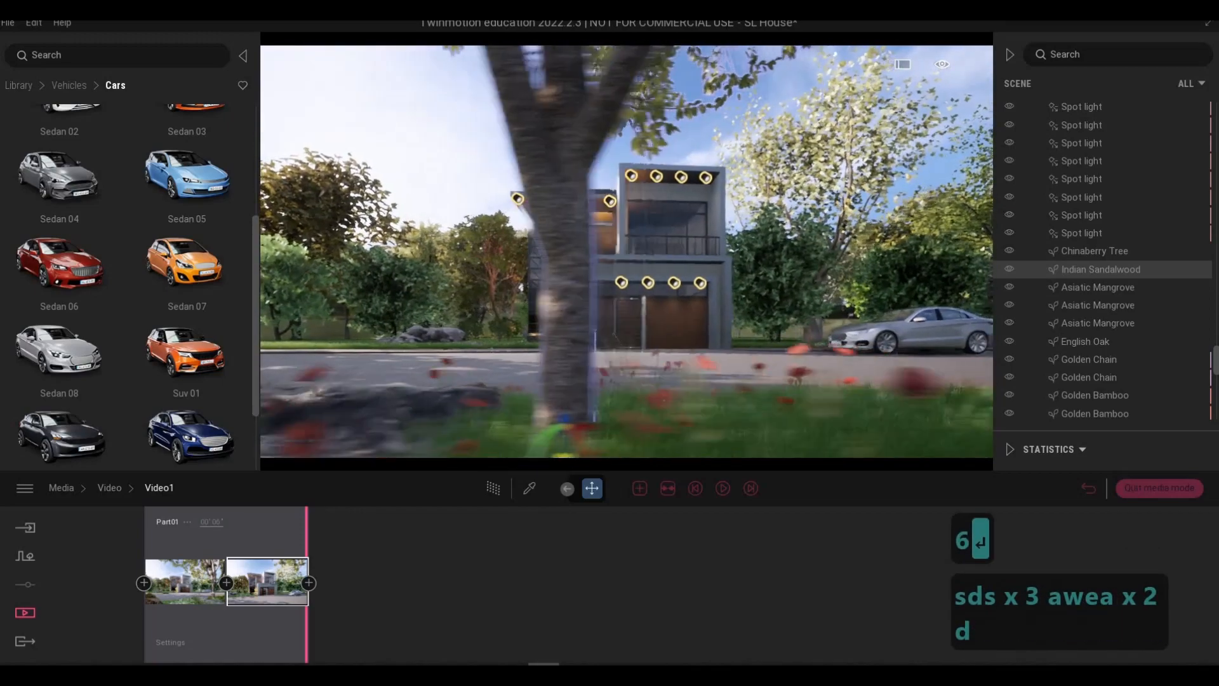
{"action": "key", "text": "d"}
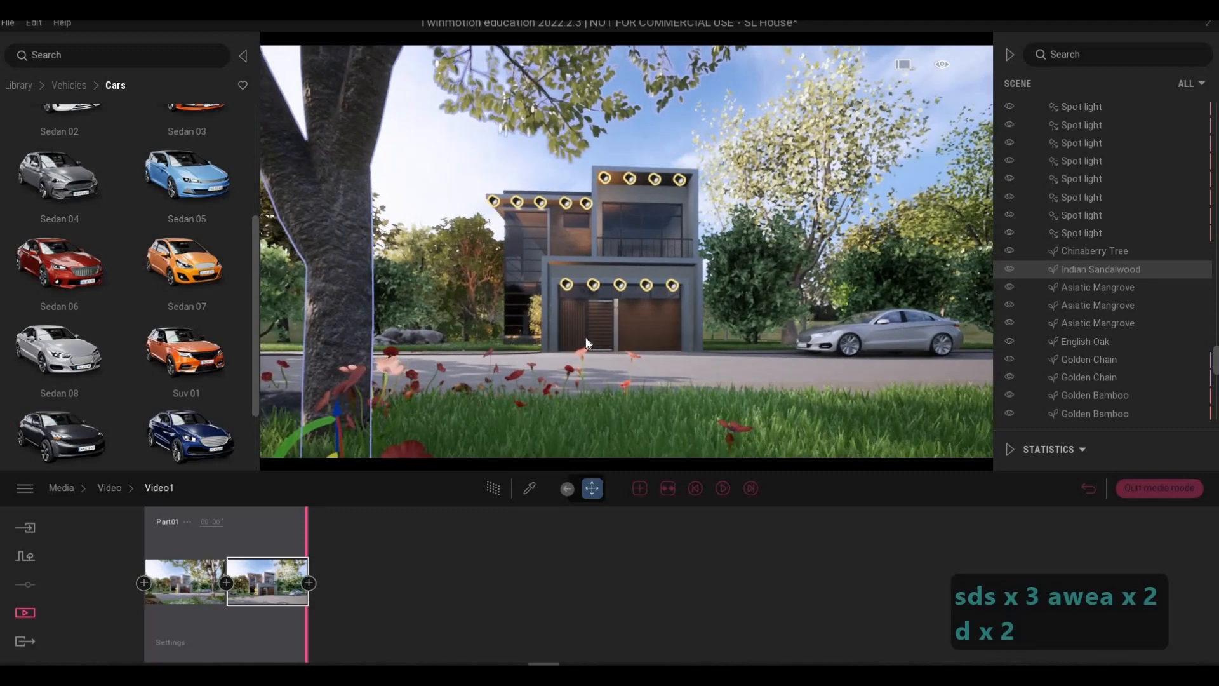
{"action": "key", "text": "q"}
{"action": "key", "text": "e"}
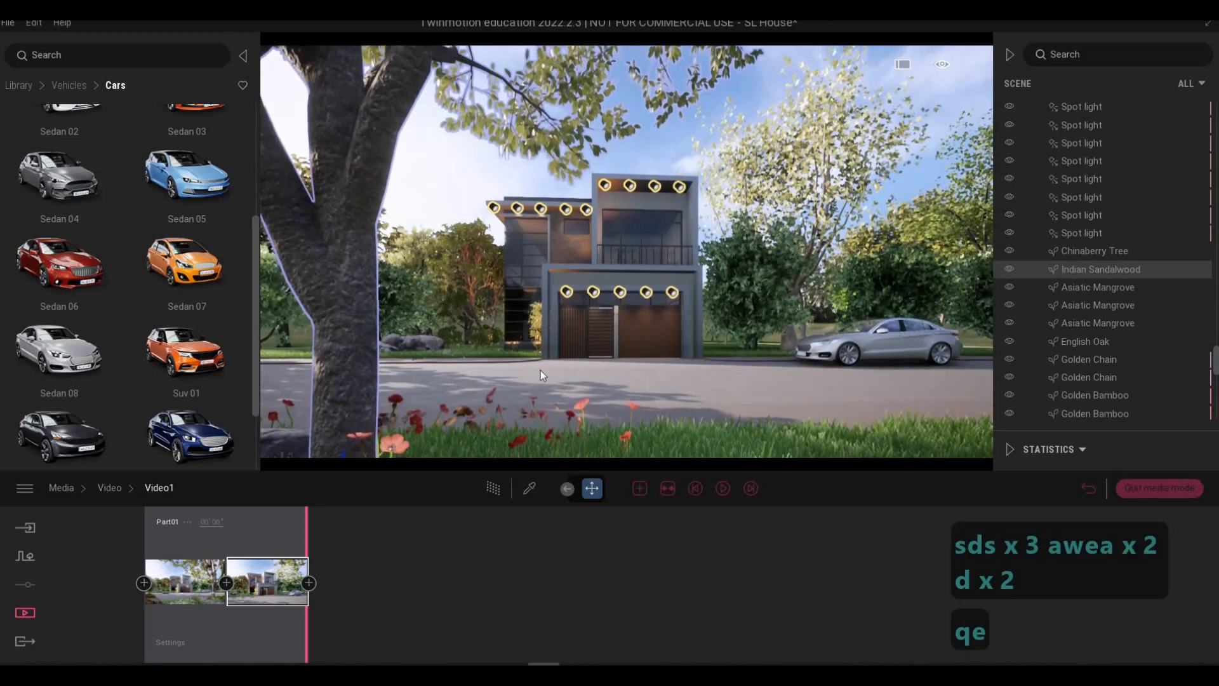
{"action": "left_click", "coordinate": [639, 488]}
Shift the camera to the rock side of the Indian Sandalwood trunk and refresh Part02's first keyframe with this view.
{"action": "key", "text": "a"}
{"action": "key", "text": "a"}
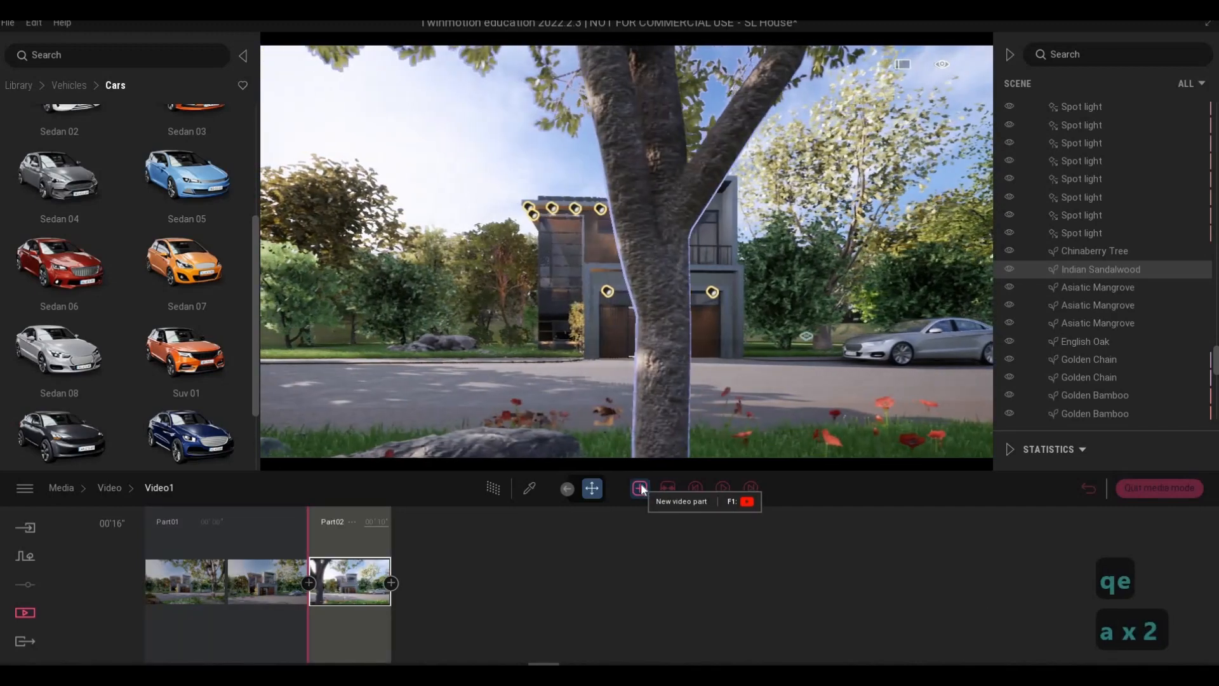
{"action": "key", "text": "a"}
{"action": "key", "text": "a"}
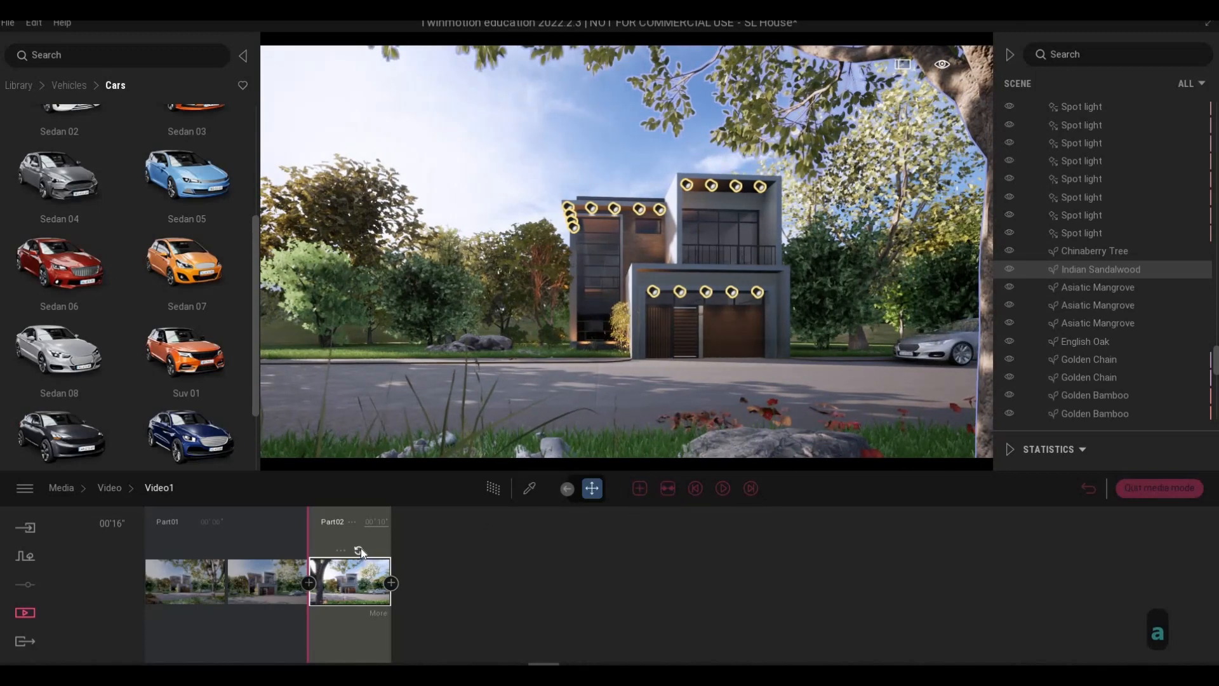
Slide the camera back past the trunk, add this view as Part02's end keyframe, and set the part's length to 6 seconds.
{"action": "key", "text": "d"}
{"action": "key", "text": "d"}
{"action": "key", "text": "d"}
{"action": "key", "text": "d"}
{"action": "key", "text": "d"}
{"action": "key", "text": "d"}
{"action": "key", "text": "d"}
{"action": "key", "text": "d"}
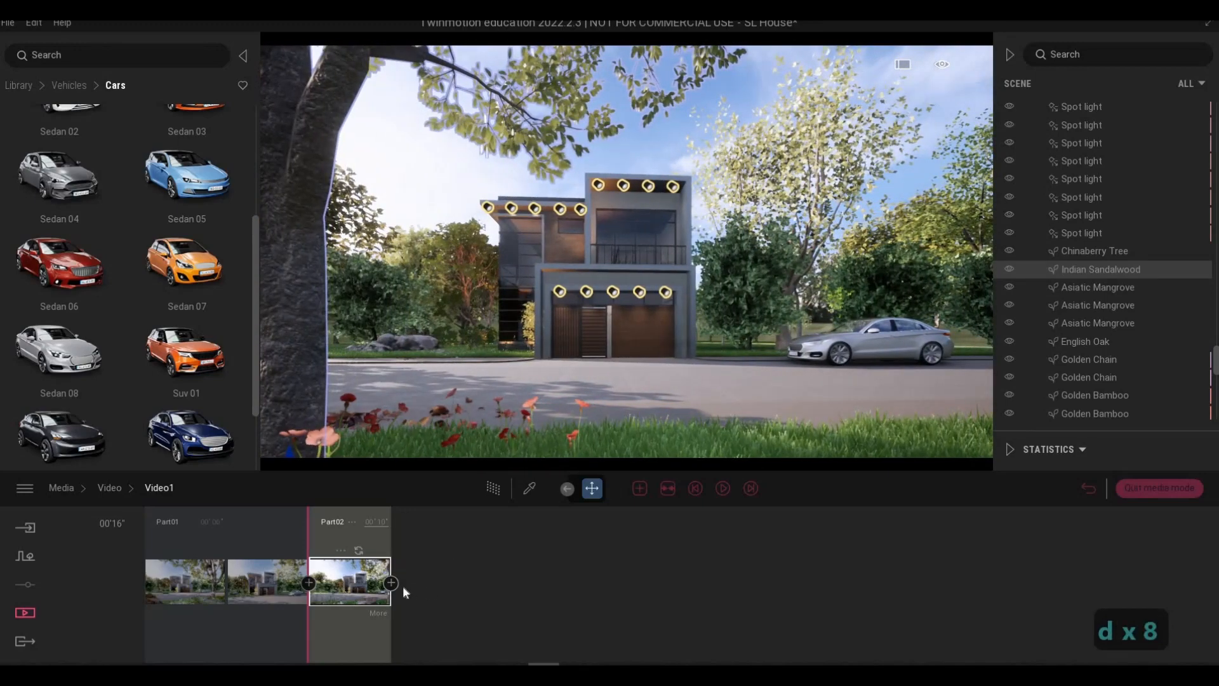
{"action": "left_click", "coordinate": [391, 583]}
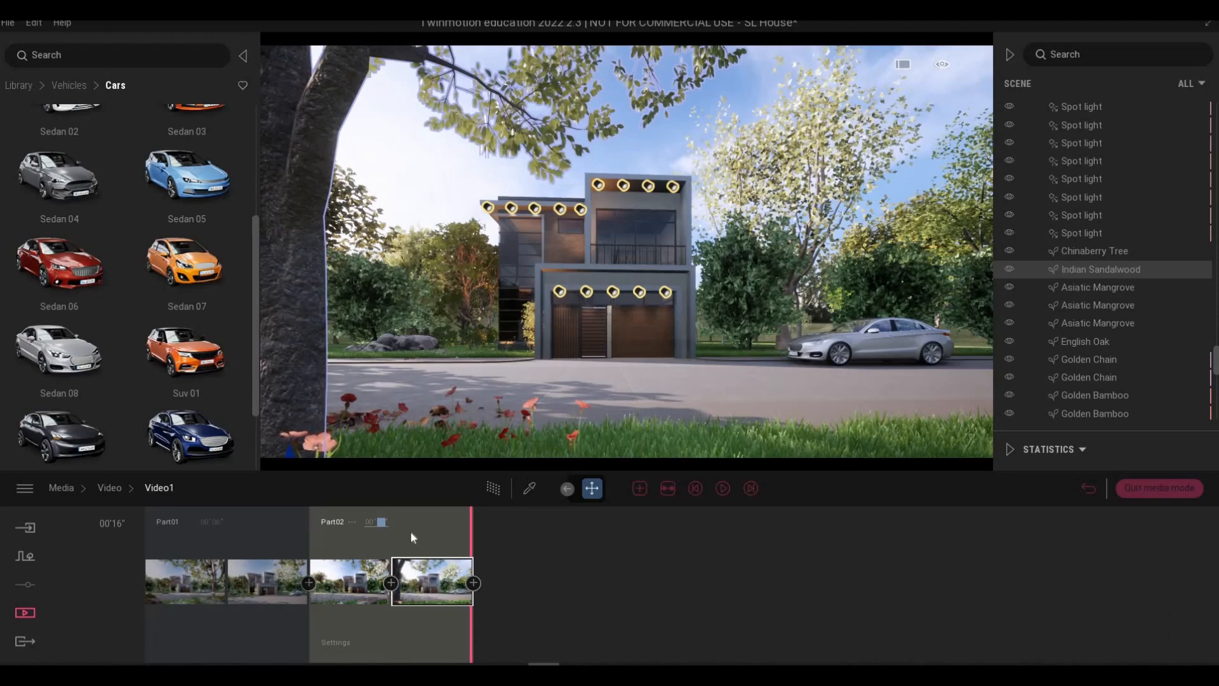
{"action": "type", "text": "6"}
{"action": "key", "text": "Return"}
Reframe the house from the road at an angle showing the glass corner, yellow shrub and garage, and start a new video part there.
{"action": "key", "text": "d"}
{"action": "key", "text": "d"}
{"action": "key", "text": "d"}
{"action": "key", "text": "d"}
{"action": "key", "text": "d"}
{"action": "key", "text": "d"}
{"action": "key", "text": "d"}
{"action": "key", "text": "d"}
{"action": "key", "text": "d"}
{"action": "key", "text": "d"}
{"action": "key", "text": "d"}
{"action": "key", "text": "d"}
{"action": "key", "text": "d"}
{"action": "key", "text": "d"}
{"action": "key", "text": "d"}
{"action": "key", "text": "d"}
{"action": "key", "text": "d"}
{"action": "key", "text": "d"}
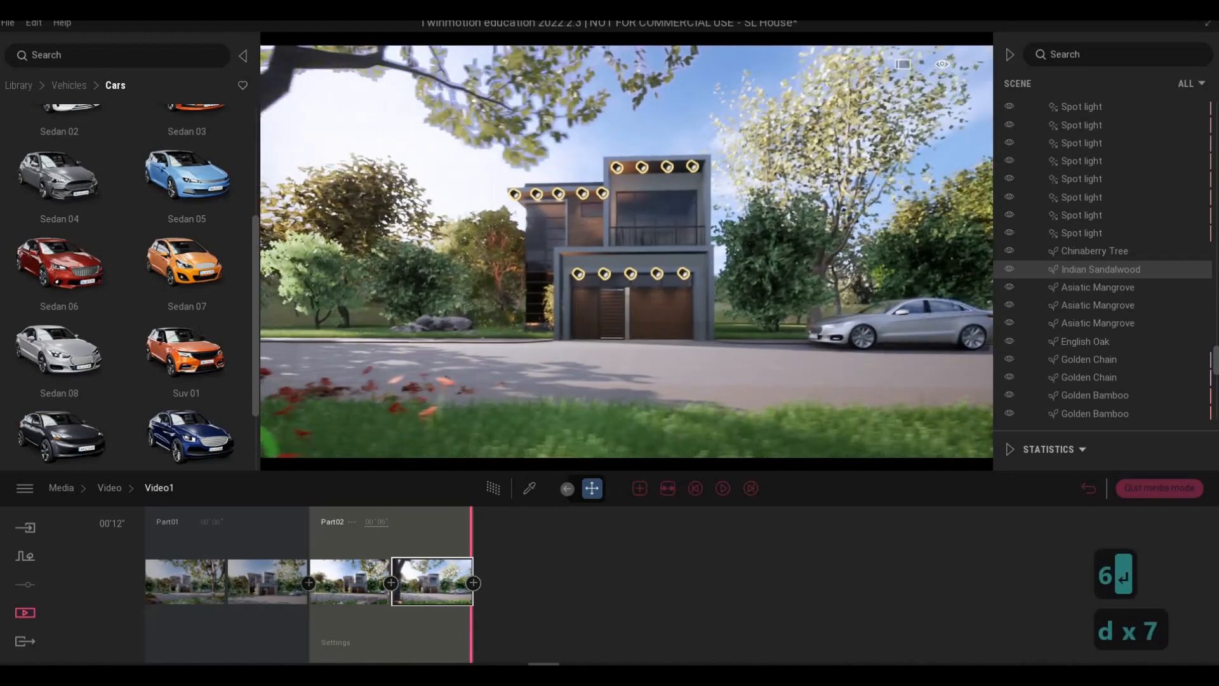
{"action": "key", "text": "w"}
{"action": "key", "text": "w"}
{"action": "key", "text": "w"}
{"action": "key", "text": "w"}
{"action": "key", "text": "w"}
{"action": "key", "text": "w"}
{"action": "key", "text": "w"}
{"action": "key", "text": "w"}
{"action": "key", "text": "w"}
{"action": "key", "text": "w"}
{"action": "key", "text": "w"}
{"action": "key", "text": "w"}
{"action": "key", "text": "w"}
{"action": "key", "text": "w"}
{"action": "key", "text": "w"}
{"action": "key", "text": "w"}
{"action": "key", "text": "a"}
{"action": "key", "text": "a"}
{"action": "key", "text": "a"}
{"action": "key", "text": "a"}
{"action": "key", "text": "a"}
{"action": "key", "text": "a"}
{"action": "key", "text": "a"}
{"action": "key", "text": "a"}
{"action": "key", "text": "a"}
{"action": "key", "text": "a"}
{"action": "key", "text": "a"}
{"action": "key", "text": "a"}
{"action": "key", "text": "a"}
{"action": "key", "text": "a"}
{"action": "key", "text": "a"}
{"action": "key", "text": "a"}
{"action": "key", "text": "a"}
{"action": "key", "text": "a"}
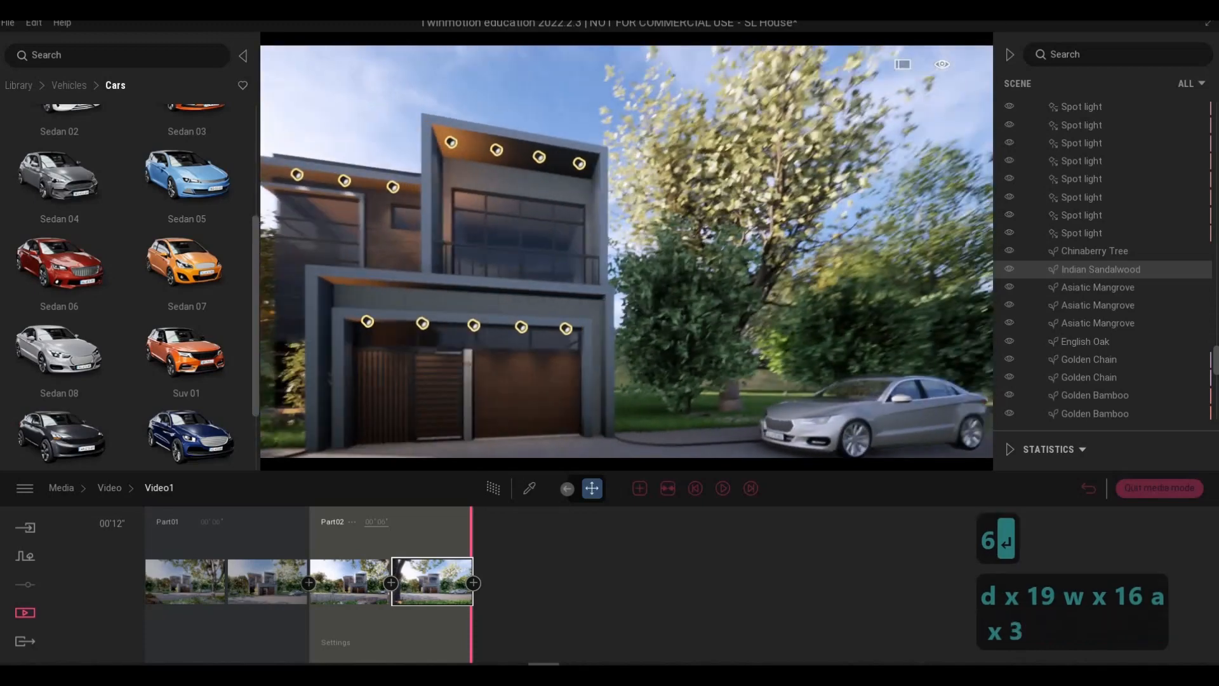
{"action": "key", "text": "s"}
{"action": "key", "text": "s"}
{"action": "key", "text": "s"}
{"action": "key", "text": "s"}
{"action": "key", "text": "s"}
{"action": "key", "text": "a"}
{"action": "key", "text": "a"}
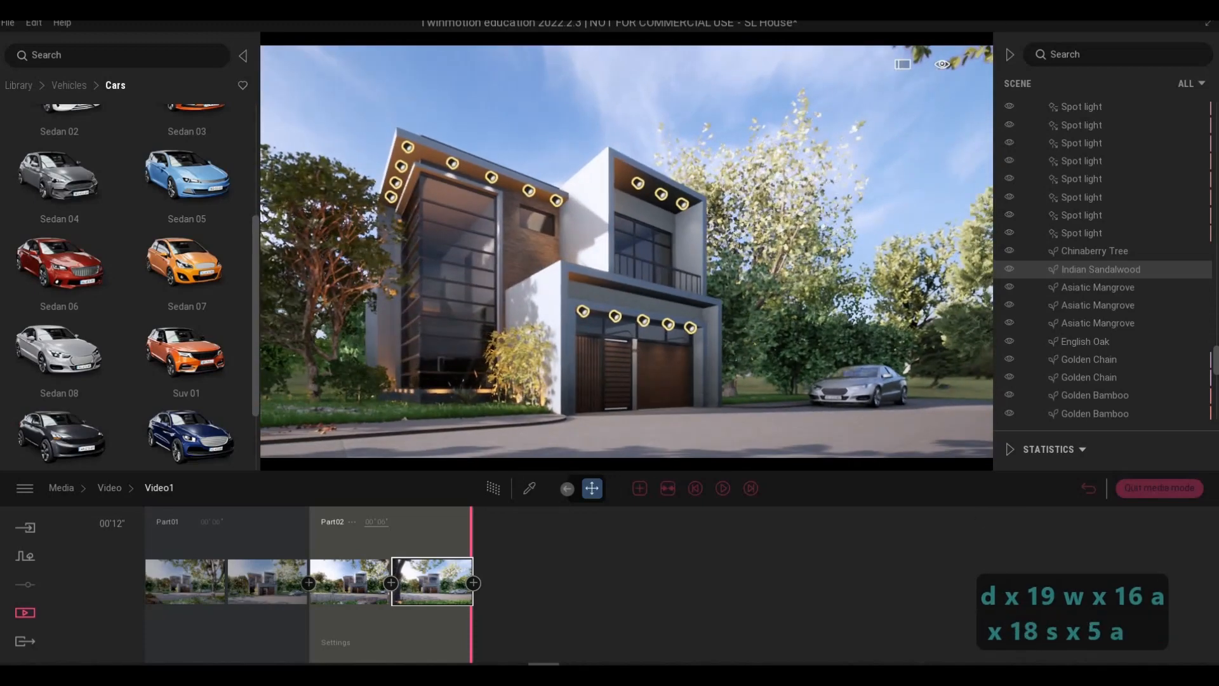
{"action": "key", "text": "w"}
{"action": "key", "text": "w"}
{"action": "key", "text": "d"}
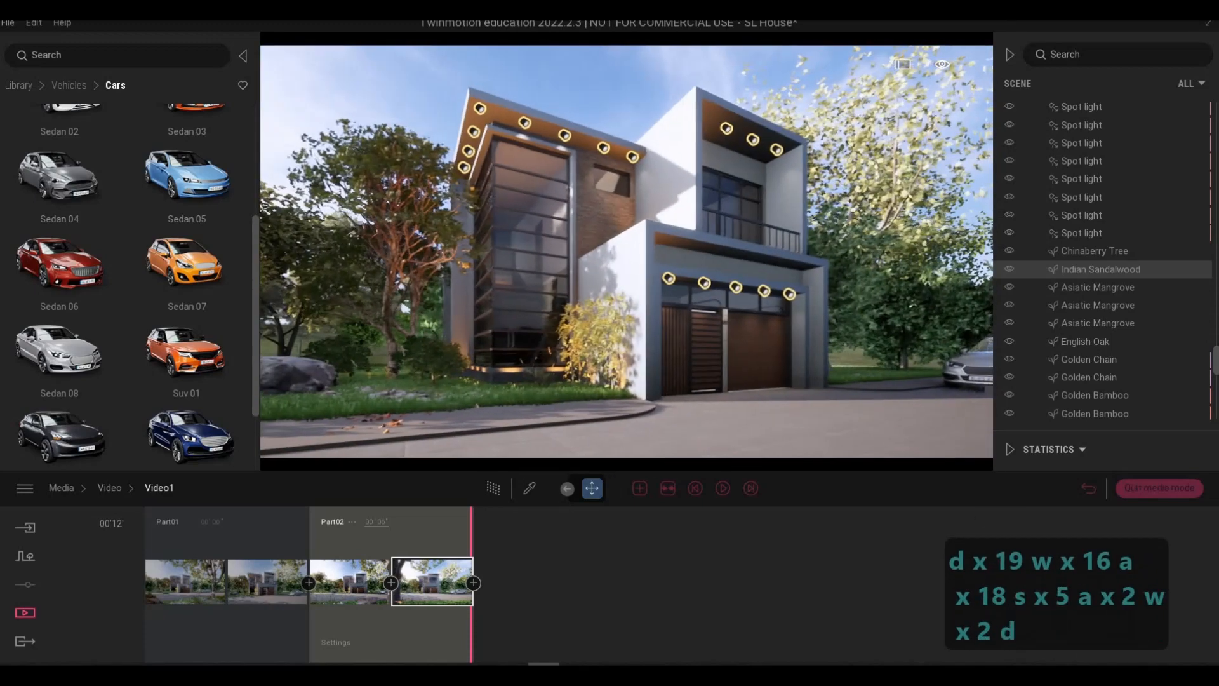
{"action": "key", "text": "w"}
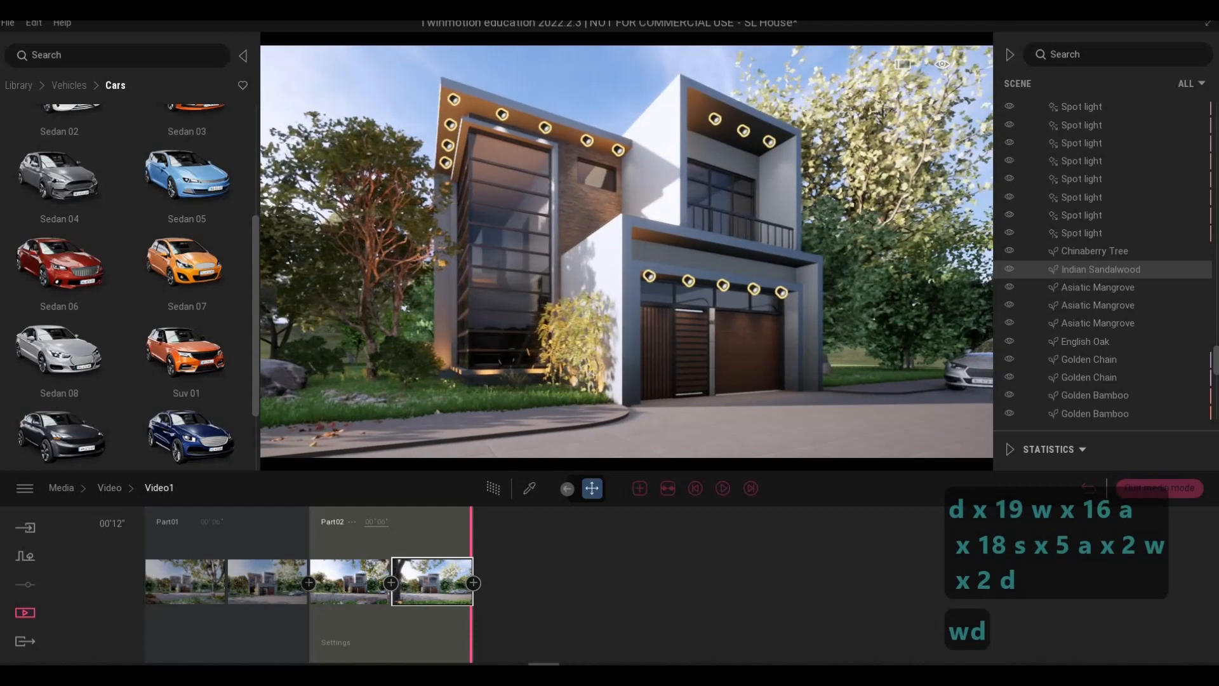
{"action": "left_click", "coordinate": [642, 490]}
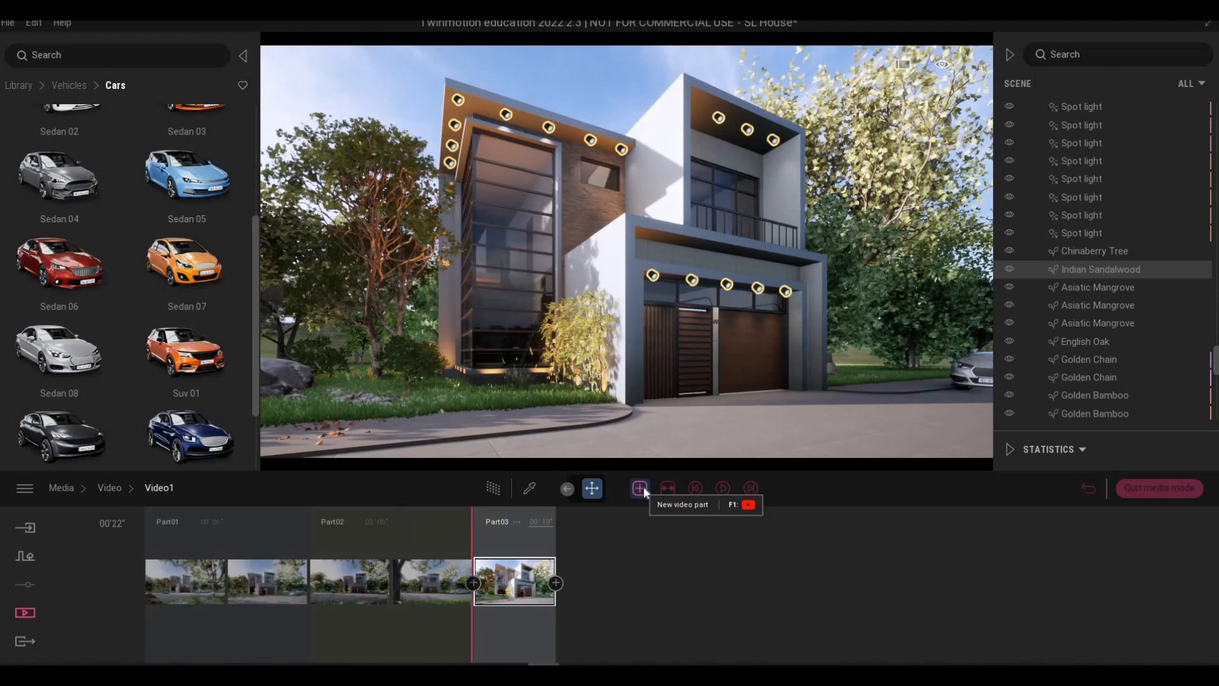
{"action": "key", "text": "w"}
{"action": "key", "text": "w"}
{"action": "key", "text": "w"}
{"action": "key", "text": "w"}
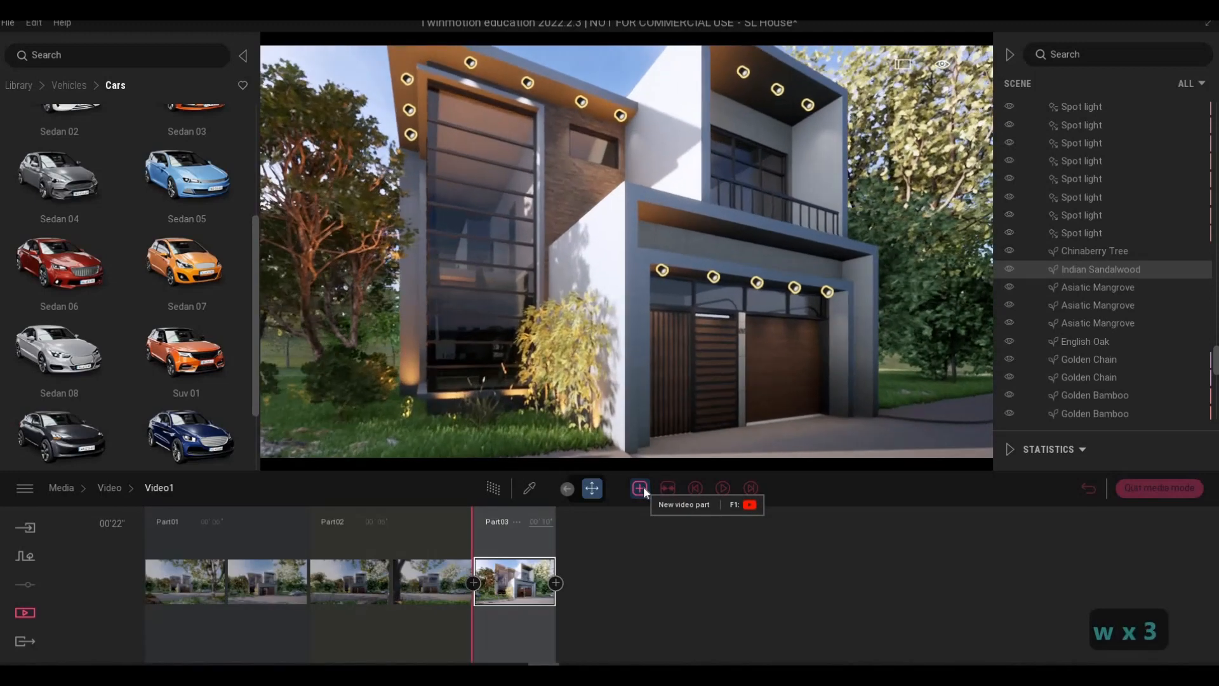
{"action": "key", "text": "w"}
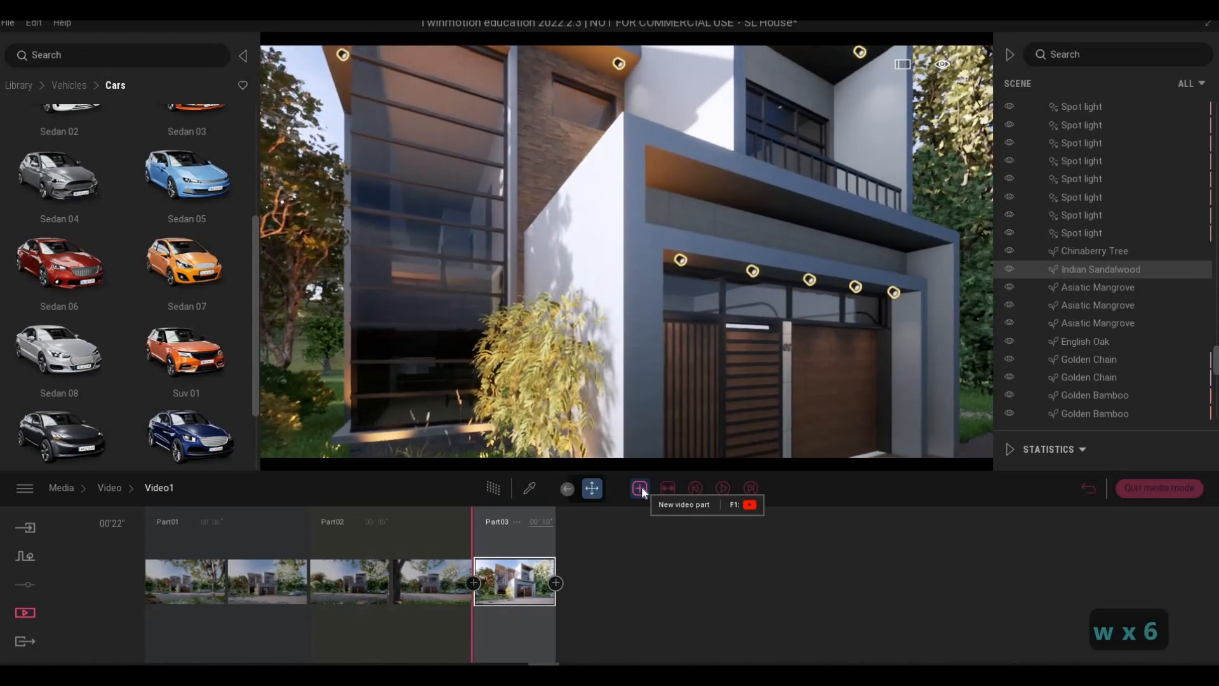
{"action": "left_click", "coordinate": [518, 589]}
Slide the camera sideways until the rocks beside the house are in view and refresh Part03's first keyframe with this view.
{"action": "key", "text": "a"}
{"action": "key", "text": "a"}
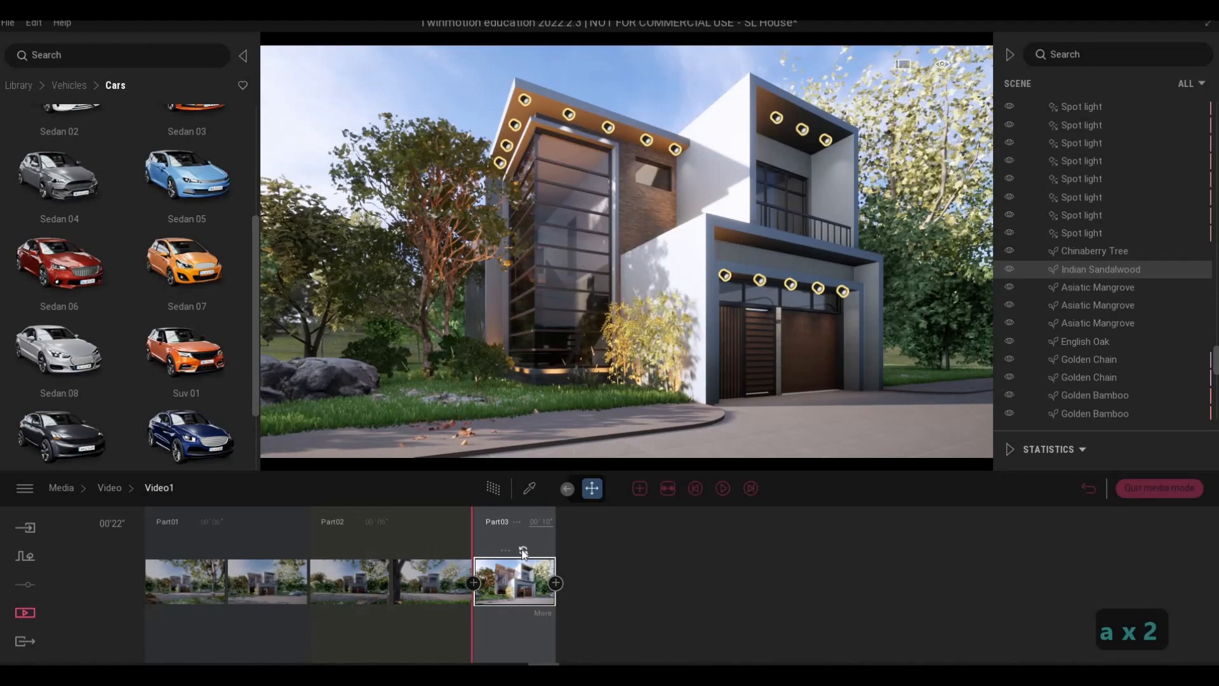
{"action": "key", "text": "d"}
{"action": "key", "text": "d"}
{"action": "key", "text": "d"}
{"action": "key", "text": "d"}
{"action": "key", "text": "d"}
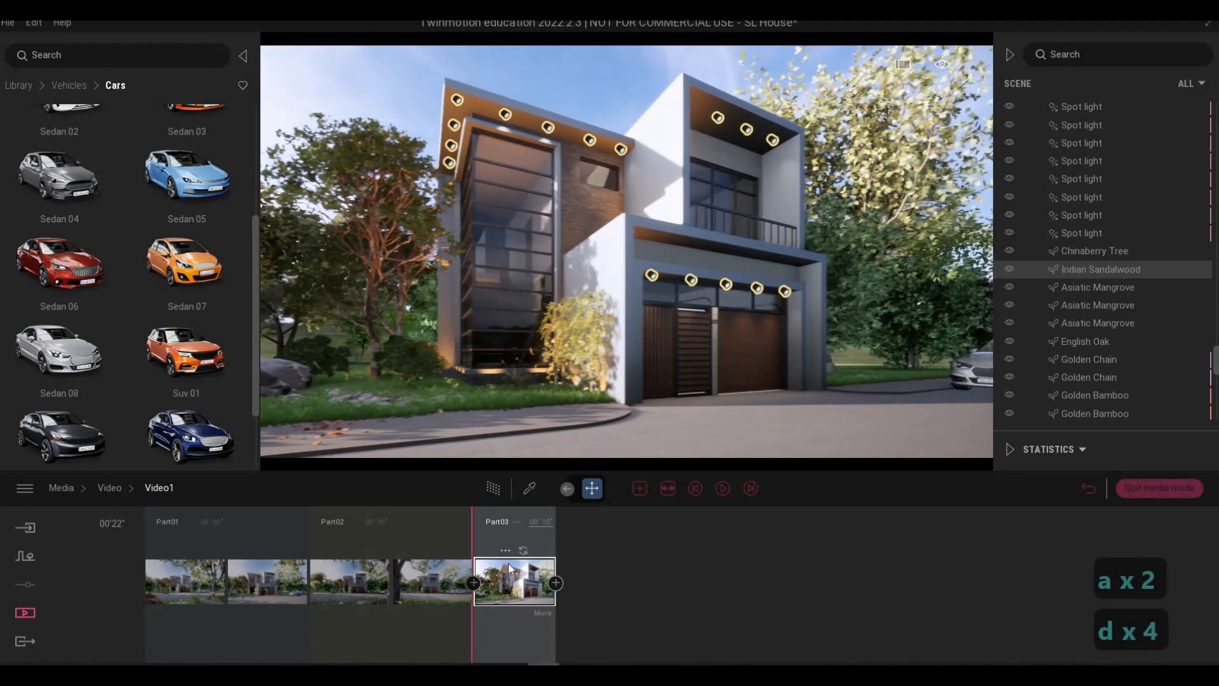
{"action": "key", "text": "a"}
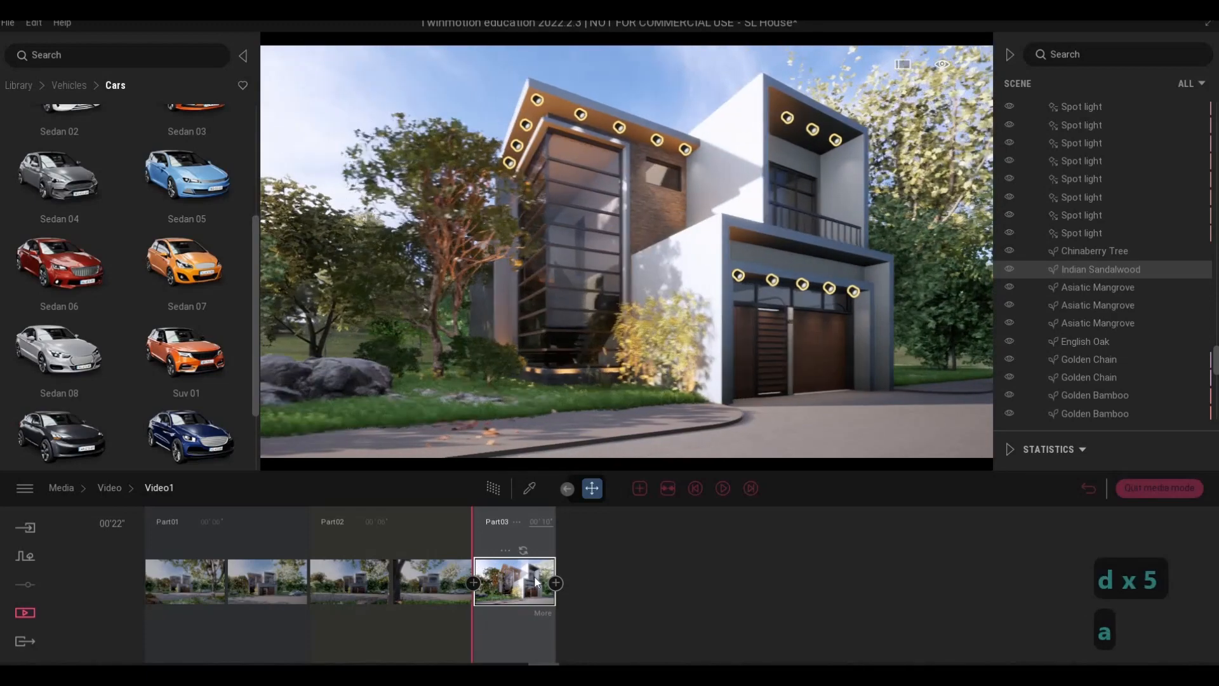
{"action": "key", "text": "a"}
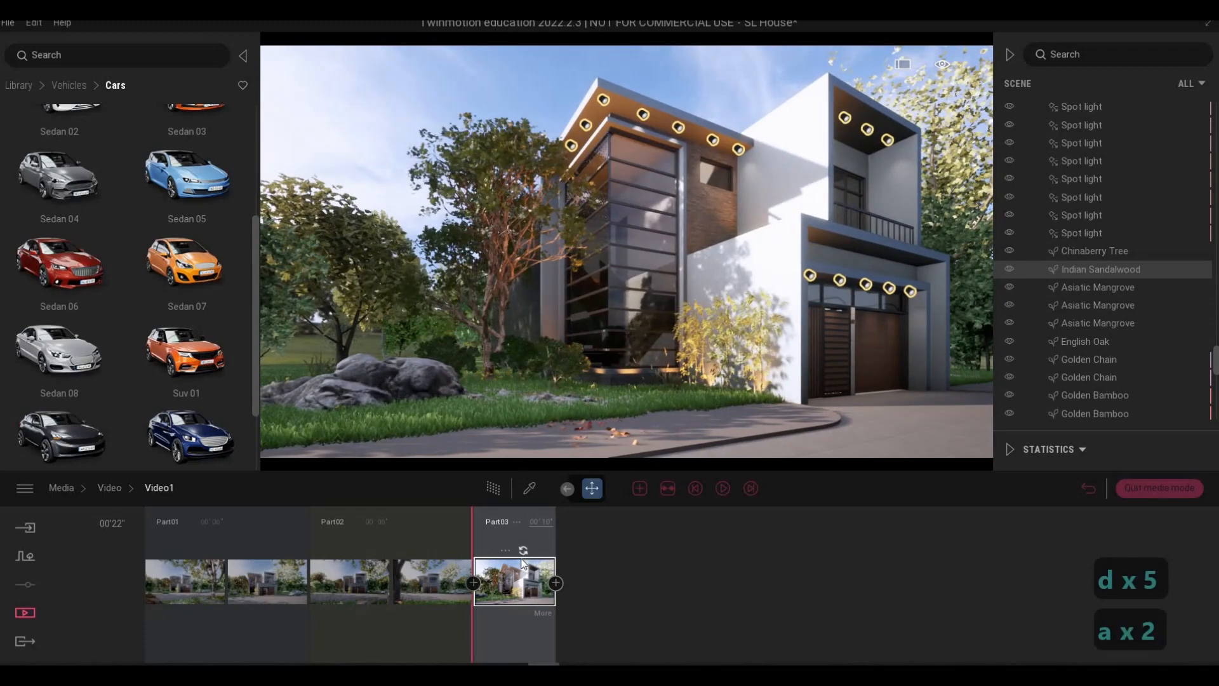
Add a view slid across toward the garage and parked car as Part03's end keyframe and set the part's length to 4 seconds.
{"action": "key", "text": "d"}
{"action": "key", "text": "d"}
{"action": "key", "text": "d"}
{"action": "key", "text": "d"}
{"action": "key", "text": "d"}
{"action": "key", "text": "d"}
{"action": "key", "text": "d"}
{"action": "key", "text": "d"}
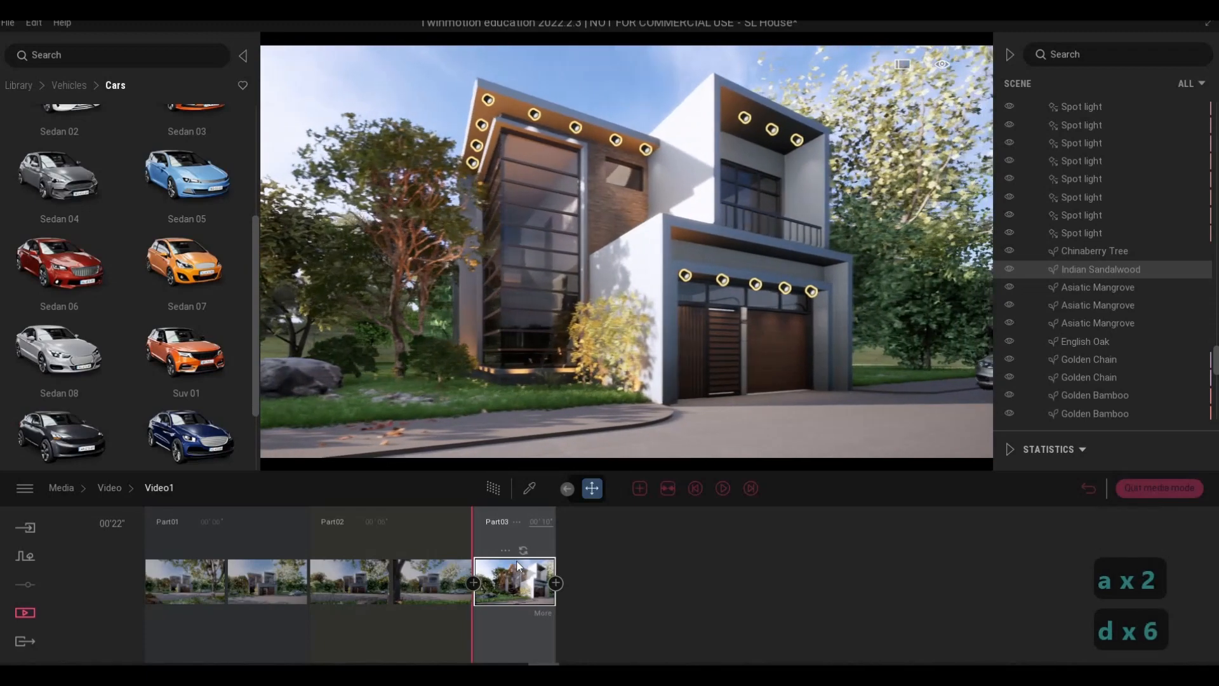
{"action": "key", "text": "d"}
{"action": "key", "text": "d"}
{"action": "key", "text": "d"}
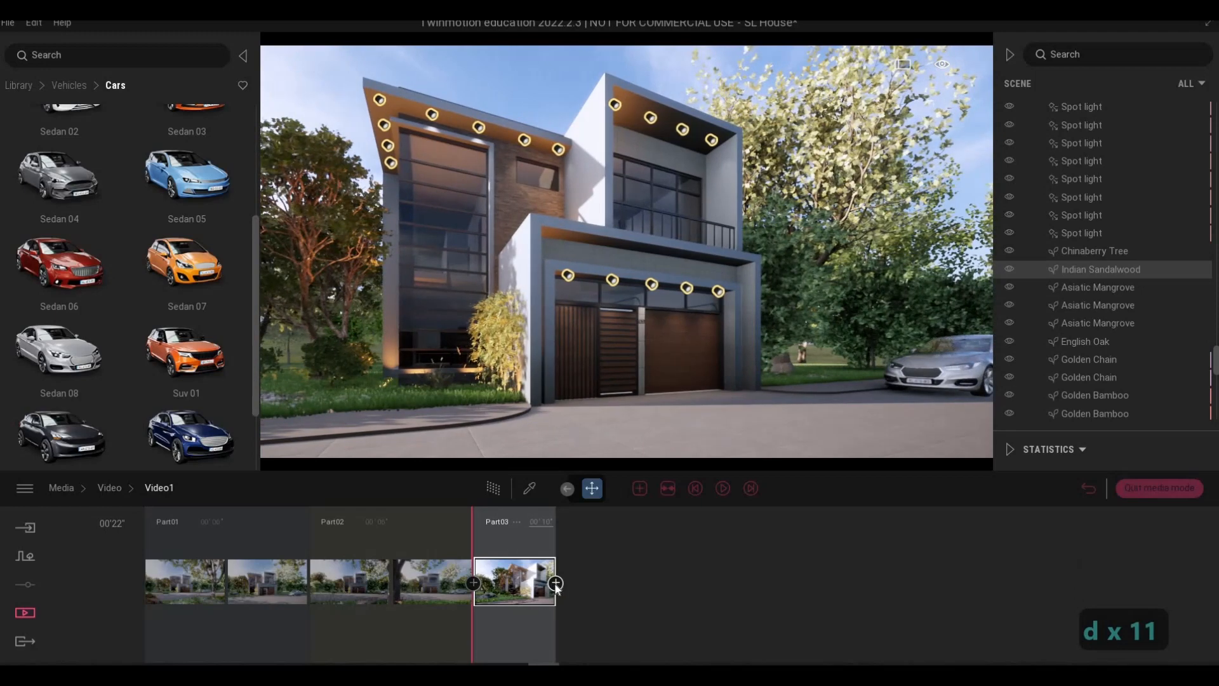
{"action": "key", "text": "d"}
{"action": "left_click", "coordinate": [555, 583]}
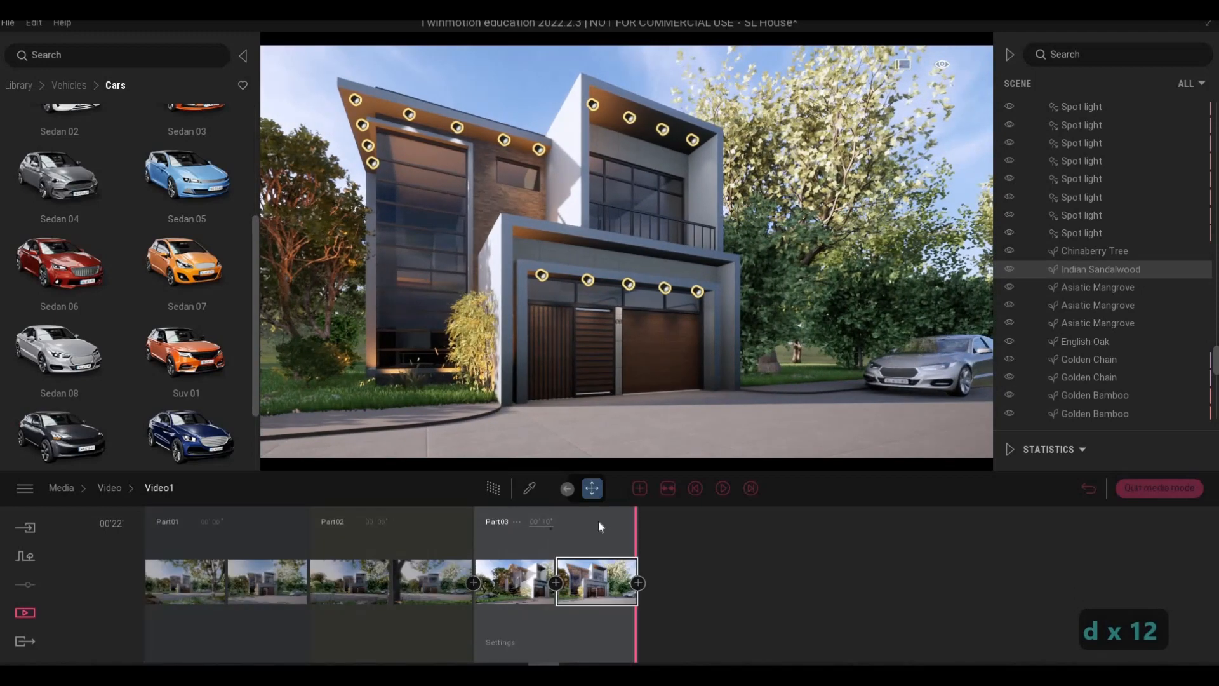
{"action": "left_click", "coordinate": [546, 521]}
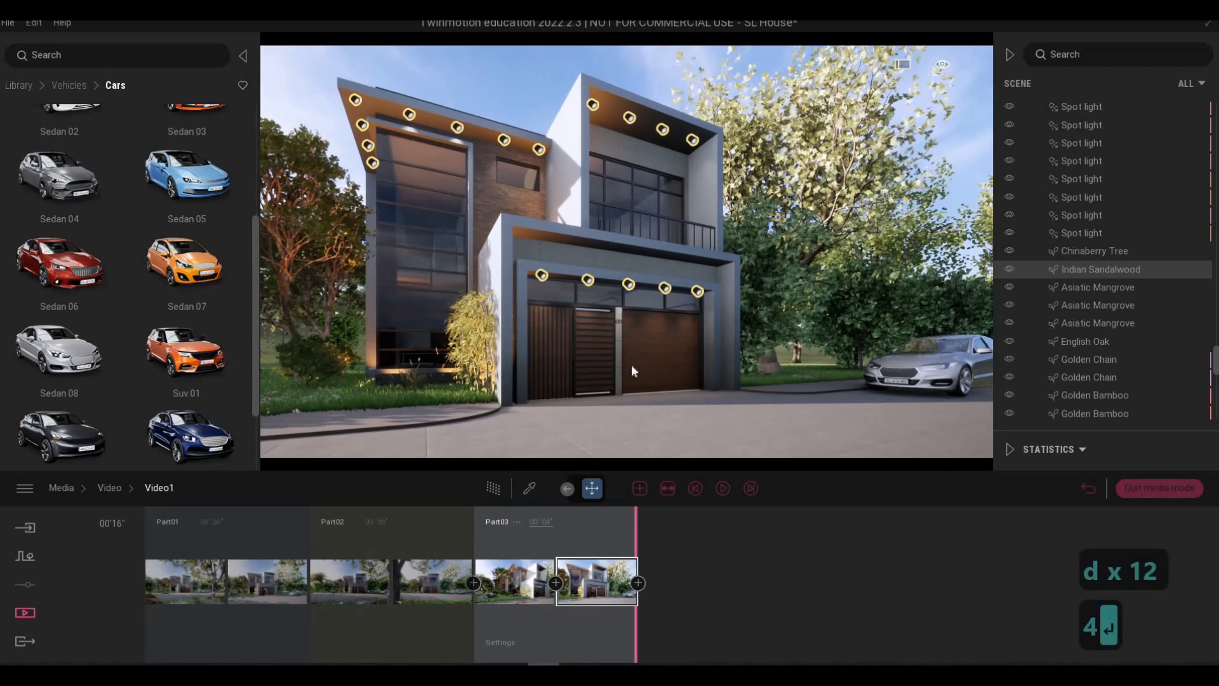
Frame a low, head-on view of the garage with the paving in the foreground and start a new video part there.
{"action": "key", "text": "d"}
{"action": "key", "text": "d"}
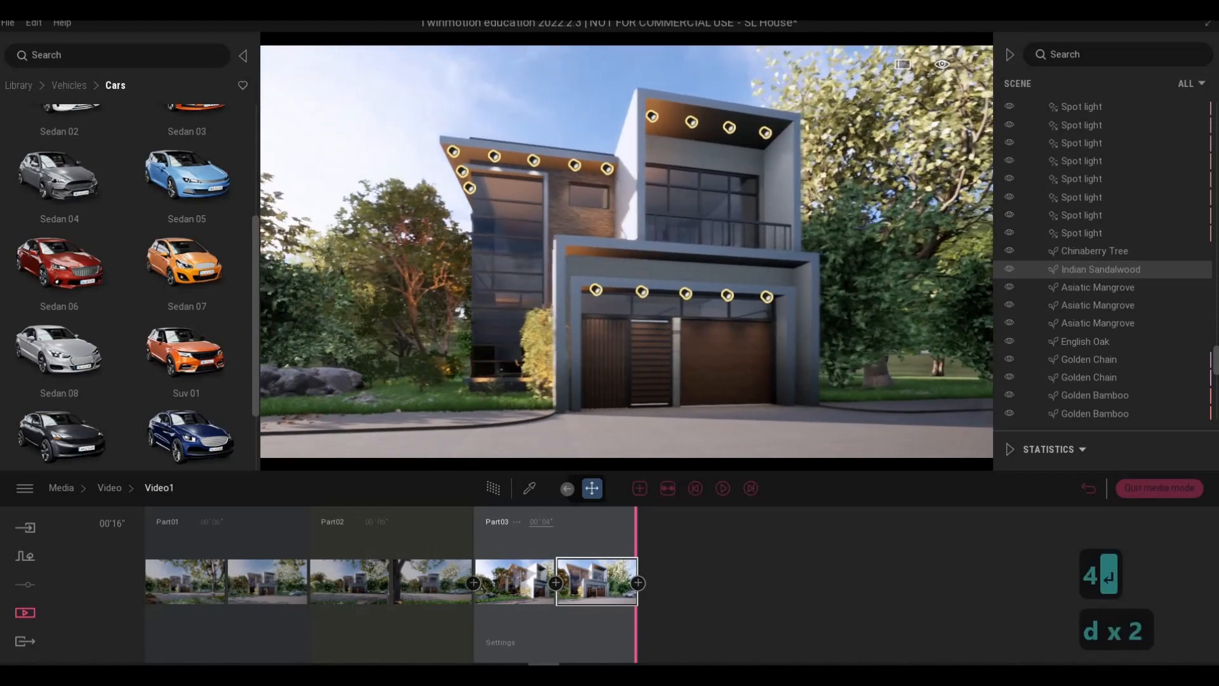
{"action": "key", "text": "q"}
{"action": "key", "text": "e"}
{"action": "key", "text": "w"}
{"action": "key", "text": "e"}
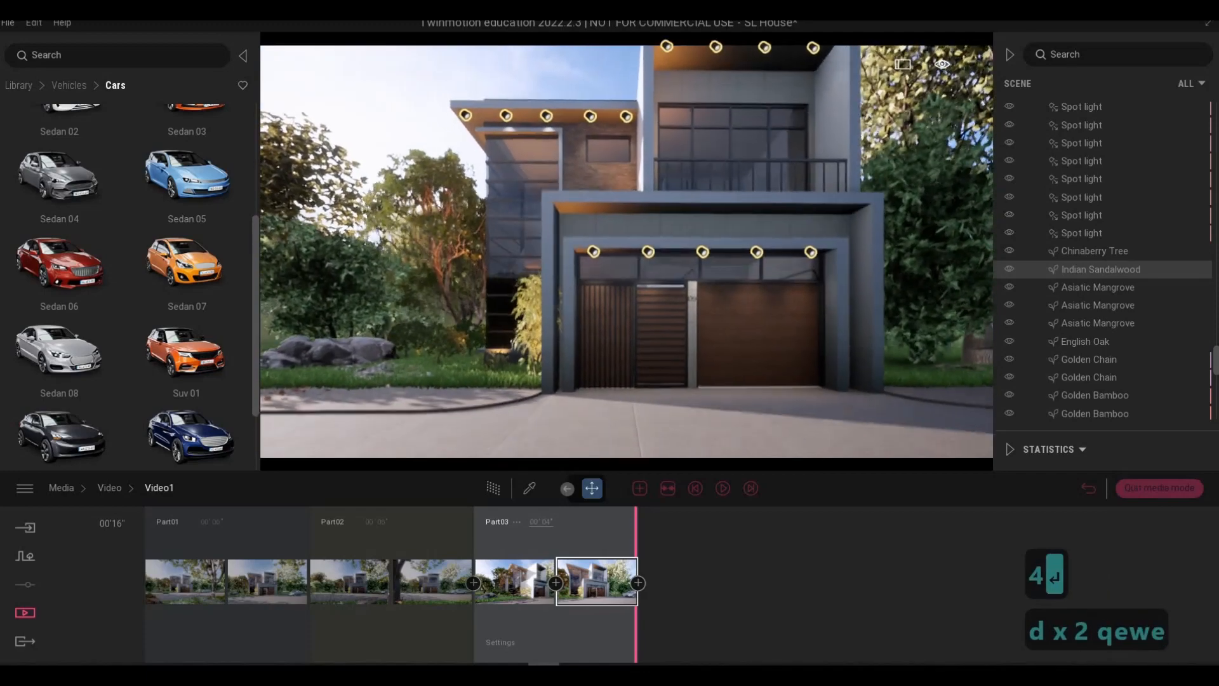
{"action": "key", "text": "d"}
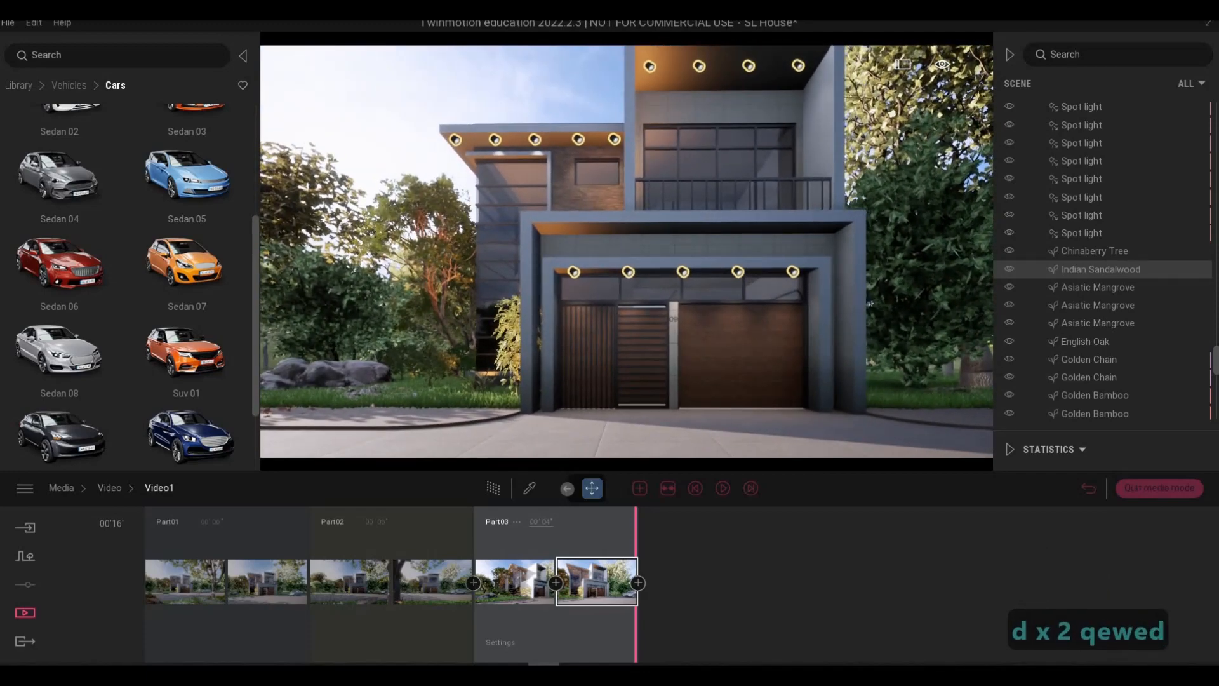
{"action": "right_click_drag", "start_coordinate": [871, 303], "coordinate": [883, 343]}
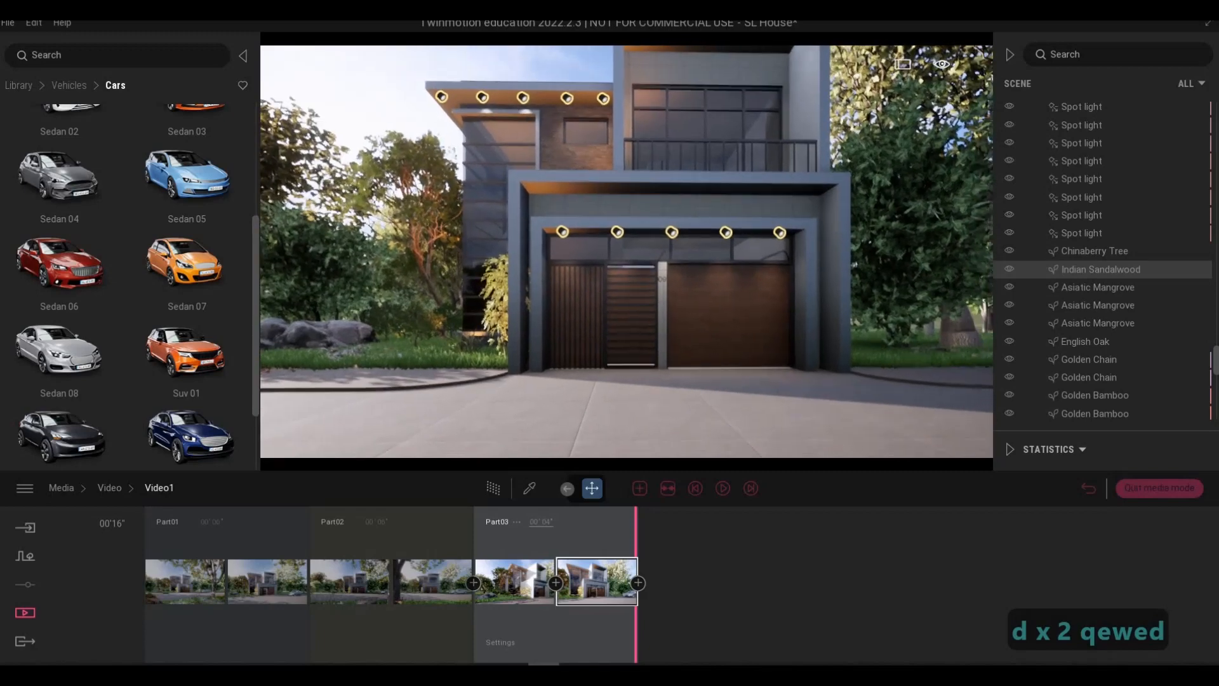
{"action": "key", "text": "w"}
{"action": "key", "text": "e"}
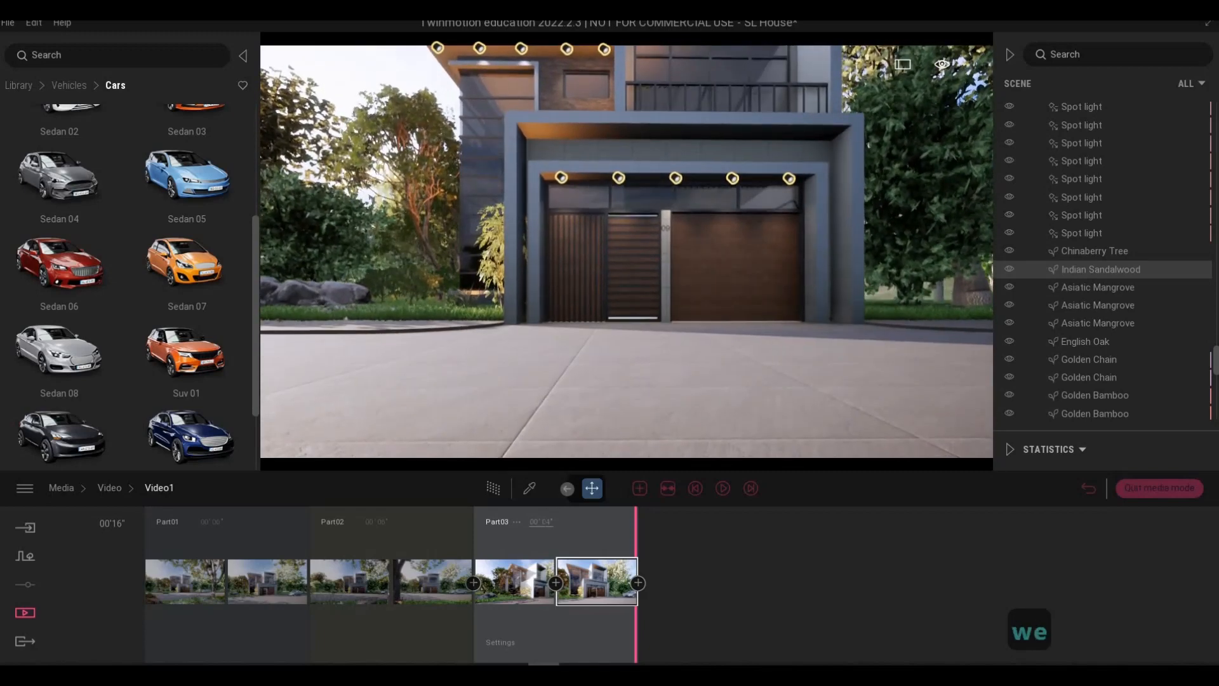
{"action": "left_click", "coordinate": [635, 485]}
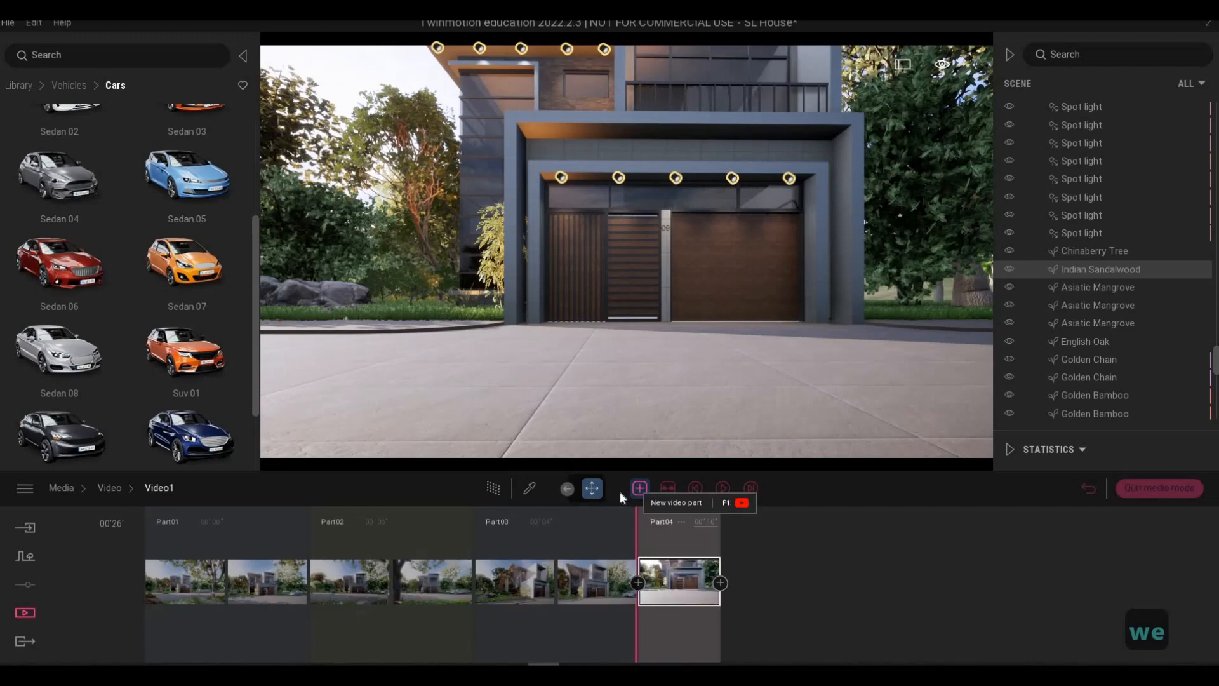
Add a view raised straight up to balcony height as Part04's end keyframe and set the part's length to 6 seconds.
{"action": "key", "text": "q"}
{"action": "key", "text": "q"}
{"action": "key", "text": "q"}
{"action": "key", "text": "q"}
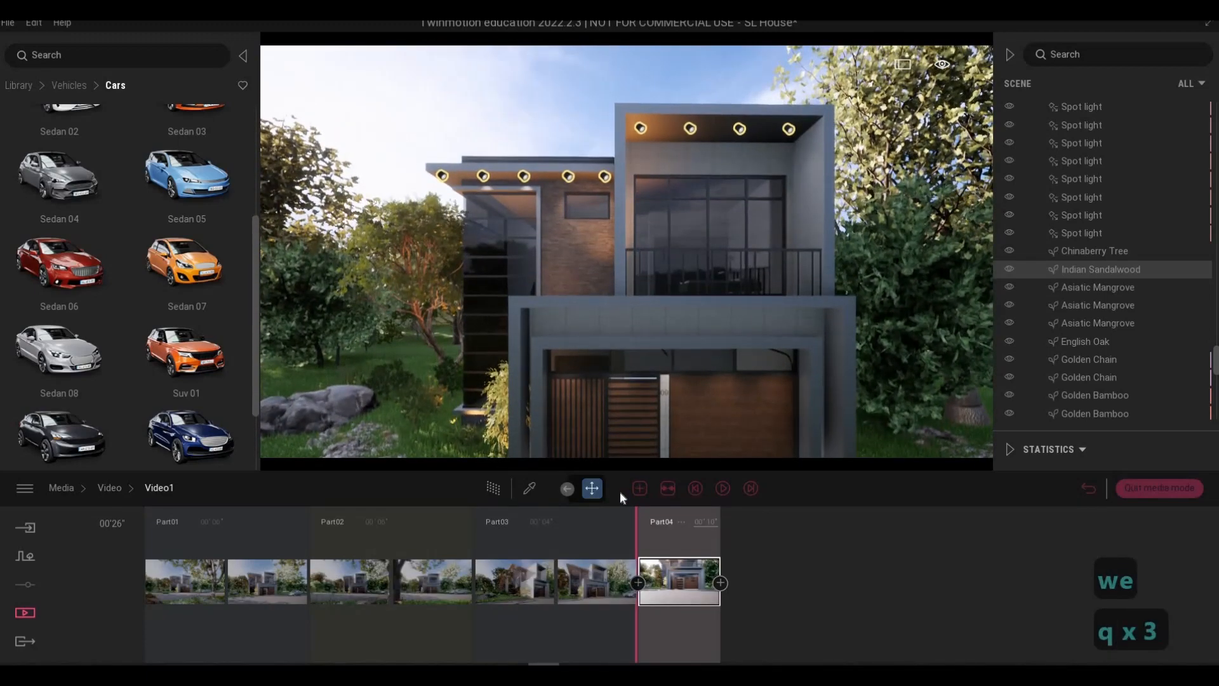
{"action": "key", "text": "q"}
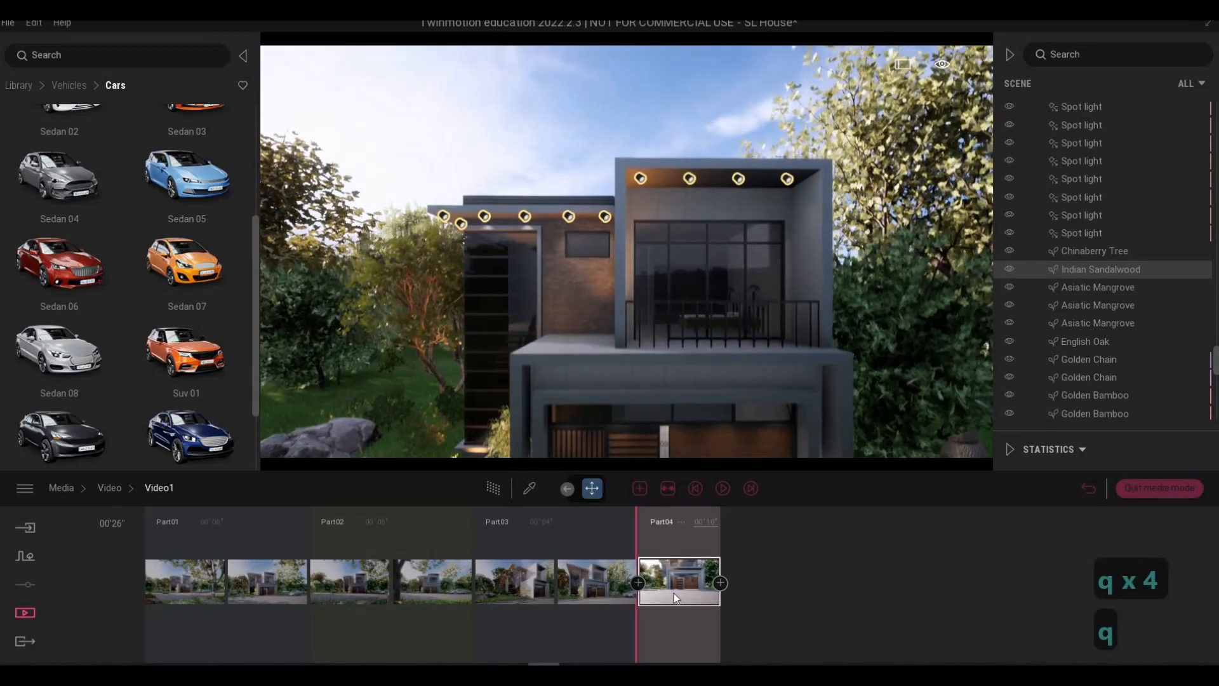
{"action": "left_click", "coordinate": [720, 582]}
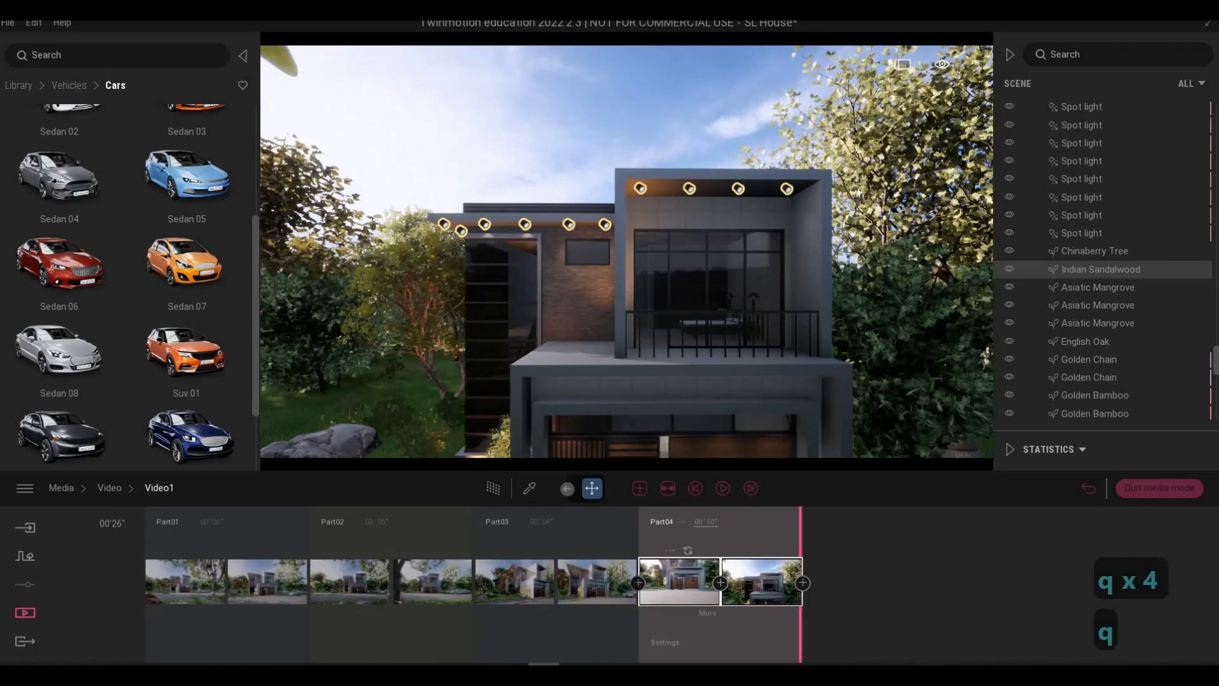
{"action": "left_click", "coordinate": [734, 526]}
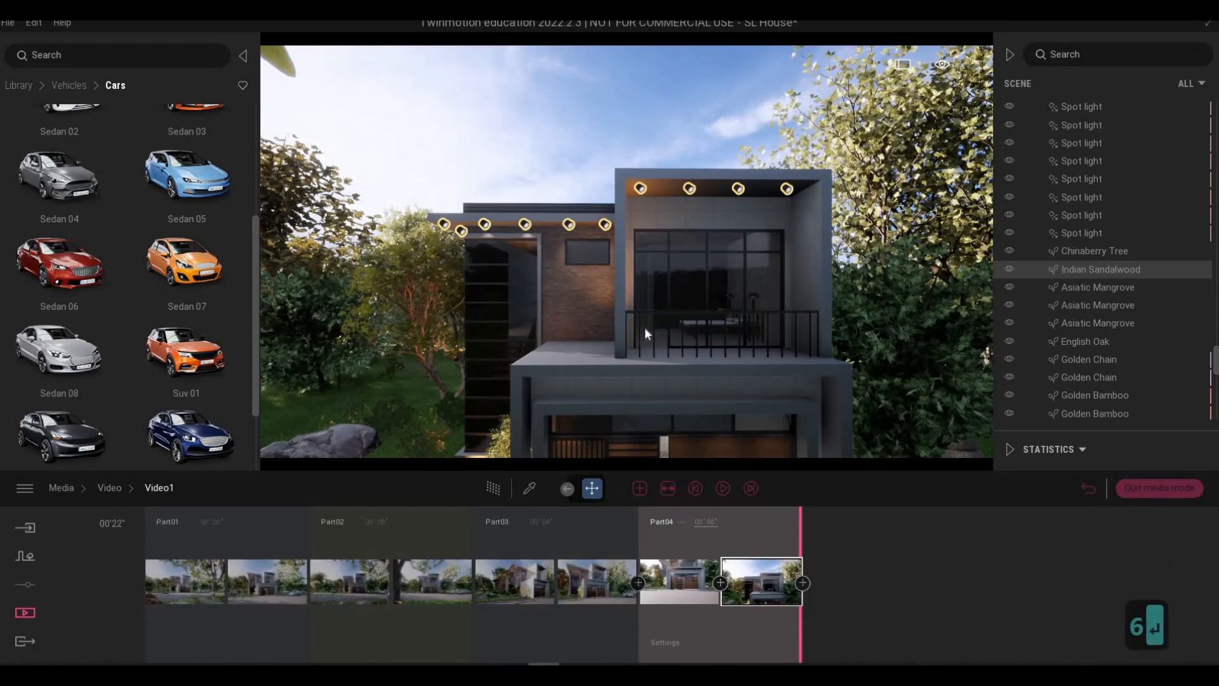
Frame the garage and balcony at a slight angle from the tree side opposite the rocks and start a new video part there.
{"action": "key", "text": "a"}
{"action": "key", "text": "a"}
{"action": "key", "text": "e"}
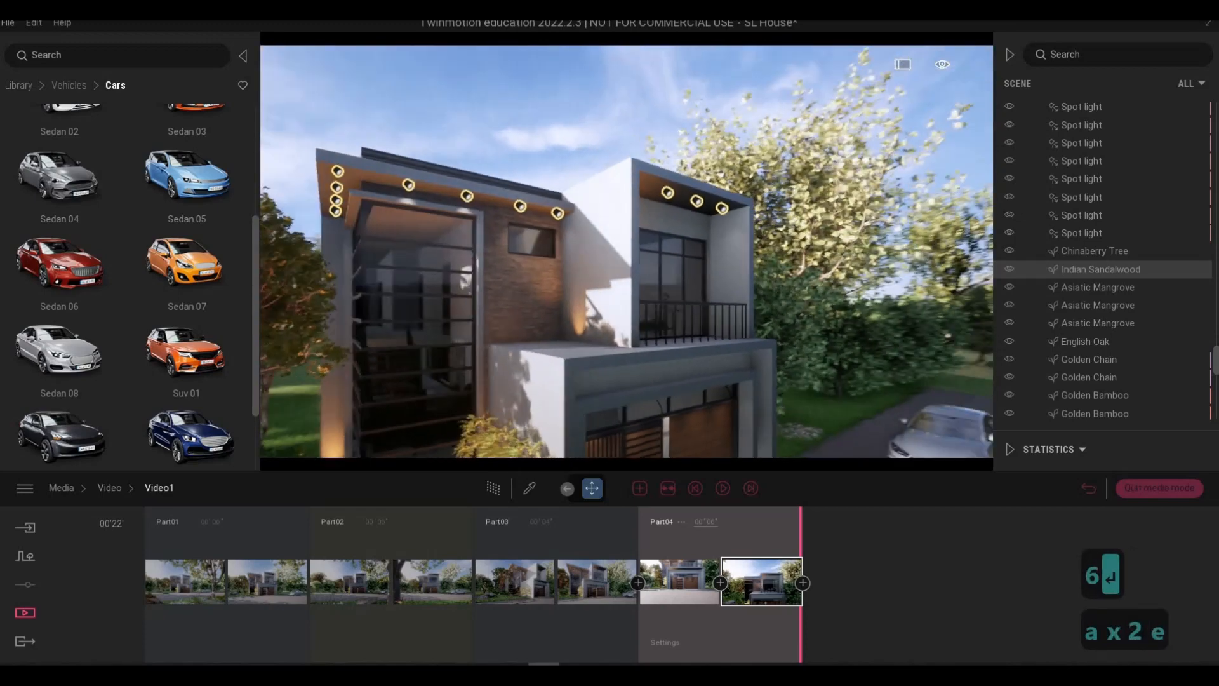
{"action": "key", "text": "d"}
{"action": "key", "text": "d"}
{"action": "key", "text": "d"}
{"action": "key", "text": "d"}
{"action": "key", "text": "d"}
{"action": "key", "text": "d"}
{"action": "key", "text": "d"}
{"action": "key", "text": "e"}
{"action": "key", "text": "d"}
{"action": "key", "text": "d"}
{"action": "key", "text": "d"}
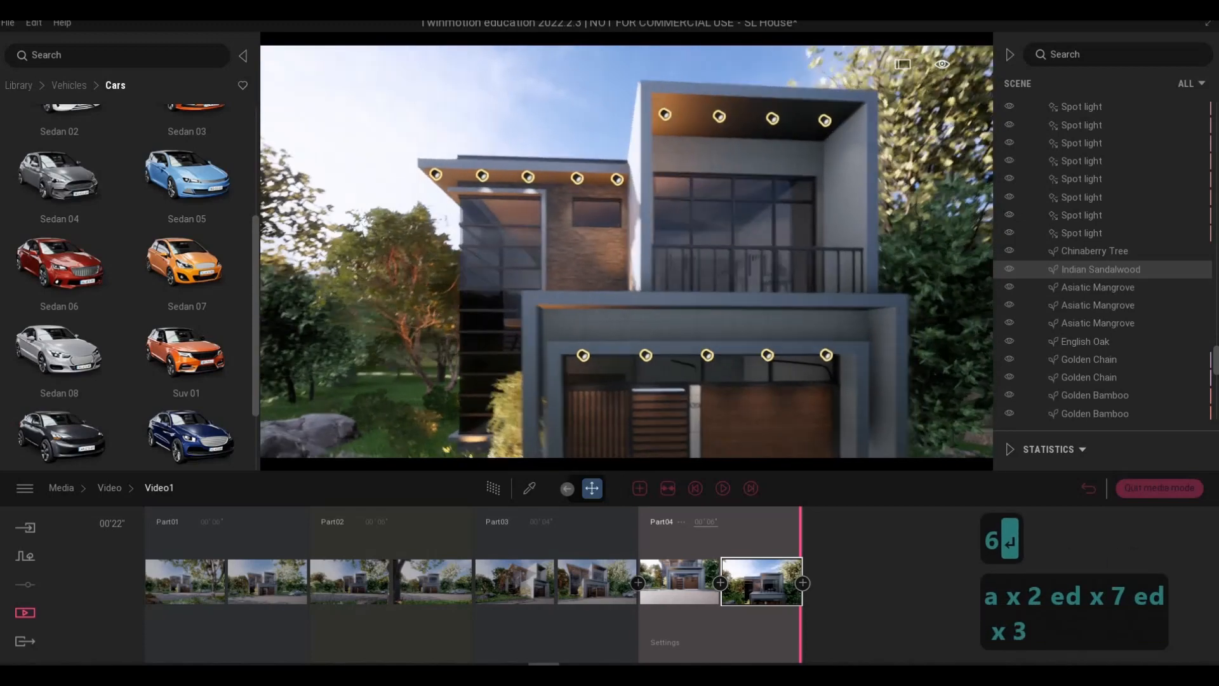
{"action": "key", "text": "s"}
{"action": "key", "text": "e"}
{"action": "key", "text": "s"}
{"action": "key", "text": "d"}
{"action": "key", "text": "d"}
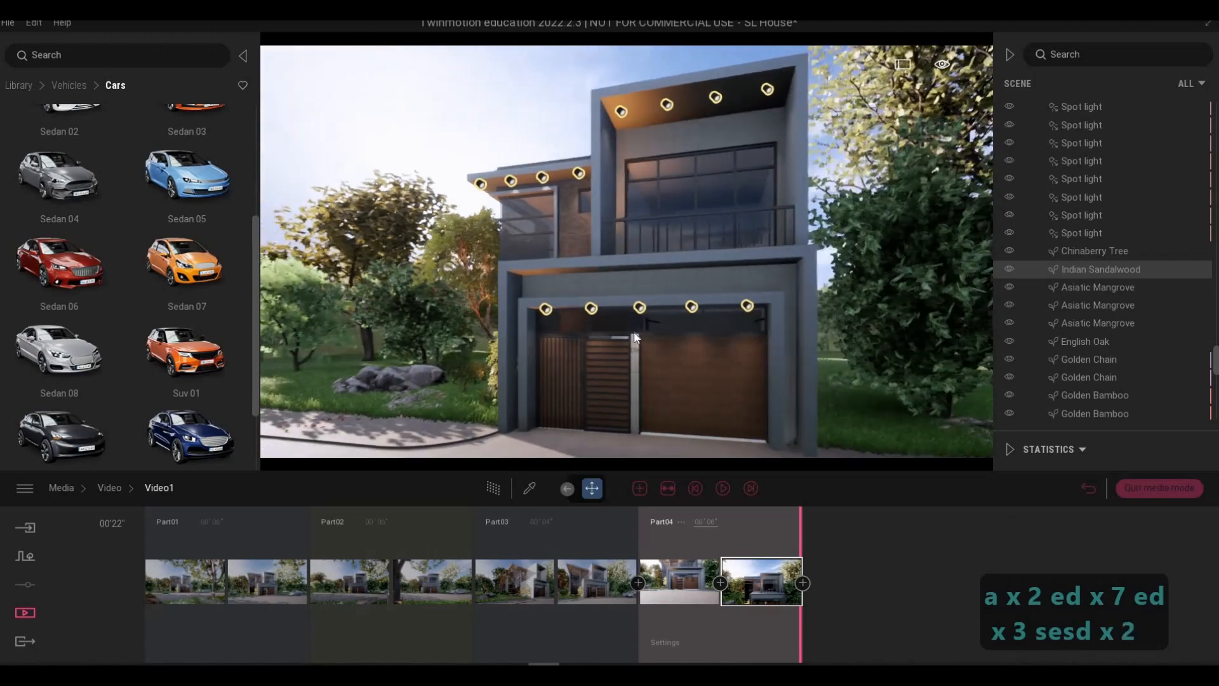
{"action": "key", "text": "d"}
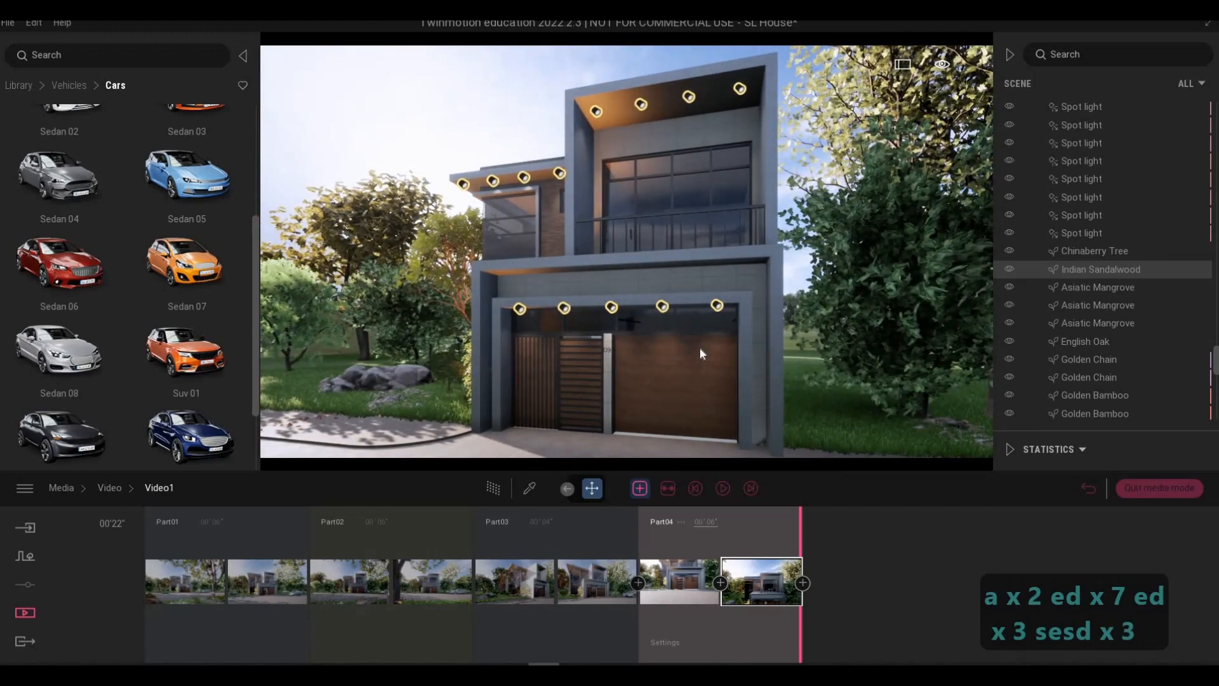
{"action": "left_click", "coordinate": [639, 487]}
Slide the camera across the front toward the glass corner and add this view as Part05's second keyframe.
{"action": "key", "text": "a"}
{"action": "key", "text": "a"}
{"action": "key", "text": "a"}
{"action": "key", "text": "a"}
{"action": "key", "text": "a"}
{"action": "key", "text": "a"}
{"action": "key", "text": "a"}
{"action": "key", "text": "a"}
{"action": "key", "text": "a"}
{"action": "key", "text": "a"}
{"action": "key", "text": "a"}
{"action": "key", "text": "a"}
{"action": "key", "text": "a"}
{"action": "key", "text": "a"}
{"action": "key", "text": "a"}
{"action": "key", "text": "a"}
{"action": "key", "text": "a"}
{"action": "key", "text": "a"}
{"action": "key", "text": "a"}
{"action": "key", "text": "a"}
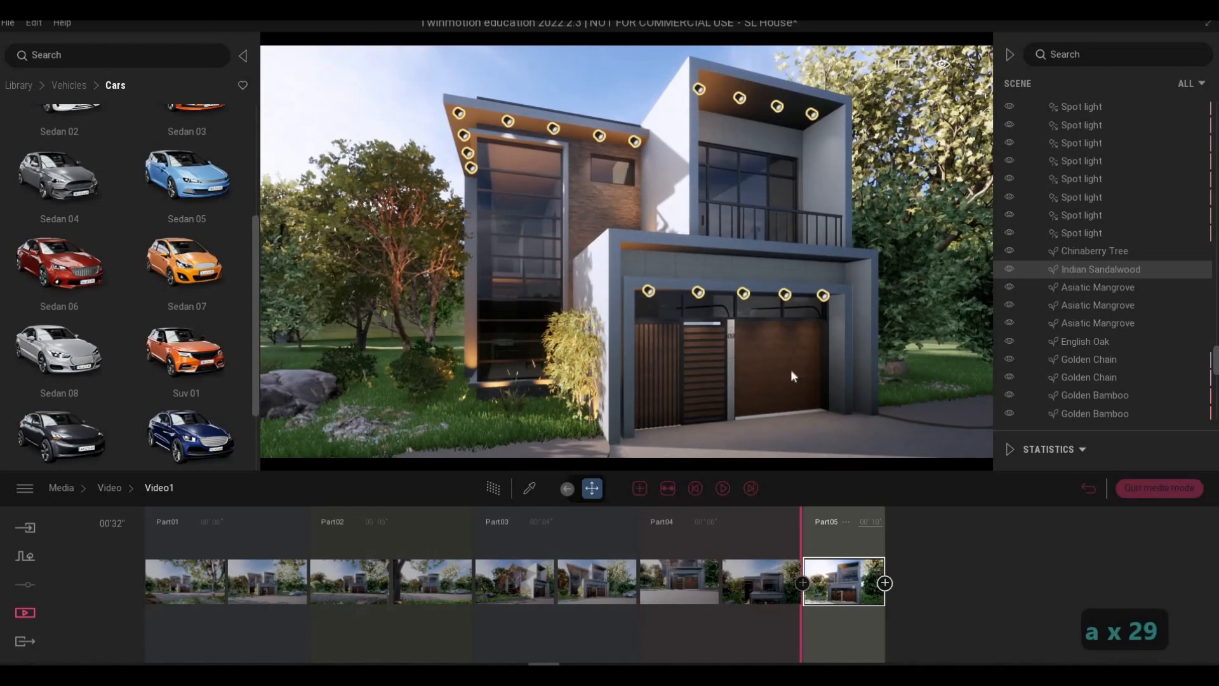
{"action": "left_click", "coordinate": [885, 583]}
Move the camera further past the glass corner to the rocks, add a third keyframe to Part05, and play the part.
{"action": "key", "text": "a"}
{"action": "key", "text": "a"}
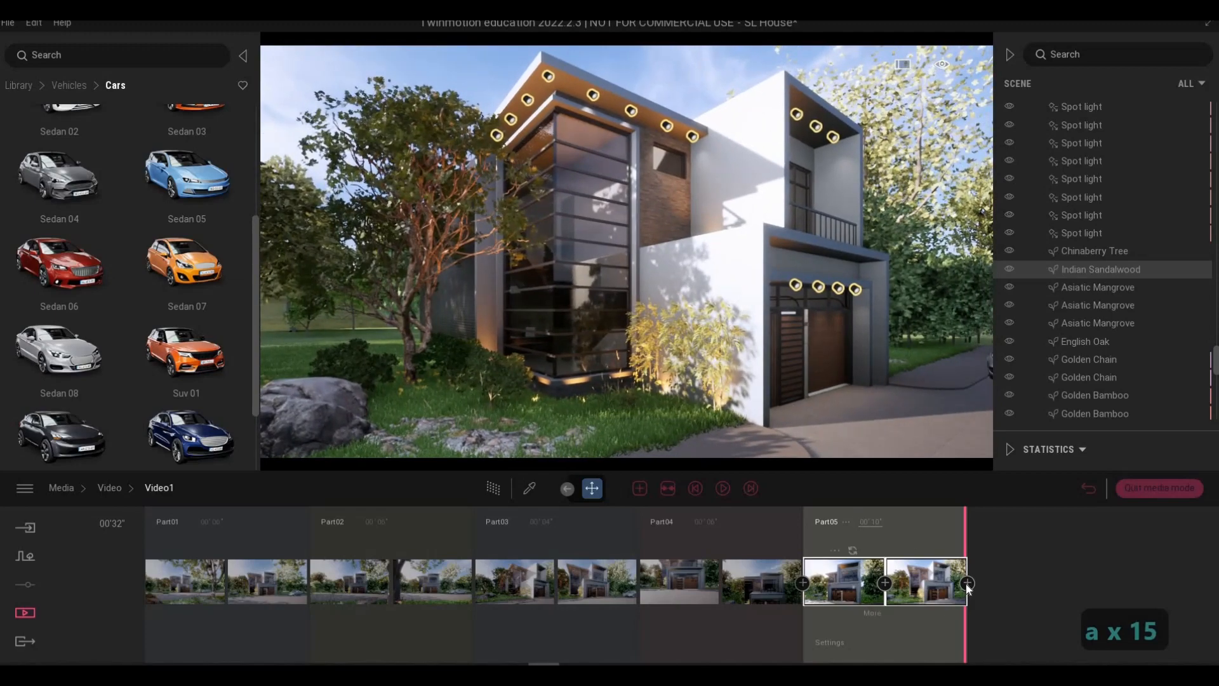
{"action": "left_click", "coordinate": [967, 583]}
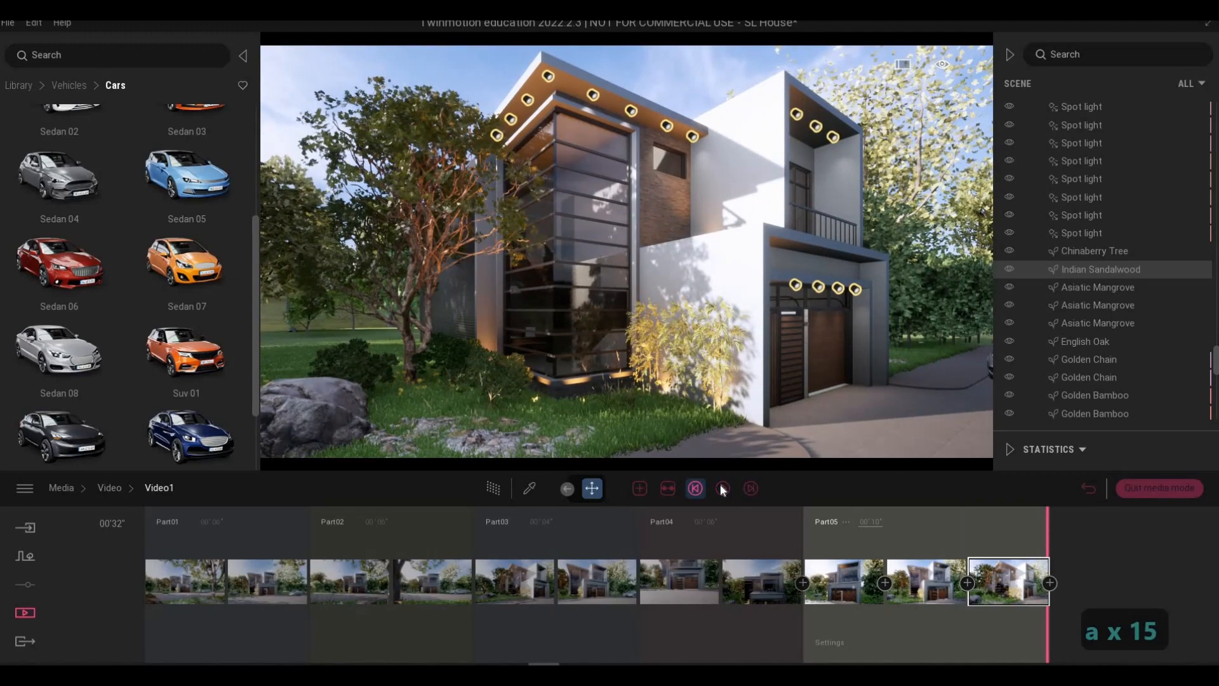
{"action": "left_click", "coordinate": [722, 489]}
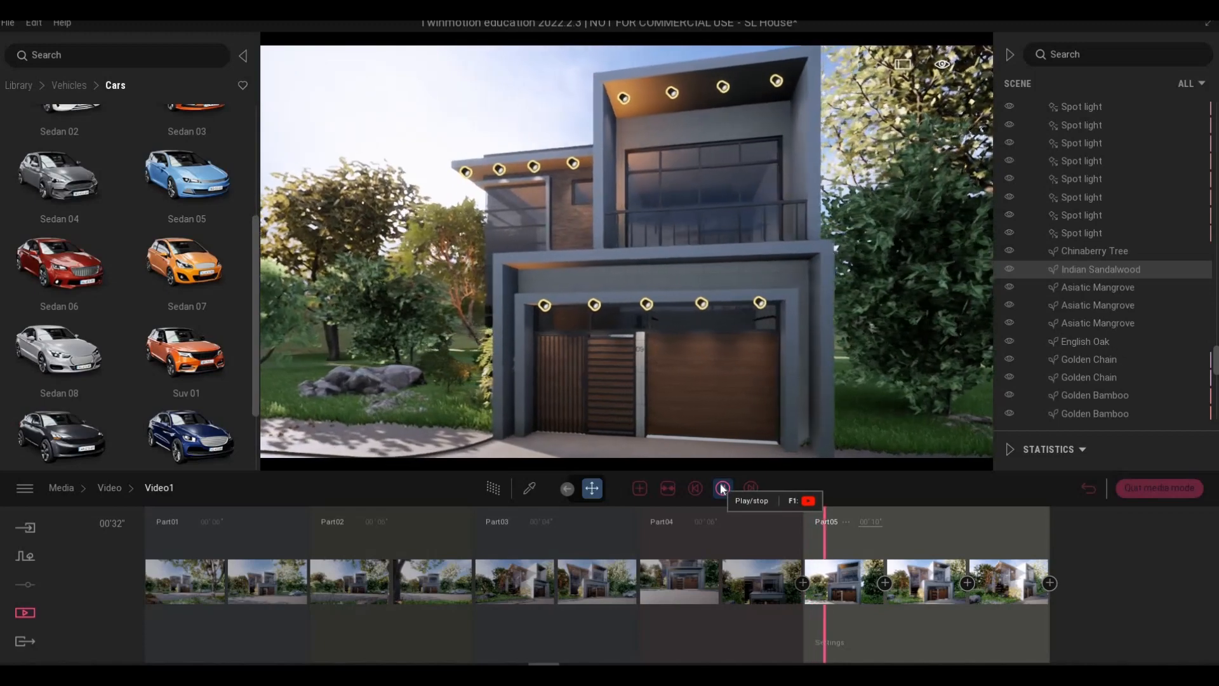
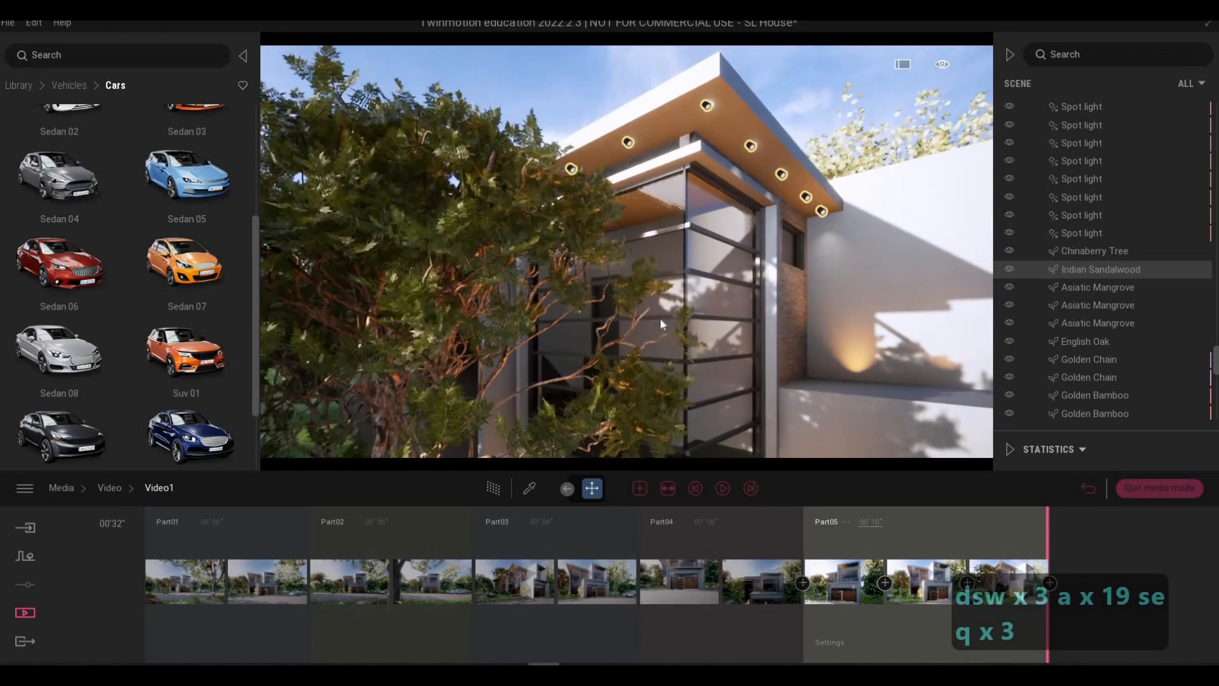
Start a new video part at the upper glass corner and add a view lowered to ground level as its end keyframe.
{"action": "left_click", "coordinate": [643, 485]}
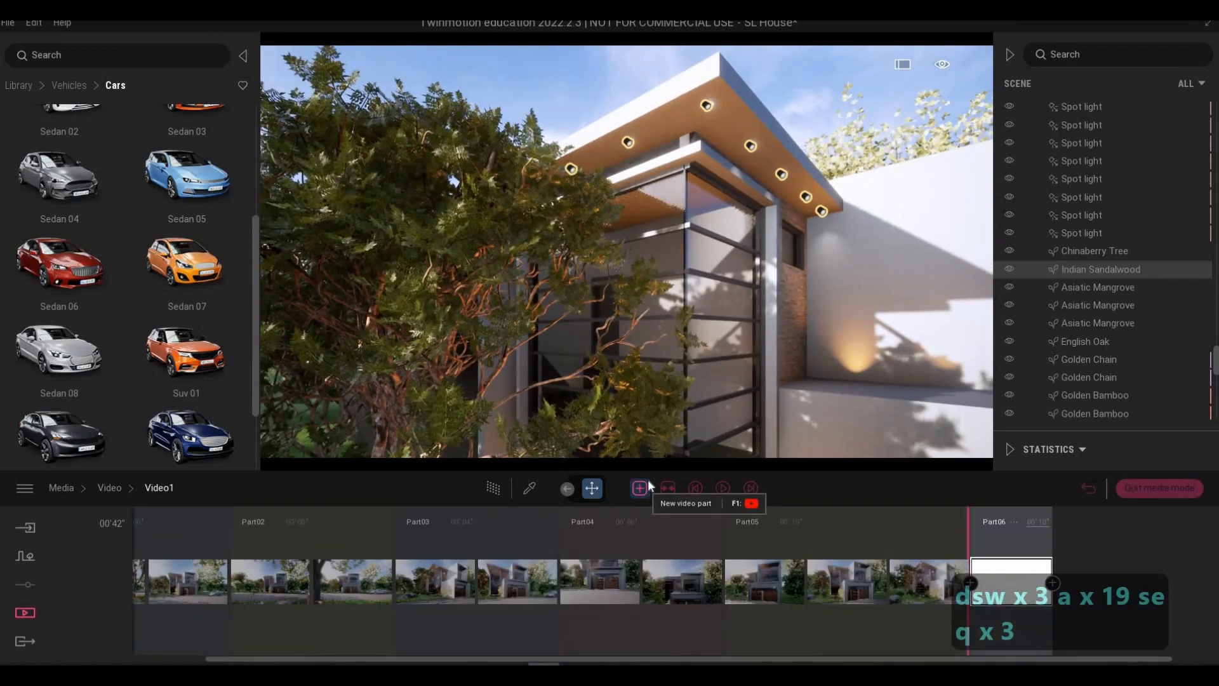
{"action": "key", "text": "e"}
{"action": "key", "text": "e"}
{"action": "key", "text": "e"}
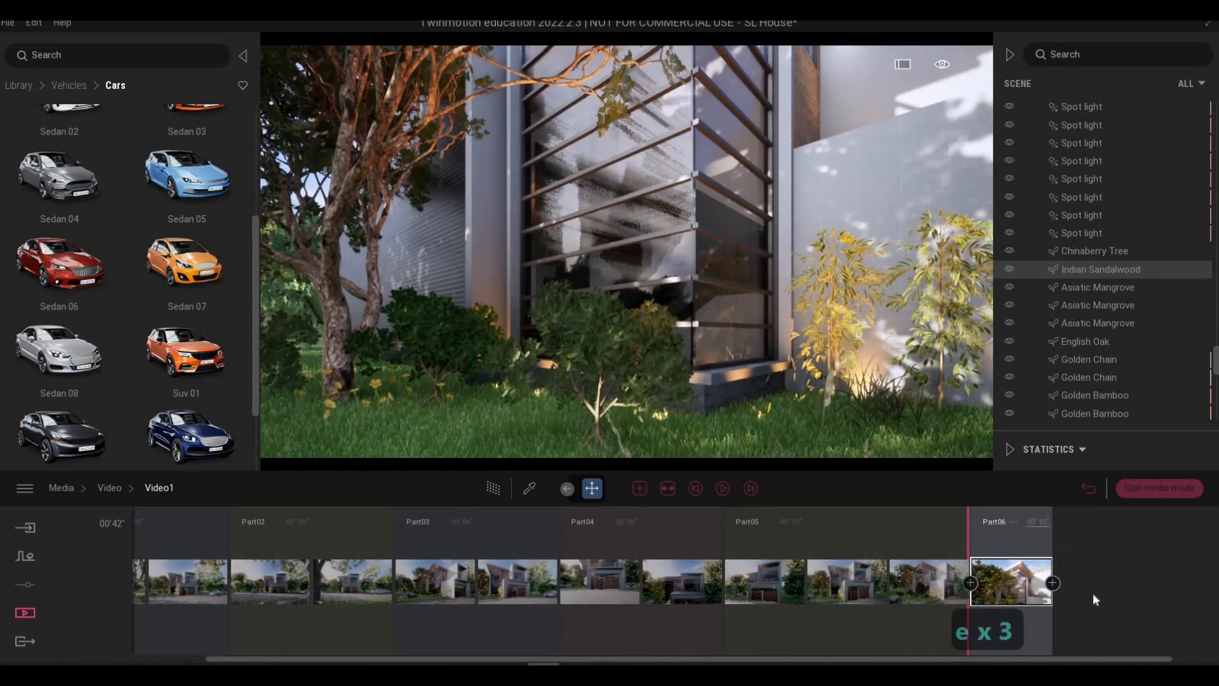
{"action": "left_click", "coordinate": [1052, 583]}
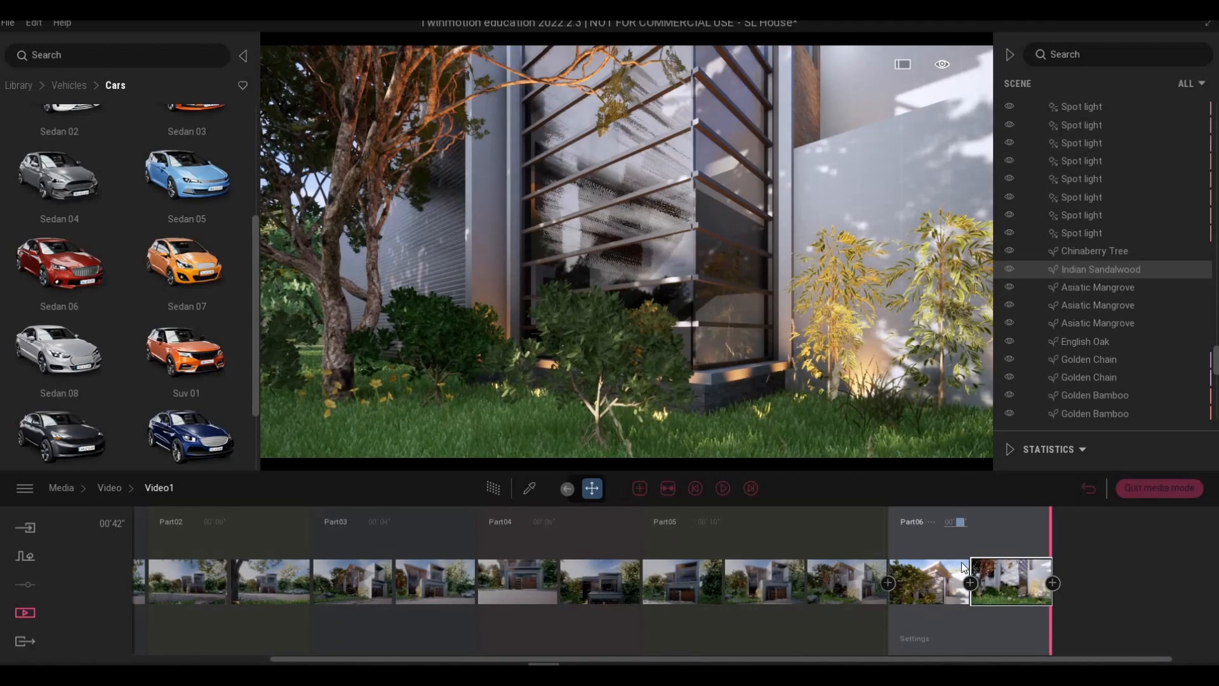
Set Part06's length to 4 seconds.
{"action": "left_click", "coordinate": [955, 521]}
{"action": "type", "text": "4"}
{"action": "key", "text": "Return"}
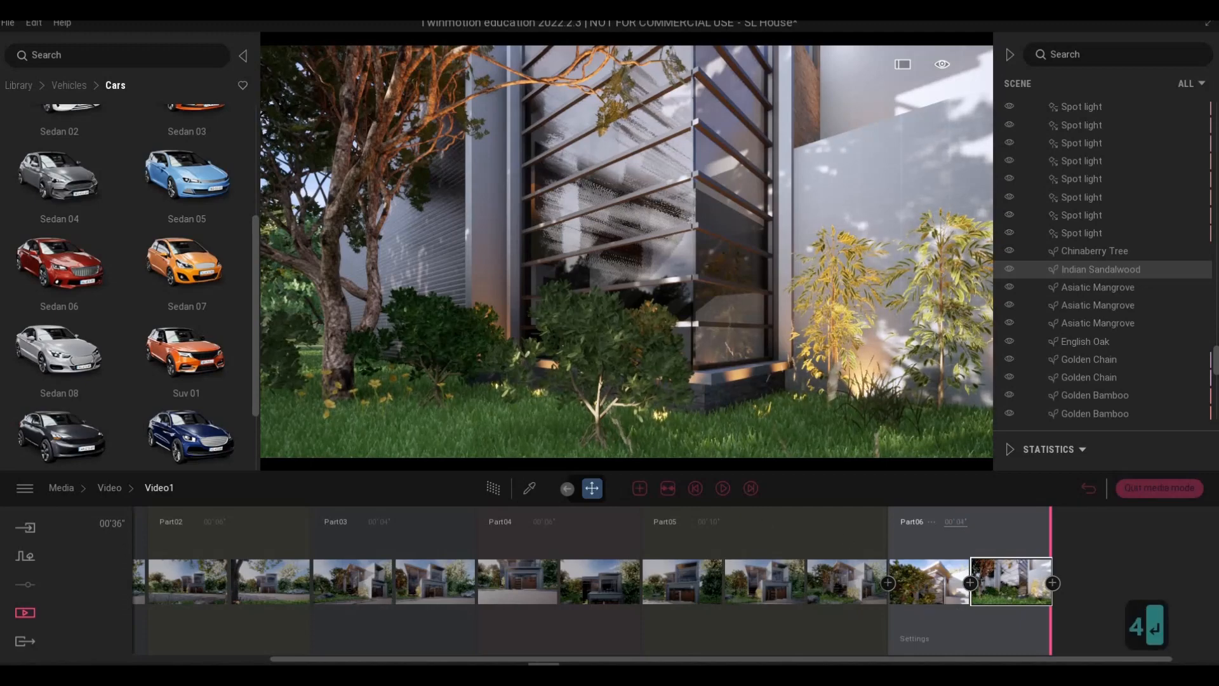
Frame the garage entrance up close at a slight angle and start a new 2-second video part there.
{"action": "key", "text": "d"}
{"action": "key", "text": "s"}
{"action": "key", "text": "s"}
{"action": "key", "text": "s"}
{"action": "key", "text": "s"}
{"action": "key", "text": "s"}
{"action": "key", "text": "s"}
{"action": "key", "text": "s"}
{"action": "key", "text": "s"}
{"action": "key", "text": "s"}
{"action": "key", "text": "s"}
{"action": "key", "text": "s"}
{"action": "key", "text": "s"}
{"action": "key", "text": "s"}
{"action": "key", "text": "s"}
{"action": "key", "text": "s"}
{"action": "key", "text": "s"}
{"action": "key", "text": "s"}
{"action": "key", "text": "s"}
{"action": "key", "text": "w"}
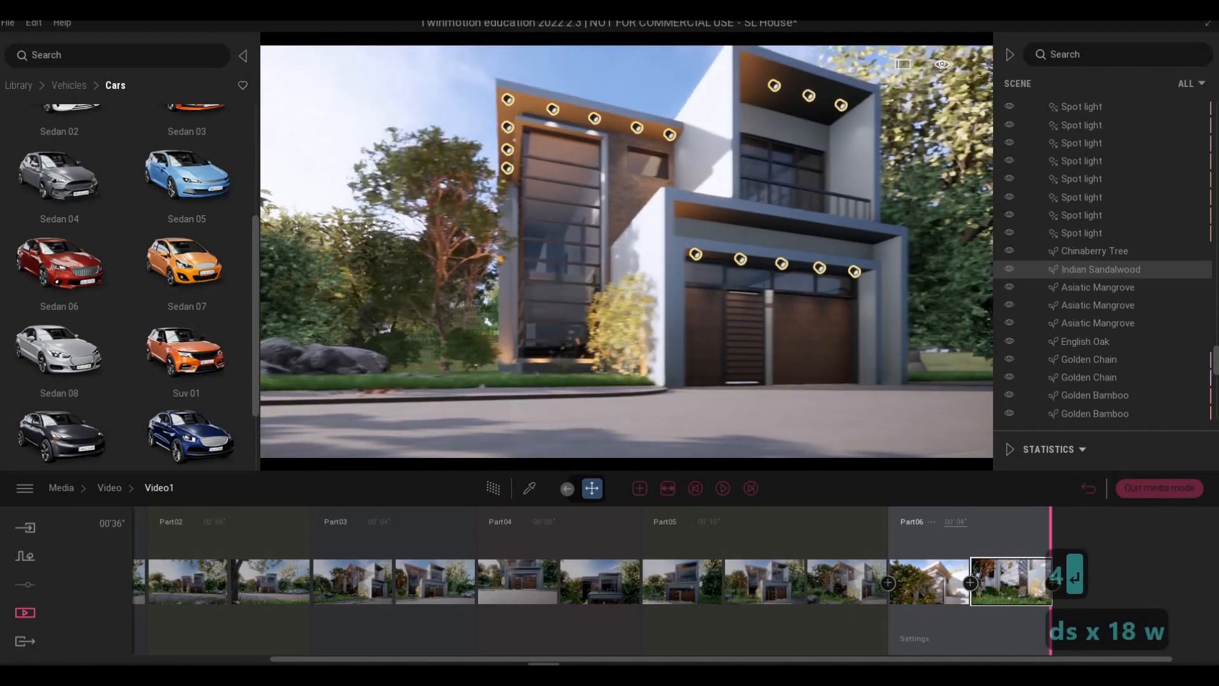
{"action": "key", "text": "d"}
{"action": "key", "text": "d"}
{"action": "key", "text": "d"}
{"action": "key", "text": "d"}
{"action": "key", "text": "d"}
{"action": "key", "text": "d"}
{"action": "key", "text": "d"}
{"action": "key", "text": "d"}
{"action": "key", "text": "d"}
{"action": "key", "text": "d"}
{"action": "key", "text": "d"}
{"action": "key", "text": "d"}
{"action": "key", "text": "d"}
{"action": "key", "text": "d"}
{"action": "key", "text": "d"}
{"action": "key", "text": "d"}
{"action": "key", "text": "d"}
{"action": "key", "text": "d"}
{"action": "key", "text": "d"}
{"action": "key", "text": "d"}
{"action": "key", "text": "d"}
{"action": "key", "text": "d"}
{"action": "key", "text": "w"}
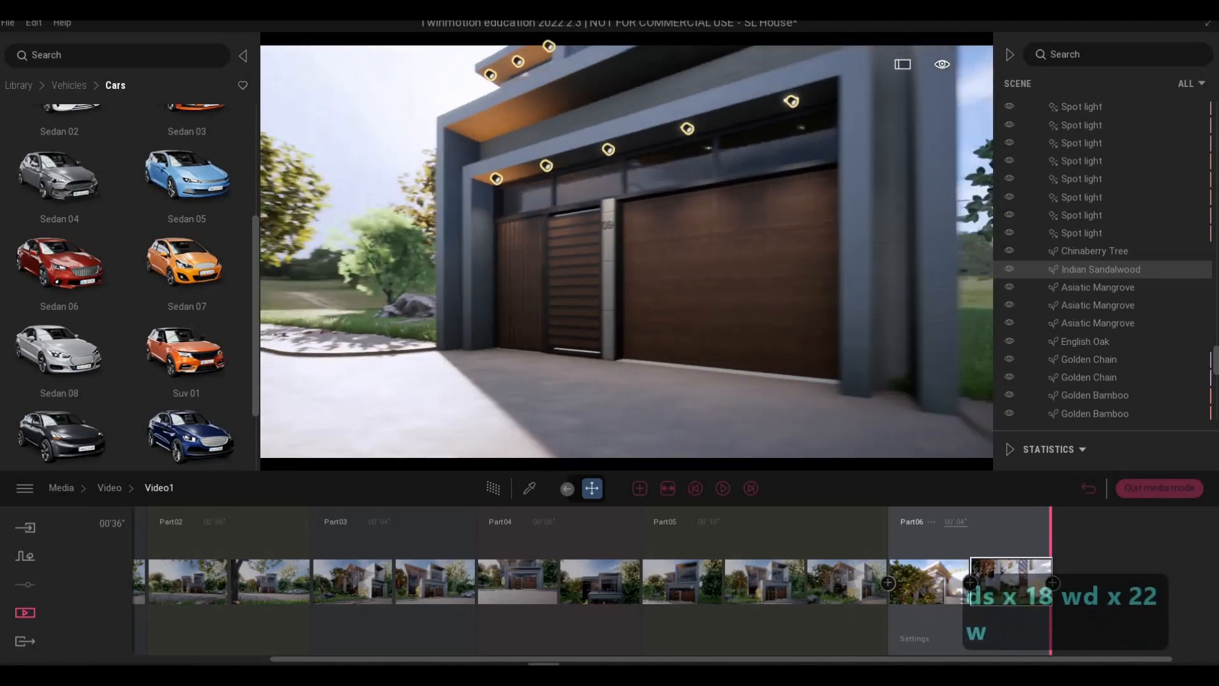
{"action": "key", "text": "a"}
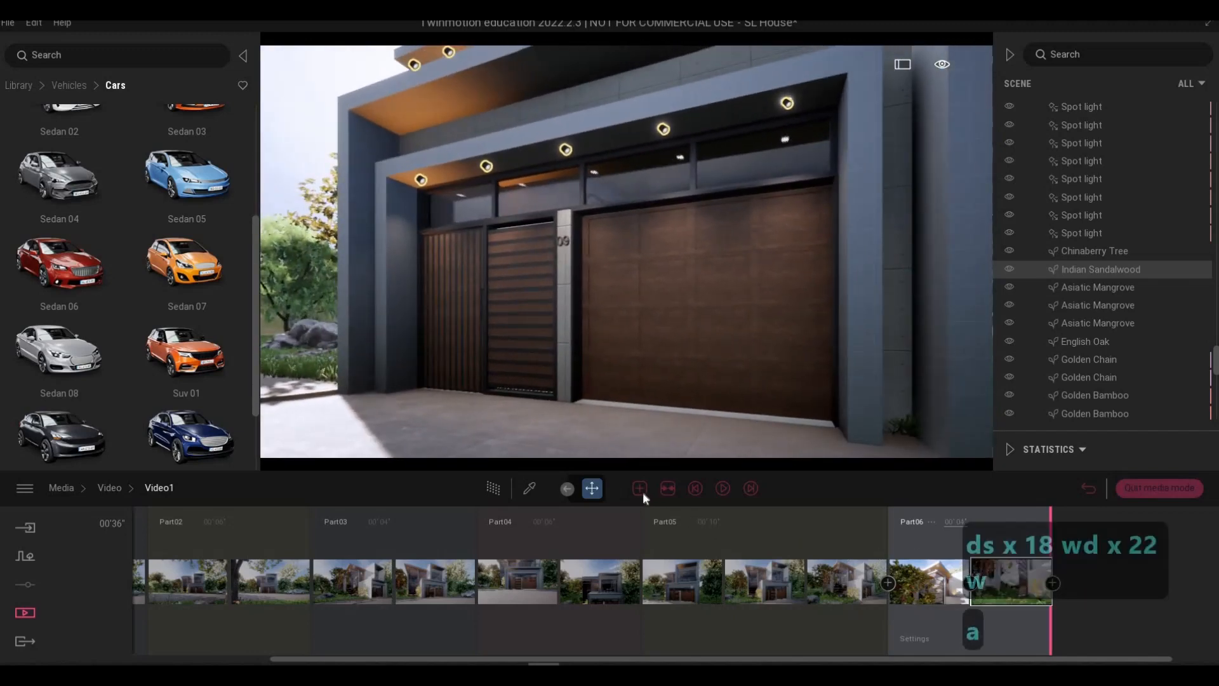
{"action": "key", "text": "F1"}
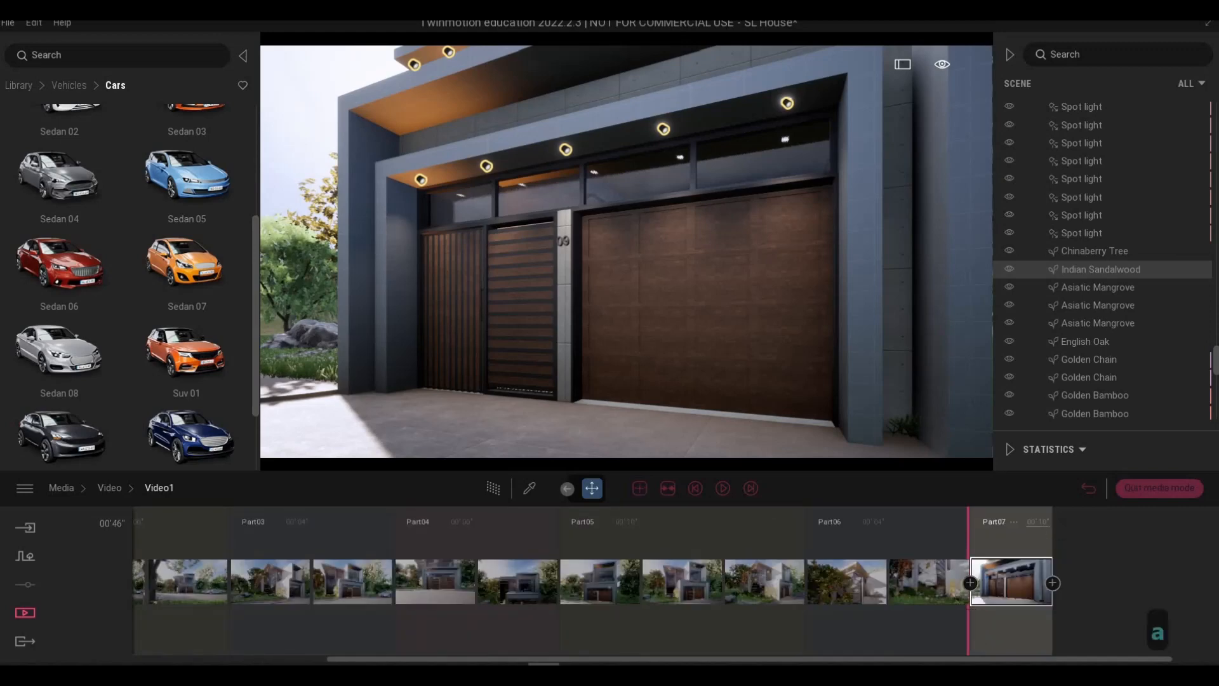
{"action": "type", "text": "2"}
{"action": "key", "text": "Return"}
Frame the balcony and stone-clad wall at an upward angle and start a new video part there, 2 seconds long.
{"action": "key", "text": "q"}
{"action": "key", "text": "q"}
{"action": "key", "text": "q"}
{"action": "key", "text": "q"}
{"action": "key", "text": "a"}
{"action": "key", "text": "a"}
{"action": "key", "text": "a"}
{"action": "key", "text": "a"}
{"action": "key", "text": "a"}
{"action": "key", "text": "a"}
{"action": "key", "text": "a"}
{"action": "key", "text": "a"}
{"action": "key", "text": "a"}
{"action": "key", "text": "a"}
{"action": "key", "text": "a"}
{"action": "key", "text": "a"}
{"action": "key", "text": "a"}
{"action": "key", "text": "a"}
{"action": "key", "text": "a"}
{"action": "key", "text": "a"}
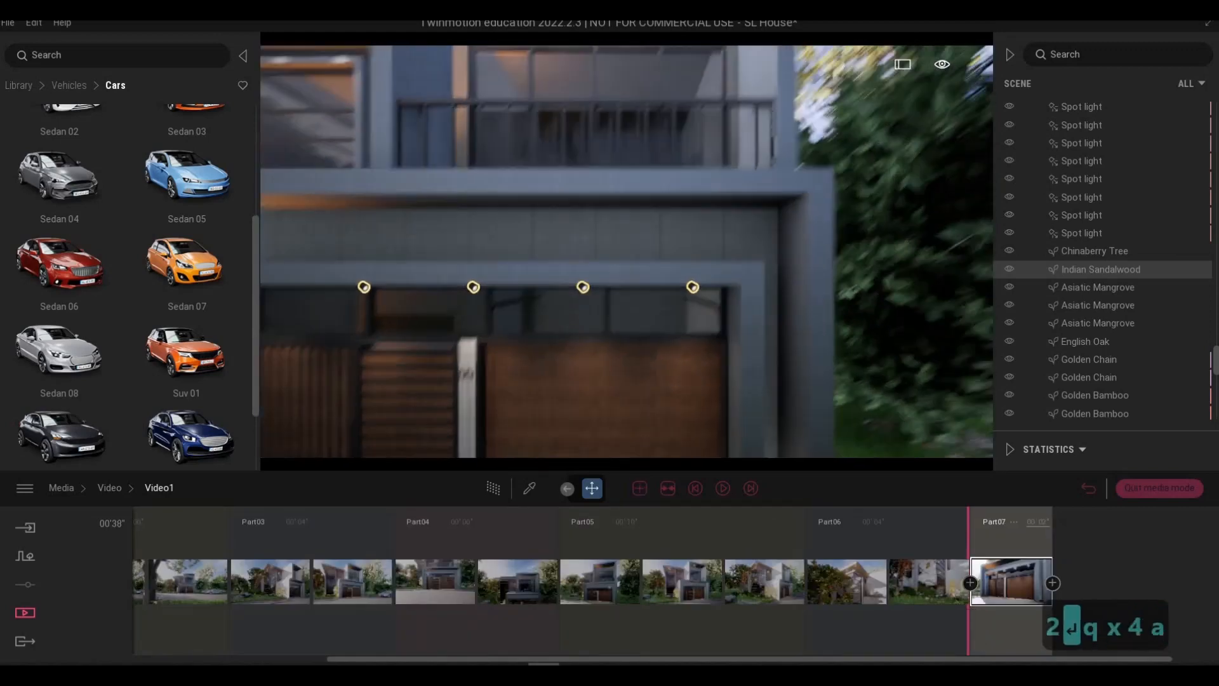
{"action": "key", "text": "d"}
{"action": "key", "text": "d"}
{"action": "key", "text": "d"}
{"action": "key", "text": "d"}
{"action": "key", "text": "d"}
{"action": "key", "text": "d"}
{"action": "key", "text": "a"}
{"action": "key", "text": "a"}
{"action": "key", "text": "a"}
{"action": "key", "text": "a"}
{"action": "key", "text": "a"}
{"action": "key", "text": "a"}
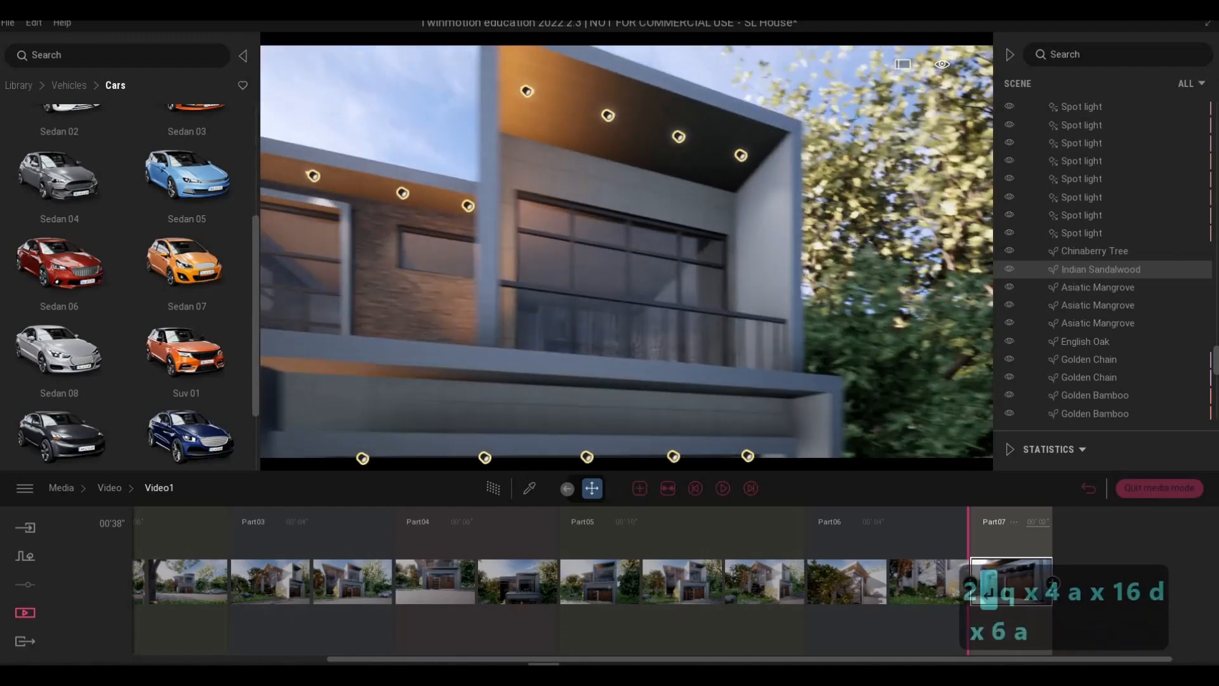
{"action": "key", "text": "d"}
{"action": "key", "text": "w"}
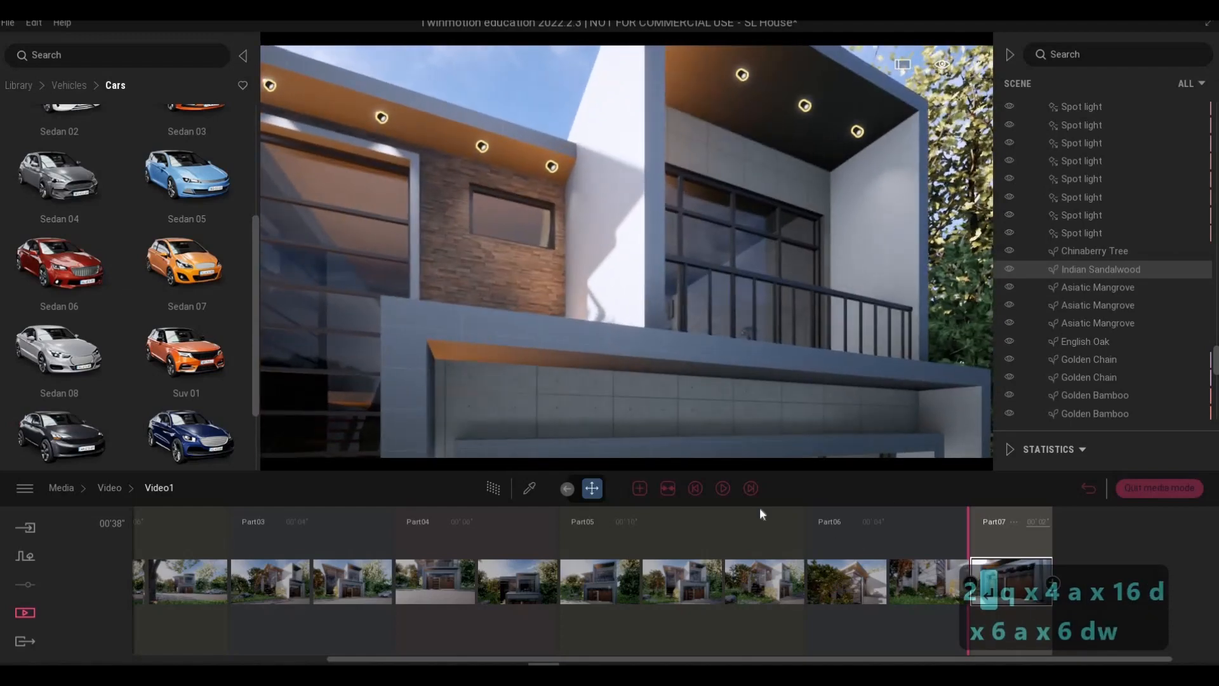
{"action": "left_click", "coordinate": [1075, 540]}
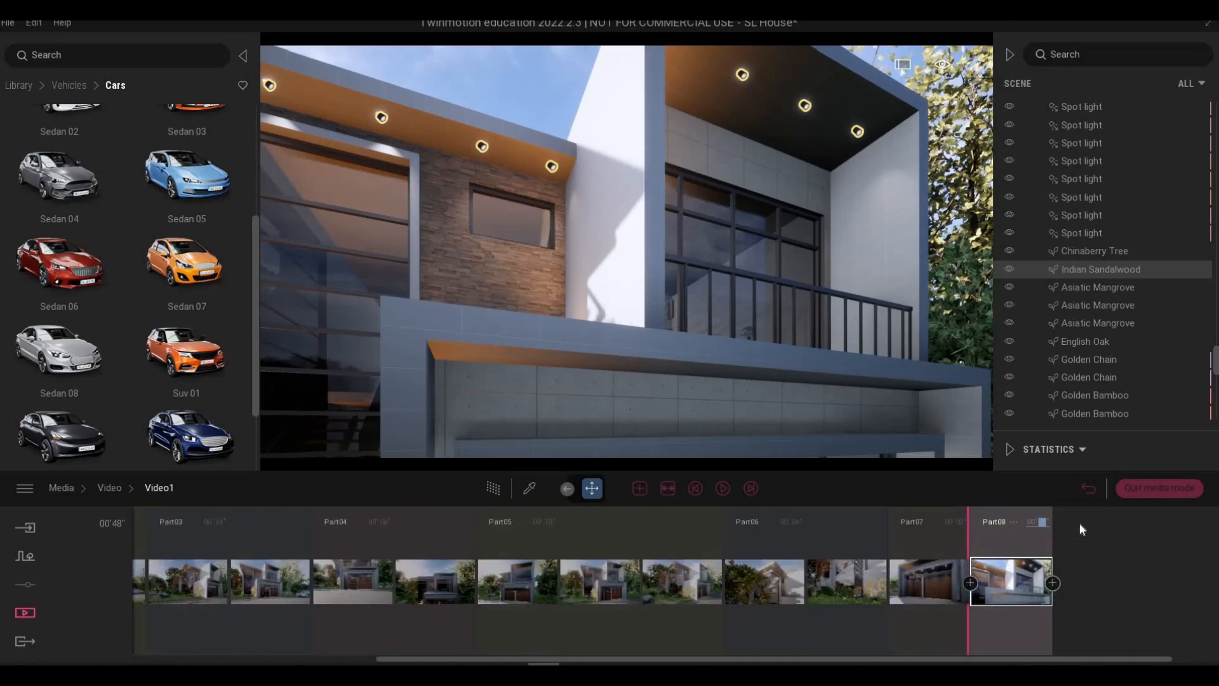
Pull back to frame the garage and balcony from the driveway, with the rocks beyond, and start a new video part there.
{"action": "key", "text": "s+d"}
{"action": "key", "text": "s+d"}
{"action": "key", "text": "s+d"}
{"action": "key", "text": "s+d"}
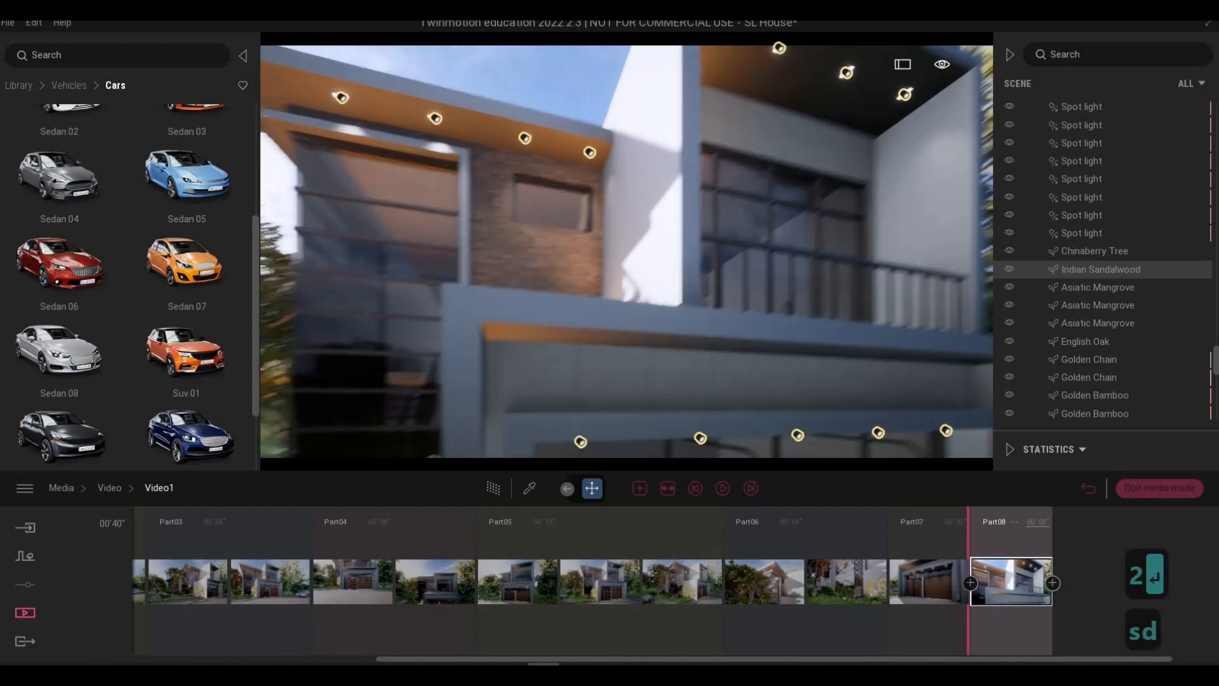
{"action": "key", "text": "e"}
{"action": "key", "text": "e+s"}
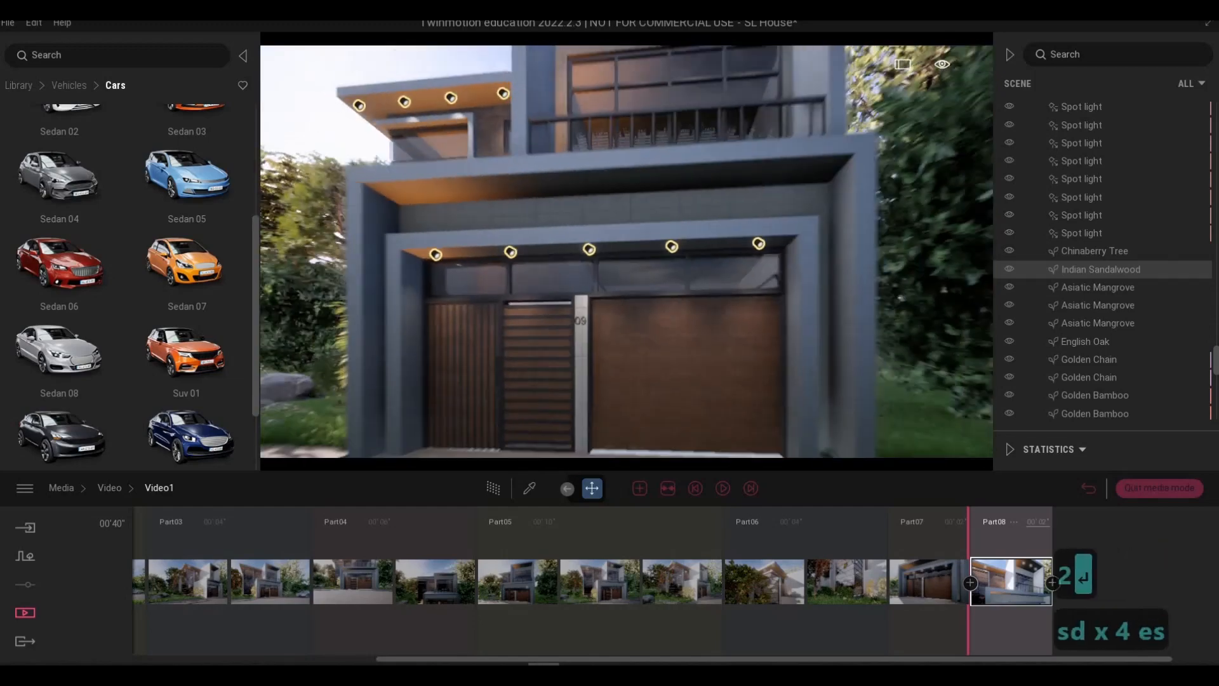
{"action": "key", "text": "a"}
{"action": "key", "text": "w"}
{"action": "key", "text": "a+s"}
{"action": "key", "text": "a+s"}
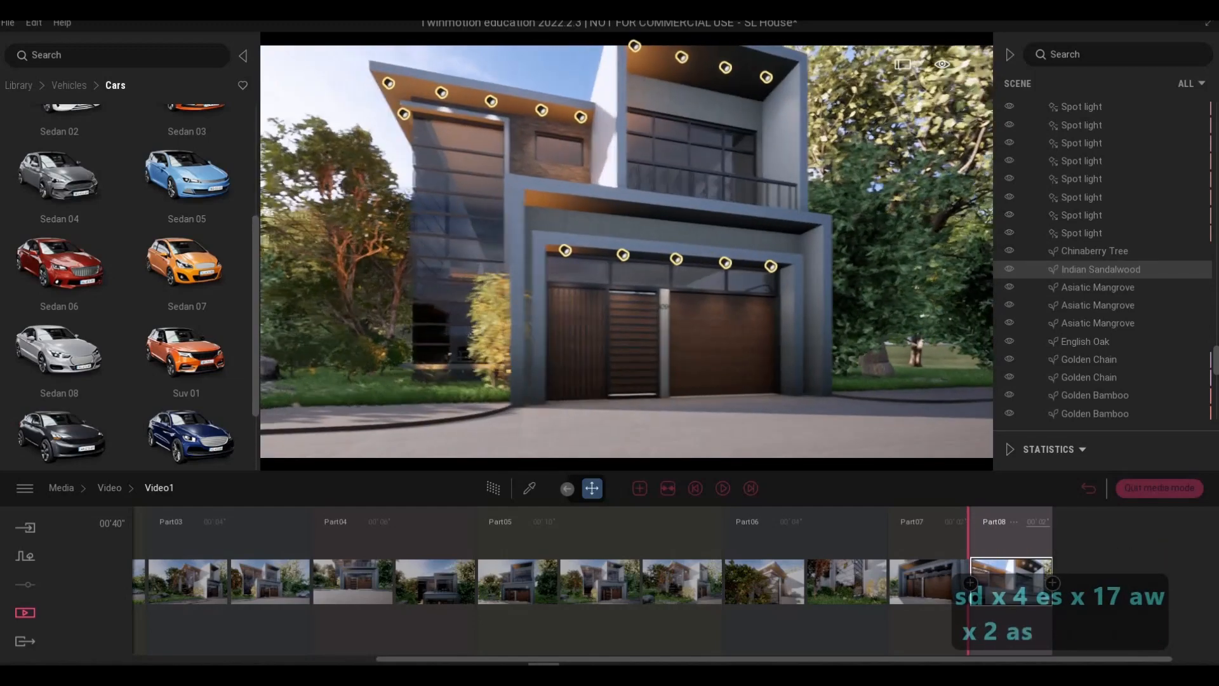
{"action": "key", "text": "w"}
{"action": "key", "text": "a+s"}
{"action": "key", "text": "d"}
{"action": "key", "text": "w"}
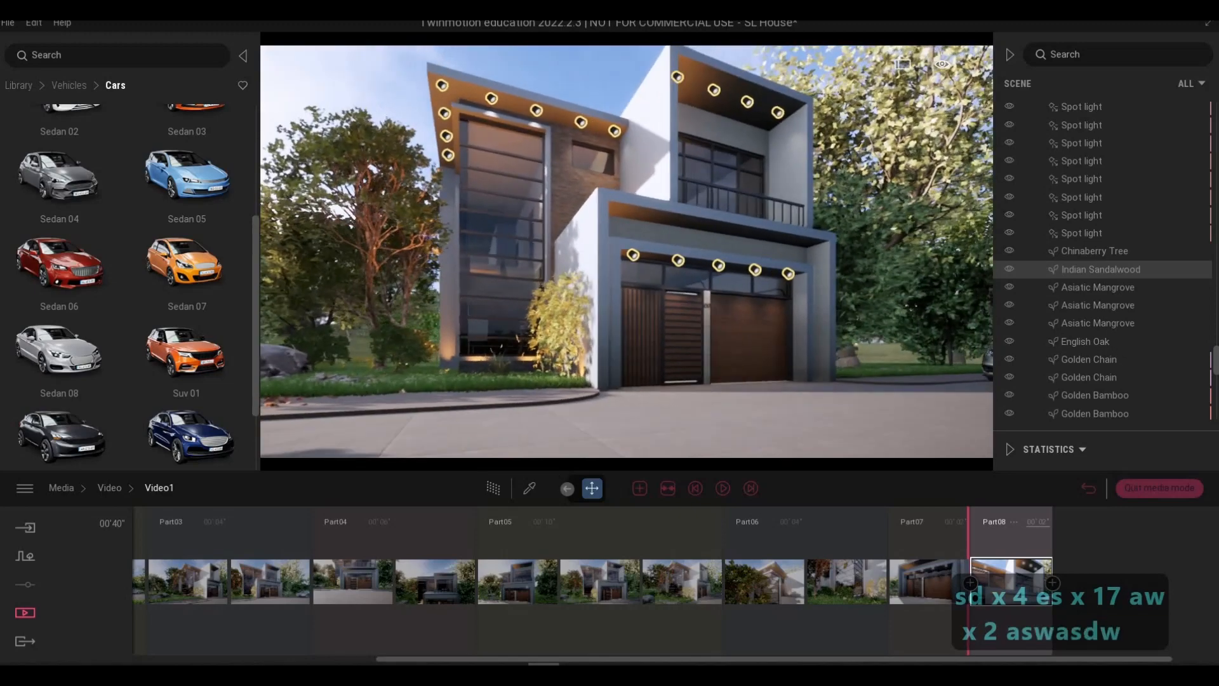
{"action": "key", "text": "a"}
{"action": "key", "text": "w"}
{"action": "key", "text": "d"}
{"action": "key", "text": "d"}
{"action": "key", "text": "d"}
{"action": "key", "text": "d"}
{"action": "key", "text": "d"}
{"action": "key", "text": "d"}
{"action": "key", "text": "d"}
{"action": "key", "text": "d"}
{"action": "key", "text": "d"}
{"action": "key", "text": "d"}
{"action": "key", "text": "d"}
{"action": "key", "text": "d"}
{"action": "key", "text": "d"}
{"action": "key", "text": "d"}
{"action": "key", "text": "d"}
{"action": "key", "text": "d"}
{"action": "key", "text": "d"}
{"action": "key", "text": "d"}
{"action": "key", "text": "d"}
{"action": "key", "text": "d"}
{"action": "key", "text": "d"}
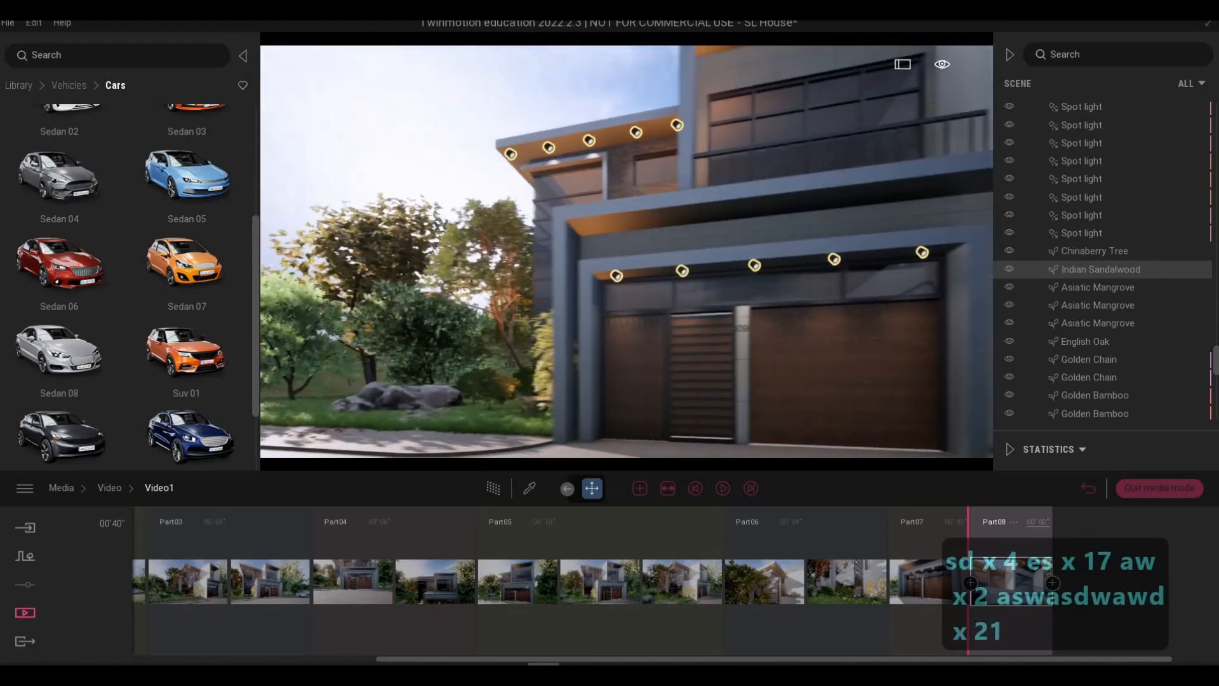
{"action": "key", "text": "d"}
{"action": "key", "text": "d"}
{"action": "key", "text": "s"}
{"action": "key", "text": "d"}
{"action": "key", "text": "w"}
{"action": "key", "text": "a"}
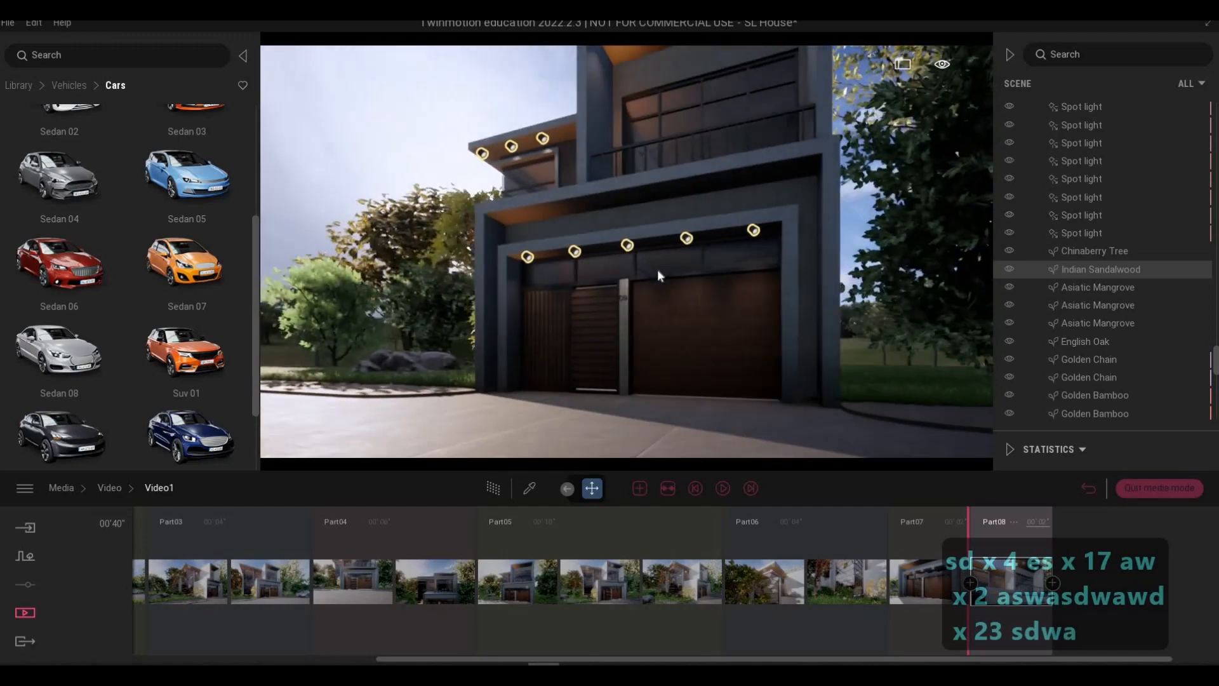
{"action": "key", "text": "d"}
{"action": "key", "text": "s"}
{"action": "key", "text": "q"}
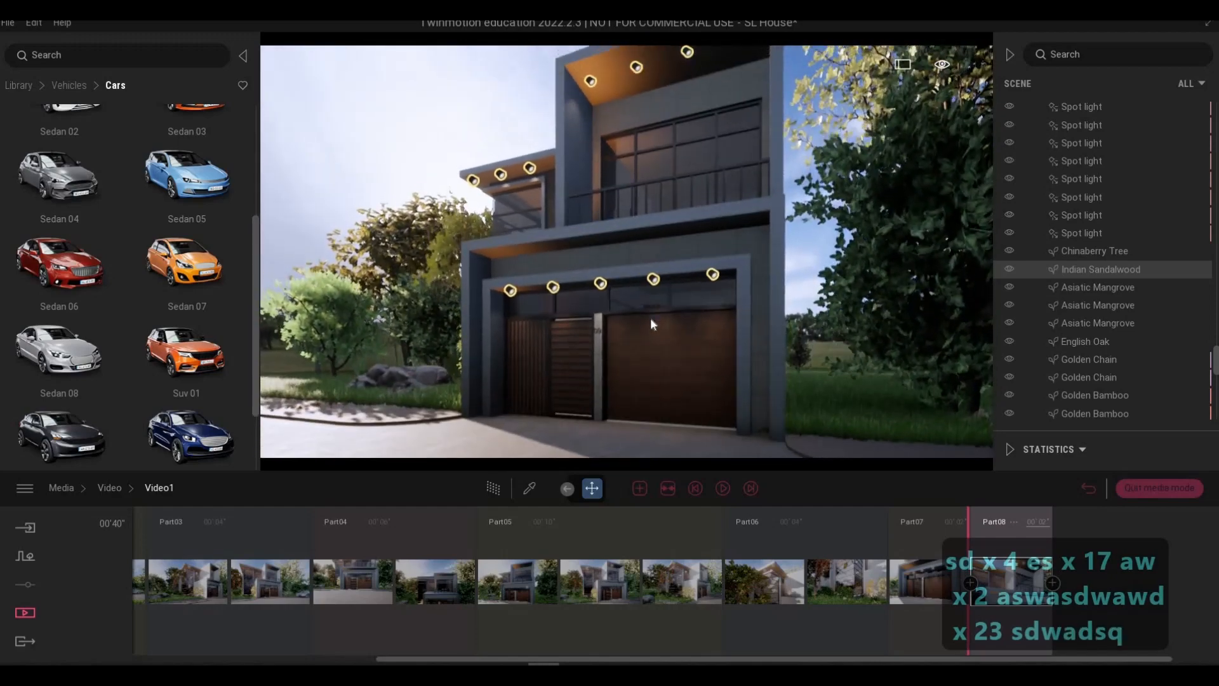
{"action": "key", "text": "w"}
{"action": "key", "text": "w"}
{"action": "key", "text": "w"}
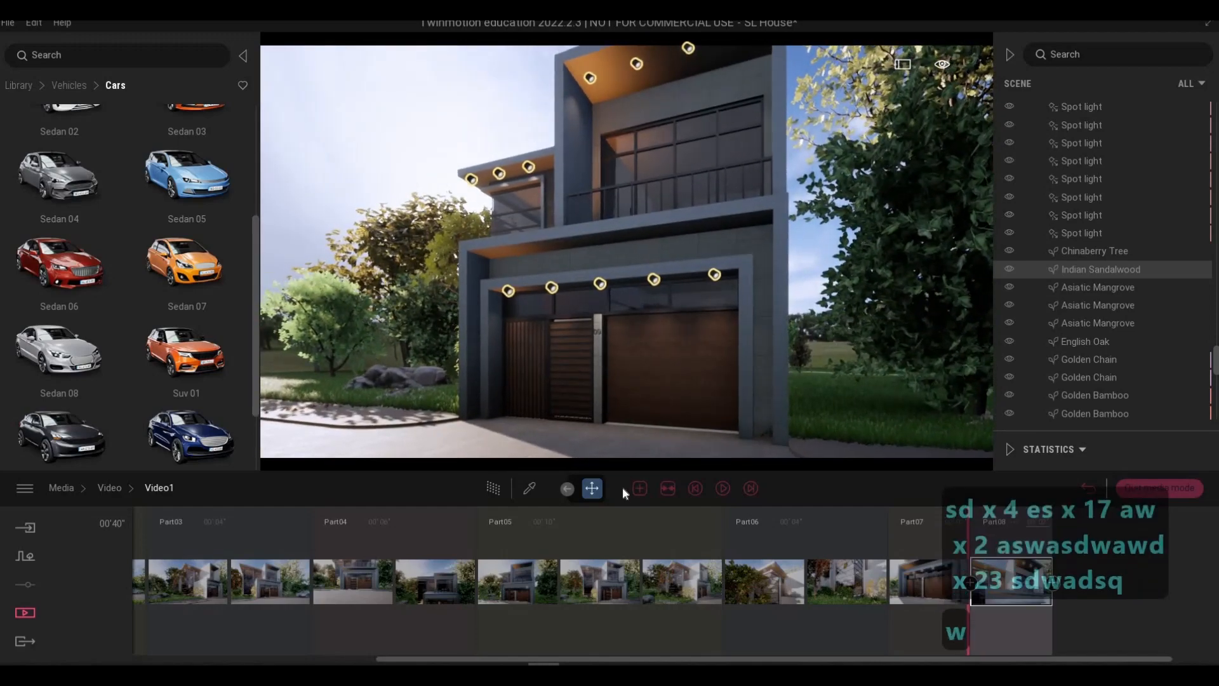
{"action": "key", "text": "q"}
{"action": "key", "text": "s"}
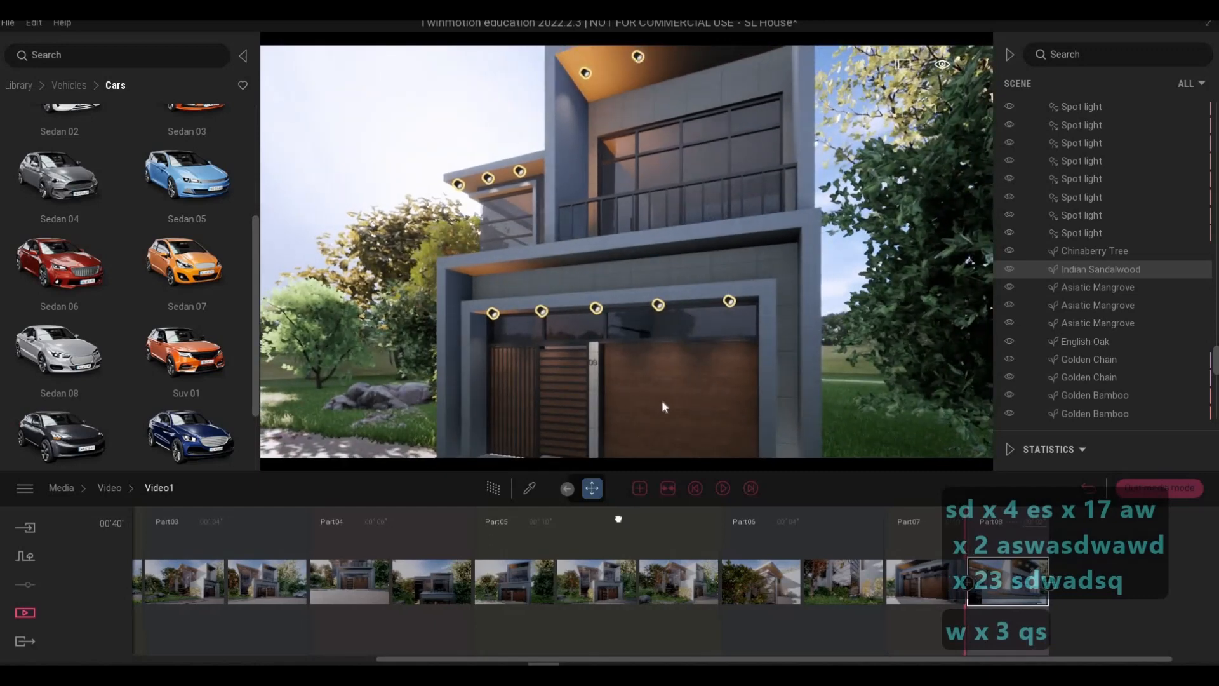
{"action": "right_click_drag", "start_coordinate": [661, 402], "coordinate": [706, 378]}
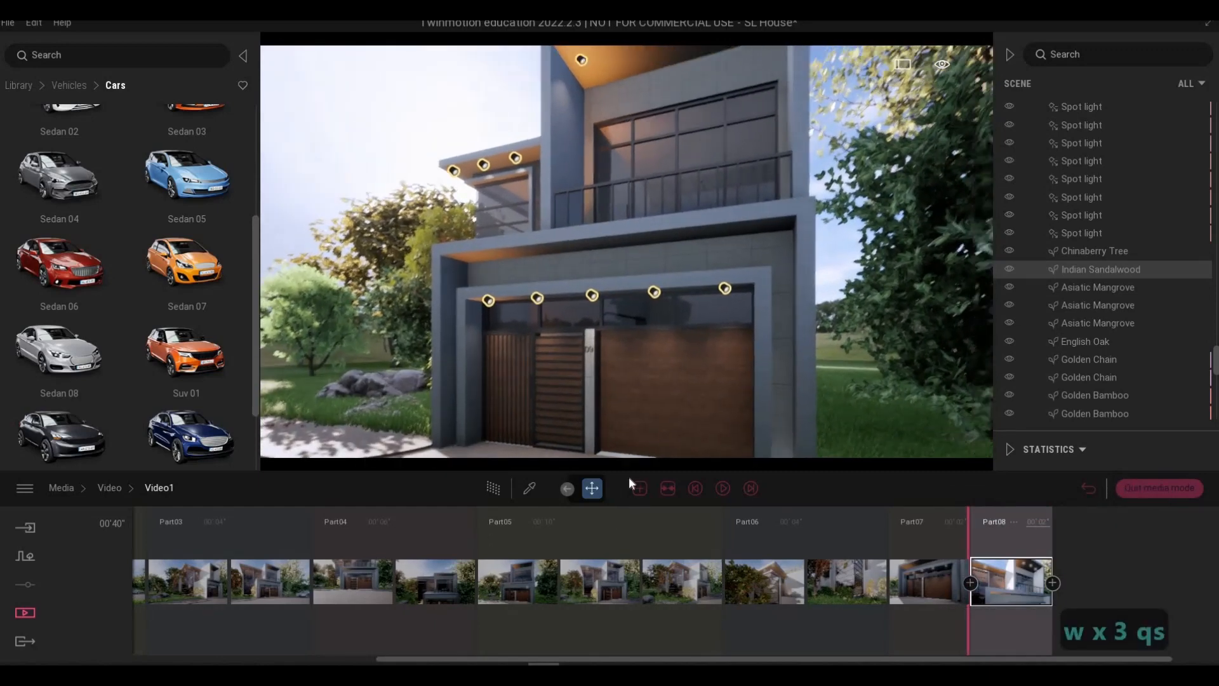
{"action": "left_click", "coordinate": [636, 488]}
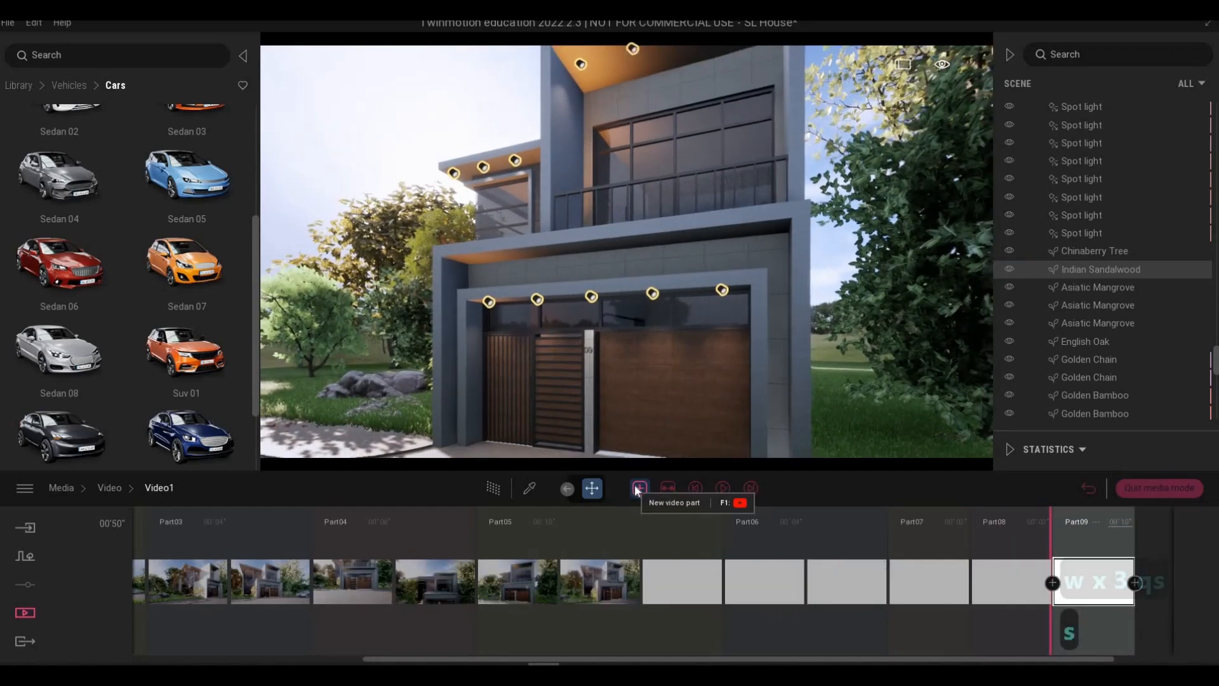
Pull the camera straight back until the parked car enters the frame and add this view as Part09's second keyframe.
{"action": "key", "text": "s"}
{"action": "key", "text": "s"}
{"action": "key", "text": "s"}
{"action": "key", "text": "s"}
{"action": "key", "text": "s"}
{"action": "key", "text": "s"}
{"action": "key", "text": "s"}
{"action": "key", "text": "s"}
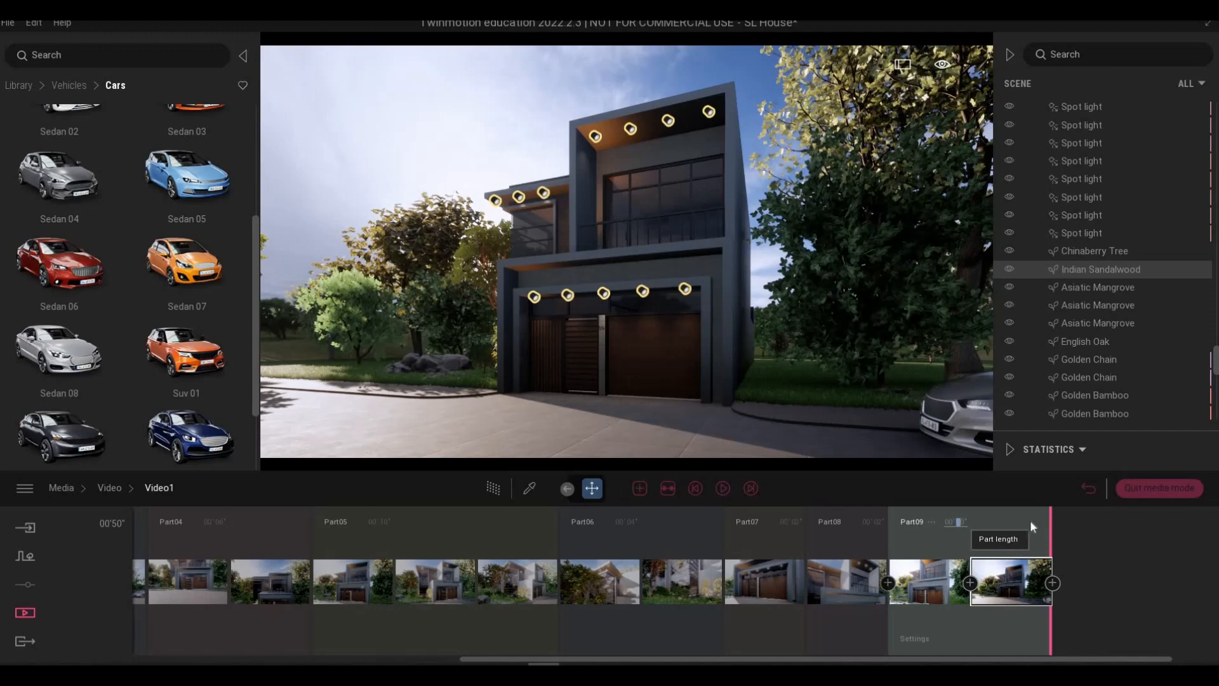
Set Part09's length to 5 seconds.
{"action": "type", "text": "5"}
{"action": "key", "text": "Return"}
Frame the house at an angle from its glazed corner side, with garage and balcony in view, and start a new video part there.
{"action": "key", "text": "a"}
{"action": "key", "text": "a"}
{"action": "key", "text": "a"}
{"action": "key", "text": "a"}
{"action": "key", "text": "a"}
{"action": "key", "text": "a"}
{"action": "key", "text": "a"}
{"action": "key", "text": "a"}
{"action": "key", "text": "a"}
{"action": "key", "text": "a"}
{"action": "key", "text": "a"}
{"action": "key", "text": "a"}
{"action": "key", "text": "a"}
{"action": "key", "text": "a"}
{"action": "key", "text": "a"}
{"action": "key", "text": "a"}
{"action": "key", "text": "a"}
{"action": "key", "text": "a"}
{"action": "key", "text": "a"}
{"action": "key", "text": "a"}
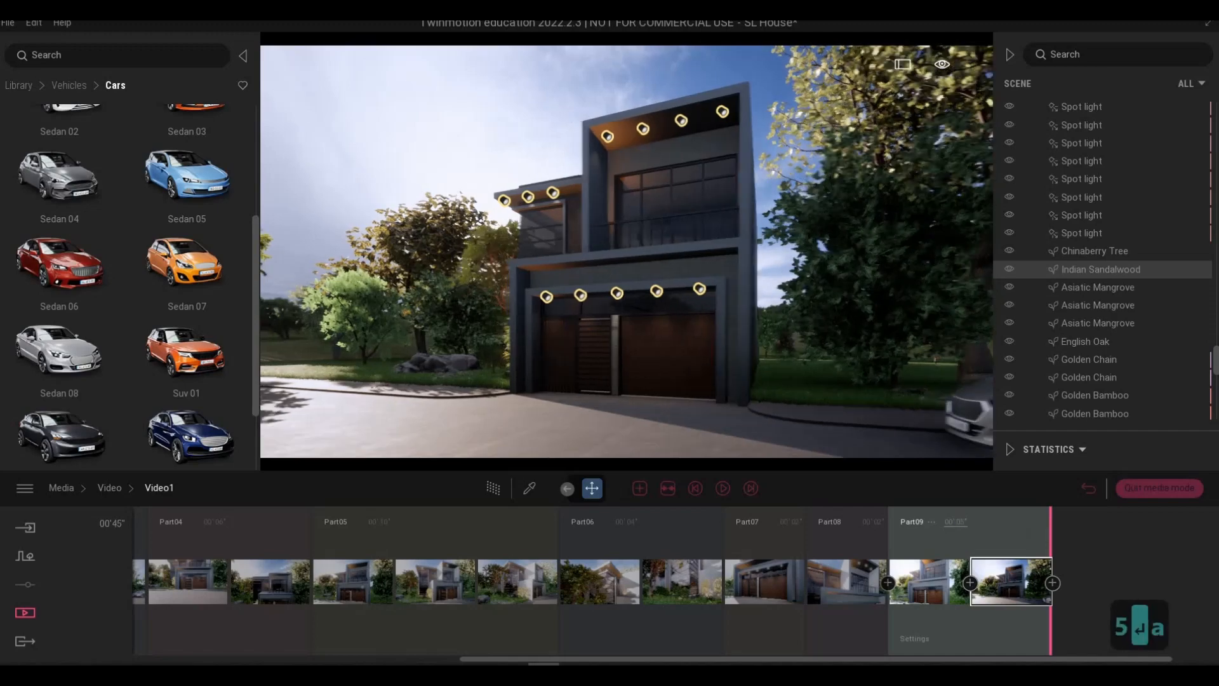
{"action": "key", "text": "a"}
{"action": "key", "text": "a"}
{"action": "key", "text": "a"}
{"action": "key", "text": "s"}
{"action": "key", "text": "w"}
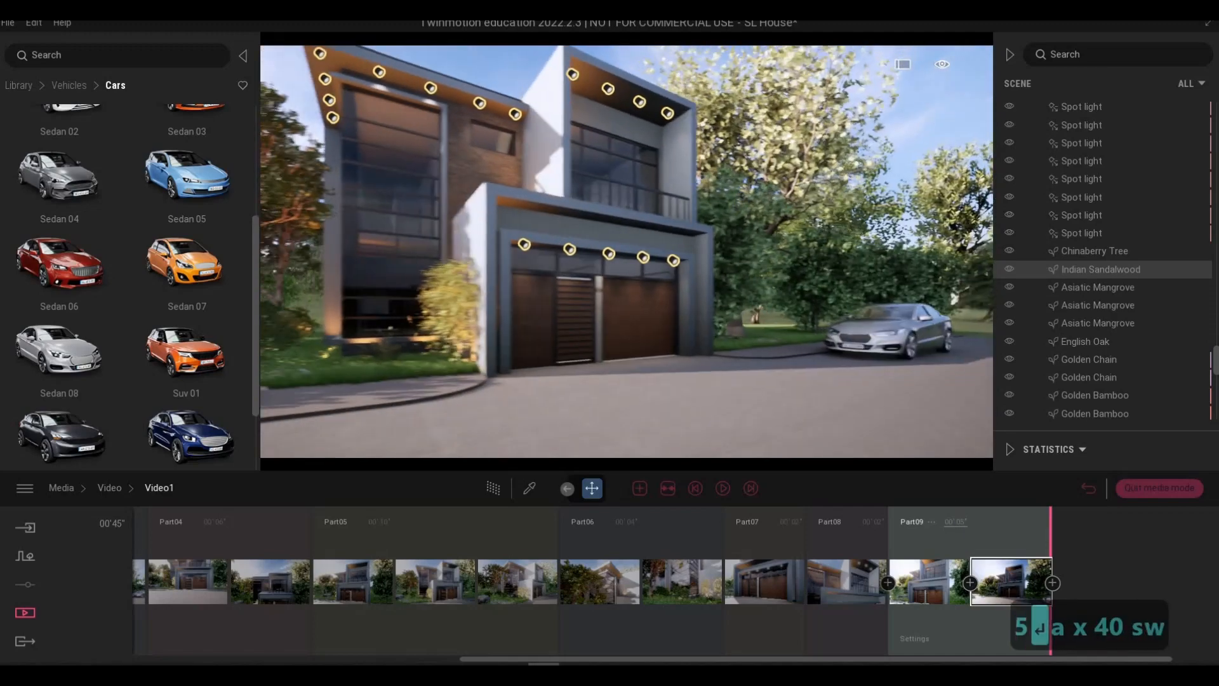
{"action": "key", "text": "s"}
{"action": "key", "text": "a"}
{"action": "key", "text": "a"}
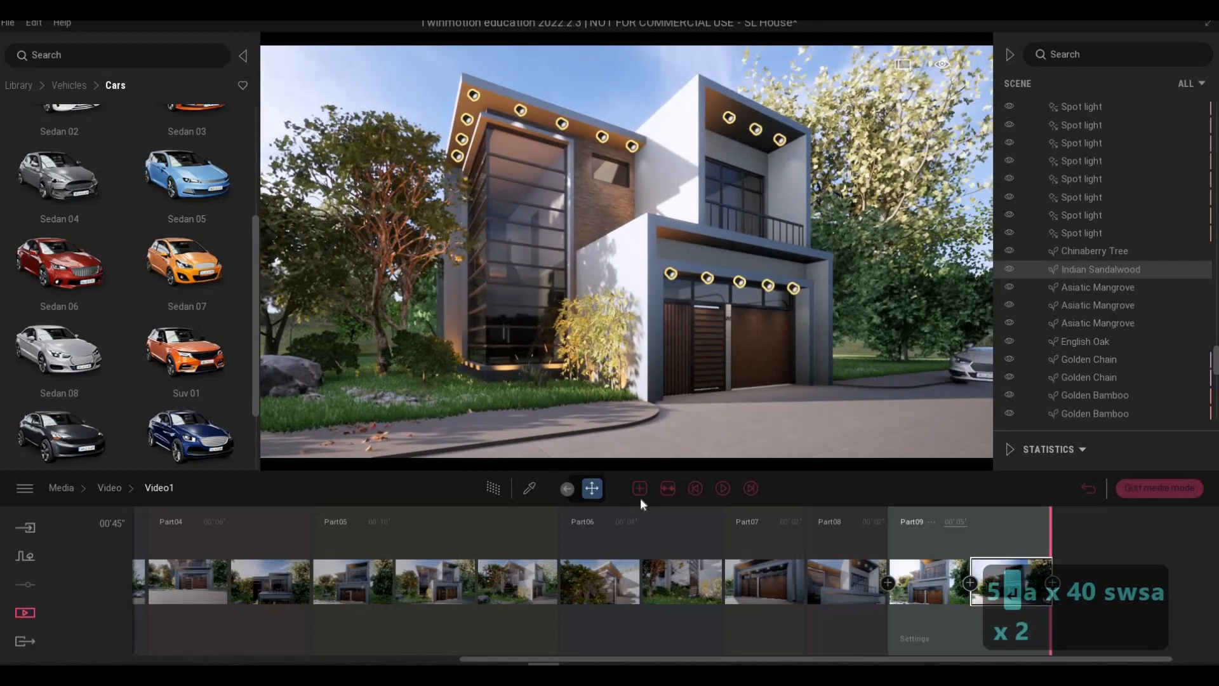
{"action": "left_click", "coordinate": [645, 478]}
Pull the camera straight back until the whole parked car shows, add this view as Part10's second keyframe and set the part's length to 5 seconds.
{"action": "key", "text": "s"}
{"action": "key", "text": "s"}
{"action": "key", "text": "s"}
{"action": "key", "text": "s"}
{"action": "key", "text": "s"}
{"action": "key", "text": "s"}
{"action": "key", "text": "s"}
{"action": "key", "text": "s"}
{"action": "key", "text": "s"}
{"action": "key", "text": "s"}
{"action": "key", "text": "s"}
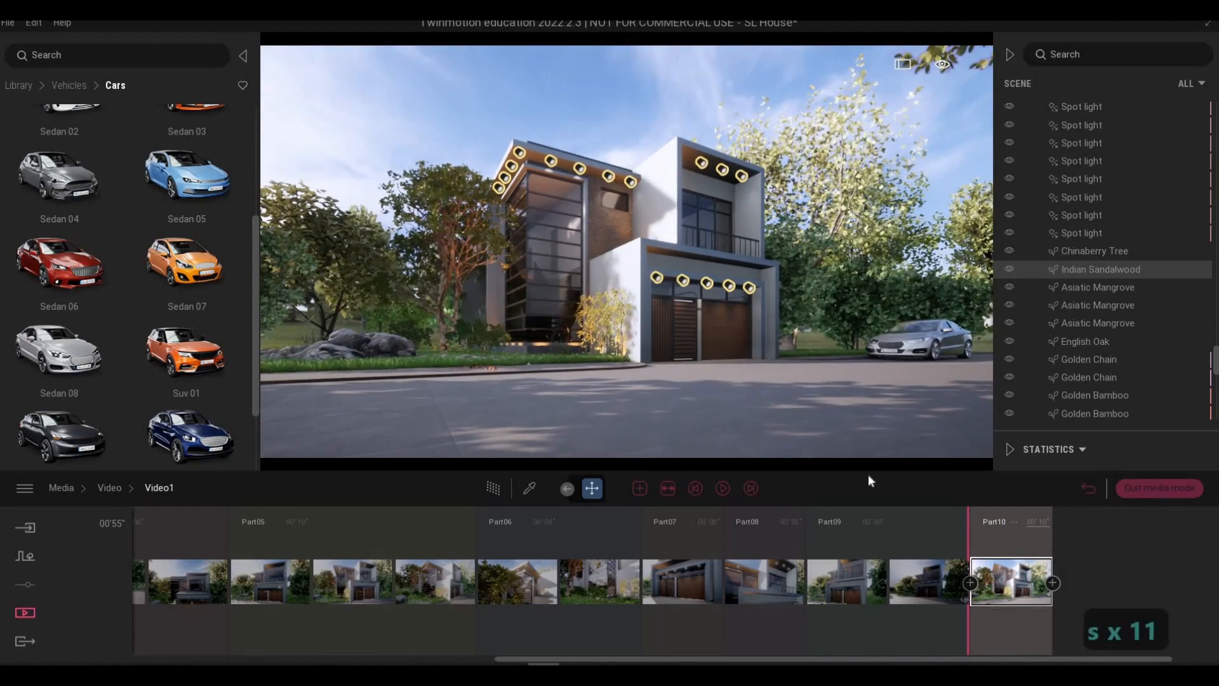
{"action": "left_click", "coordinate": [1052, 582]}
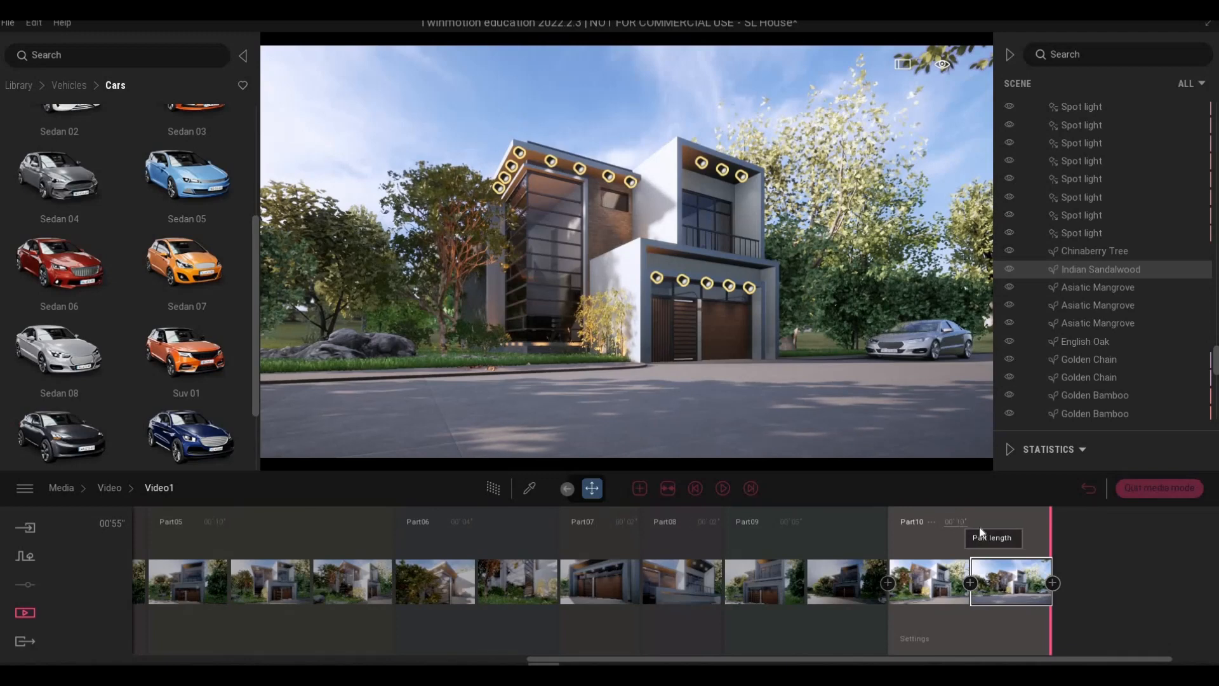
{"action": "type", "text": "5"}
{"action": "key", "text": "Return"}
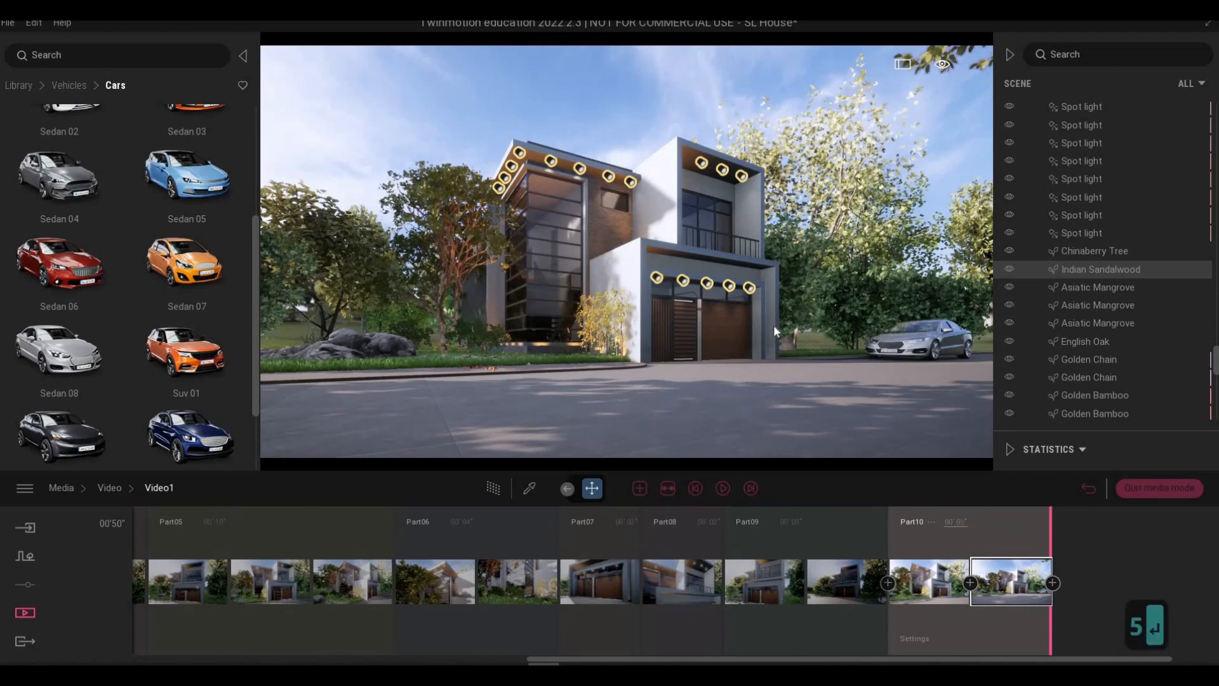
Frame the house front straight on with the parked car at the edge and start a new video part holding three identical keyframes.
{"action": "key", "text": "d"}
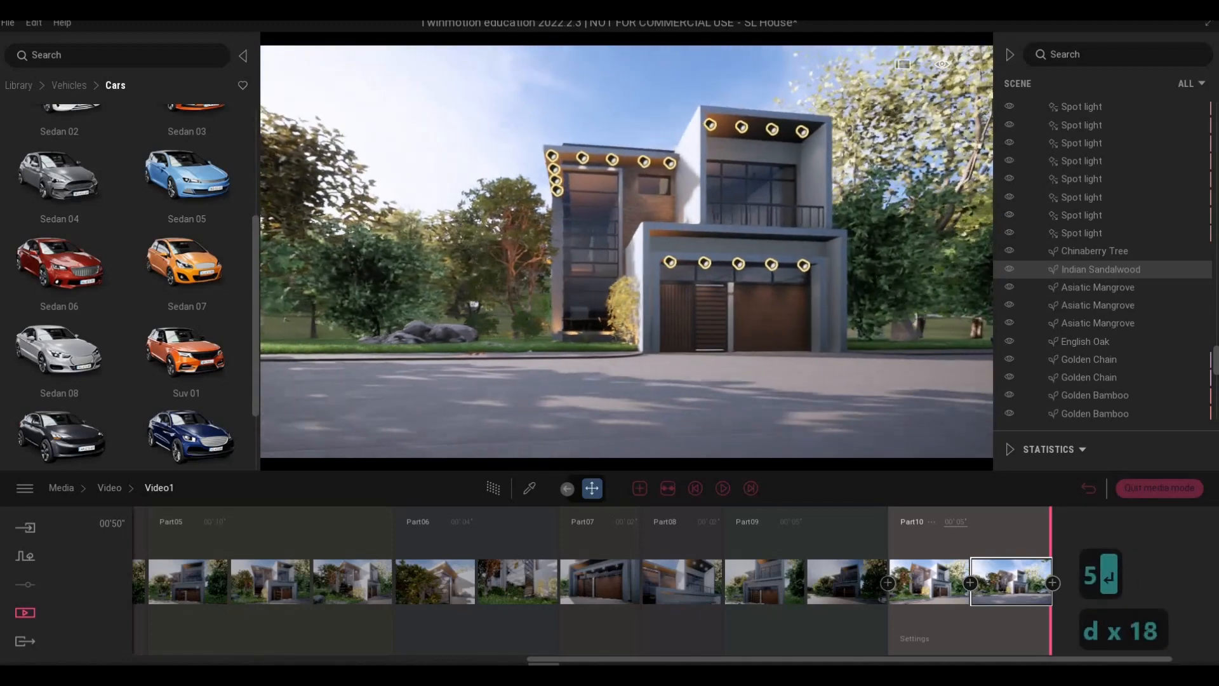
{"action": "key", "text": "d"}
{"action": "key", "text": "d"}
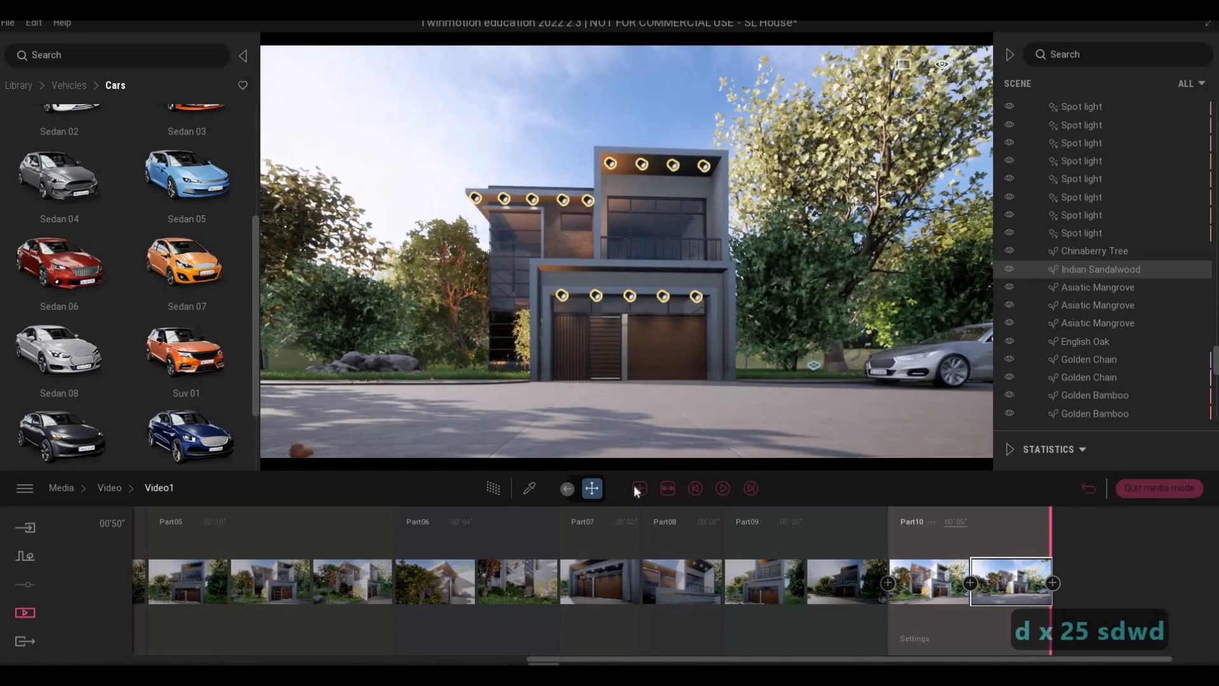
{"action": "left_click", "coordinate": [638, 486]}
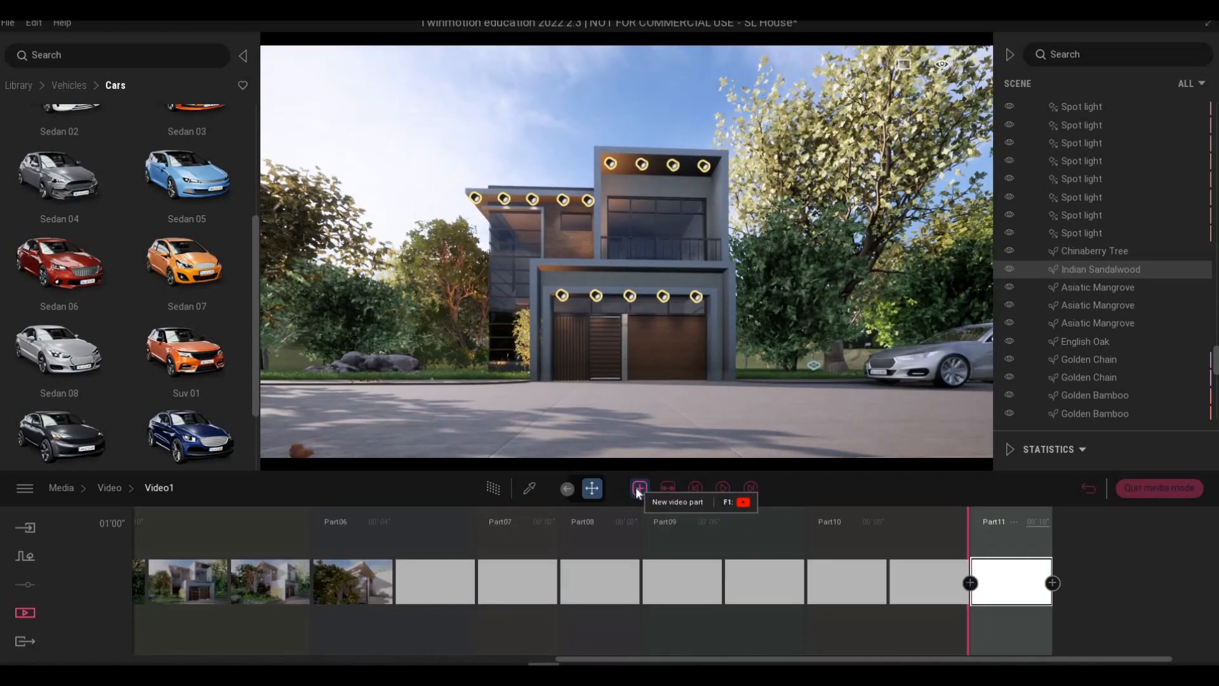
{"action": "left_click", "coordinate": [1053, 582]}
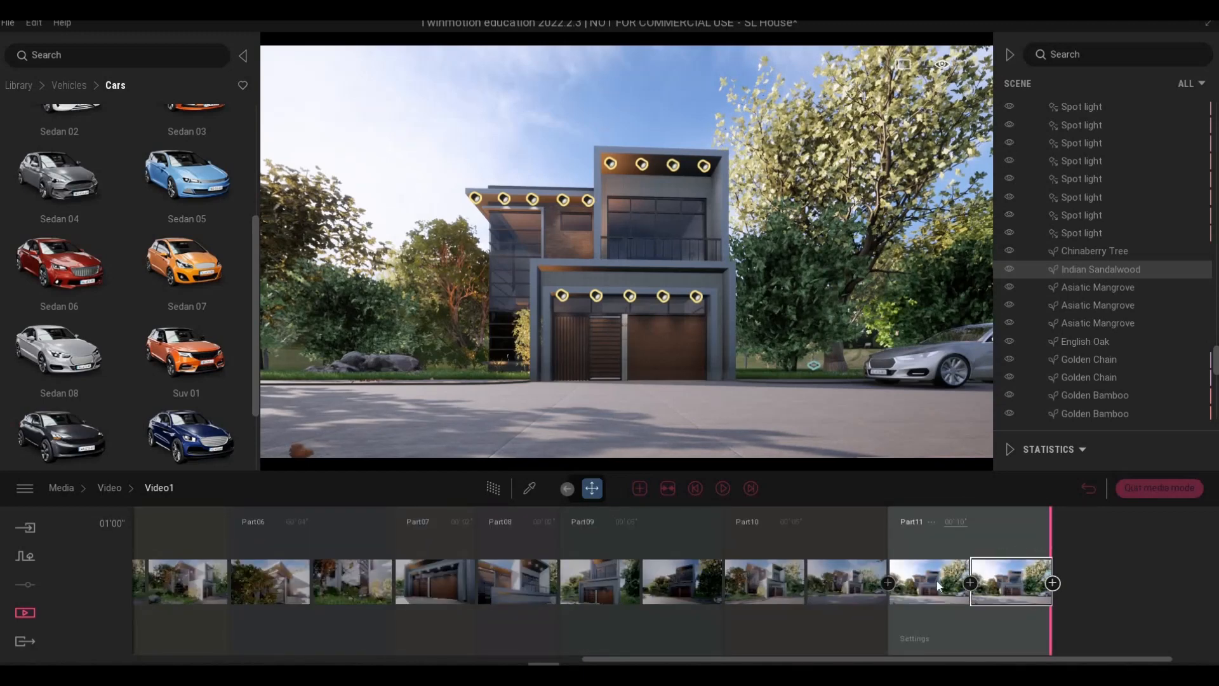
{"action": "left_click", "coordinate": [1053, 583]}
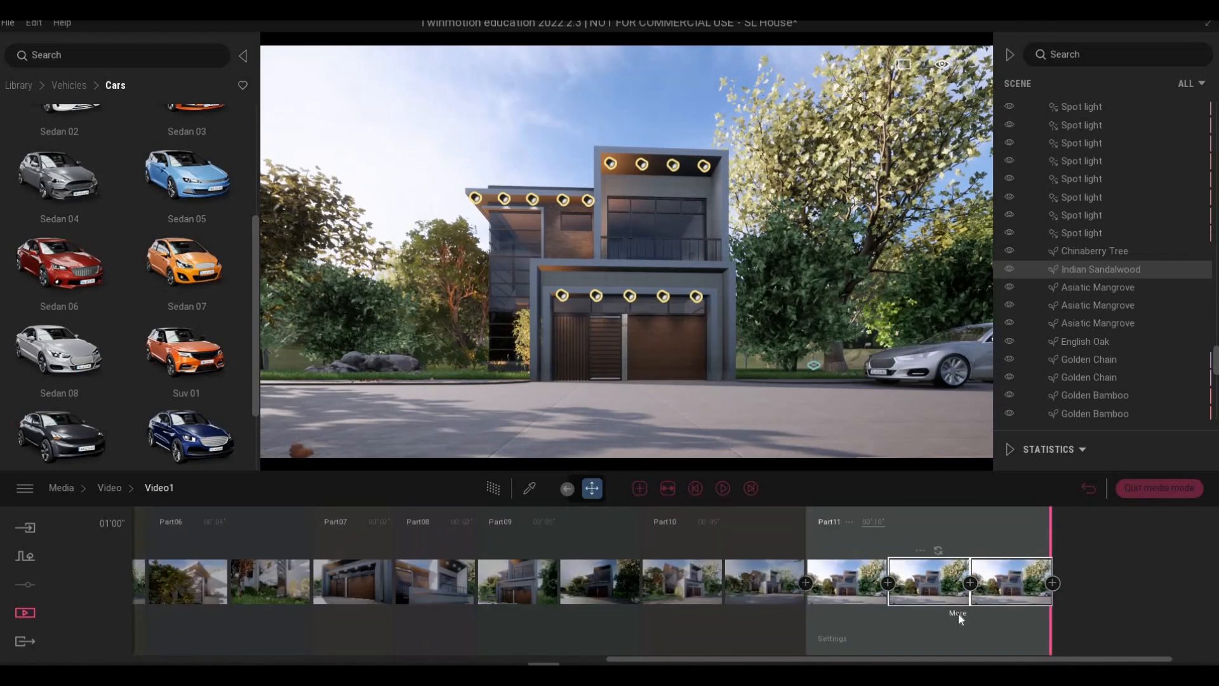
Shift the season of Part11's second keyframe to autumn and refresh the keyframe.
{"action": "left_click", "coordinate": [936, 614]}
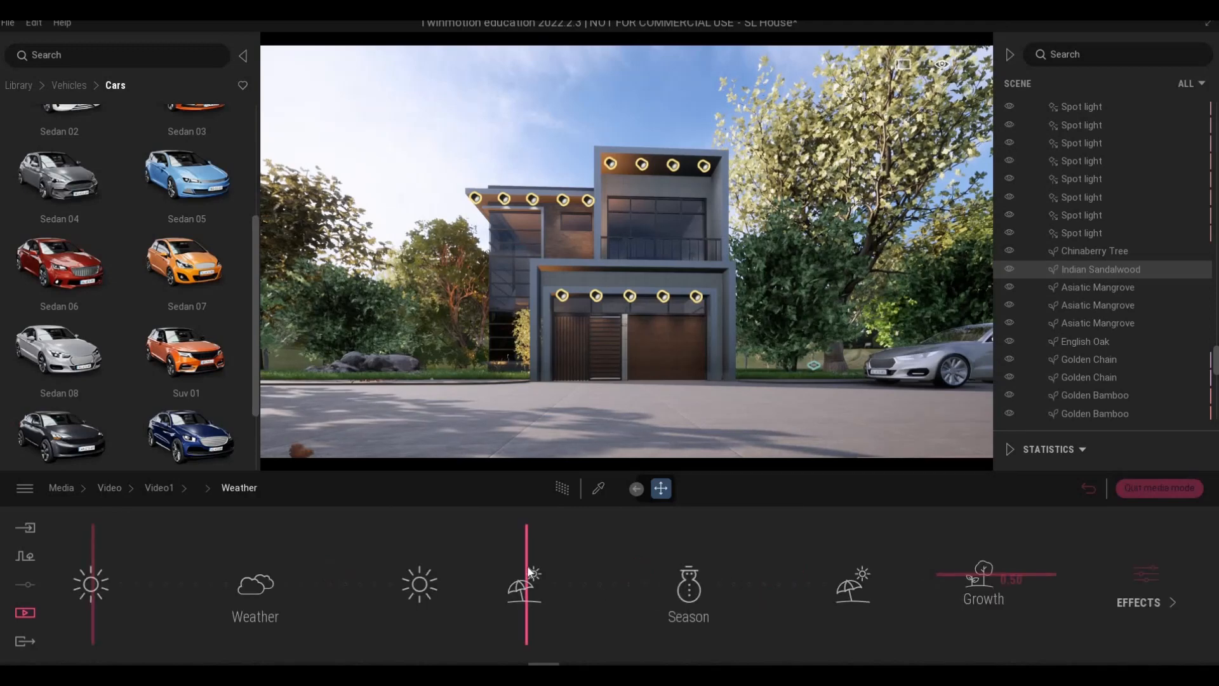
{"action": "left_click_drag", "start_coordinate": [610, 571], "coordinate": [639, 577]}
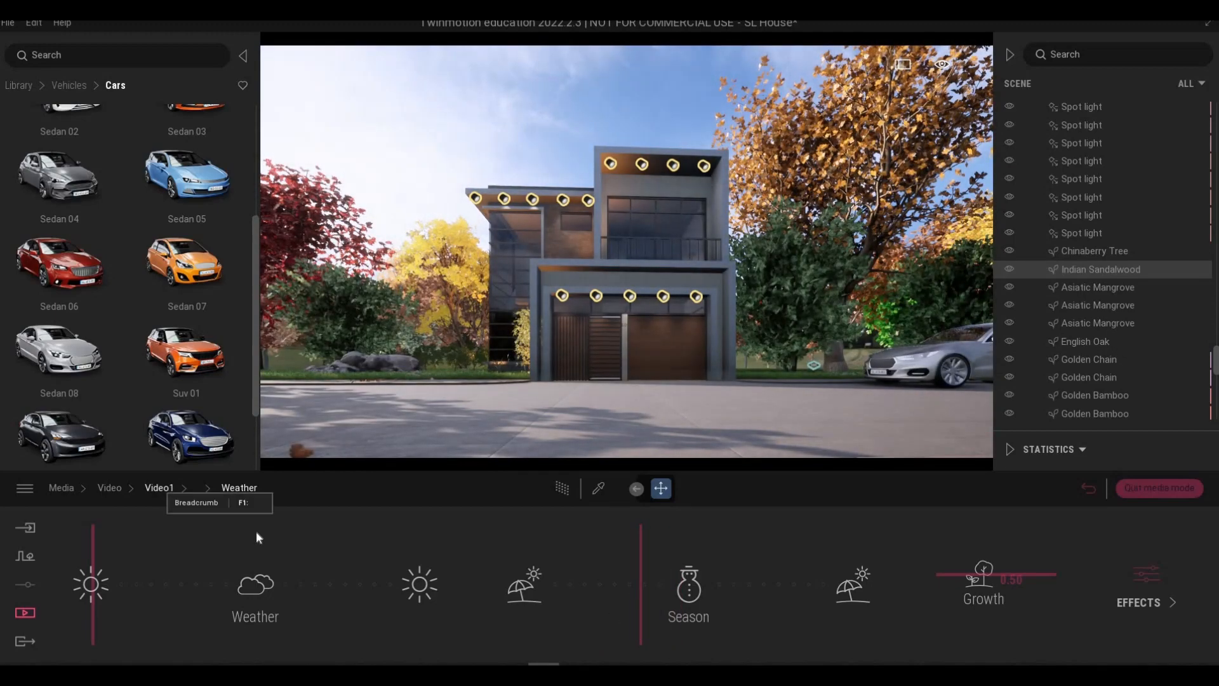
{"action": "left_click", "coordinate": [941, 548]}
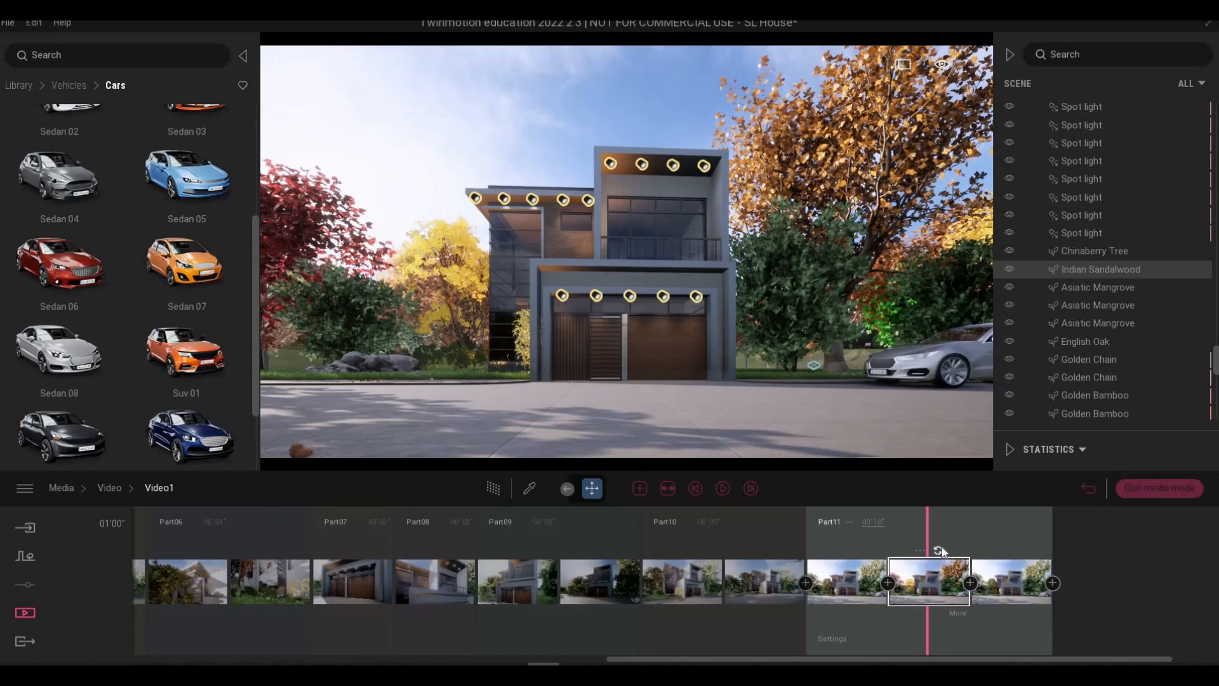
Shift the season of Part11's third keyframe to just past midwinter so snow covers the ground.
{"action": "left_click", "coordinate": [1038, 588]}
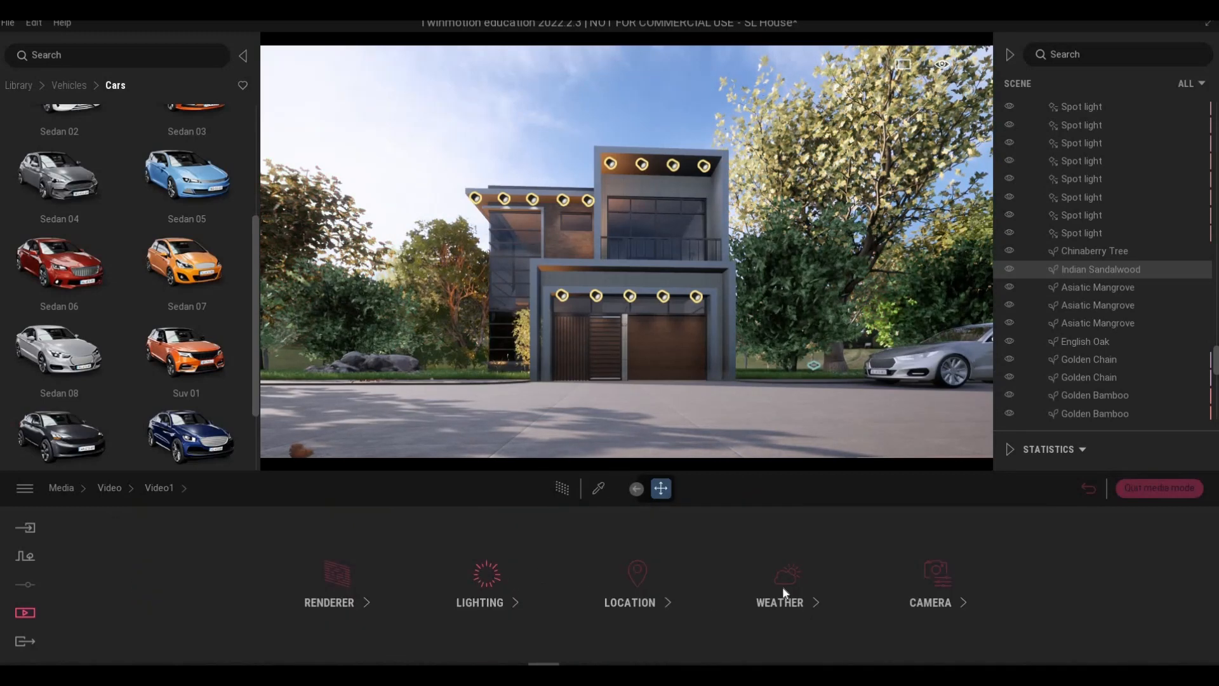
{"action": "left_click", "coordinate": [785, 573]}
{"action": "left_click_drag", "start_coordinate": [536, 543], "coordinate": [720, 564]}
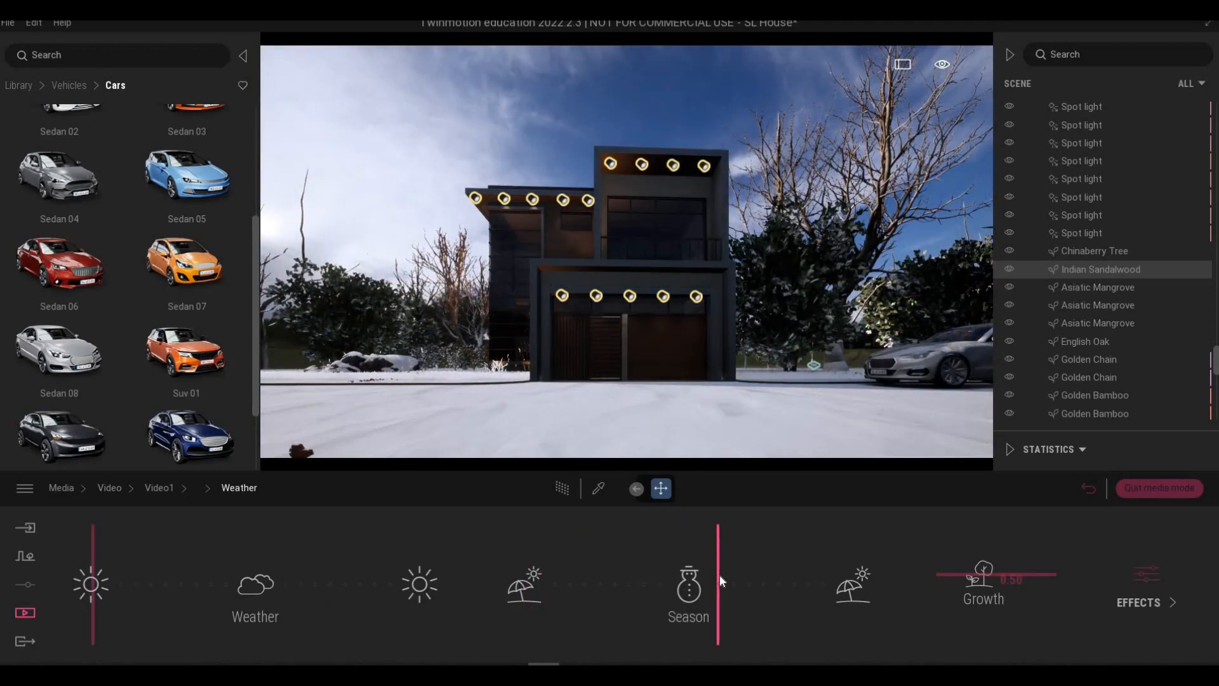
{"action": "left_click", "coordinate": [160, 488]}
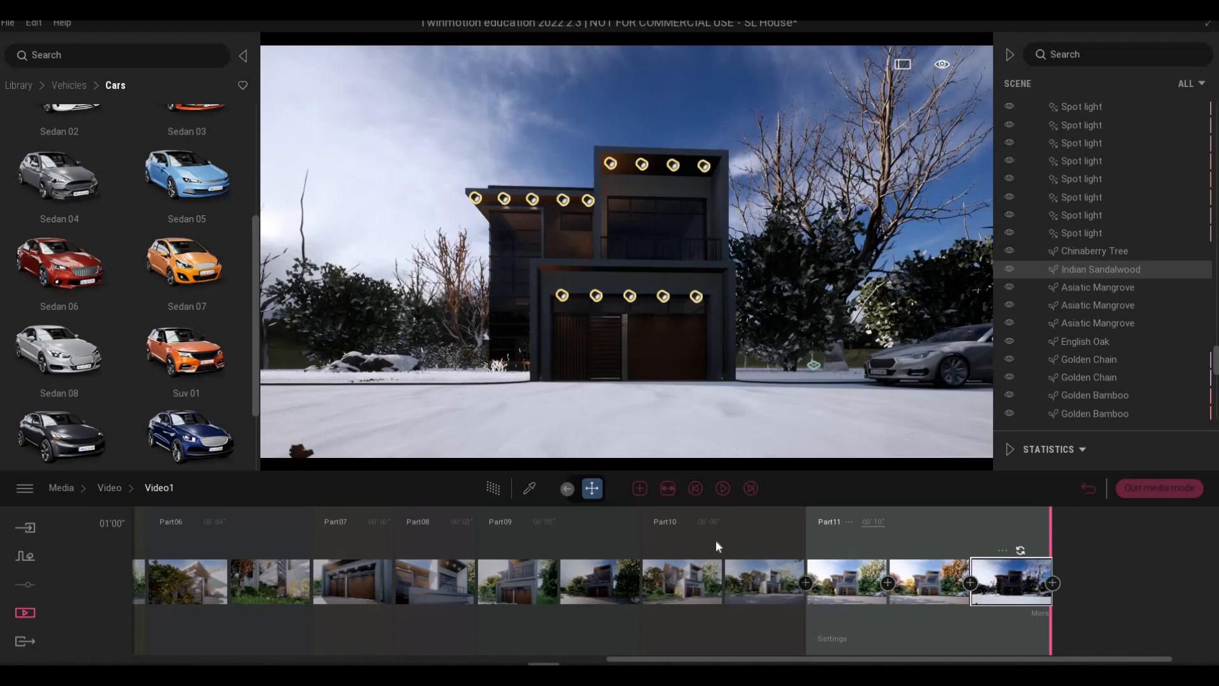
Preview Part11's season change, set the part's length to 6 seconds and play it again.
{"action": "left_click", "coordinate": [695, 488]}
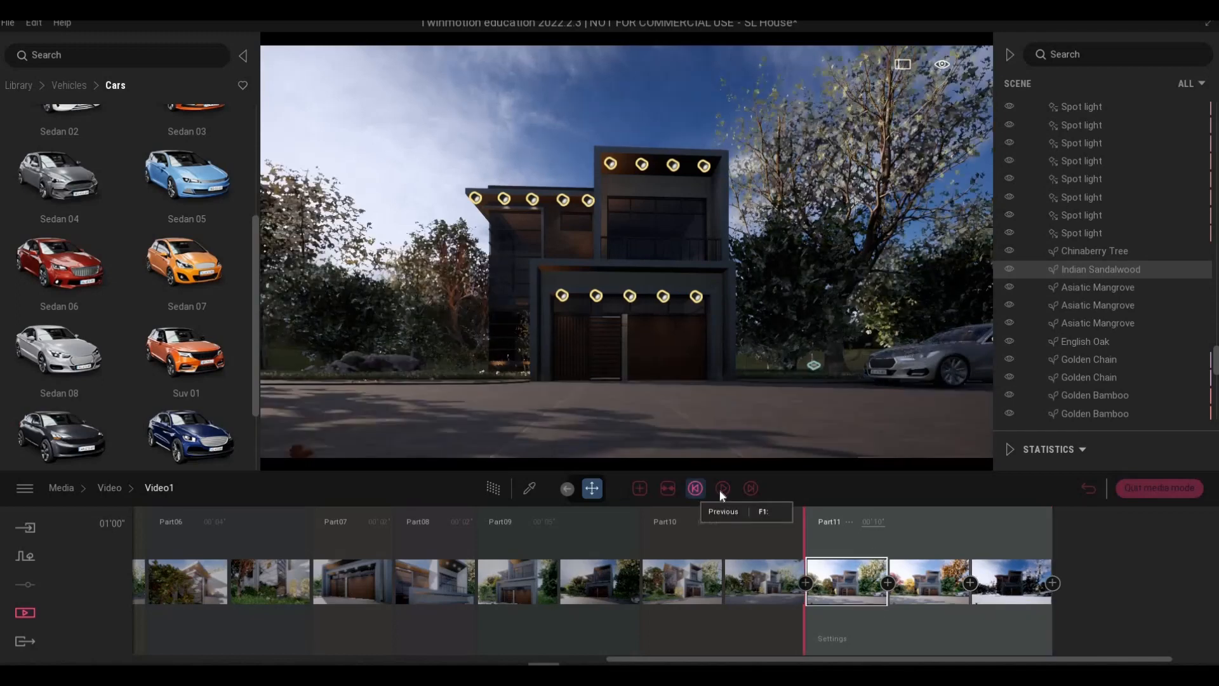
{"action": "left_click", "coordinate": [723, 487]}
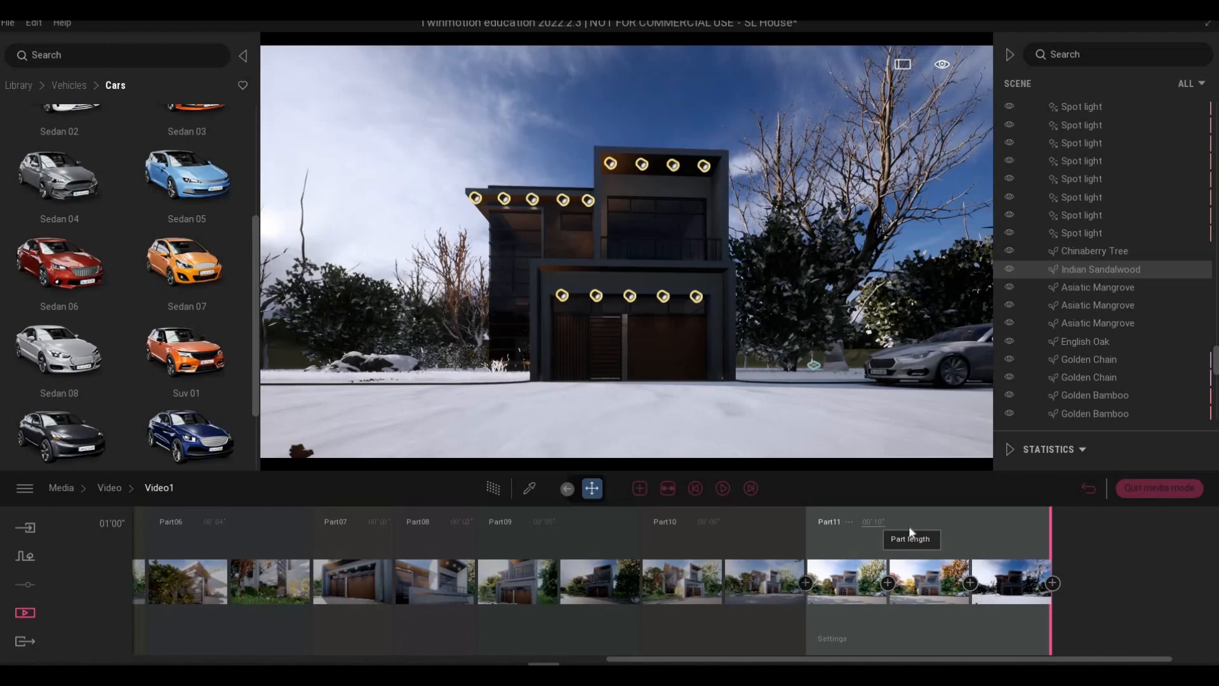
{"action": "type", "text": "6"}
{"action": "key", "text": "Return"}
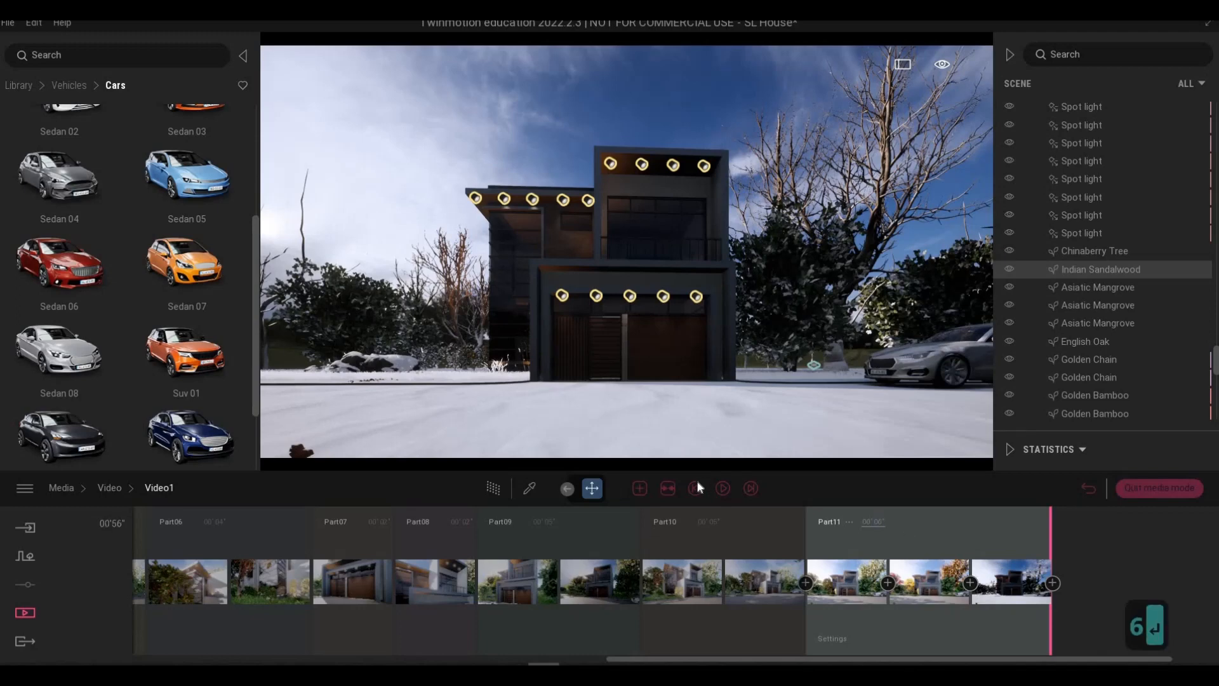
{"action": "left_click", "coordinate": [721, 487]}
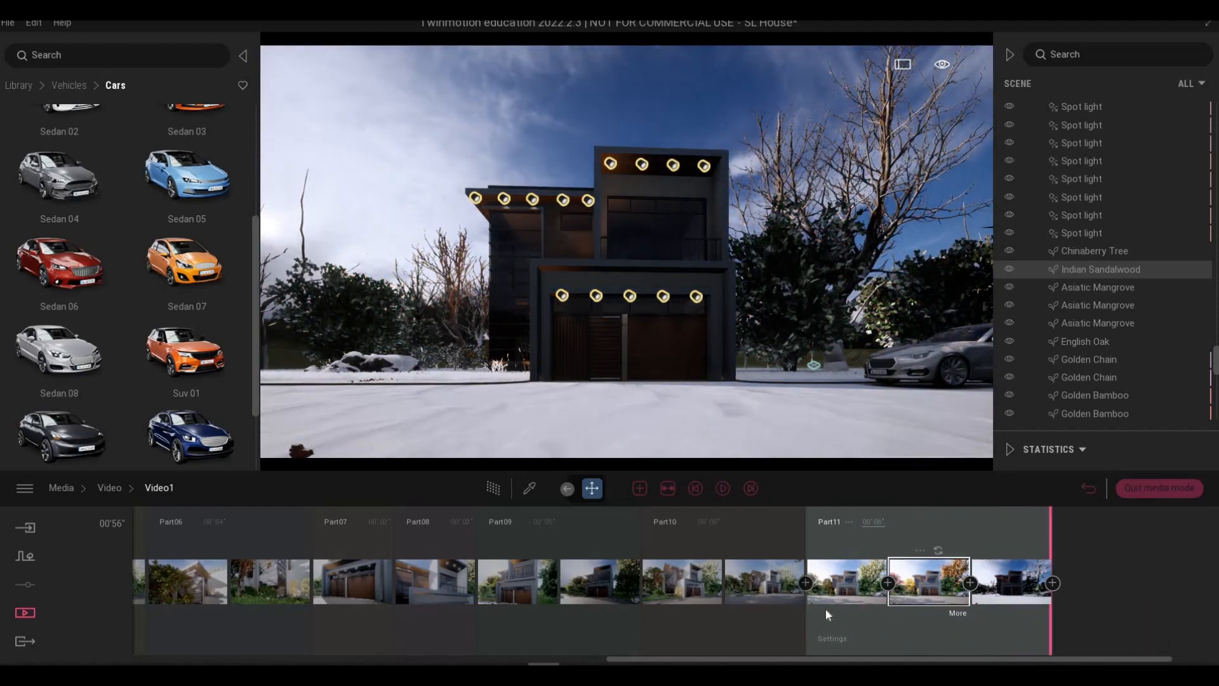
Move the weather of Part11's second, autumn keyframe to just short of fully cloudy, with precipitation, and refresh the keyframe.
{"action": "left_click", "coordinate": [832, 637]}
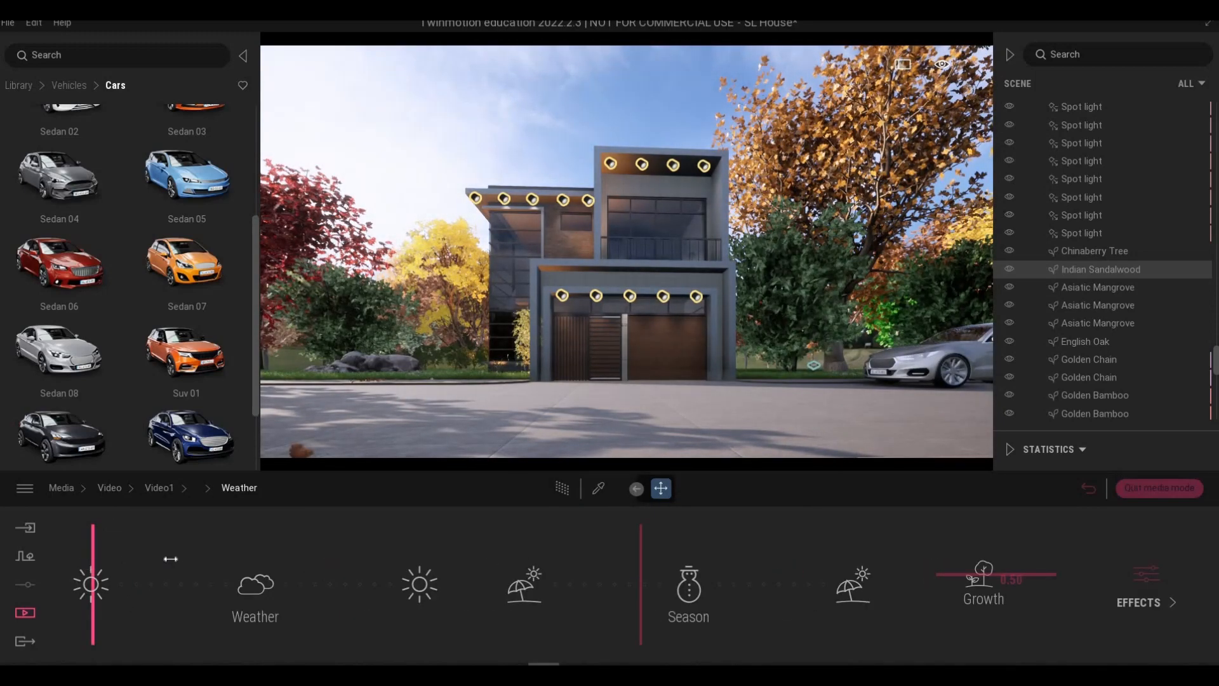
{"action": "left_click_drag", "start_coordinate": [170, 559], "coordinate": [246, 559]}
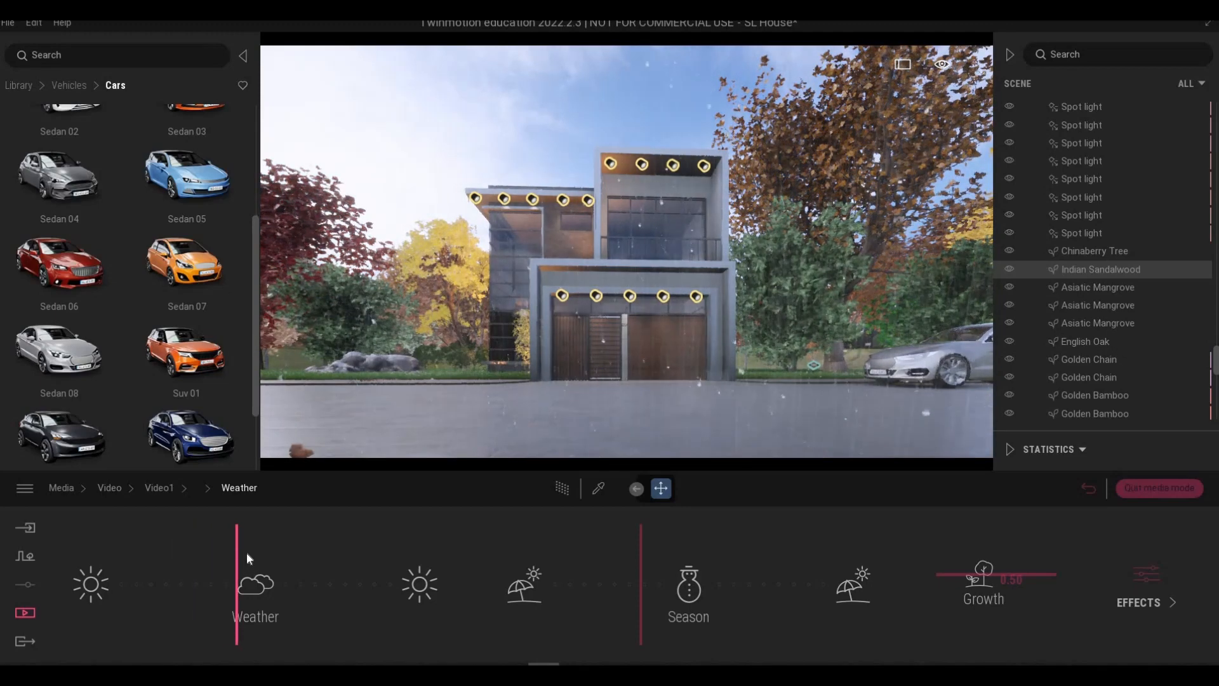
{"action": "left_click", "coordinate": [160, 488]}
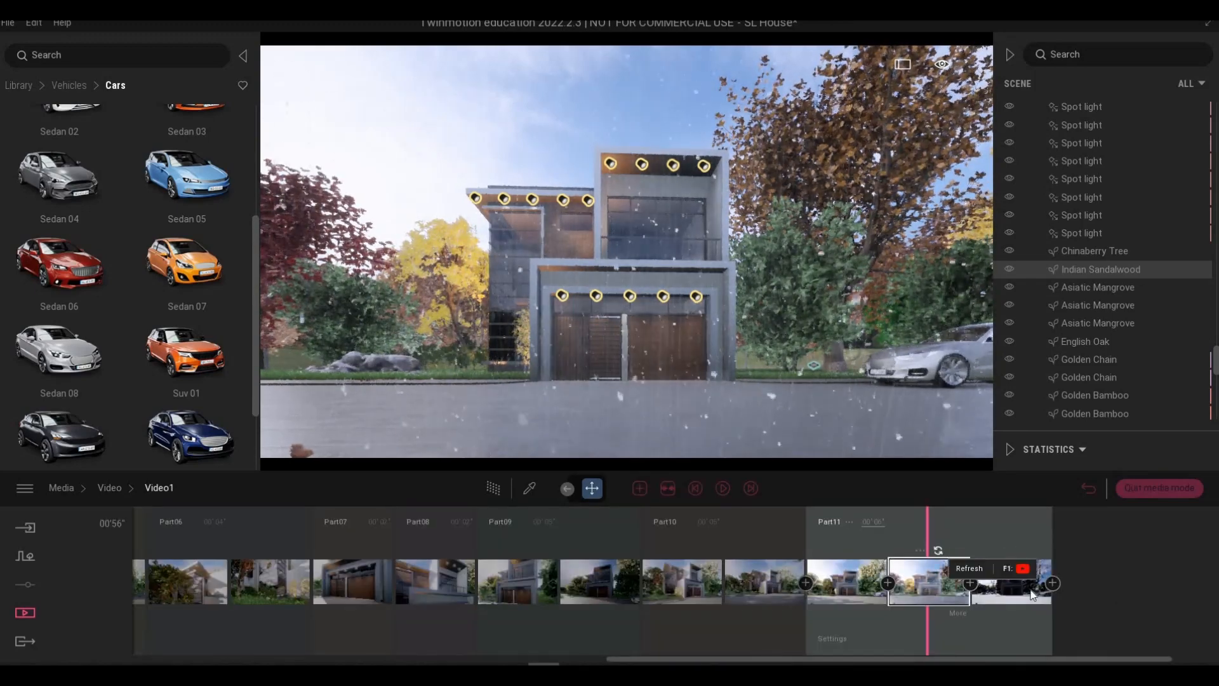
Set the weather of Part11's third, winter keyframe to cloudy with falling snow.
{"action": "left_click", "coordinate": [696, 589]}
{"action": "left_click", "coordinate": [763, 584]}
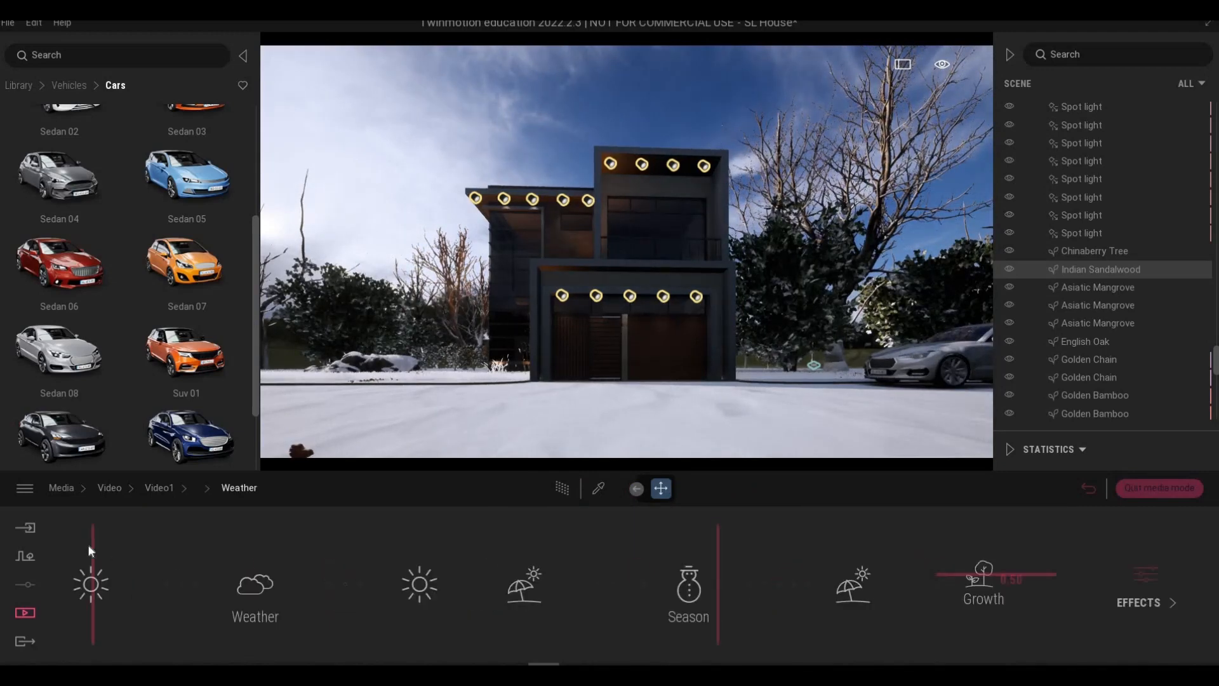
{"action": "left_click", "coordinate": [257, 550]}
{"action": "left_click", "coordinate": [160, 487]}
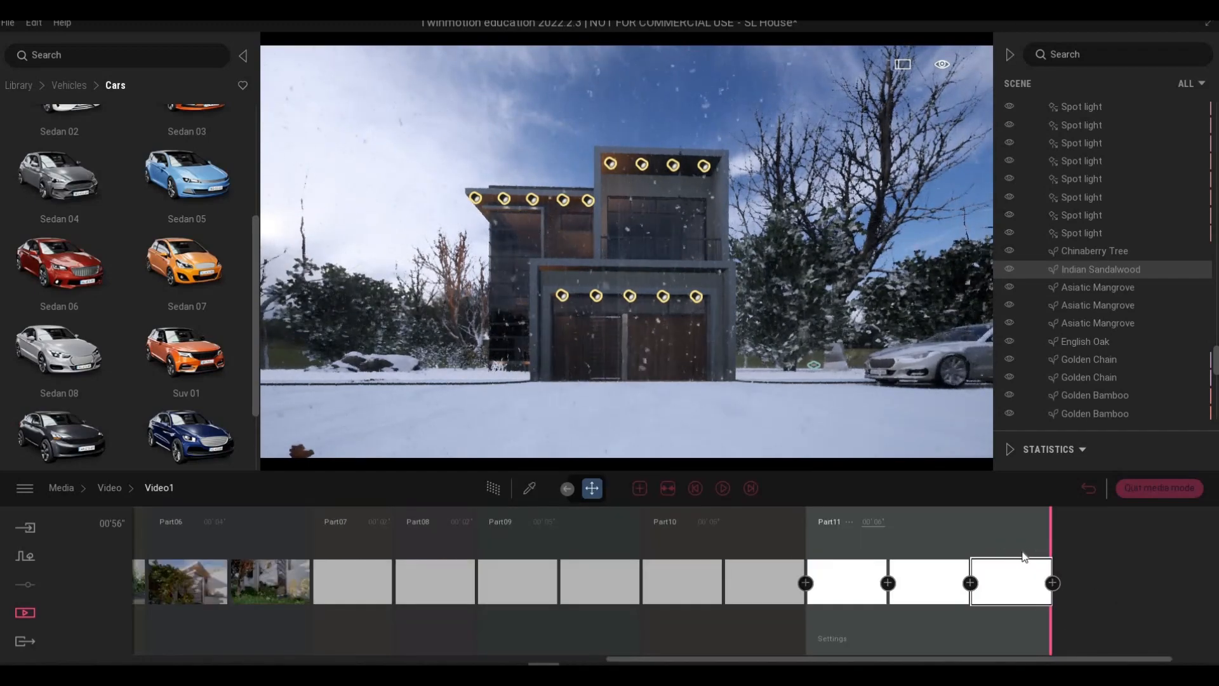
Play Part11 with its new weather and set the part's length to 8 seconds.
{"action": "left_click", "coordinate": [723, 490]}
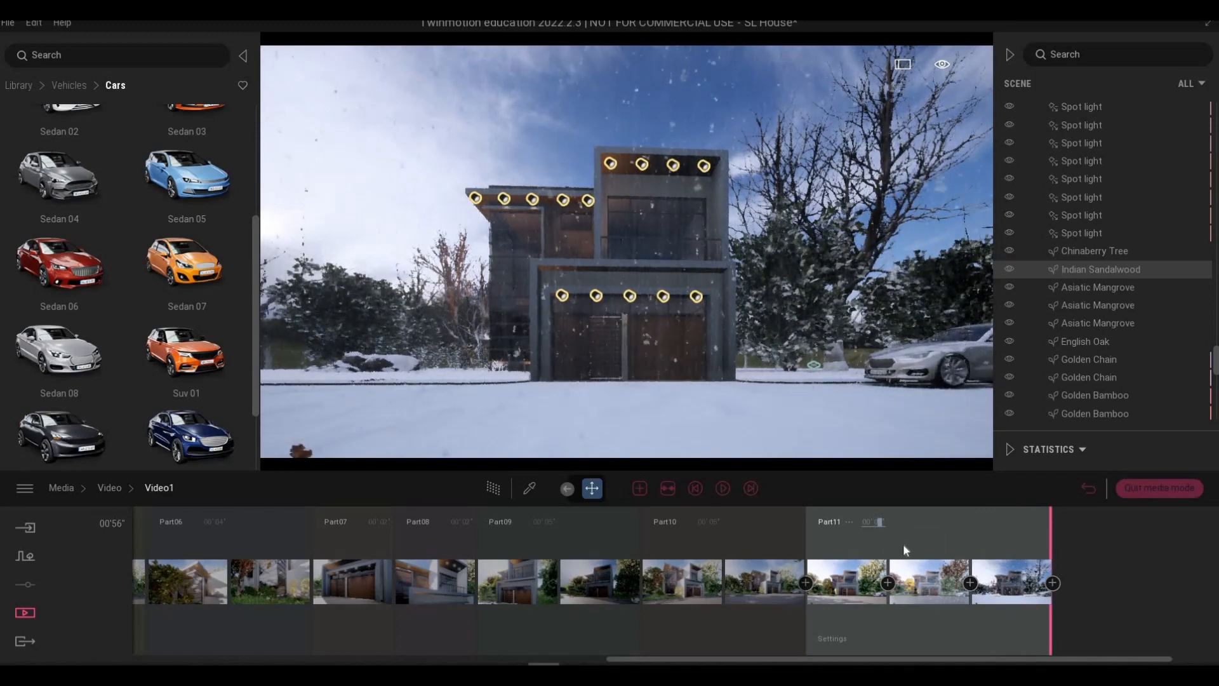
{"action": "type", "text": "8"}
{"action": "key", "text": "Return"}
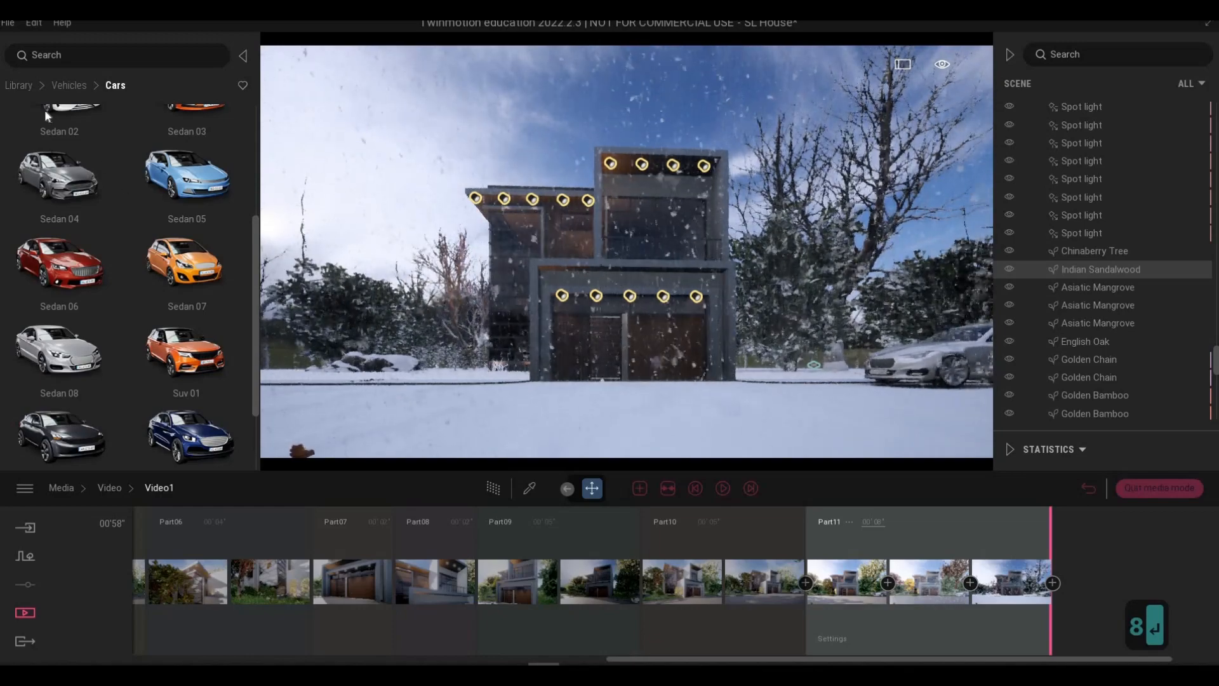
Return to the list of videos and rename Video1 as showreel.
{"action": "left_click", "coordinate": [68, 85]}
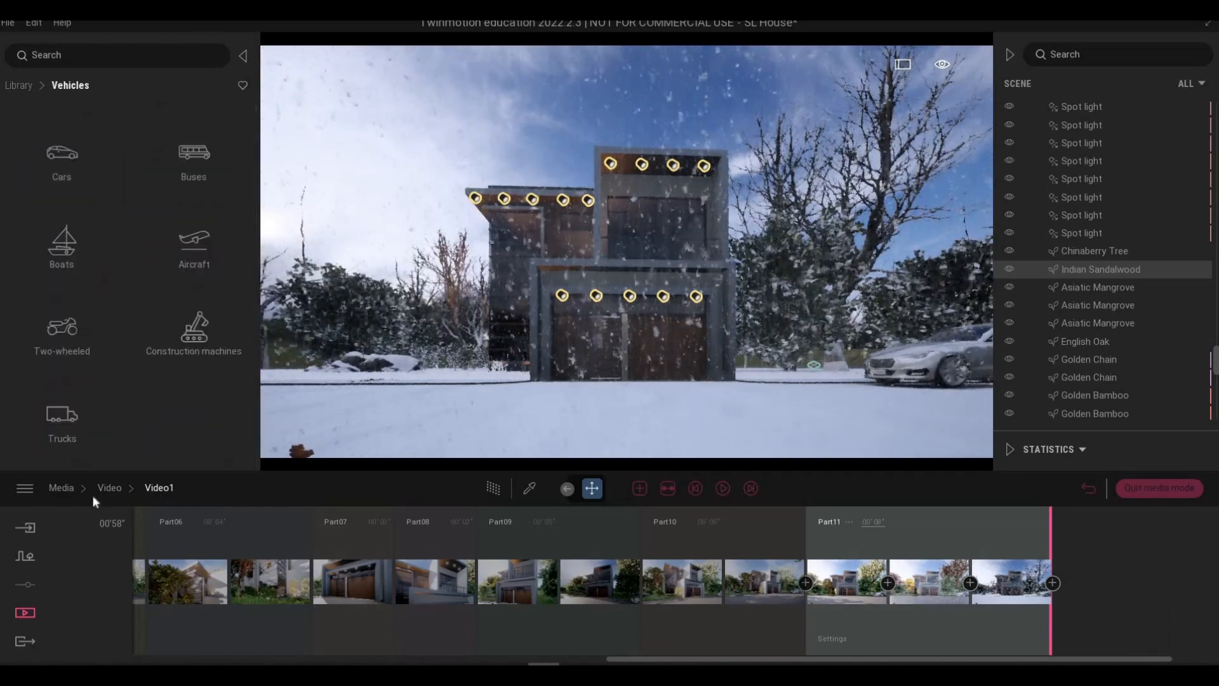
{"action": "left_click", "coordinate": [110, 488]}
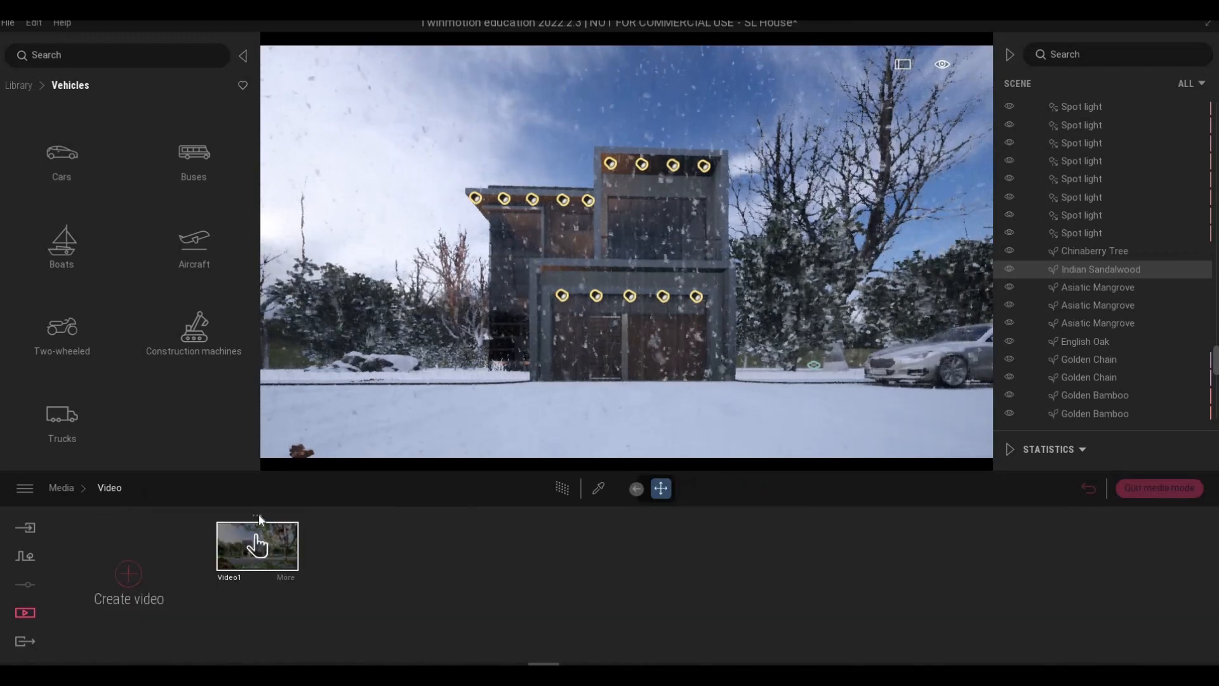
{"action": "left_click", "coordinate": [257, 514]}
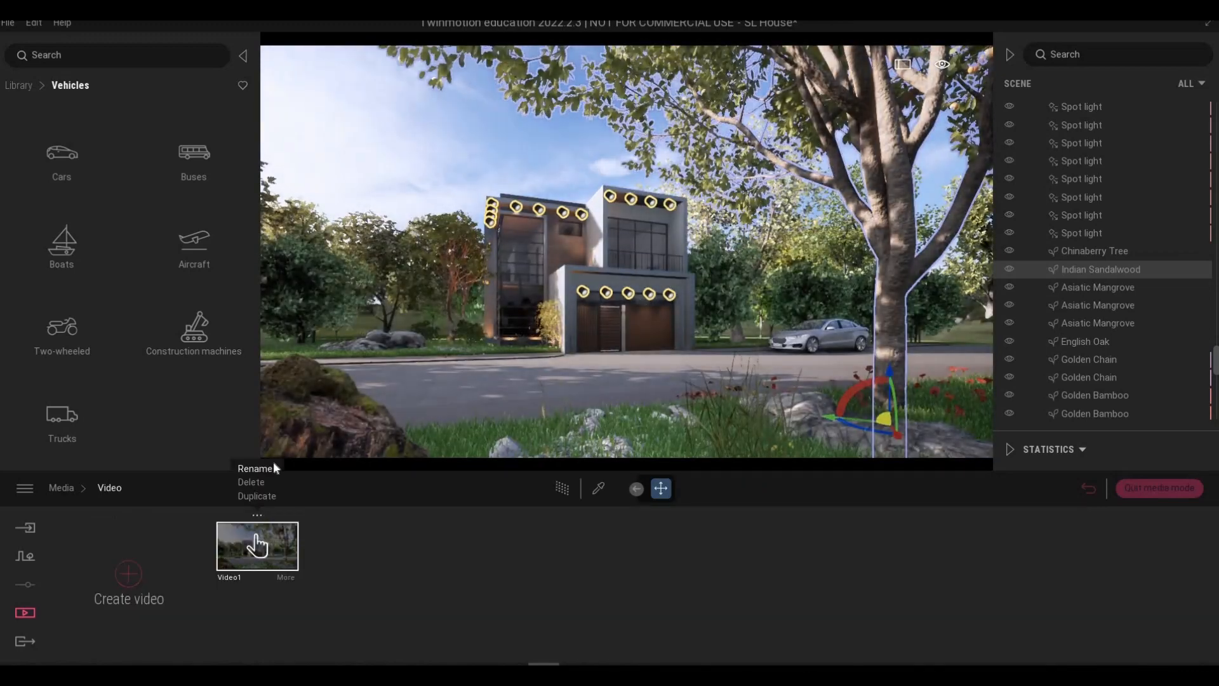
{"action": "left_click", "coordinate": [274, 468]}
{"action": "type", "text": "show"}
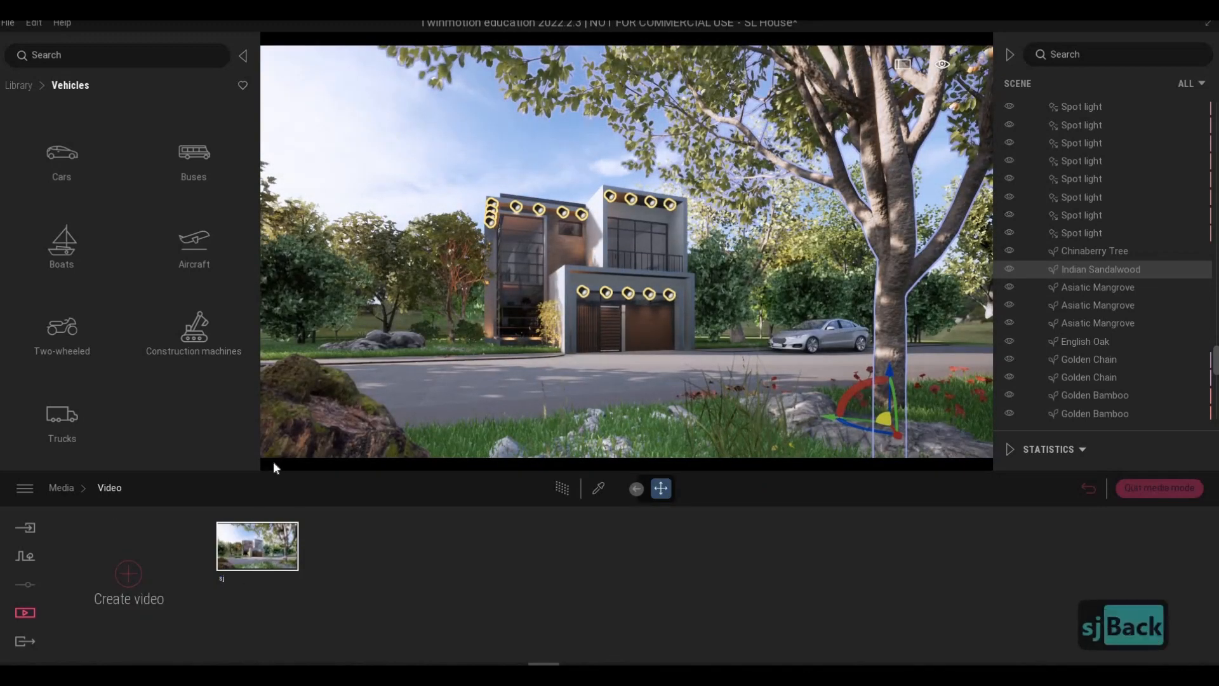
{"action": "type", "text": "reel"}
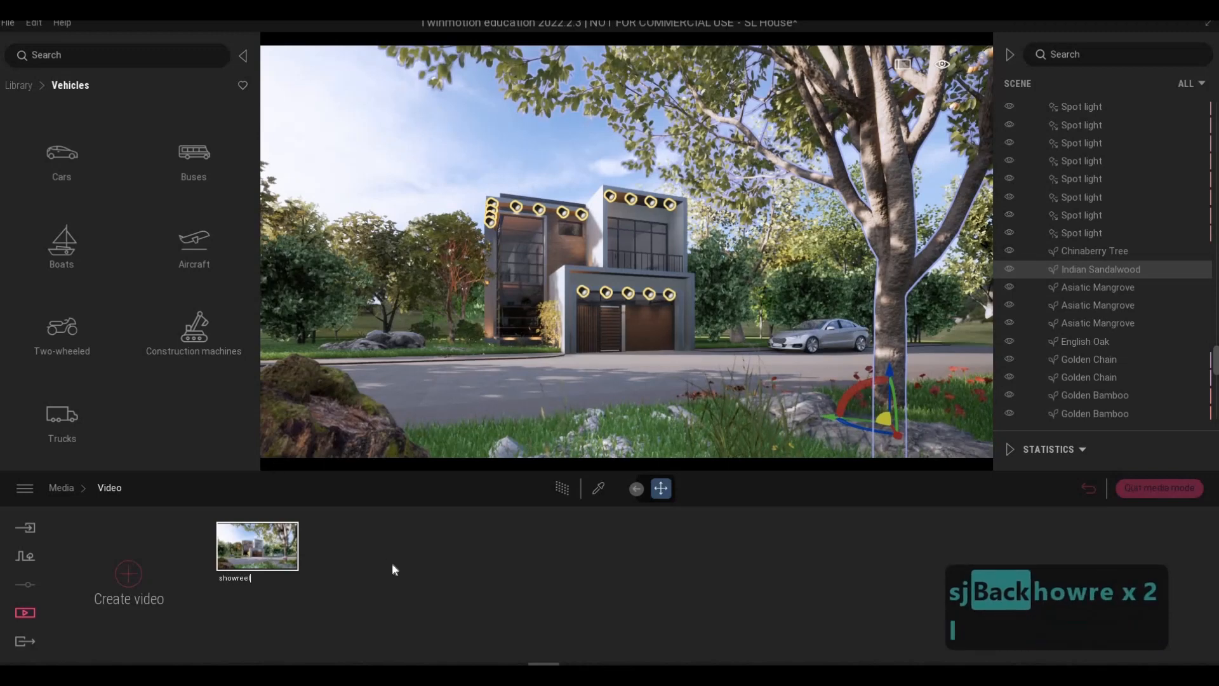
Duplicate the showreel video and rename the copy as shorts.
{"action": "left_click", "coordinate": [257, 514]}
{"action": "left_click", "coordinate": [273, 498]}
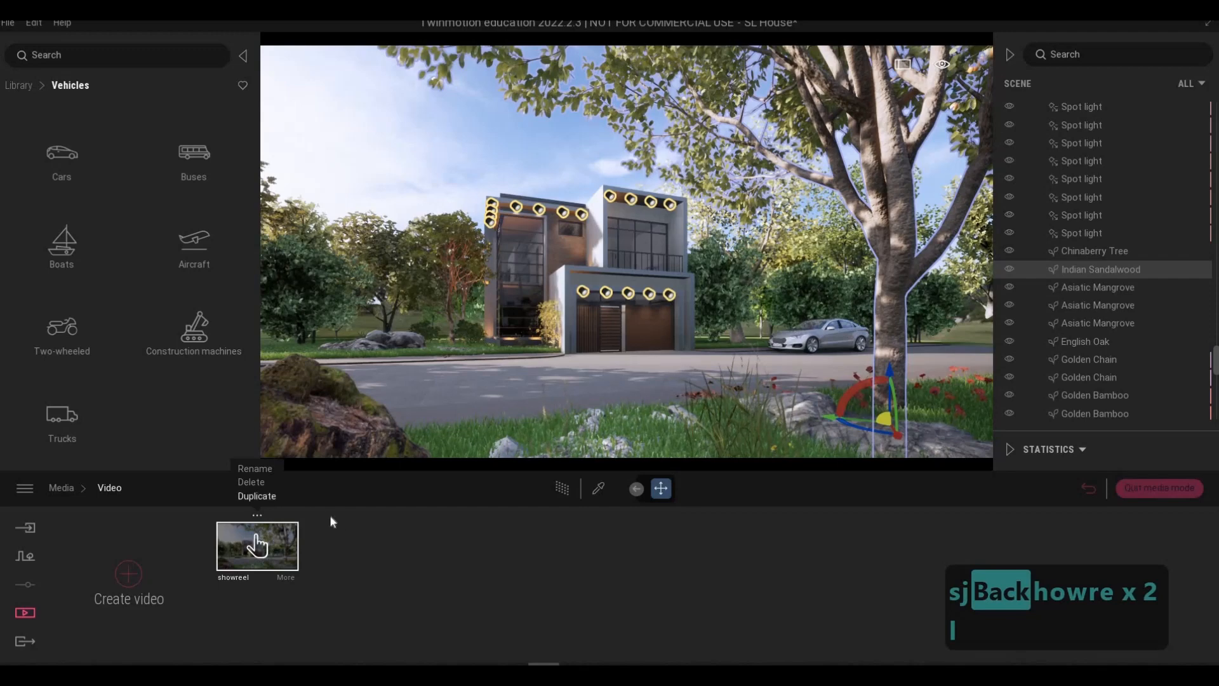
{"action": "left_click", "coordinate": [343, 514]}
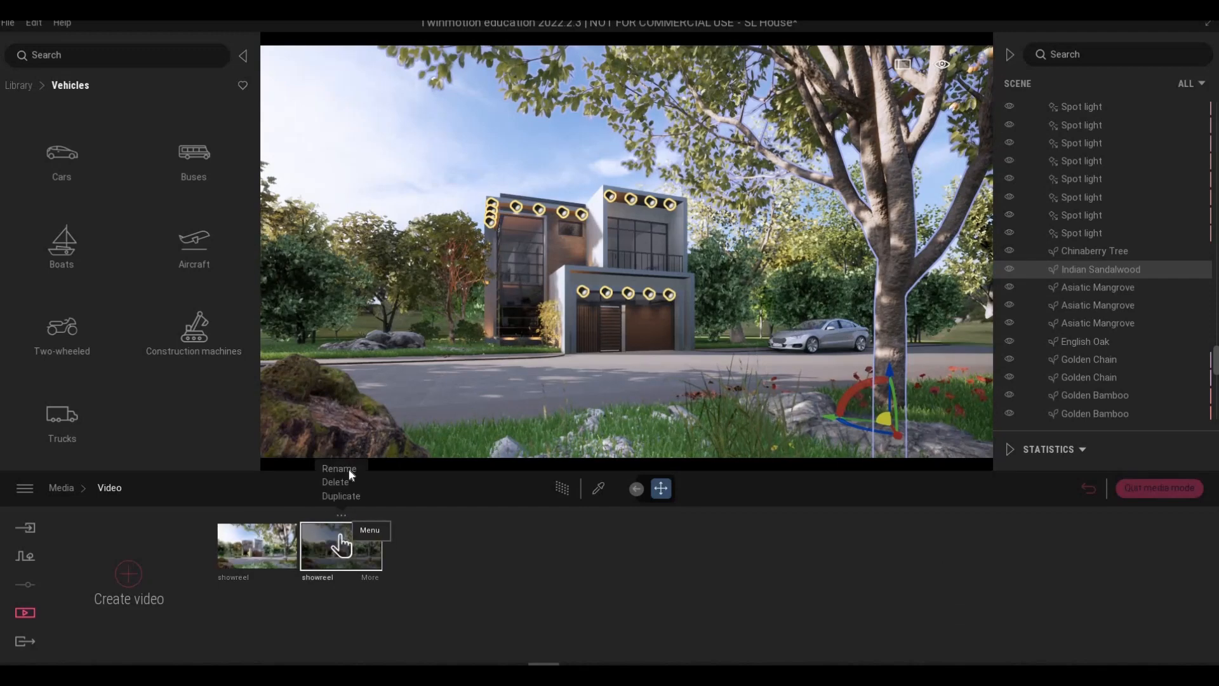
{"action": "left_click", "coordinate": [339, 469]}
{"action": "type", "text": "s"}
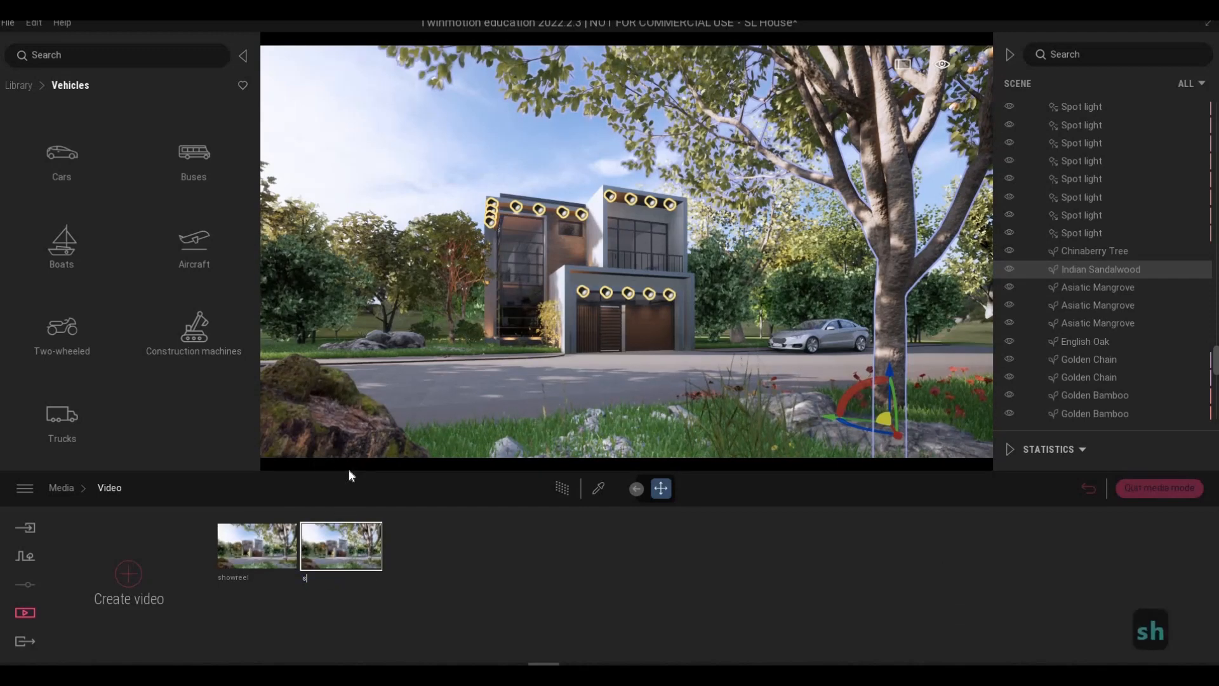
{"action": "type", "text": "horts"}
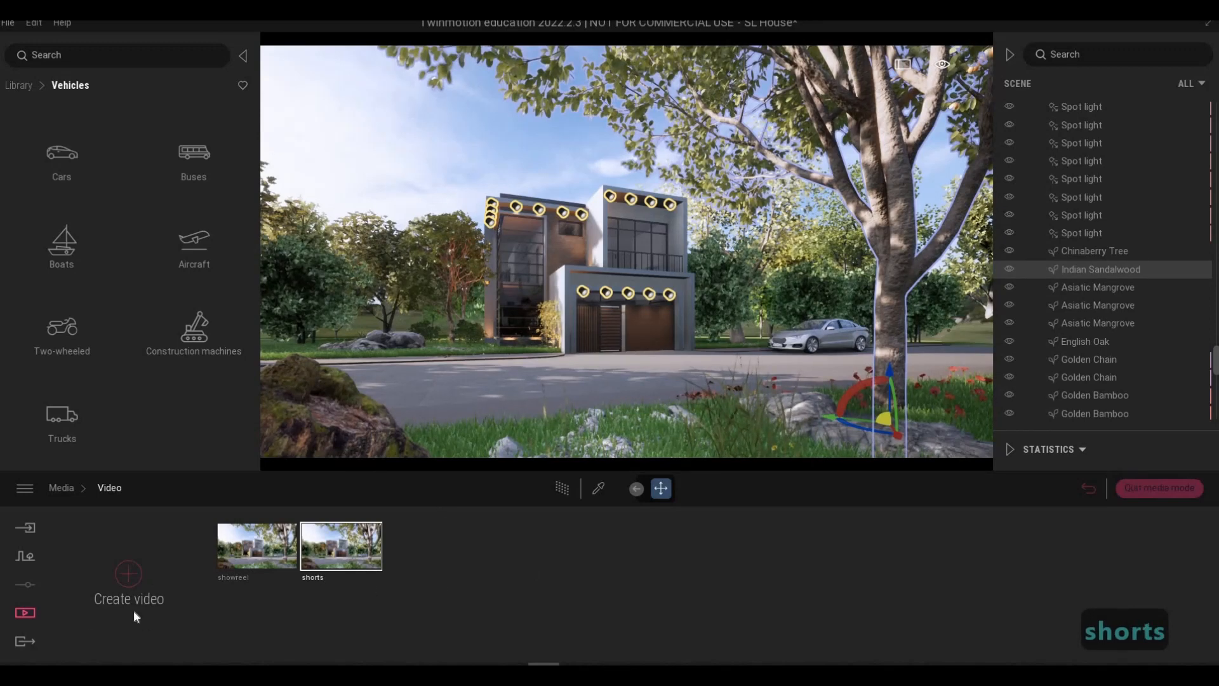
Select all saved images and both the showreel and shorts videos as media for local export.
{"action": "left_click", "coordinate": [24, 641]}
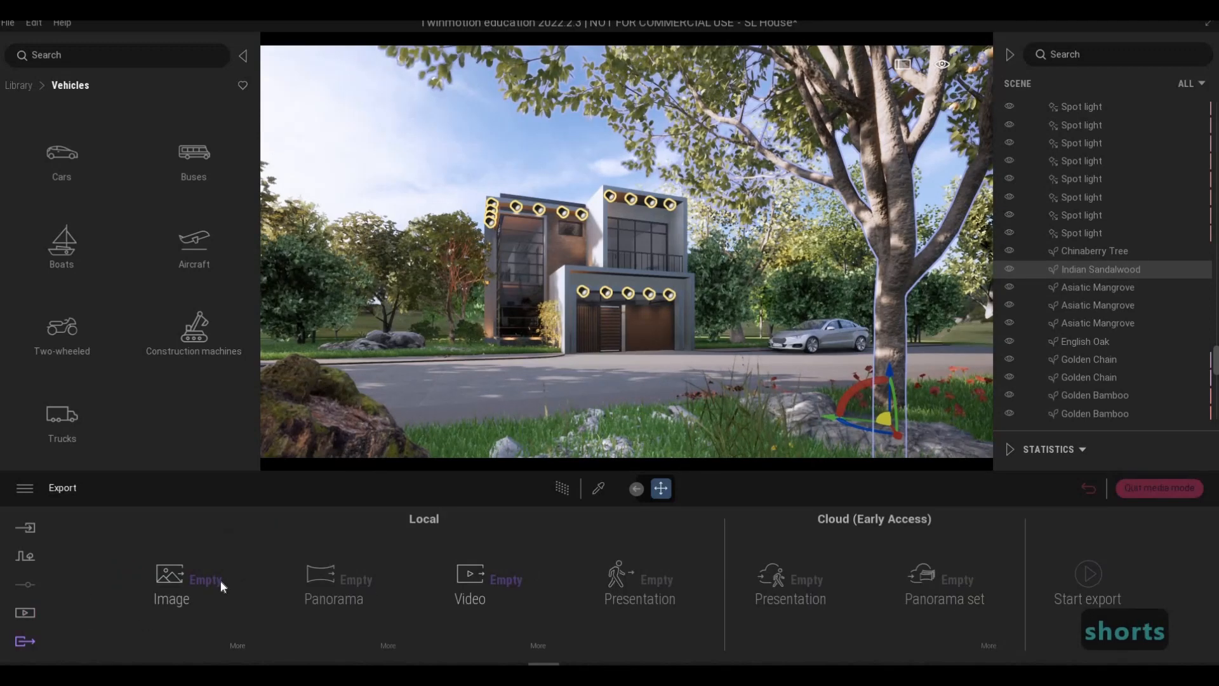
{"action": "left_click", "coordinate": [219, 580]}
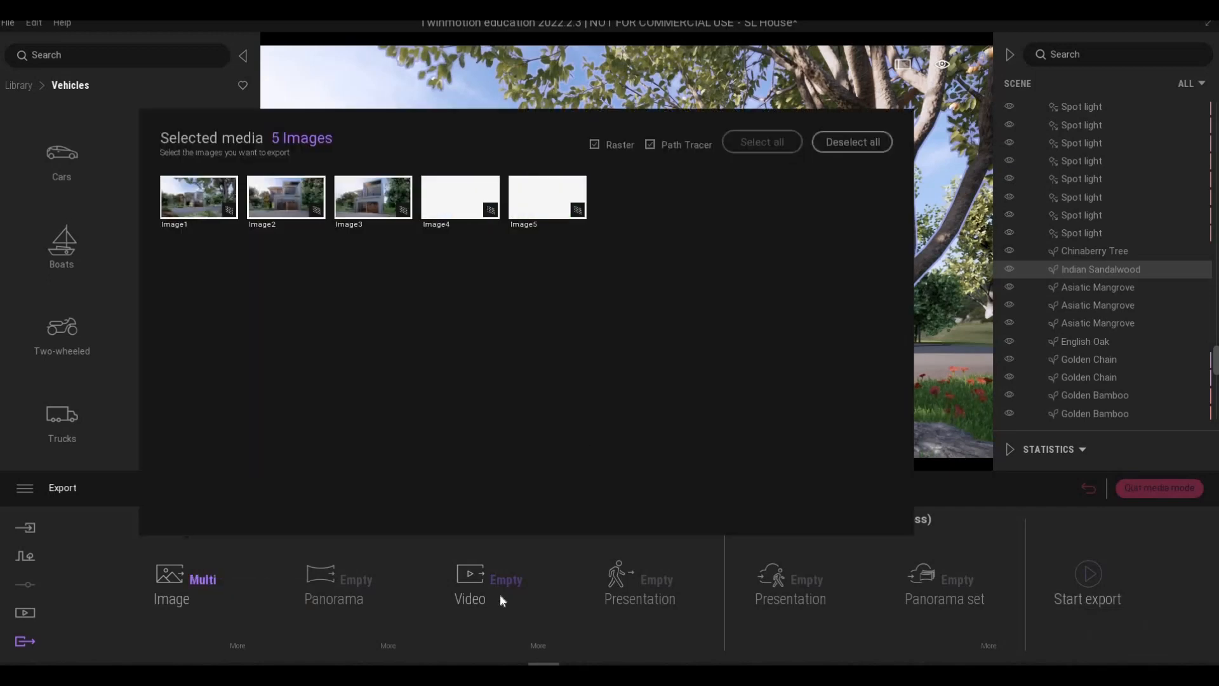
{"action": "left_click", "coordinate": [502, 590]}
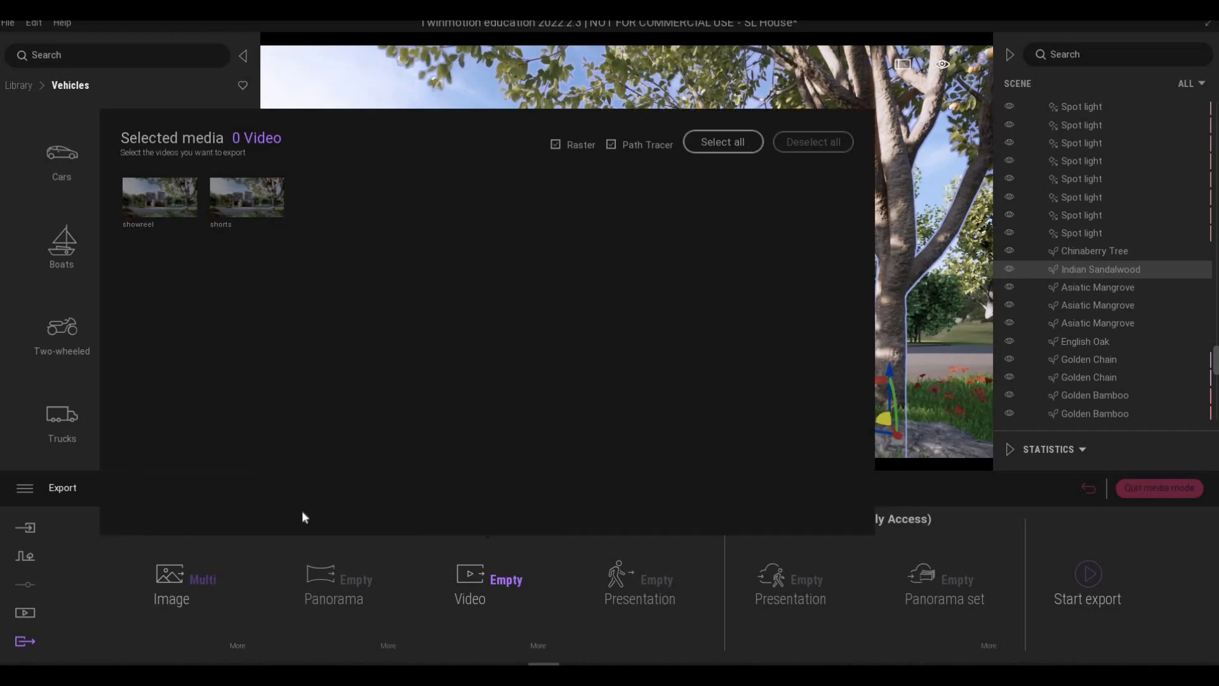
{"action": "left_click", "coordinate": [722, 142]}
{"action": "left_click", "coordinate": [32, 608]}
{"action": "left_click", "coordinate": [32, 608]}
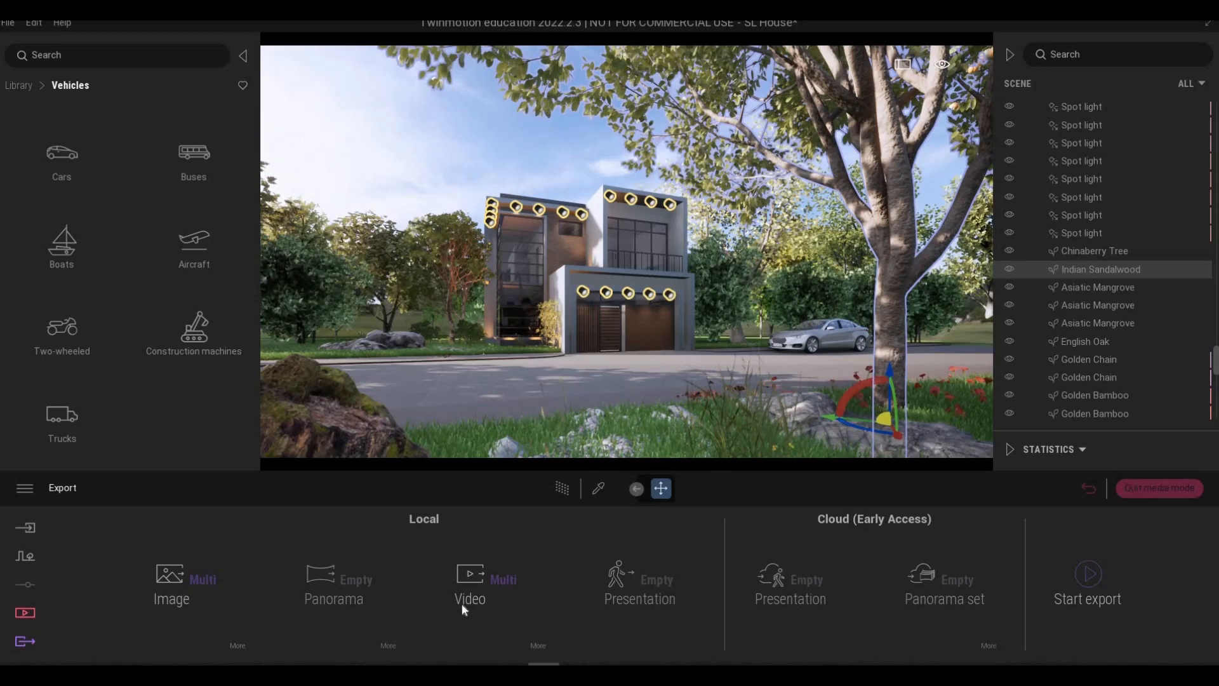